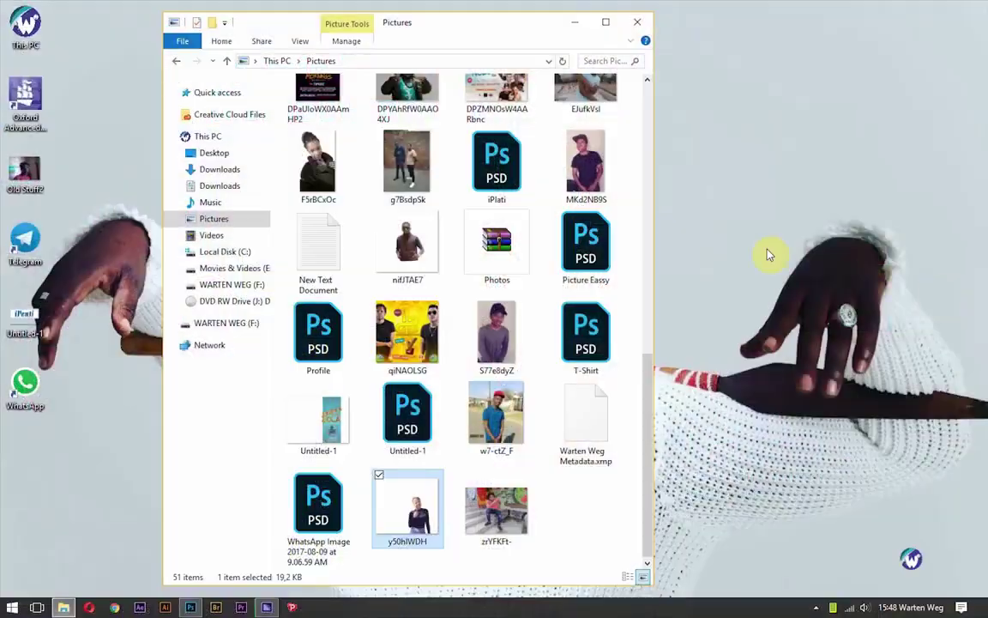
Open S77e8dyZ from the Pictures folder with Adobe Photoshop CC 2018
left_click(491, 342)
right_click(491, 342)
mouse_move(532, 370)
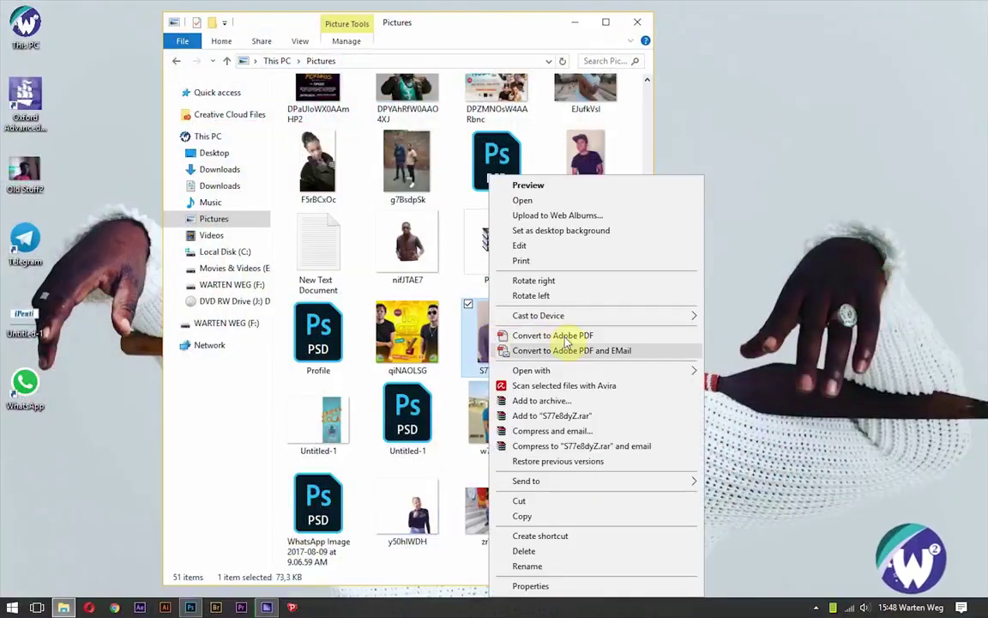
left_click(751, 402)
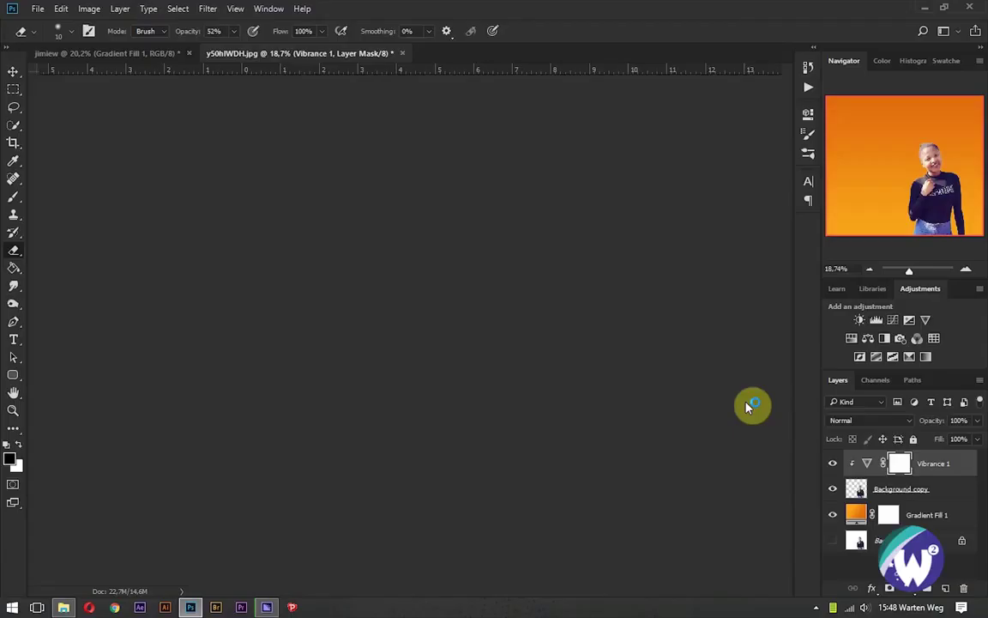
Quick-select the boy in the black cap, refine the edges in Select and Mask, and resize
left_click(15, 127)
left_click_drag(357, 475, 301, 435)
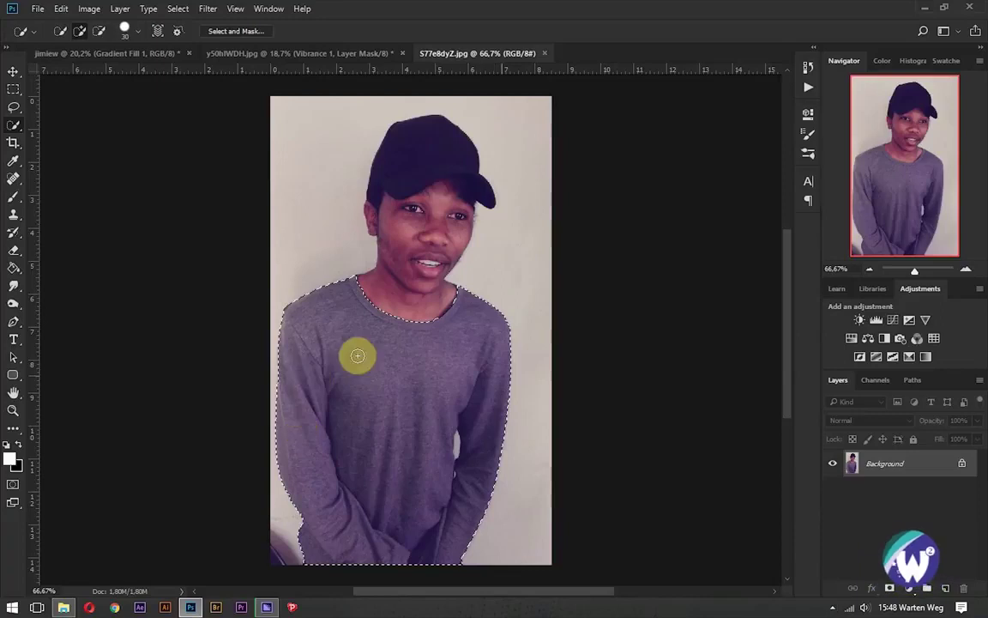
left_click(236, 30)
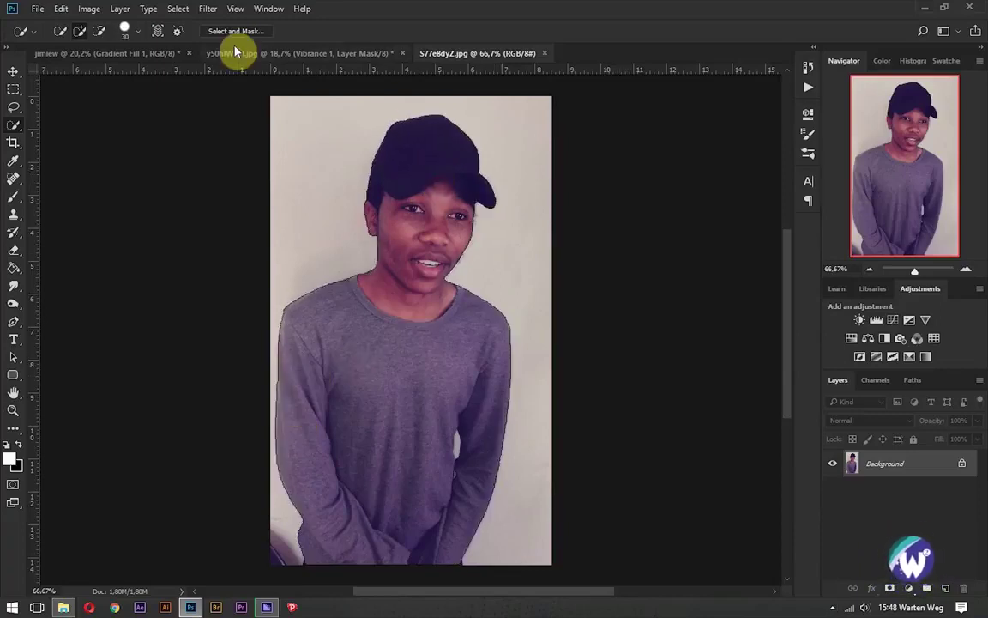
left_click(473, 435, "ctrl")
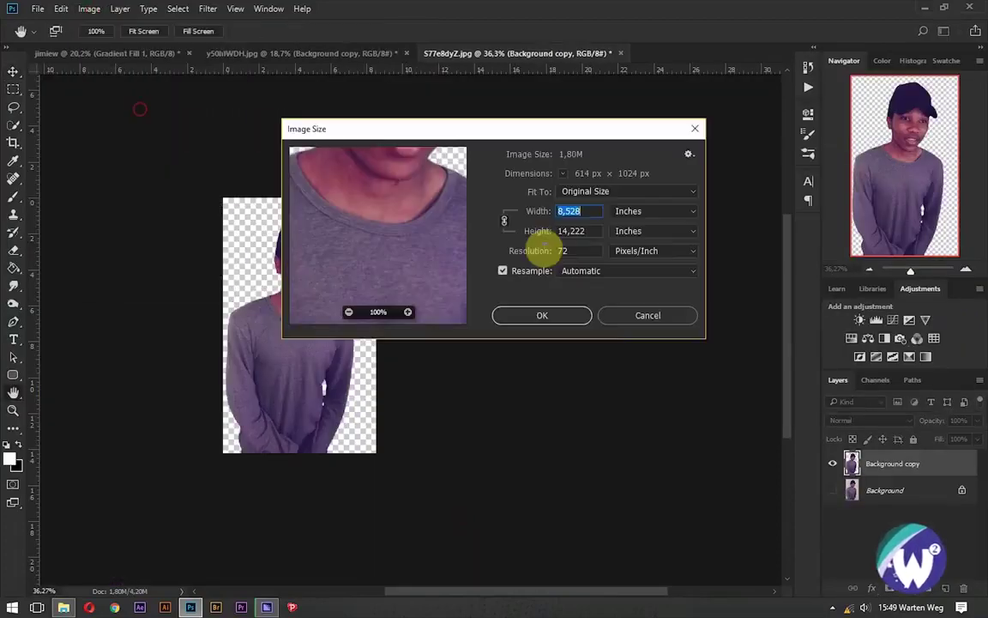
key("Return")
Drag the boy into the y50hlWDH poster and shrink him to about 48% beside the girl
left_click_drag(439, 302, 667, 453)
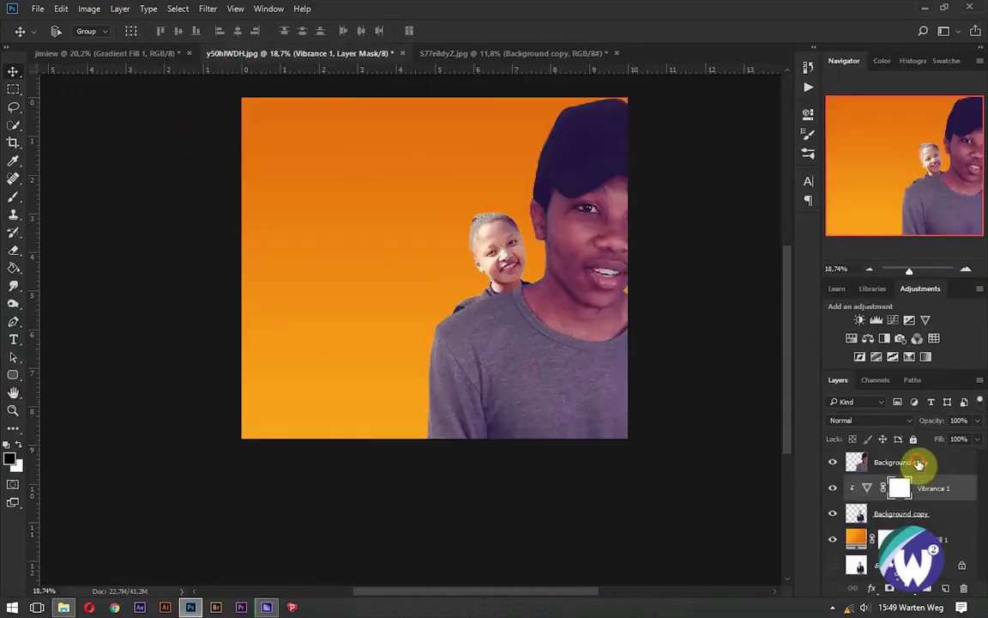
left_click(919, 463)
key("ctrl+t")
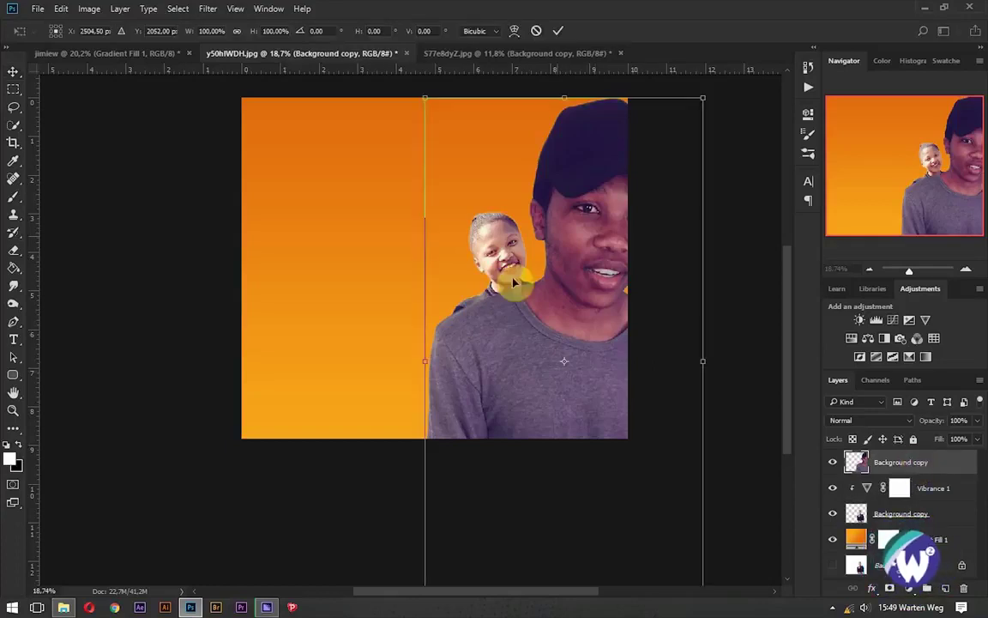
left_click_drag(701, 101, 567, 355)
left_click_drag(495, 393, 344, 220)
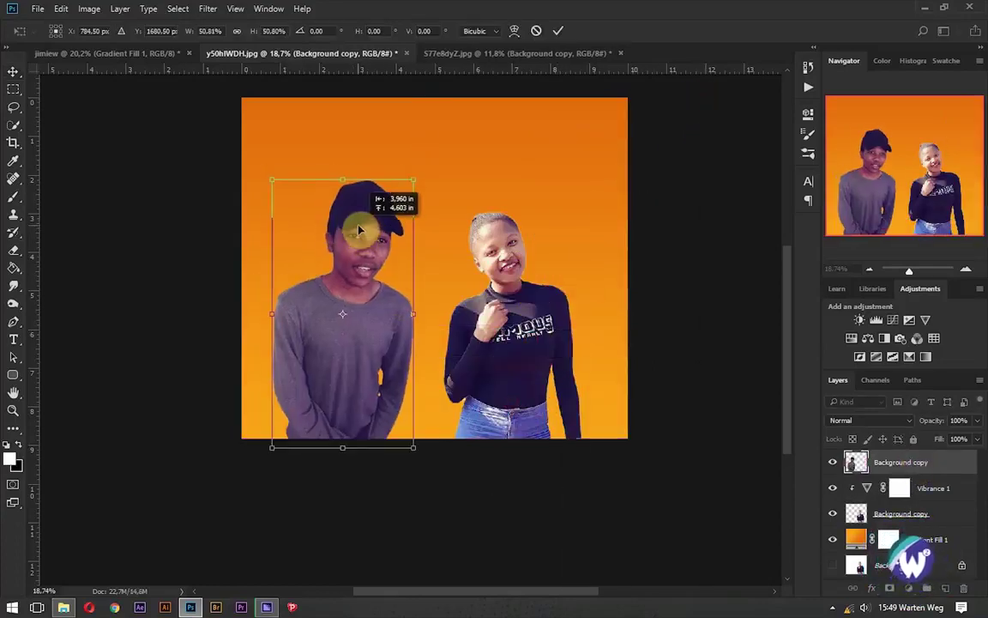
left_click_drag(416, 181, 407, 197)
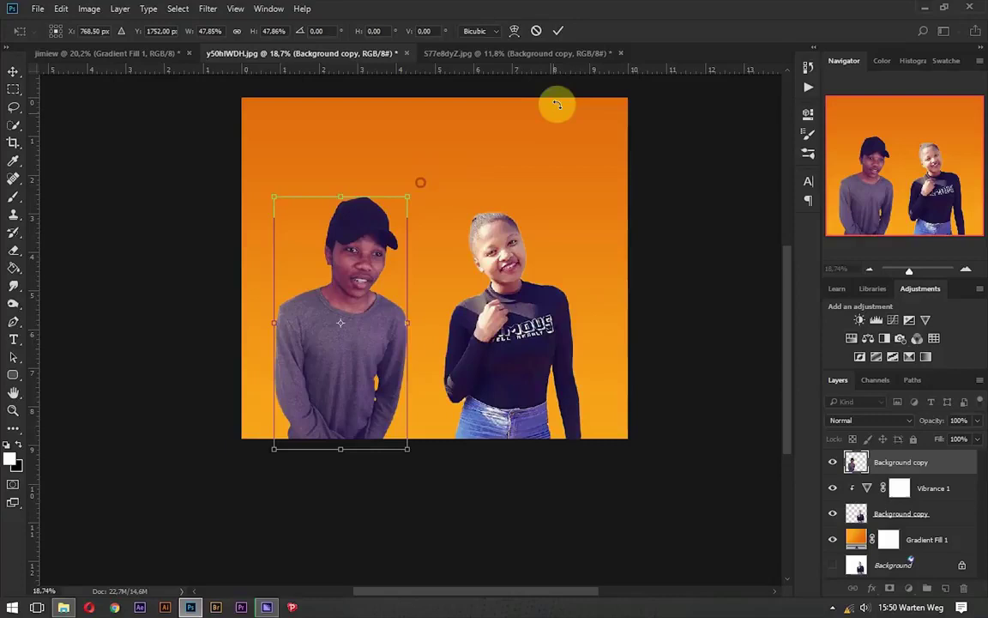
left_click(558, 33)
Add a Vibrance adjustment of +23 above the boy's layer
left_click(924, 323)
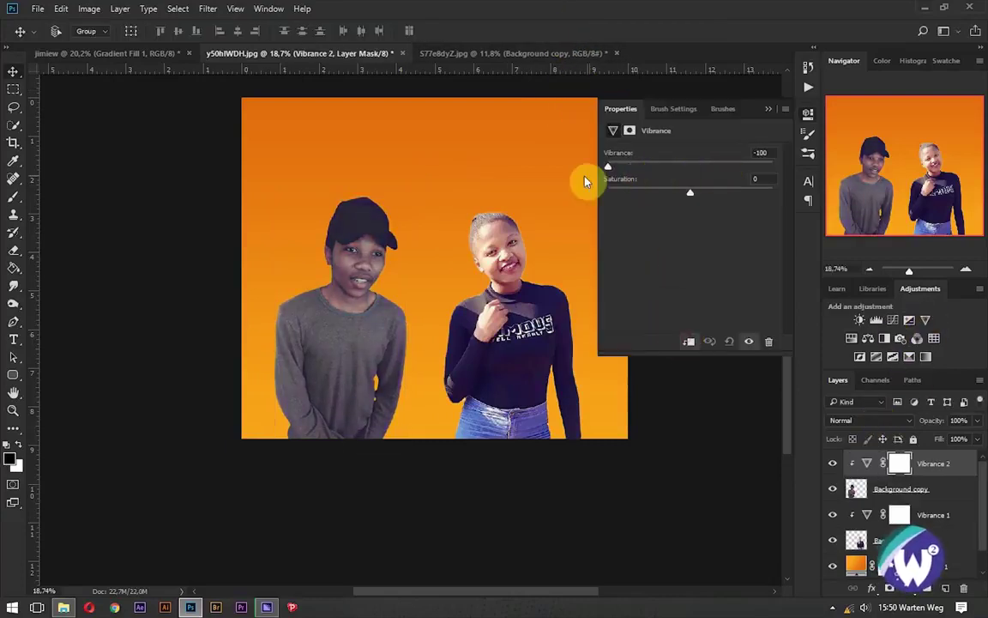
left_click_drag(689, 167, 711, 170)
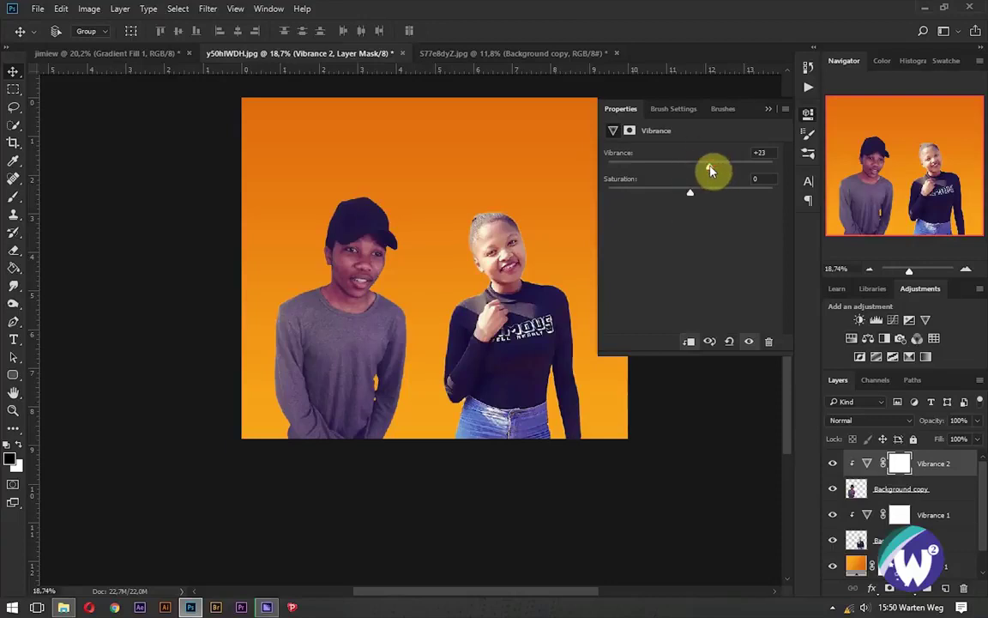
left_click(549, 52)
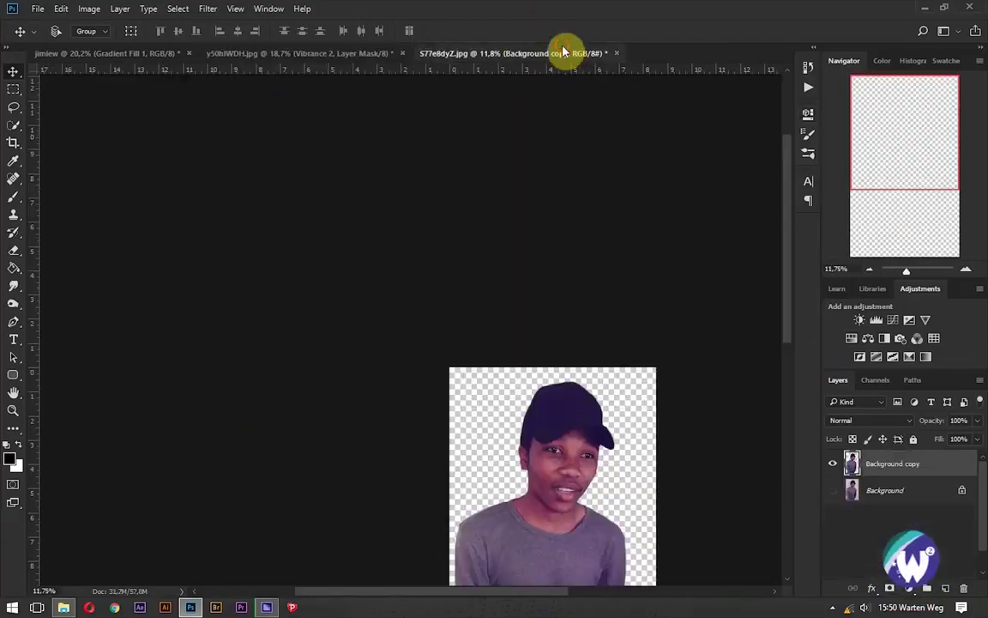
Close S77e8dyZ without saving and open nifJTAE7 from Pictures in Photoshop
left_click(616, 53)
left_click(496, 239)
left_click(62, 608)
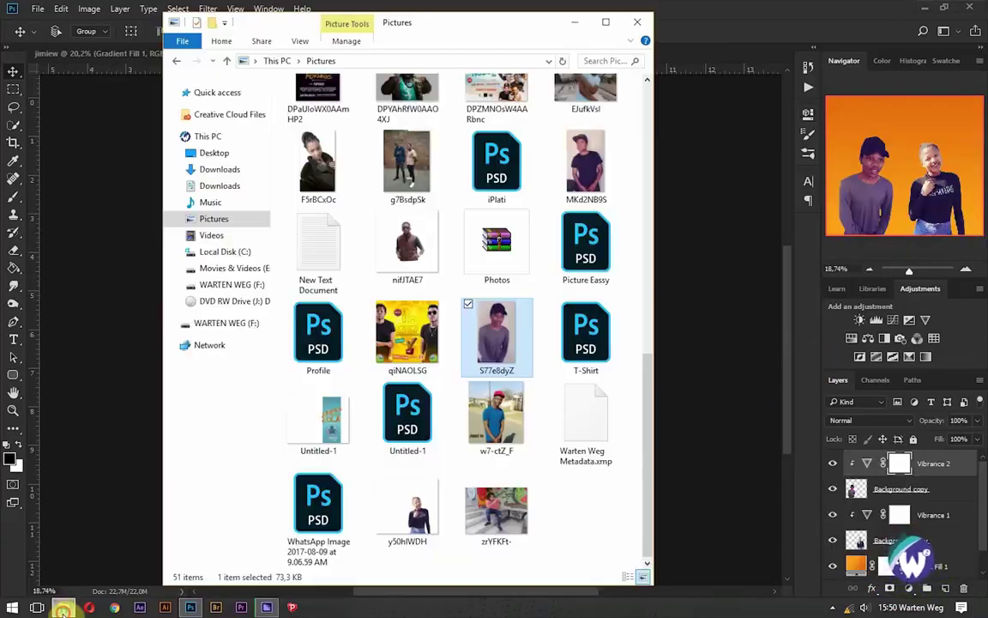
right_click(407, 267)
mouse_move(448, 371)
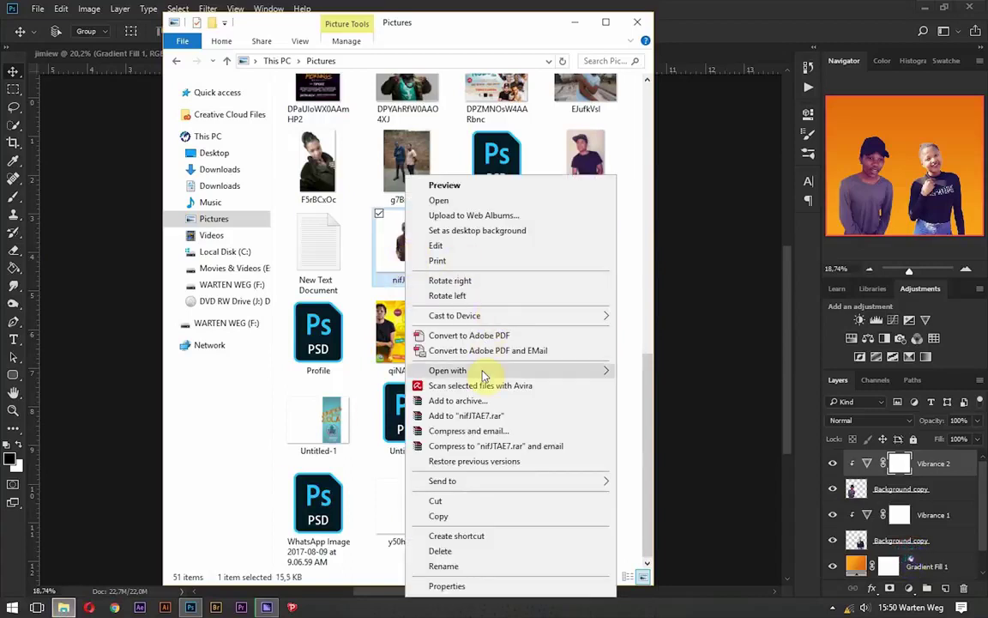
left_click(657, 400)
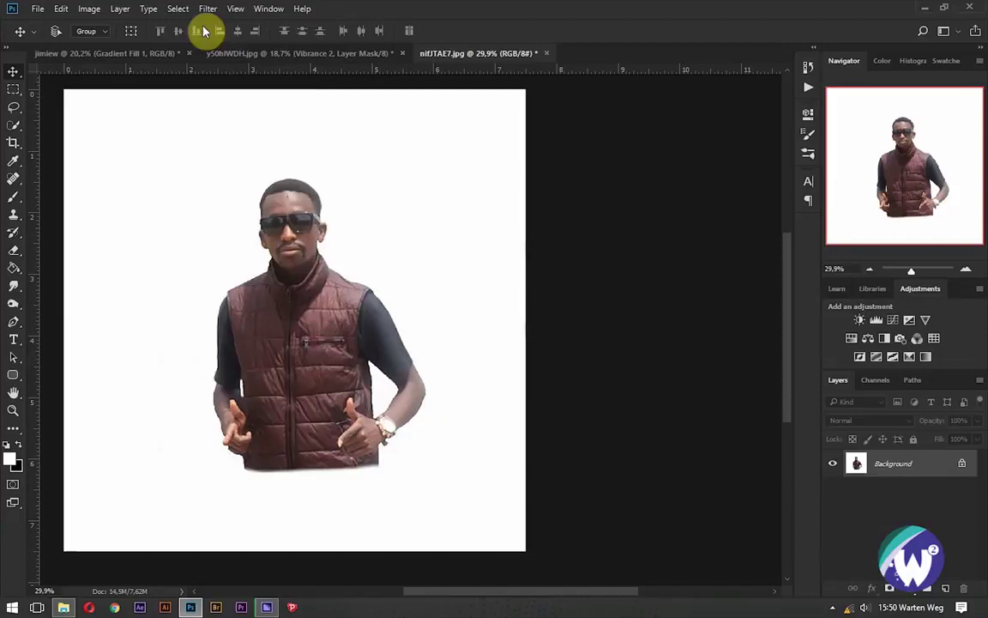
Select the vest-wearing man with Color Range and add Color Balance and Vibrance on the poster
left_click(177, 8)
left_click(201, 171)
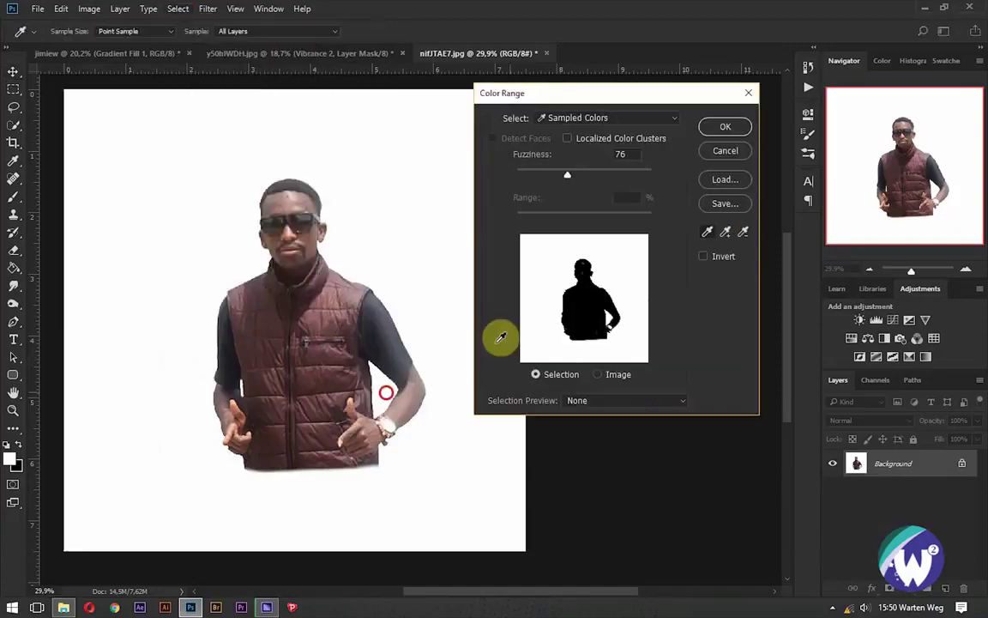
key("Return")
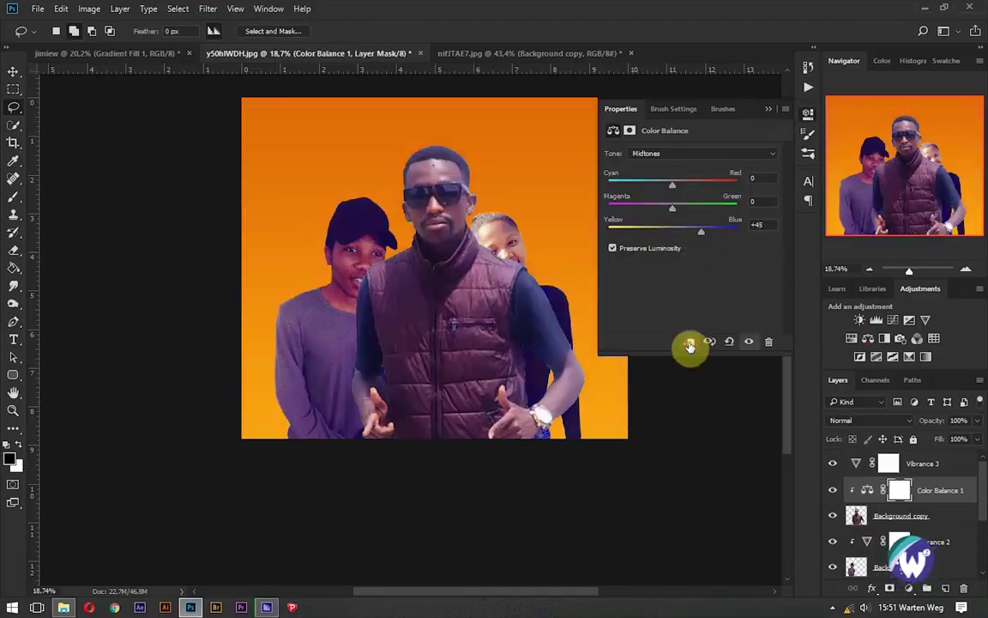
left_click(867, 487)
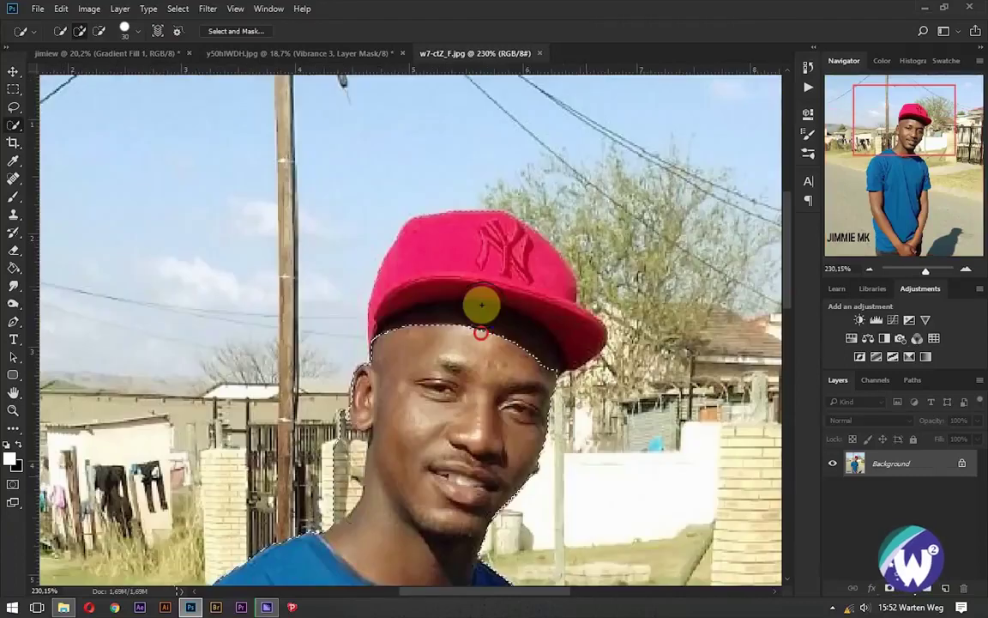
Add the cap and face to the selection with the Lasso tool
left_click(13, 107)
left_click_drag(375, 452, 370, 378)
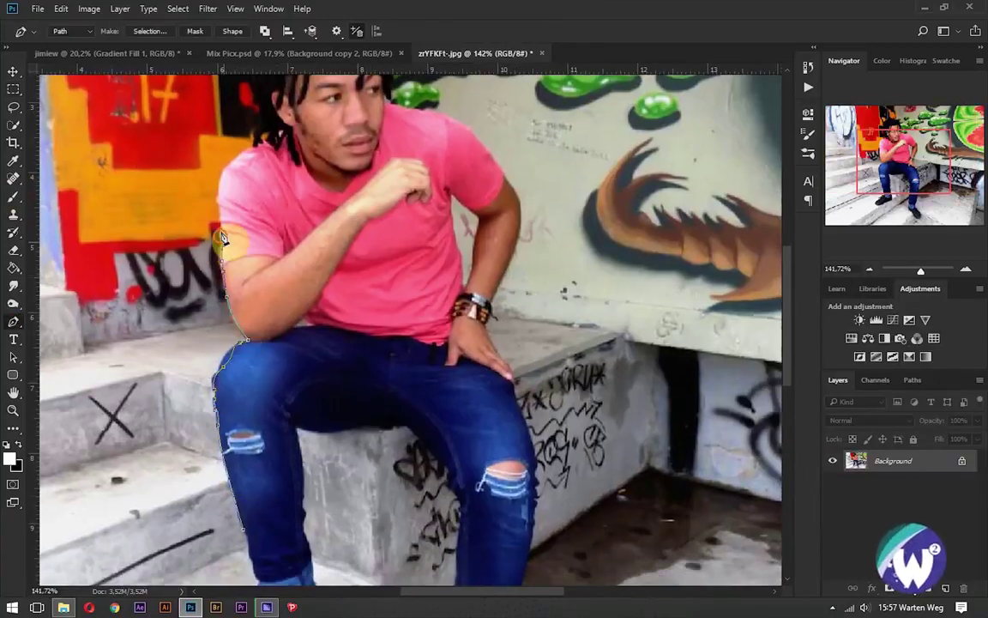
Finish the pen path along the pink-shirted man's shoulder, arm and shin, and make it a selection
scroll(229, 174, "up", 3)
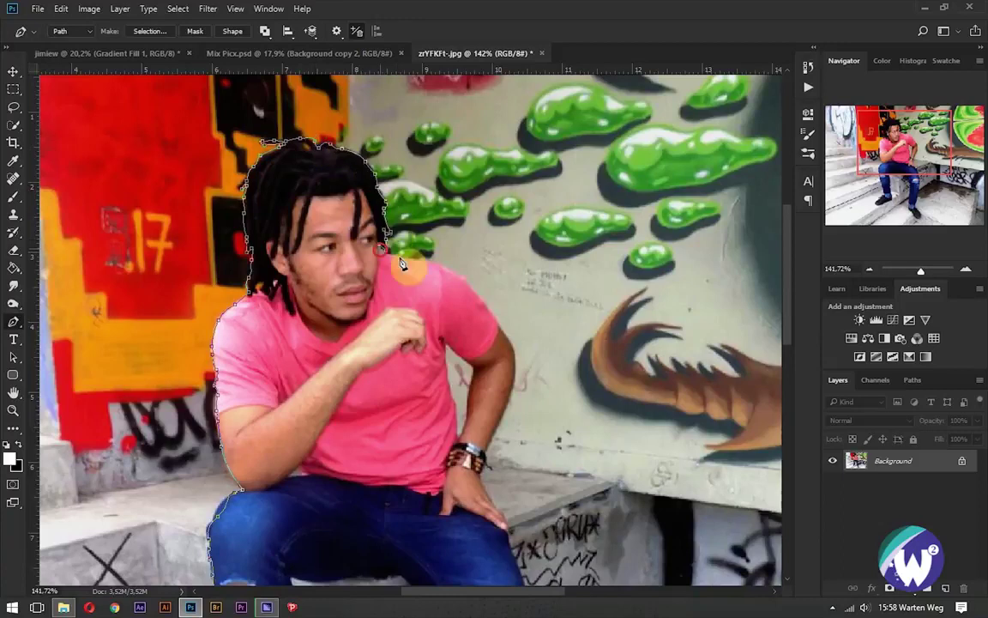
left_click(517, 365)
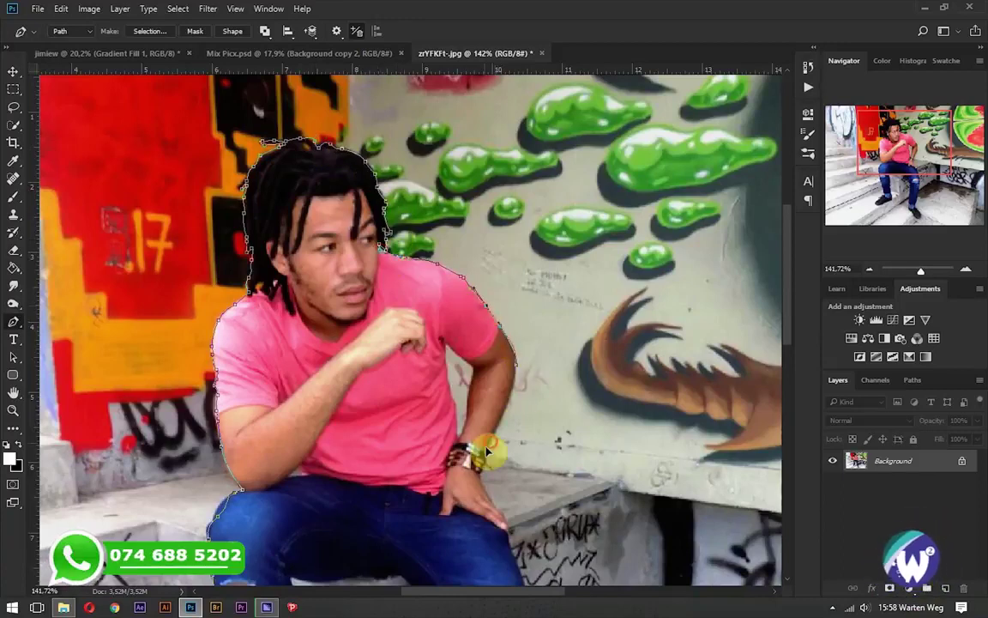
scroll(525, 579, "down", 3)
left_click(459, 543)
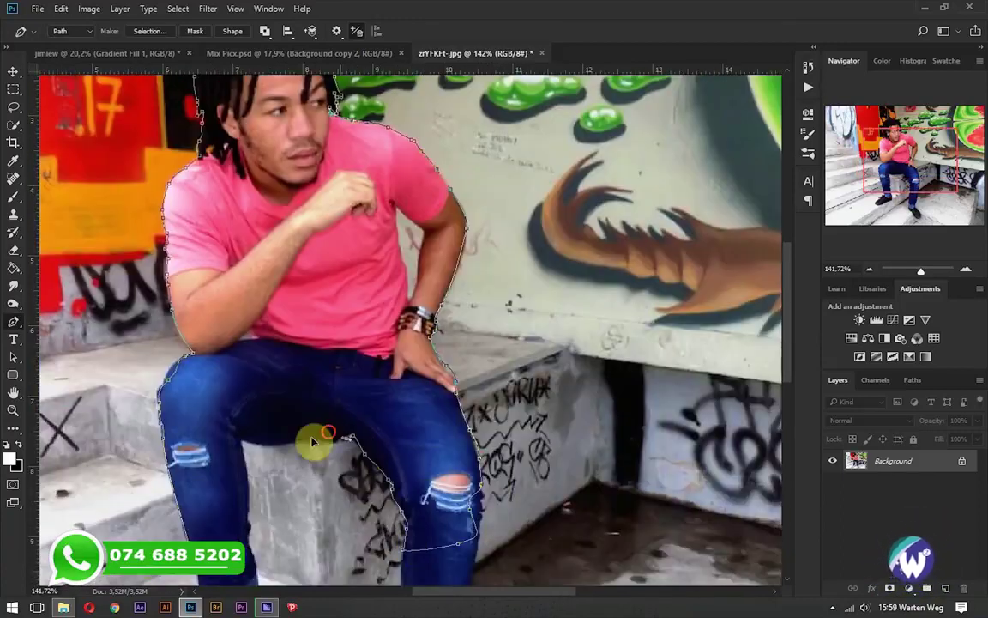
left_click(150, 31)
left_click(568, 168)
Refine the selection edges to a new layer, then erase and smudge the leftover edges
key("ctrl+alt+r")
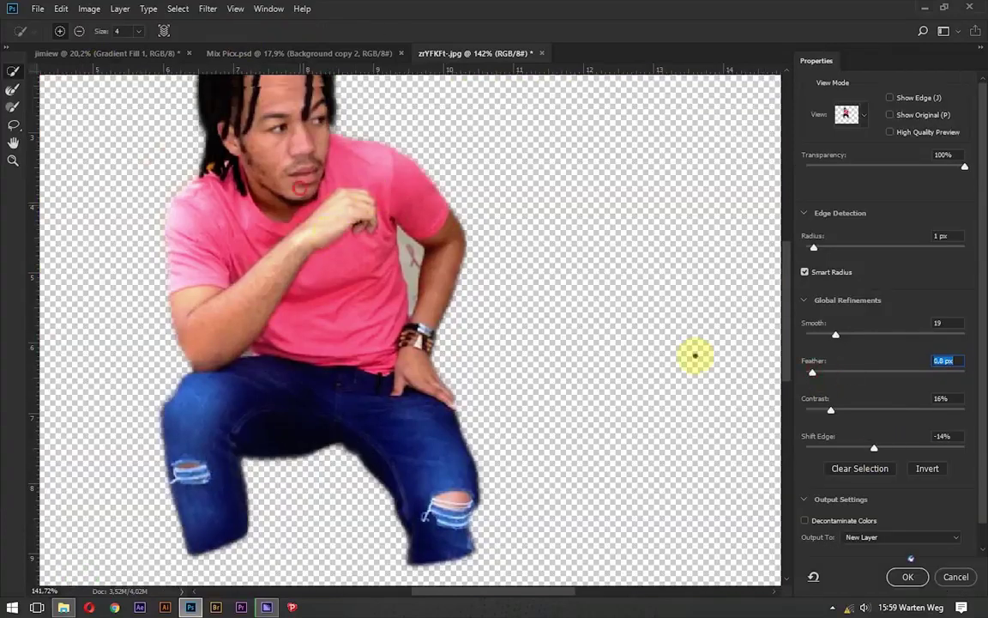
left_click_drag(816, 335, 835, 335)
key("Return")
key("e")
scroll(208, 265, "up", 3)
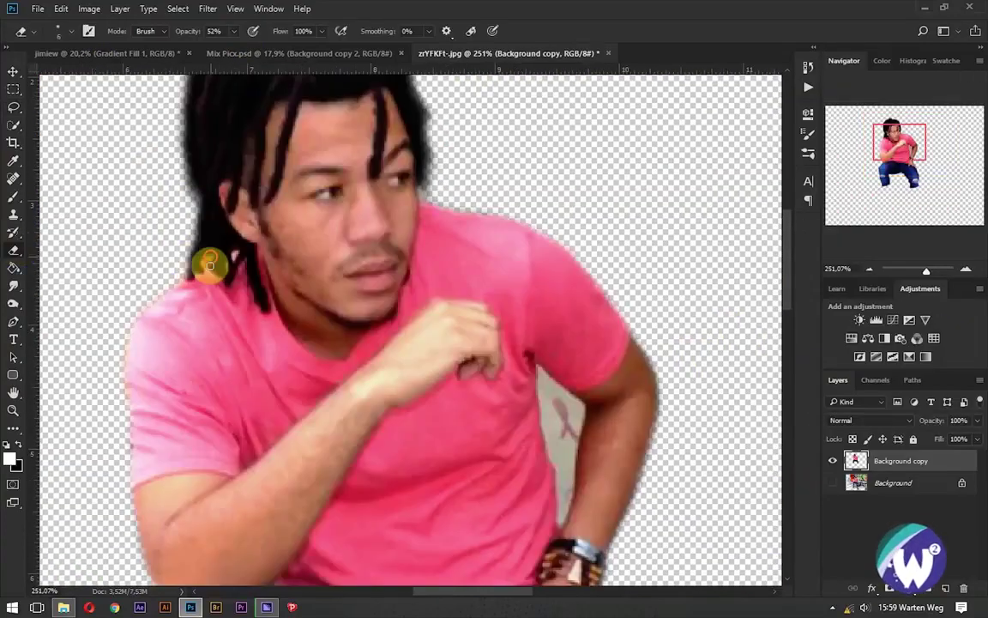
scroll(275, 153, "up", 1)
key("r")
scroll(249, 206, "up", 2)
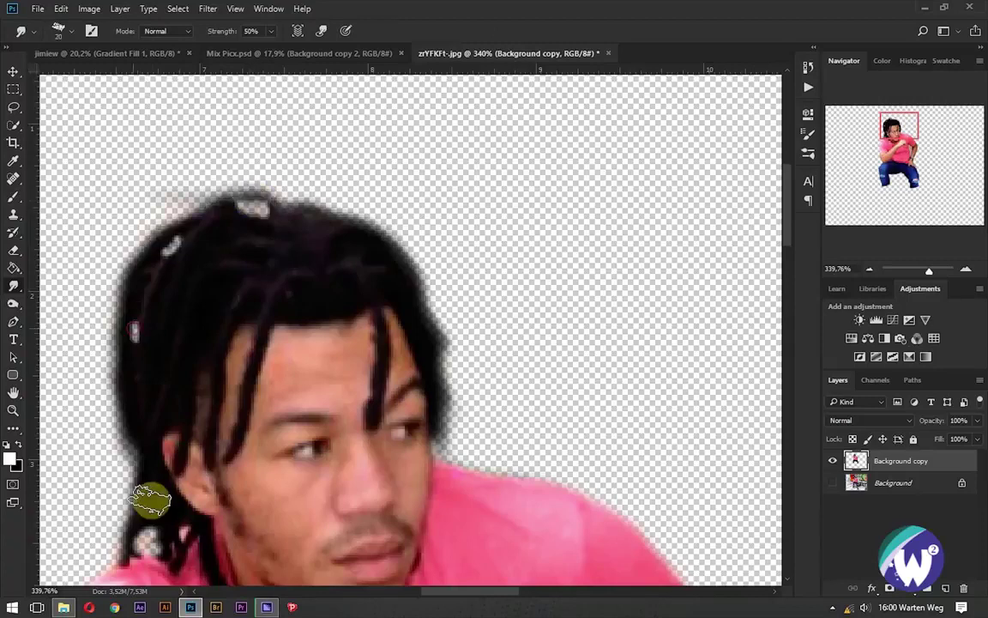
Resize the cut-out image and drag the man into the Mix Picx poster
key("ctrl+1")
key("ctrl+alt+i")
left_click(560, 311)
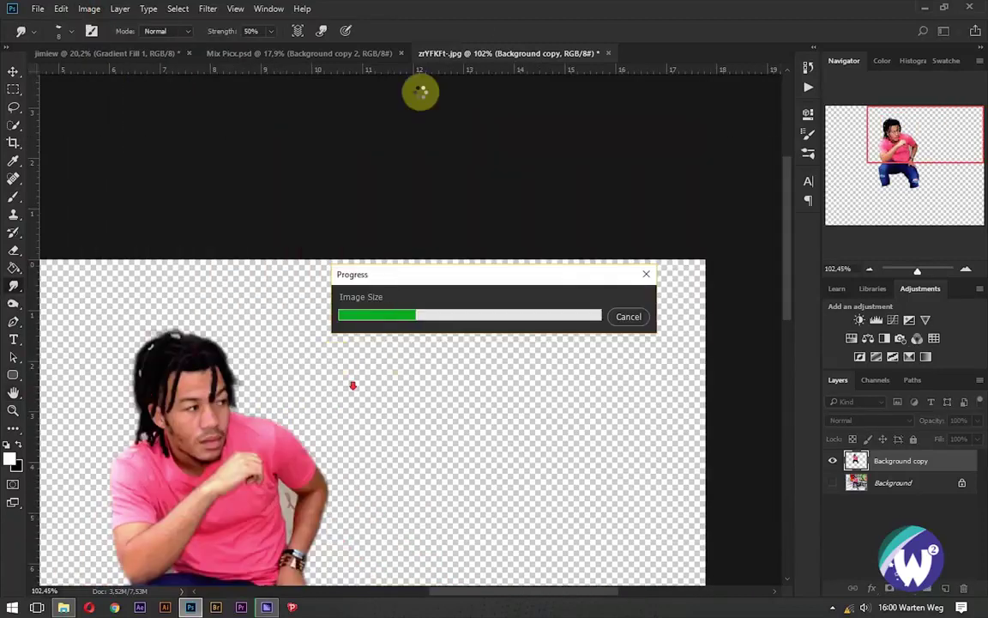
key("v")
left_click_drag(268, 157, 498, 344)
Touch up the pink-shirted man's edges with Quick Selection and the Smudge tool
key("w")
scroll(300, 335, "up", 5)
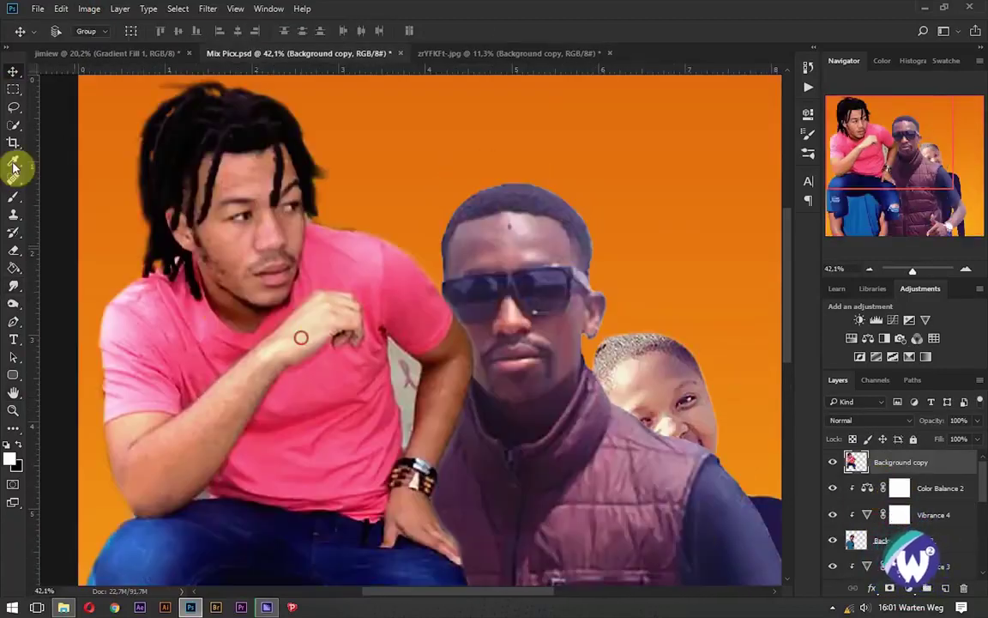
left_click_drag(390, 343, 408, 404)
key("r")
scroll(384, 416, "up", 3)
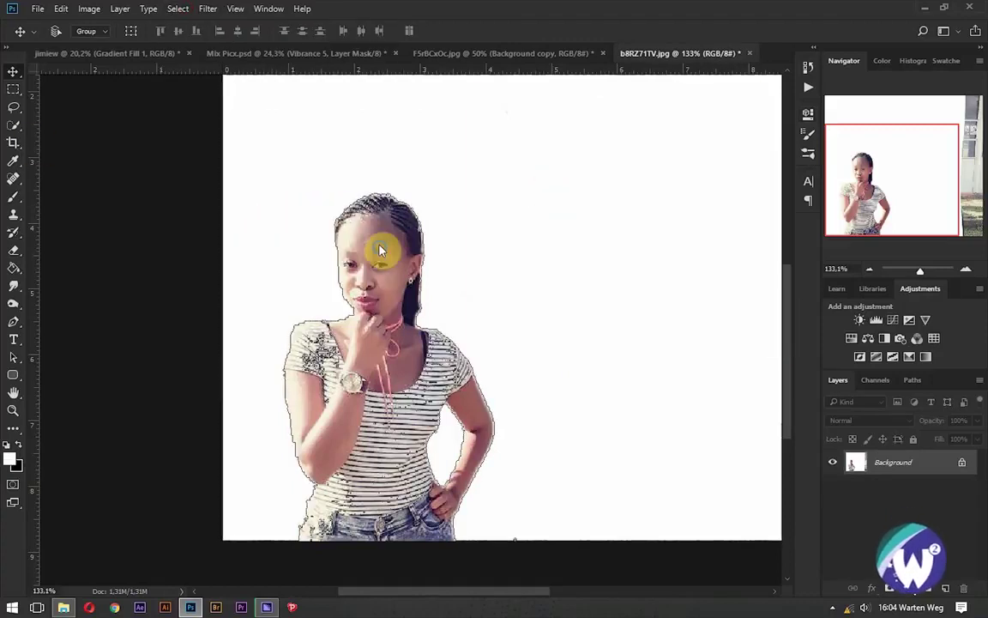
Clean the girl's selection, close her source photo and paste her into the Mix Picx poster
mouse_move(282, 266)
left_mouse_down()
mouse_move(363, 519)
mouse_move(243, 485)
mouse_move(235, 403)
mouse_move(469, 463)
left_mouse_up()
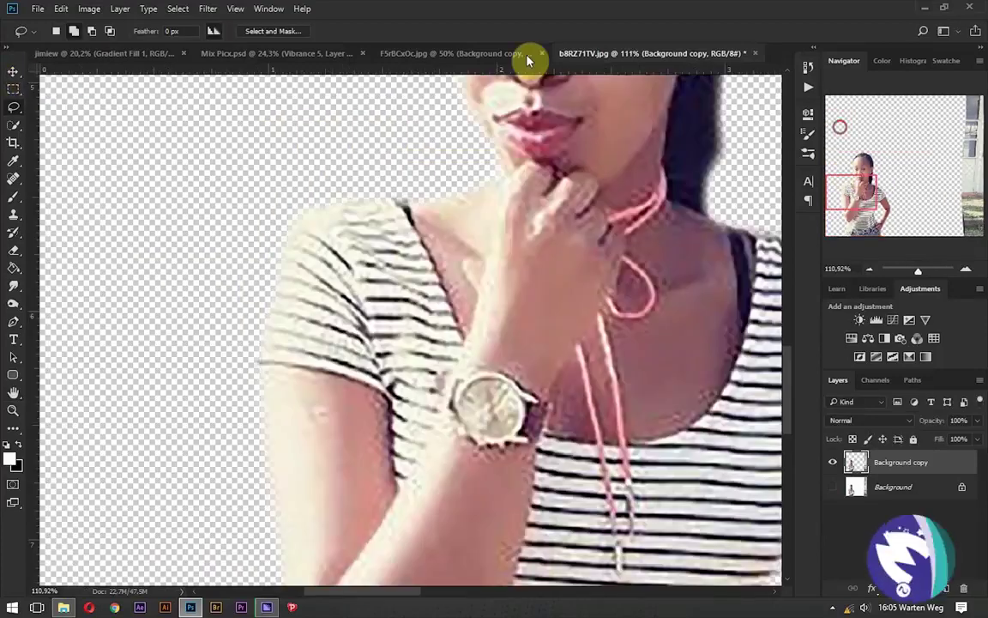
left_click(541, 53)
left_click(276, 53)
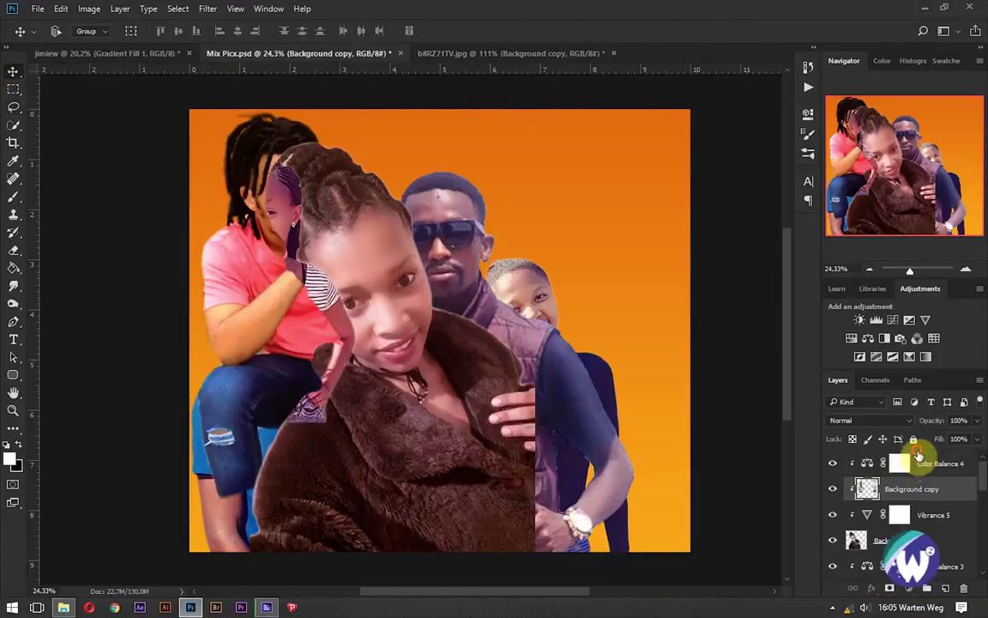
key("ctrl+v")
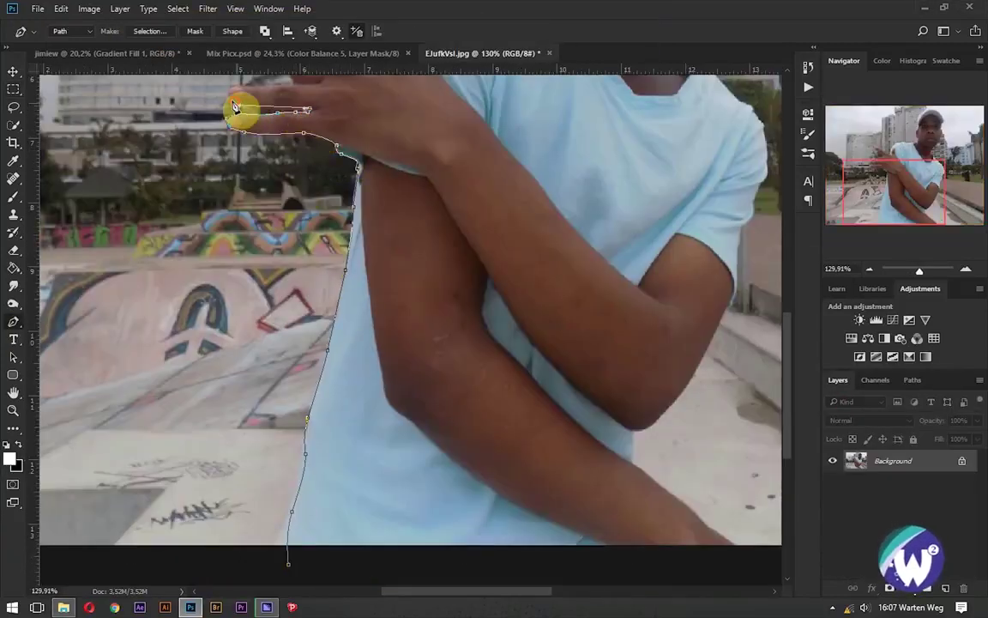
Extend the pen outline up along the blue-T-shirted man's ear
scroll(295, 196, "up", 3)
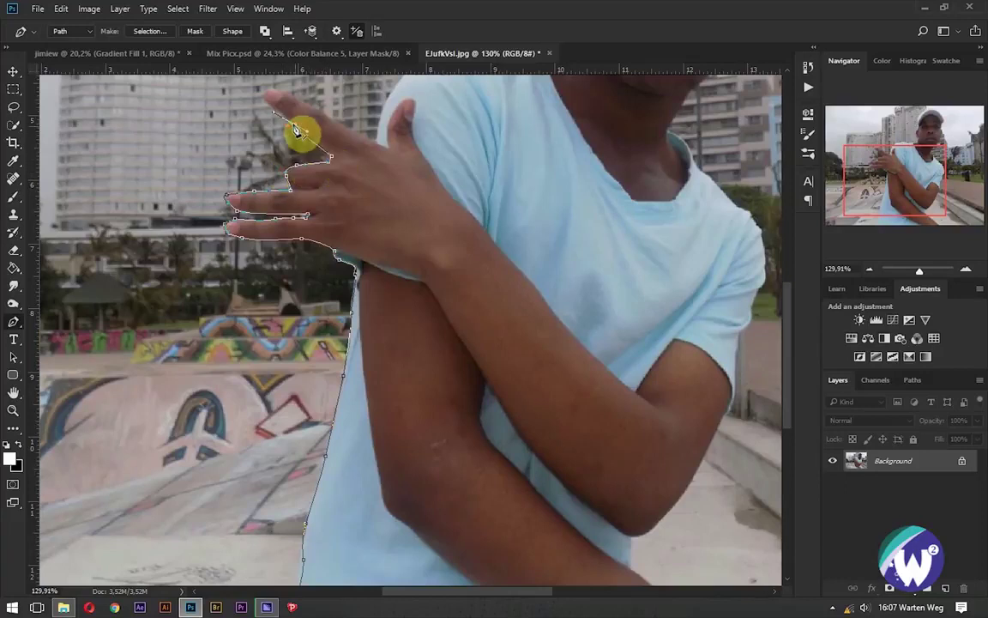
scroll(314, 110, "up", 5)
scroll(357, 236, "right", 3)
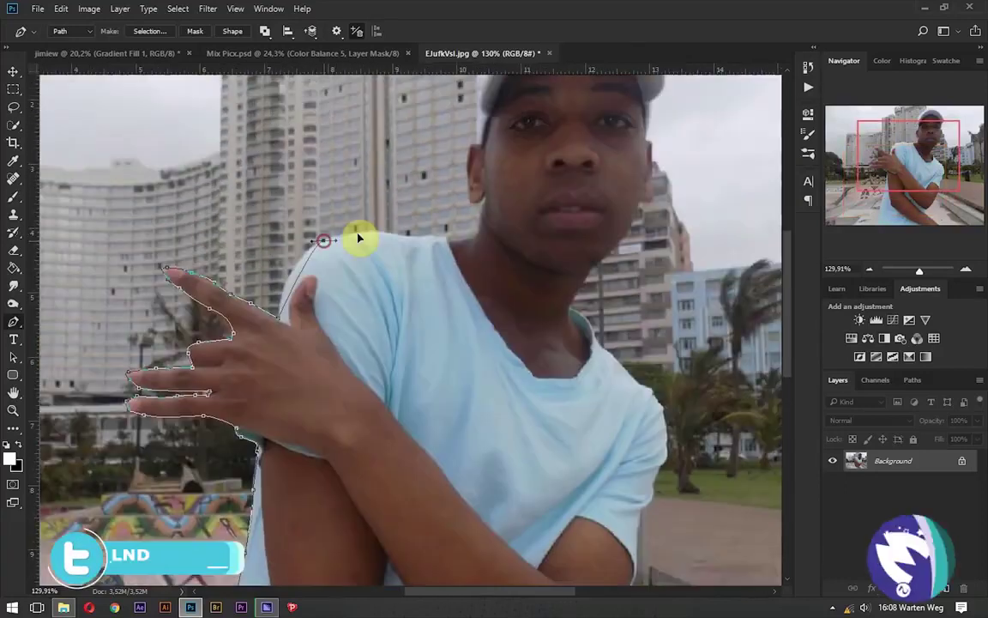
left_click(471, 146)
scroll(373, 318, "up", 6)
scroll(373, 317, "right", 3)
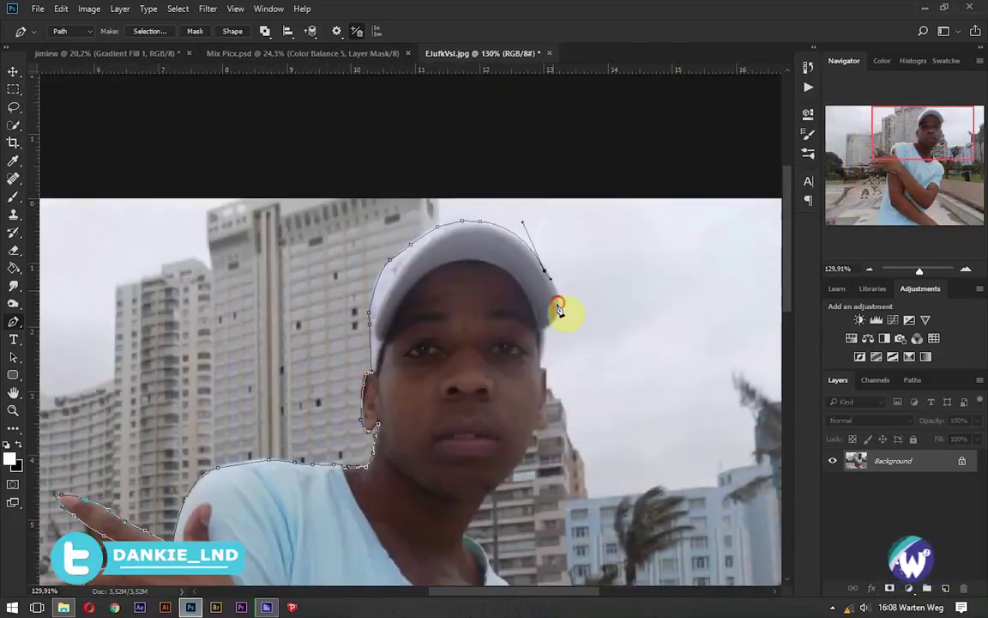
Continue the outline over his shoulder and forearm, then begin enlarging the image size
scroll(544, 374, "down", 3)
scroll(544, 375, "right", 2)
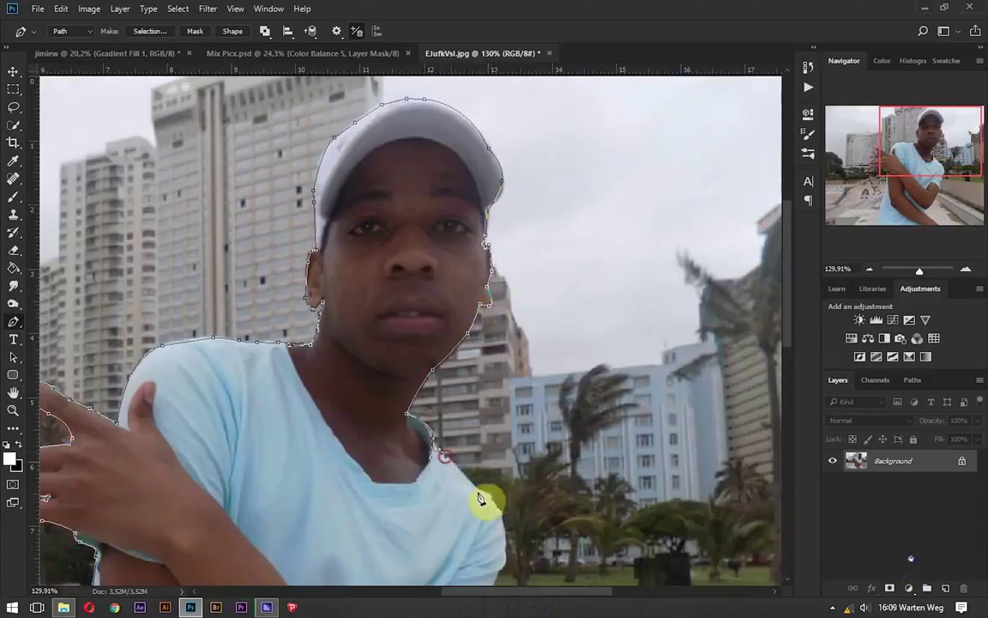
left_click(506, 523)
scroll(462, 316, "down", 6)
scroll(461, 316, "right", 2)
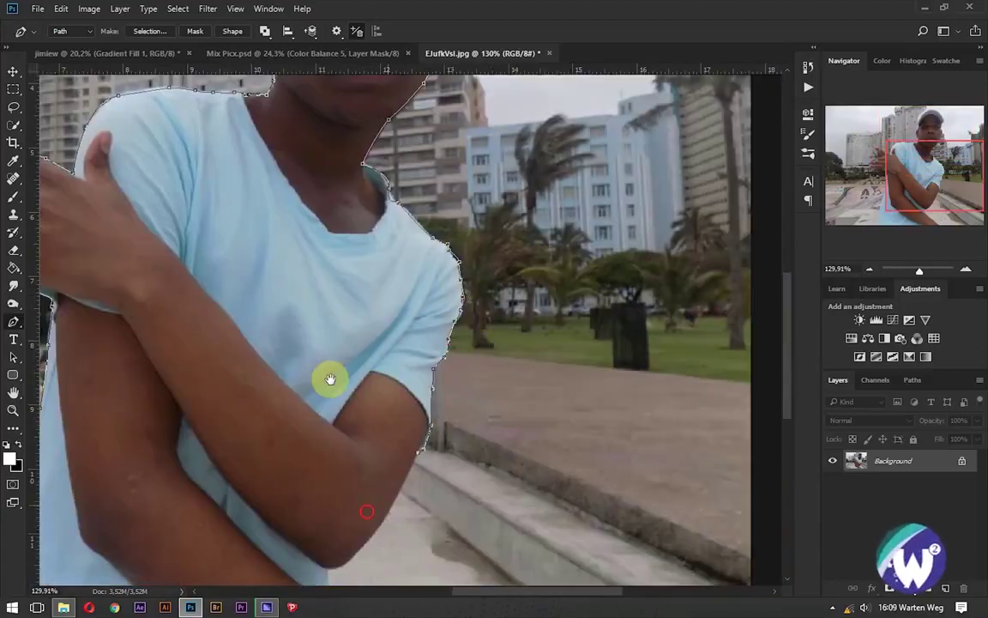
scroll(330, 379, "down", 4)
scroll(330, 379, "right", 2)
left_click(268, 369)
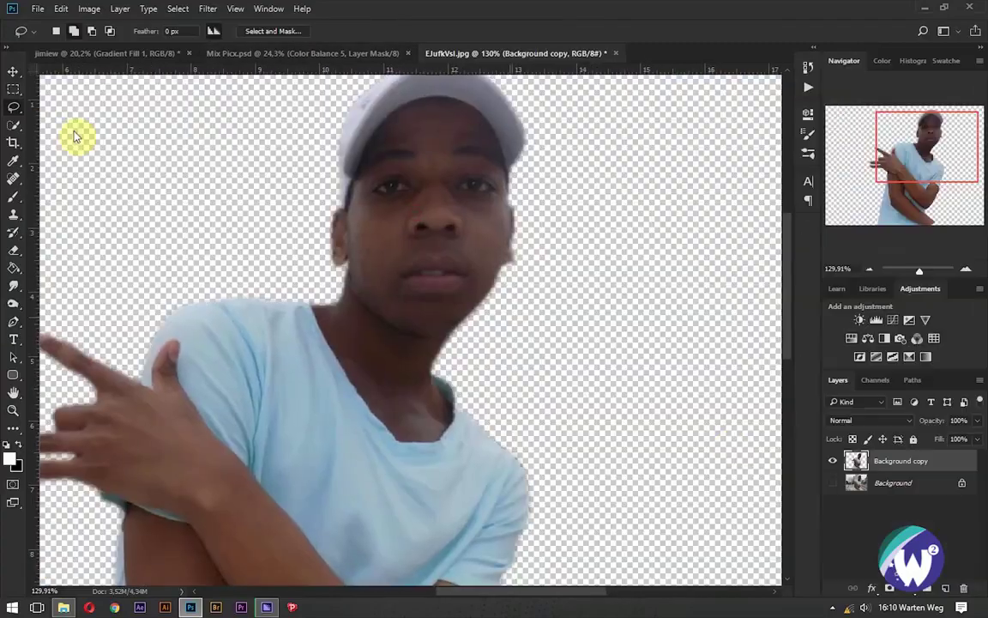
key("ctrl+alt+i")
Apply the enlarged image size, shift the man's shirt toward mint, and save Mix Picx.psd
key("Return")
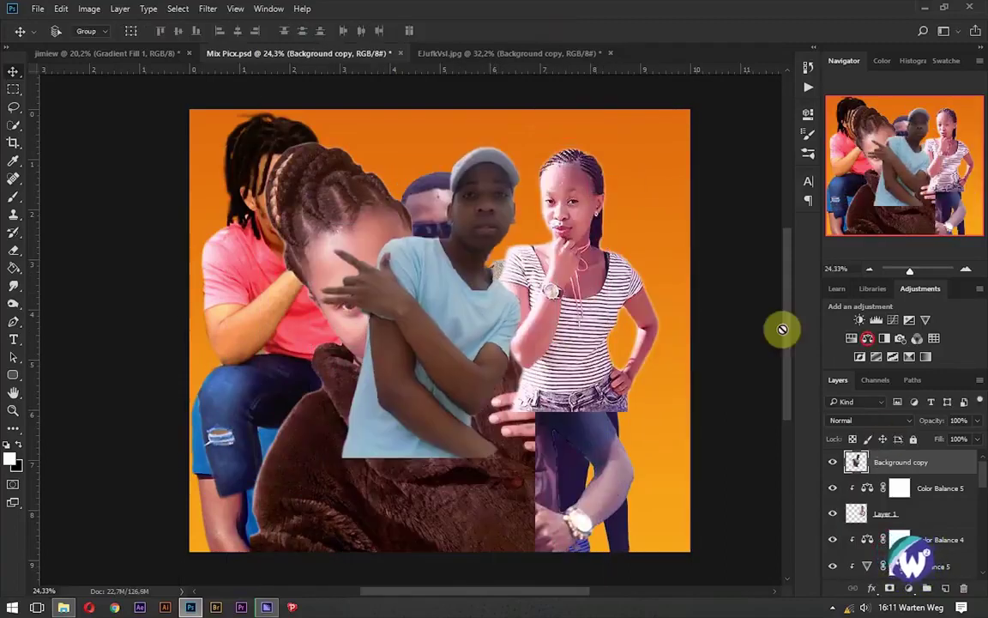
left_click_drag(672, 209, 695, 209)
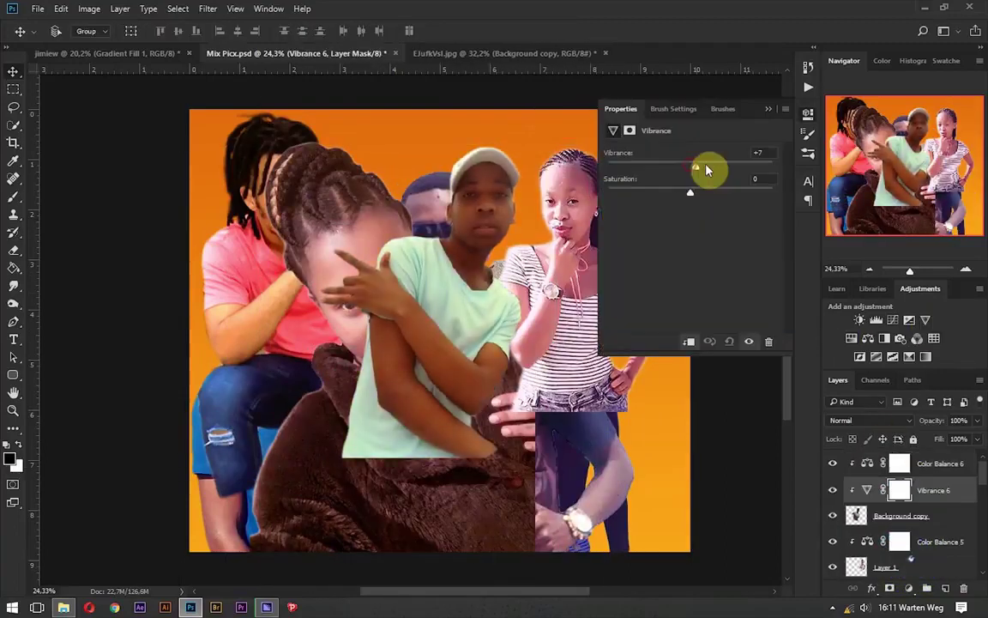
key("ctrl+s")
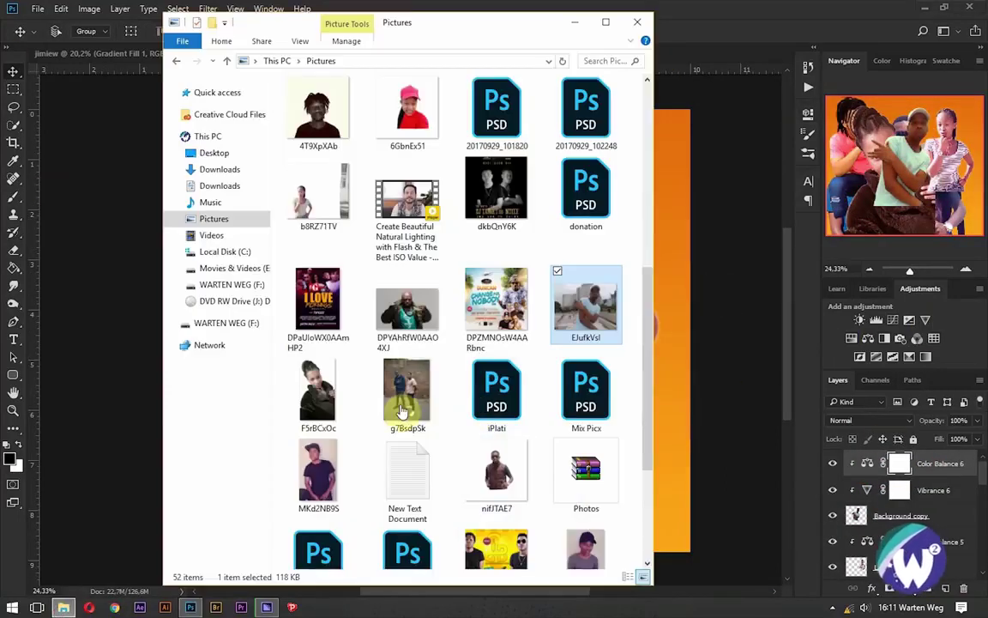
Open g7BsdpSk in Photoshop and start selecting the left man with Quick Selection and Lasso
right_click(402, 412)
left_click(642, 400)
left_click_drag(327, 260, 360, 288)
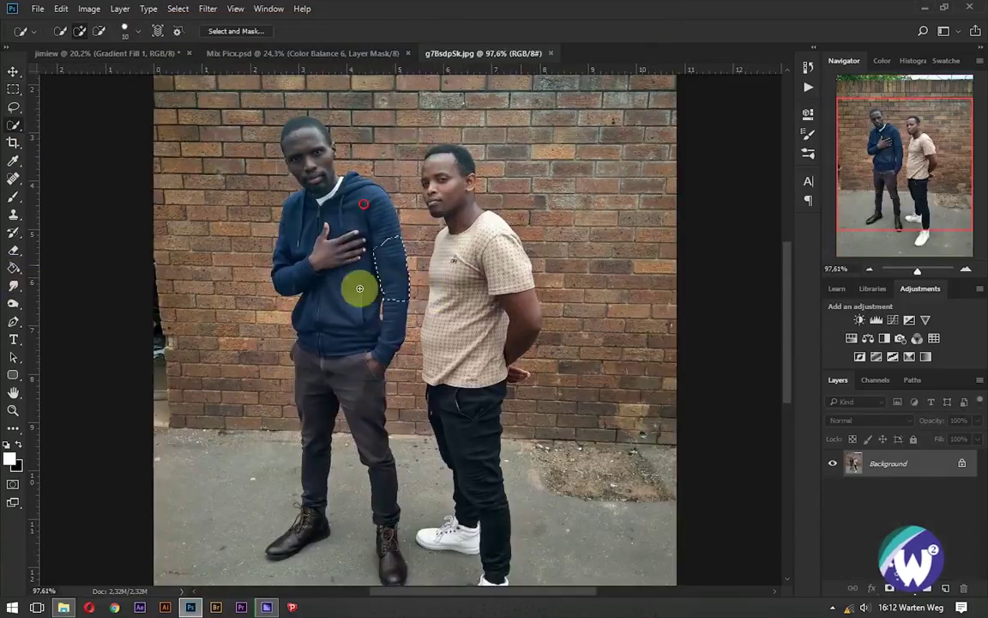
scroll(305, 154, "up", 4)
key("l")
left_click_drag(481, 307, 462, 393)
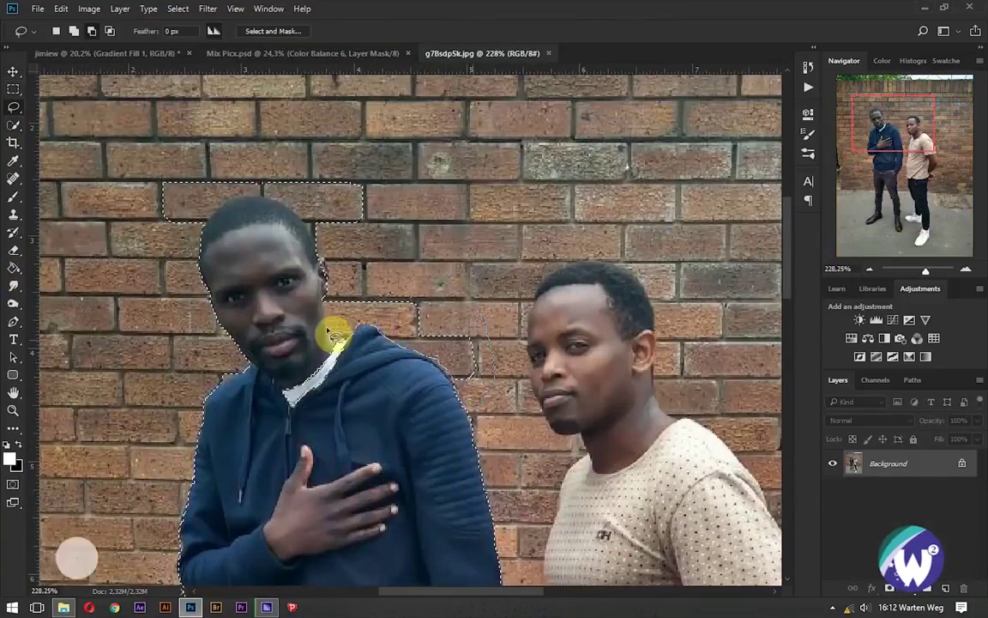
Remove the wall beside his head and refine the left man onto a new layer
mouse_move(335, 336)
left_mouse_down()
mouse_move(282, 205)
mouse_move(194, 282)
mouse_move(437, 405)
mouse_move(446, 396)
left_mouse_up()
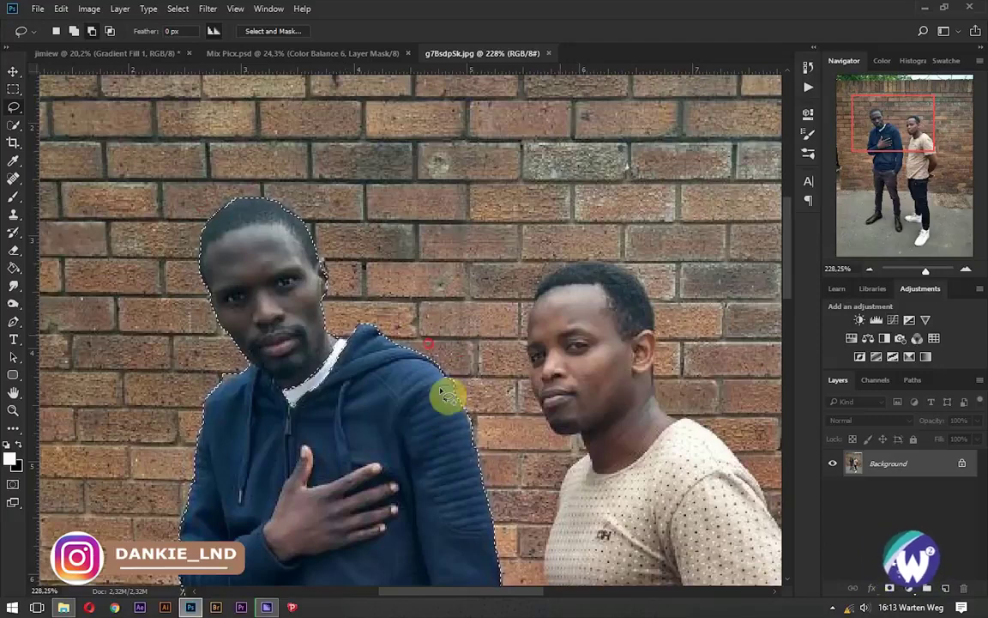
scroll(254, 320, "down", 3)
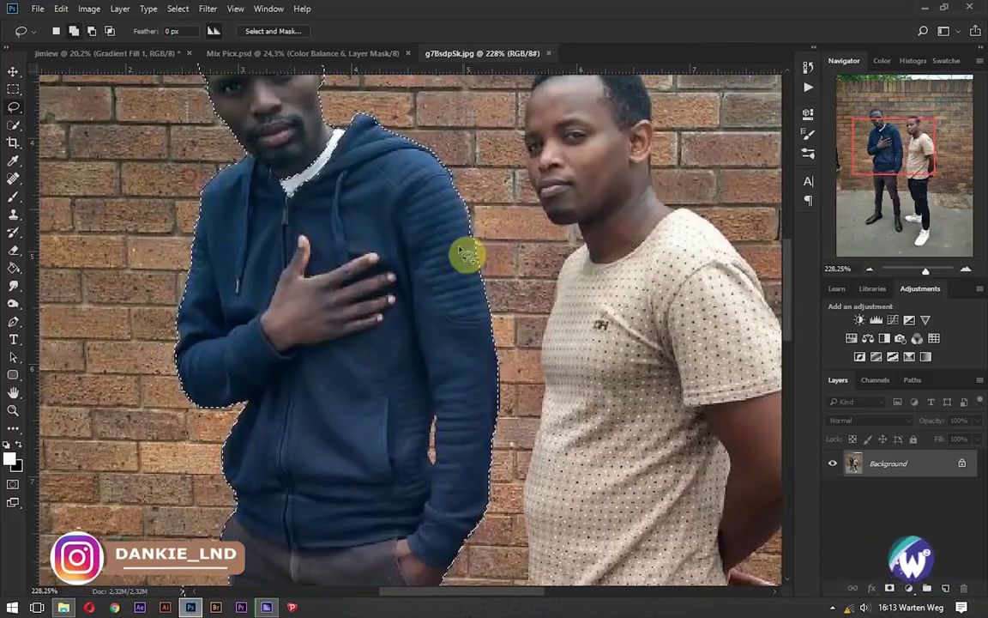
left_click(273, 30)
left_click(908, 575)
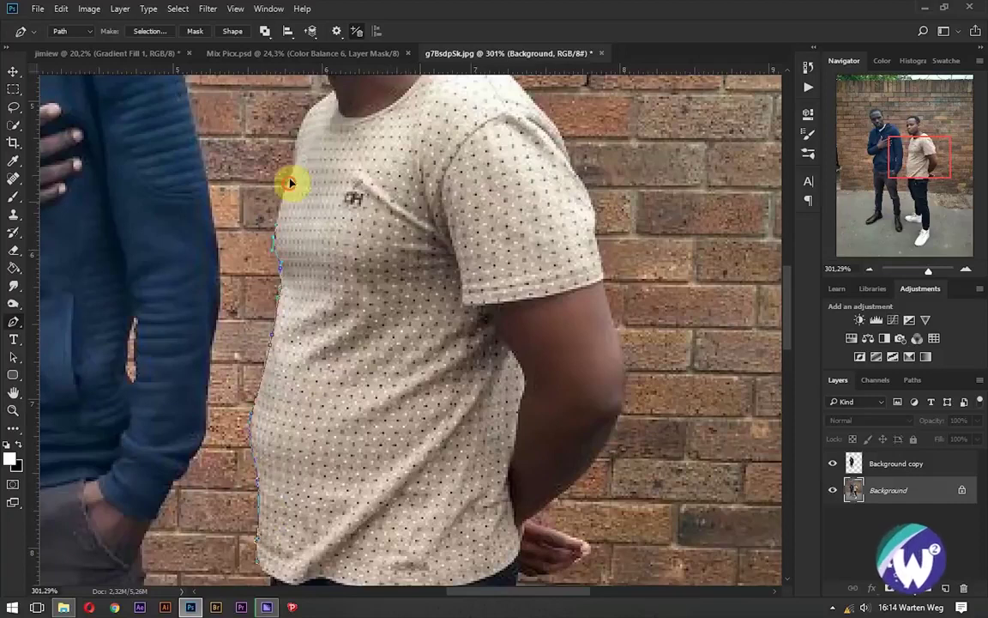
Pen-trace the right man's head, ear and neck down to the shirt collar
left_click_drag(292, 139, 264, 303)
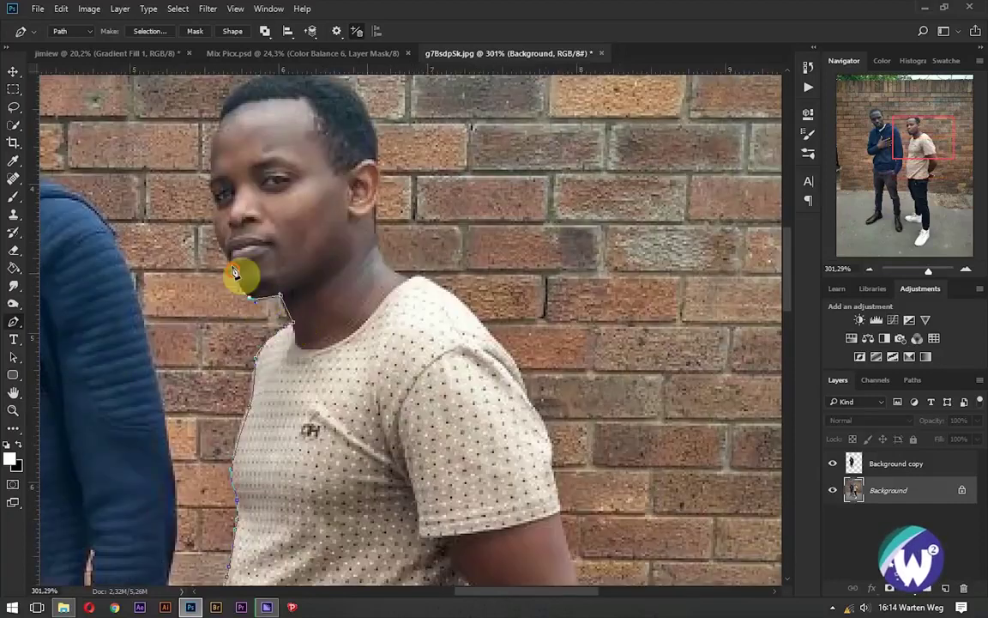
left_click_drag(238, 142, 210, 231)
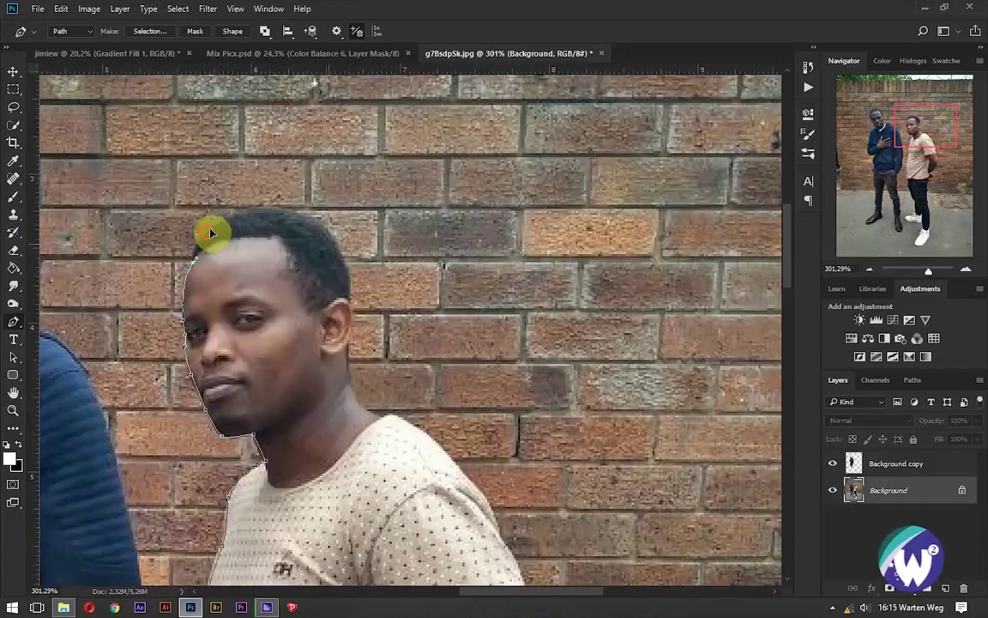
left_click(348, 300)
left_click(348, 338)
left_click(348, 377)
left_click(393, 413)
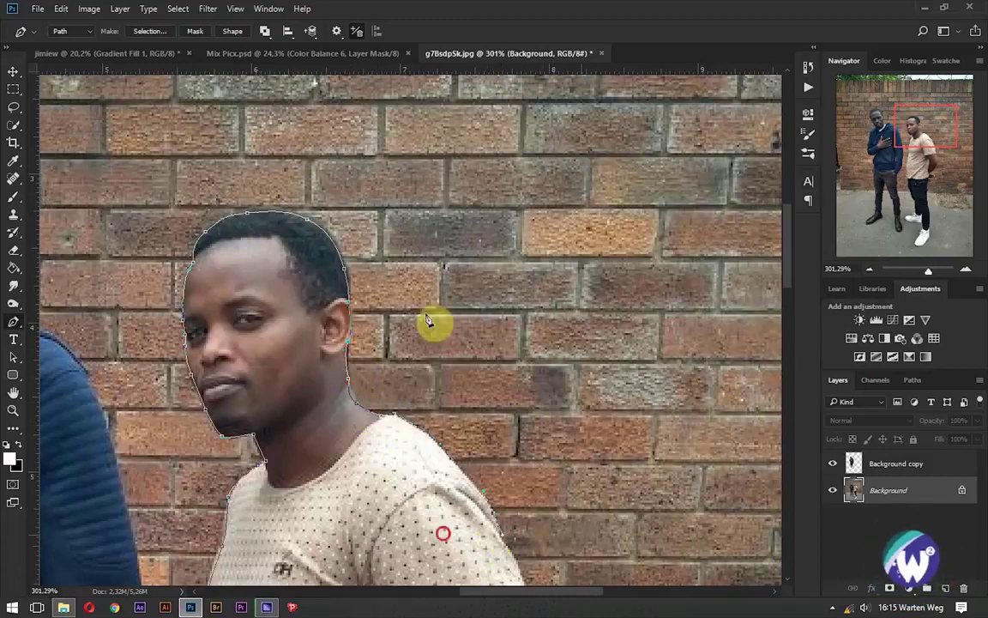
Continue the right man's path along his sleeve, arm and waist
left_click_drag(429, 322, 354, 81)
left_click(450, 358)
left_click_drag(421, 380, 343, 208)
left_click(401, 322)
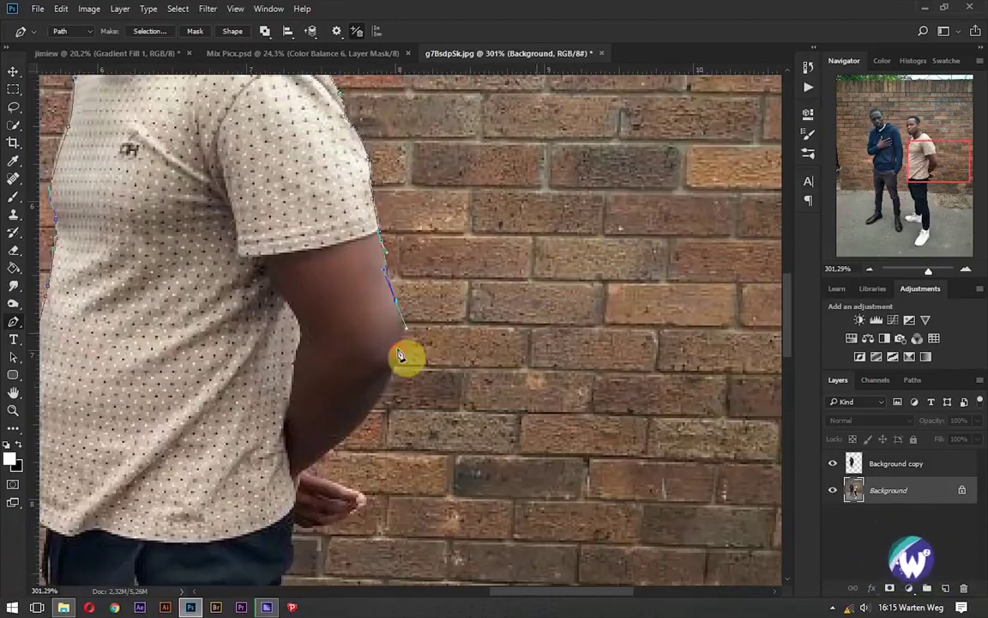
left_click(298, 529)
left_click_drag(298, 530, 473, 388)
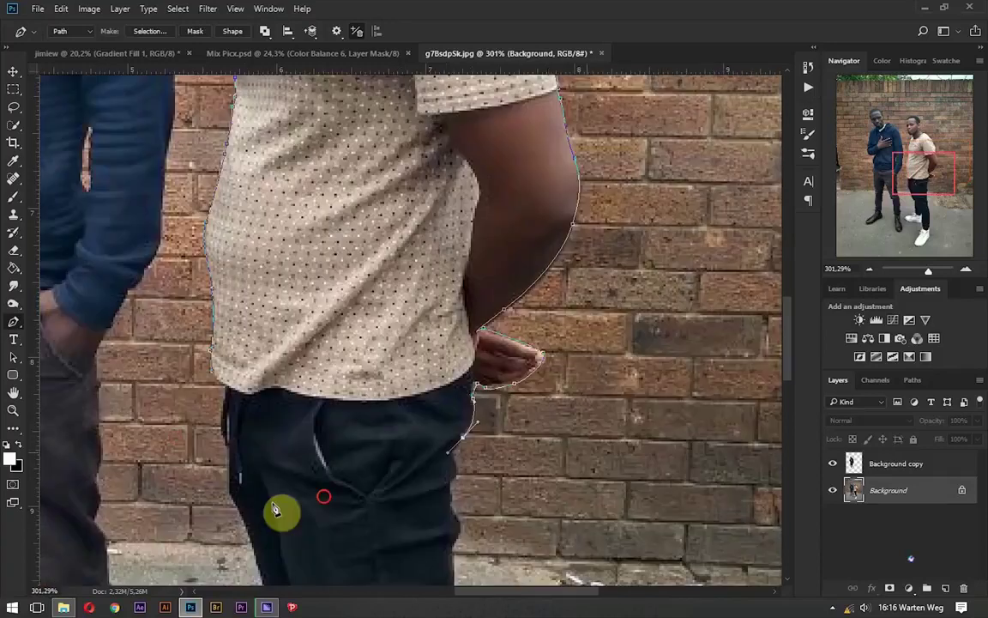
Convert the path to a selection and copy the right man onto his own layer
key("ctrl+Return")
key("ctrl+j")
key("l")
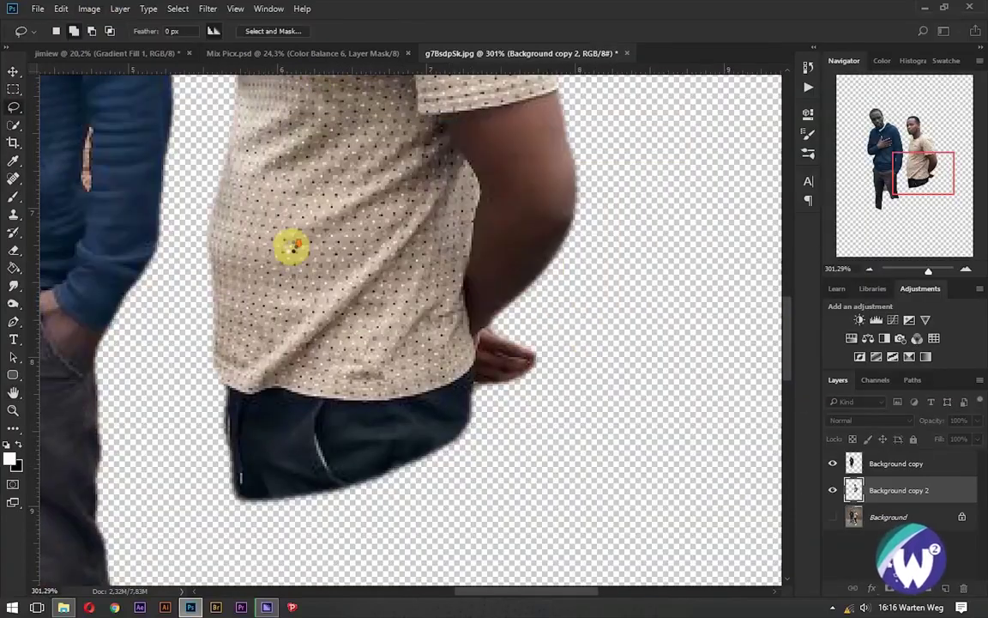
scroll(294, 265, "down", 15)
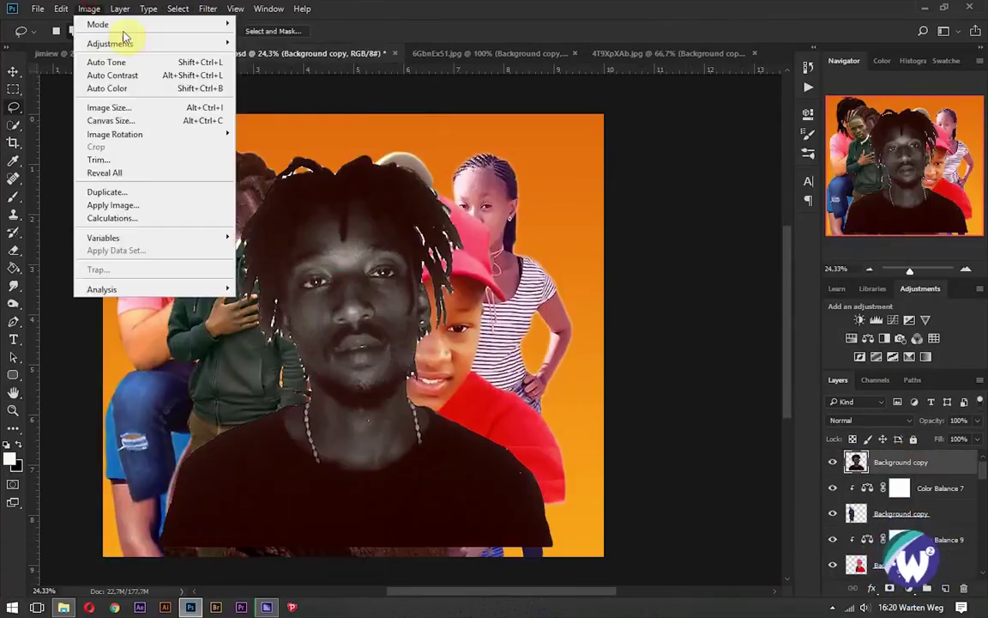
Scroll and pan the view to bring the hooded man's hand area into view
scroll(383, 357, "up", 3)
scroll(470, 304, "up", 2)
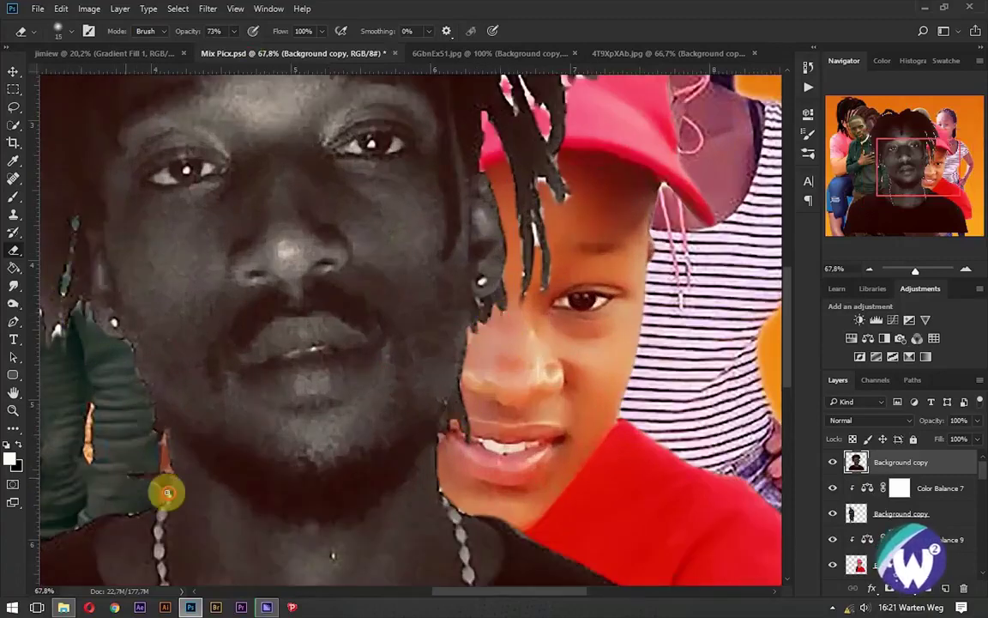
left_click_drag(54, 337, 232, 367)
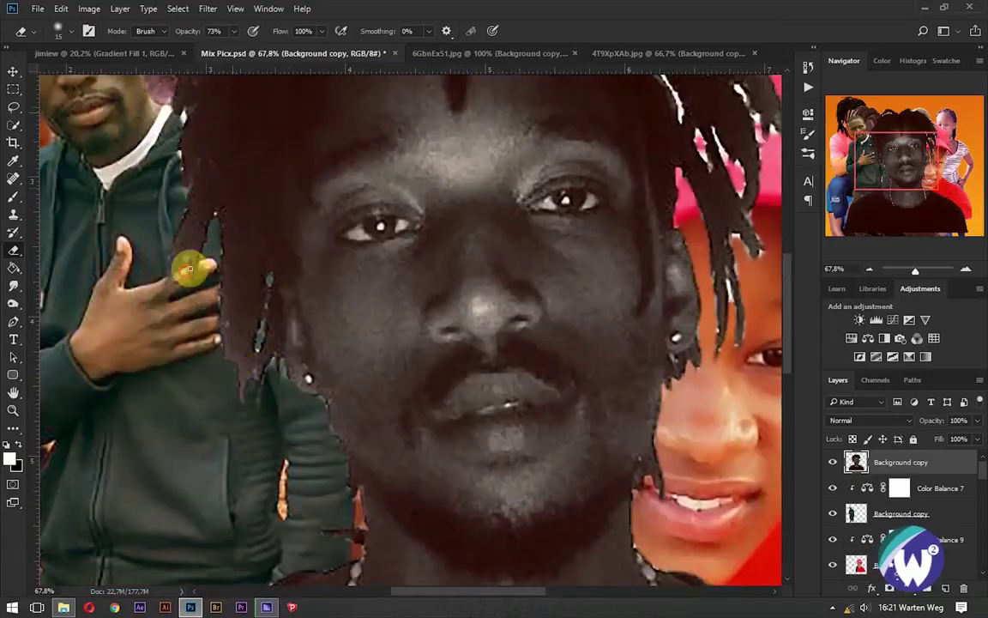
scroll(187, 271, "up", 2)
scroll(205, 287, "up", 3)
scroll(198, 232, "down", 2)
scroll(268, 183, "right", 3)
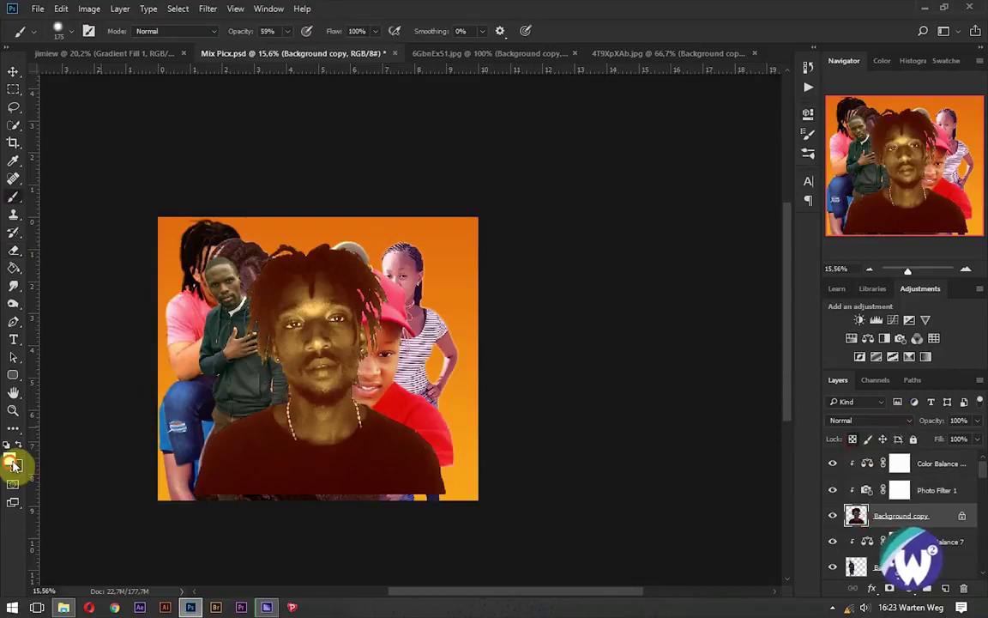
scroll(338, 323, "up", 3)
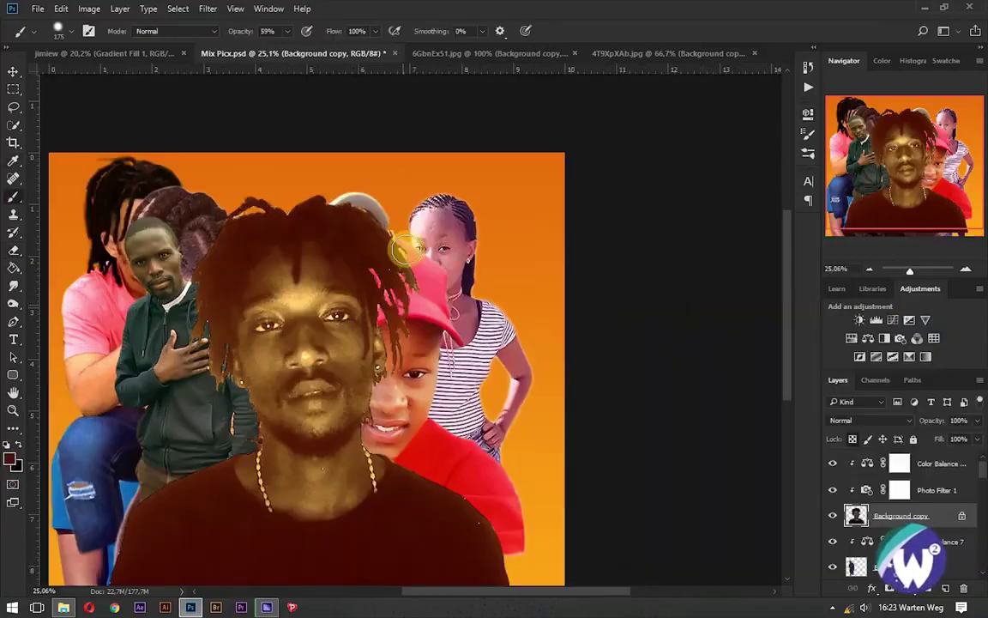
Set the brush blend mode to Soft Light
left_click(171, 31)
left_click(146, 190)
left_click(57, 31)
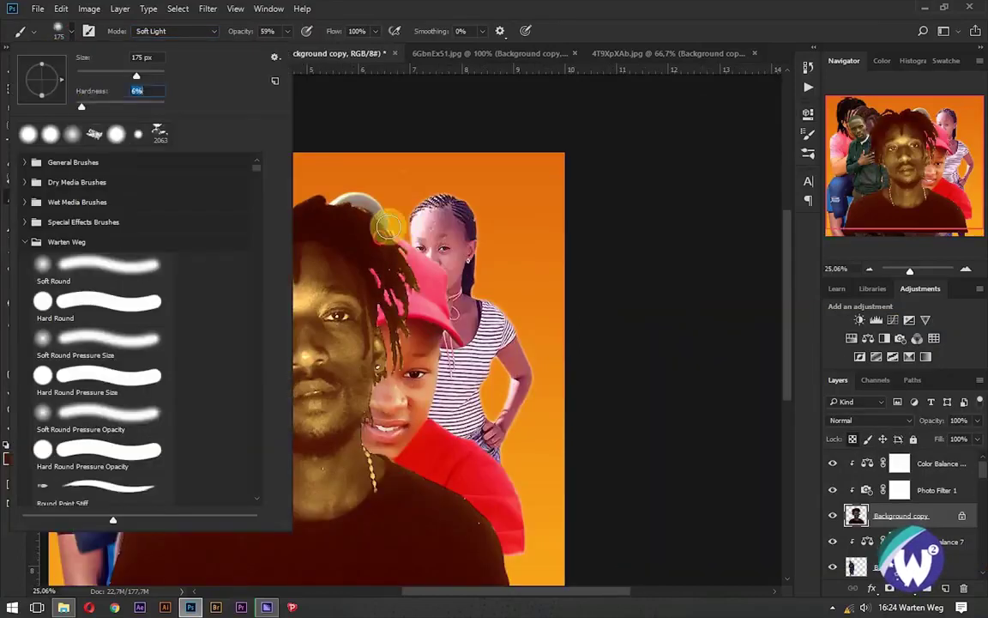
left_click(370, 421)
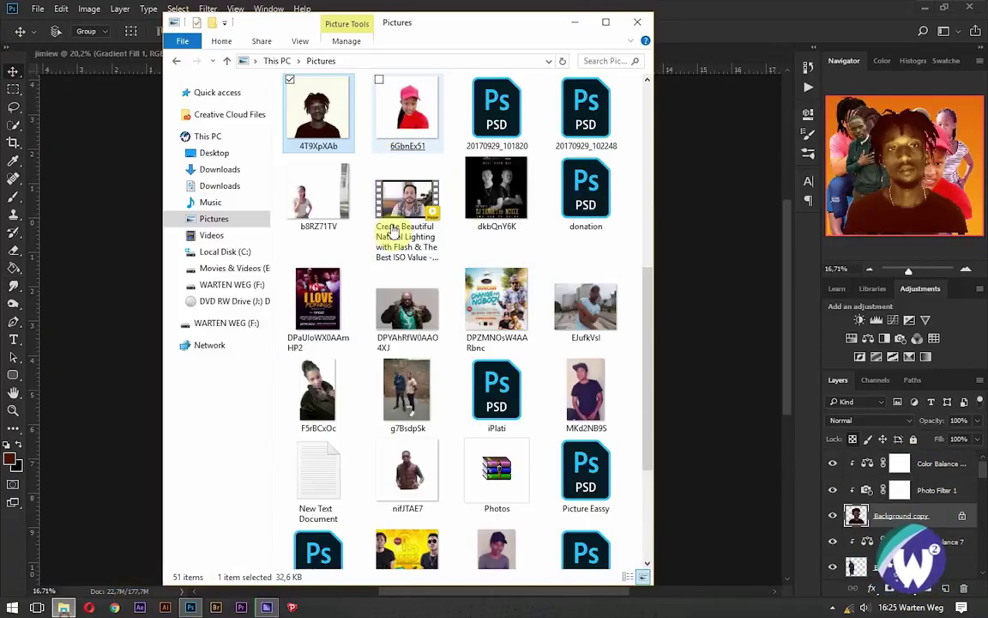
Open dkbQnY6K.jpg and lasso a selection around both men
right_click(506, 181)
left_click(755, 411)
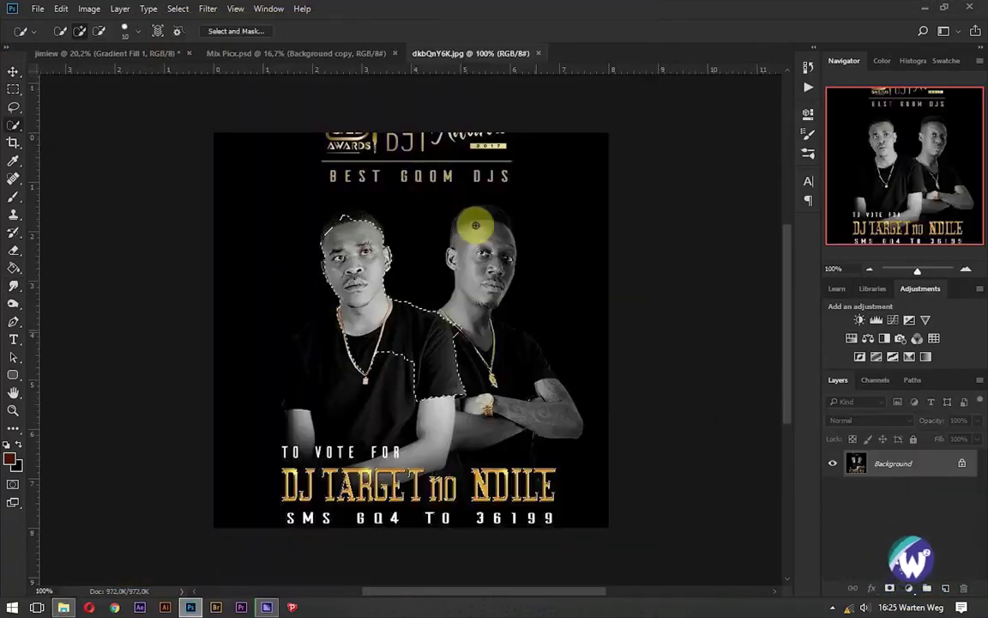
scroll(490, 320, "up", 2)
key("l")
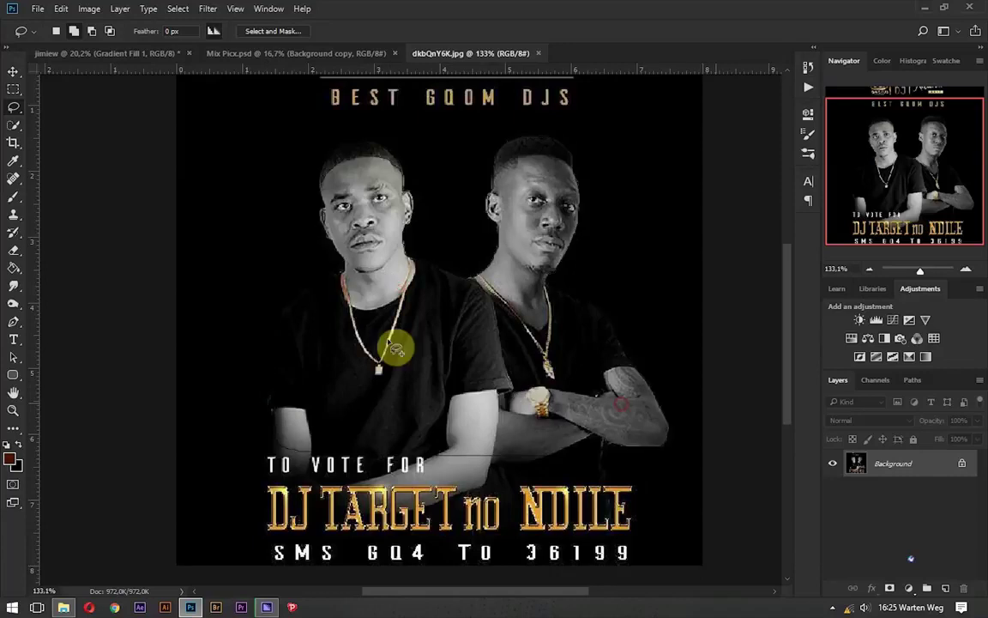
mouse_move(395, 347)
left_mouse_down()
mouse_move(309, 342)
mouse_move(398, 158)
mouse_move(334, 197)
left_mouse_up()
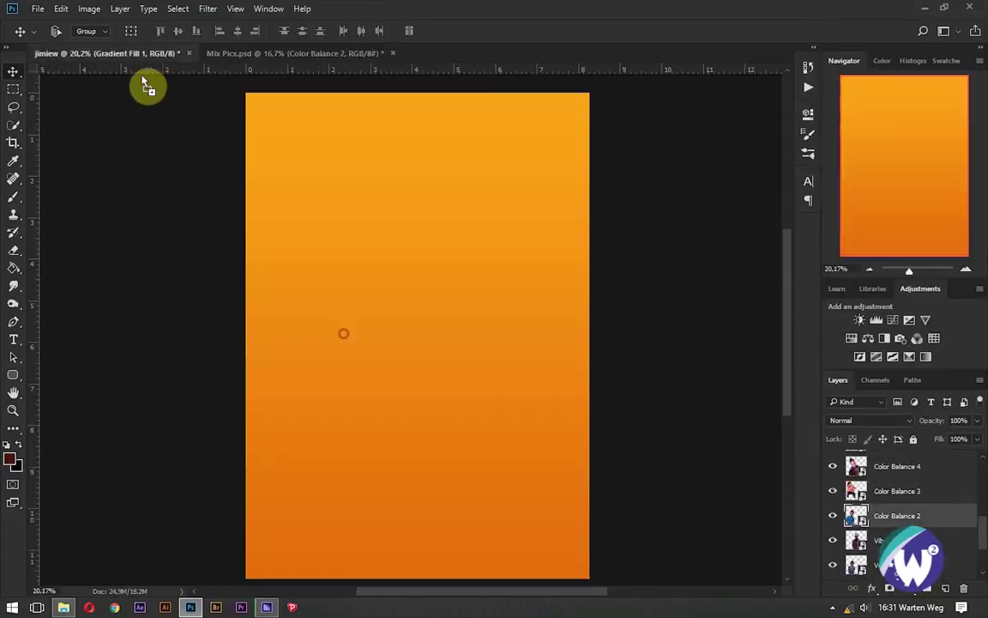
Drag the blue-shirt, glasses and sunglasses men from Mix Picx into the jimiew poster
mouse_move(884, 518)
left_mouse_down()
mouse_move(282, 393)
mouse_move(318, 519)
mouse_move(335, 506)
mouse_move(352, 293)
mouse_move(320, 310)
left_mouse_up()
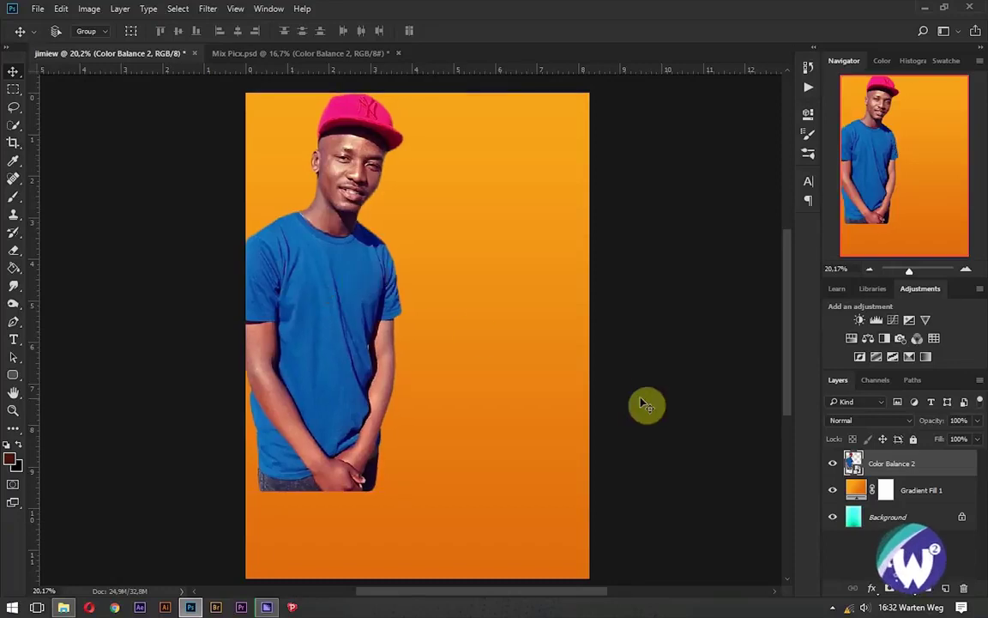
left_click(281, 55)
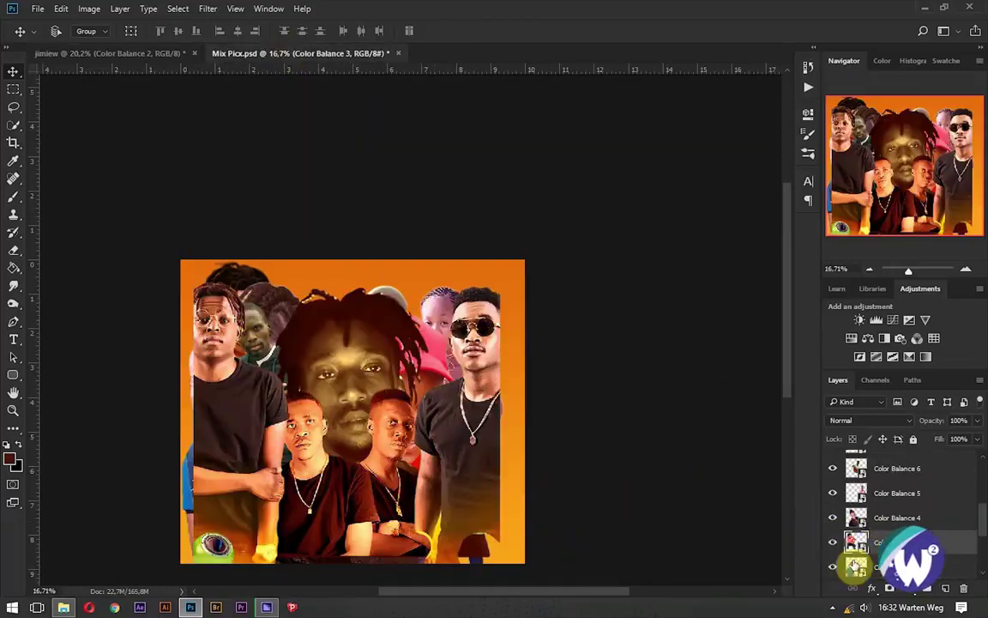
scroll(900, 515, "up", 3)
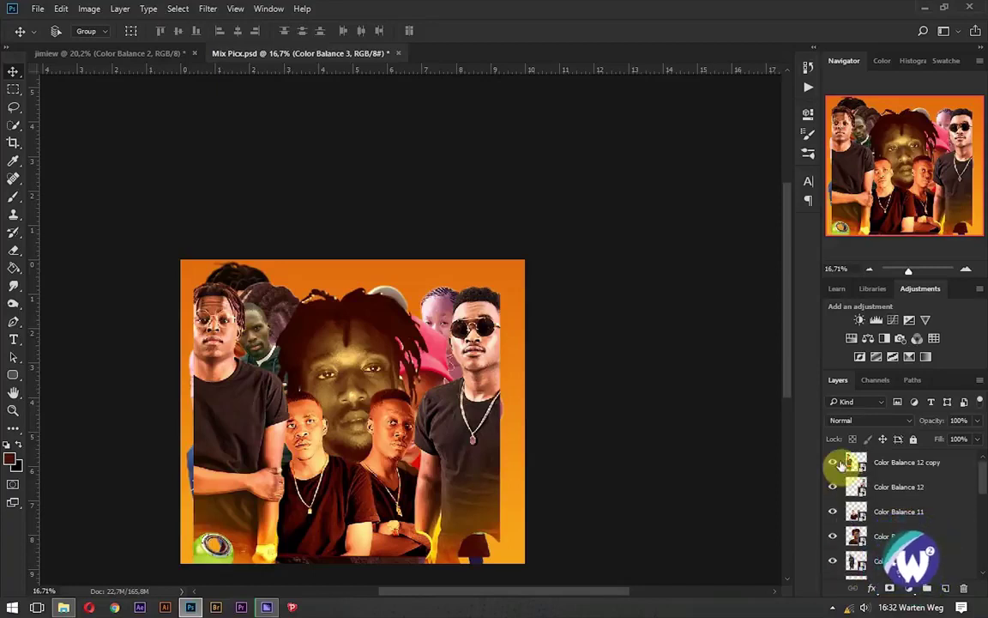
mouse_move(221, 367)
left_mouse_down()
mouse_move(311, 339)
mouse_move(294, 326)
mouse_move(294, 369)
left_mouse_up()
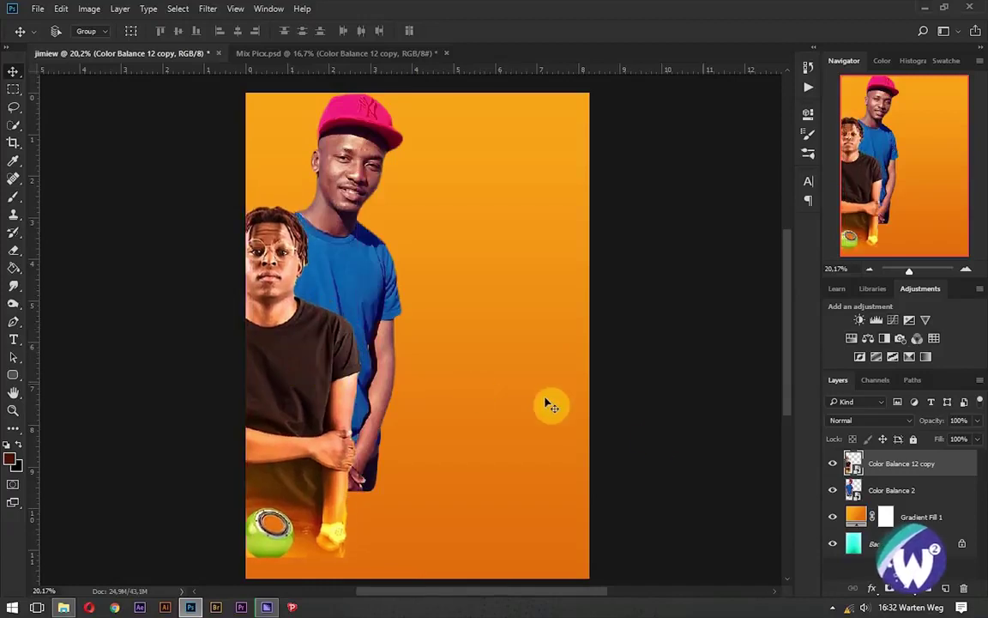
left_click(273, 54)
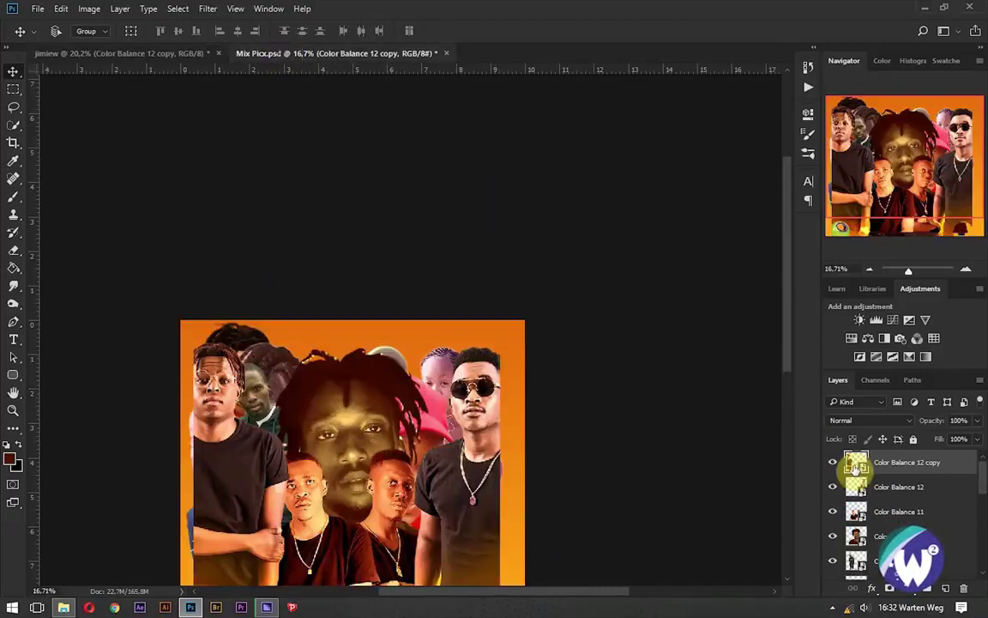
left_click(890, 489)
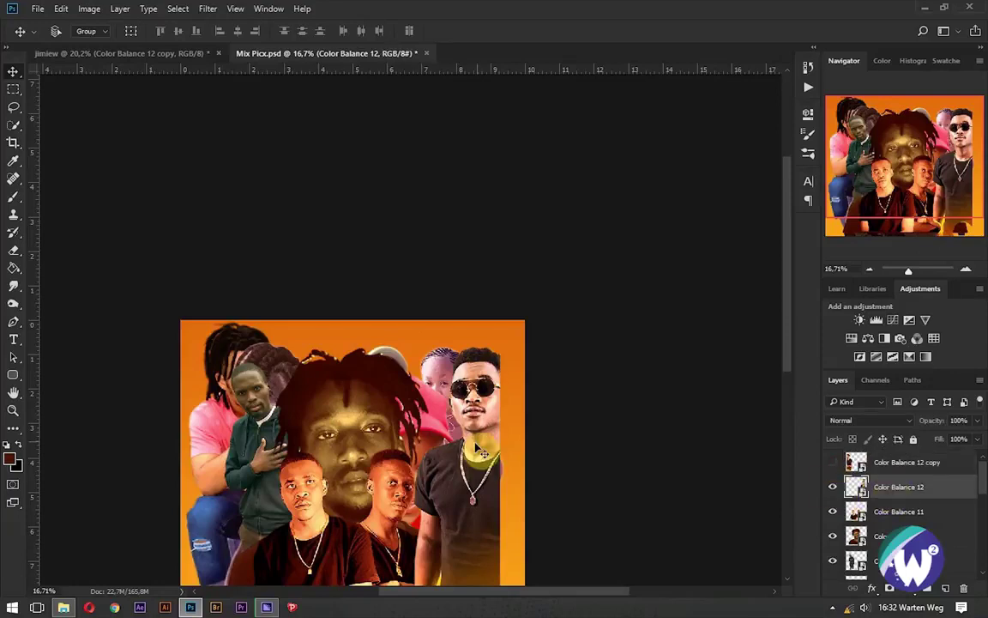
mouse_move(479, 452)
left_mouse_down()
mouse_move(239, 214)
mouse_move(146, 53)
mouse_move(300, 420)
mouse_move(369, 382)
mouse_move(396, 420)
mouse_move(391, 438)
left_mouse_up()
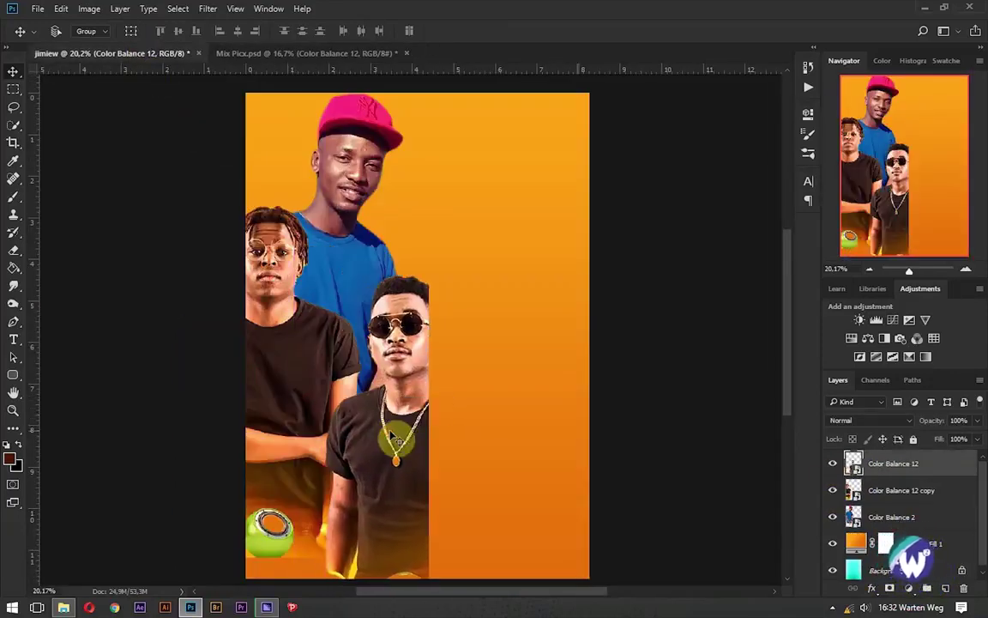
Flip the sunglasses man horizontally and move him against the left edge
key("ctrl+t")
right_click(394, 427)
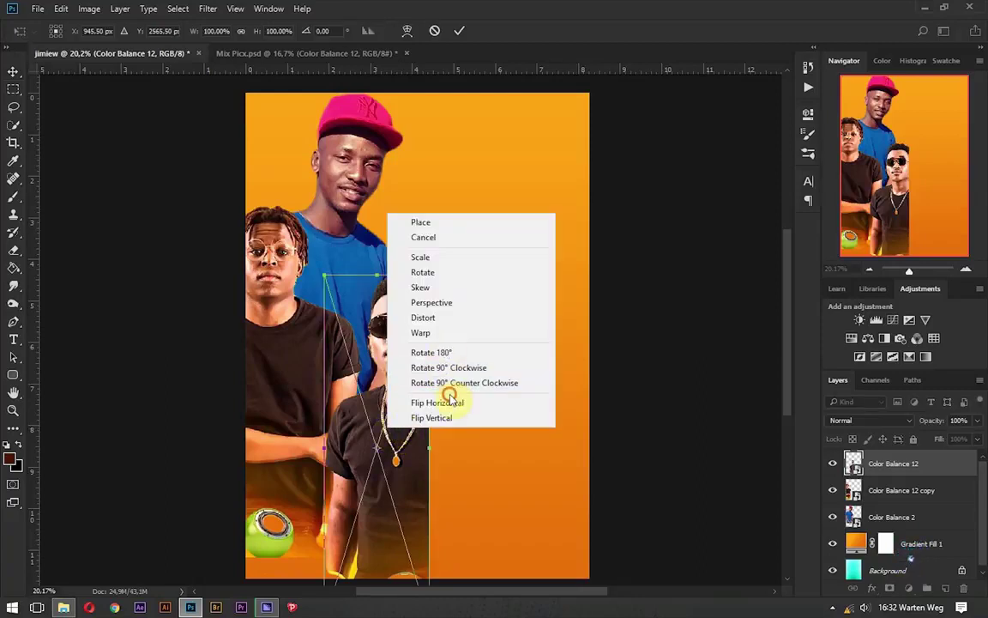
left_click(450, 396)
left_click_drag(398, 426, 319, 443)
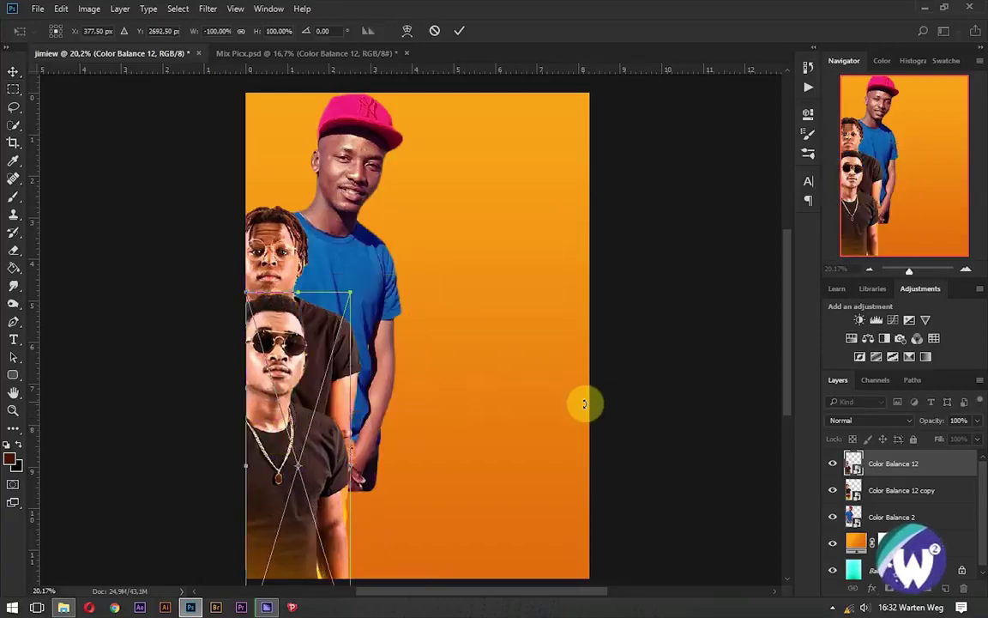
left_click(461, 30)
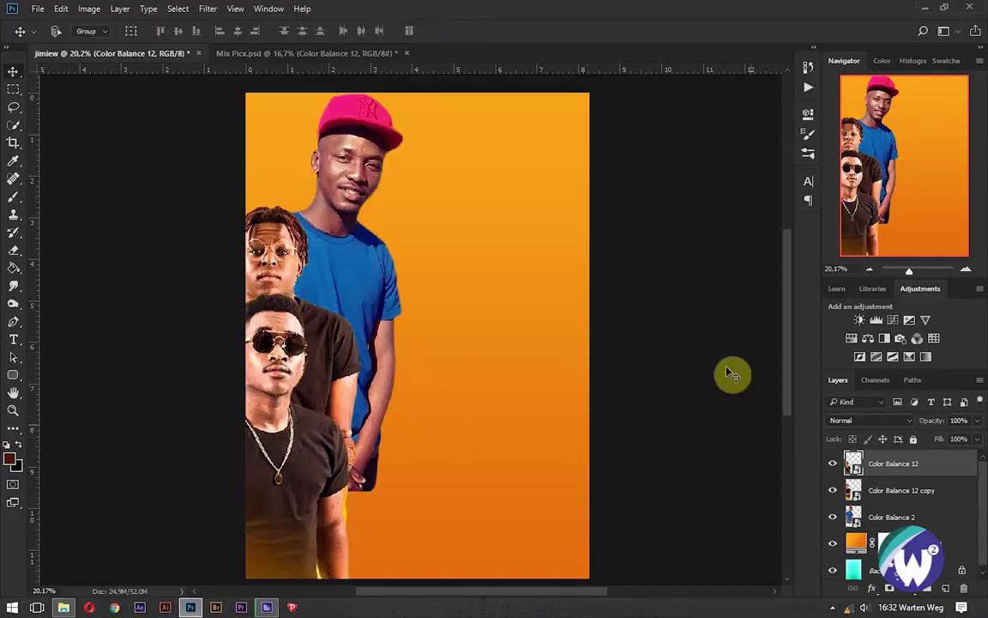
Bring the green-jacket man into jimiew, stacked under Color Balance 12, slightly lower-left
left_click(311, 55)
left_click(832, 488)
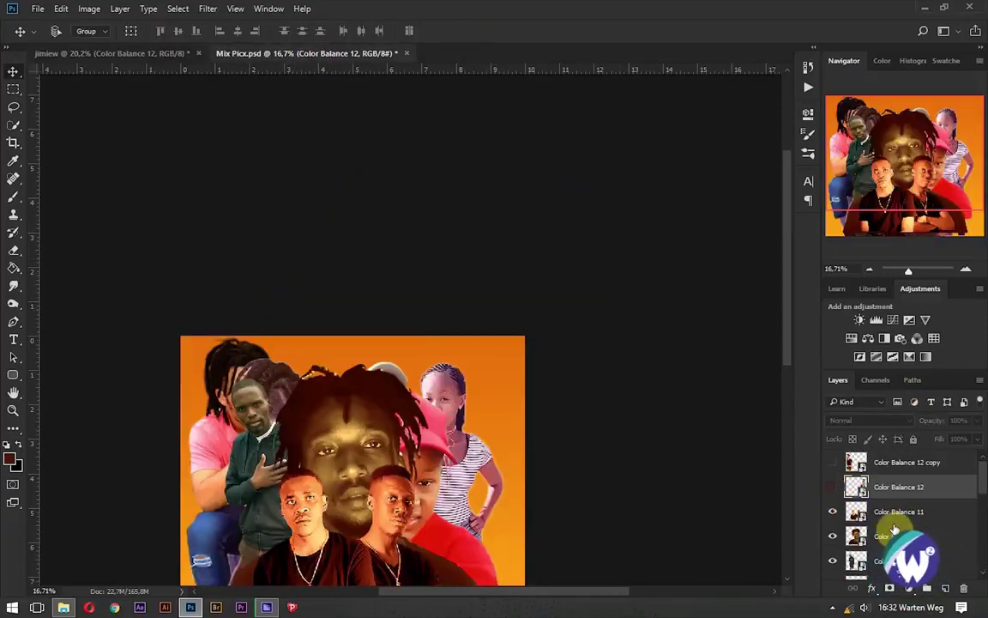
scroll(861, 525, "down", 2)
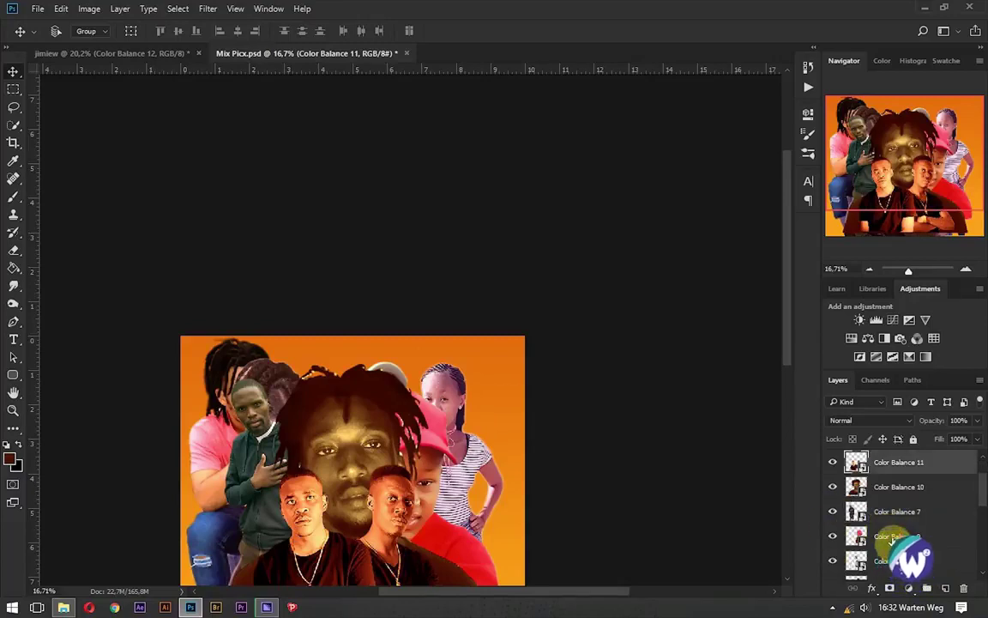
left_click_drag(502, 487, 374, 448)
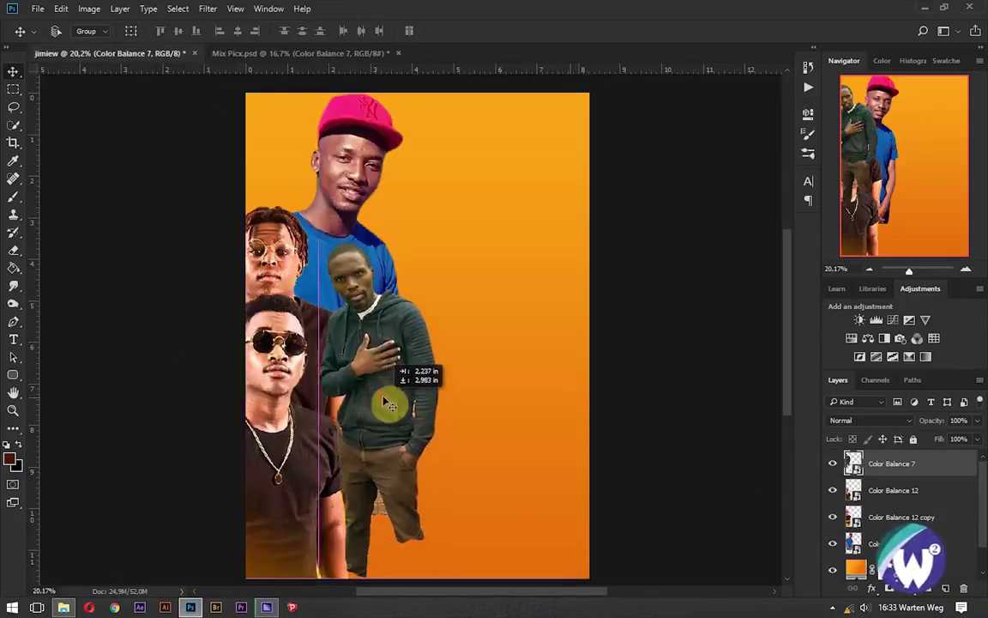
mouse_move(374, 448)
left_mouse_down()
mouse_move(405, 363)
mouse_move(348, 375)
mouse_move(357, 375)
left_mouse_up()
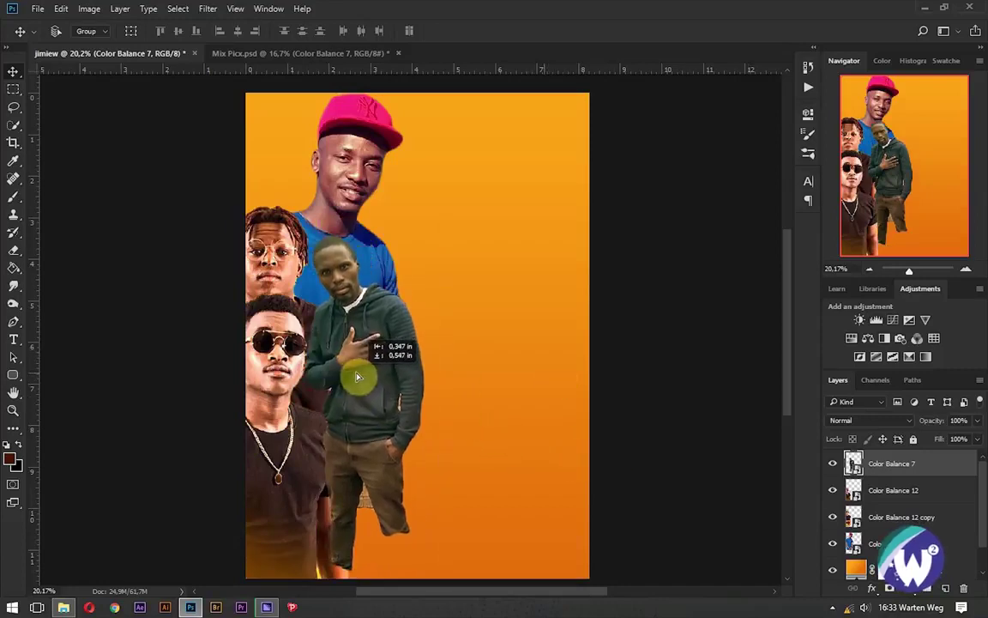
left_click_drag(894, 491, 897, 495)
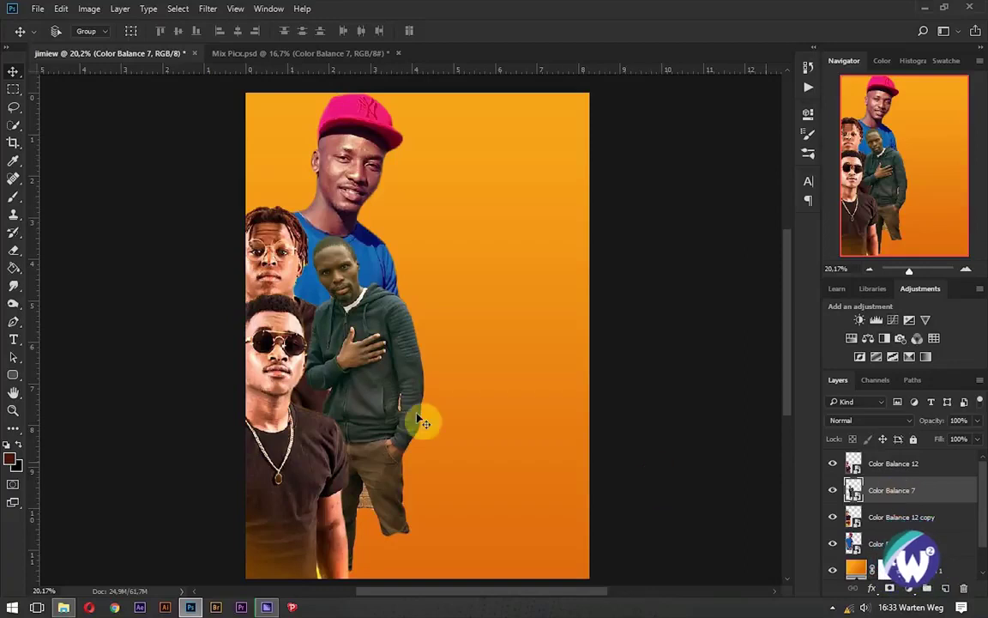
left_click_drag(419, 420, 370, 419)
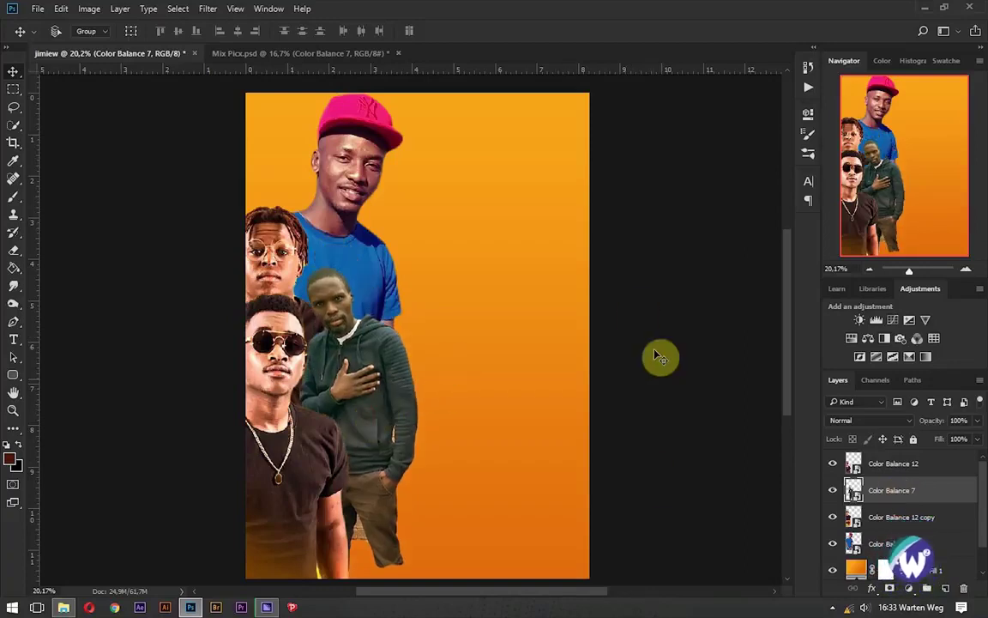
Bring the pink-cap girl into jimiew and place her lower left, in front of the men
left_click(249, 53)
left_click(833, 562)
scroll(850, 533, "down", 1)
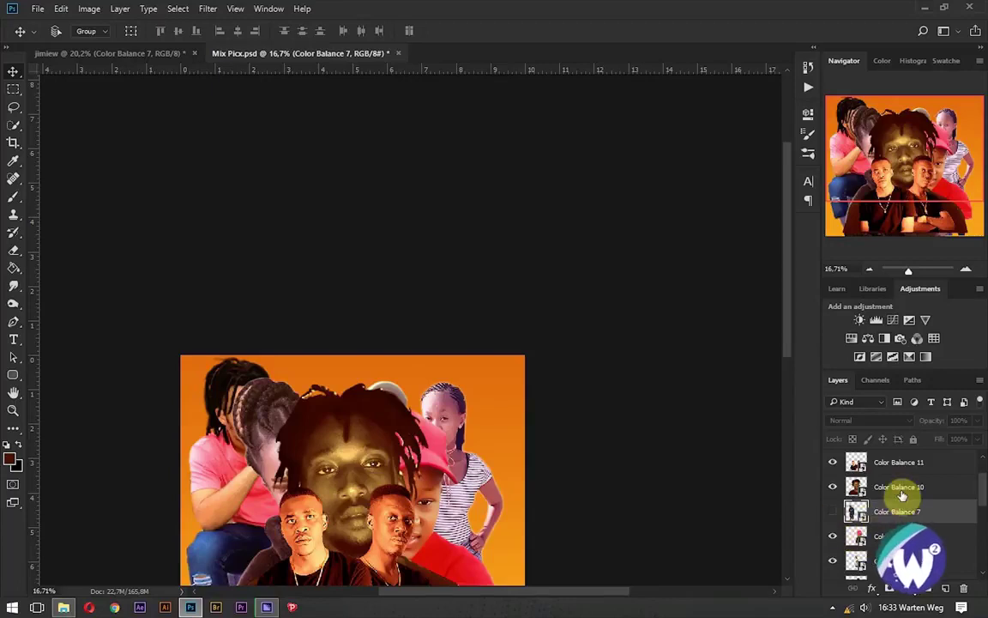
scroll(901, 506, "down", 1)
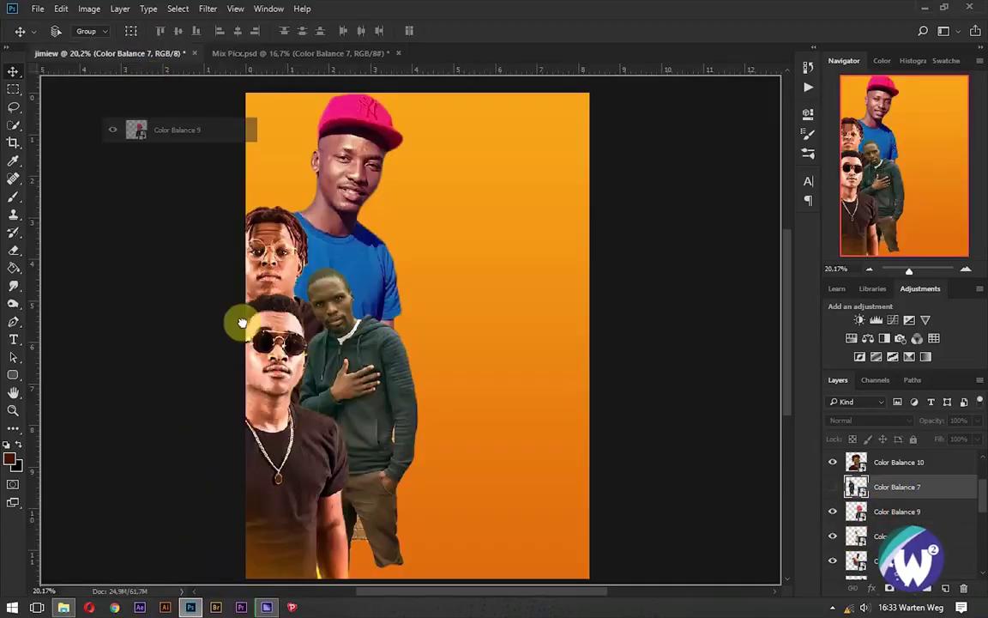
left_click_drag(855, 489, 258, 361)
left_click_drag(315, 426, 390, 443)
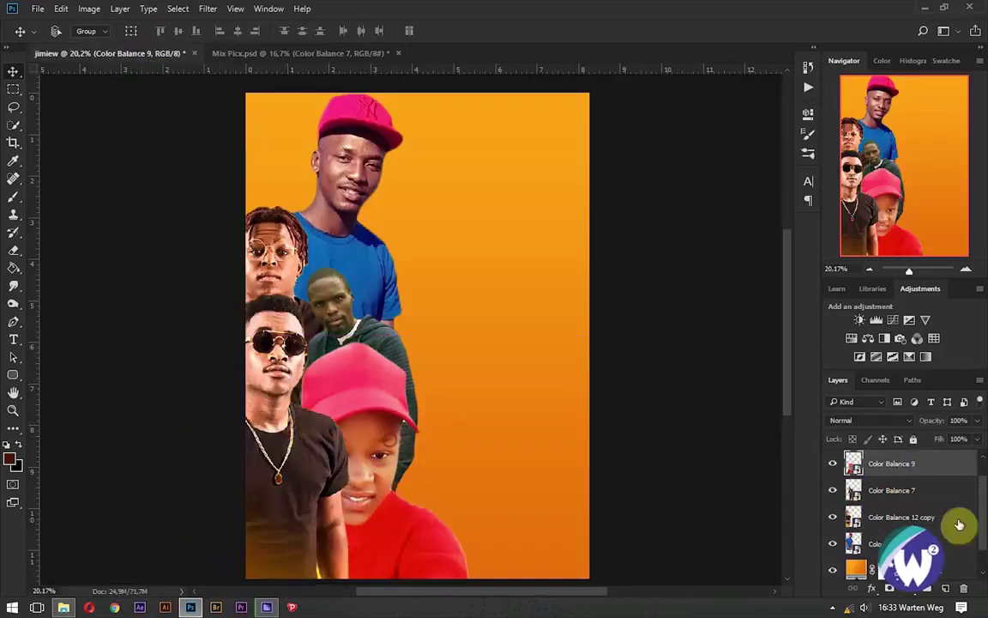
left_click_drag(892, 490, 893, 528)
left_click_drag(377, 512, 334, 547)
Shrink the pink-cap girl to about 72% and shift her right
key("ctrl+t")
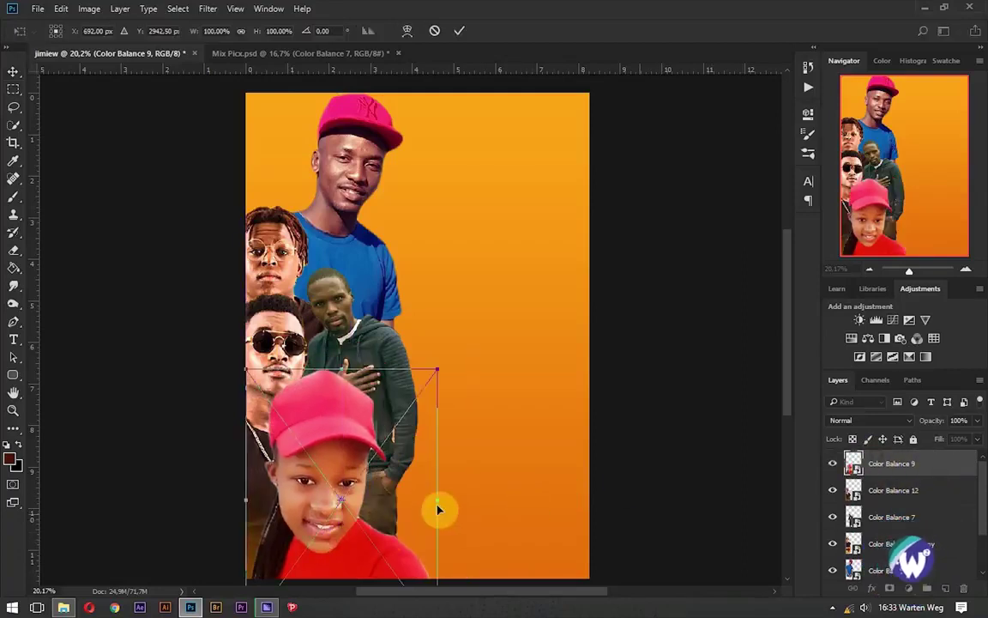
left_click_drag(437, 369, 386, 441)
left_click_drag(322, 474, 352, 468)
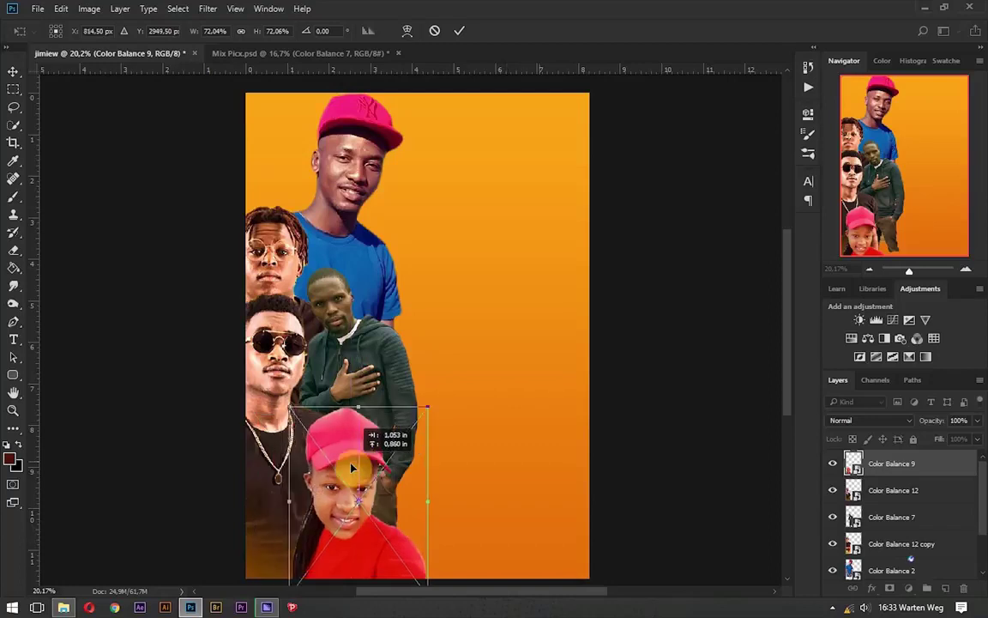
left_click(459, 30)
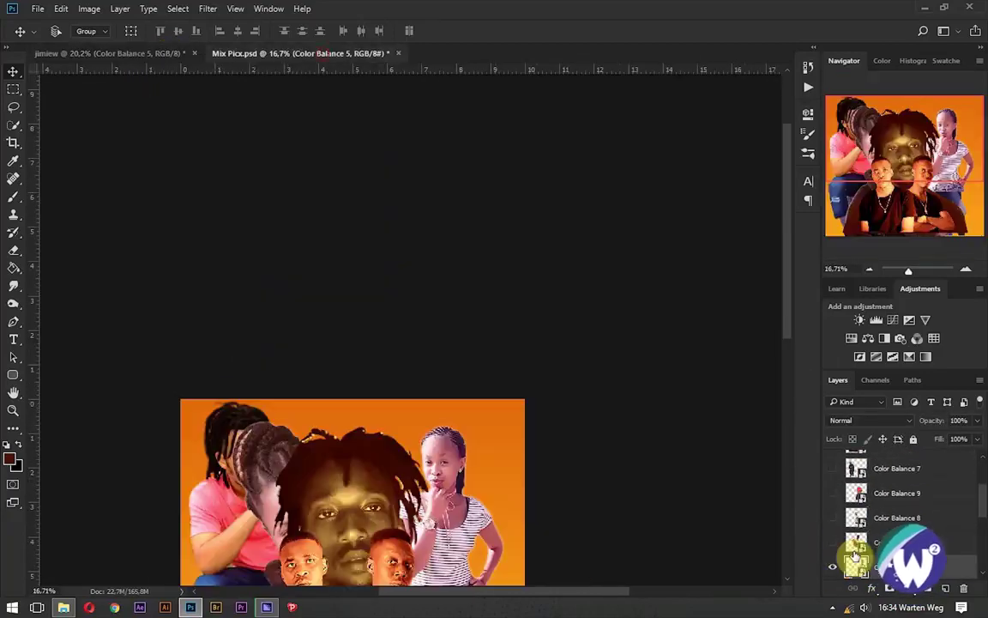
Move Color Balance 4 below Color Balance 8 and scale-tilt the new girl into the gap
left_click_drag(855, 556, 845, 521)
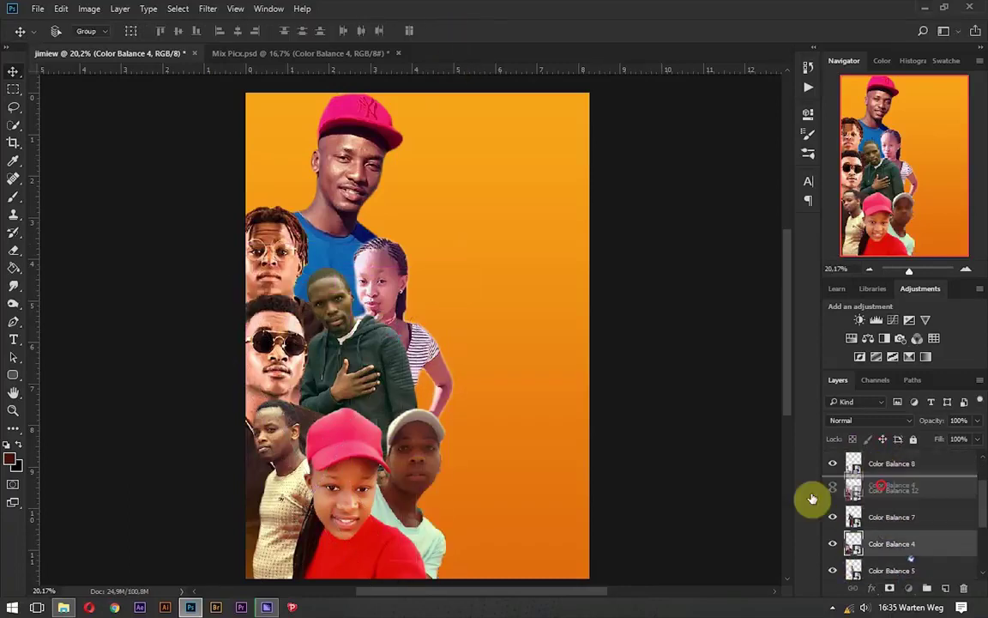
left_click_drag(812, 499, 824, 486)
key("ctrl+t")
left_click_drag(459, 403, 440, 330)
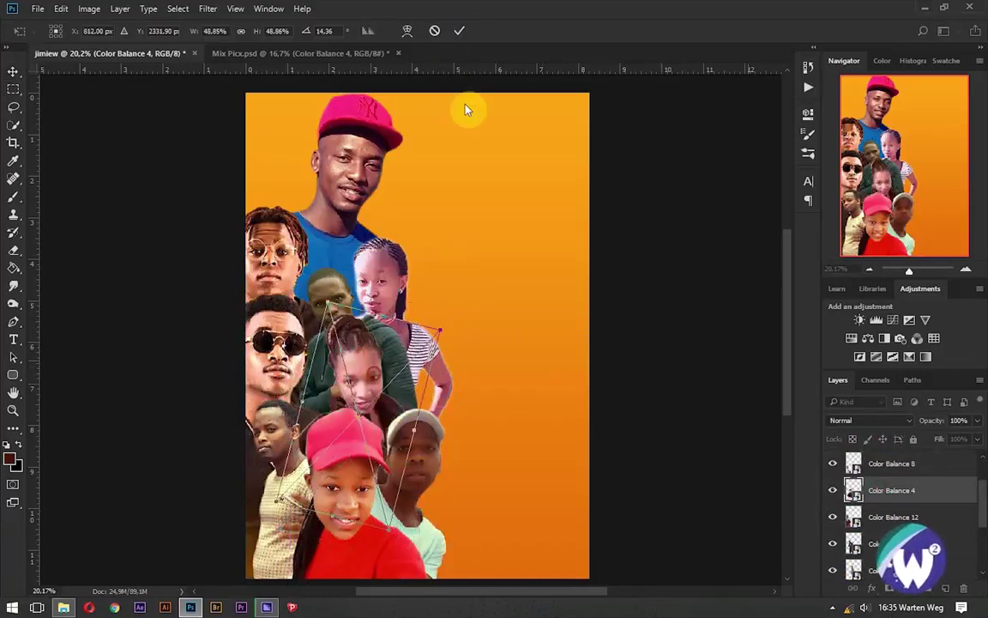
key("Return")
Apply a 1-pixel defringe to the girl's edges
right_click(884, 490)
left_click(90, 9)
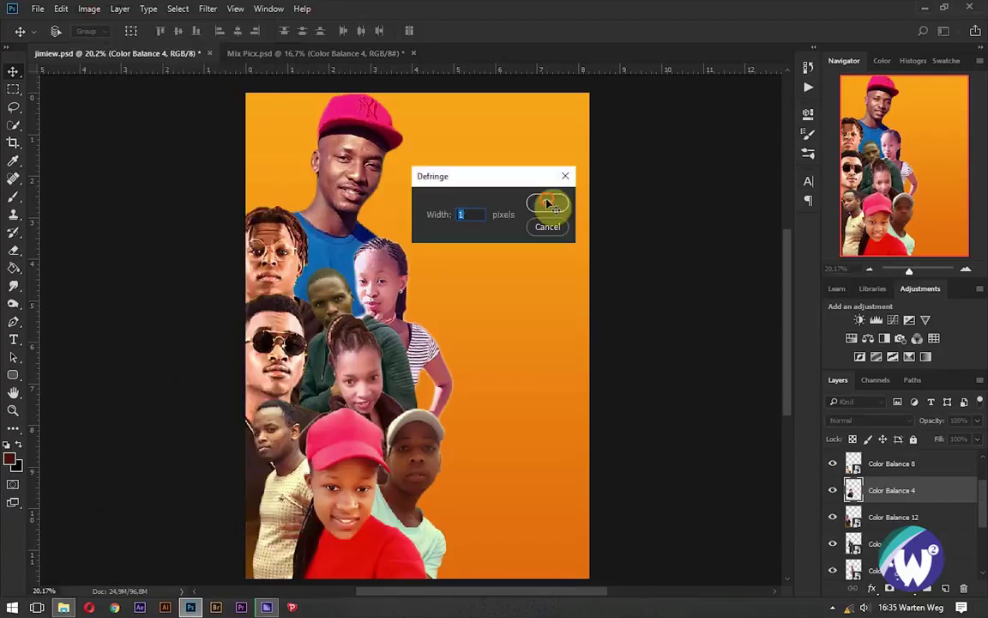
left_click(547, 203)
Add the Color Balance 11 figure and reposition and raise Color Balance 8 and 11
left_click(318, 53)
left_click_drag(337, 356, 353, 456)
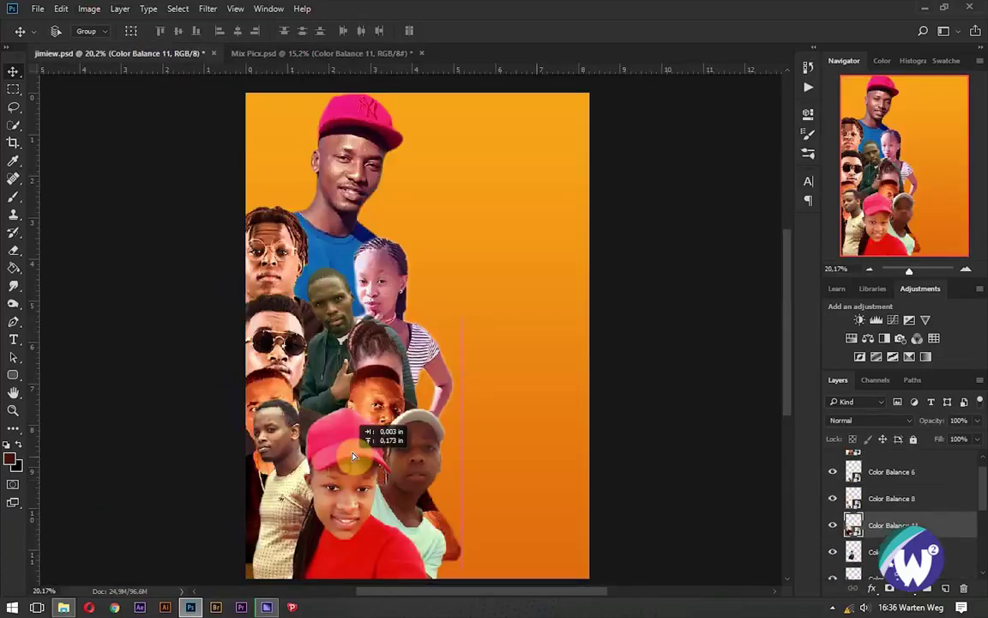
left_click(893, 499)
mouse_move(284, 507)
left_mouse_down()
mouse_move(291, 525)
mouse_move(267, 525)
left_mouse_up()
key("ctrl+bracketright")
left_click(856, 529)
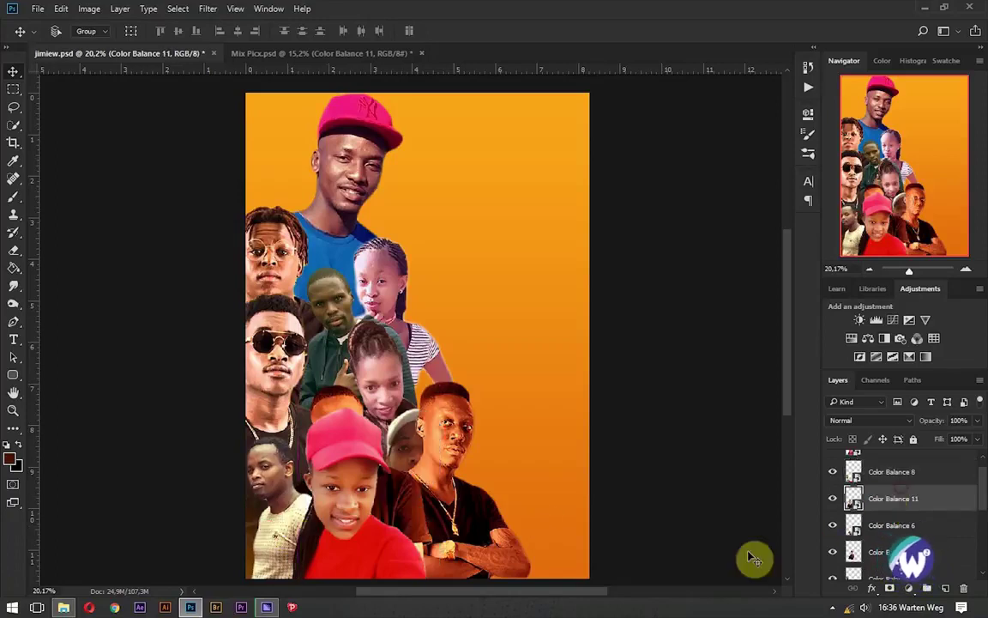
key("ctrl+bracketright")
key("ctrl+bracketright")
left_click_drag(307, 449, 378, 421)
Shrink the pink-cap girl to about 56% and scale the Color Balance 6 figure at right
left_click(893, 464)
key("ctrl+t")
left_click_drag(464, 361, 420, 429)
left_click(457, 31)
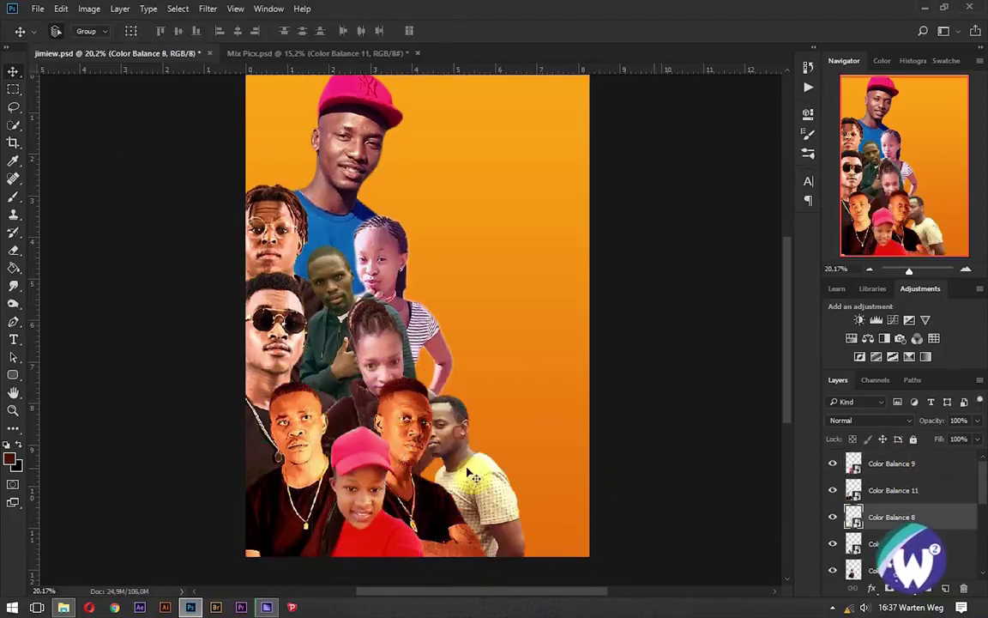
key("ctrl+t")
mouse_move(549, 515)
left_mouse_down()
mouse_move(336, 320)
mouse_move(515, 489)
left_mouse_up()
key("Return")
Place the dreadlocks figure one layer higher at the collage's lower left
left_click(317, 53)
key("ctrl+t")
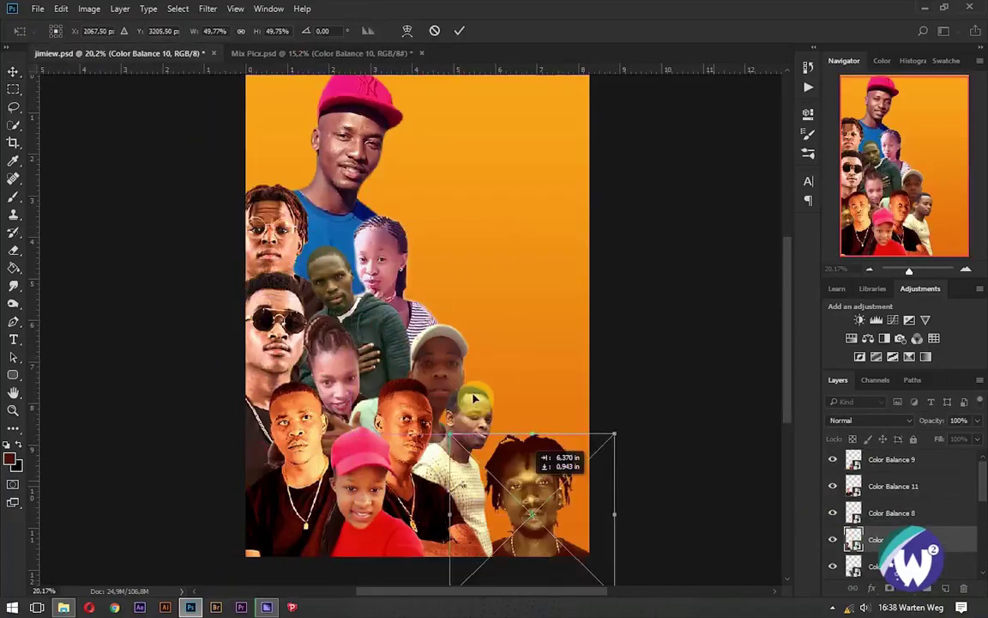
key("Return")
key("ctrl+bracketright")
left_click_drag(514, 536, 292, 532)
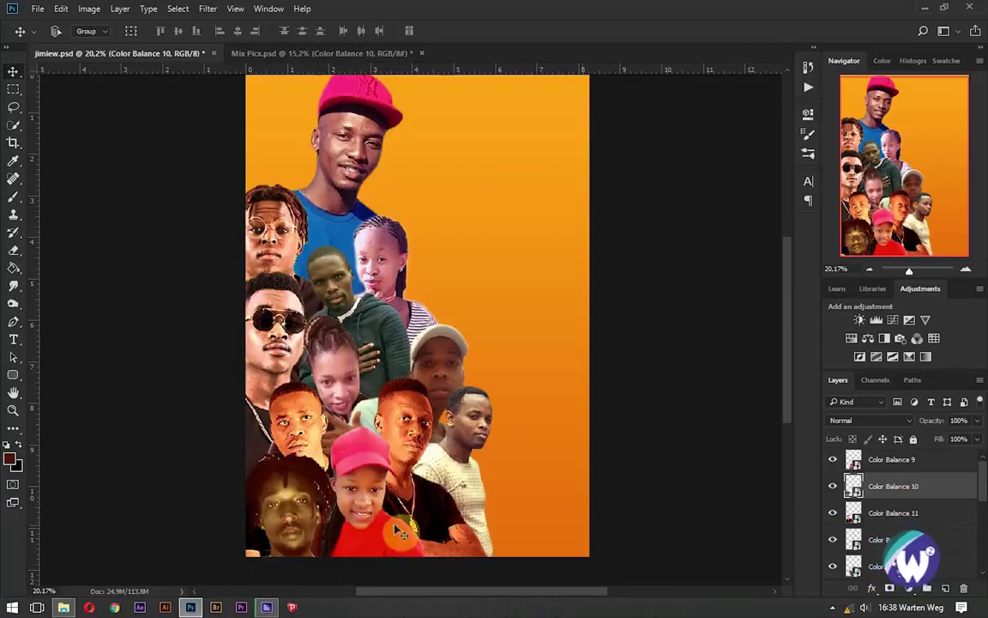
key("ctrl+t")
key("Return")
Add the pink-shirt figure and the man in the vest at the collage bottom
key("ctrl+Tab")
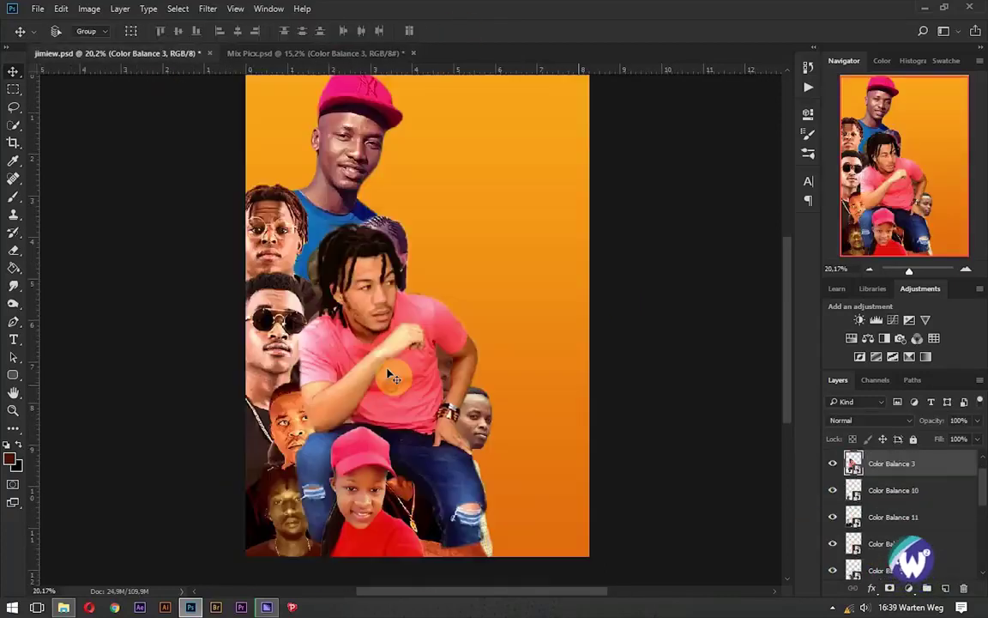
left_click_drag(836, 537, 439, 520)
key("ctrl+Tab")
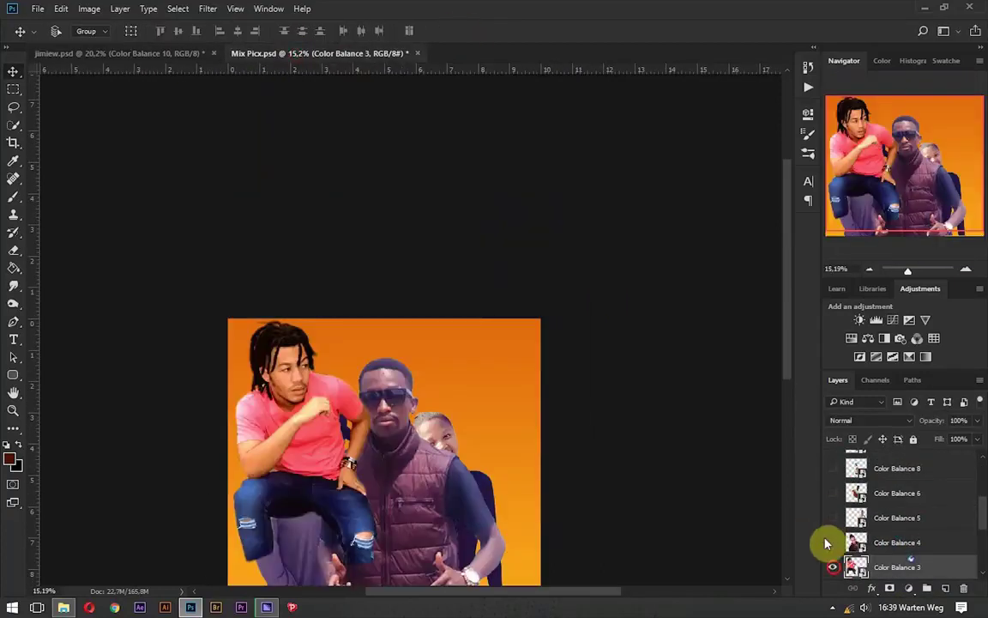
mouse_move(827, 541)
left_mouse_down()
mouse_move(171, 49)
mouse_move(719, 460)
mouse_move(523, 554)
mouse_move(475, 523)
left_mouse_up()
key("ctrl+t")
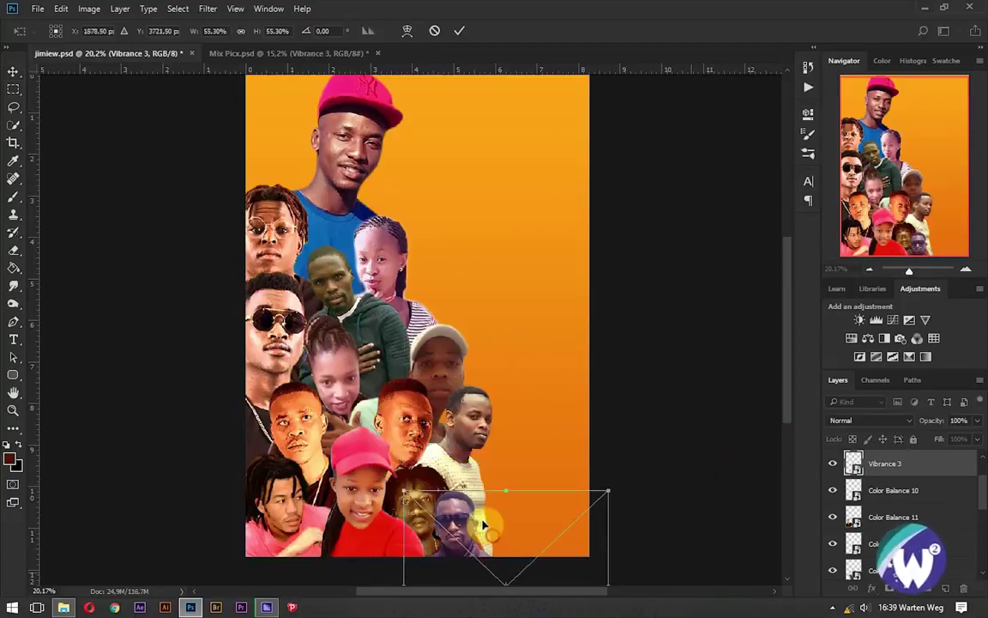
key("Return")
left_click_drag(883, 463, 898, 523)
Add the girl's face to the collage middle and a shrunken boy photo
key("ctrl+Tab")
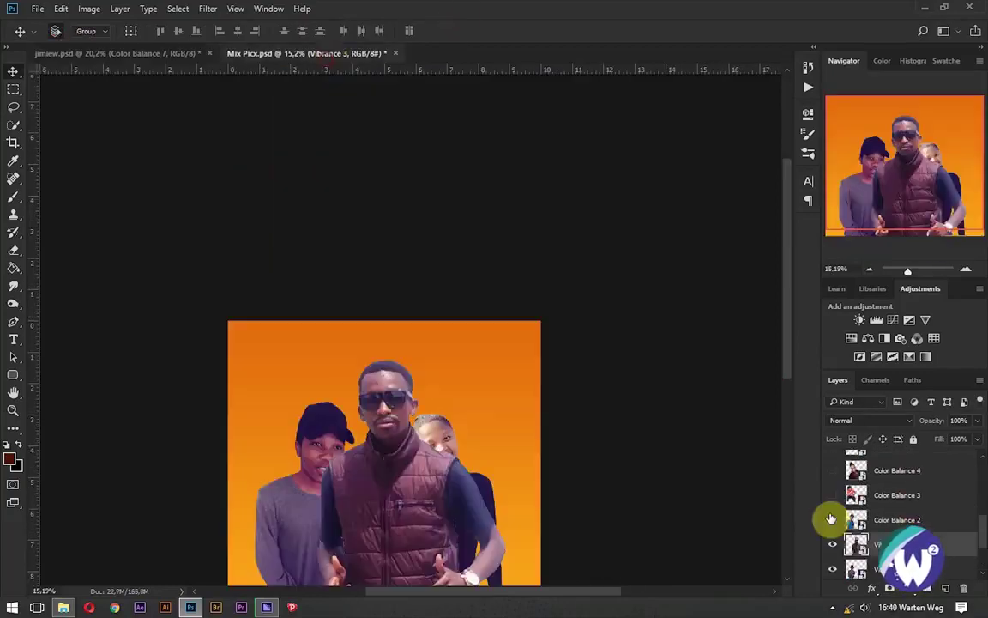
left_click_drag(827, 518, 369, 300)
left_click(831, 493)
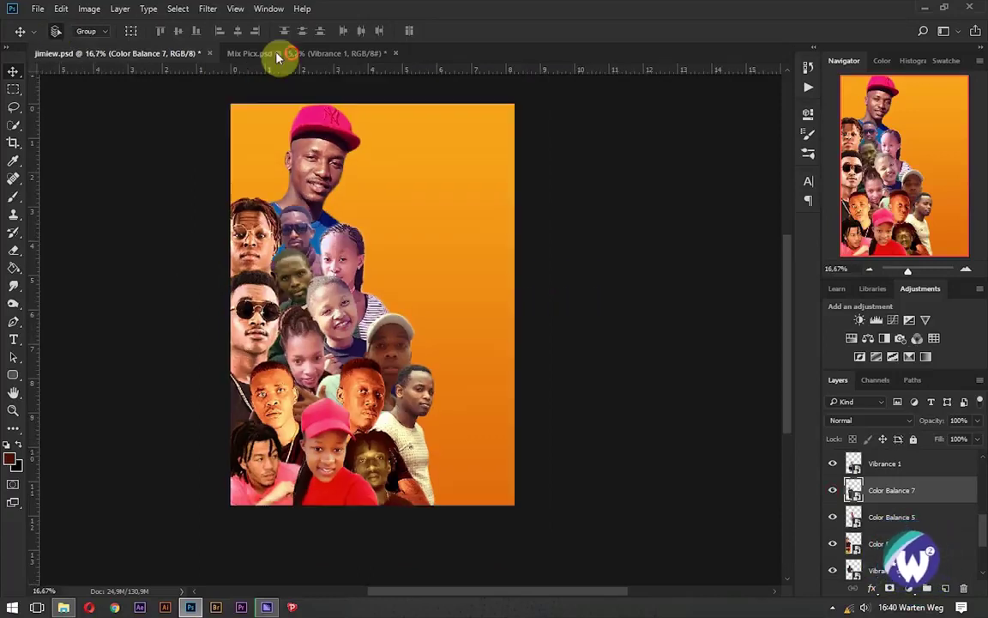
left_click(280, 53)
left_click_drag(352, 470, 386, 249)
key("ctrl+t")
left_click_drag(413, 151, 382, 245)
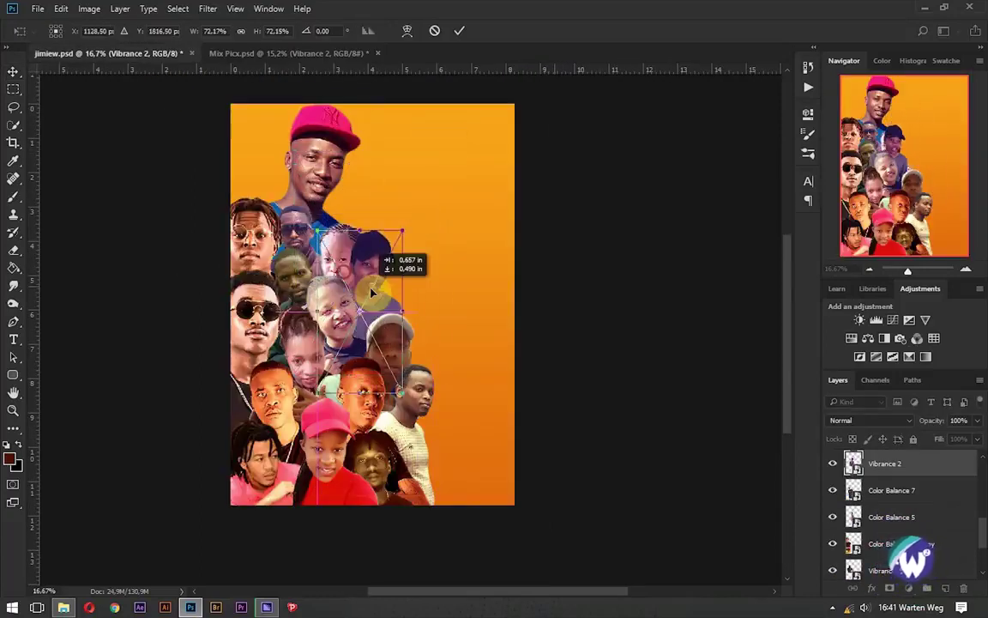
key("Return")
Select the face layers and group them into Group 1
scroll(472, 223, "up", 1)
left_click(948, 482)
left_click_drag(938, 483, 923, 585)
Scale the face group to 85%, shift it up, and marquee a strip across the bottom
key("ctrl+t")
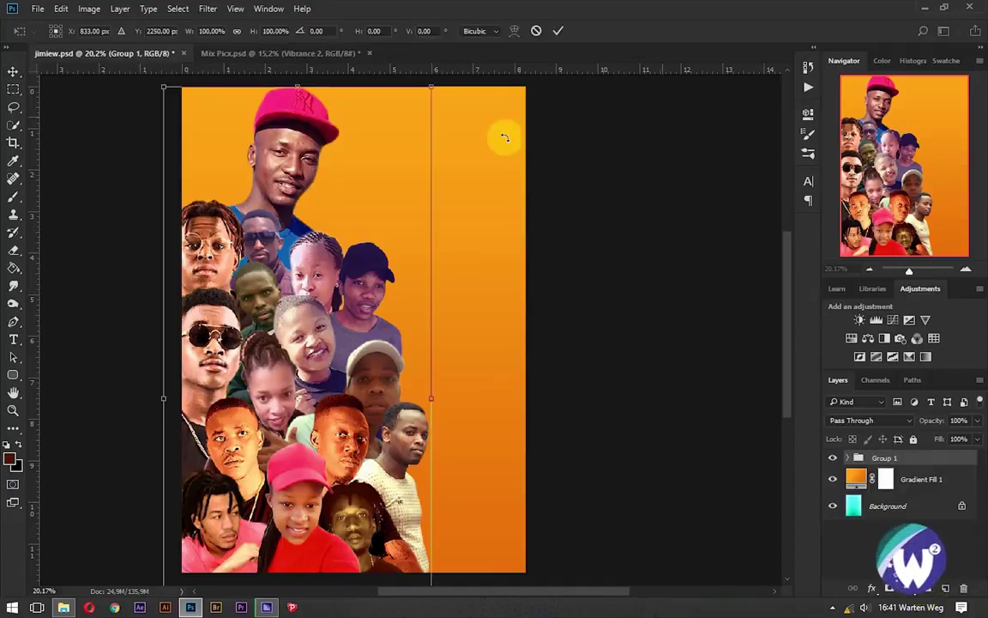
left_click_drag(431, 92, 395, 167)
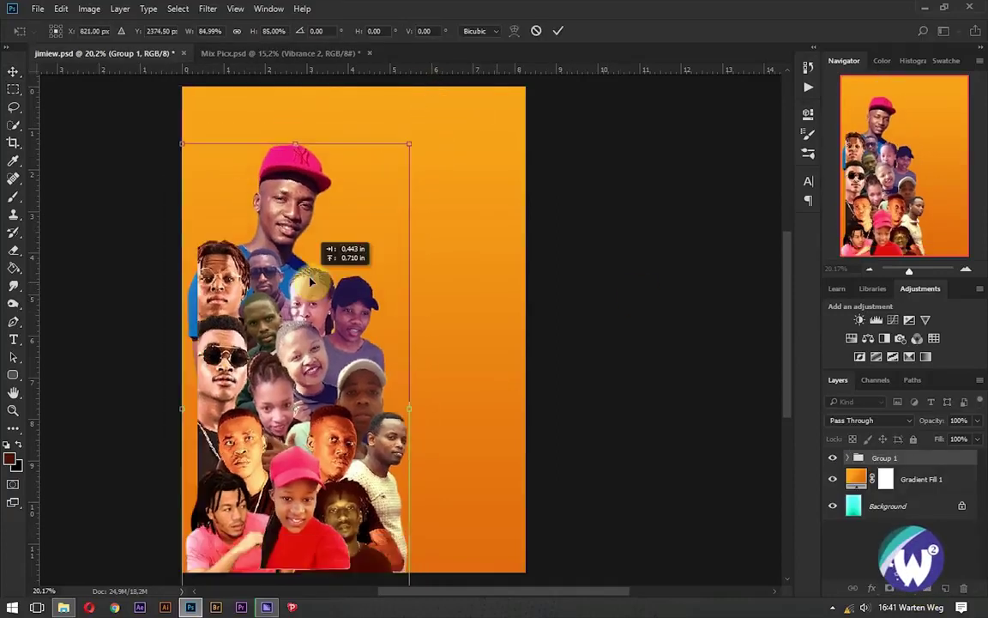
left_click_drag(301, 309, 295, 221)
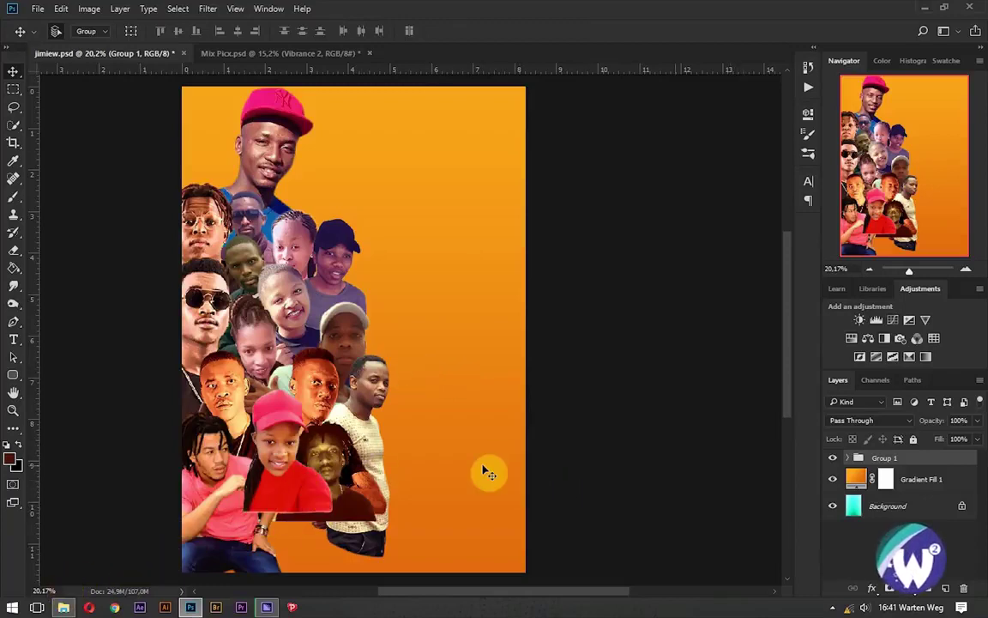
left_click_drag(176, 512, 647, 577)
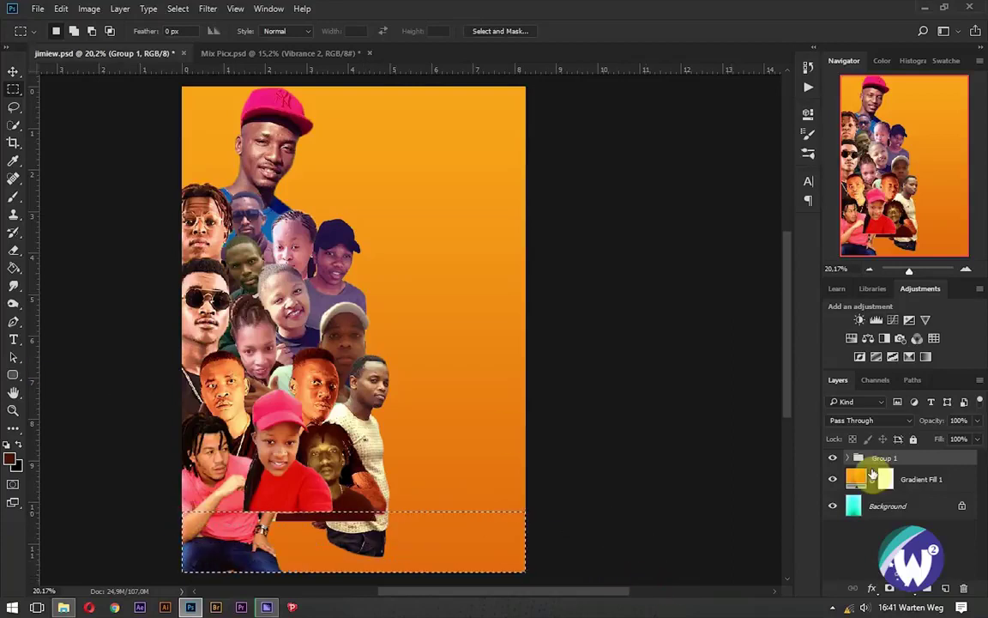
Paint-bucket the bottom strip dark red on a new Layer 1, then deselect
key("ctrl+shift+alt+n")
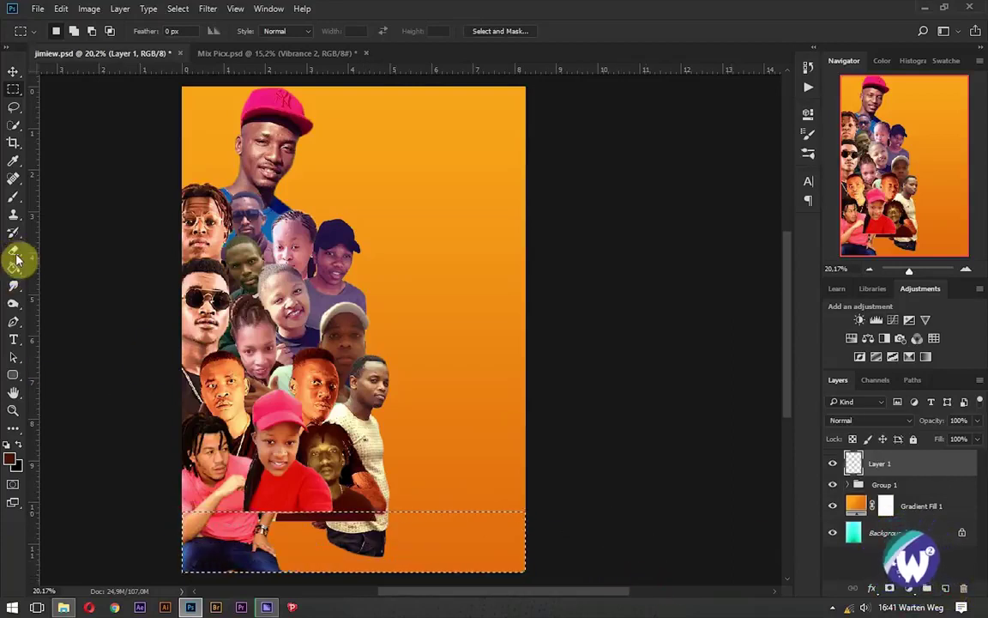
left_click(14, 269)
left_click(269, 536)
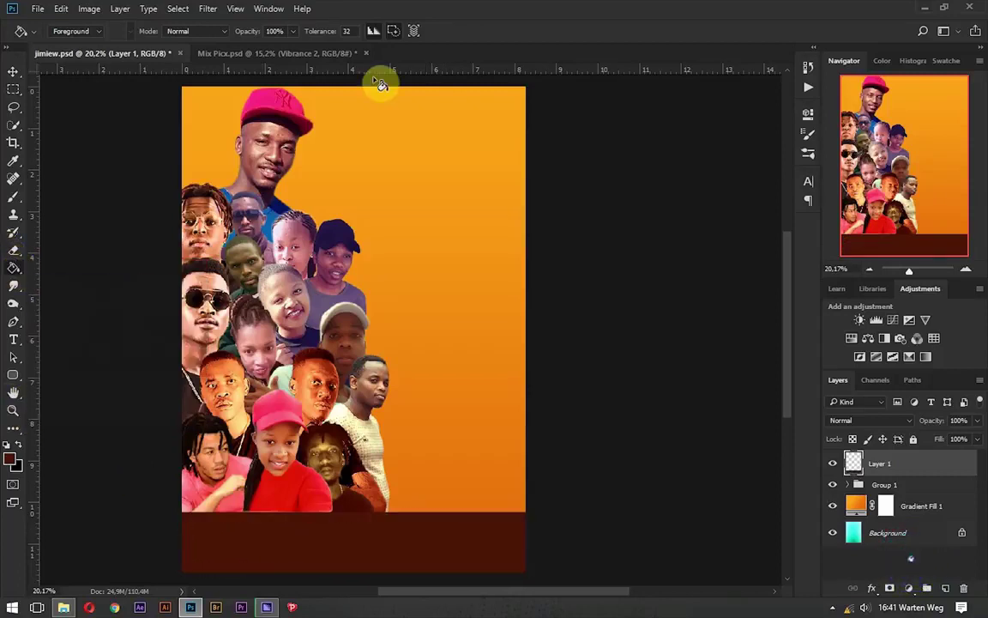
key("ctrl+d")
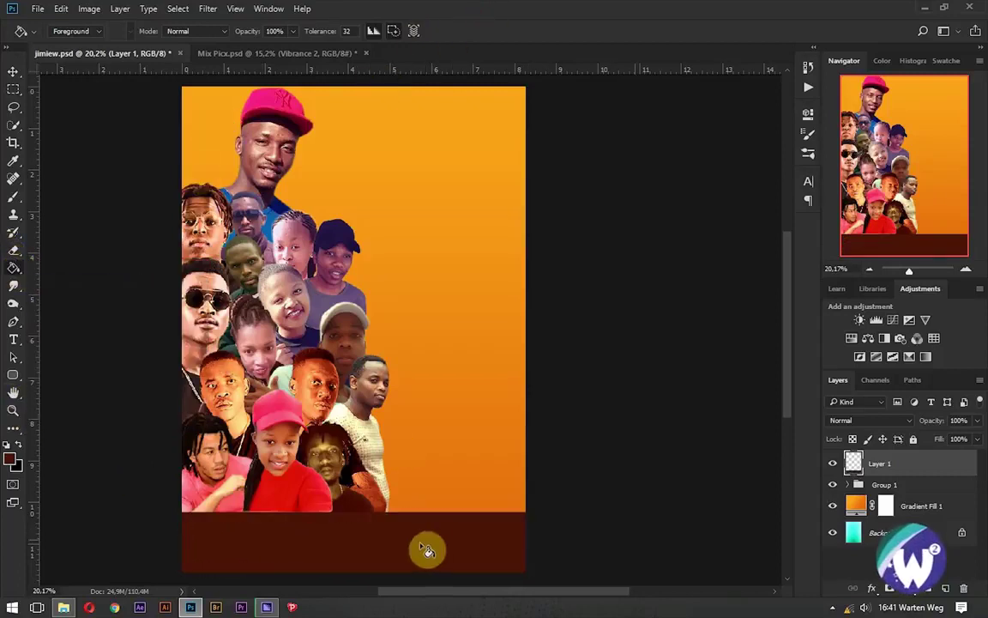
left_click(902, 486)
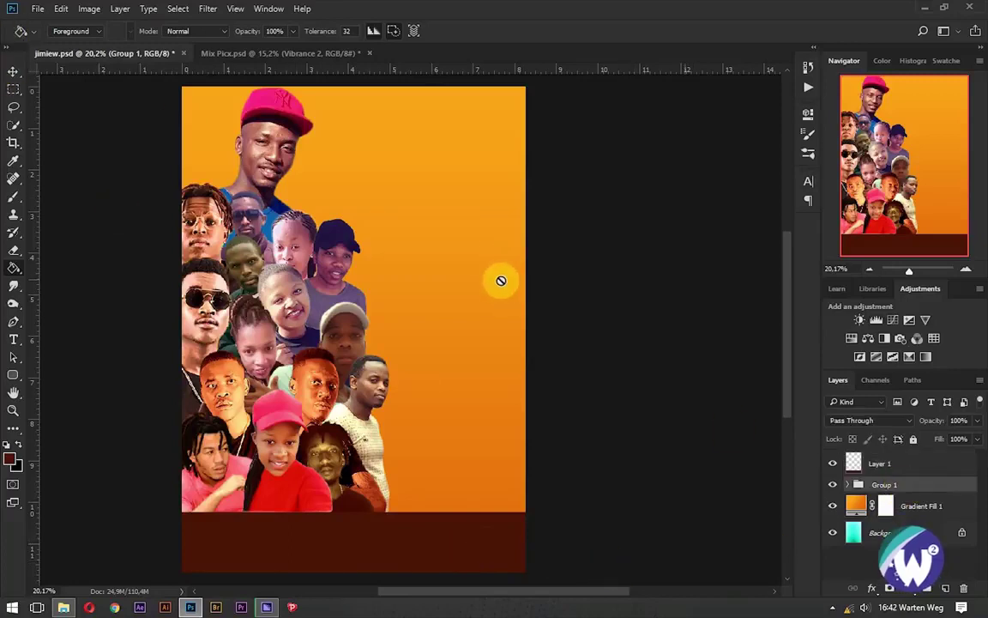
Duplicate Group 1 as a smart object and clip a lightened-yellows Black & White layer at 30%
left_click_drag(888, 484, 948, 589)
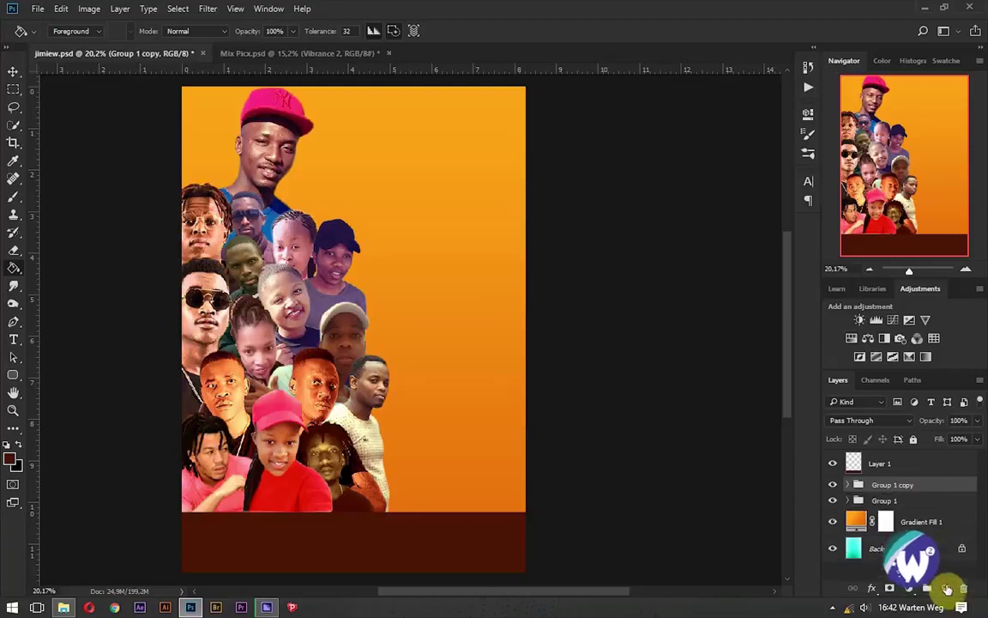
right_click(883, 501)
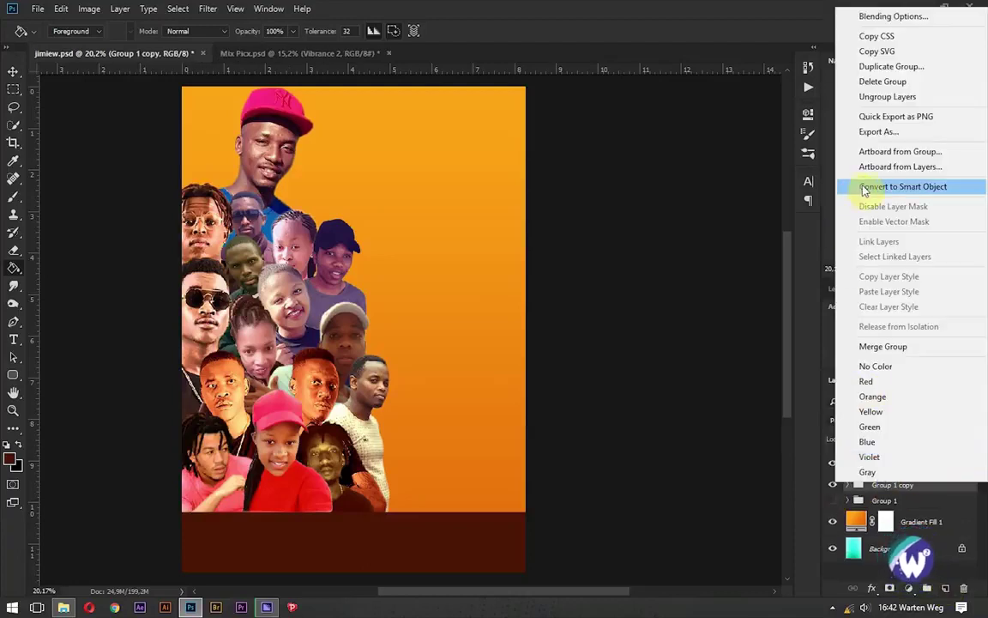
left_click(911, 397)
left_click(900, 338)
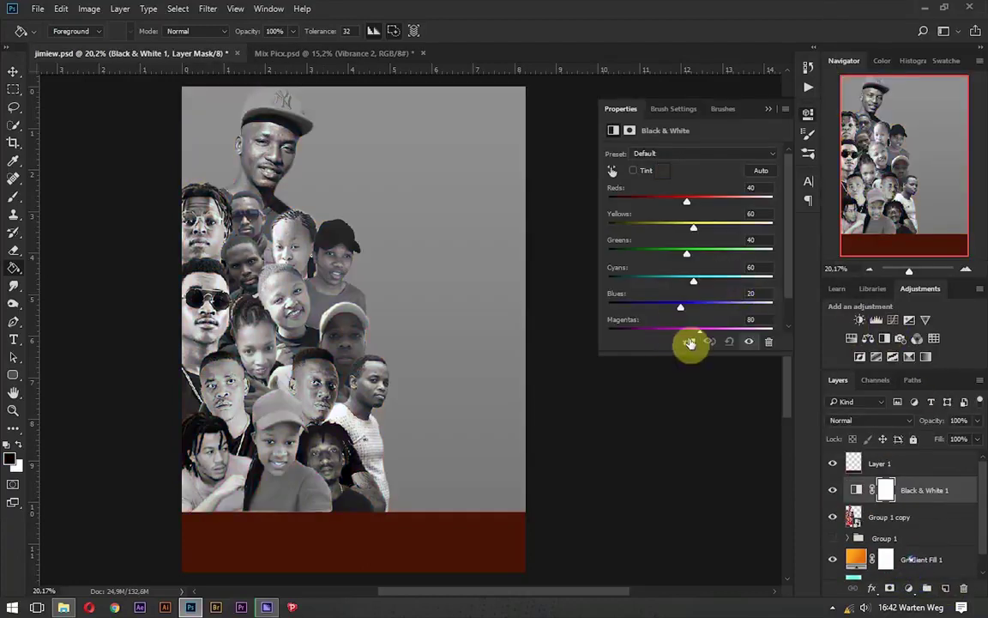
left_click(689, 342)
mouse_move(694, 227)
left_mouse_down()
mouse_move(732, 231)
mouse_move(719, 235)
left_mouse_up()
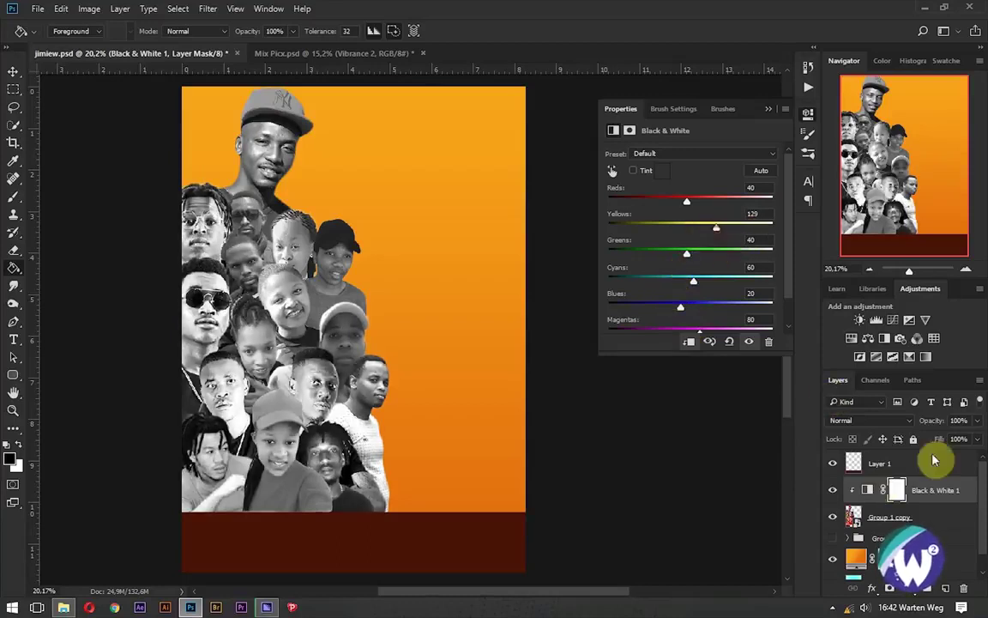
left_click(974, 422)
left_click_drag(953, 441, 935, 440)
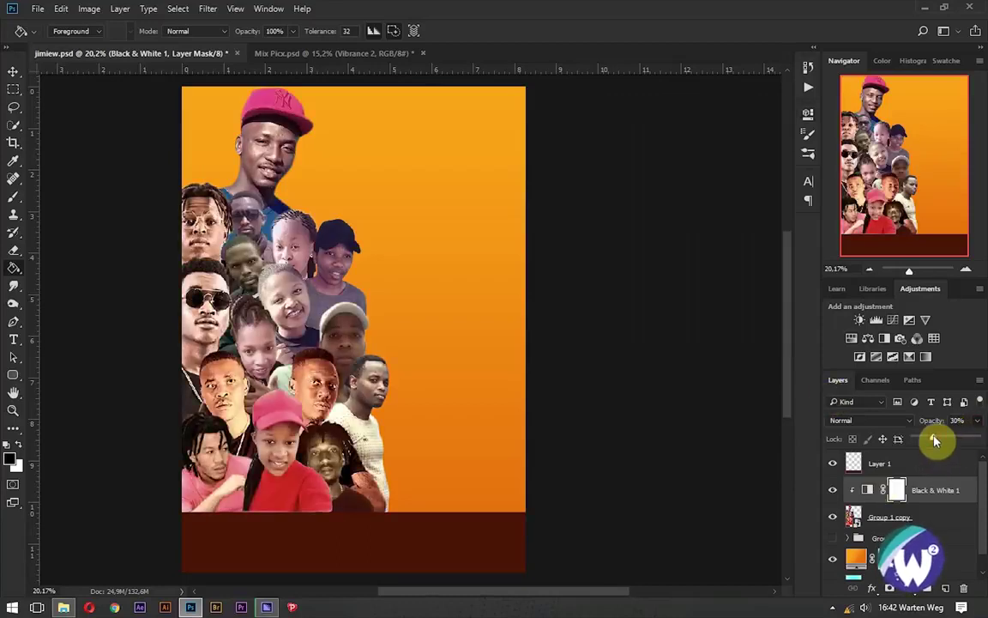
Add a Vibrance layer raising saturation, clipped to the faces
left_click(925, 319)
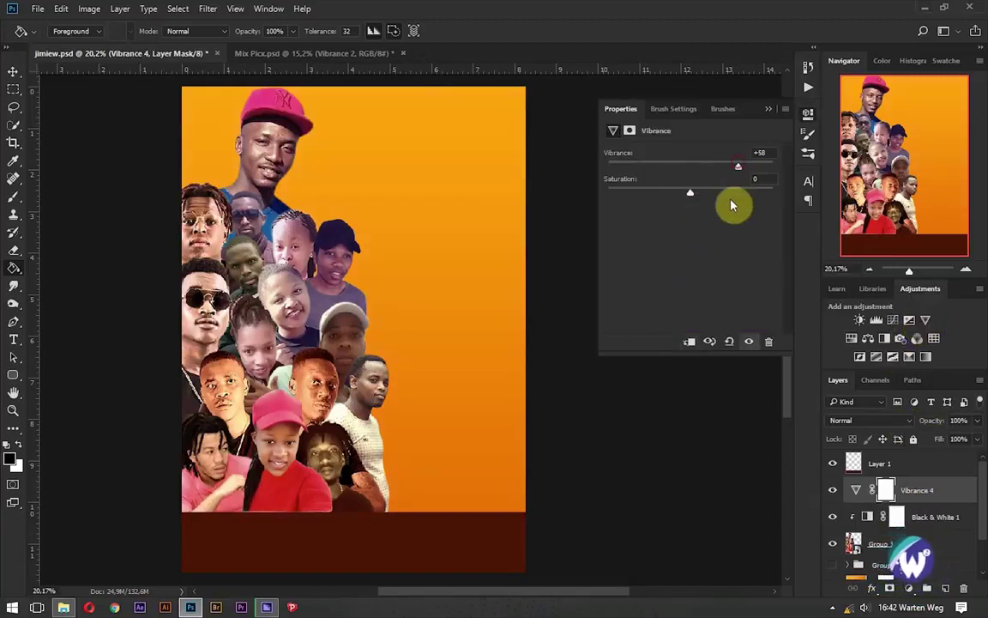
left_click_drag(693, 194, 713, 194)
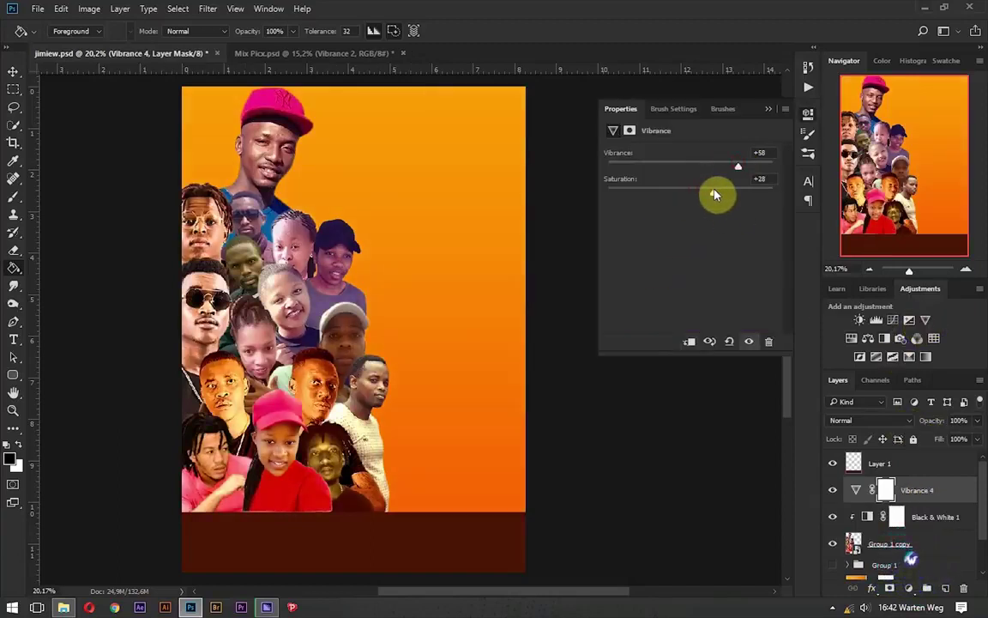
left_click(689, 342)
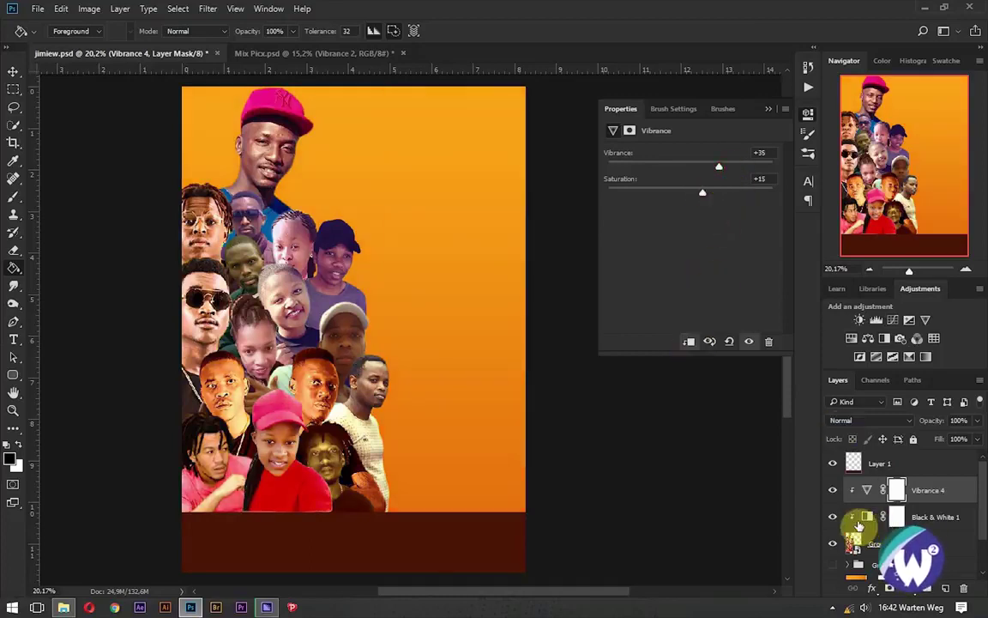
Add a clipped Levels layer darkening the faces' midtones to 0.46
left_click(876, 320)
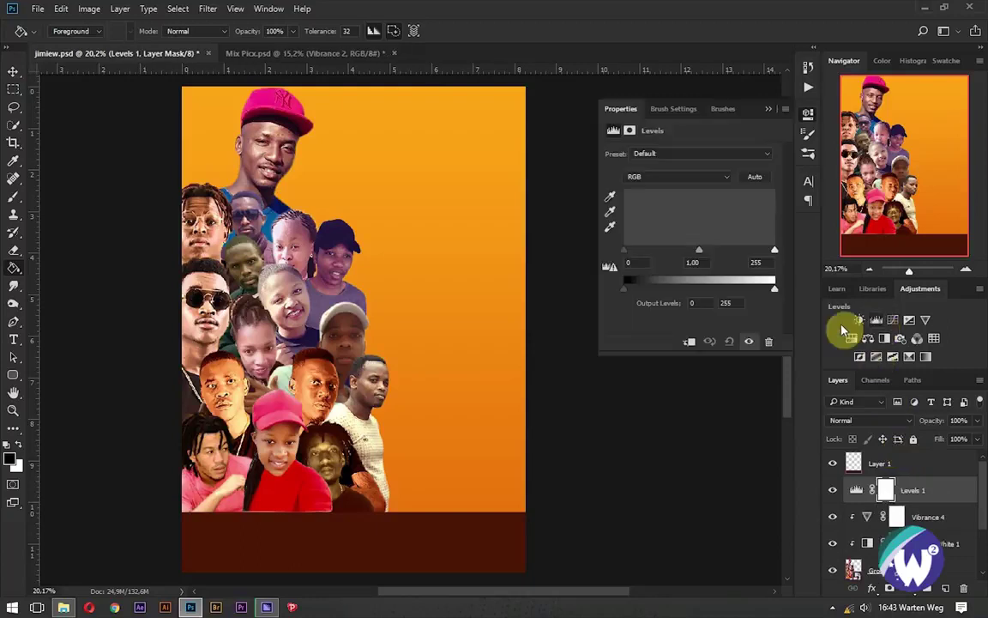
left_click_drag(701, 249, 715, 250)
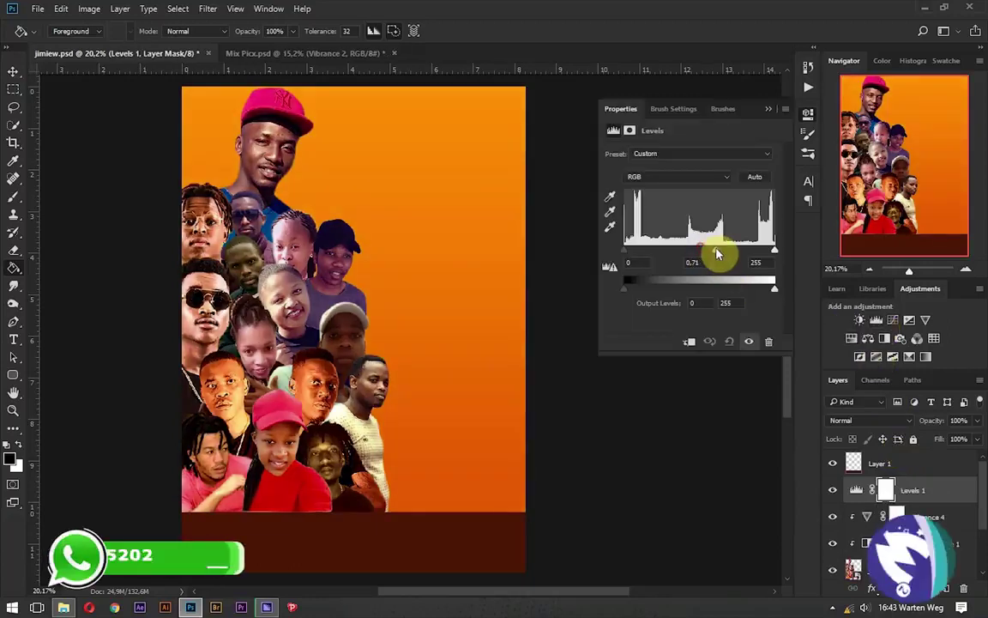
left_click(689, 341)
left_click_drag(724, 254, 733, 254)
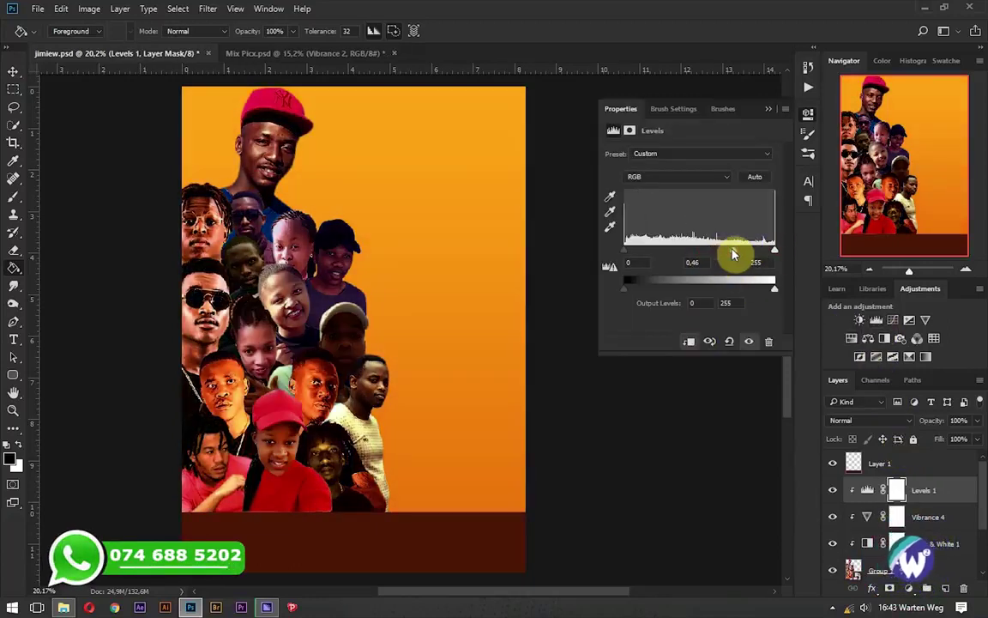
Add a brightening Curves layer above Vibrance 4, then collapse Group 2
left_click(925, 516)
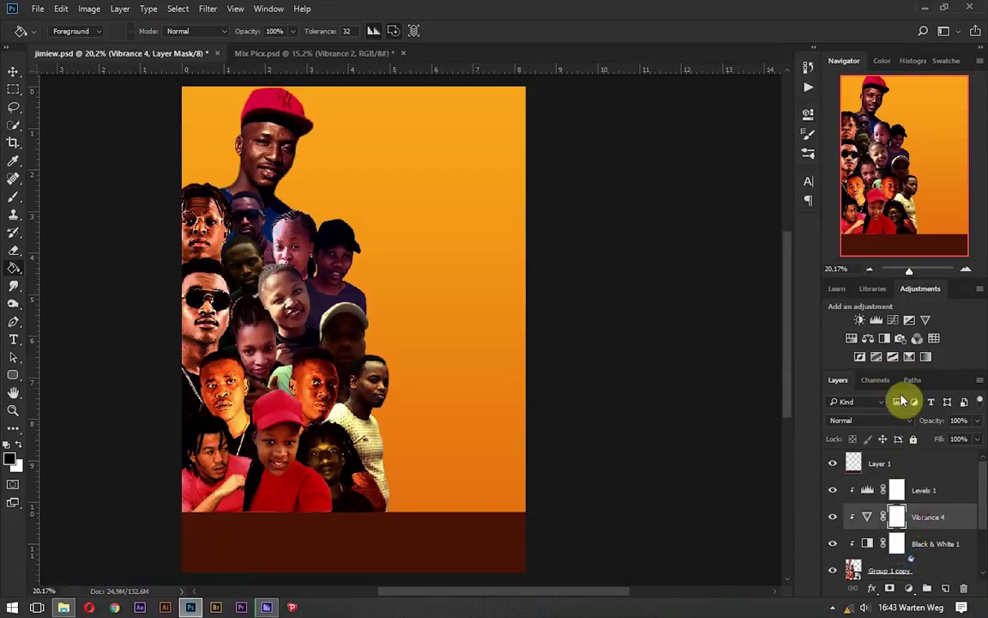
left_click(892, 320)
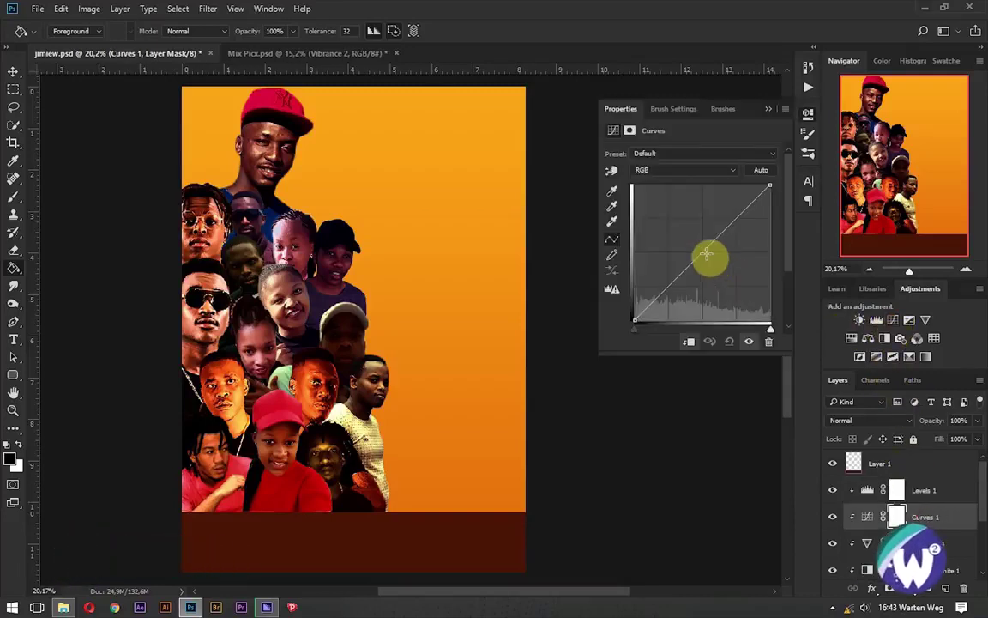
left_click_drag(708, 251, 695, 242)
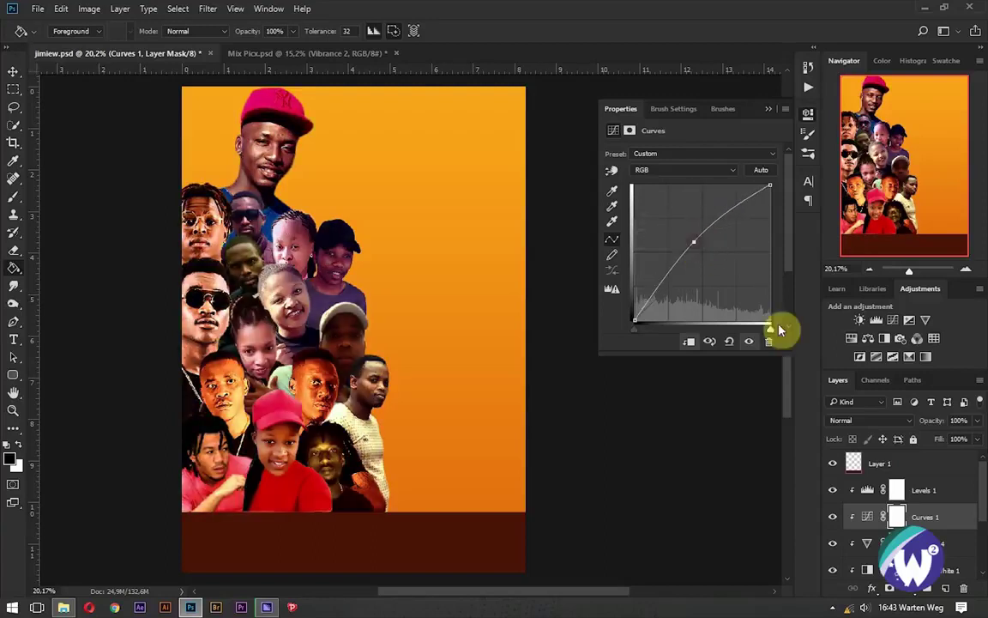
left_click(925, 491)
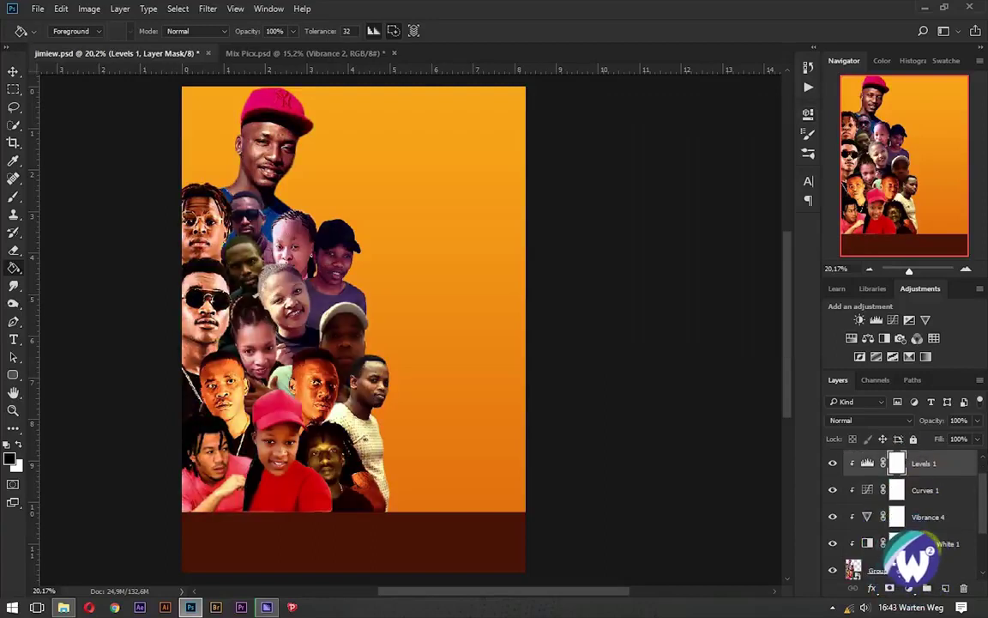
left_click(884, 479)
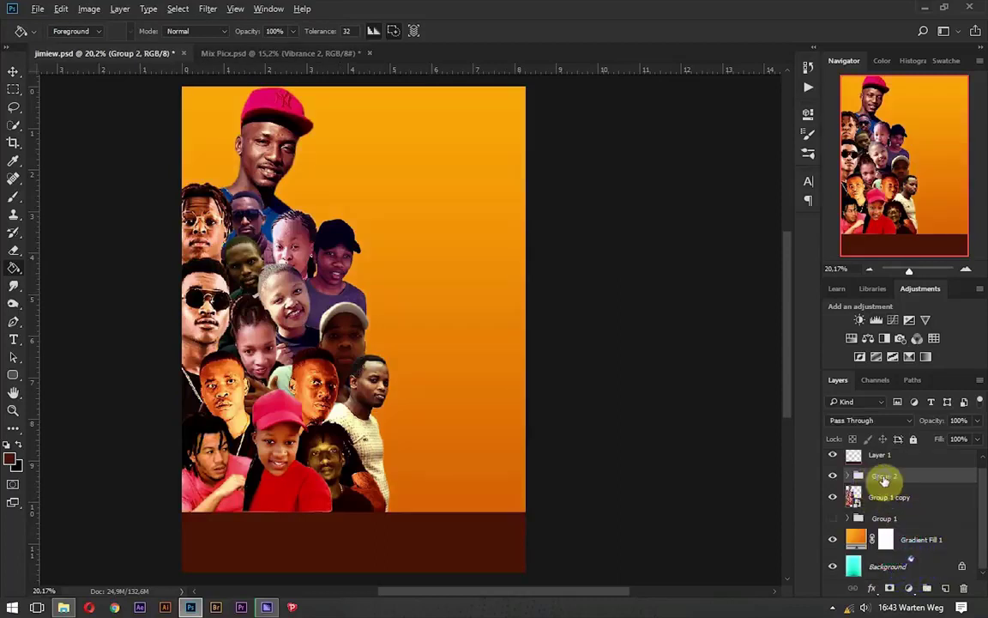
Ungroup Group 2's adjustments and shift the Group 1 copy faces right into place
right_click(884, 480)
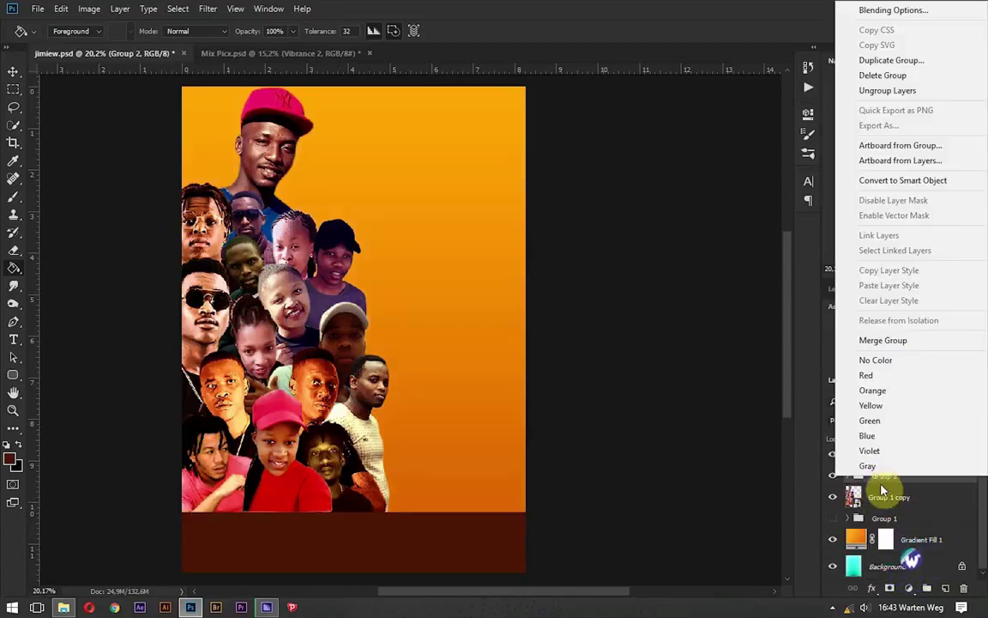
left_click(702, 482)
scroll(899, 510, "down", 3)
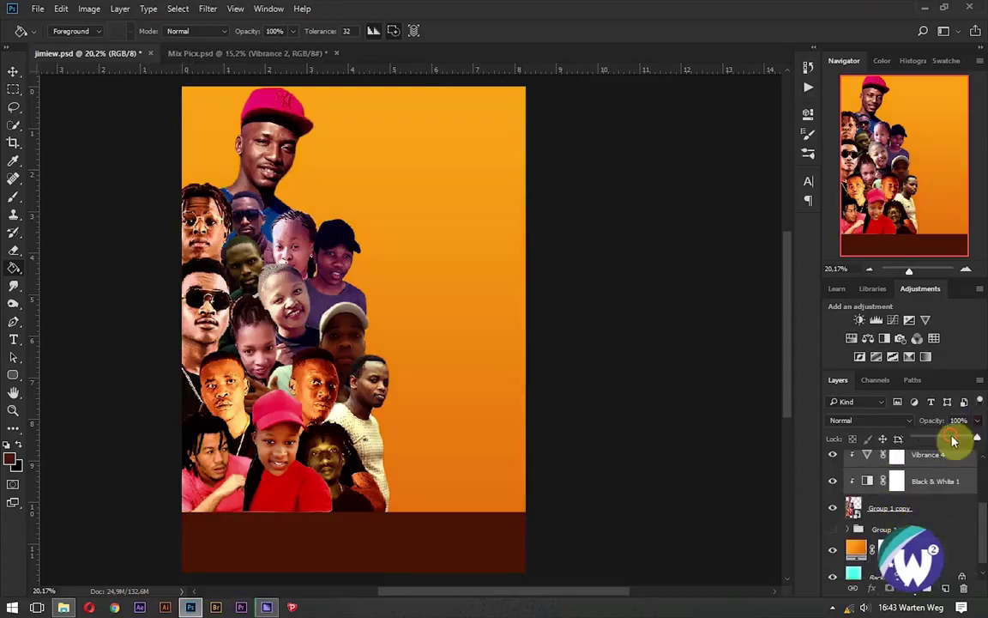
left_click_drag(953, 441, 958, 441)
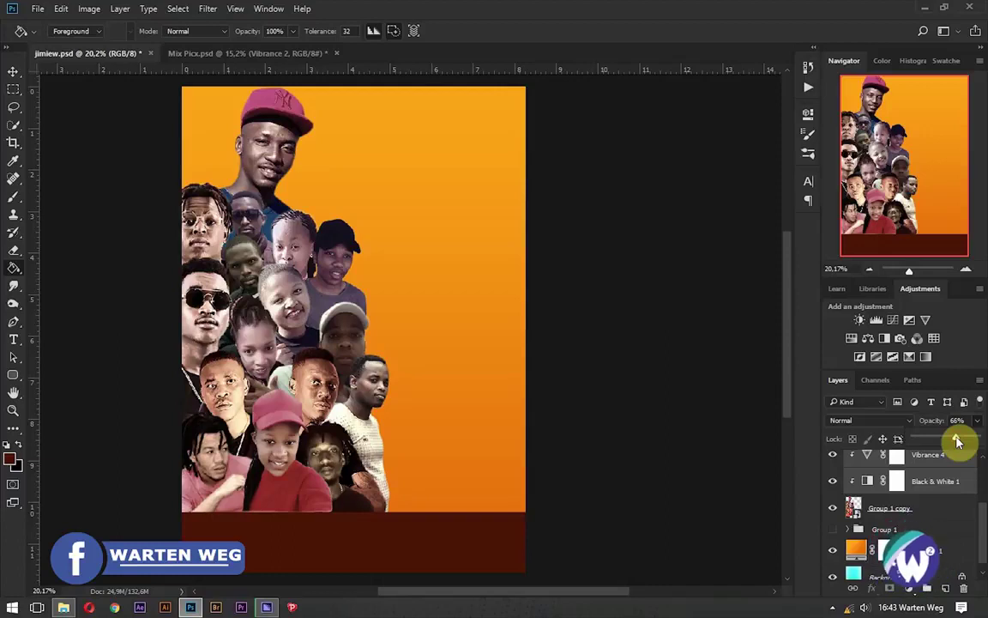
left_click(902, 510)
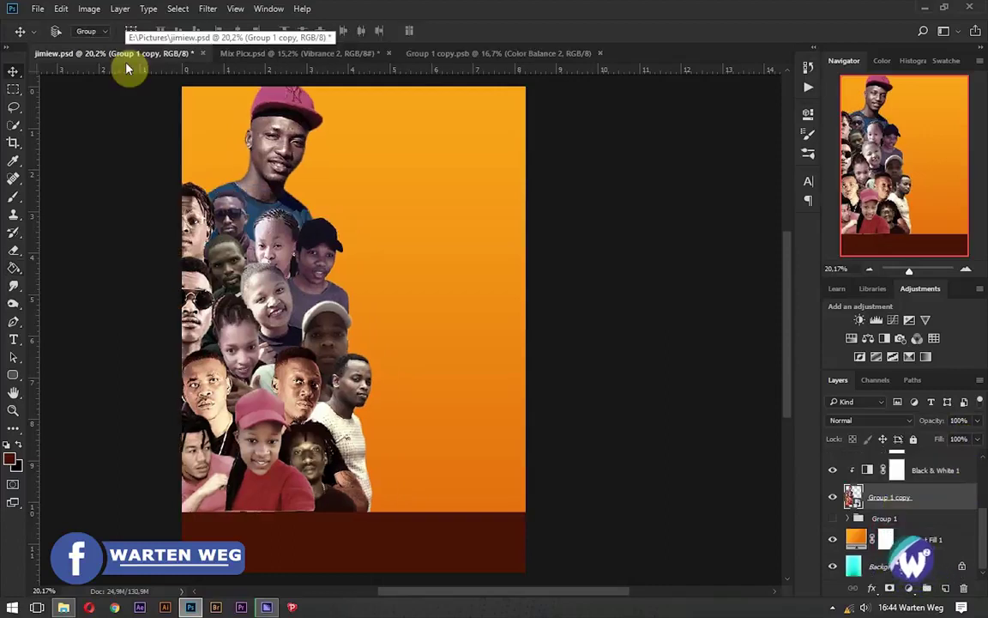
left_click_drag(243, 259, 253, 259)
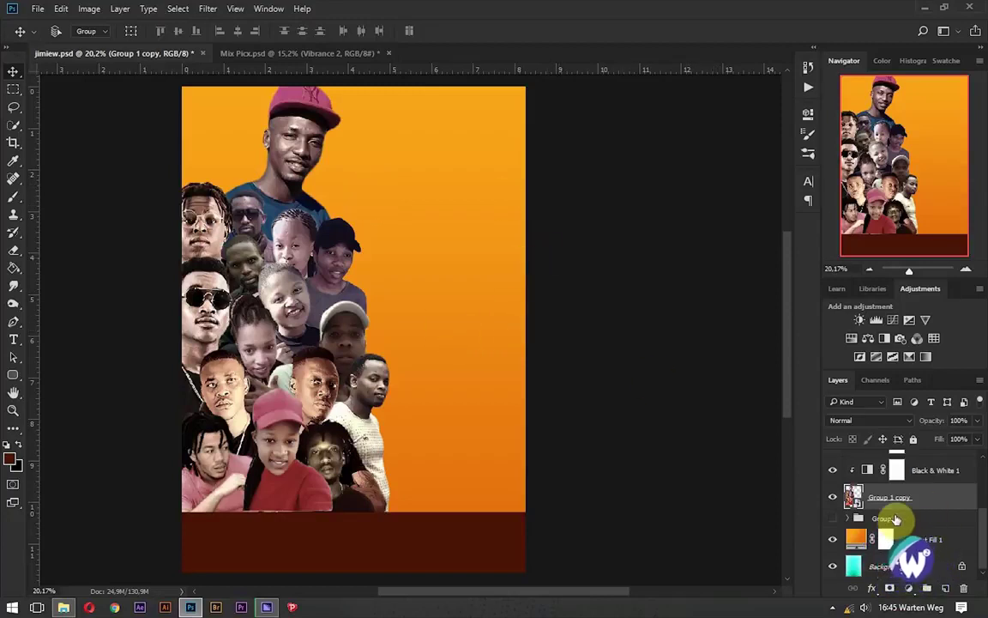
Set Vibrance 4 to 35% and Black & White 1 to 25% opacity
scroll(901, 499, "up", 3)
left_click(937, 482)
type("3")
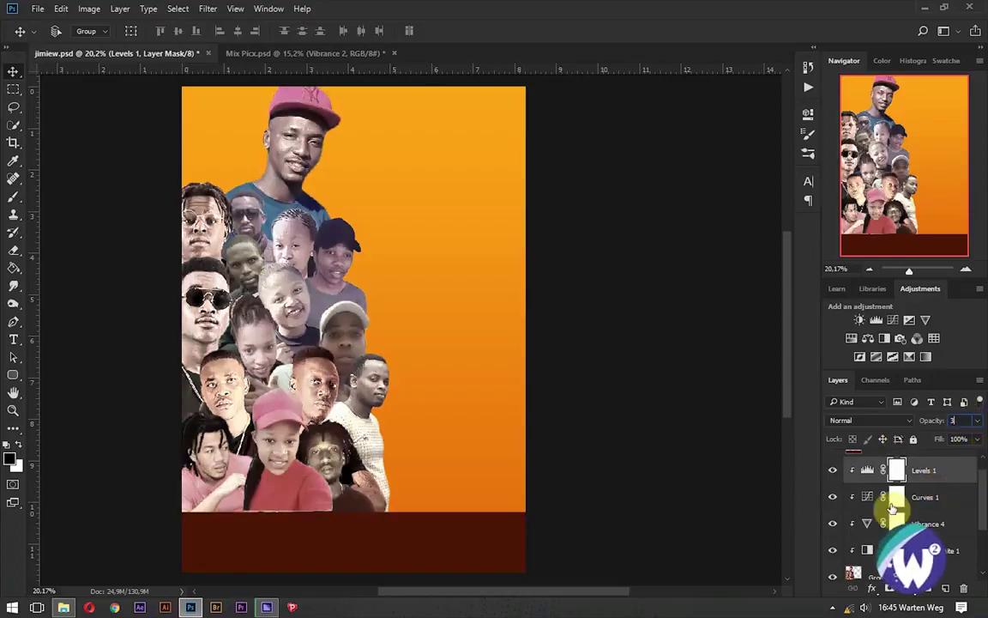
left_click(897, 500)
left_click(958, 419)
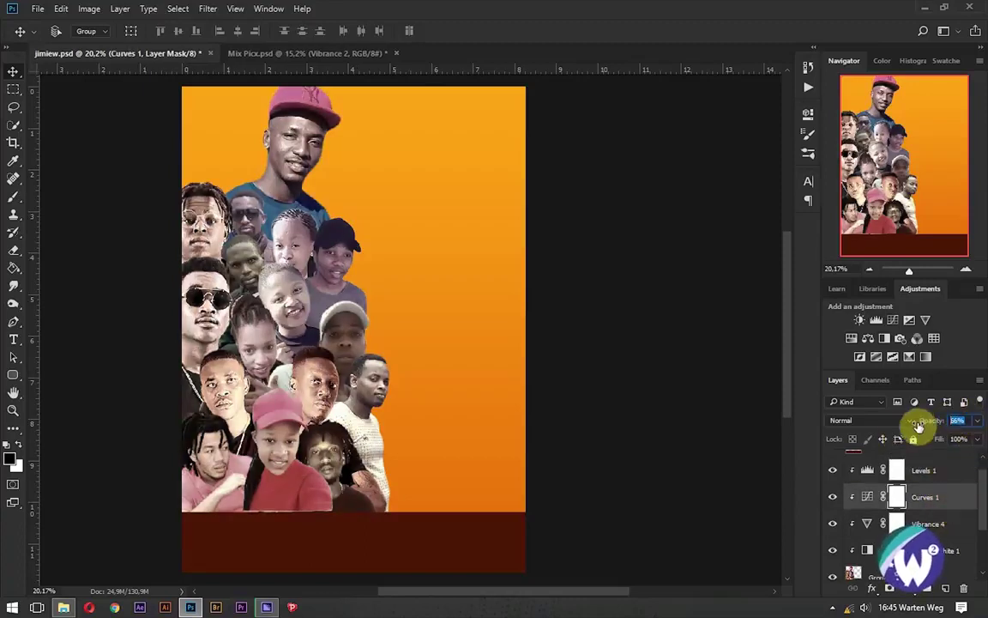
type("25")
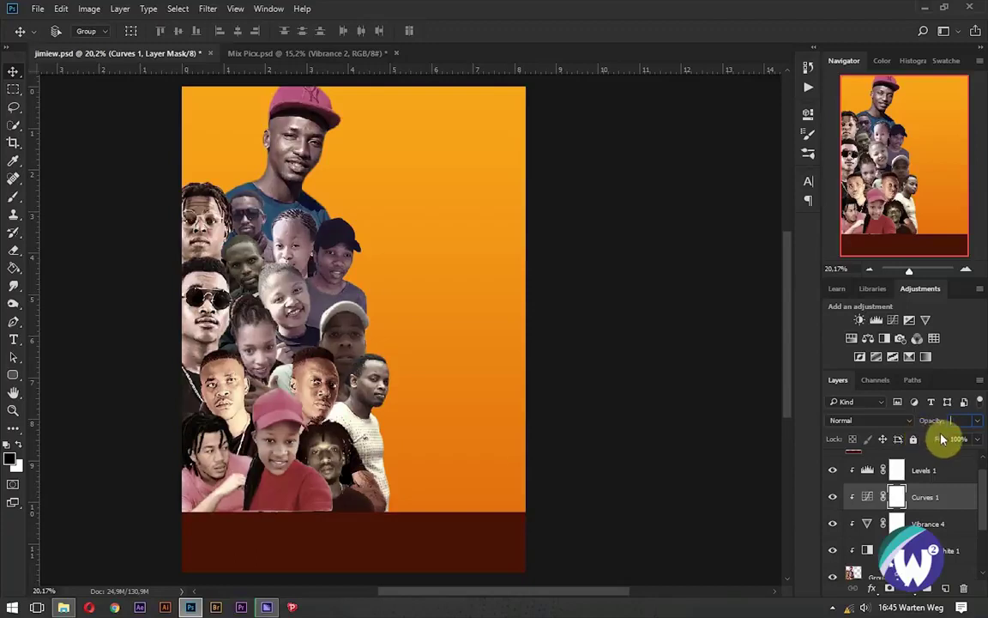
type("70")
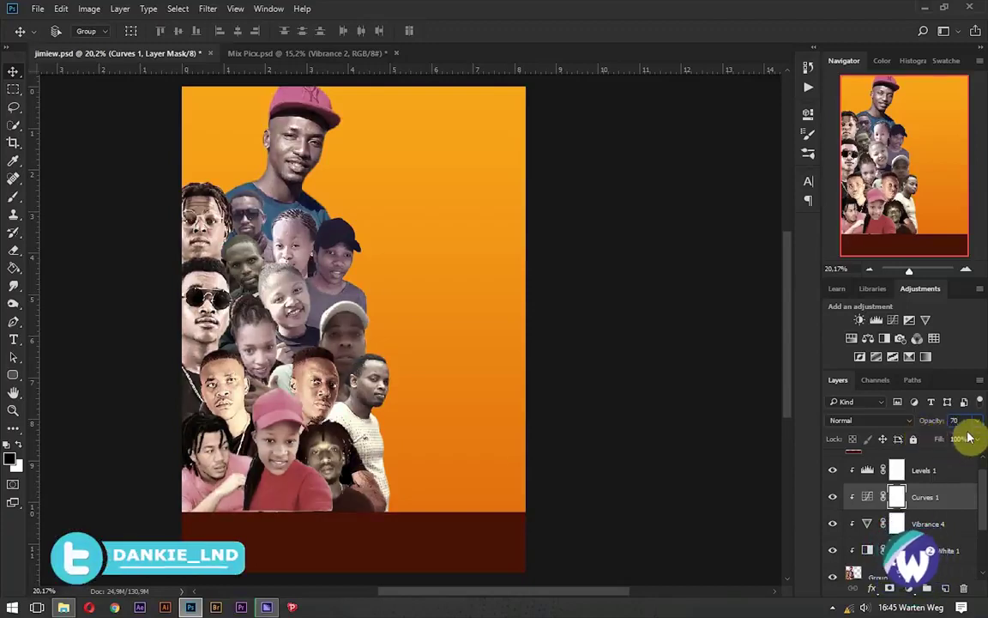
left_click(933, 527)
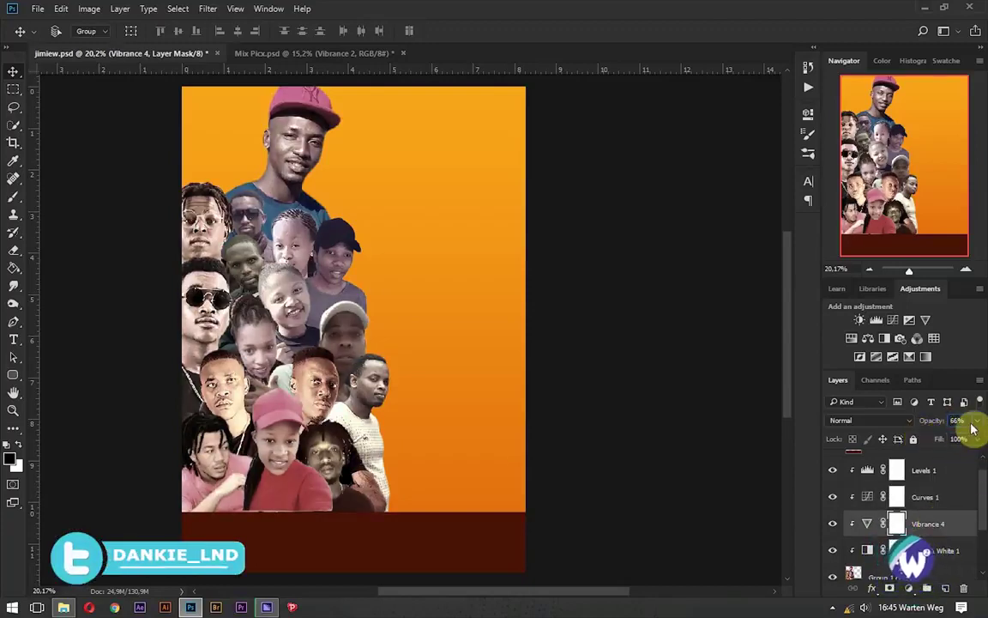
type("35")
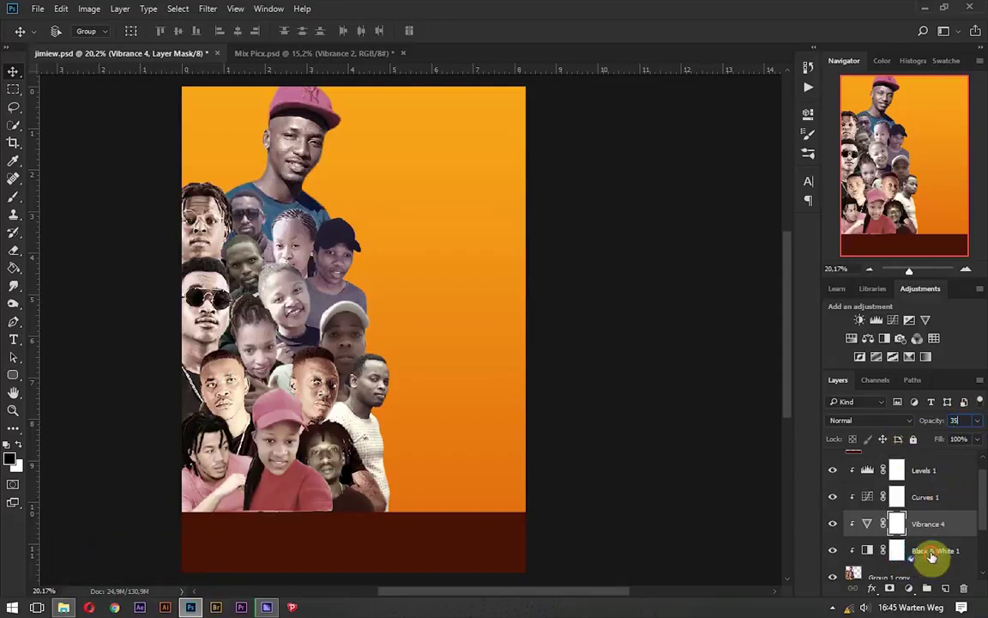
left_click(932, 554)
type("25")
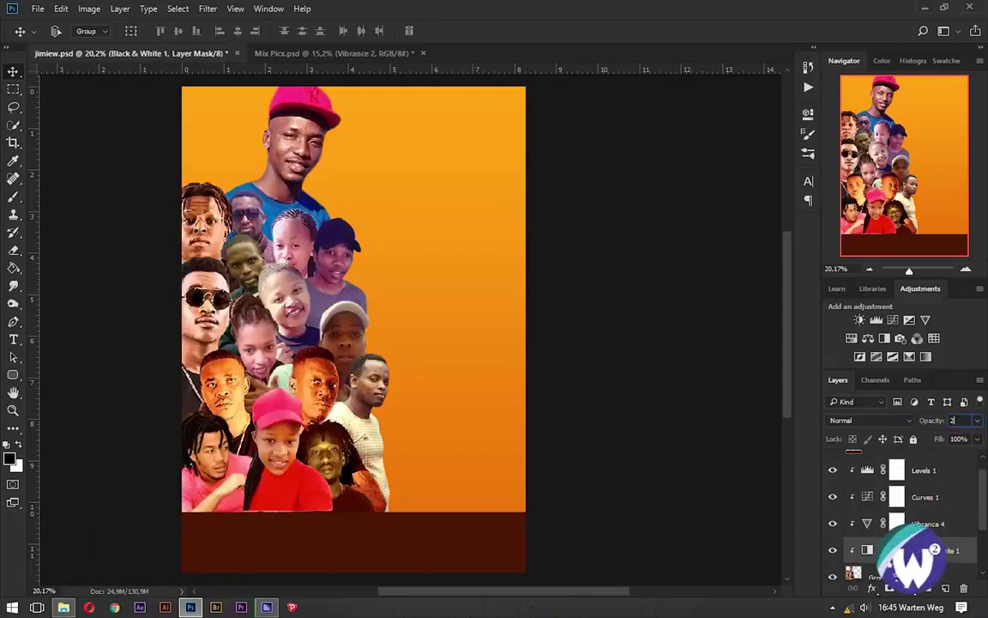
Toggle Curves 1 to compare the faces, then drop its opacity to 9%
left_click(886, 491)
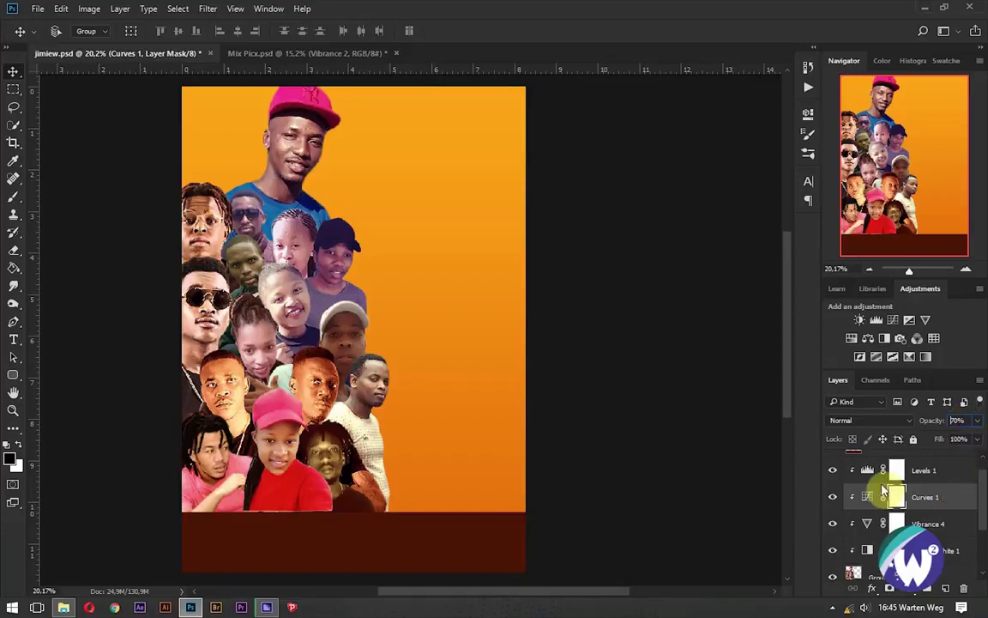
left_click(832, 500)
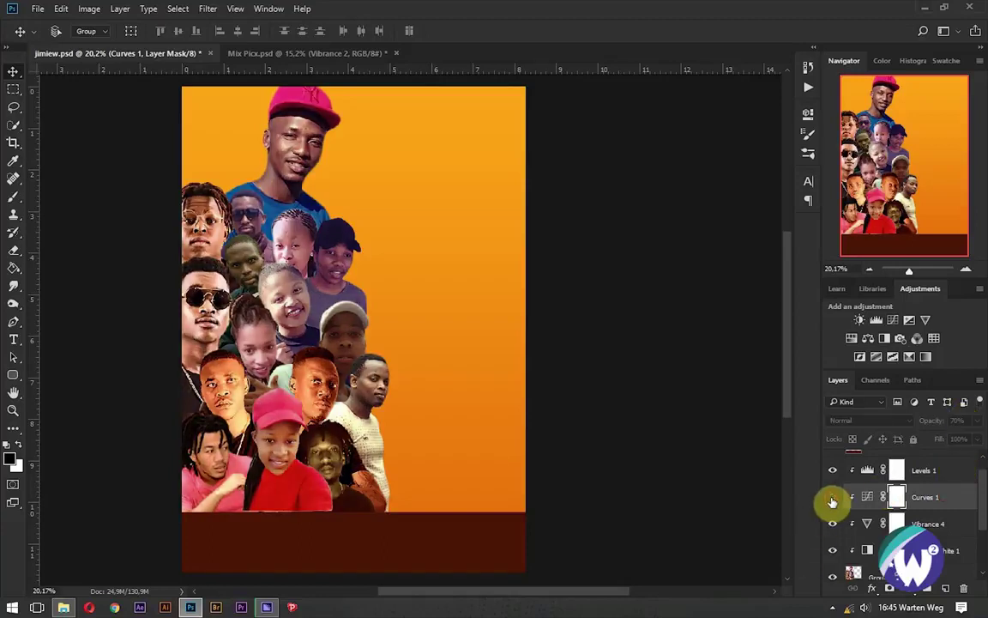
left_click(832, 501)
left_click_drag(978, 420, 923, 442)
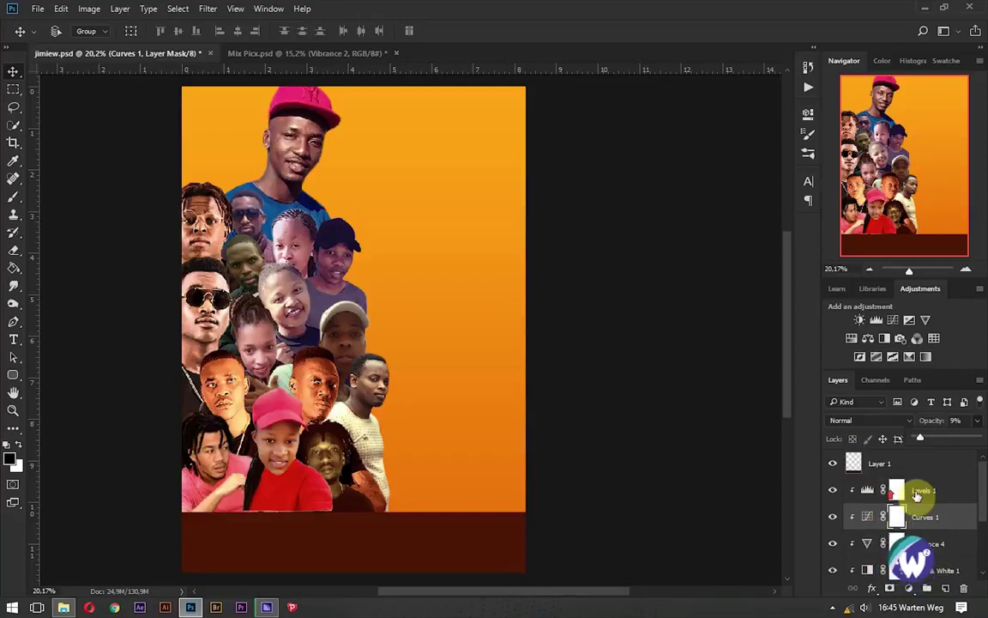
scroll(927, 500, "down", 1)
scroll(935, 501, "down", 2)
Group Group 1 copy with the adjustments into Group 2 and compare before and after
left_click(933, 518)
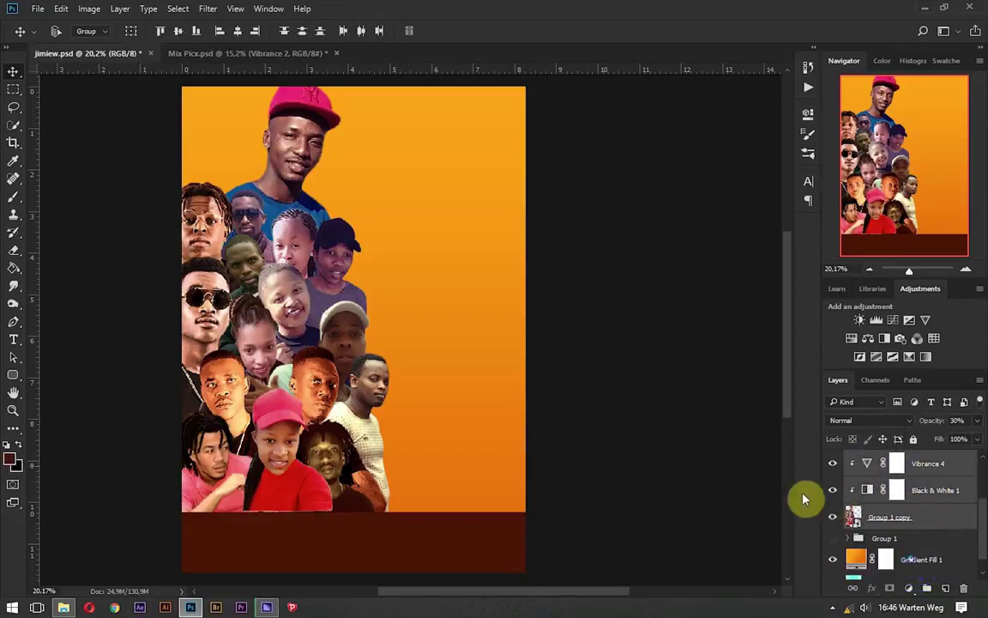
right_click(863, 515)
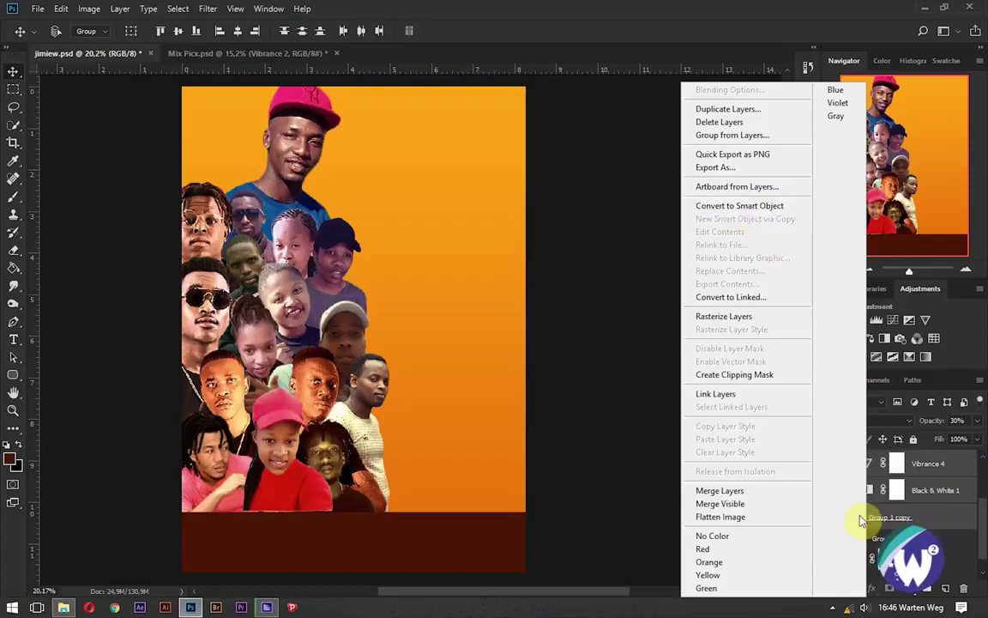
left_click(947, 525)
key("ctrl+g")
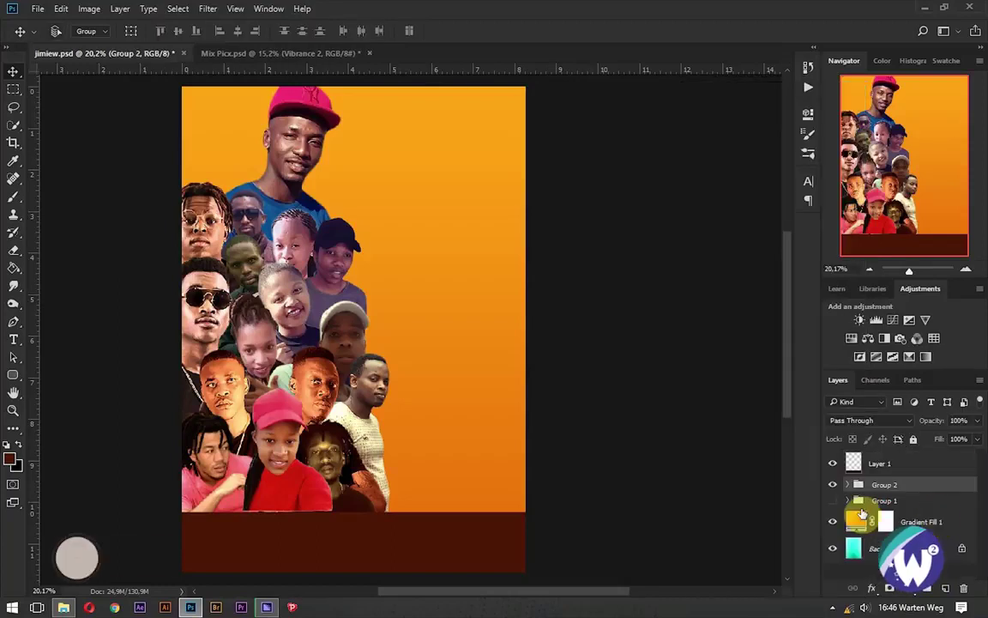
left_click(833, 486)
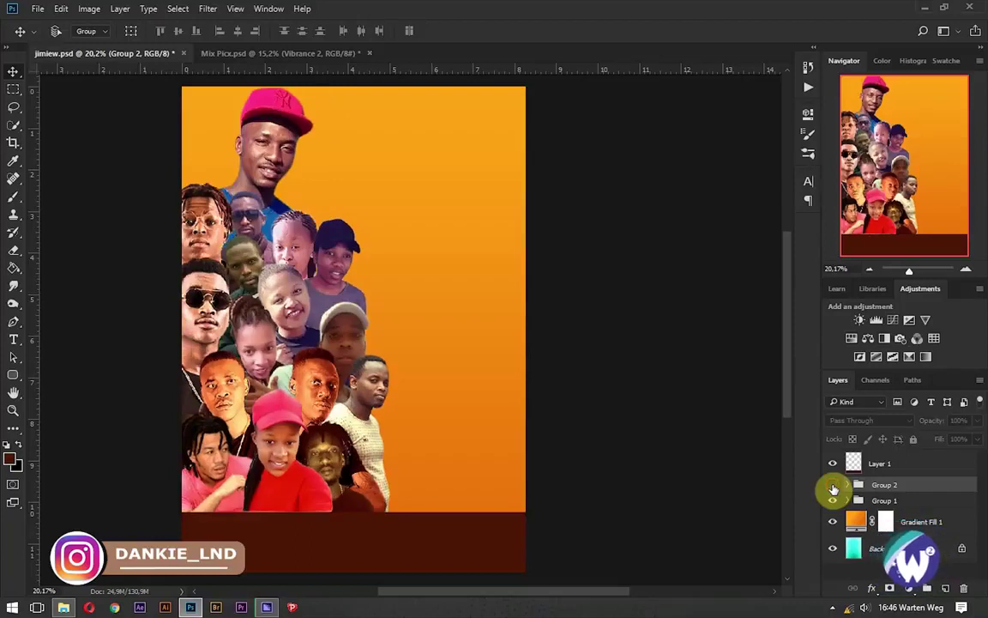
left_click(833, 487)
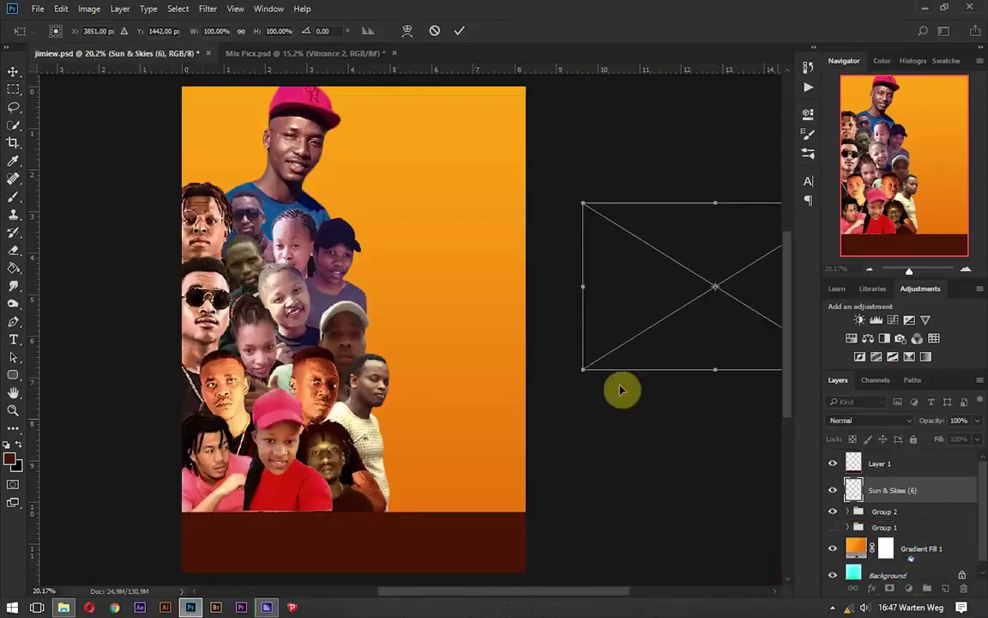
Enlarge the placed Sun & Skies image past the poster edges and move it beneath the face groups
mouse_move(625, 391)
left_mouse_down()
mouse_move(307, 260)
mouse_move(264, 230)
left_mouse_up()
left_click_drag(447, 282, 635, 426)
left_click_drag(530, 365, 481, 335)
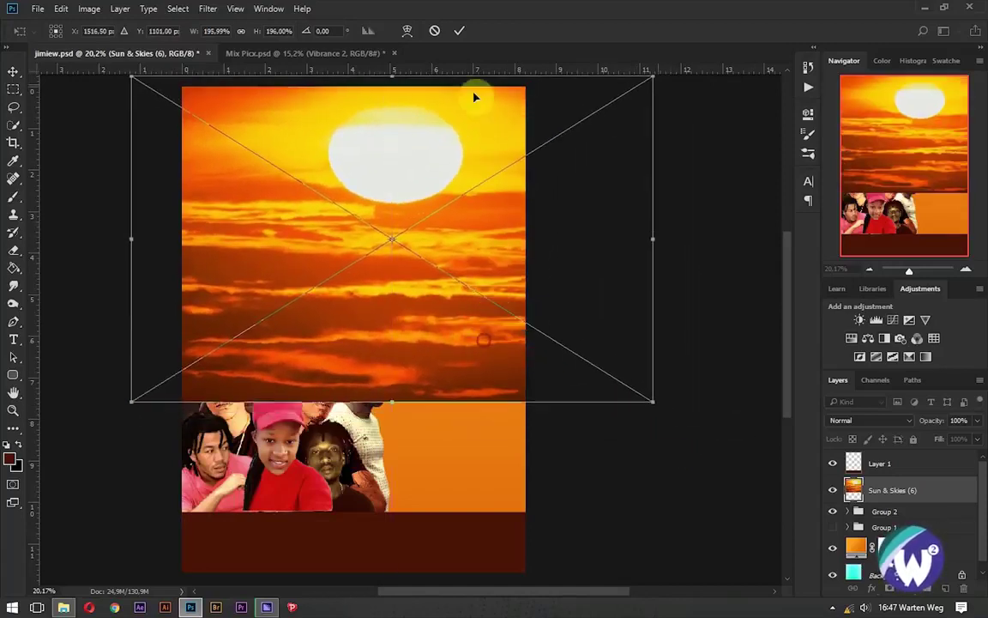
key("Return")
left_click_drag(897, 490, 896, 515)
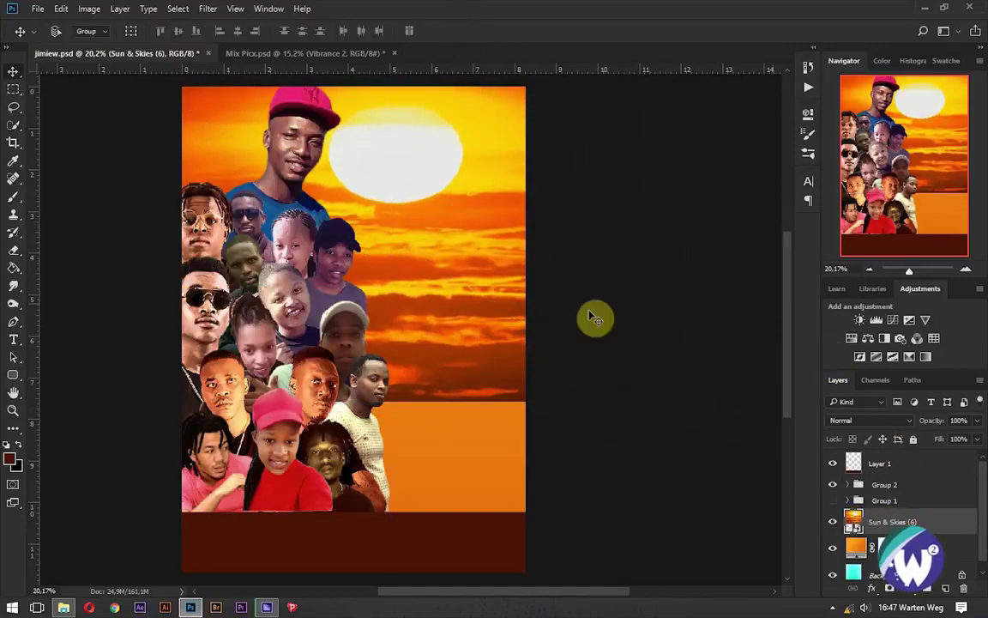
Soften the sky layer with a 115.8 px Gaussian Blur
left_click(89, 9)
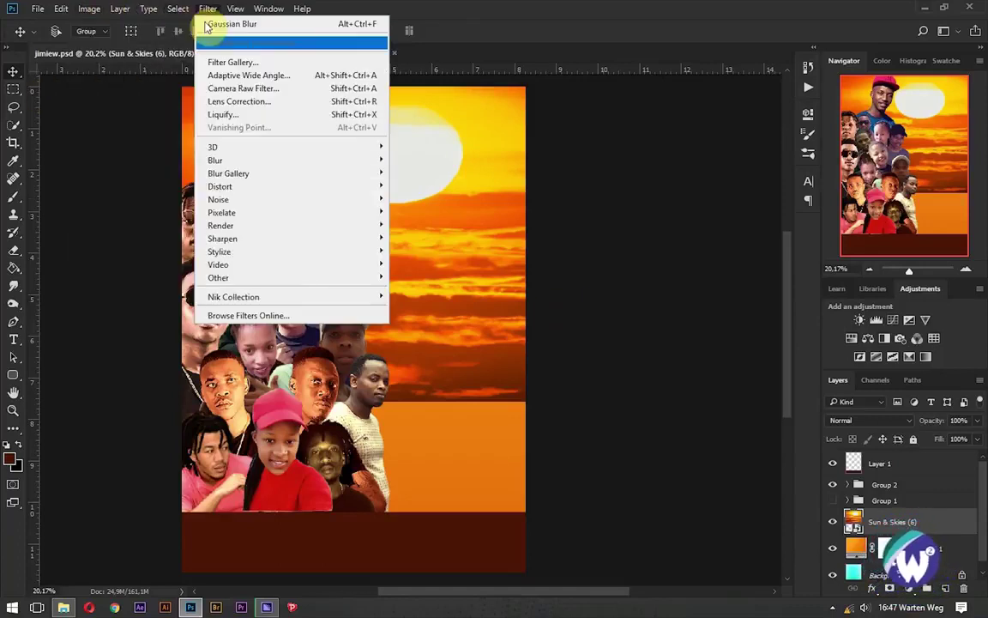
mouse_move(216, 160)
left_click(420, 214)
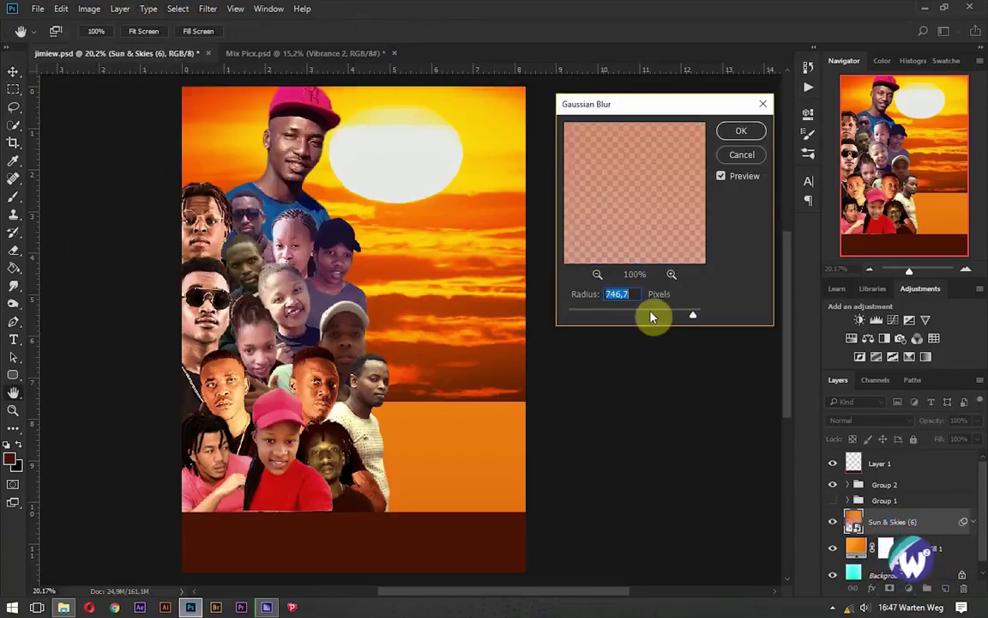
mouse_move(653, 316)
left_mouse_down()
mouse_move(639, 317)
mouse_move(658, 318)
left_mouse_up()
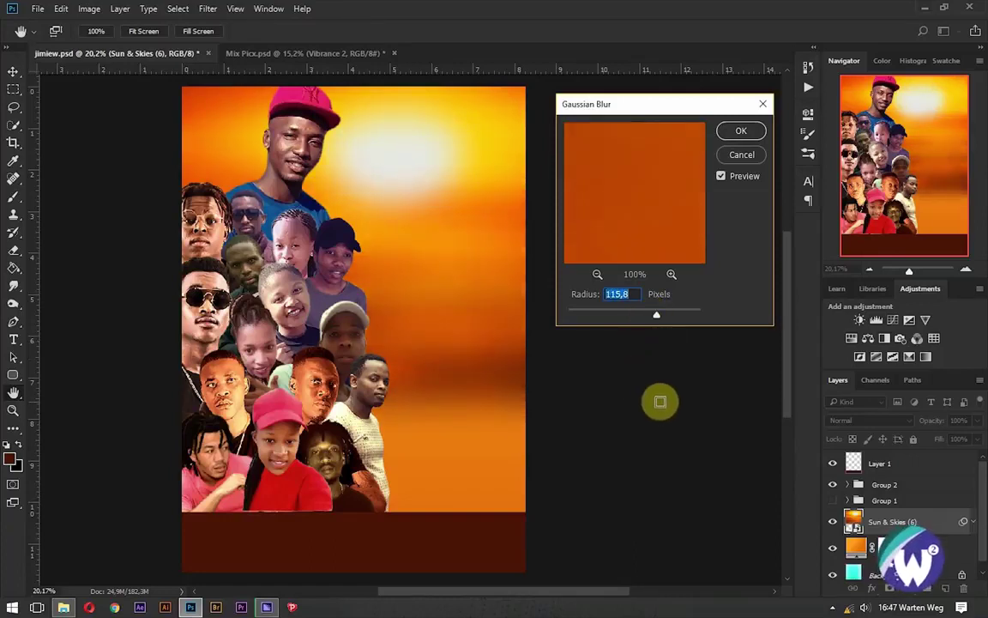
left_click(743, 131)
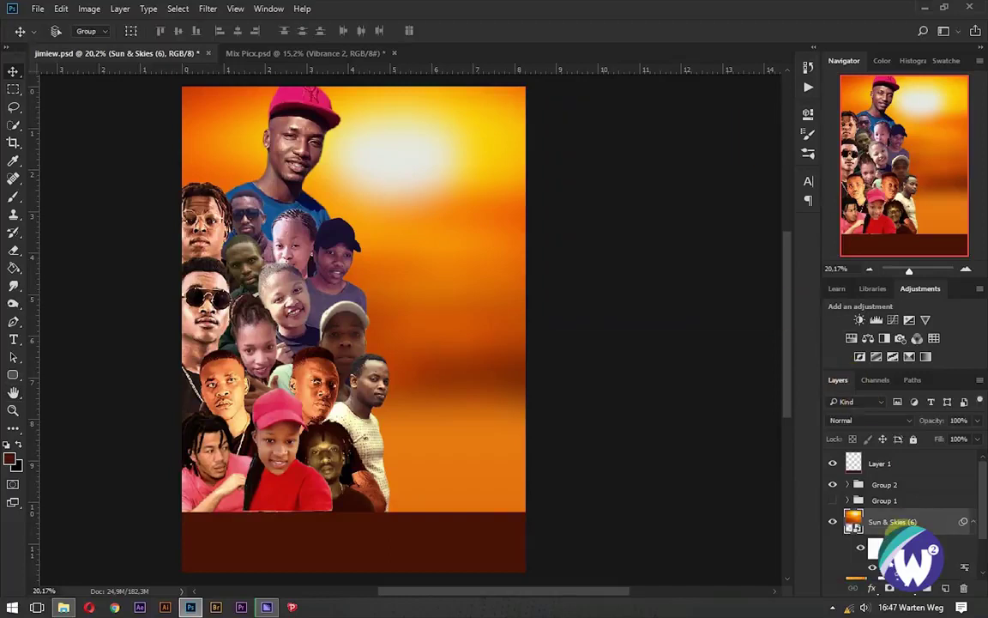
left_click(973, 473)
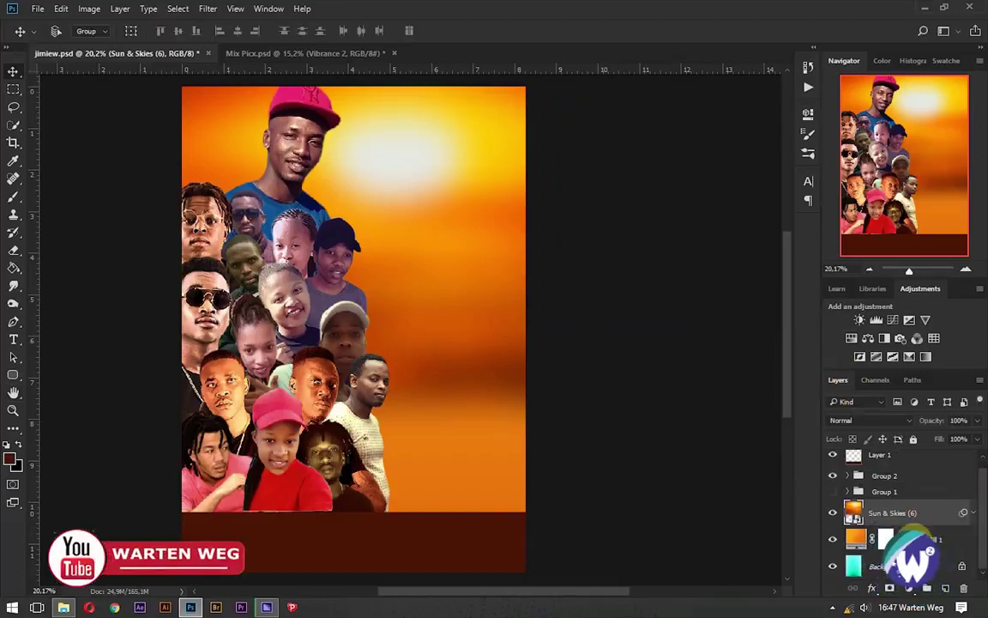
Duplicate the Sun & Skies layer and move the Sun & Skies (6) copy to the top
left_click_drag(922, 514, 947, 588)
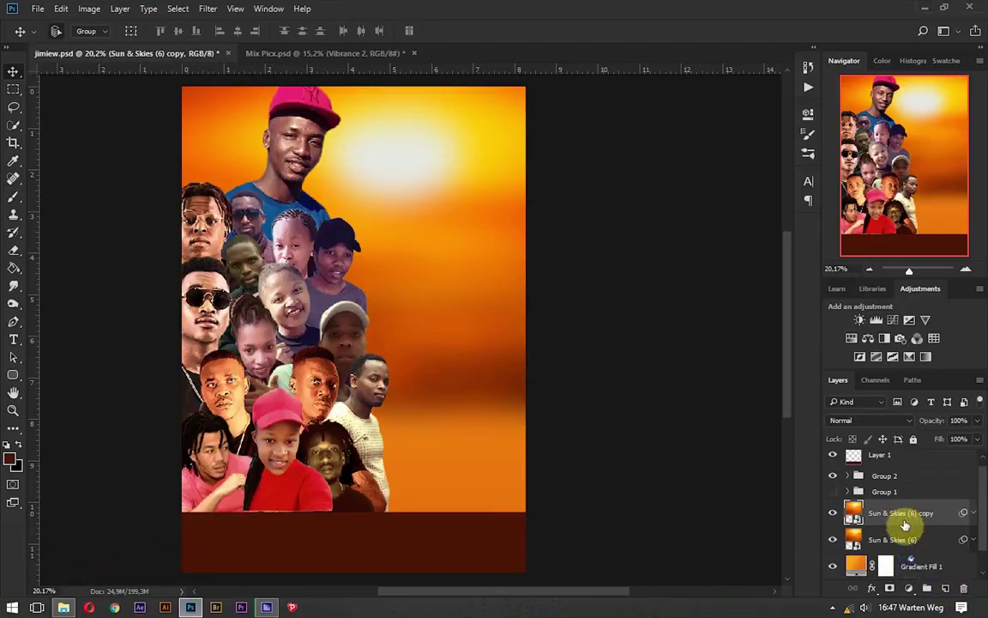
key("ctrl+t")
left_click_drag(666, 403, 512, 468)
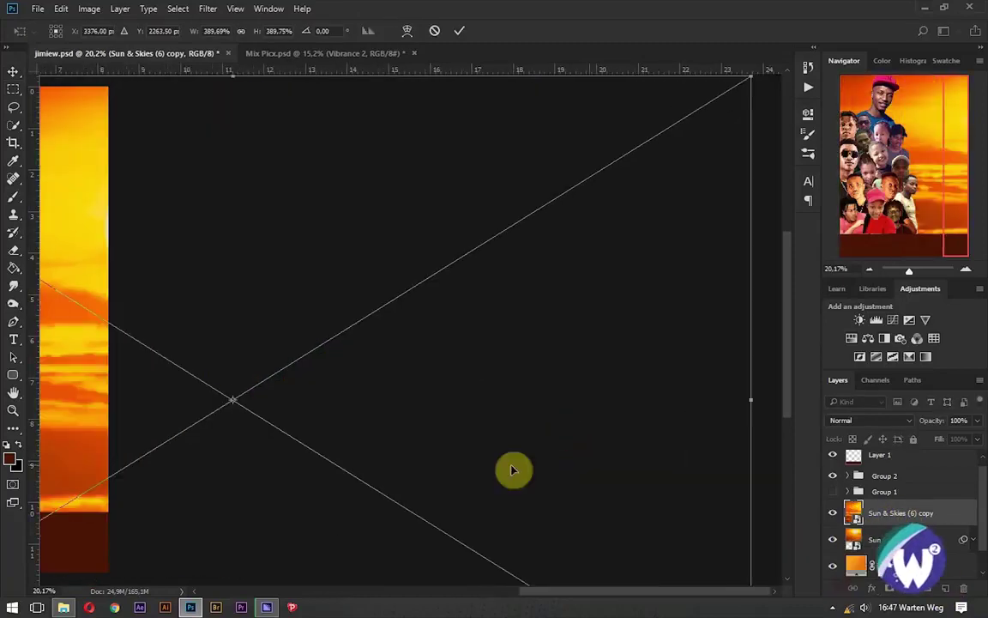
key("ctrl+z")
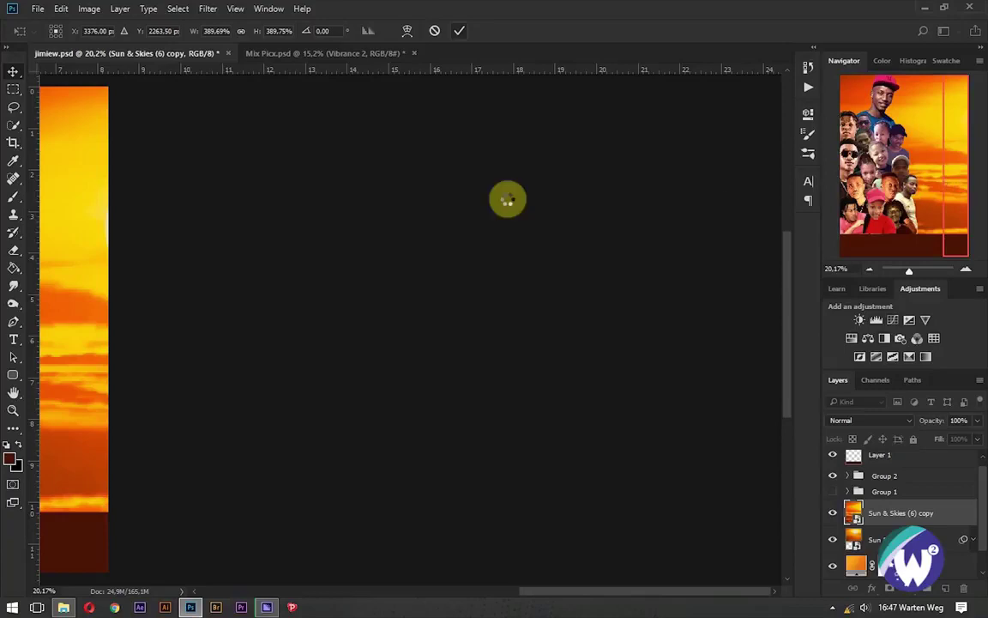
key("ctrl+z")
key("Return")
key("ctrl+0")
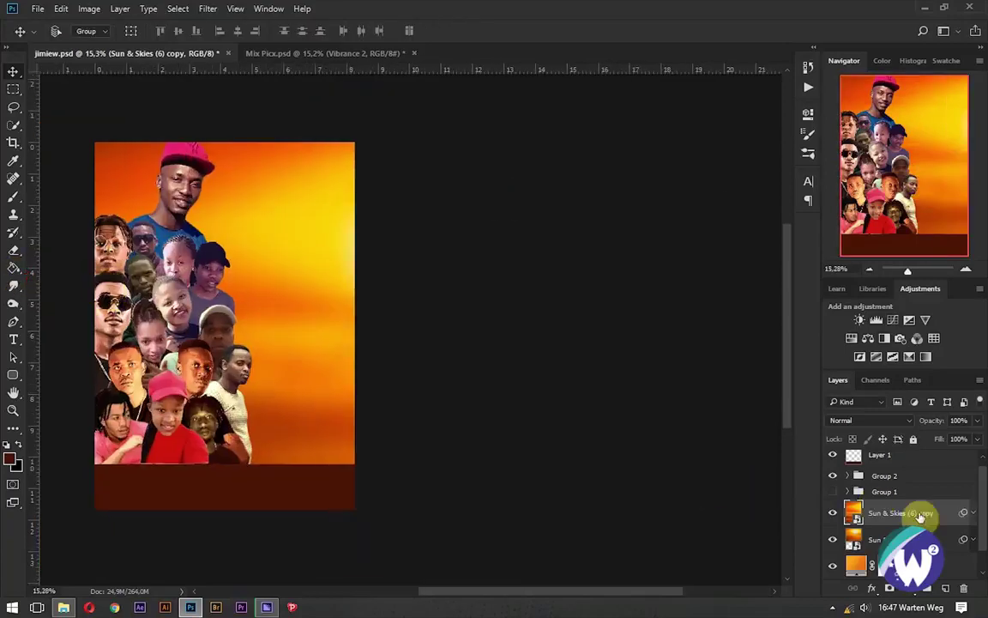
left_click_drag(858, 536, 858, 510)
left_click_drag(320, 282, 255, 330)
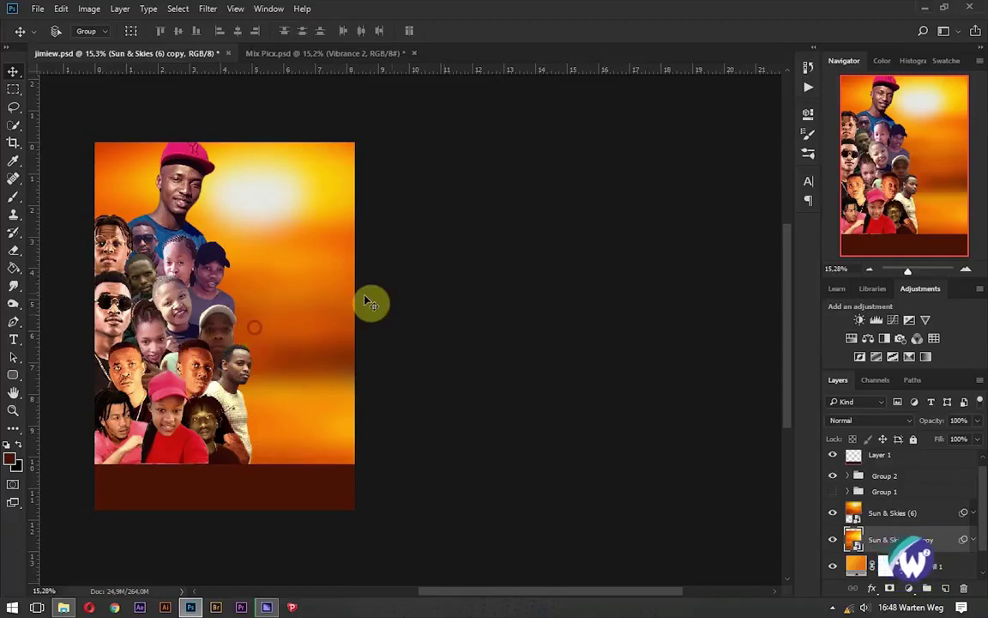
left_click_drag(895, 541, 884, 453)
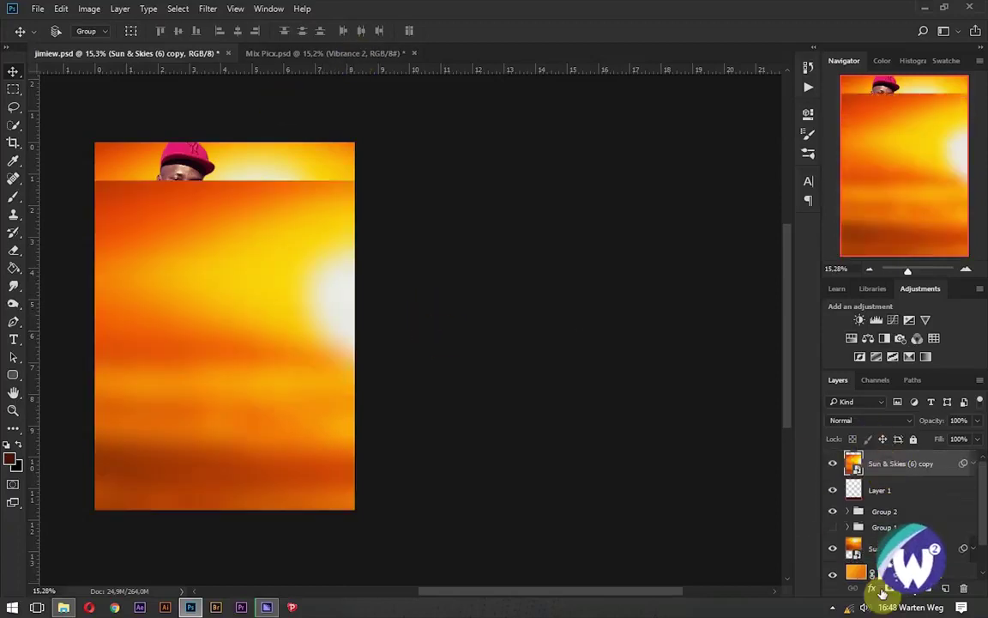
Add a layer mask to the sky copy and draw a black-to-white gradient fade on it
left_click(890, 589)
right_click(13, 269)
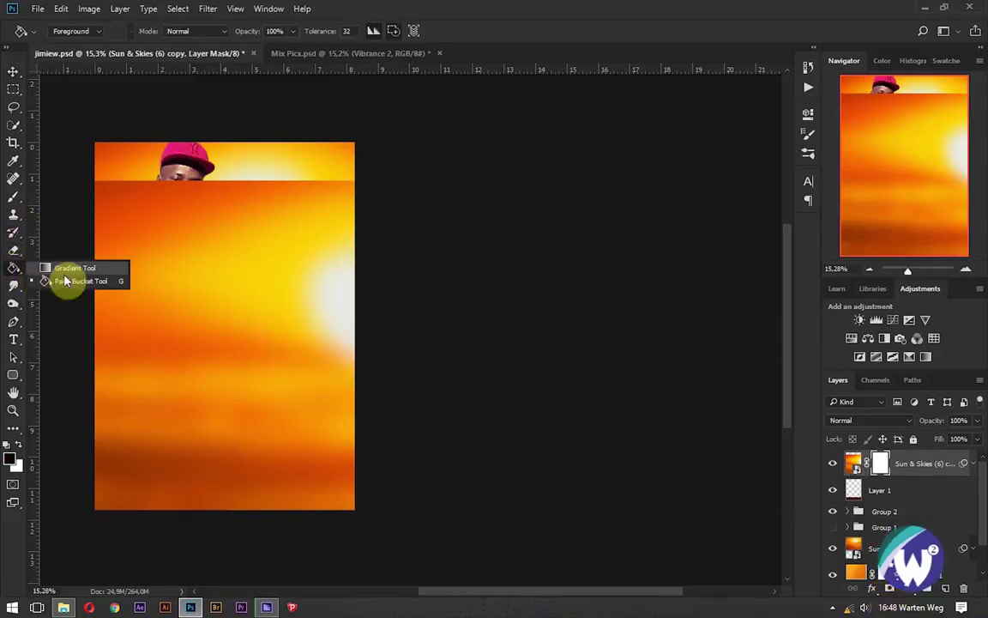
left_click(53, 263)
left_click_drag(194, 336, 202, 433)
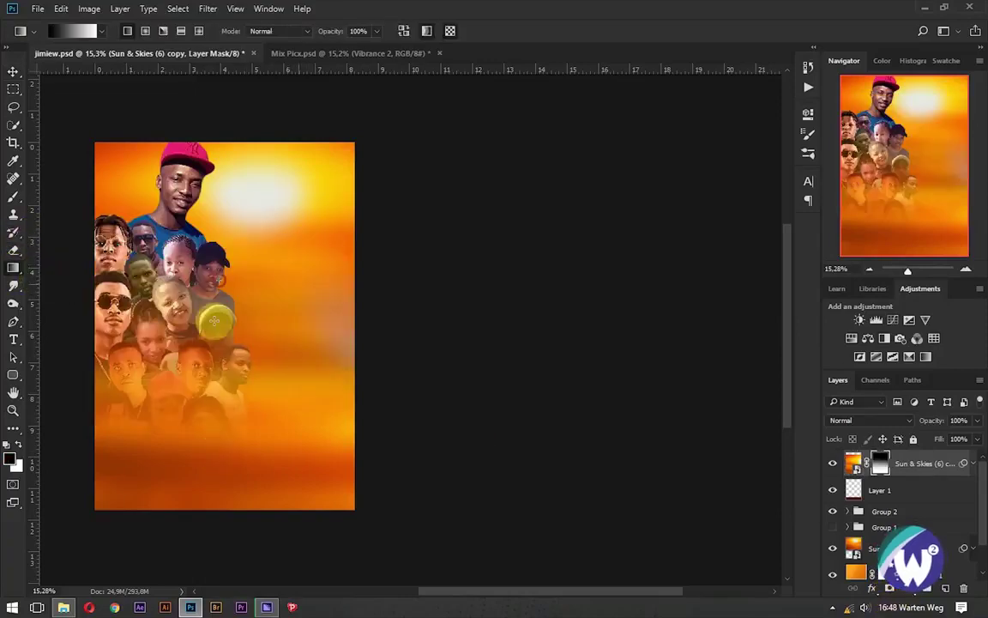
left_click_drag(216, 321, 207, 427)
left_click_drag(200, 305, 203, 467)
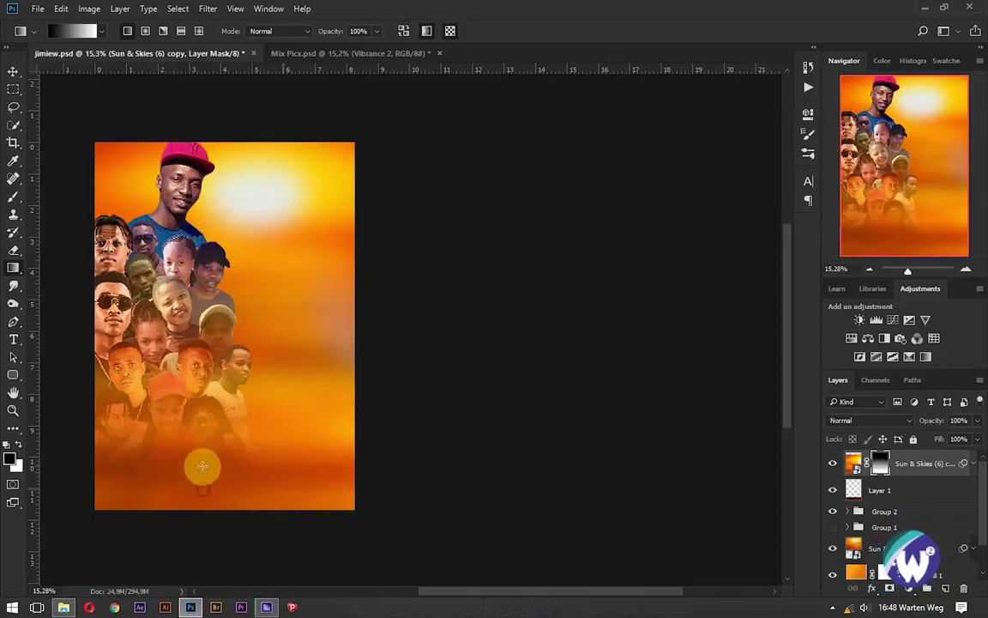
mouse_move(191, 372)
left_mouse_down()
mouse_move(192, 463)
mouse_move(203, 481)
left_mouse_up()
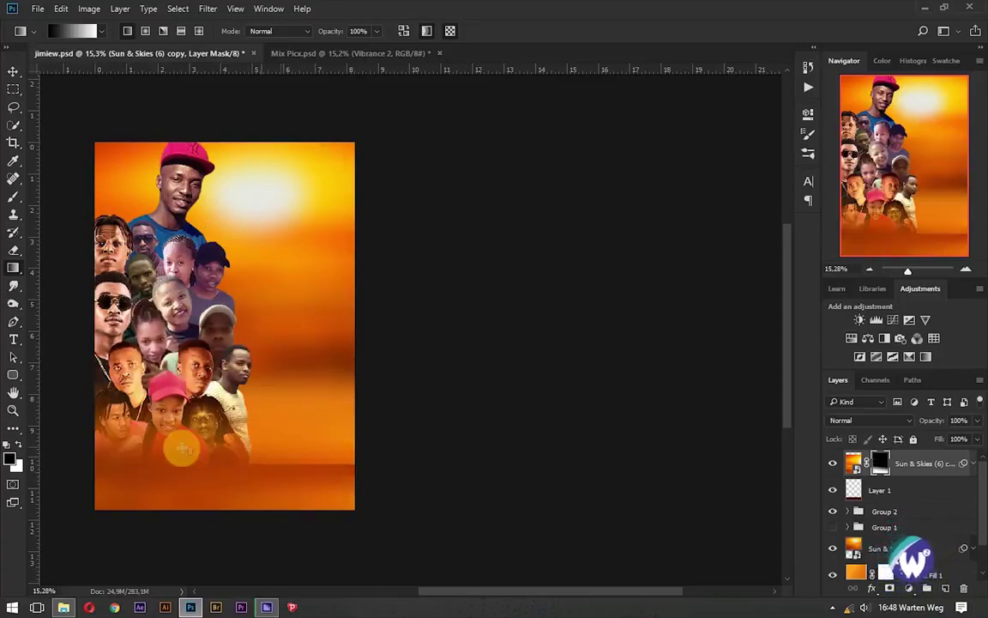
Zoom in and redraw the mask gradient so the fade starts below the lowest faces
scroll(182, 448, "up", 3)
mouse_move(177, 408)
left_mouse_down()
mouse_move(390, 202)
mouse_move(414, 307)
left_mouse_up()
left_click_drag(221, 271, 271, 347)
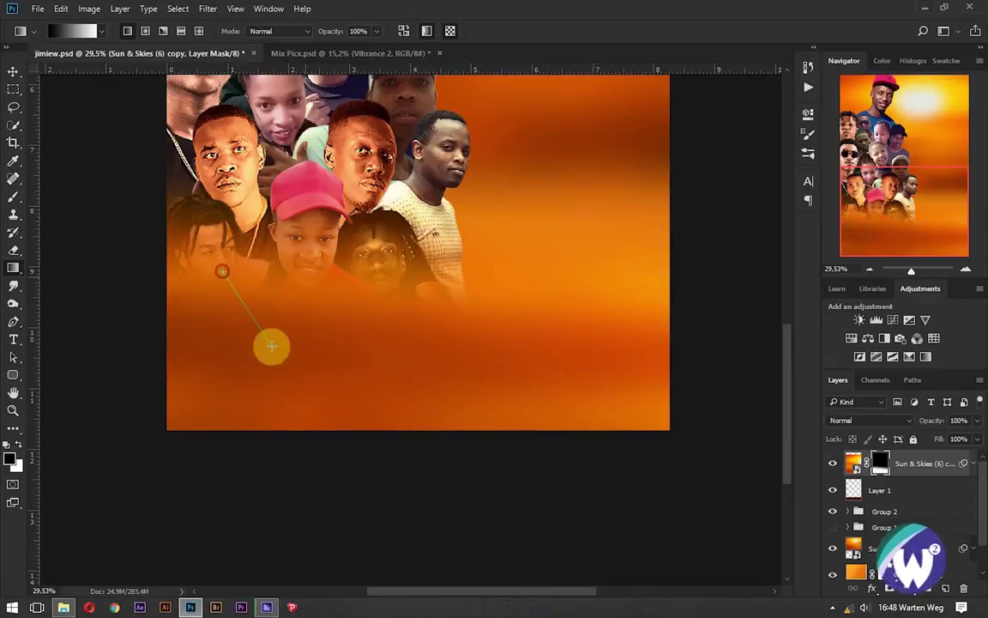
left_click_drag(274, 272, 276, 328)
left_click_drag(351, 252, 325, 302)
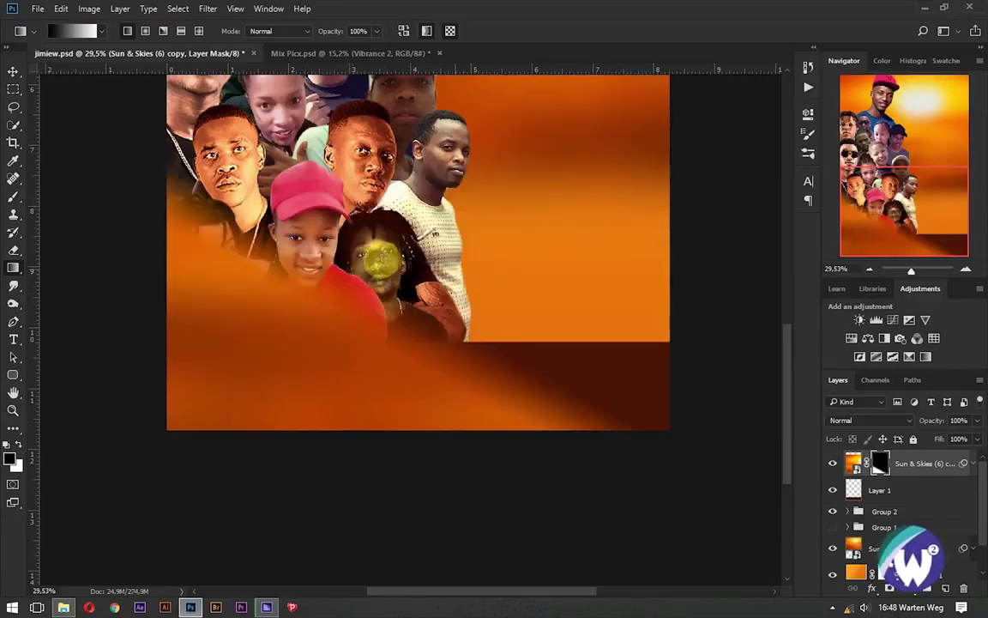
mouse_move(344, 232)
left_mouse_down()
mouse_move(348, 317)
mouse_move(333, 326)
mouse_move(335, 341)
mouse_move(318, 296)
mouse_move(319, 319)
mouse_move(329, 273)
left_mouse_up()
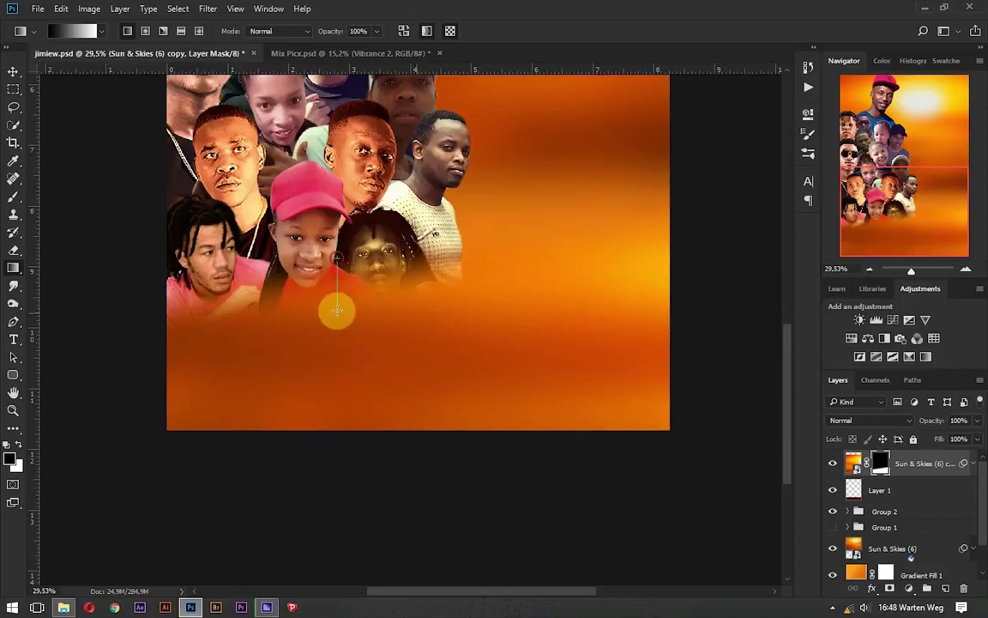
scroll(327, 391, "down", 1)
scroll(331, 425, "down", 4)
scroll(330, 426, "up", 1)
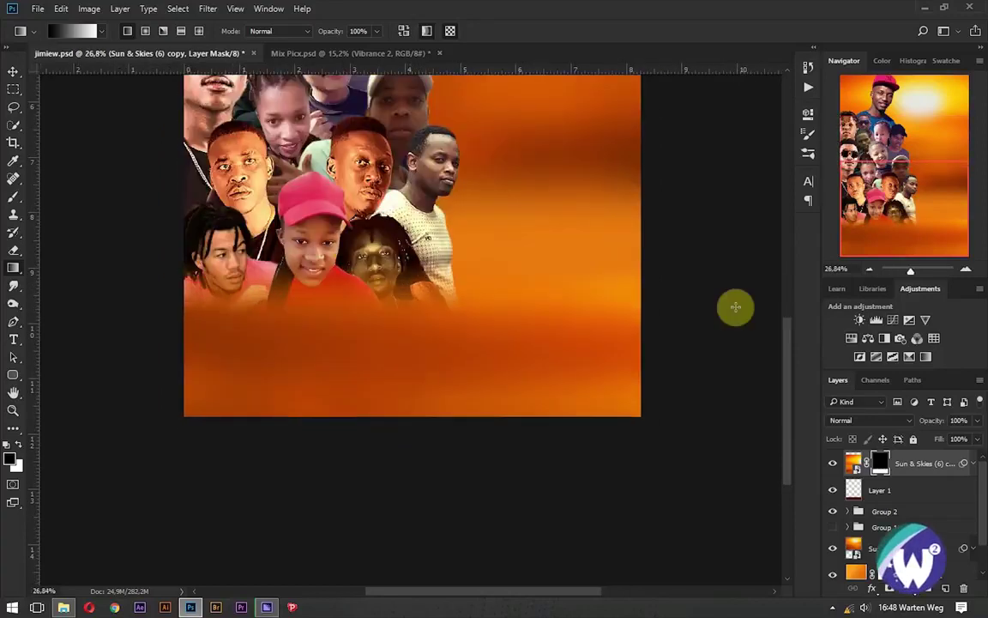
scroll(464, 320, "down", 2)
scroll(468, 318, "down", 1)
scroll(583, 275, "up", 1)
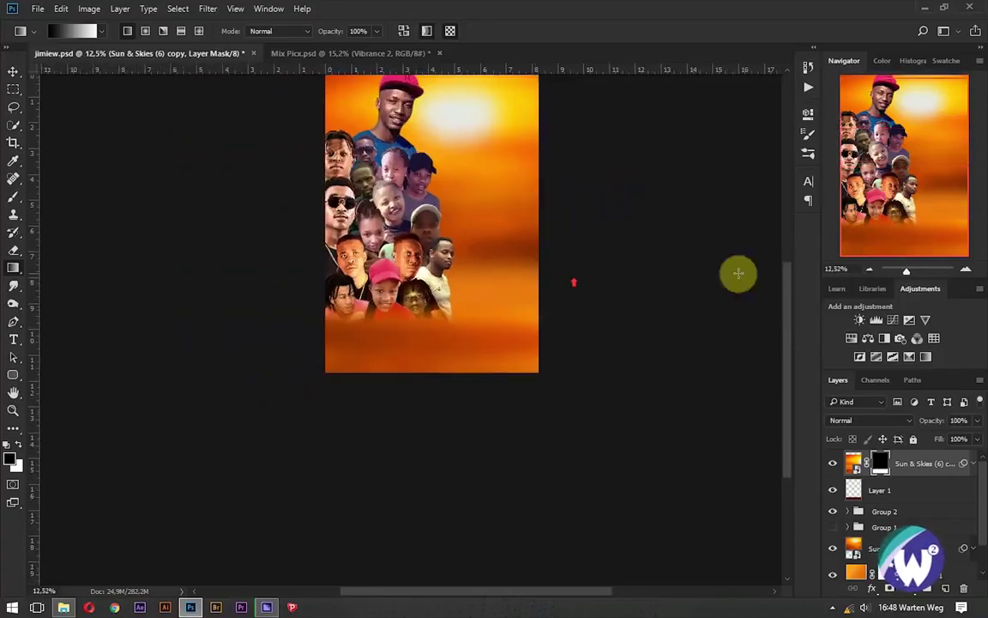
scroll(657, 201, "down", 1)
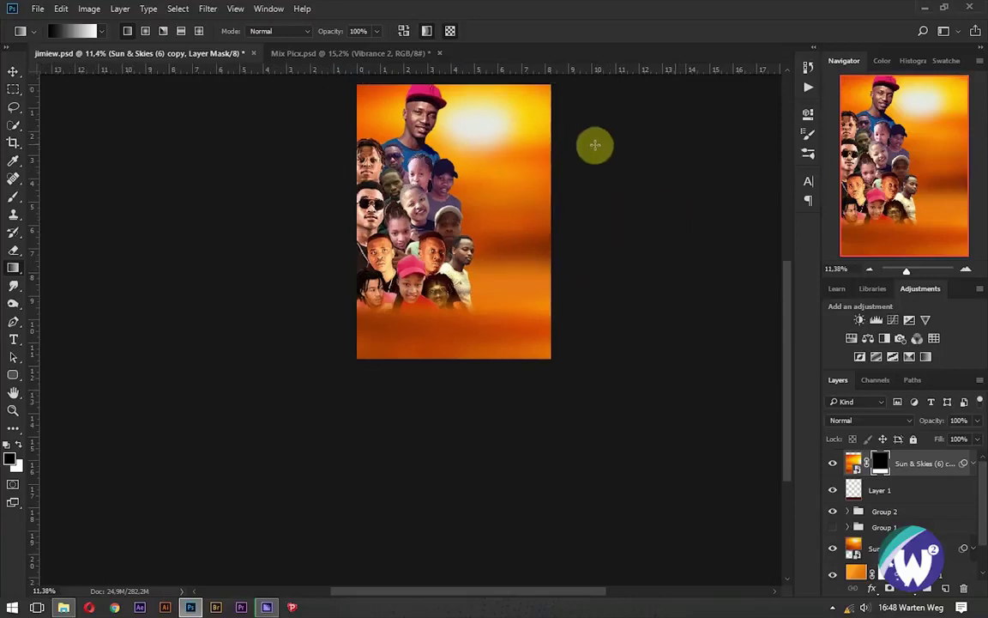
scroll(480, 145, "up", 1)
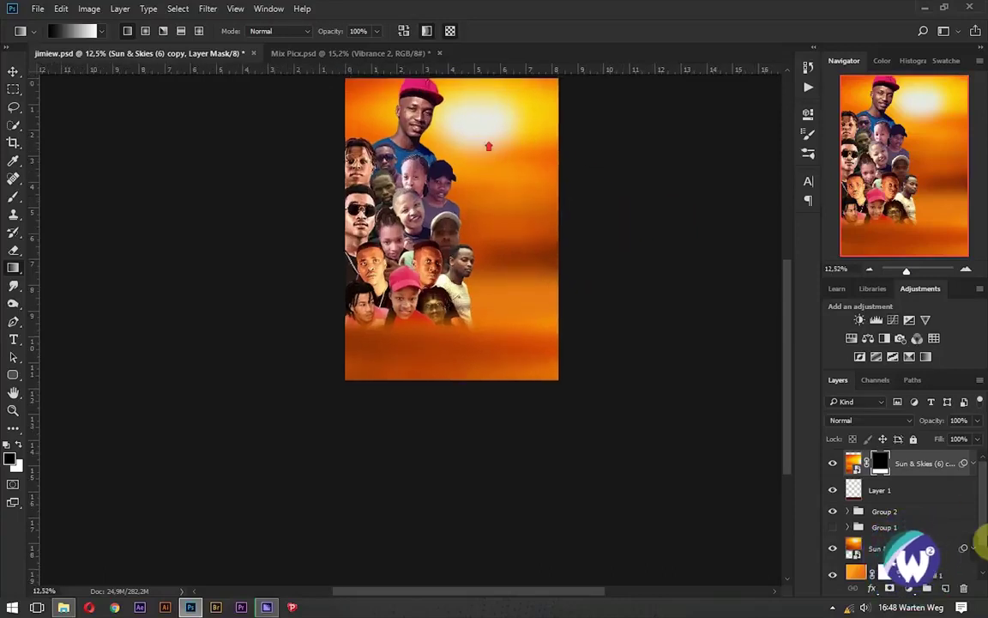
Move the lower Sun & Skies layer left and scale it taller to fill the poster
left_click(883, 549)
left_click(12, 70)
mouse_move(481, 178)
left_mouse_down()
mouse_move(386, 174)
mouse_move(450, 183)
left_mouse_up()
key("ctrl+t")
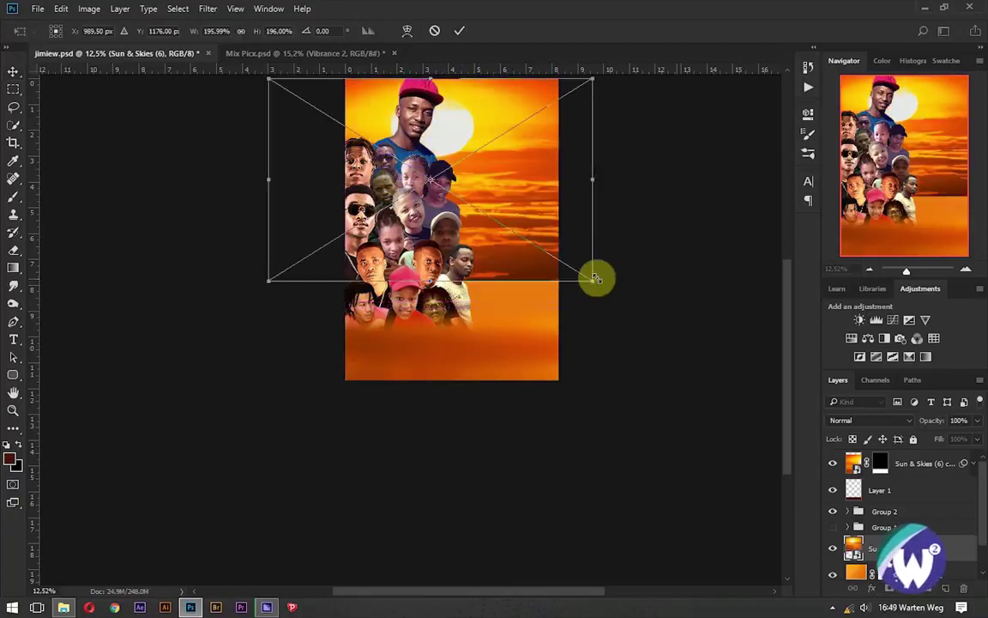
mouse_move(601, 283)
left_mouse_down()
mouse_move(680, 404)
mouse_move(688, 363)
mouse_move(470, 257)
left_mouse_up()
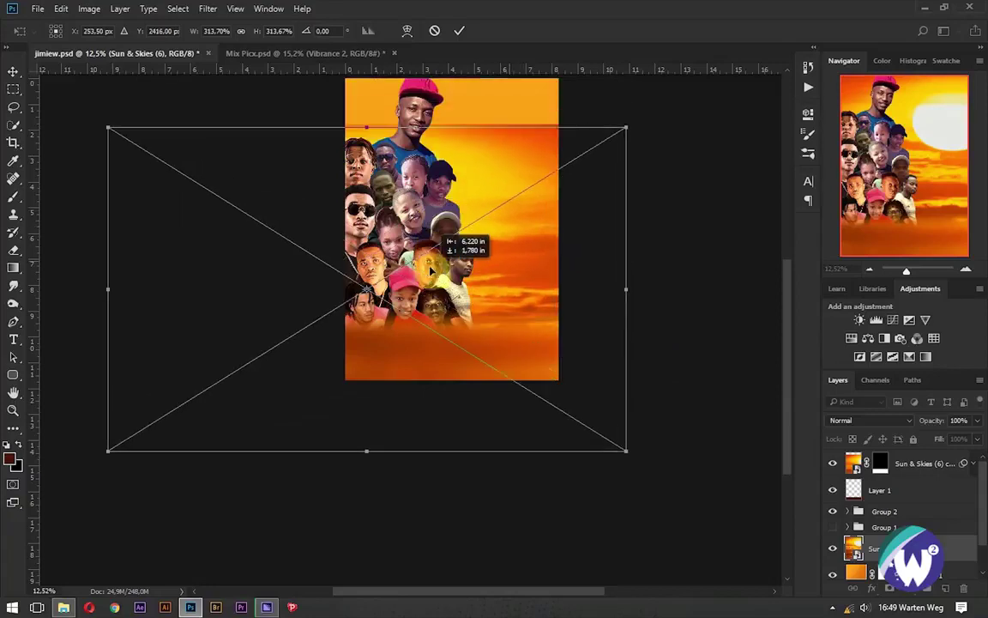
left_click_drag(610, 138, 580, 44)
mouse_move(515, 240)
left_mouse_down()
mouse_move(518, 275)
mouse_move(529, 269)
left_mouse_up()
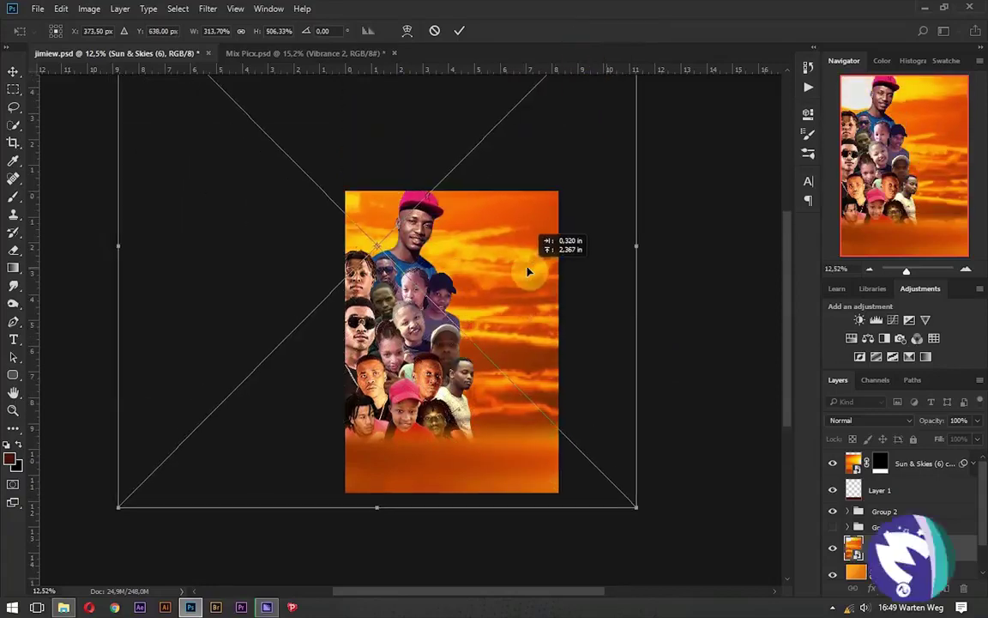
left_click(459, 30)
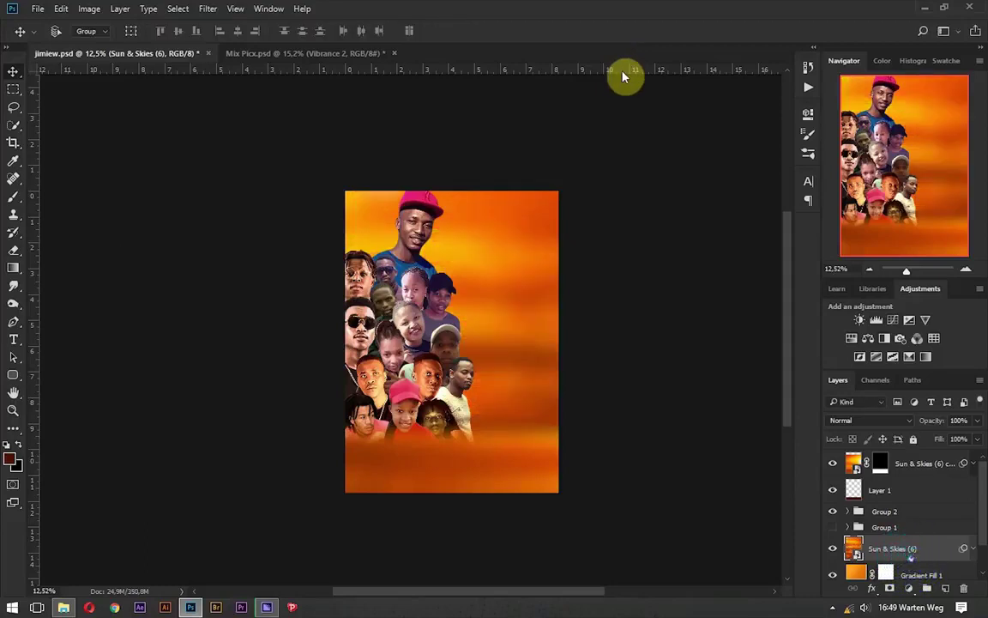
Duplicate the masked Sun & Skies (6) copy layer
scroll(474, 430, "up", 3)
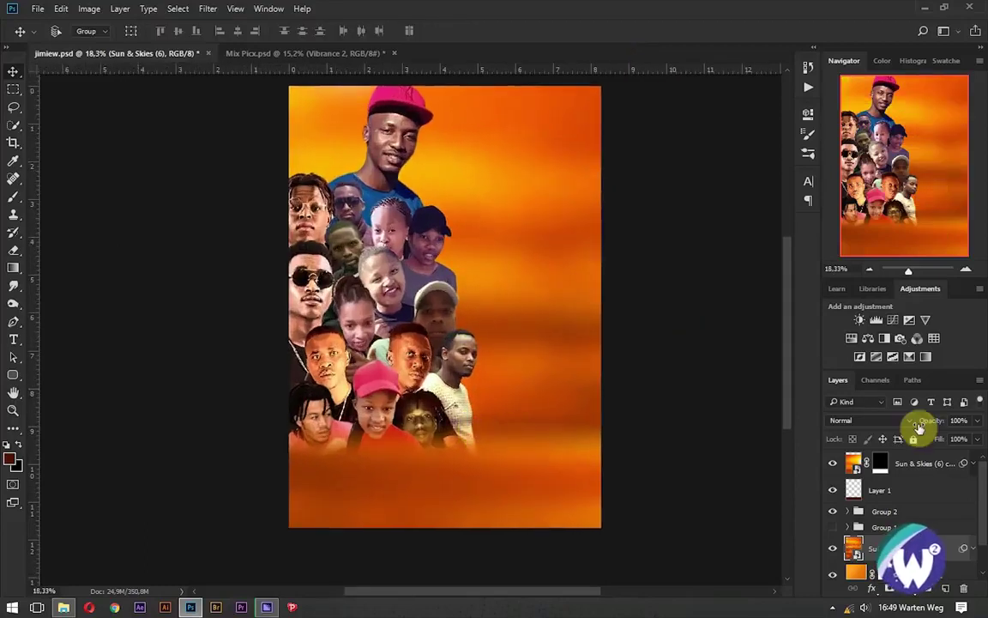
left_click(925, 465)
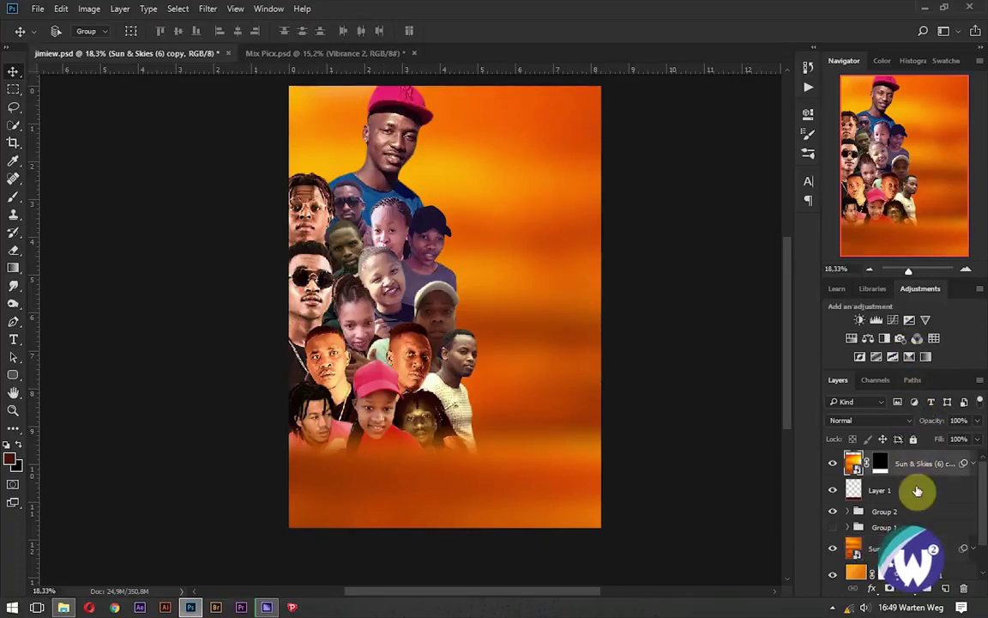
left_click_drag(921, 471, 946, 589)
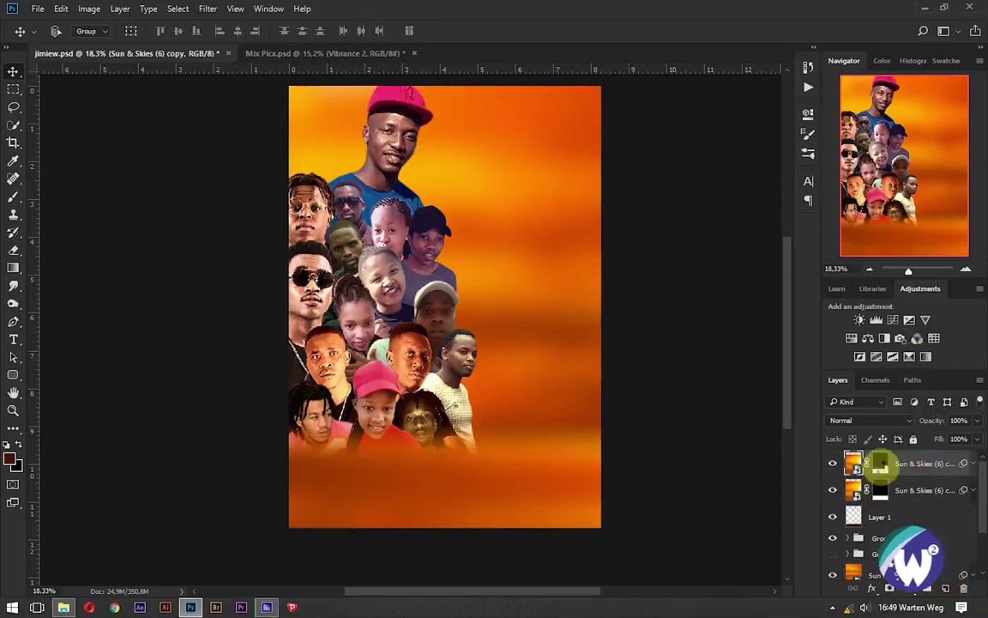
Delete the layer mask from the Sun & Skies (6) copy 2 layer
left_click_drag(880, 466, 858, 487)
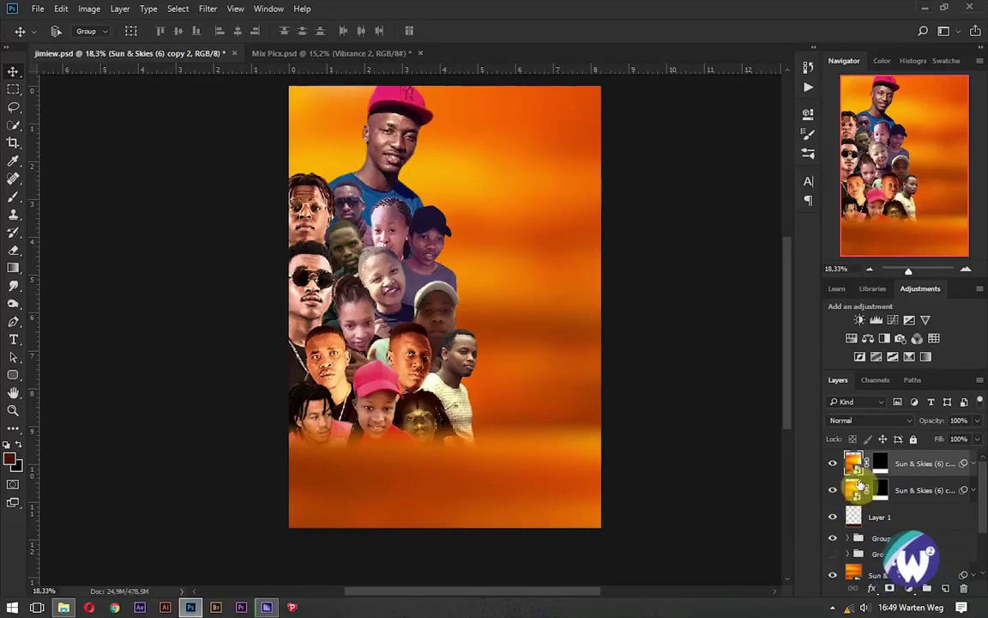
right_click(888, 471)
left_click(916, 474)
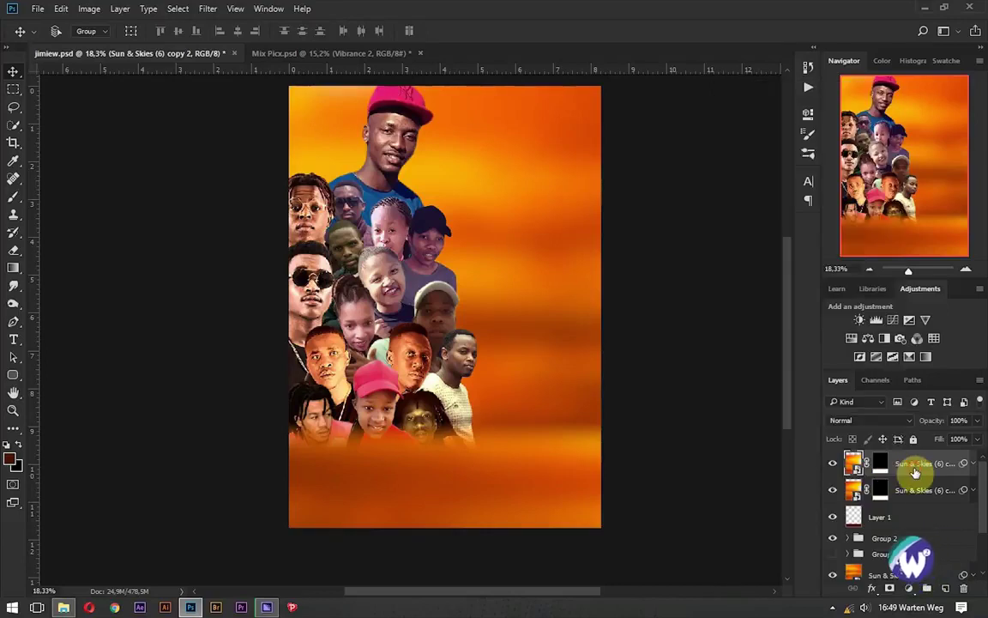
left_click(882, 469)
right_click(881, 468)
left_click(871, 348)
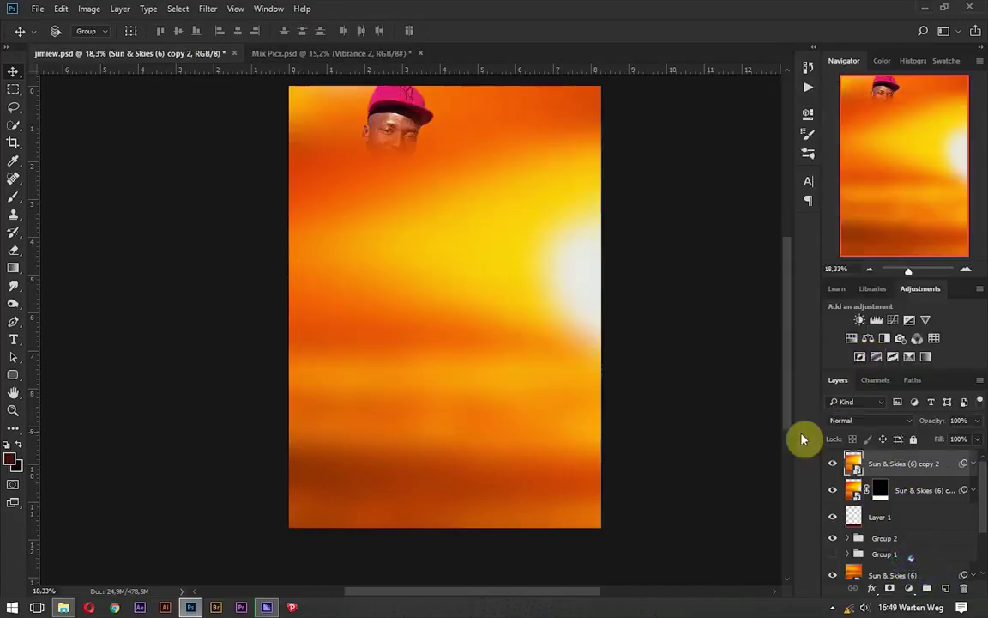
Set the duplicate sky to Soft Light blend mode and enlarge it over the poster
left_click(879, 420)
left_click(845, 285)
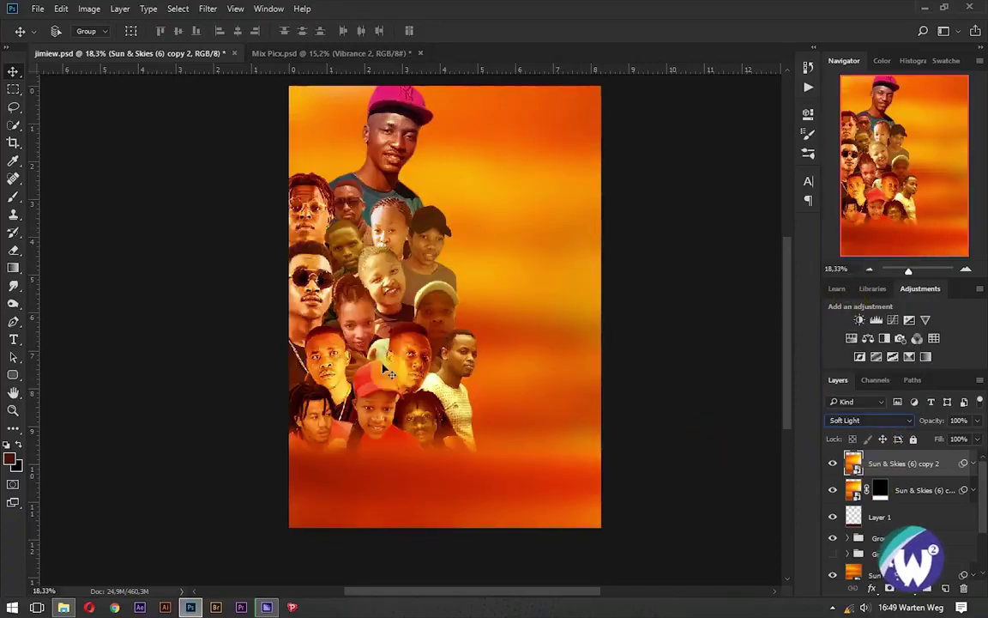
key("ctrl+t")
left_click_drag(503, 155, 509, 230)
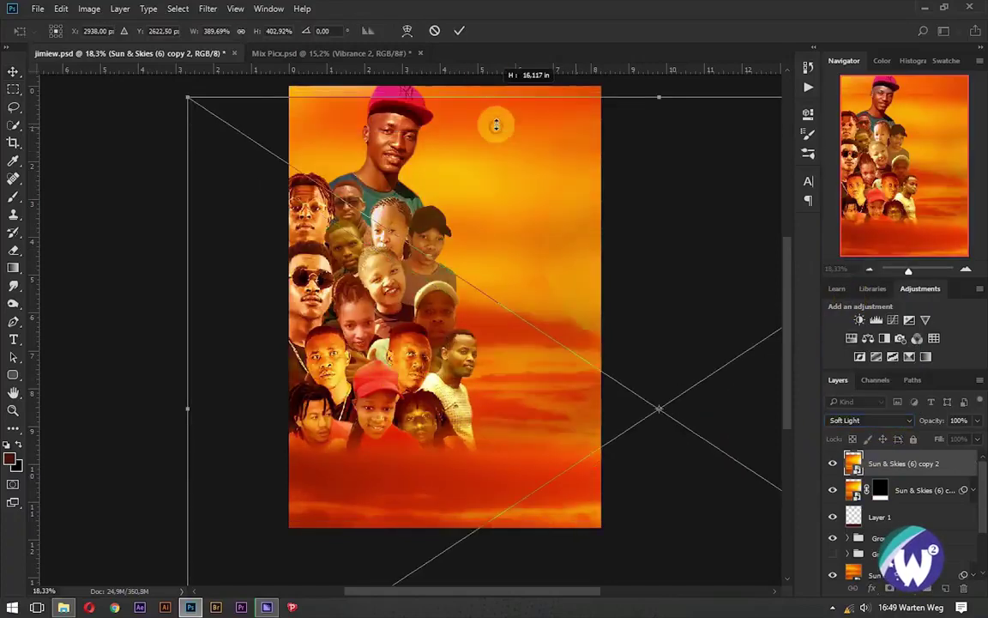
left_click(459, 31)
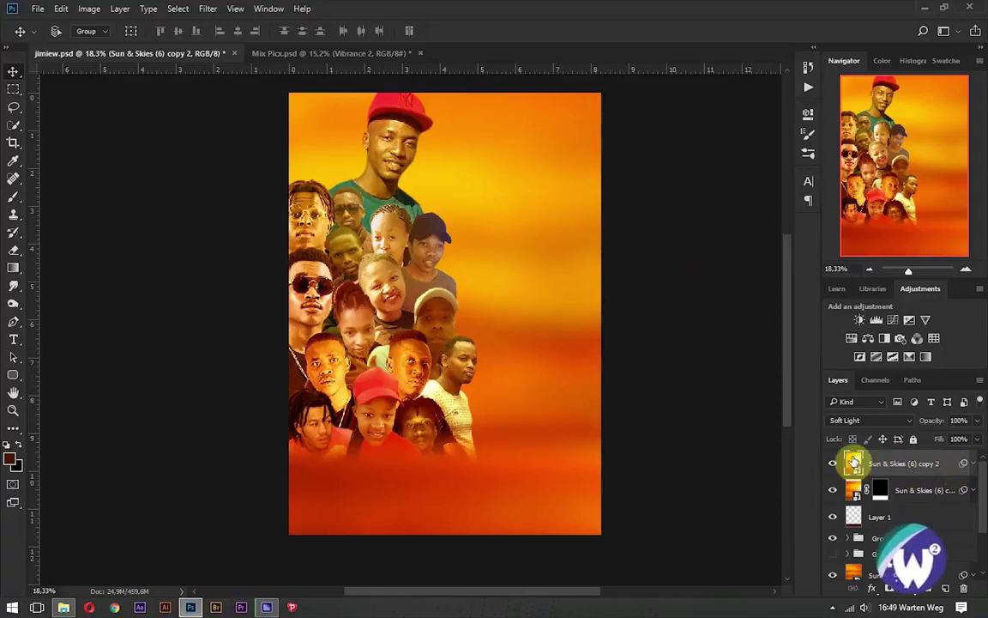
Apply a Gaussian Blur to the top sky overlay and lower its opacity to 58%
left_click(206, 10)
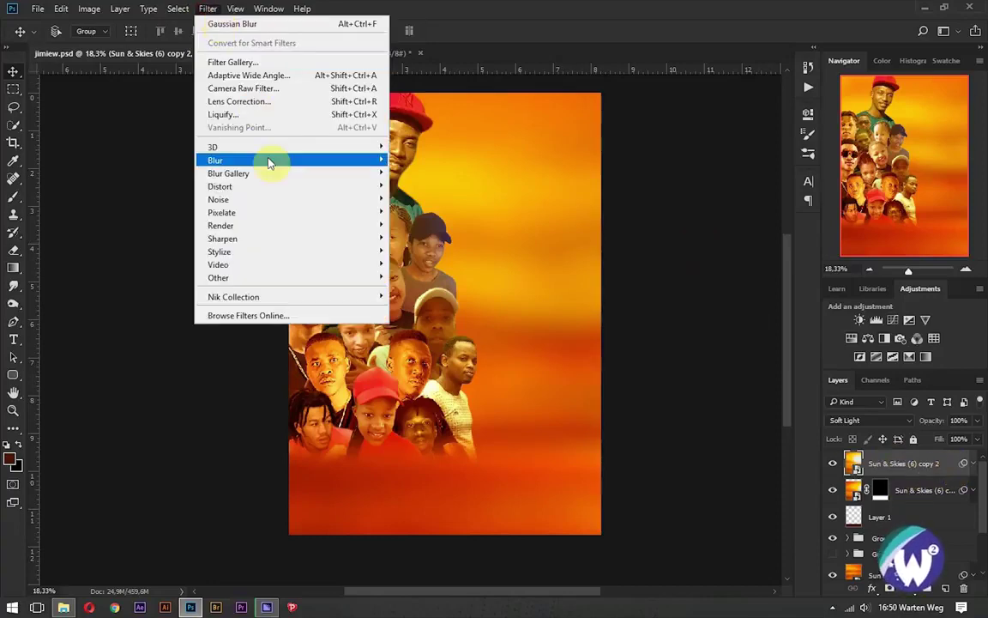
left_click(258, 24)
left_click(731, 130)
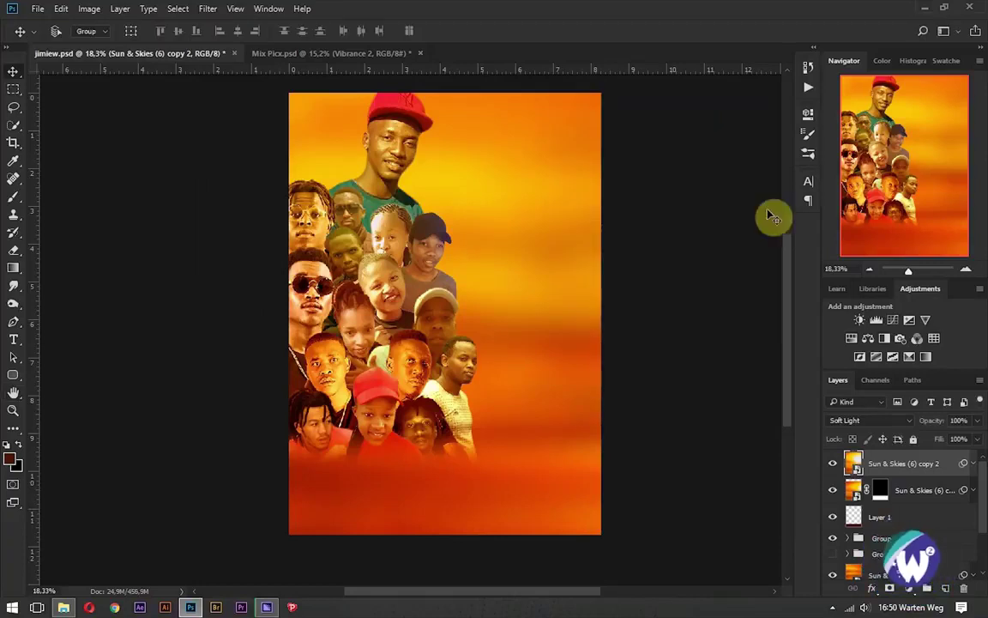
left_click(977, 420)
left_click_drag(968, 439, 950, 439)
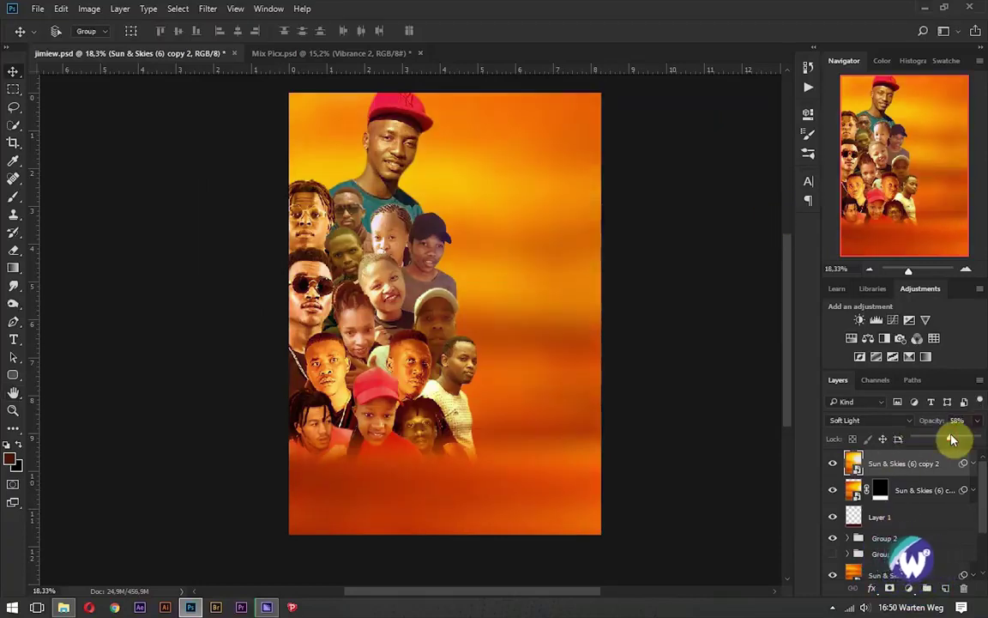
Shift the sky overlay across the poster and rotate it roughly a quarter turn
mouse_move(356, 261)
left_mouse_down()
mouse_move(332, 351)
mouse_move(472, 216)
left_mouse_up()
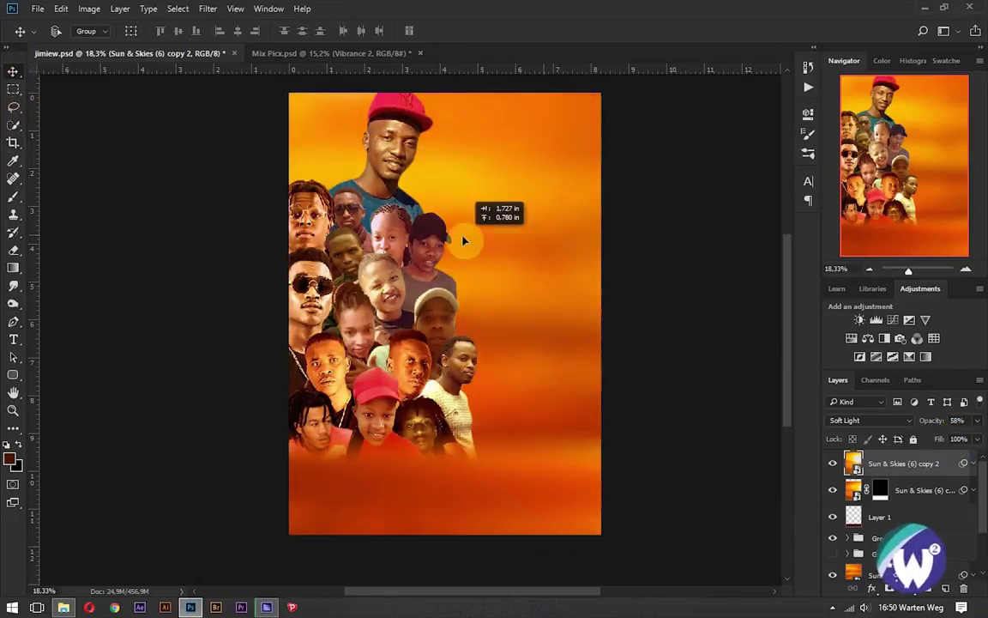
key("ctrl+t")
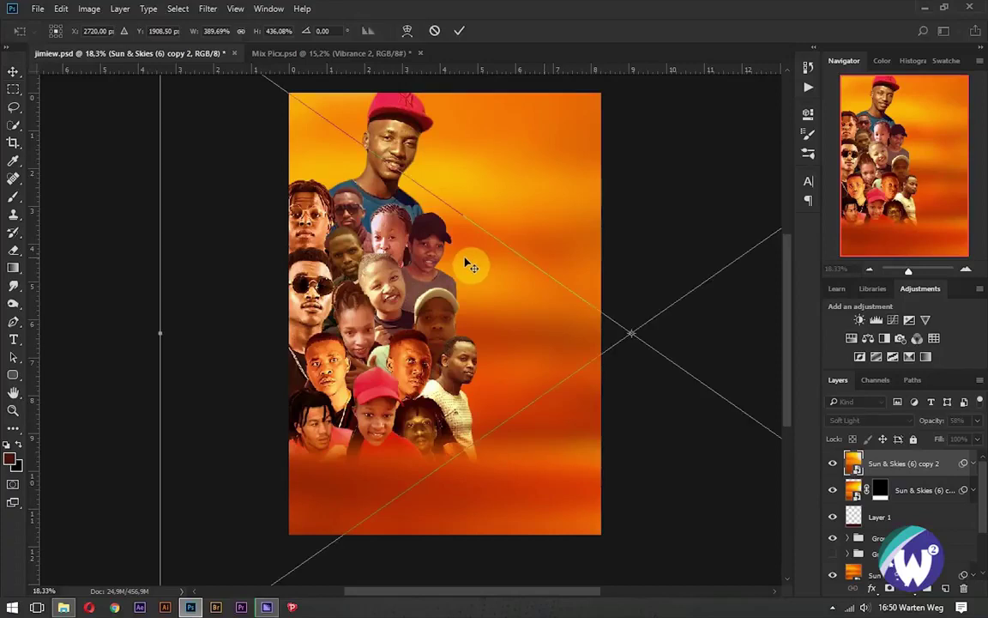
scroll(575, 476, "down", 3)
scroll(575, 476, "down", 2)
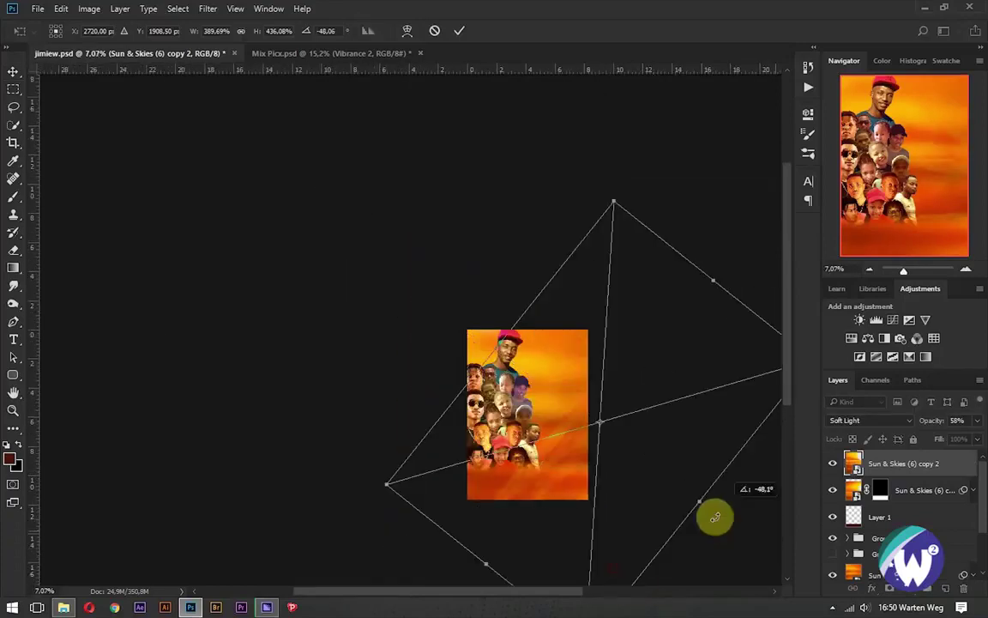
mouse_move(639, 584)
left_mouse_down()
mouse_move(708, 415)
mouse_move(567, 418)
left_mouse_up()
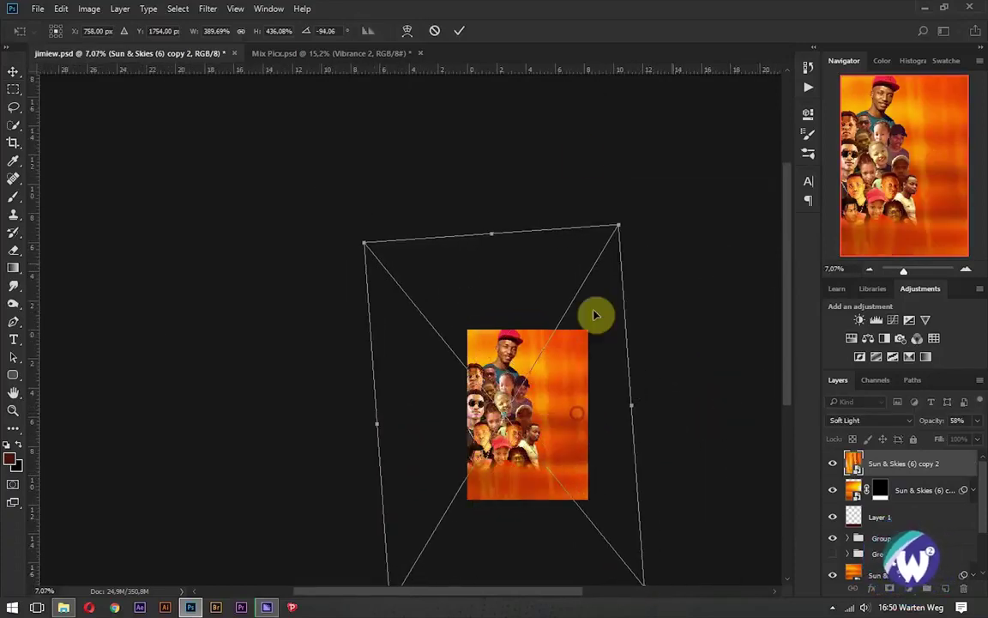
left_click(460, 30)
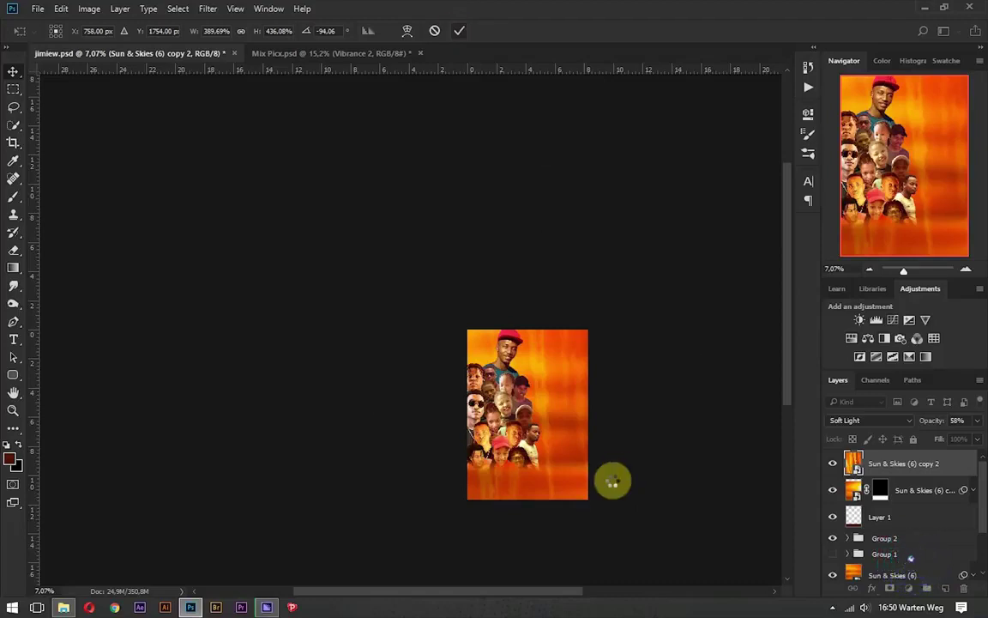
scroll(612, 482, "up", 3)
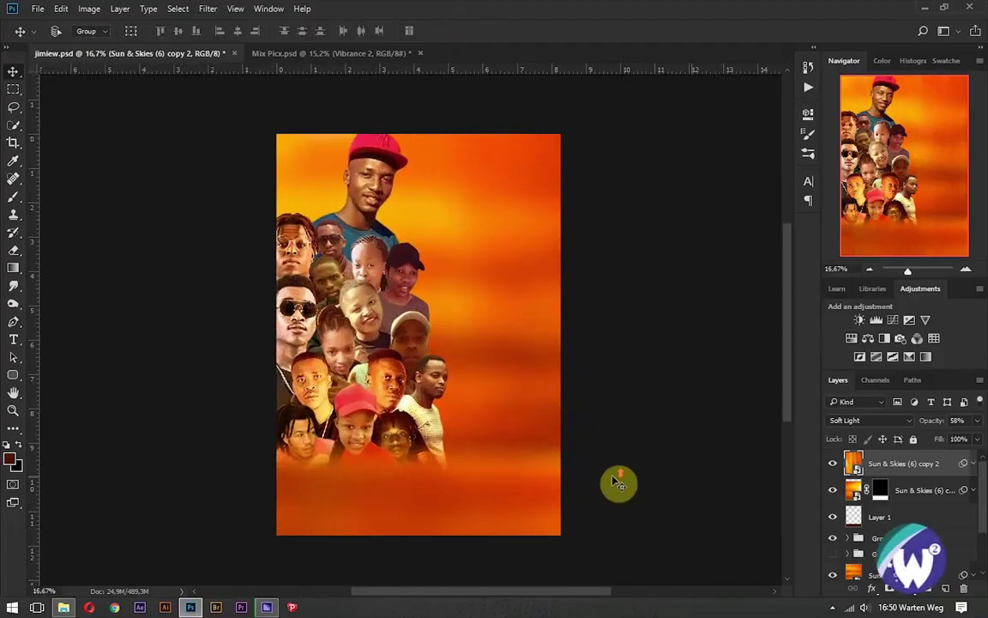
Add an 18 pt paragraph text block beside the faces listing the six artist names
scroll(619, 483, "up", 1)
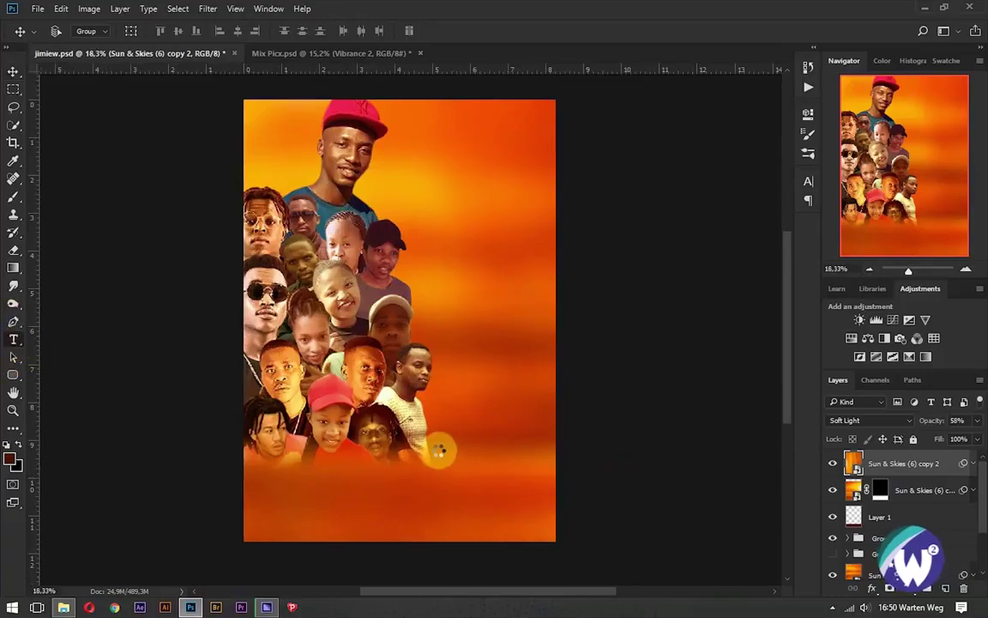
scroll(412, 494, "up", 4)
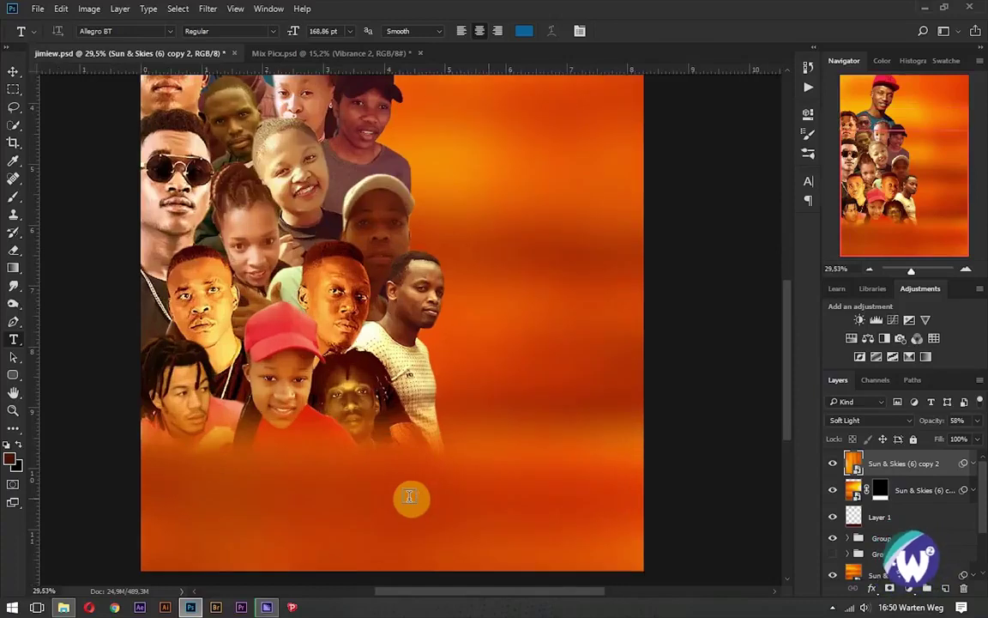
scroll(441, 312, "down", 2)
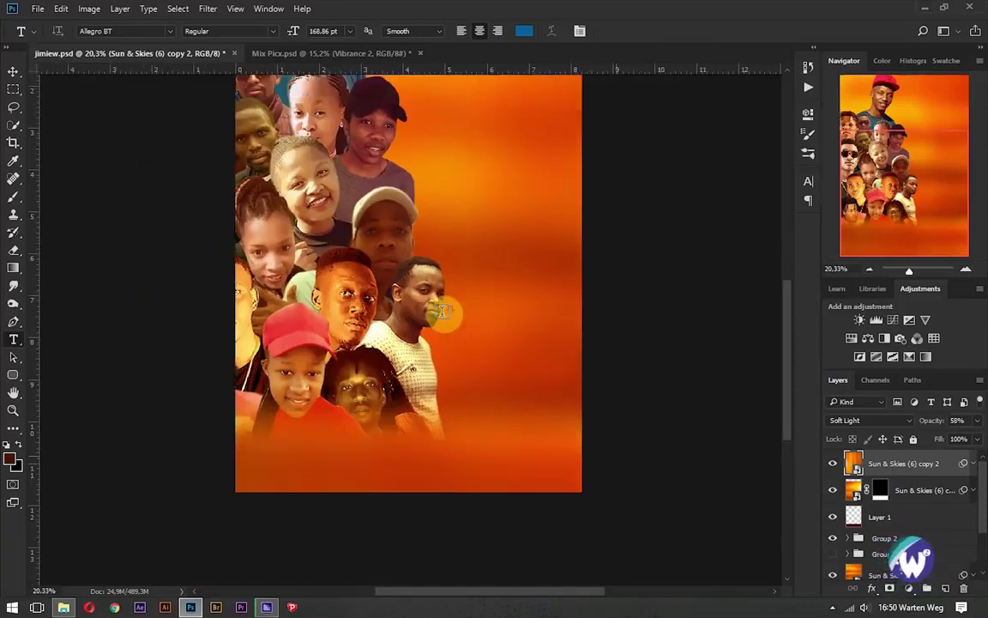
scroll(442, 312, "down", 1)
scroll(441, 311, "down", 1)
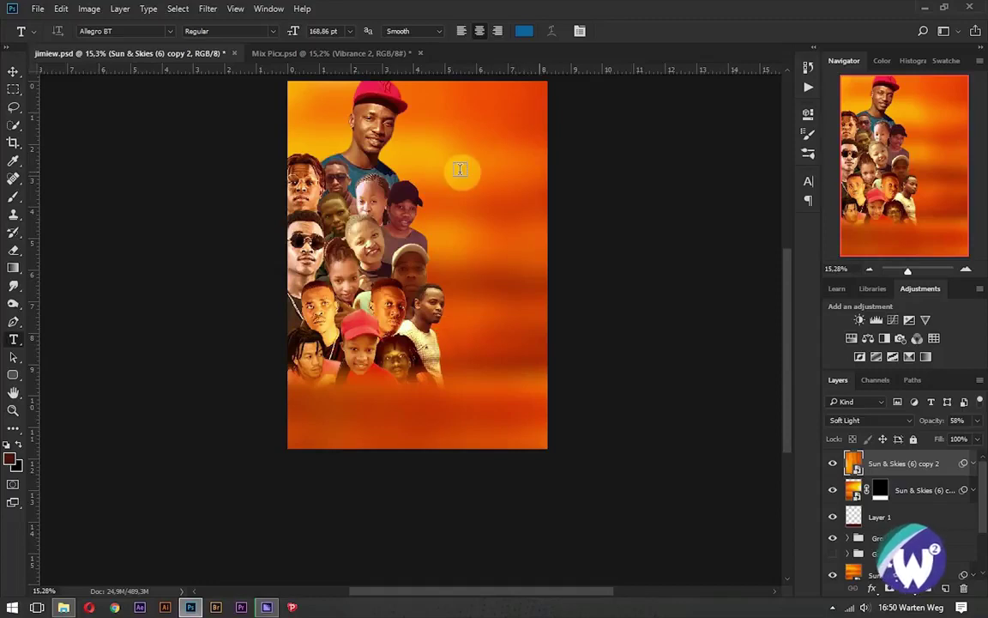
scroll(445, 236, "up", 1)
scroll(431, 220, "up", 2)
left_click_drag(423, 199, 598, 384)
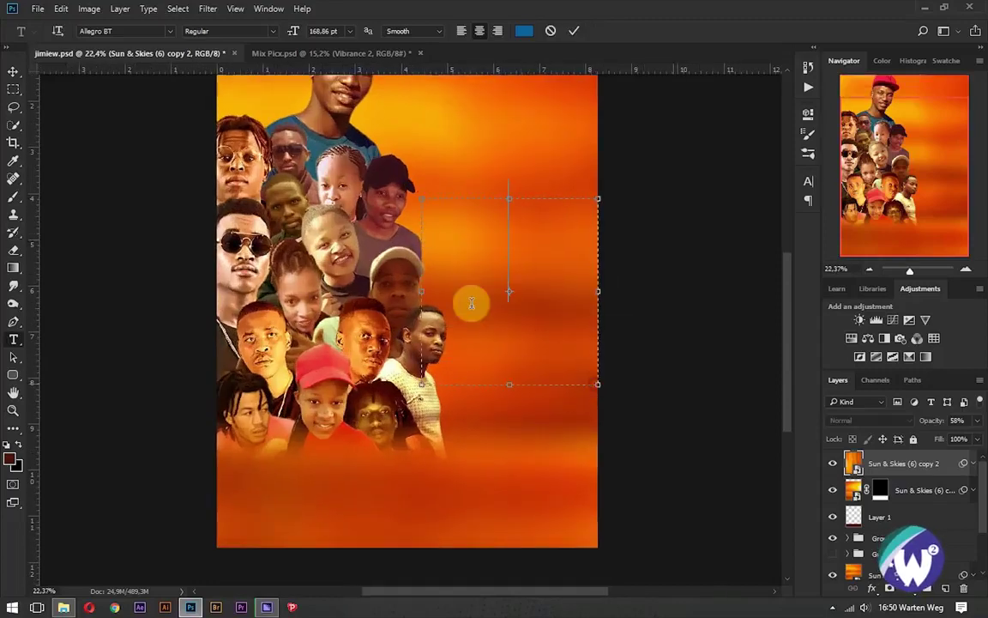
left_click(349, 32)
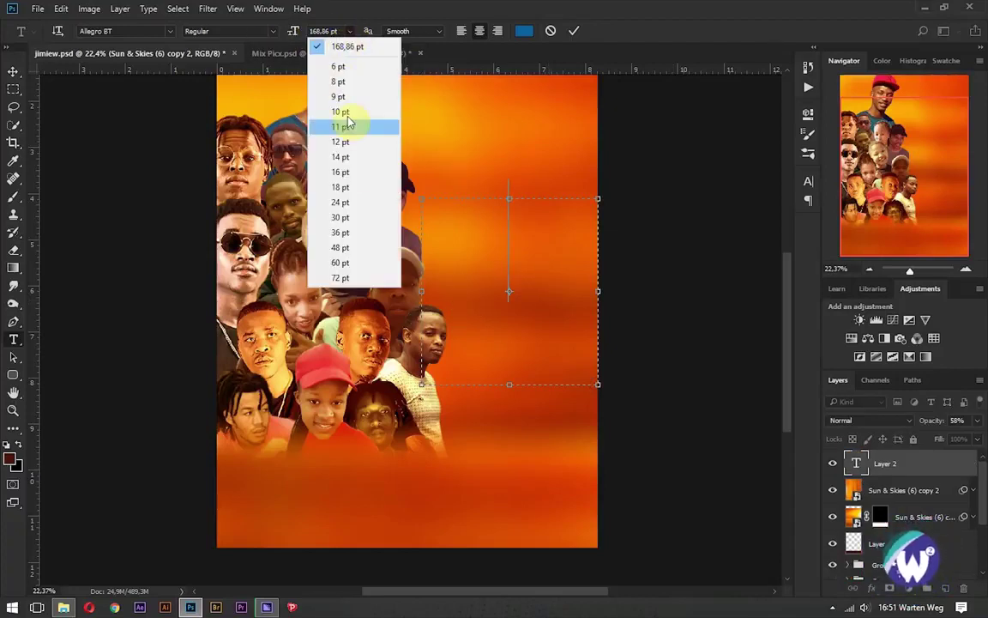
left_click(342, 188)
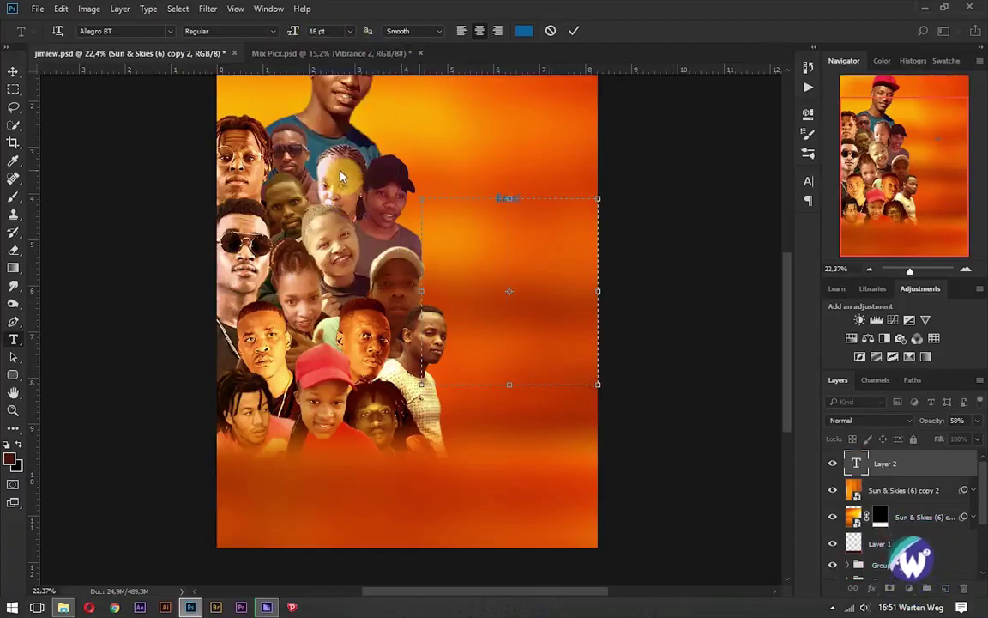
type("- Zenzo")
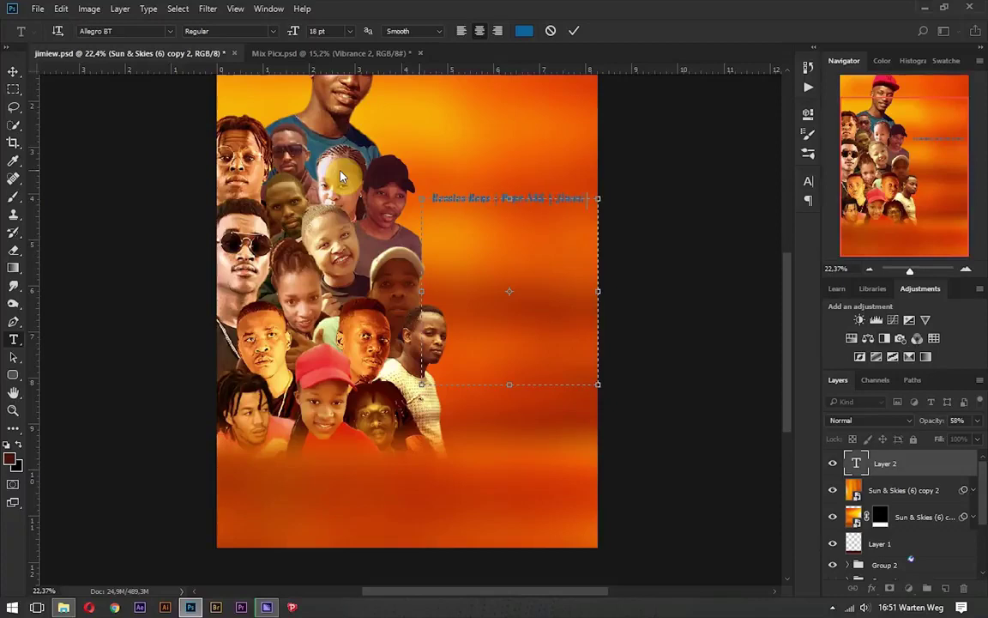
type("de.MG | Distruction Haps | Nsanaana ")
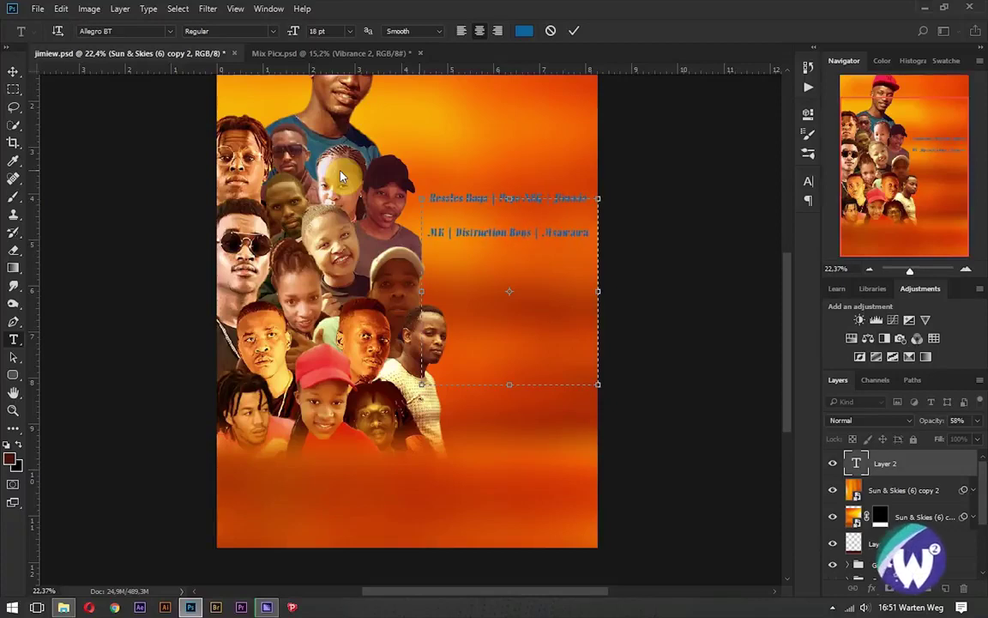
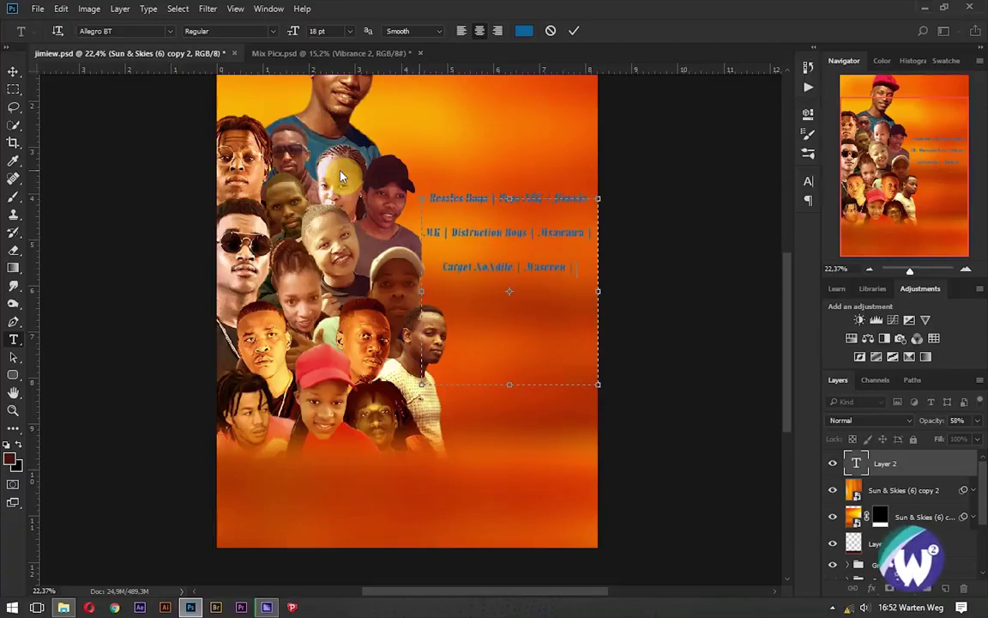
type("Bless E")
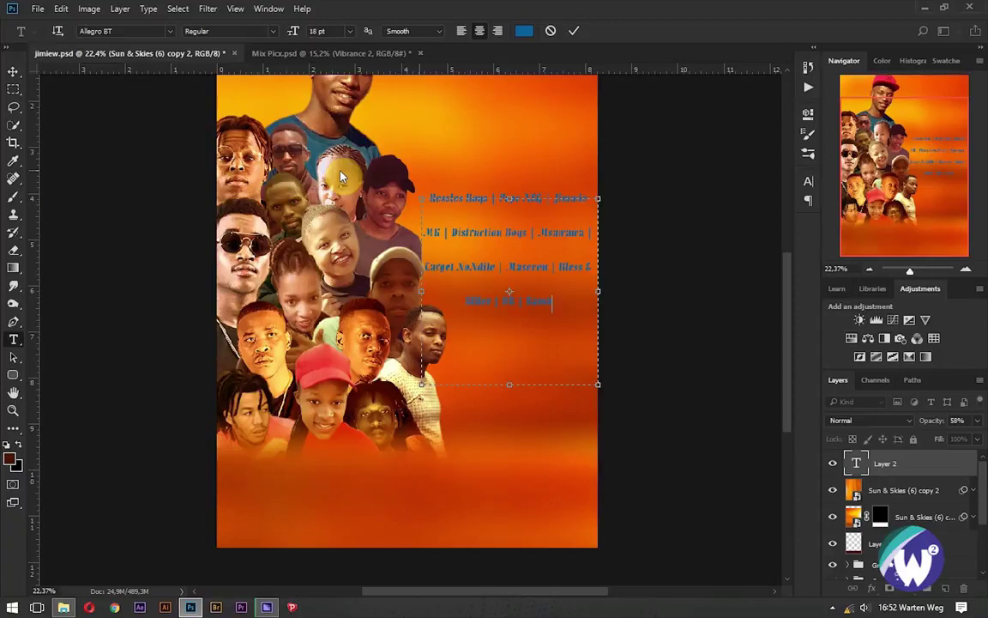
type(" | K")
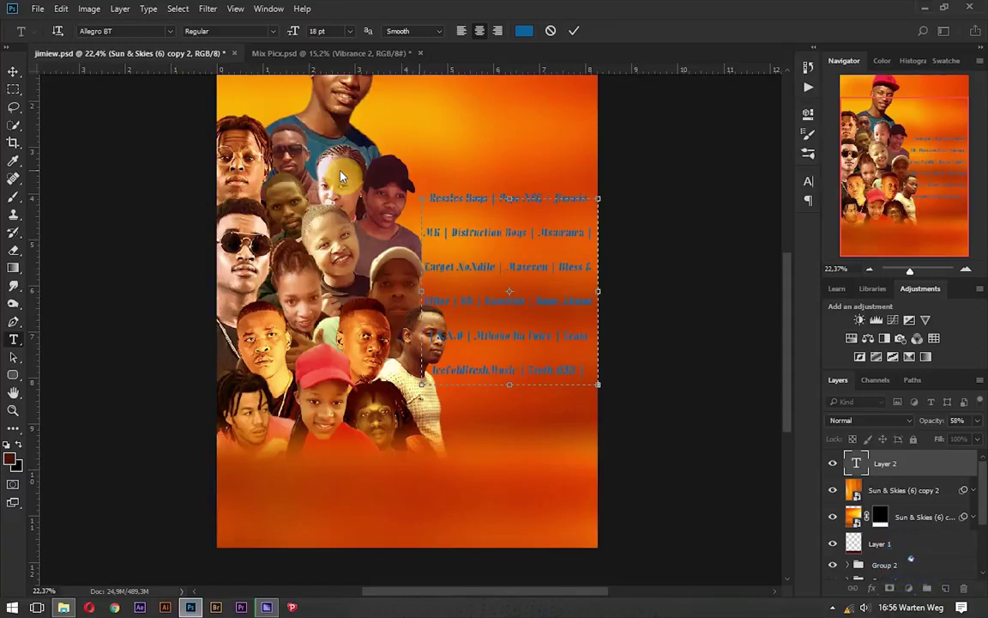
key("ctrl+Return")
Make the artist-names text white
left_click(524, 31)
left_click_drag(635, 410, 803, 527)
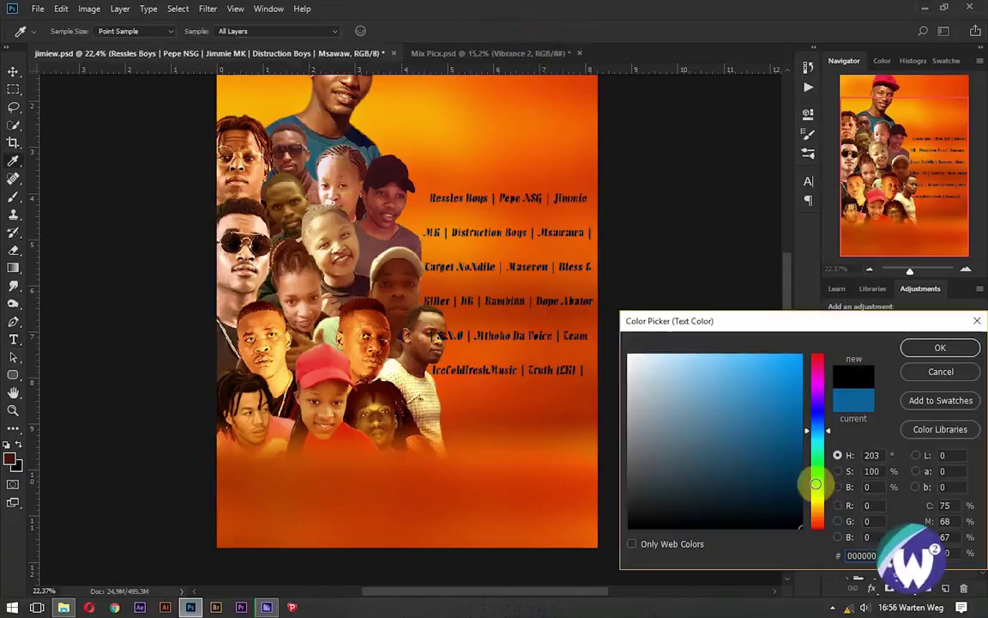
left_click_drag(734, 435, 615, 320)
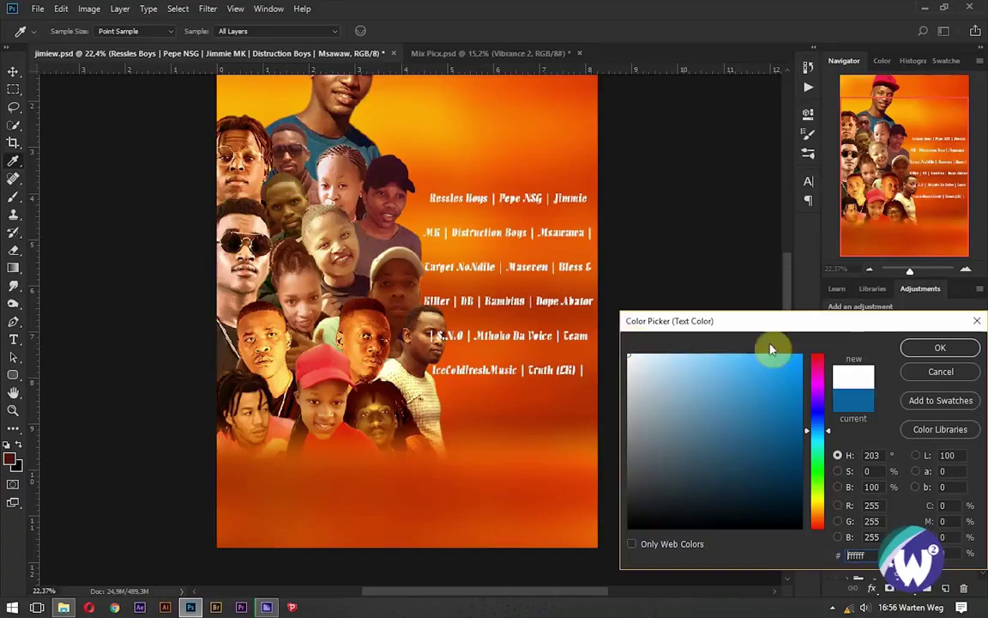
left_click(940, 347)
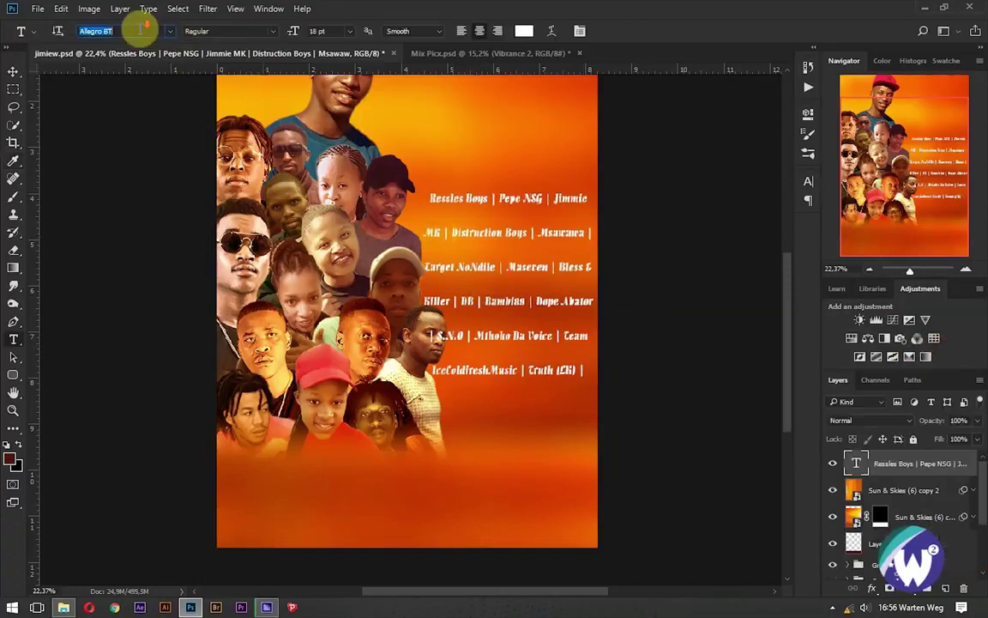
Preview fonts on the names until Arial Rounded MT Bold is applied
scroll(140, 31, "down", 1)
scroll(142, 31, "down", 1)
scroll(146, 31, "down", 1)
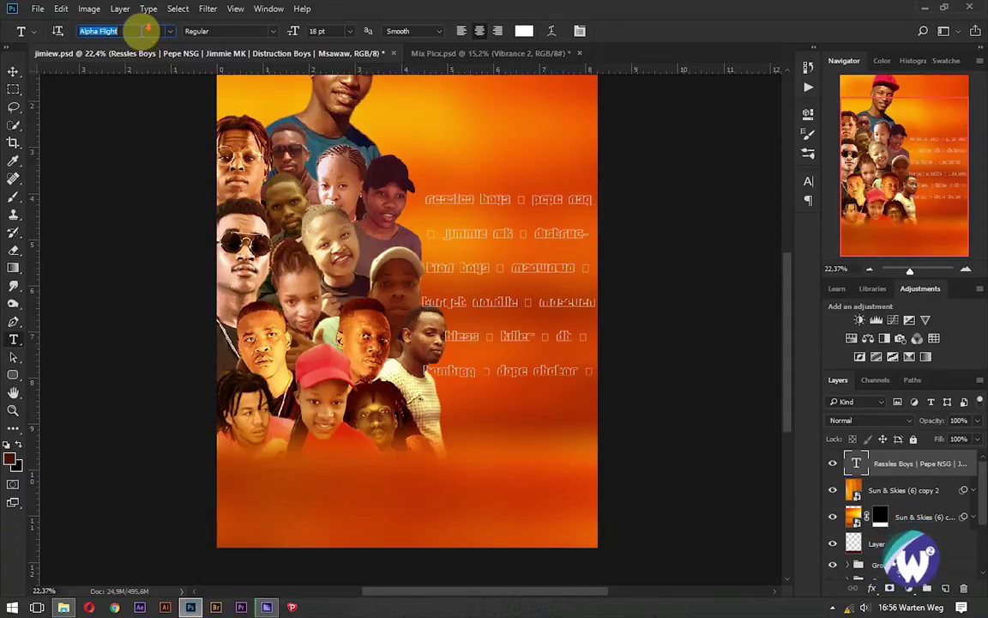
scroll(146, 31, "down", 1)
scroll(146, 31, "down", 1)
scroll(146, 31, "down", 1)
scroll(142, 30, "down", 1)
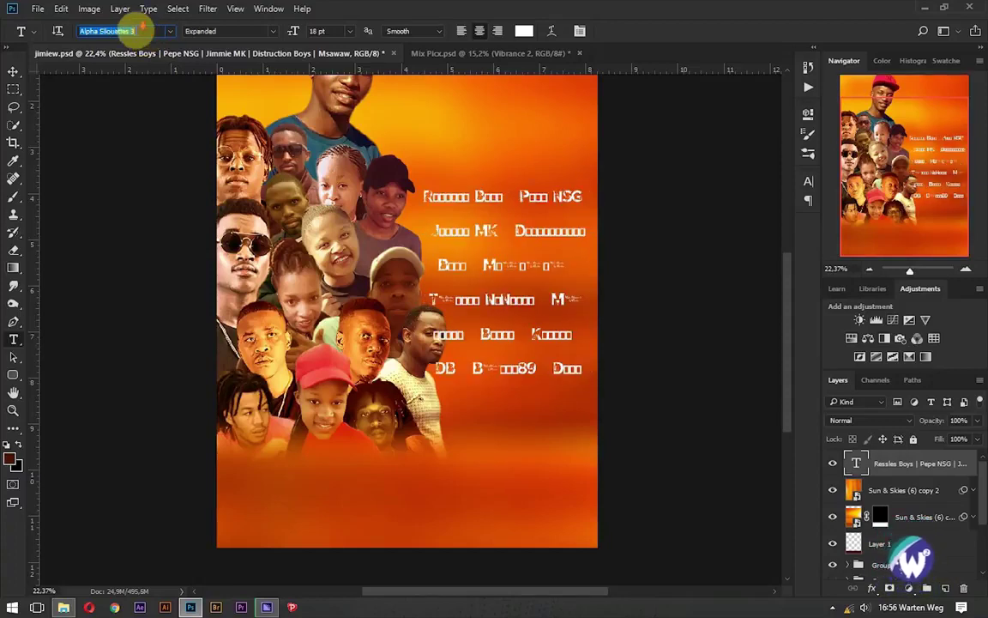
scroll(143, 30, "down", 1)
scroll(142, 30, "down", 1)
scroll(143, 31, "down", 1)
scroll(143, 31, "down", 1)
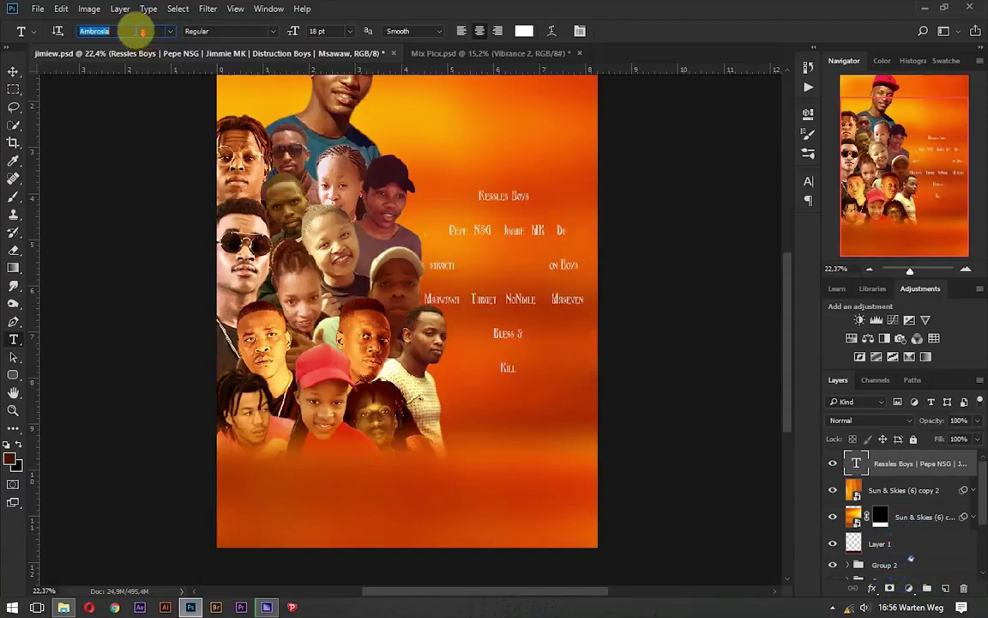
scroll(139, 31, "down", 1)
scroll(137, 31, "down", 1)
scroll(135, 33, "down", 1)
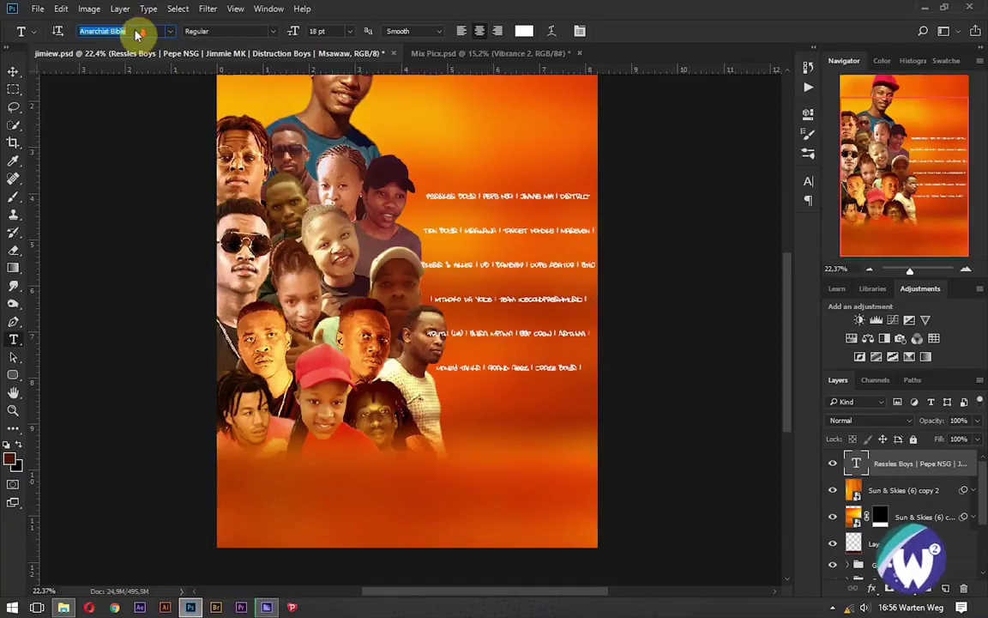
scroll(136, 32, "down", 2)
scroll(142, 32, "down", 1)
scroll(141, 32, "down", 1)
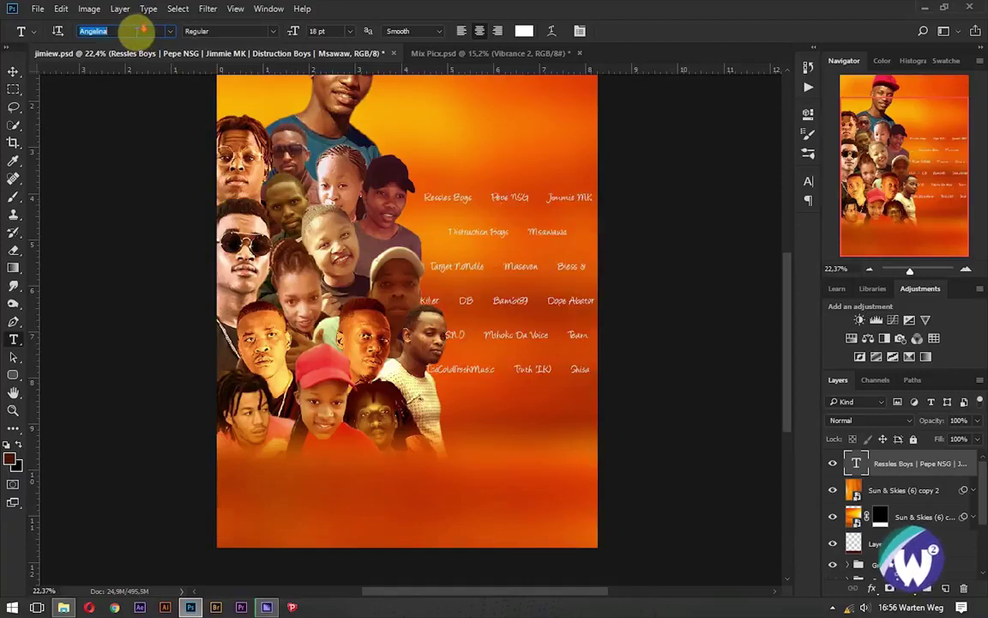
scroll(137, 35, "down", 1)
scroll(136, 37, "down", 1)
scroll(135, 37, "down", 1)
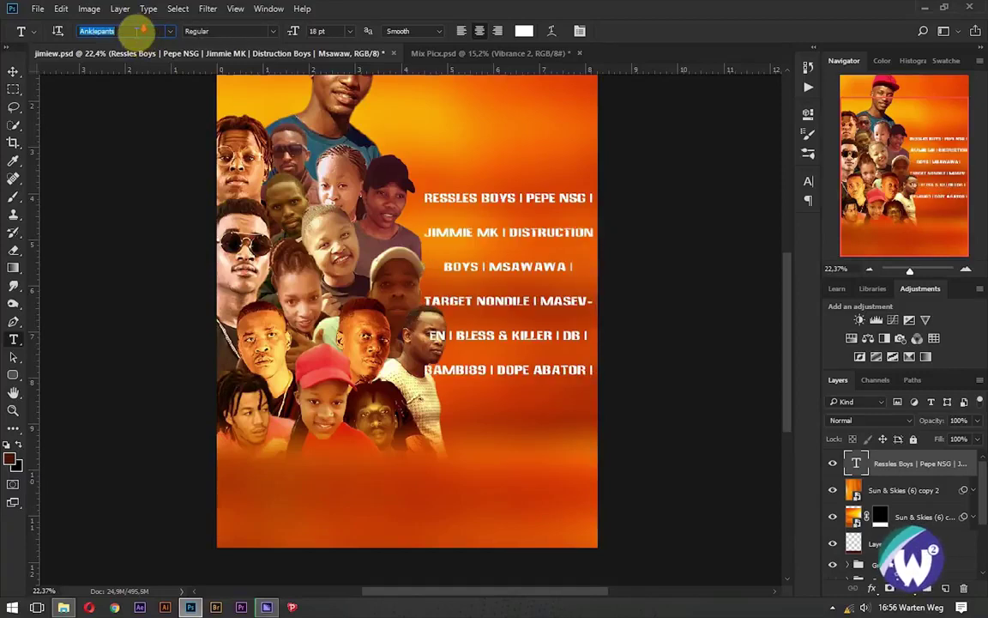
scroll(140, 32, "down", 1)
scroll(139, 34, "down", 1)
scroll(137, 36, "down", 1)
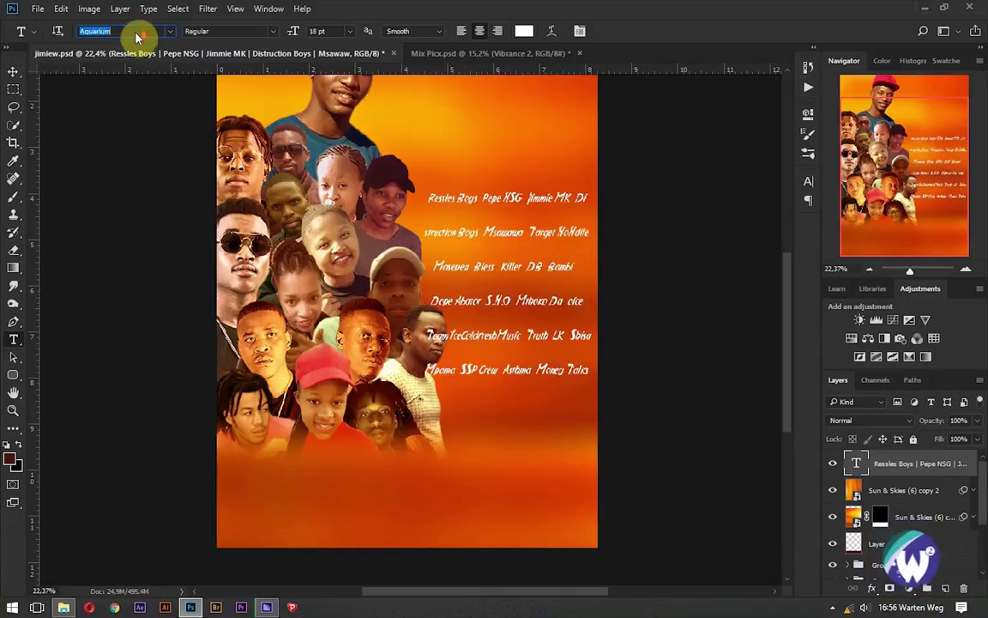
scroll(139, 35, "down", 1)
scroll(136, 37, "down", 1)
scroll(136, 37, "down", 1)
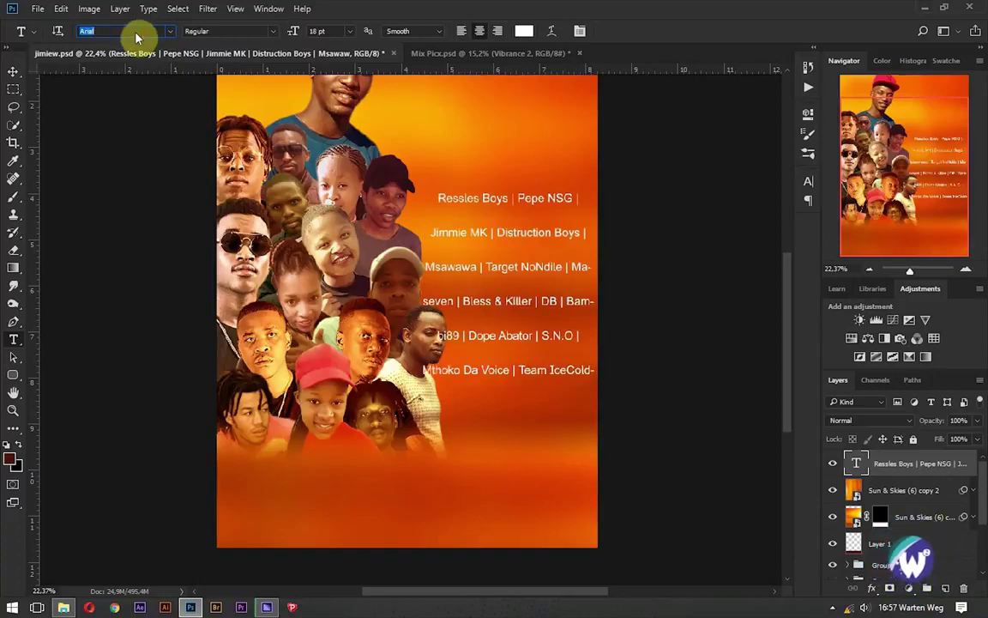
scroll(139, 34, "down", 2)
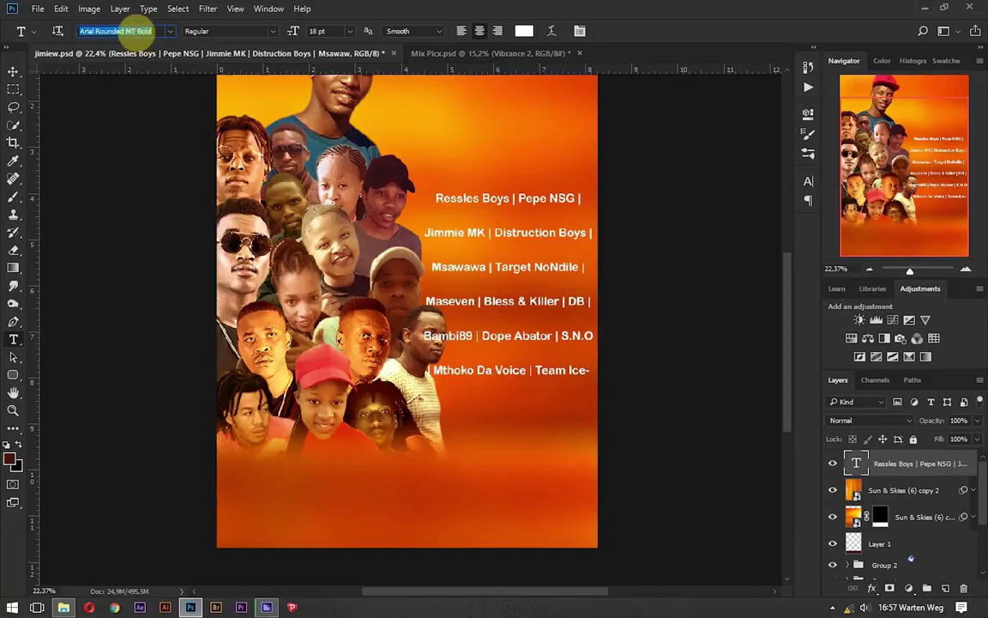
Apply small caps to the names and tighten their leading to 29.67 pt
left_click(809, 181)
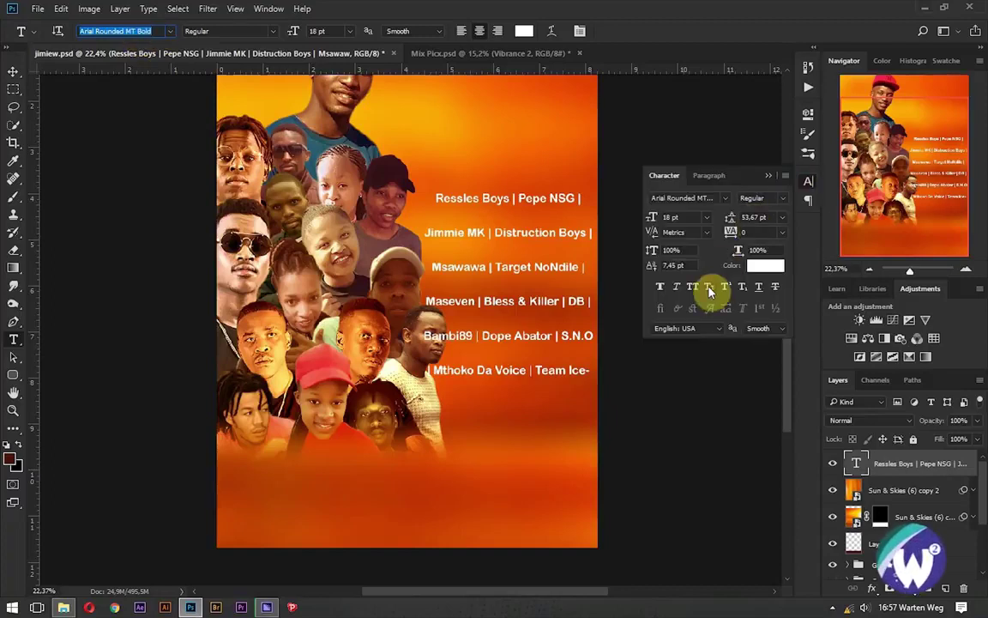
left_click(708, 288)
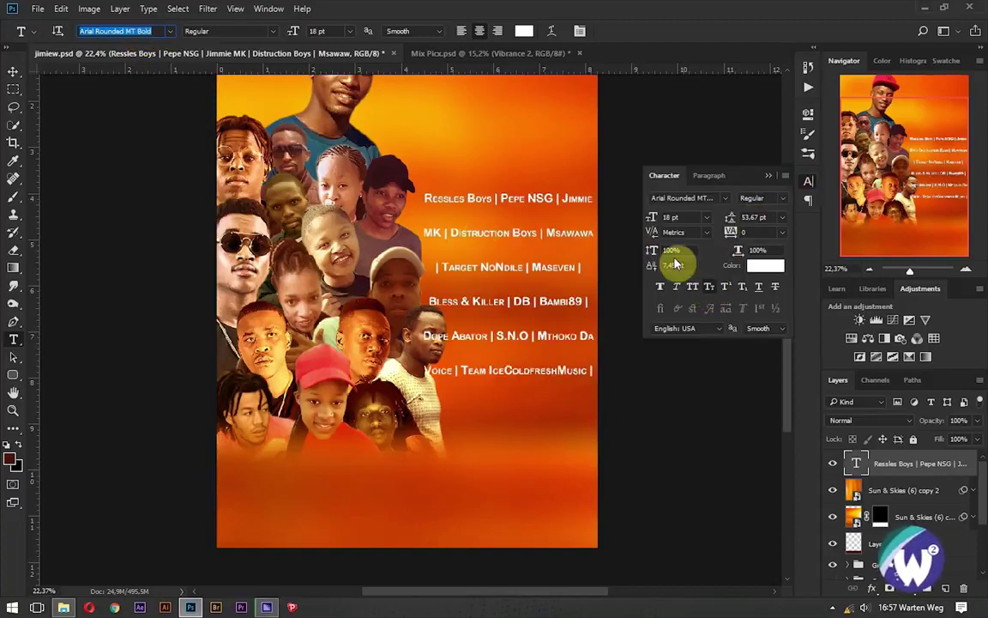
left_click_drag(729, 221, 721, 220)
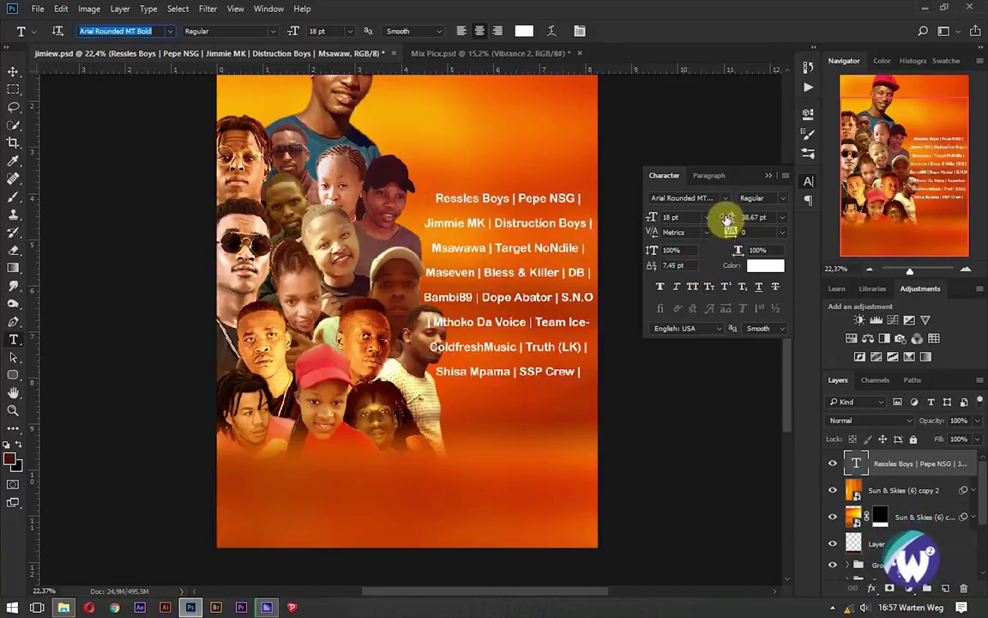
left_click_drag(727, 220, 655, 221)
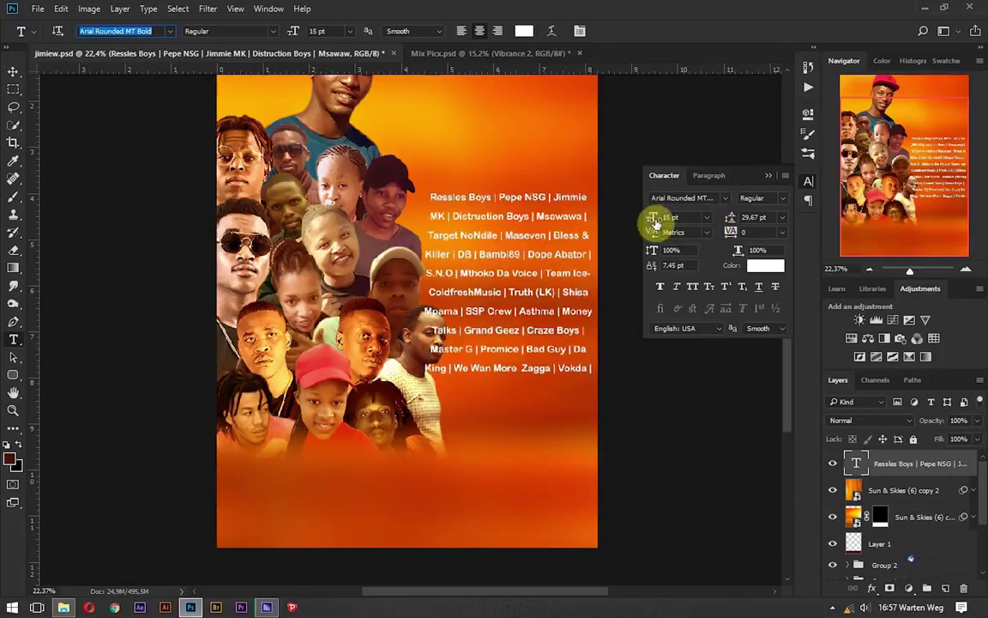
left_click(13, 338)
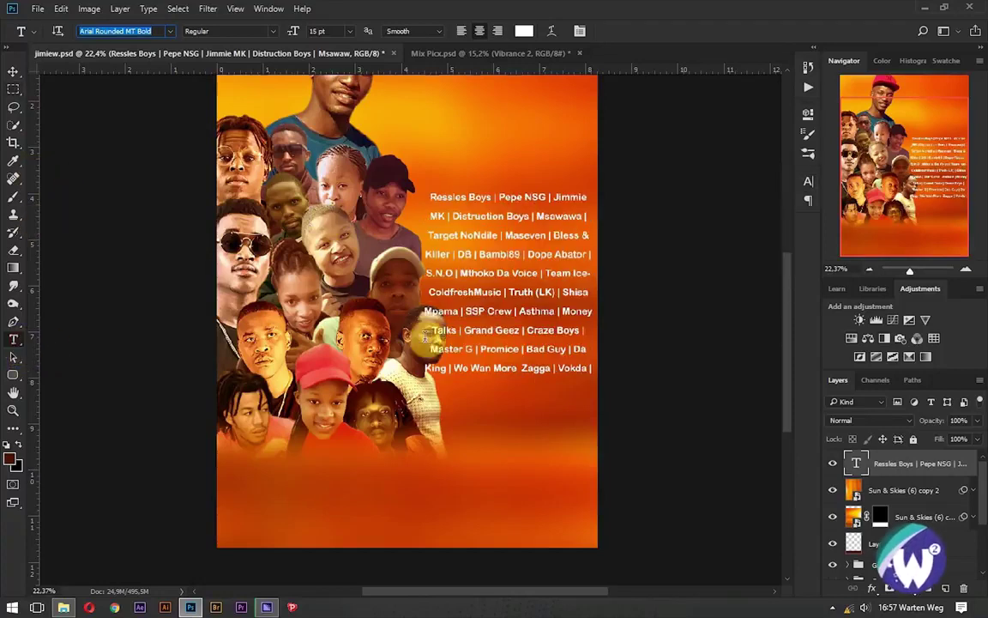
left_click(447, 290)
Widen the names text box, move it below the faces, and set 12 pt
left_click_drag(423, 294, 348, 292)
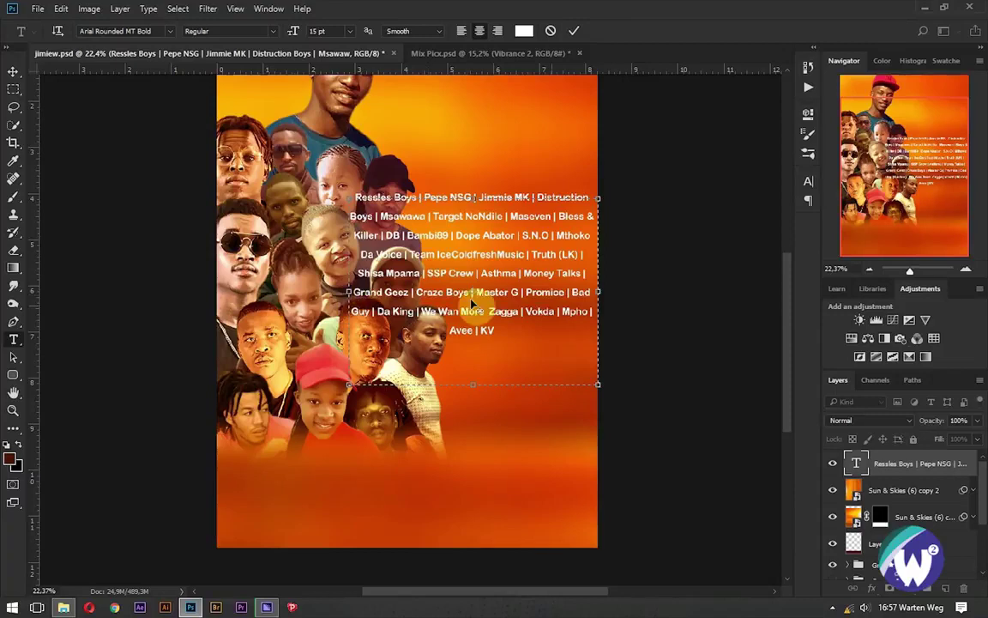
left_click_drag(489, 415, 427, 495)
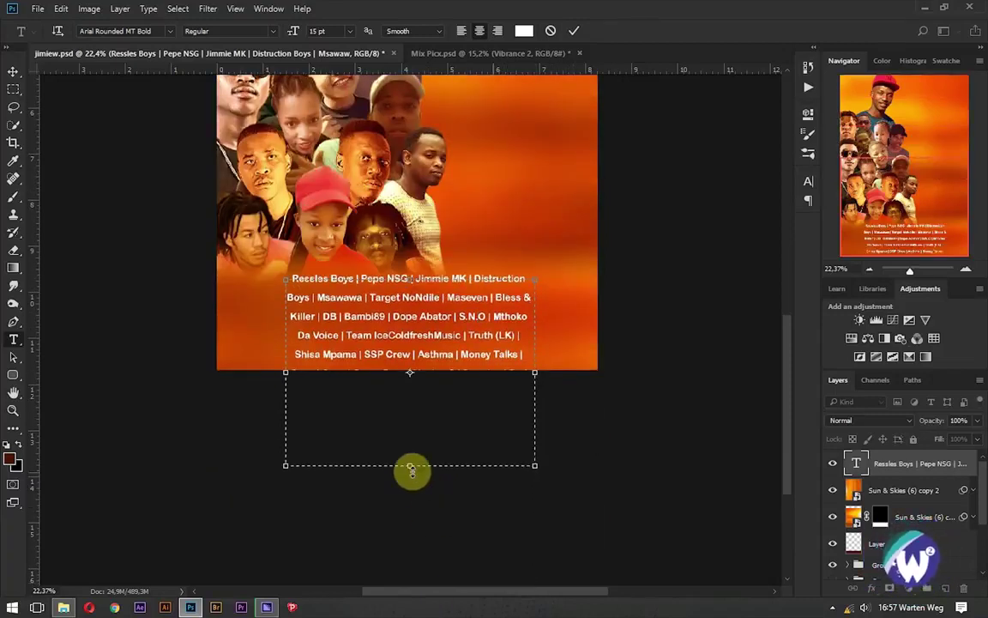
left_click_drag(410, 466, 410, 409)
left_click_drag(533, 359, 592, 335)
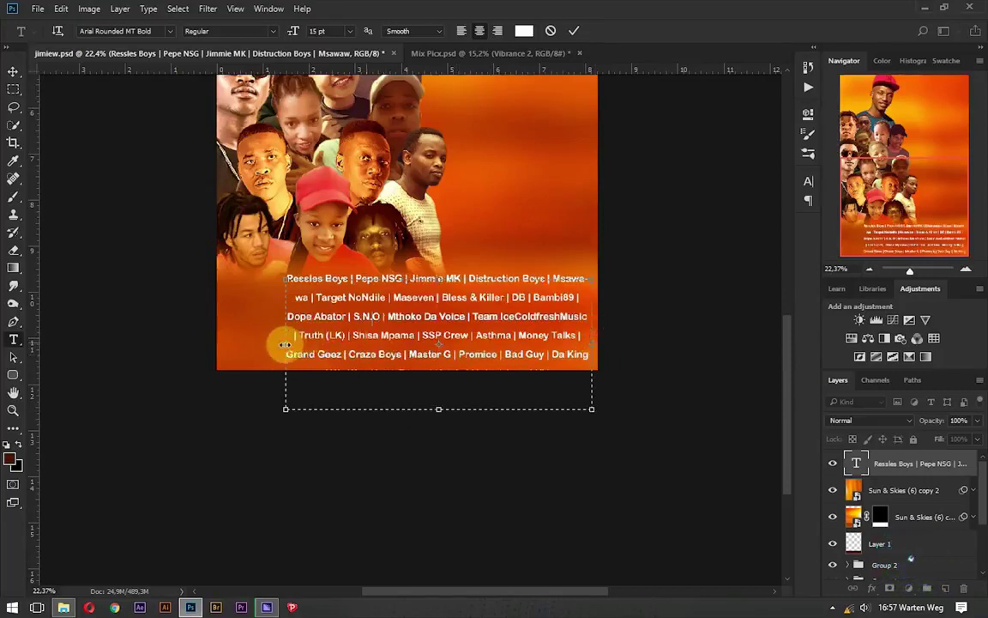
left_click_drag(285, 345, 224, 343)
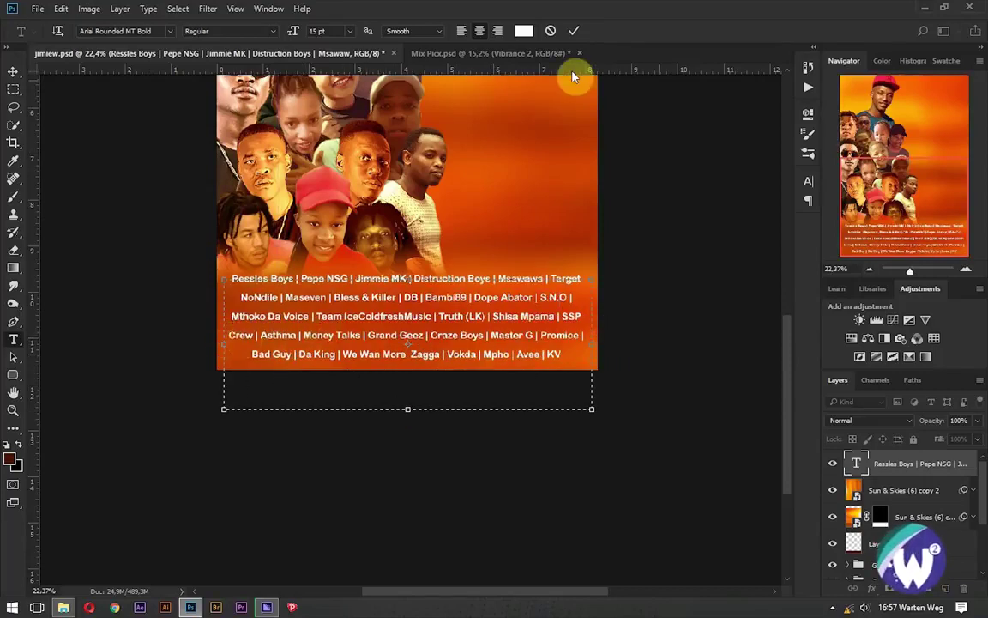
left_click(575, 31)
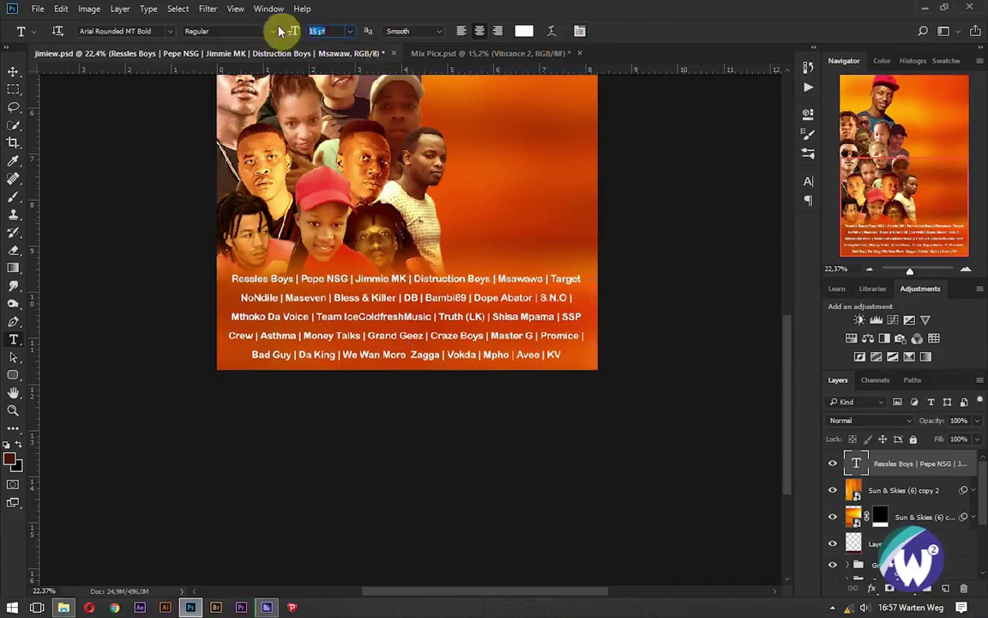
left_click(330, 31)
type("12")
key("Return")
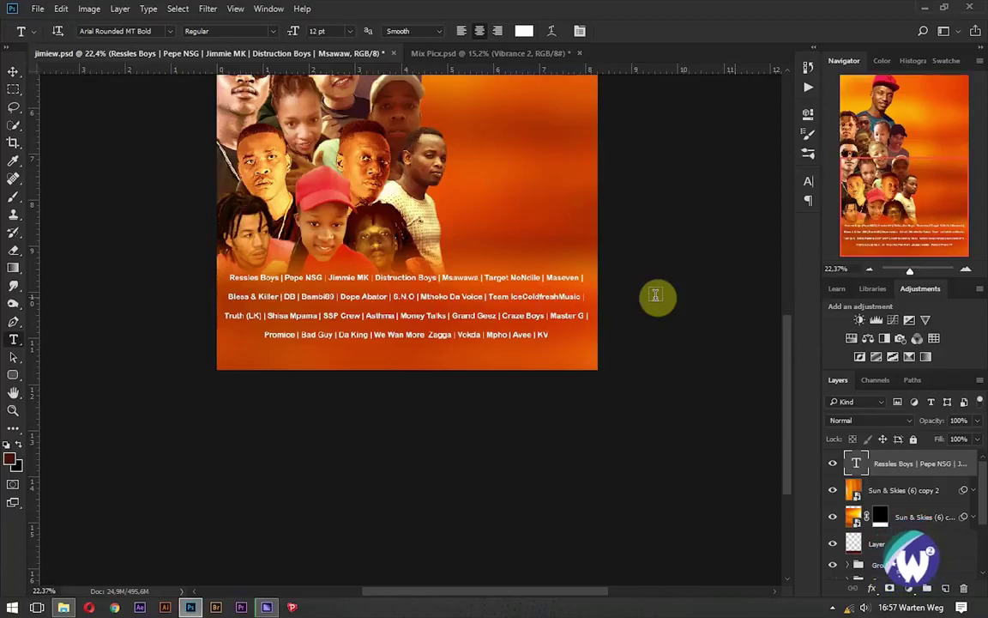
scroll(439, 358, "up", 3)
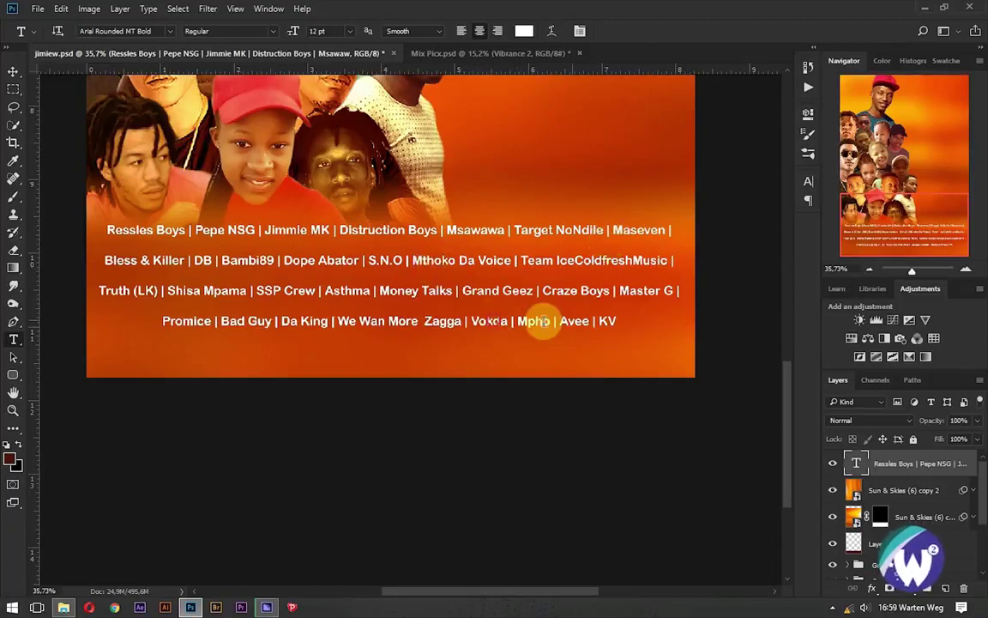
Switch the names block to the As seen on TV font
left_click(133, 31)
scroll(133, 31, "down", 1)
scroll(133, 31, "down", 1)
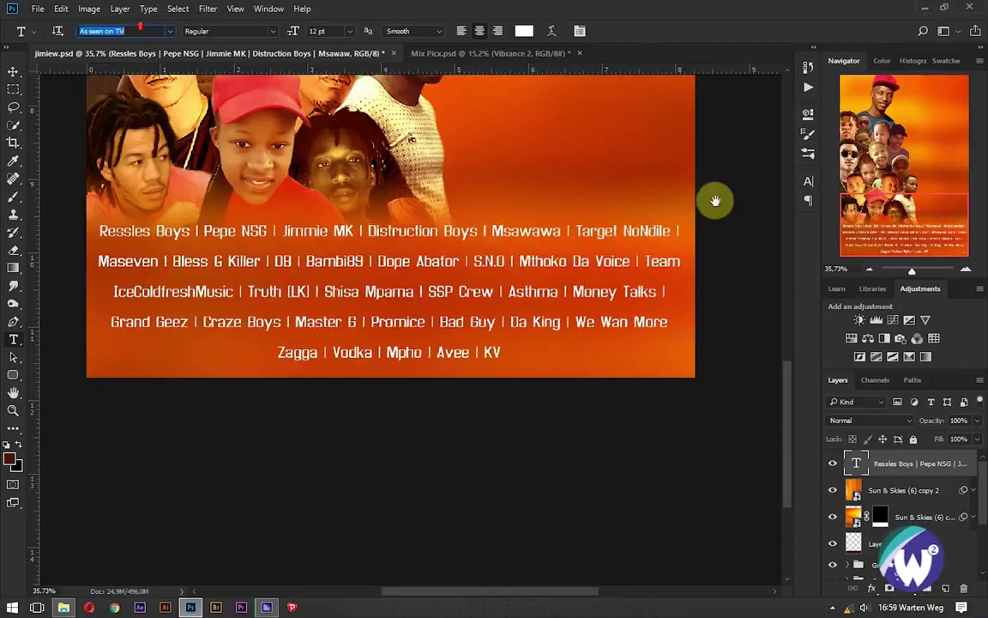
left_click(809, 181)
left_click(523, 31)
key("Escape")
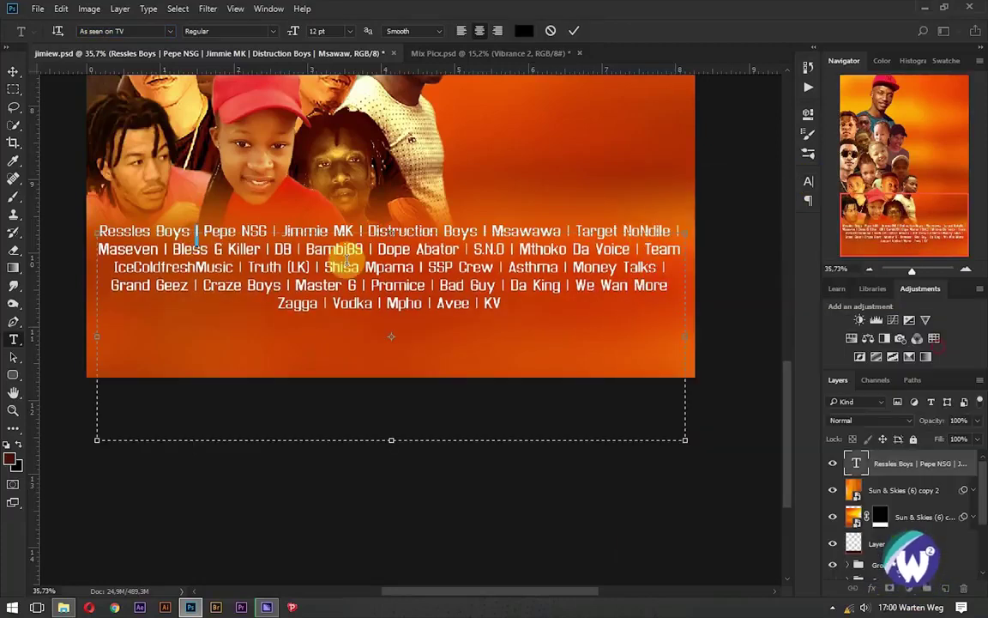
left_click(16, 465)
key("Escape")
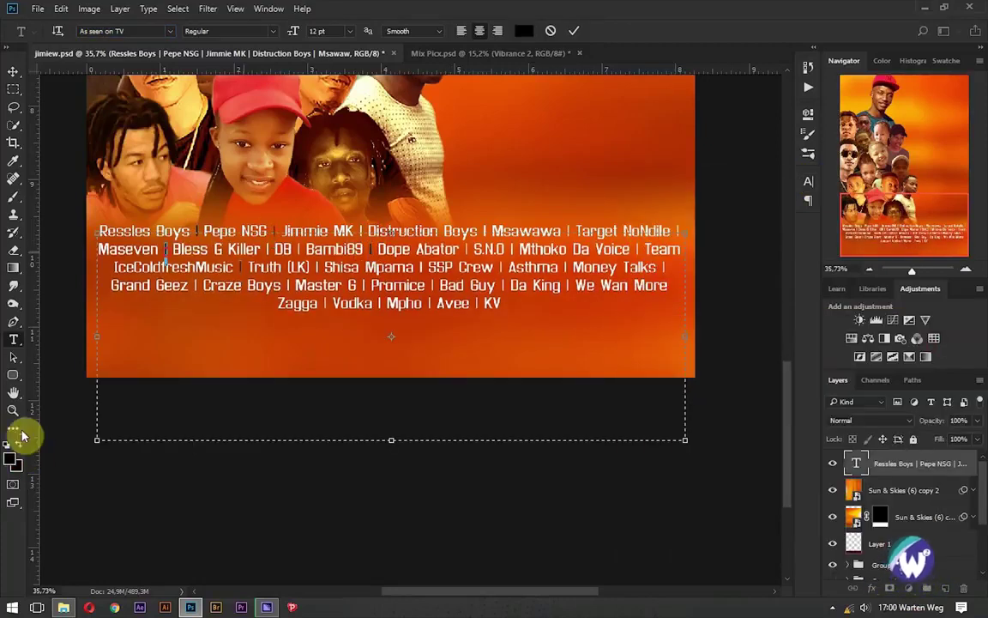
Recolour the bar separators and the Mpama–Master 6 text black, then commit
key("Right")
key("Right")
key("Right")
key("Right")
key("Right")
key("Right")
key("Right")
key("Right")
key("Right")
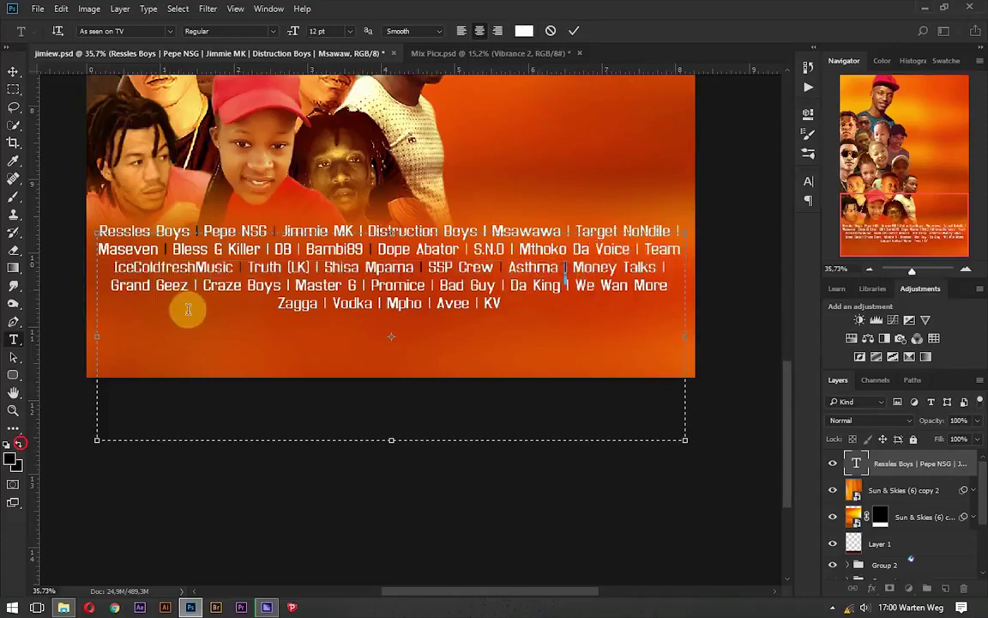
left_click_drag(427, 304, 436, 304)
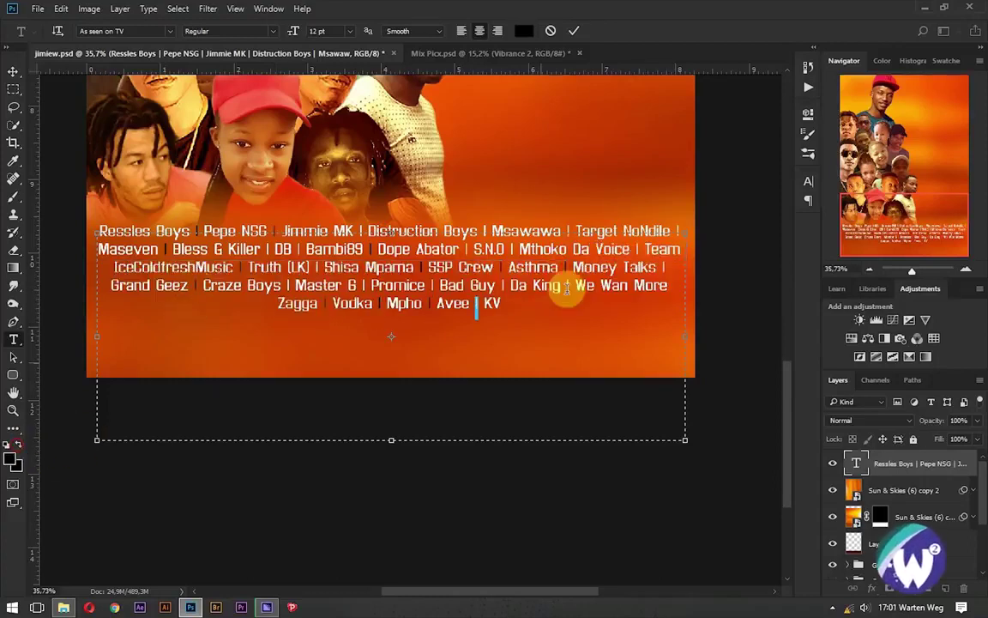
left_click_drag(362, 267, 367, 286)
left_click(7, 444)
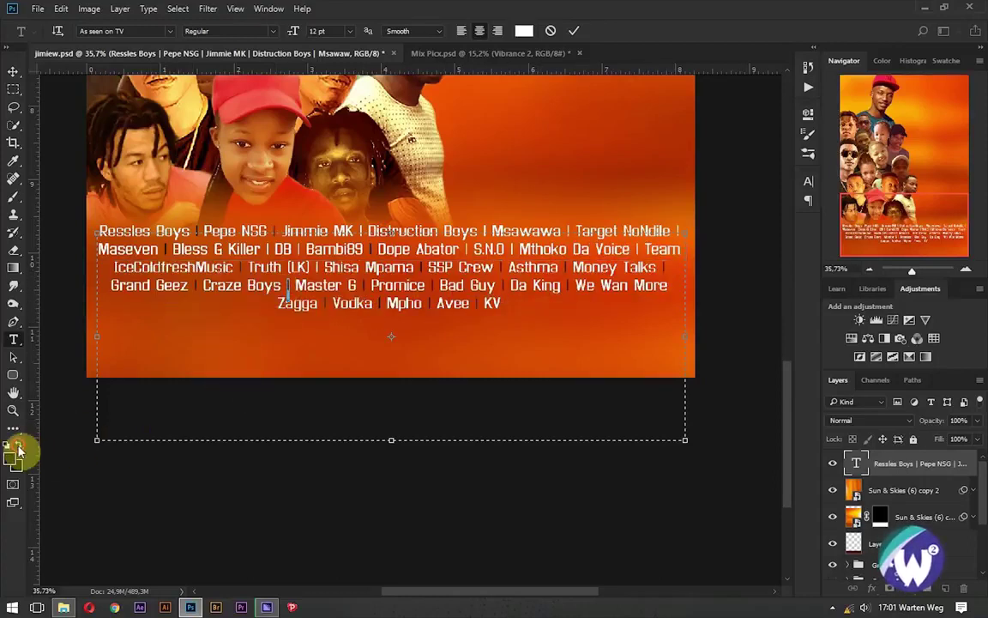
left_click_drag(361, 228, 367, 228)
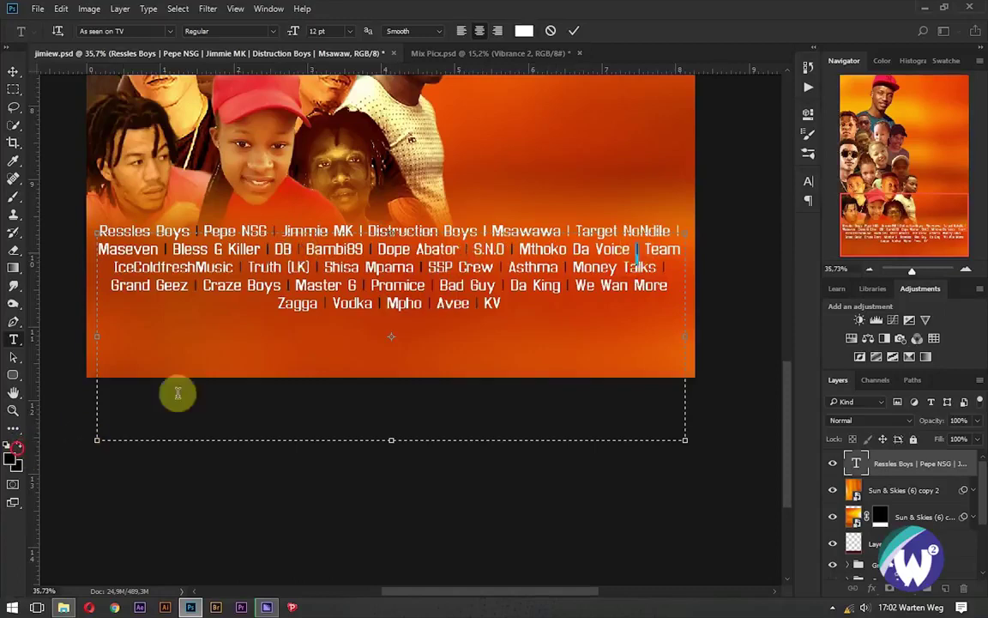
left_click(19, 444)
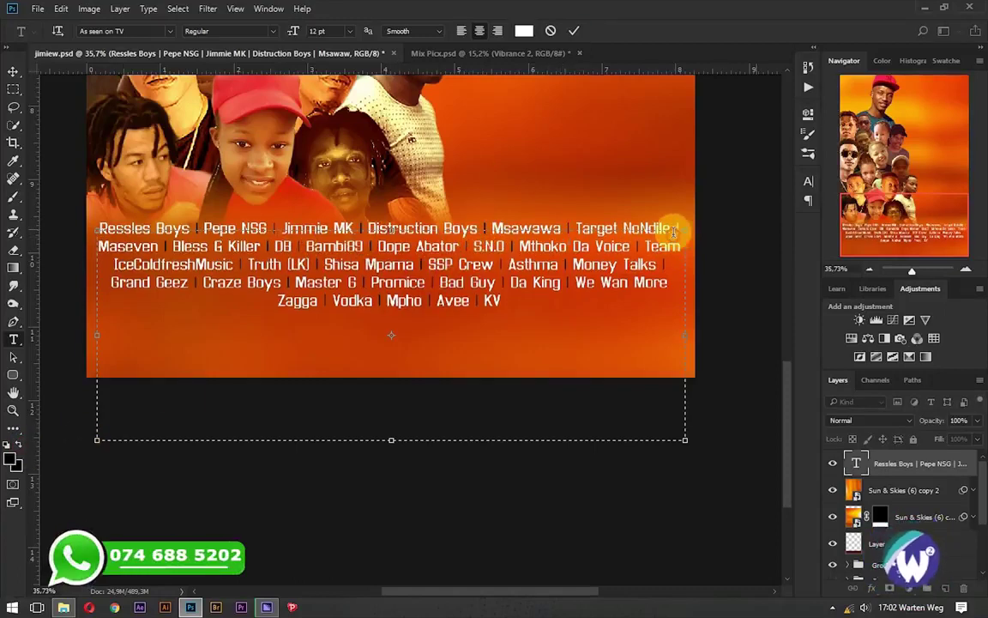
left_click(574, 32)
Move the names block lower on the poster
key("v")
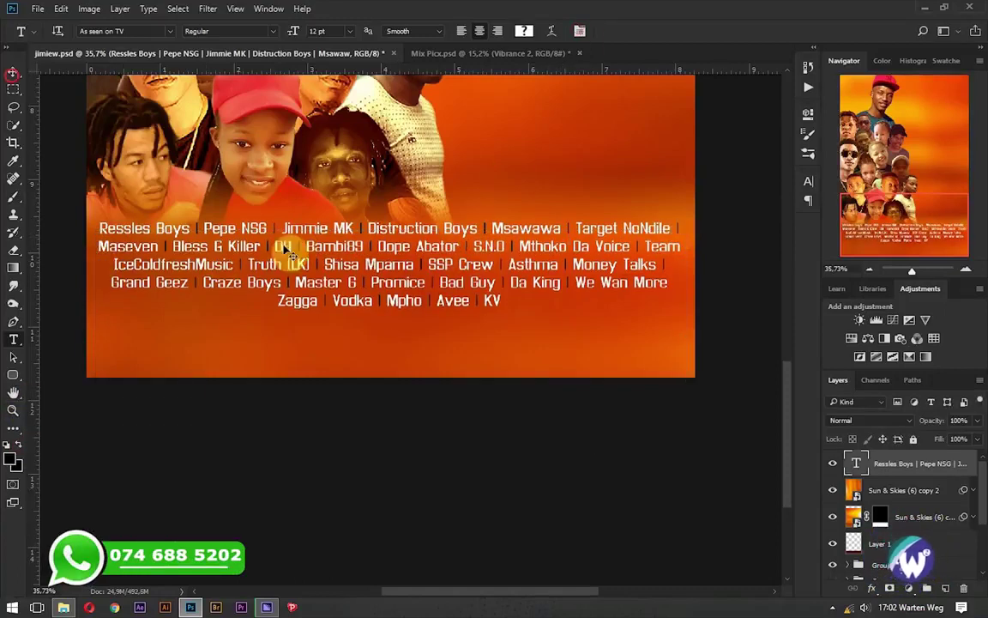
left_click_drag(377, 257, 382, 311)
scroll(474, 331, "down", 3)
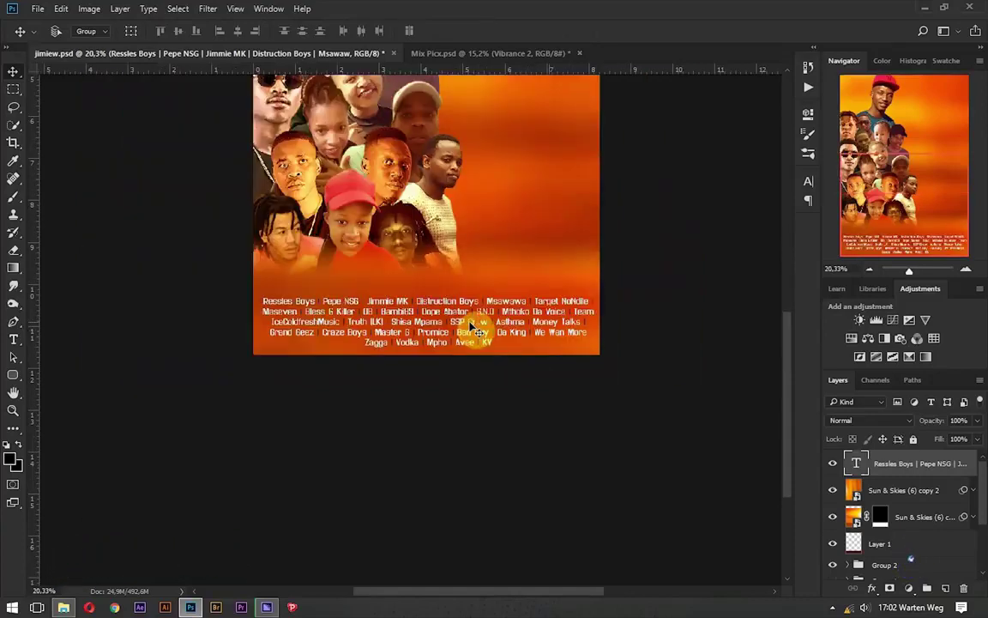
scroll(474, 331, "down", 2)
scroll(475, 331, "up", 3)
scroll(475, 331, "up", 2)
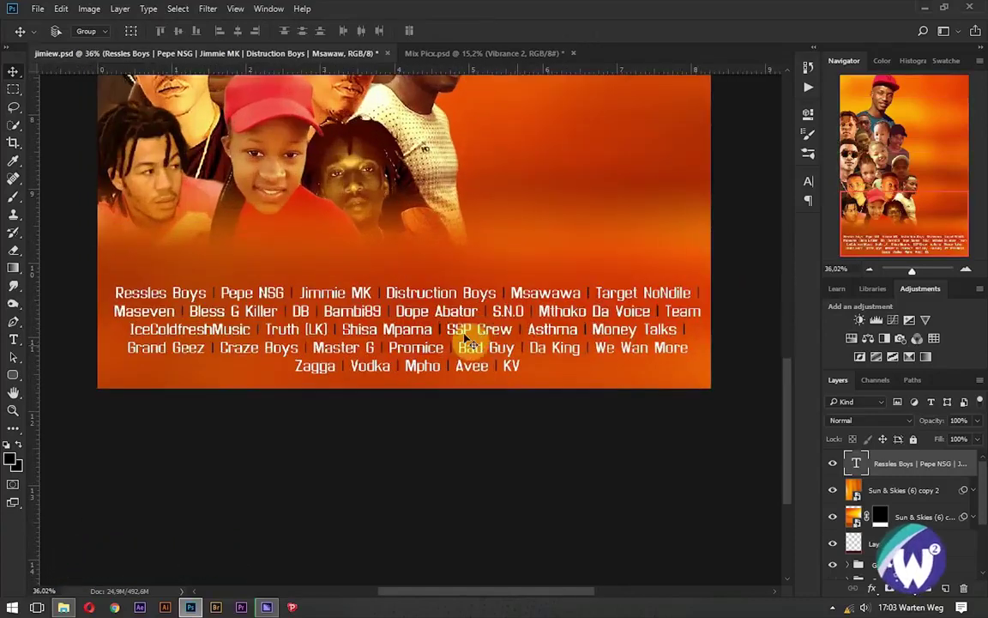
Nudge the names up and add the credits line 'Cphenza Da Deejay | Snichour | Ndatile | Soulmate | ect.'
left_click_drag(352, 311, 347, 273)
key("t")
left_click_drag(123, 363, 704, 381)
type("Cphenza Da Deejay | Snicheu")
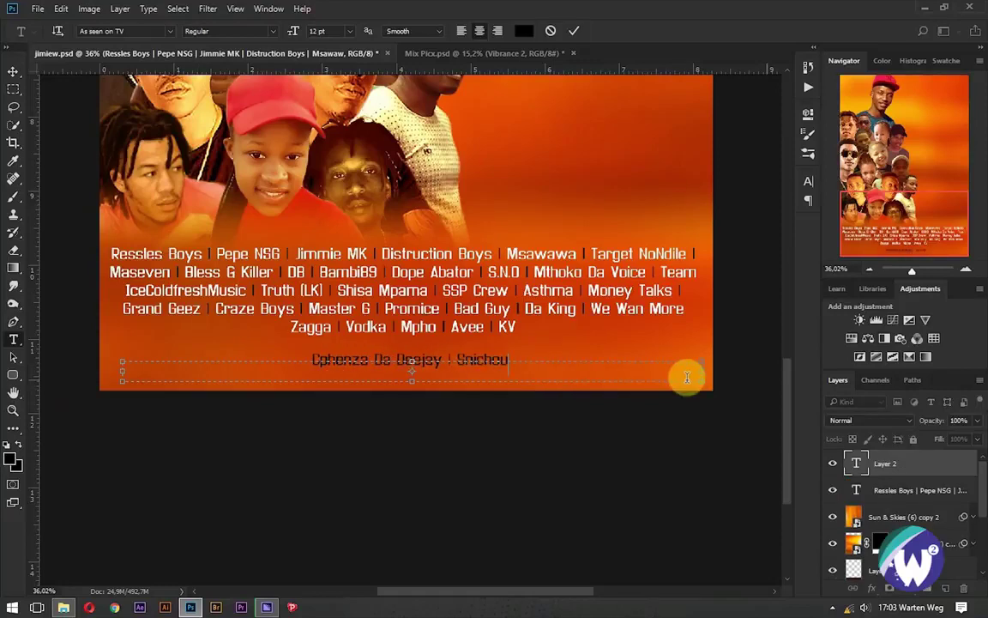
type("r | Ndalile | ")
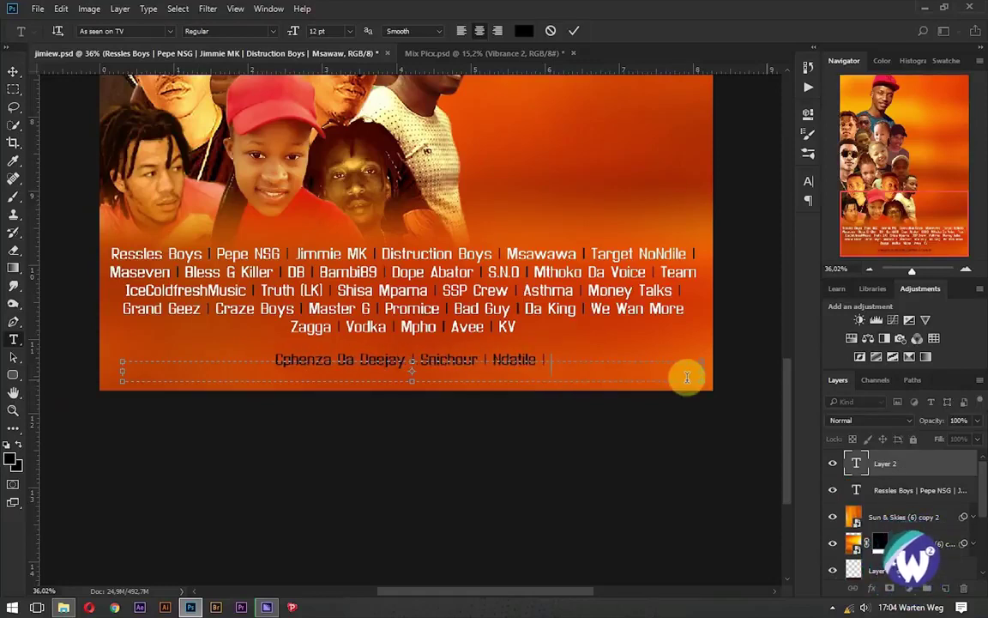
type("Soulmate s ect.")
left_click(574, 31)
Save the poster and move the credits line up to the poster's middle
key("ctrl+minus")
key("ctrl+minus")
key("ctrl+minus")
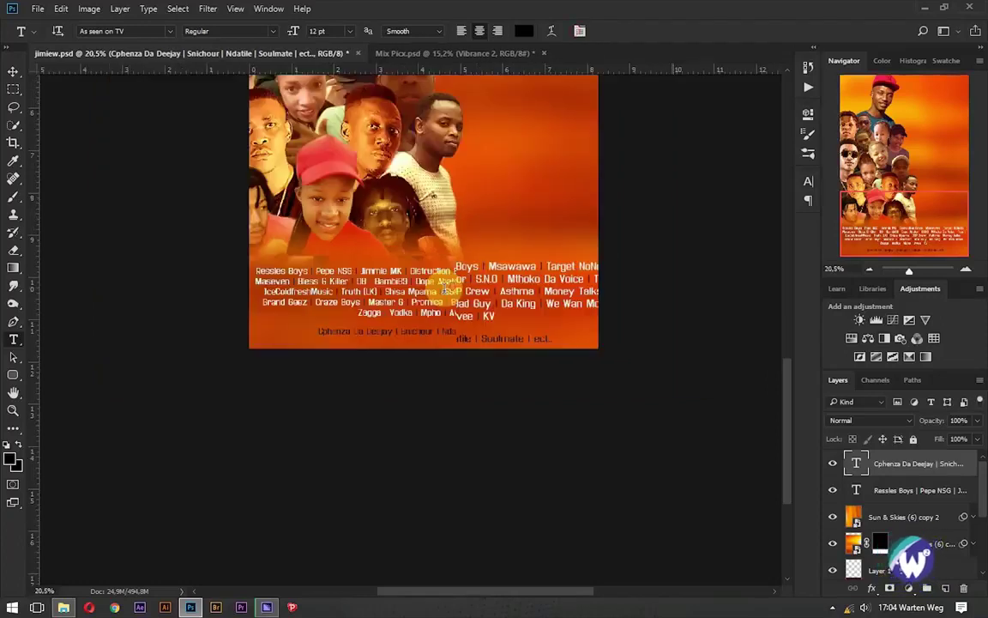
key("ctrl+s")
left_click_drag(400, 274, 422, 470)
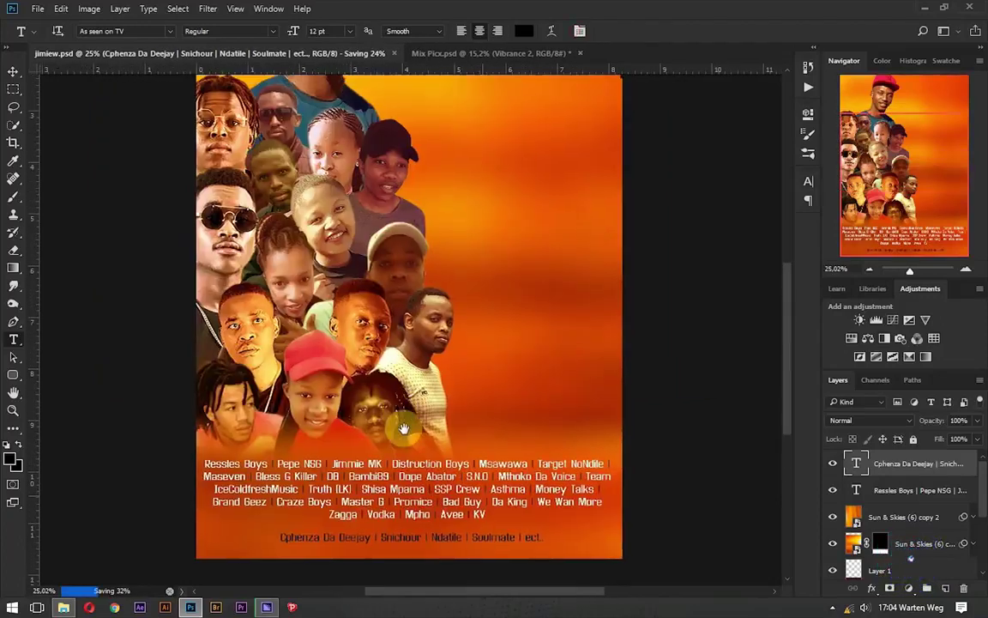
left_click(13, 71)
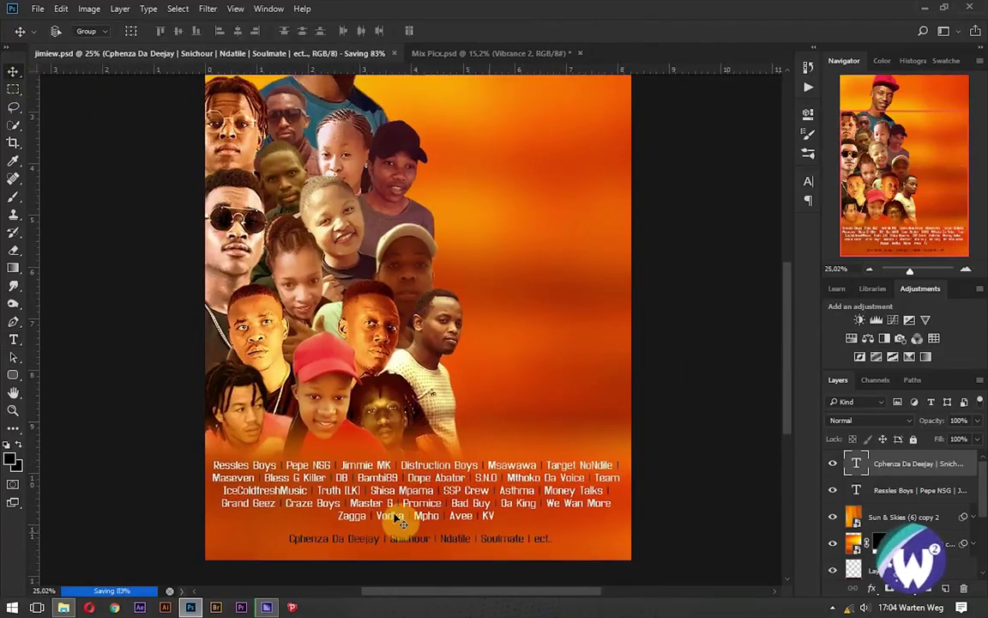
left_click_drag(429, 540, 508, 259)
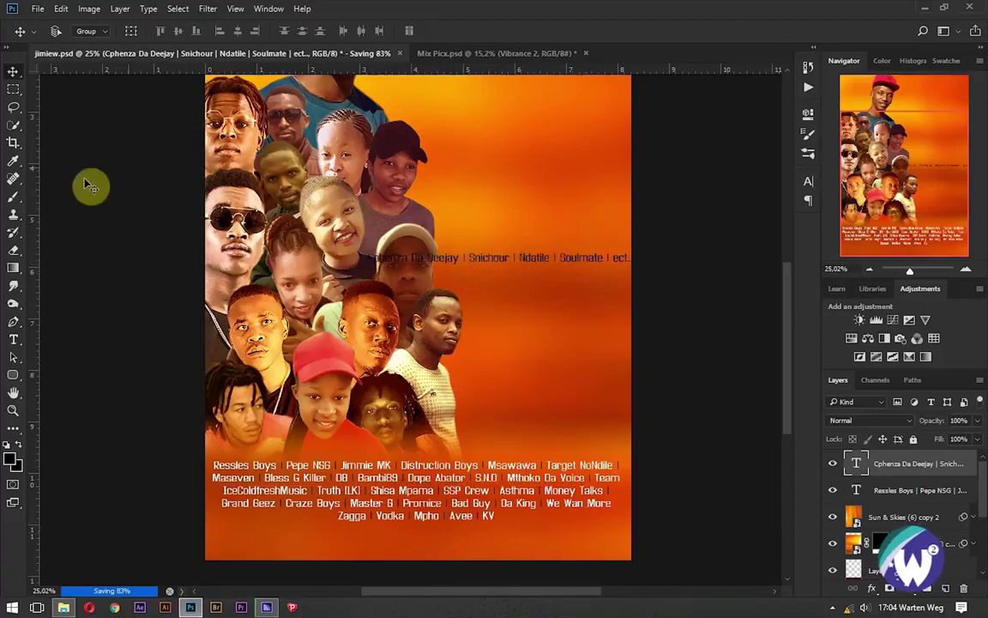
Break the credits onto a new line after 'Cphenza Da Deejay'
left_click(22, 341)
left_click(503, 257)
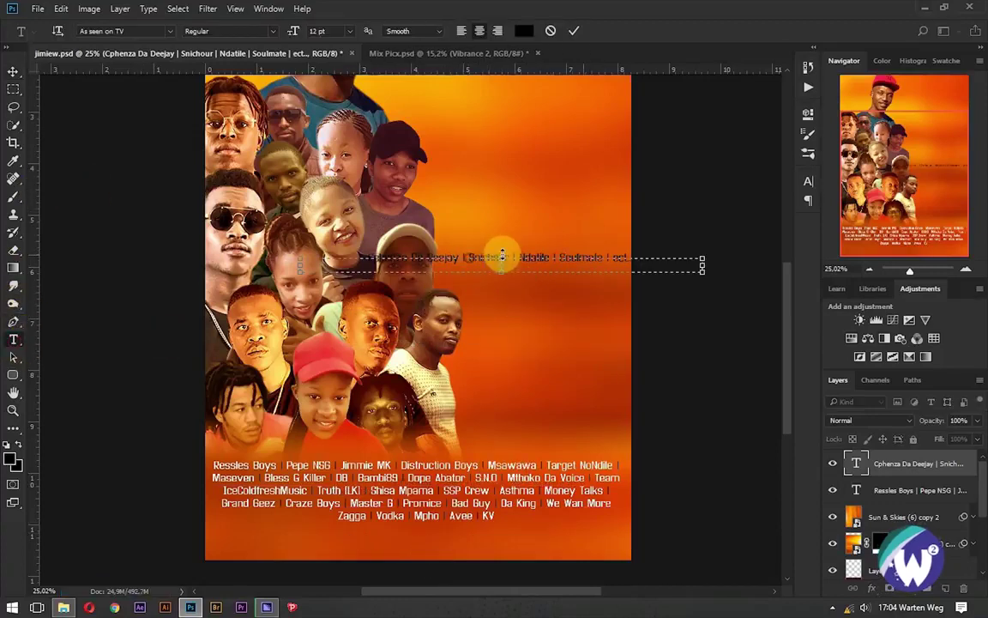
left_click(504, 258)
key("Return")
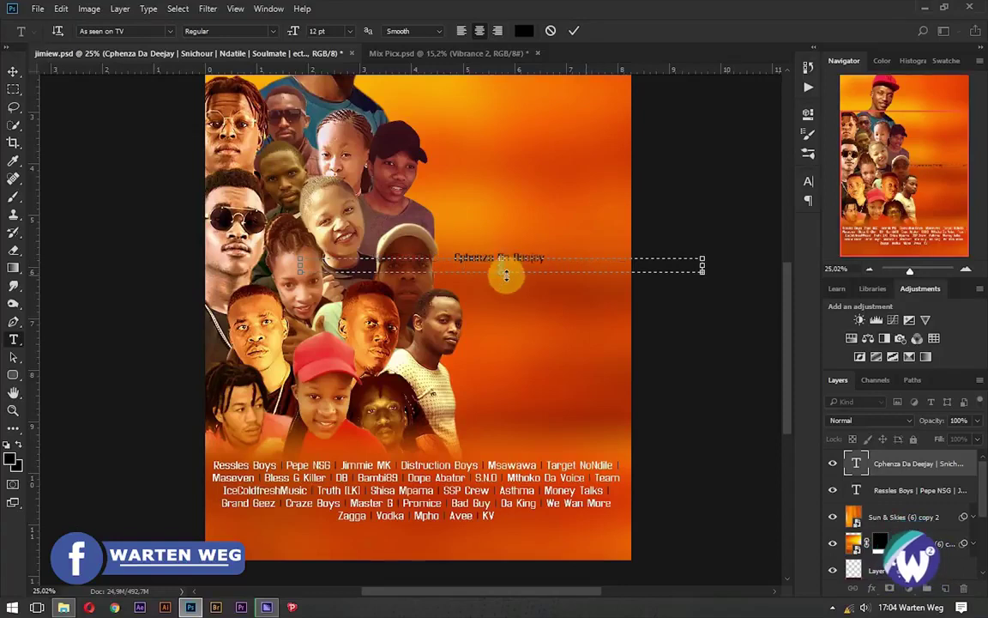
left_click(574, 31)
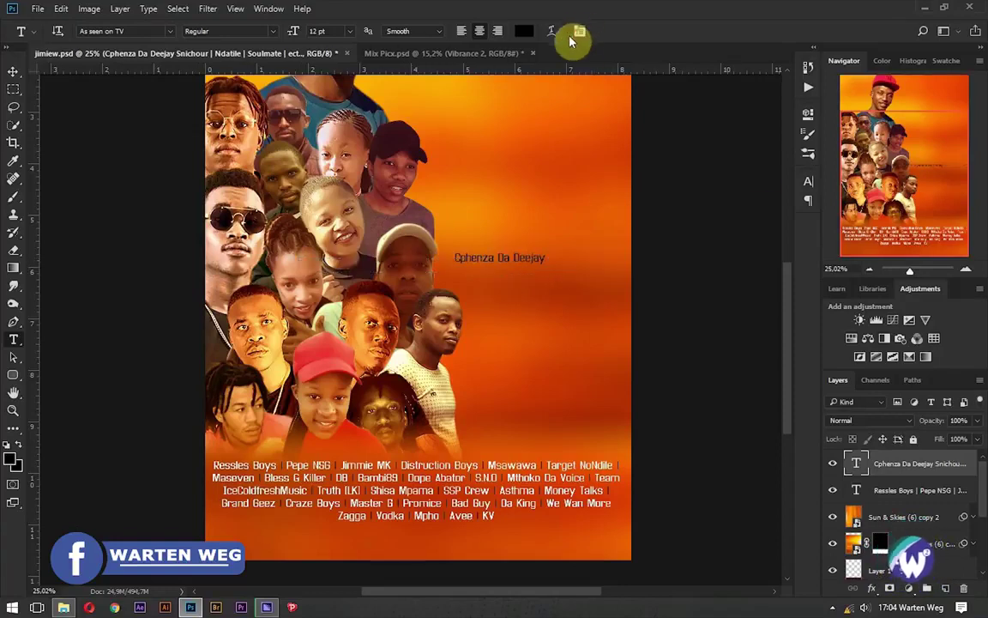
Enlarge and right-align the credits box, set 20 pt AardvarkBold
left_click_drag(490, 292, 706, 452)
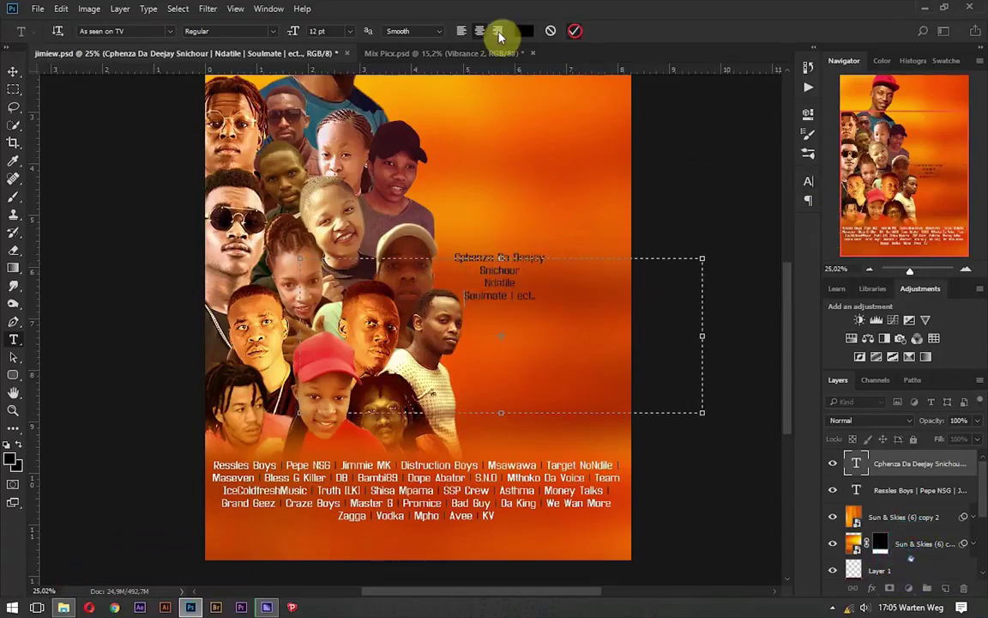
left_click(497, 31)
left_click(574, 31)
left_click_drag(294, 31, 326, 31)
left_click(750, 217)
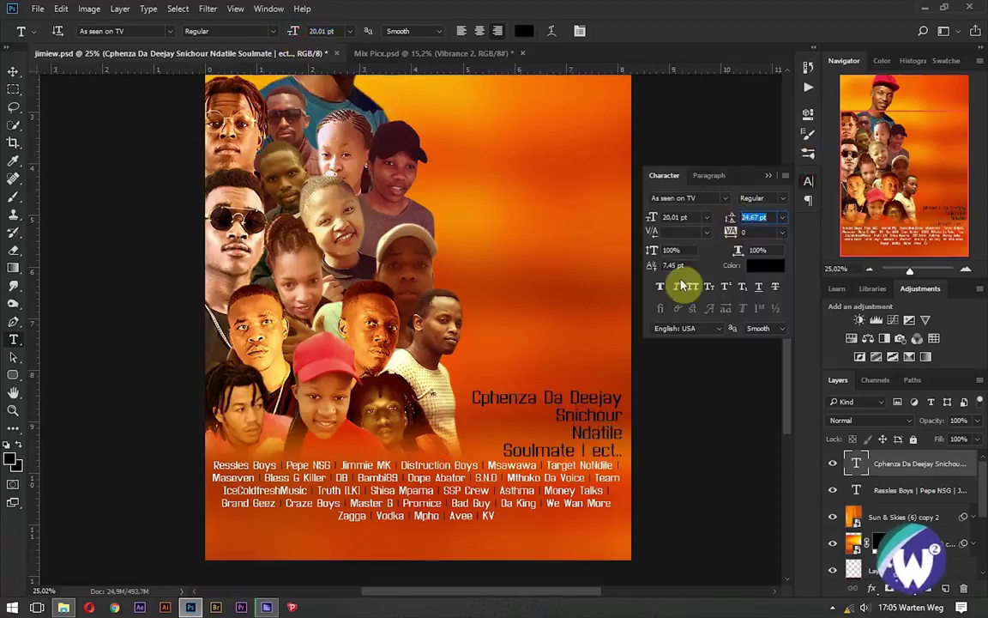
left_click(97, 31)
key("Down")
key("Down")
key("Down")
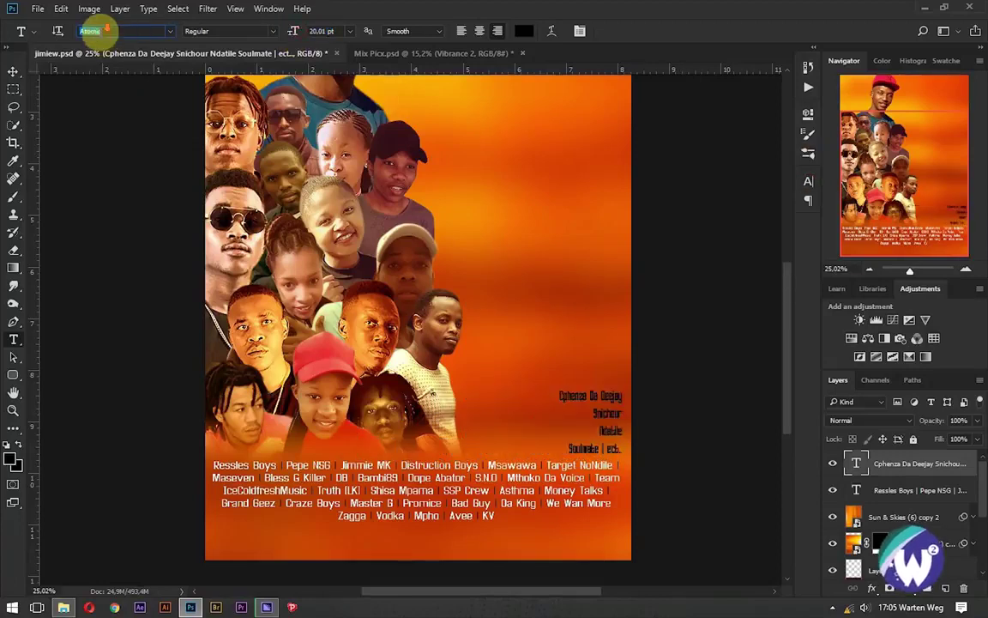
key("Down")
key("Down")
key("Down")
Colour the credits text white and finish editing
left_click(13, 72)
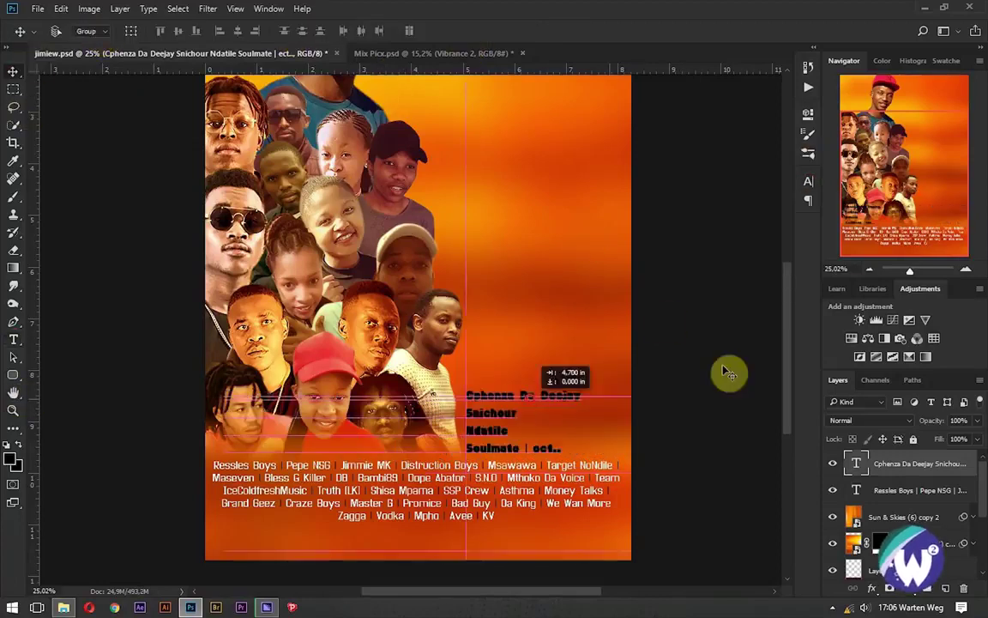
left_click(13, 339)
left_click(523, 31)
left_click(633, 292)
left_click(944, 347)
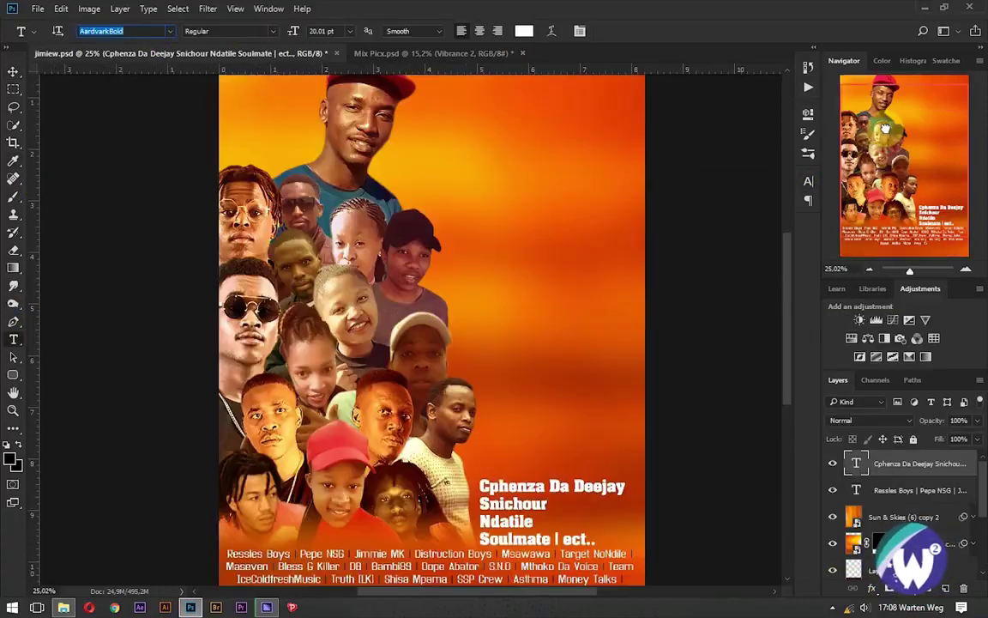
left_click_drag(845, 156, 798, 77)
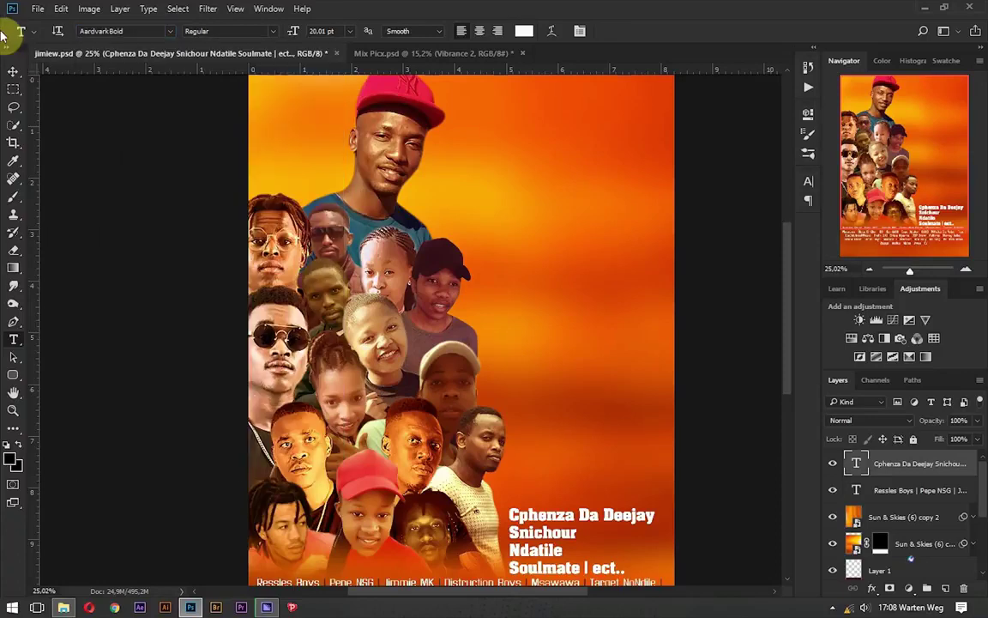
left_click(13, 71)
scroll(473, 214, "down", 2)
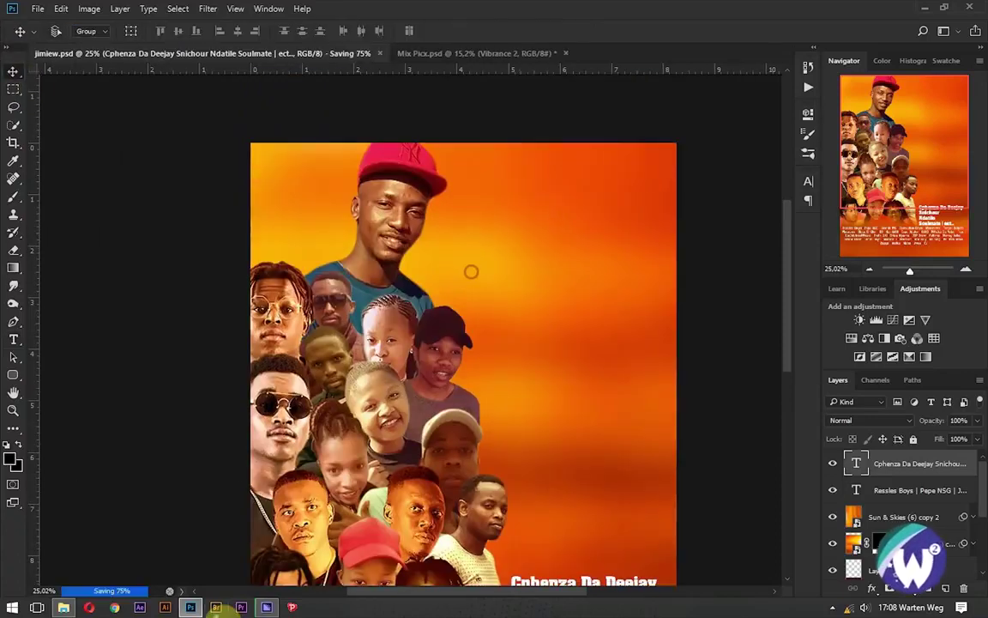
scroll(470, 271, "down", 2)
Type the two-line title 'Jimmie Mk & MaSeven' at 41 pt in teal
key("t")
left_click(503, 281)
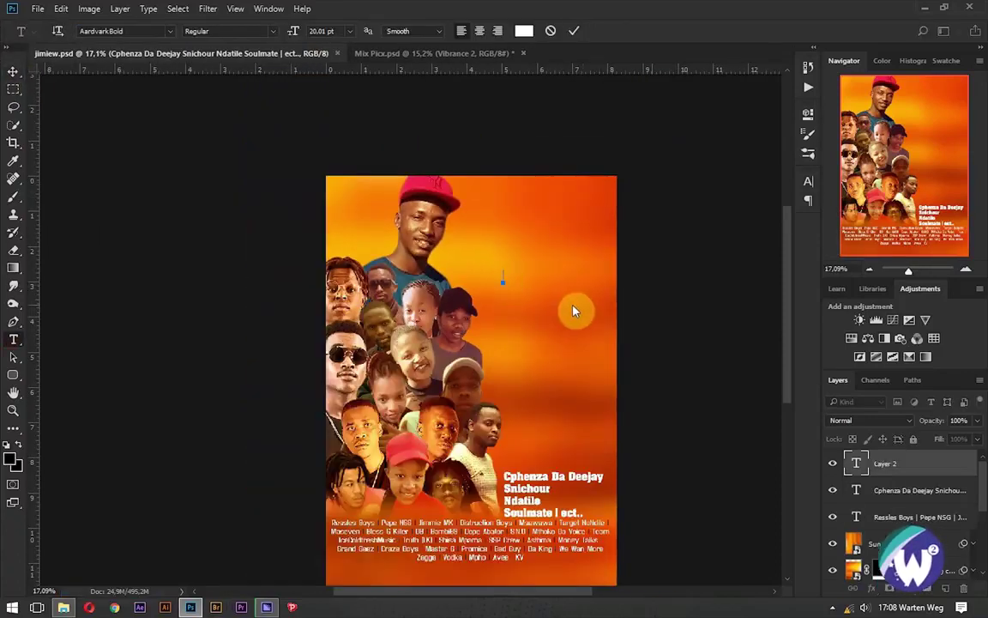
type("Jimmie Mk")
left_click(574, 31)
left_click_drag(532, 283, 584, 153)
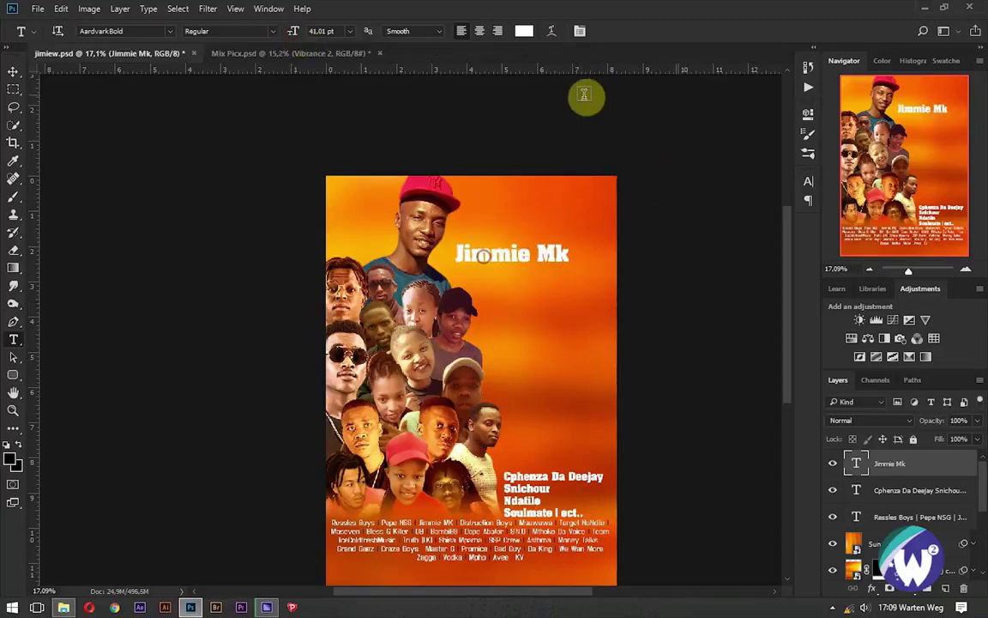
left_click(900, 352)
scroll(584, 313, "up", 3)
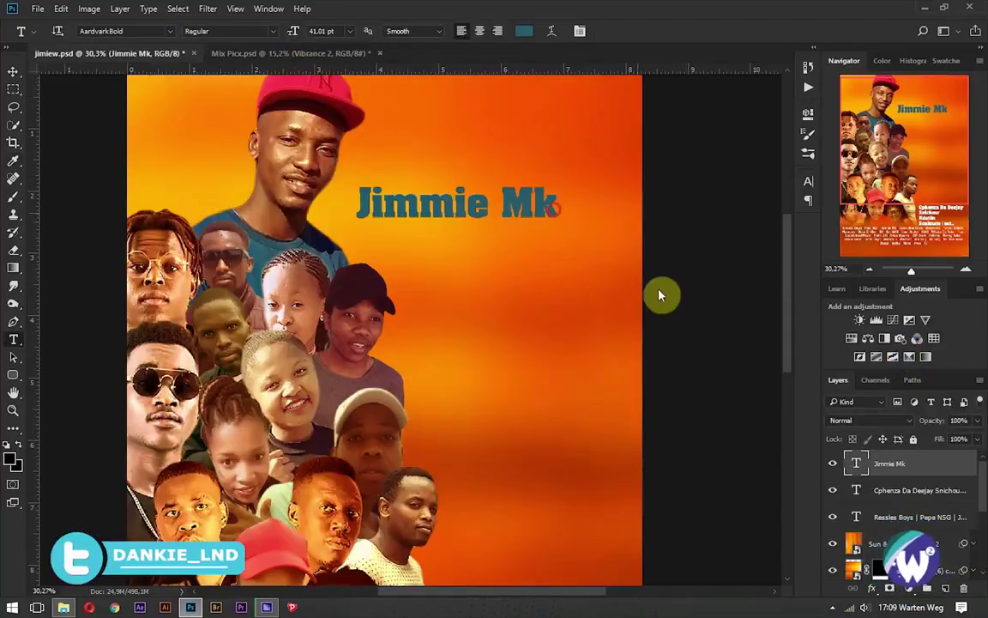
type("& MaS")
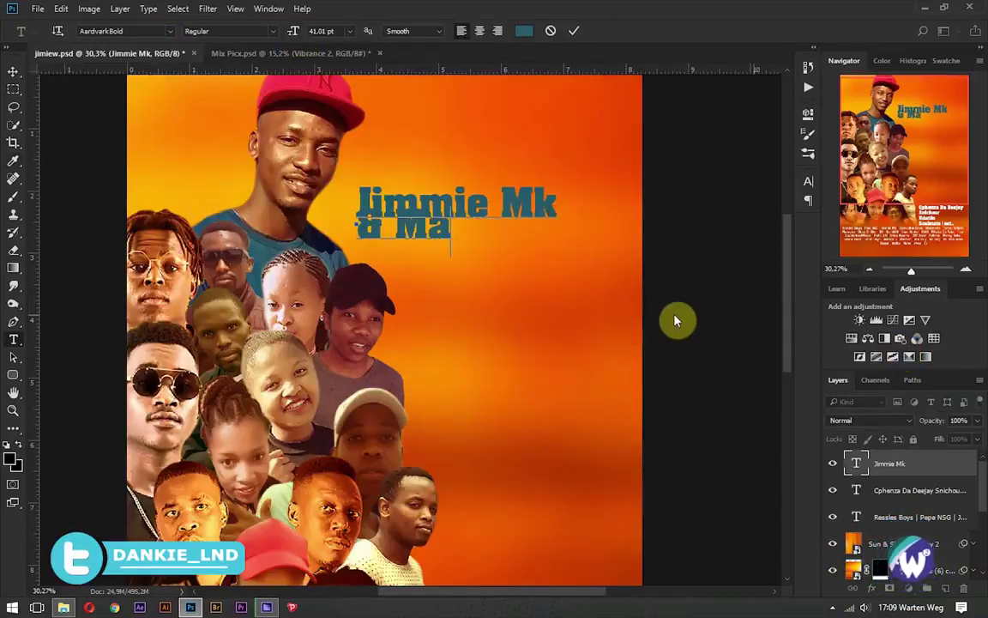
type("even")
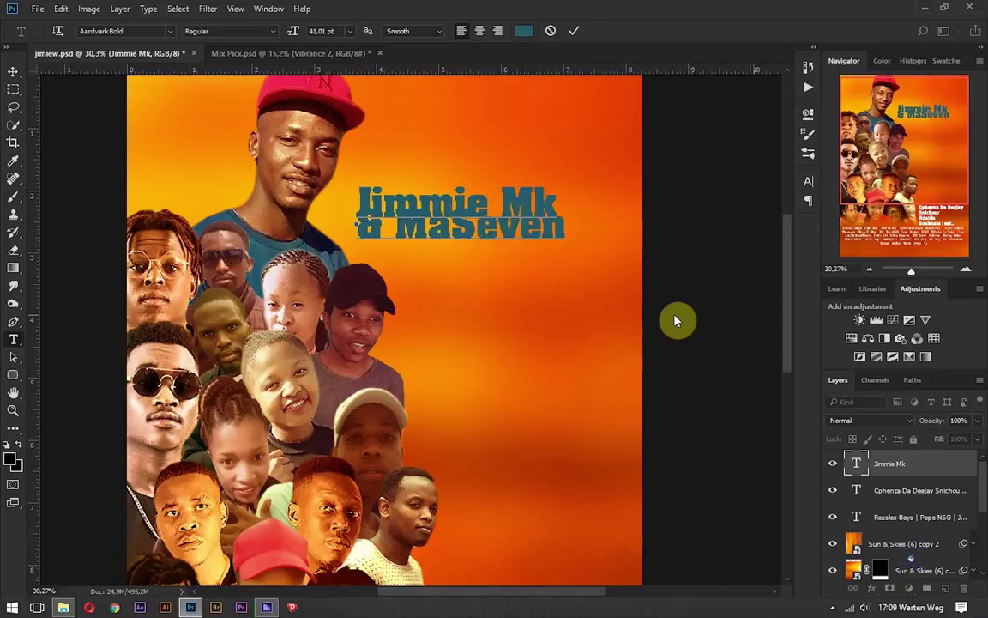
left_click(574, 31)
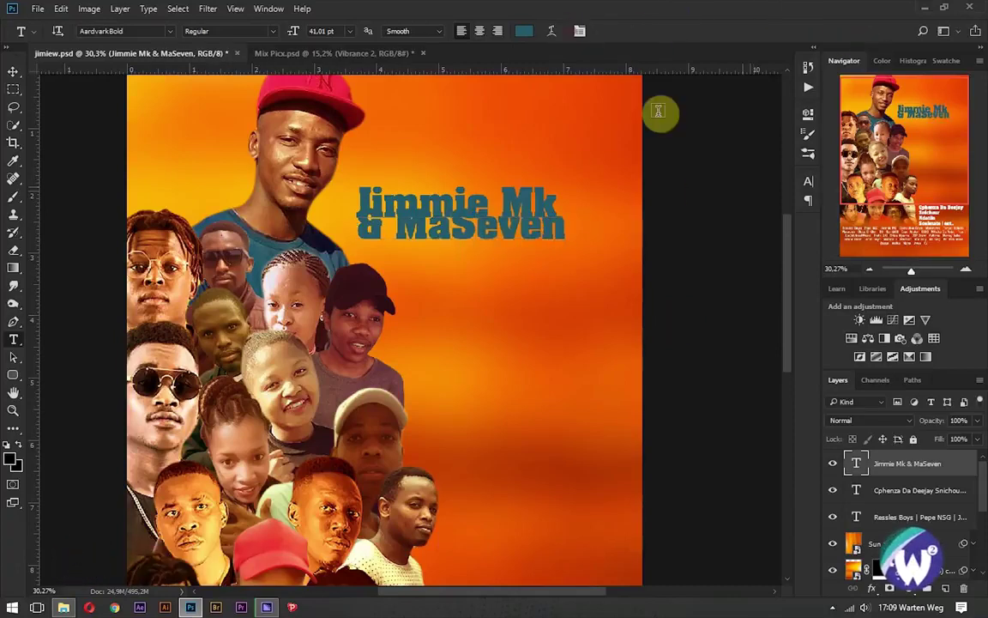
Raise the title's line spacing to 42.67 pt
left_click(808, 181)
left_click_drag(734, 221, 741, 228)
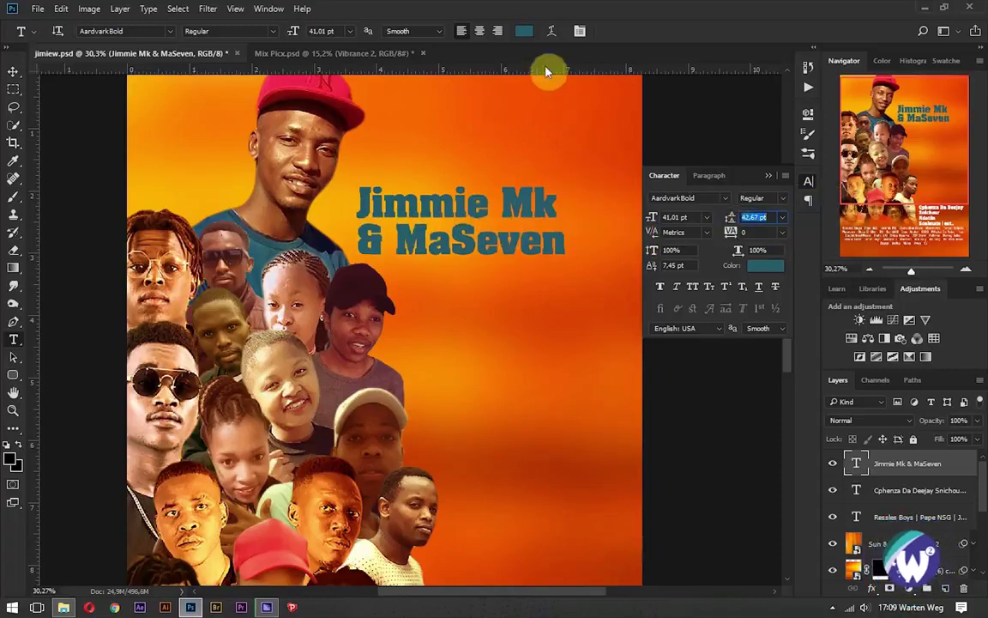
left_click(871, 589)
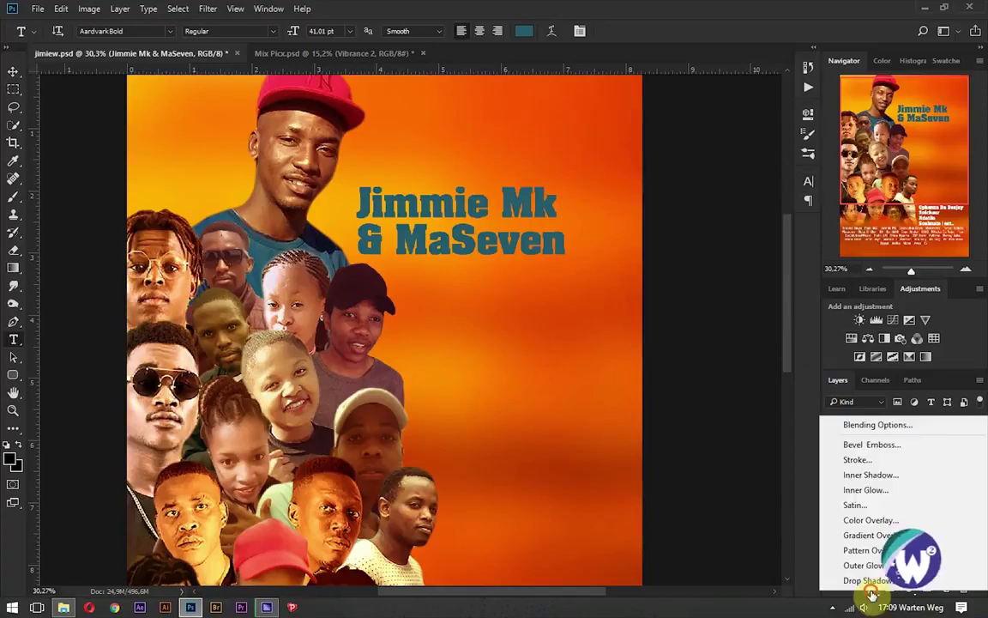
Add a blue preset Gradient Overlay to the title with Radial style
left_click(871, 535)
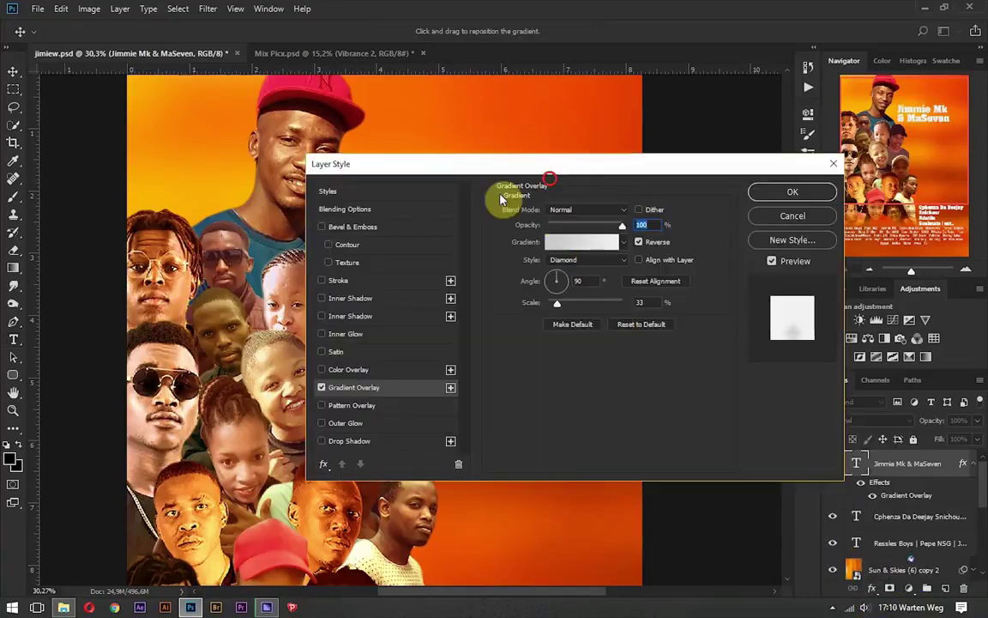
left_click_drag(560, 165, 431, 269)
left_click(455, 342)
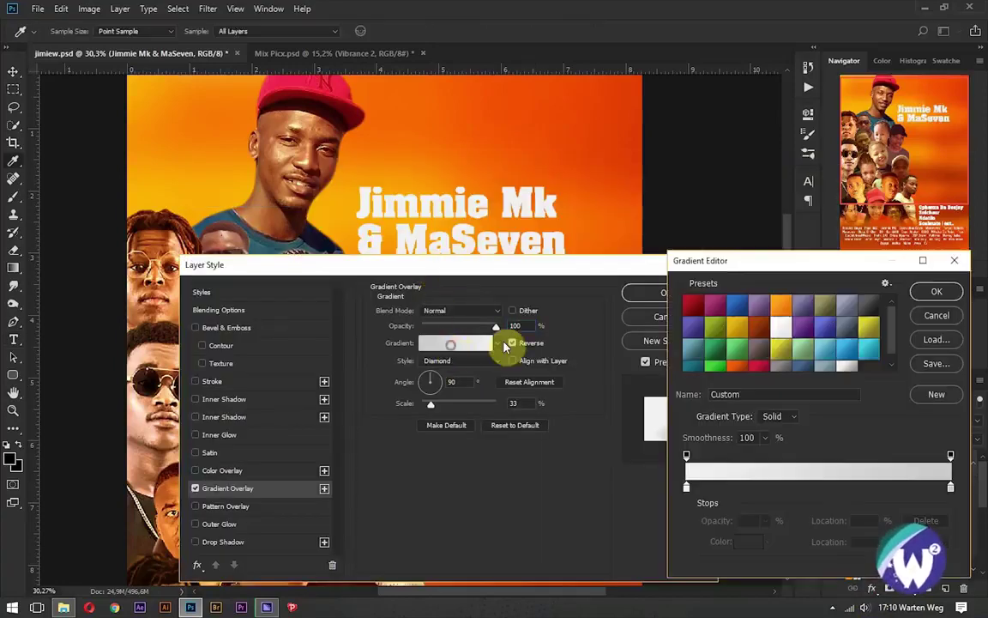
left_click(740, 306)
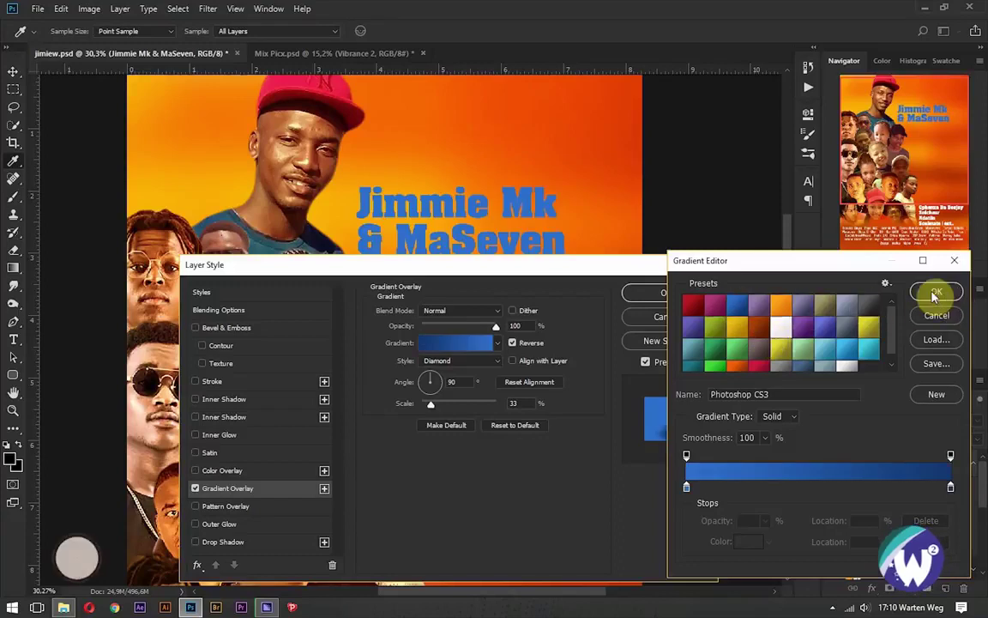
left_click(934, 294)
mouse_move(481, 262)
left_mouse_down()
mouse_move(445, 270)
mouse_move(401, 318)
left_mouse_up()
left_click(418, 409)
left_click(419, 328)
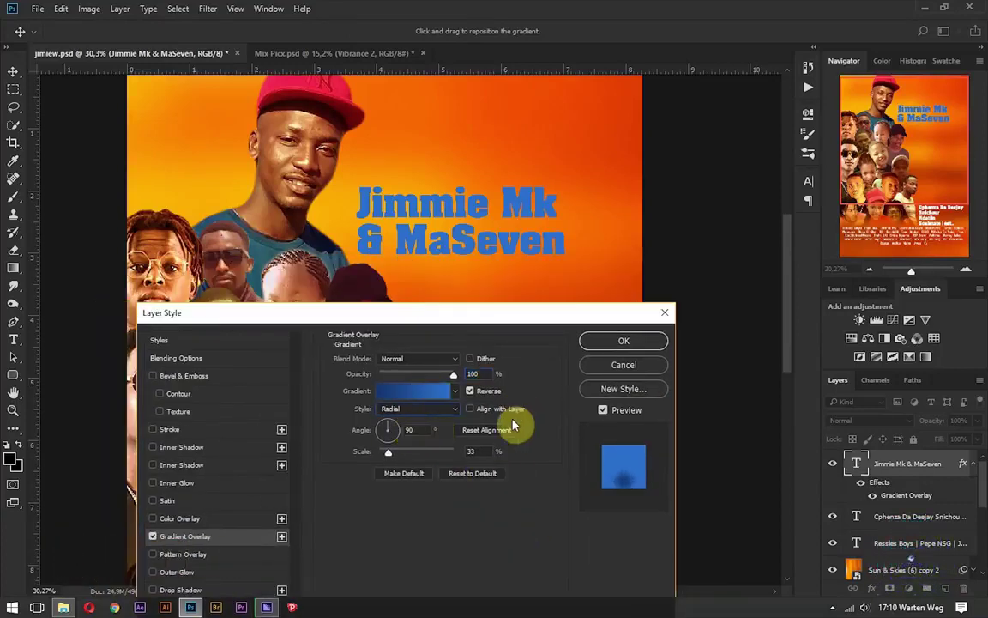
left_click_drag(426, 312, 509, 292)
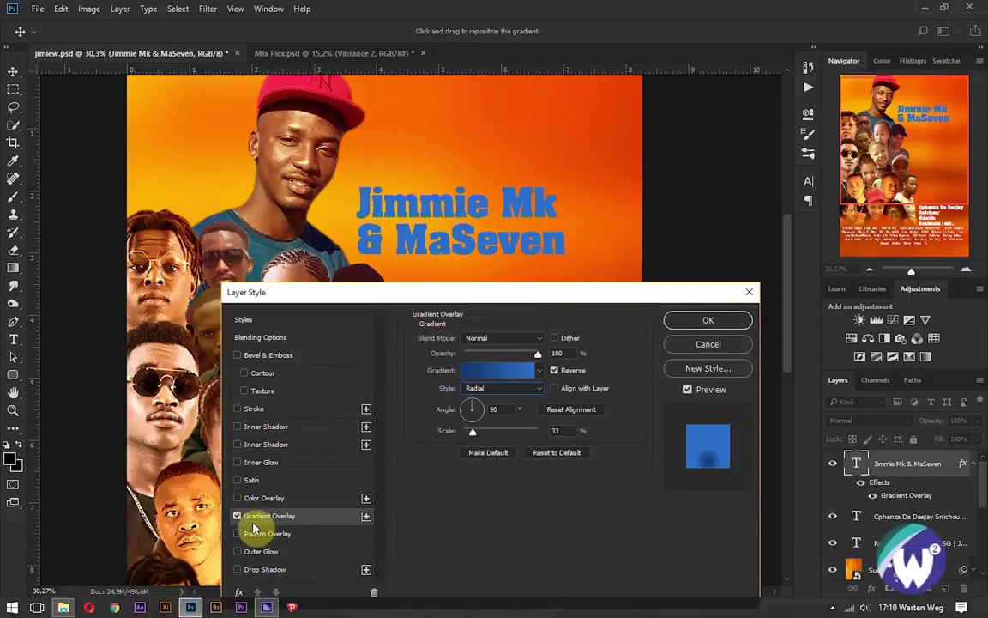
Add a white Stroke effect to the title and thin it to 9 px
left_click(292, 410)
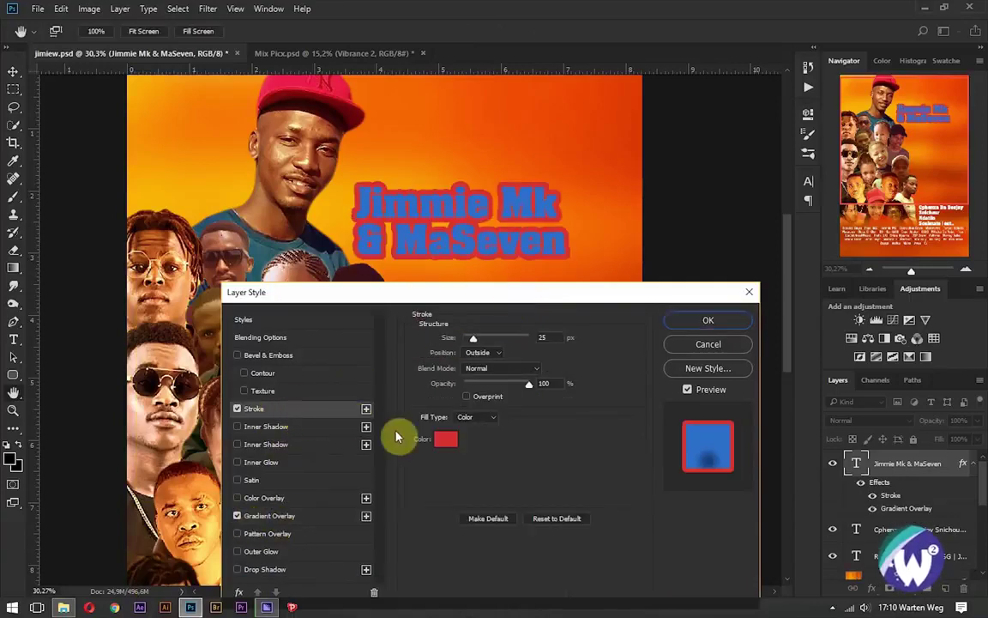
left_click(445, 438)
left_click_drag(655, 380, 629, 354)
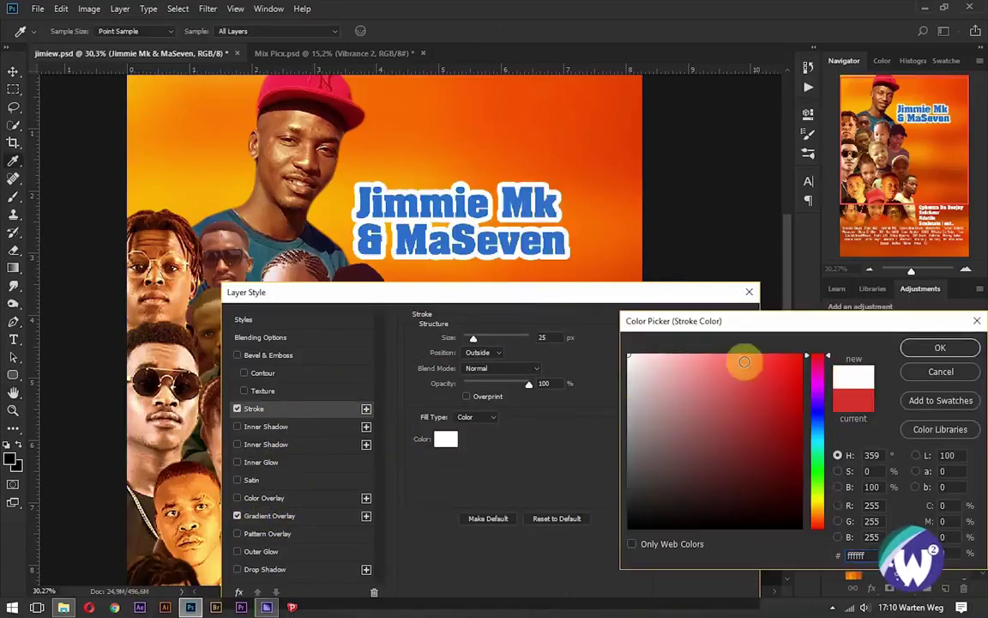
left_click(938, 352)
left_click_drag(473, 337, 469, 338)
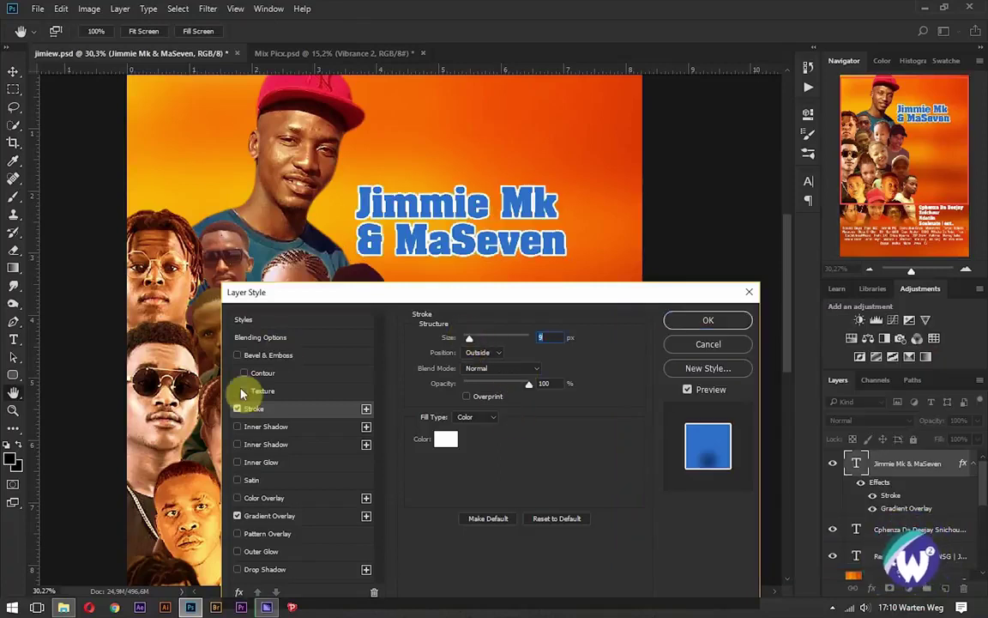
Add two more strokes, disable the first, and make the second deep red and slightly thinner
left_click(365, 411)
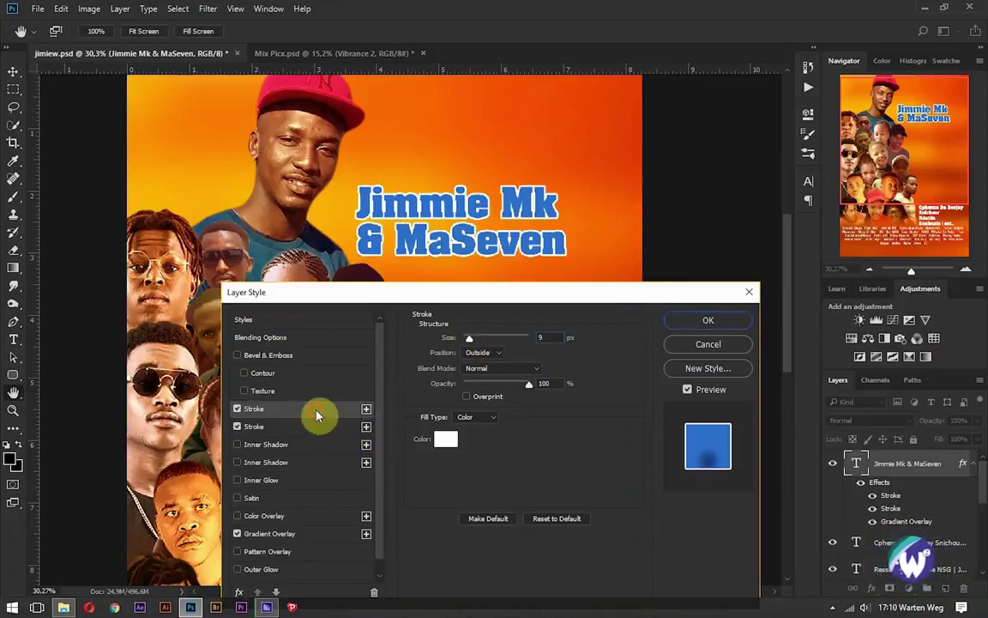
left_click(366, 409)
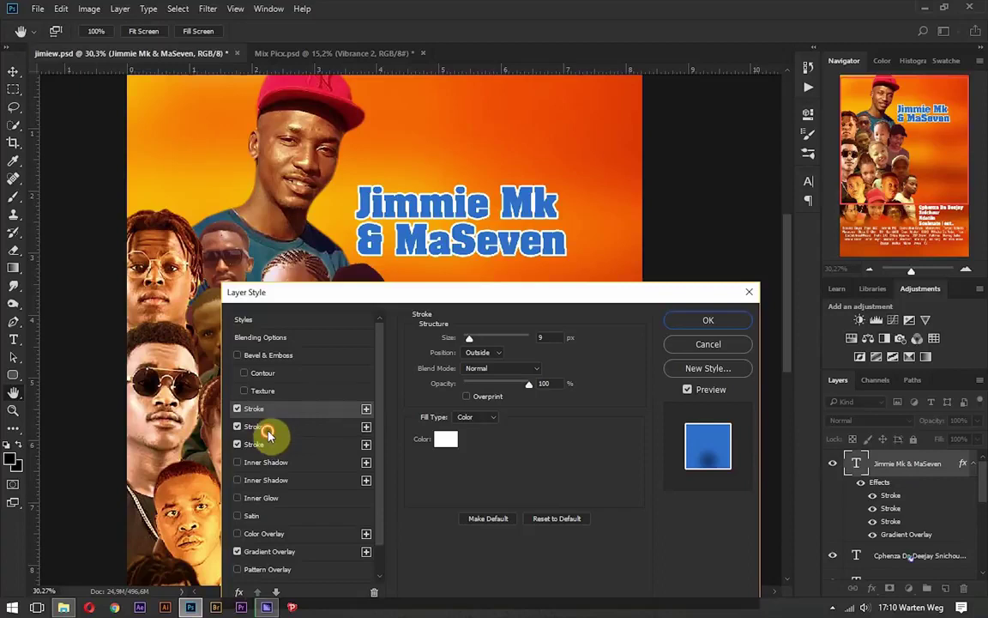
left_click(269, 433)
left_click(237, 408)
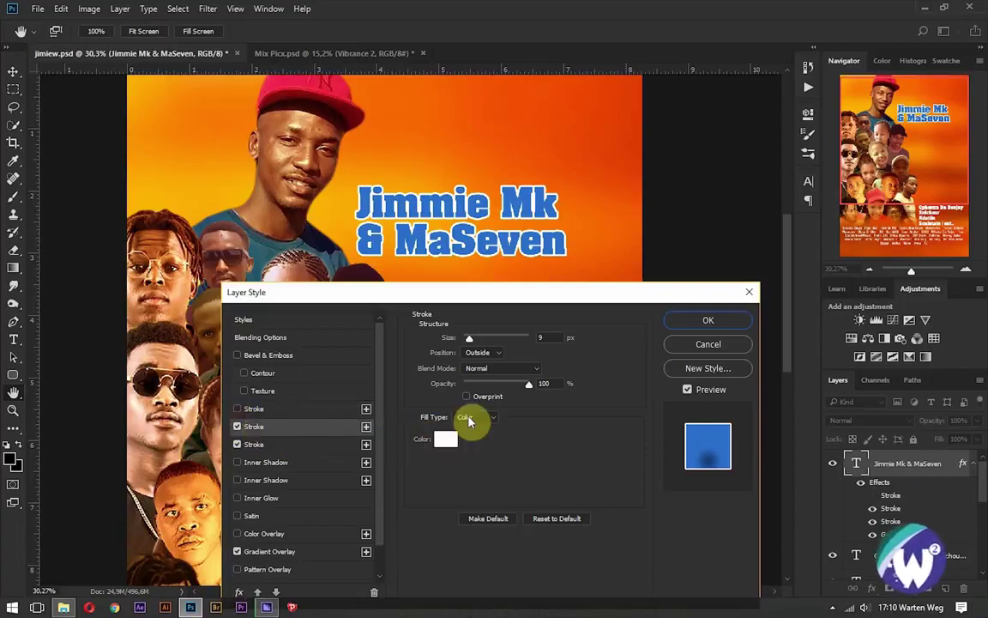
left_click(444, 441)
left_click(801, 395)
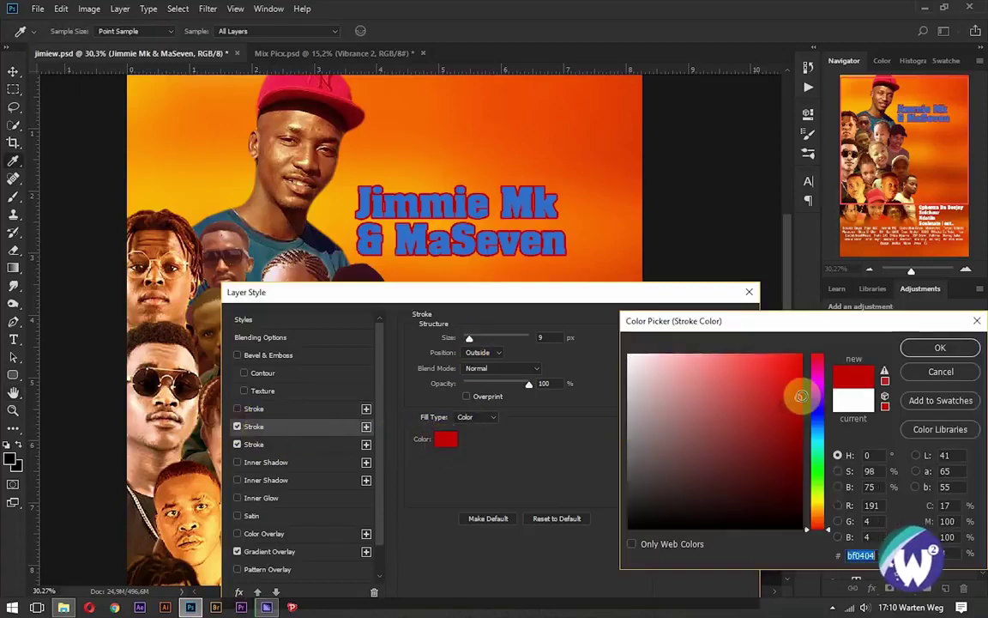
left_click(923, 348)
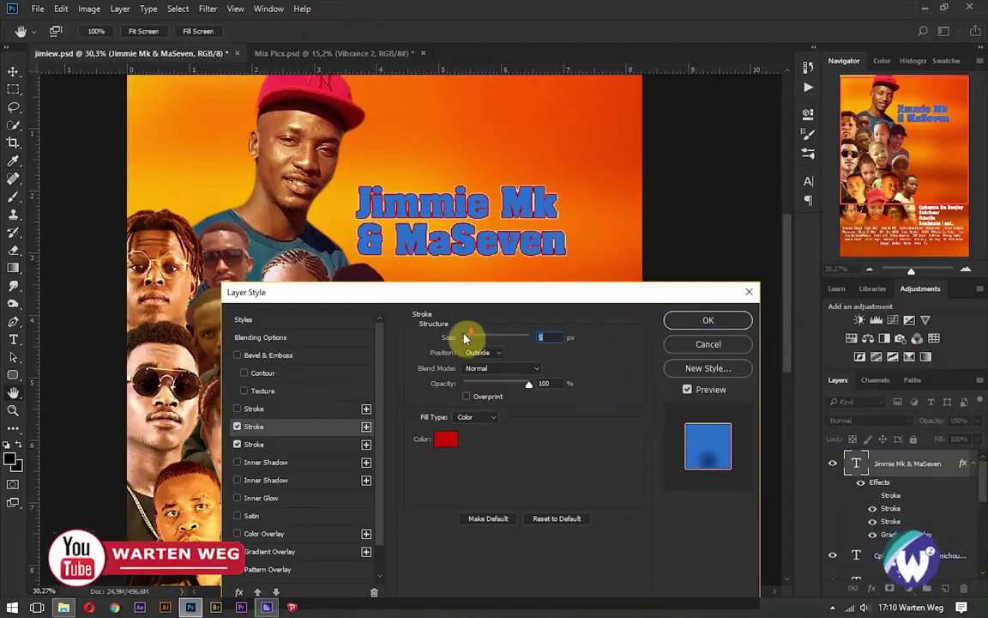
left_click_drag(468, 340, 464, 339)
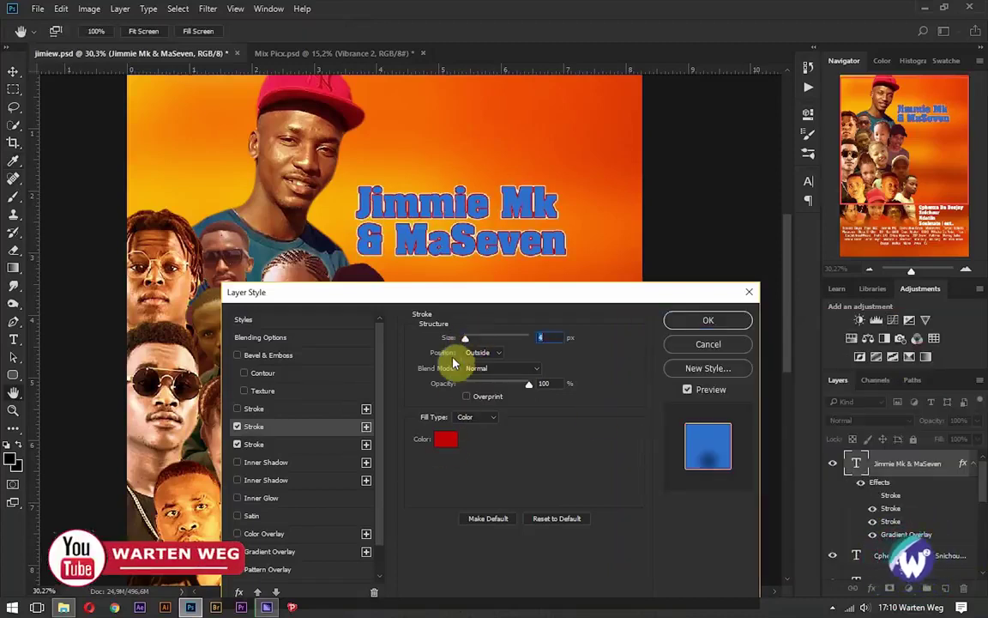
Recolour the second stroke to white (ffffff) and make the third stroke bright red
left_click(445, 439)
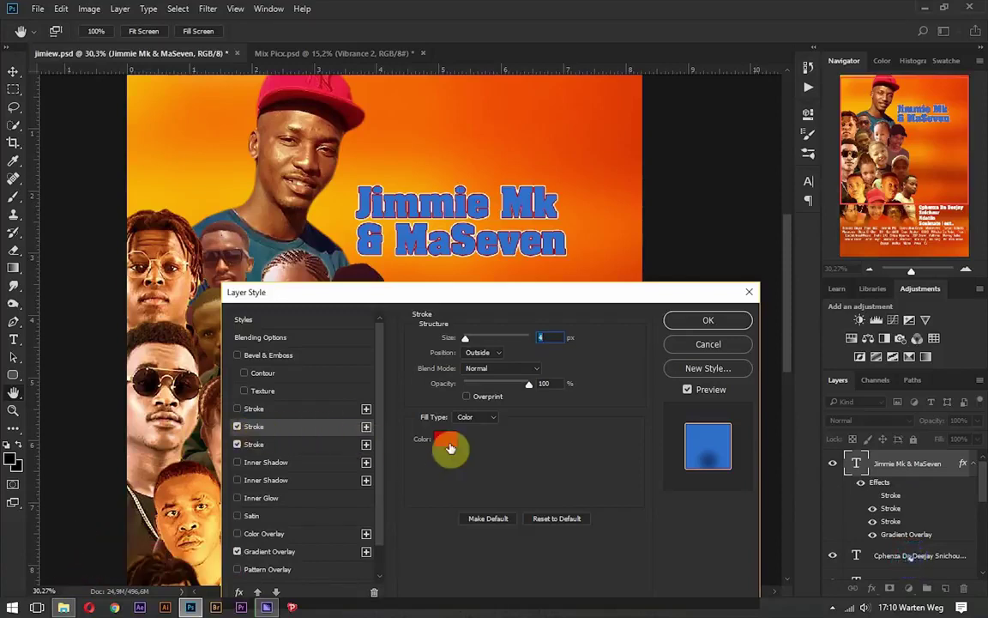
type("ffffff")
left_click(941, 347)
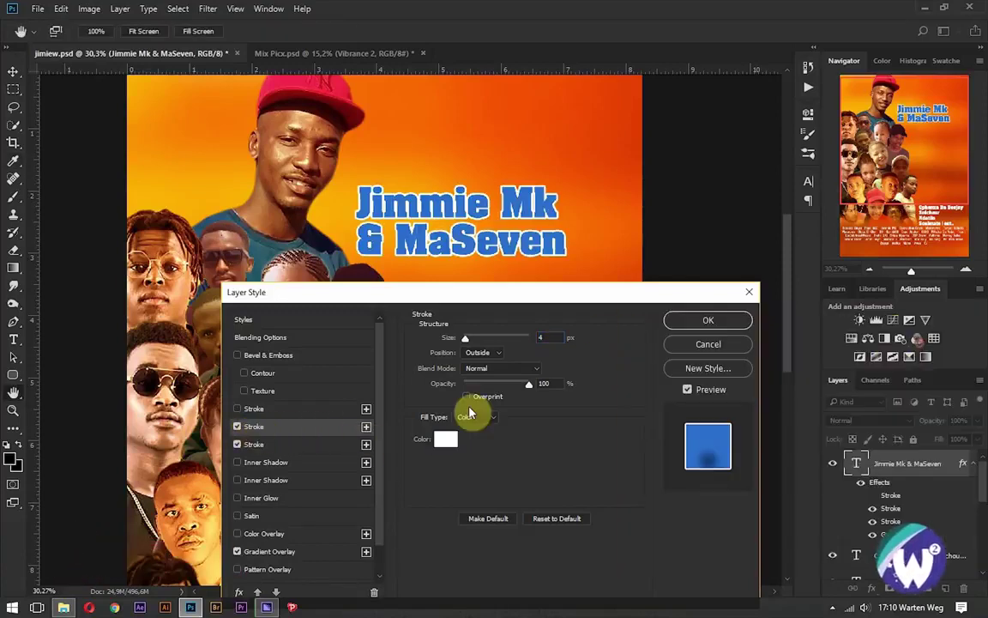
left_click(288, 443)
left_click(444, 440)
left_click(805, 355)
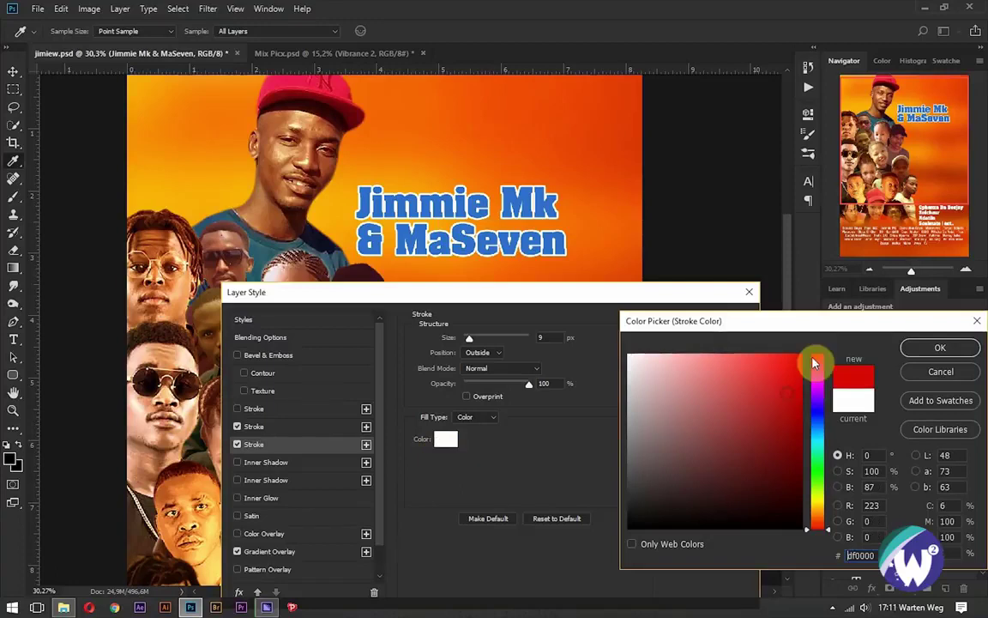
left_click(912, 349)
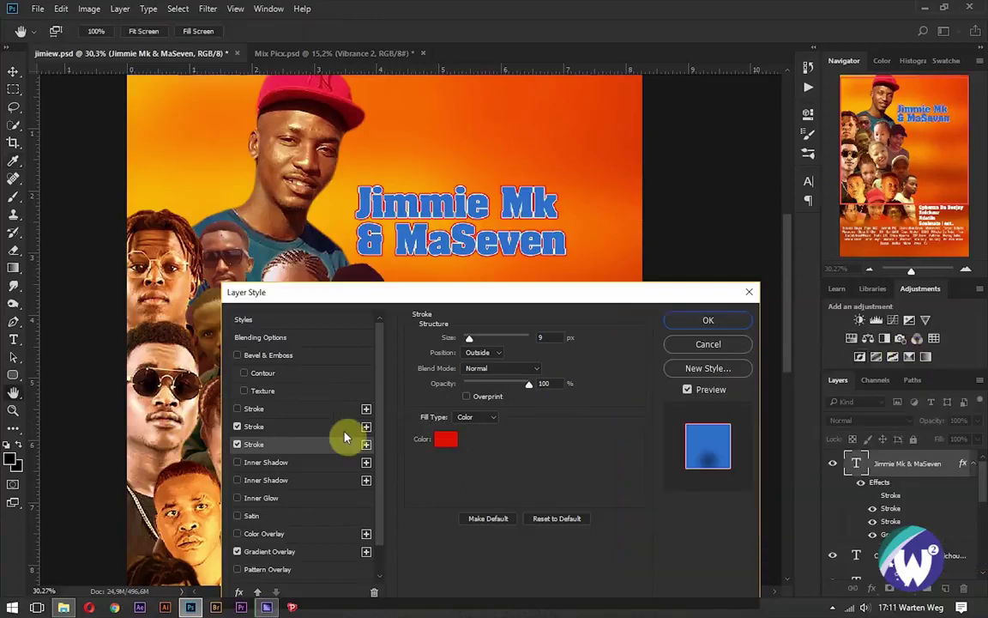
Adjust the sizes of the third and second strokes, then apply the layer style
double_click(550, 337)
type("14")
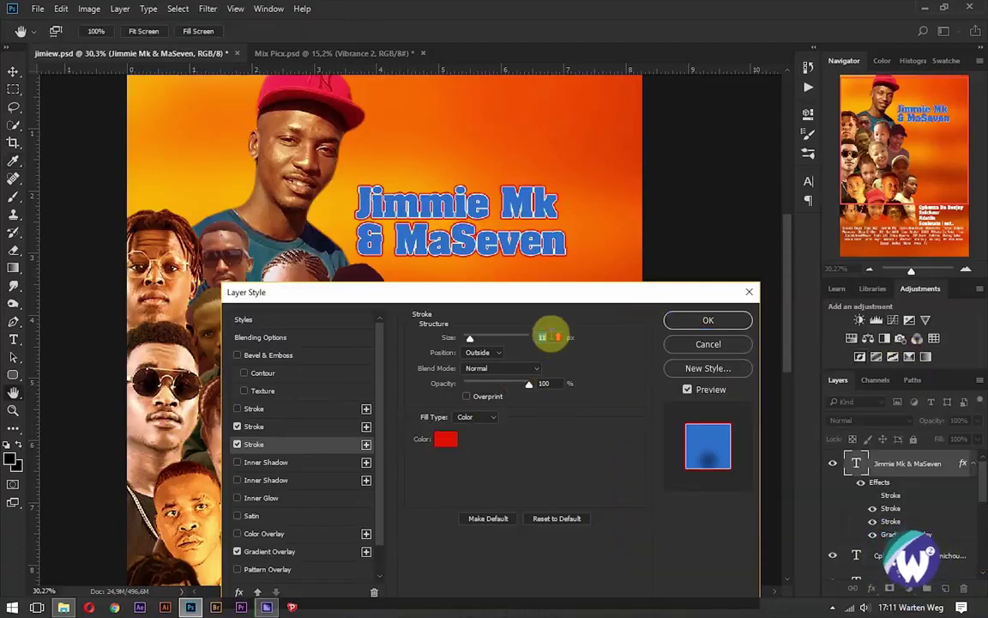
left_click(316, 429)
double_click(553, 339)
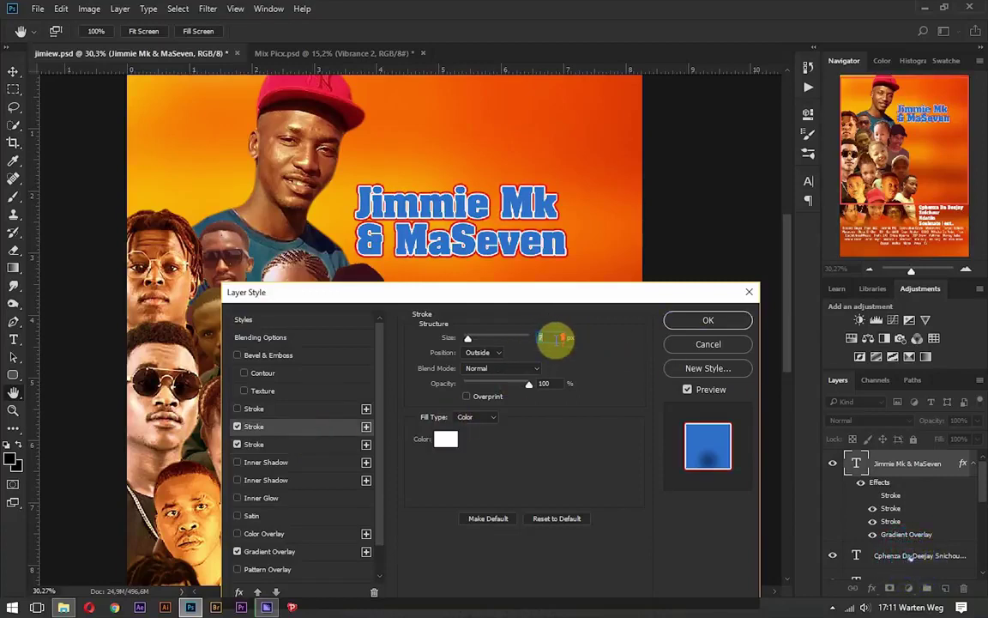
left_click(725, 323)
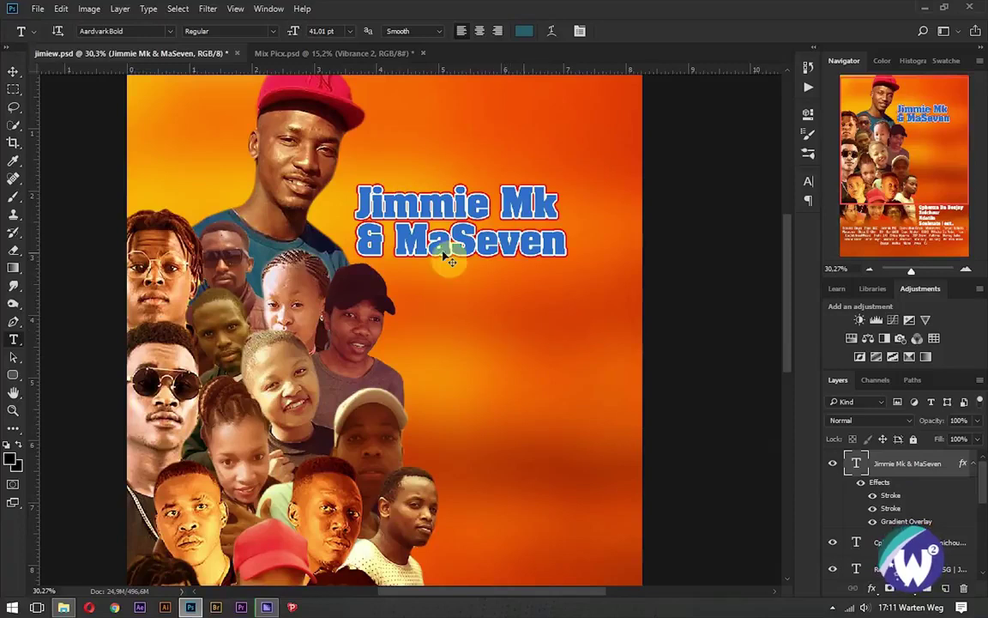
Shift the title slightly right and save the Mix Picx document
left_click_drag(411, 243, 441, 245)
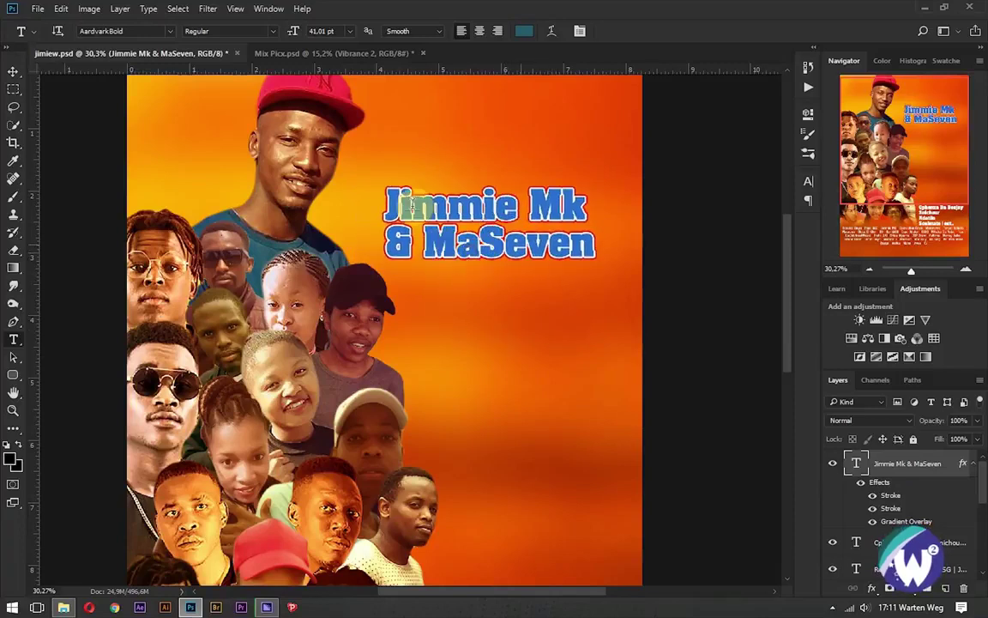
left_click(391, 54)
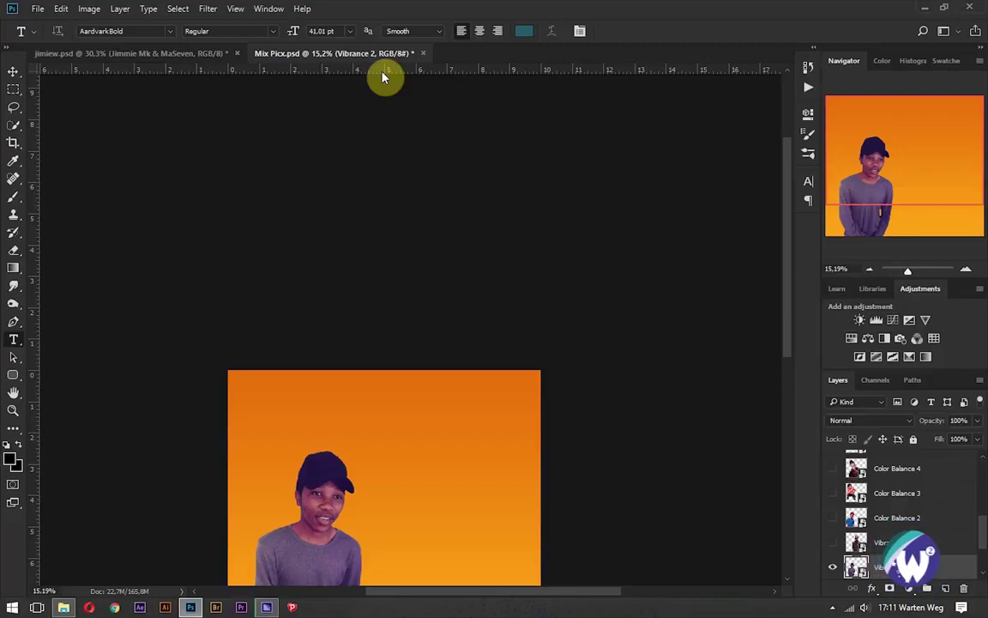
key("ctrl+s")
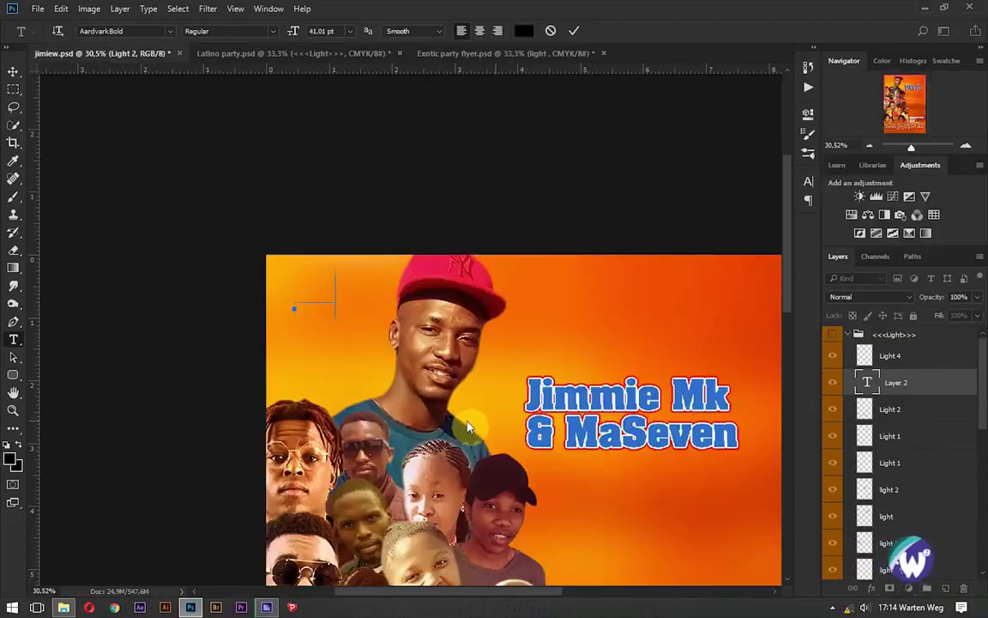
Add a white '31' text layer on top, enlarge it to 67.01 pt and place it top-left
left_click(897, 334)
left_click(944, 592)
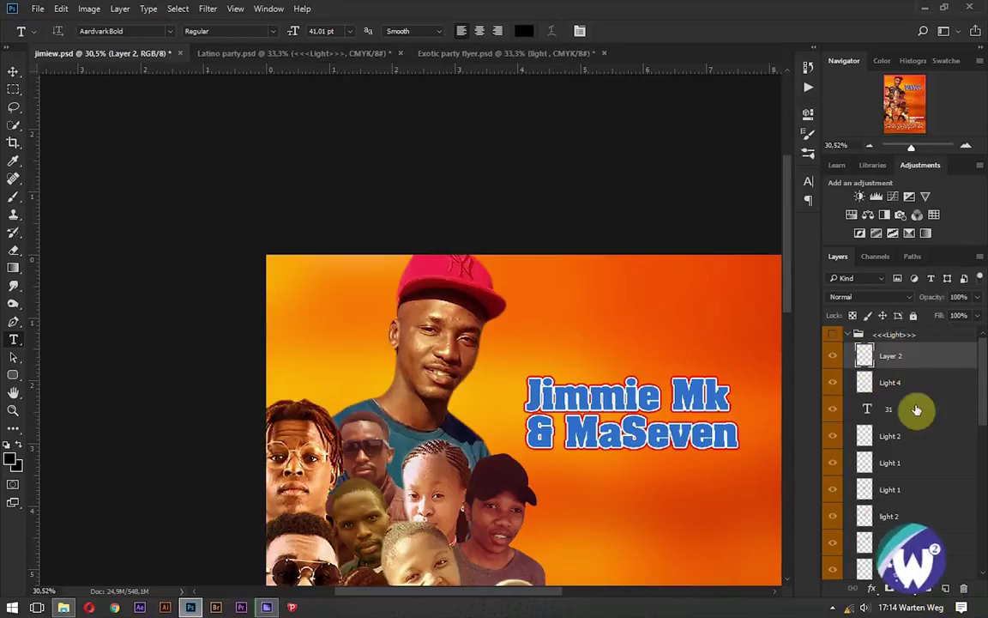
left_click_drag(896, 355, 905, 331)
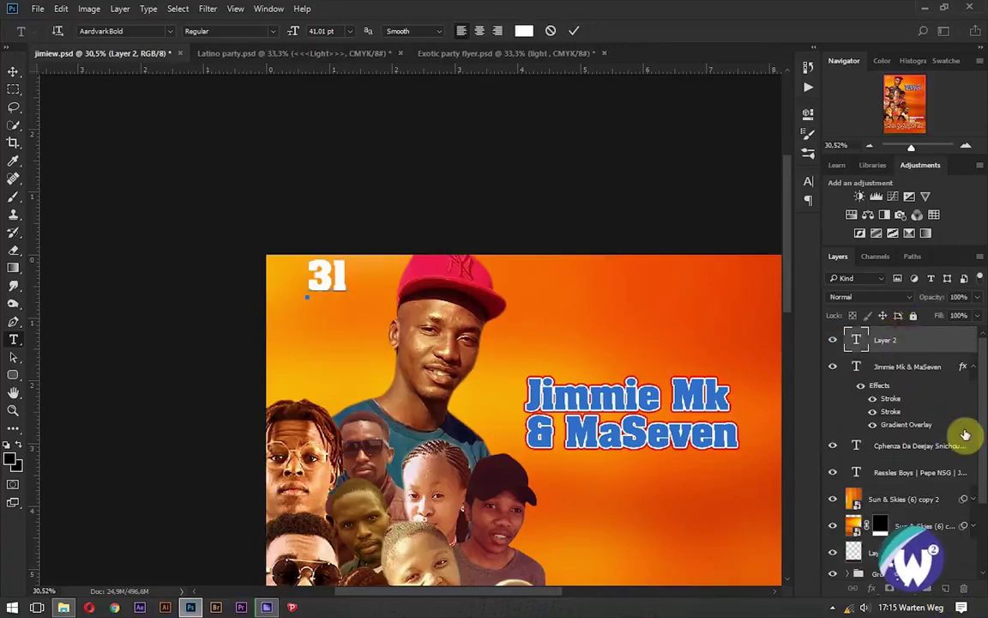
left_click_drag(307, 296, 298, 319)
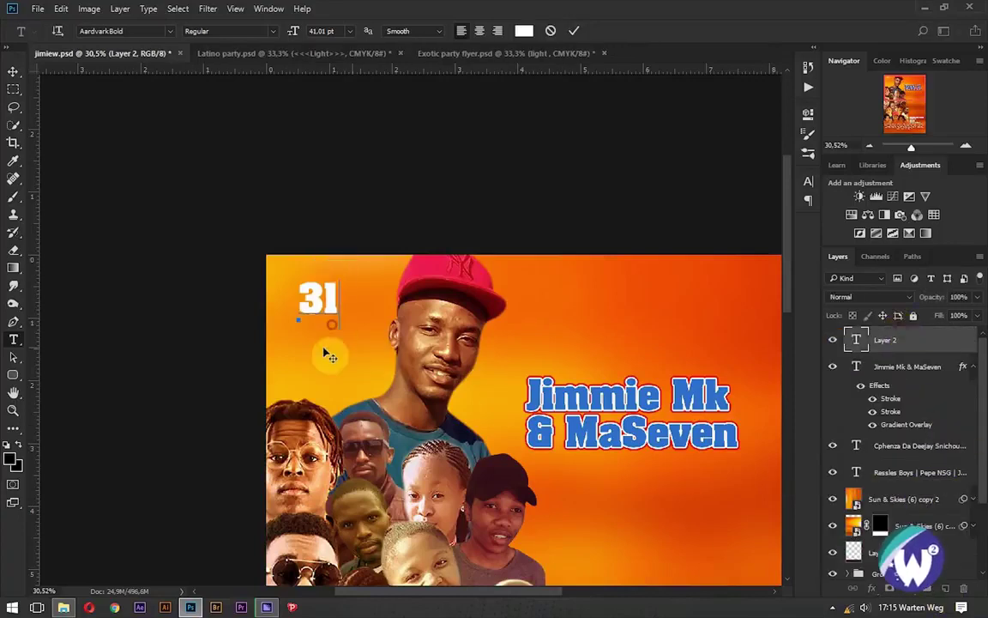
left_click(575, 31)
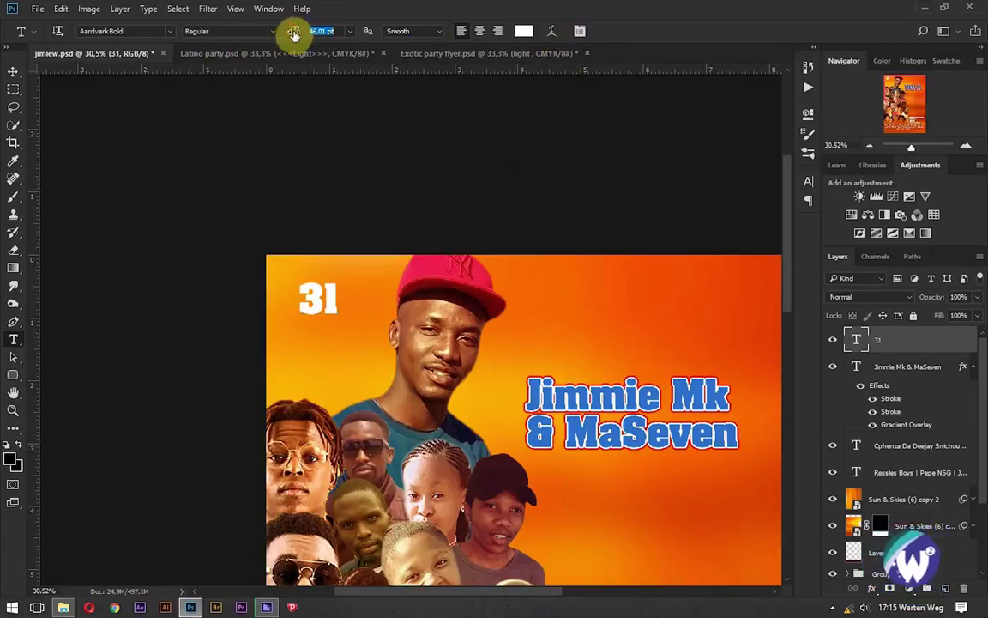
key("shift+Up")
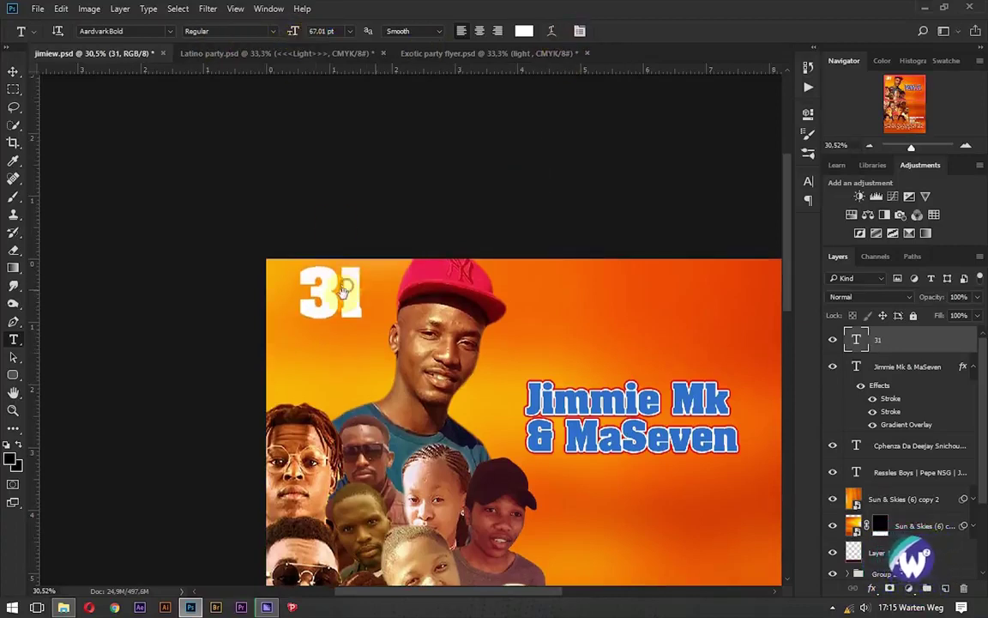
left_click_drag(298, 326, 303, 333)
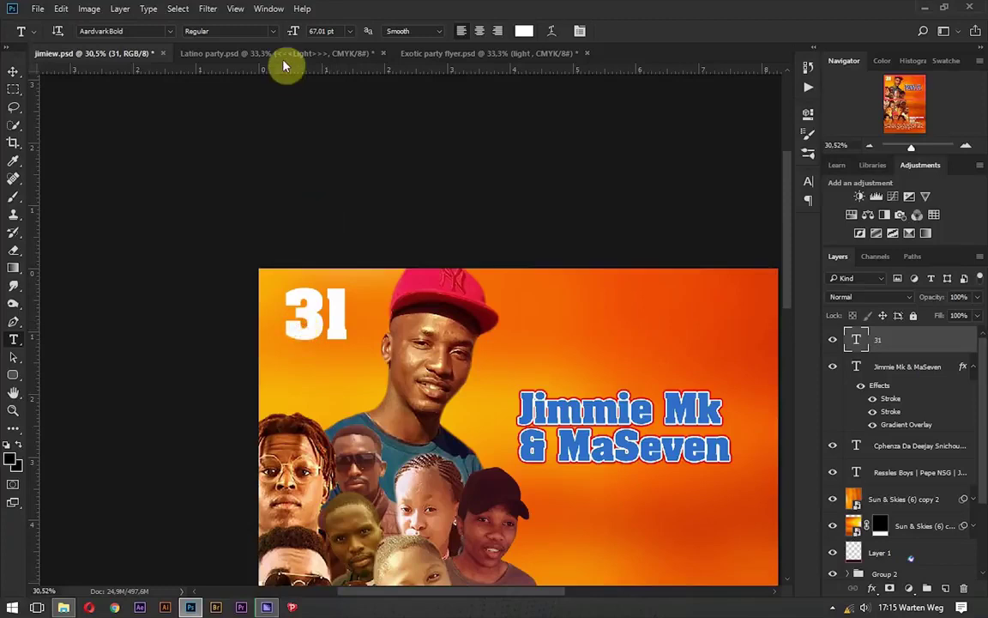
Add 'dec' below the 31, set it to All Caps at 37.01 pt
left_click(292, 374)
type("dec")
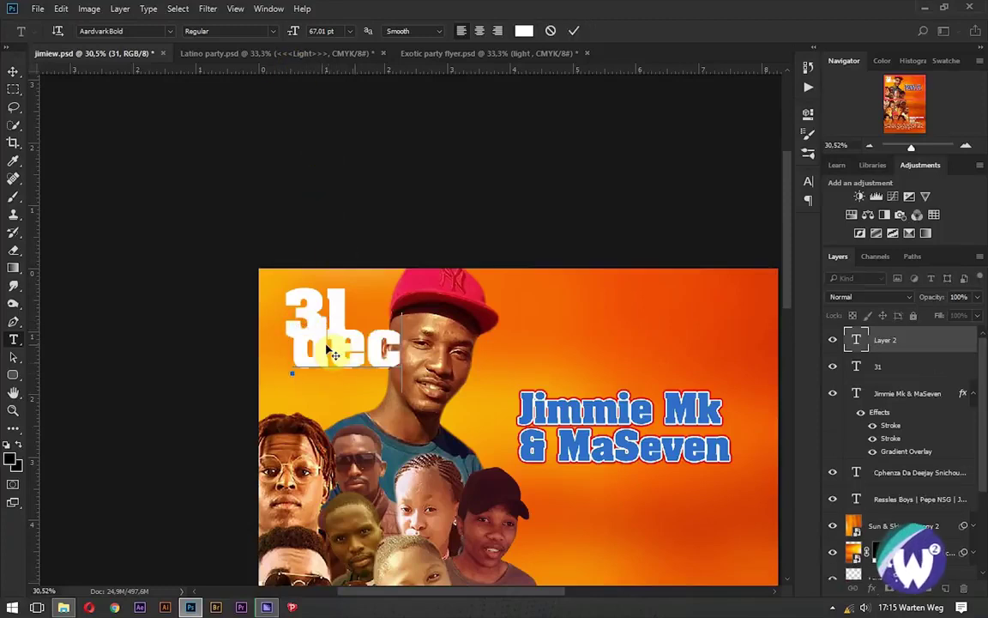
left_click(574, 31)
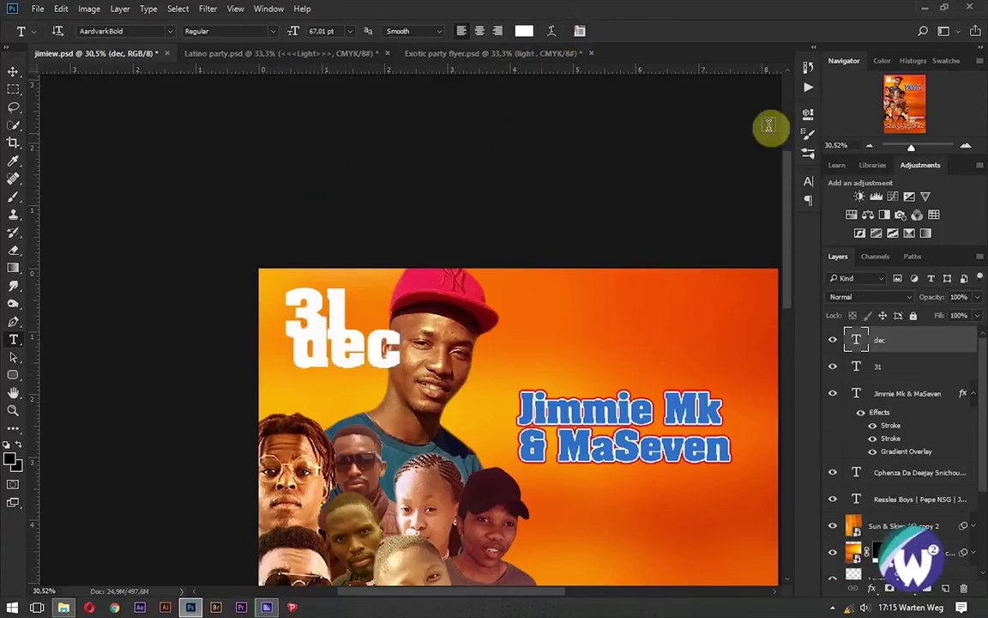
left_click(809, 181)
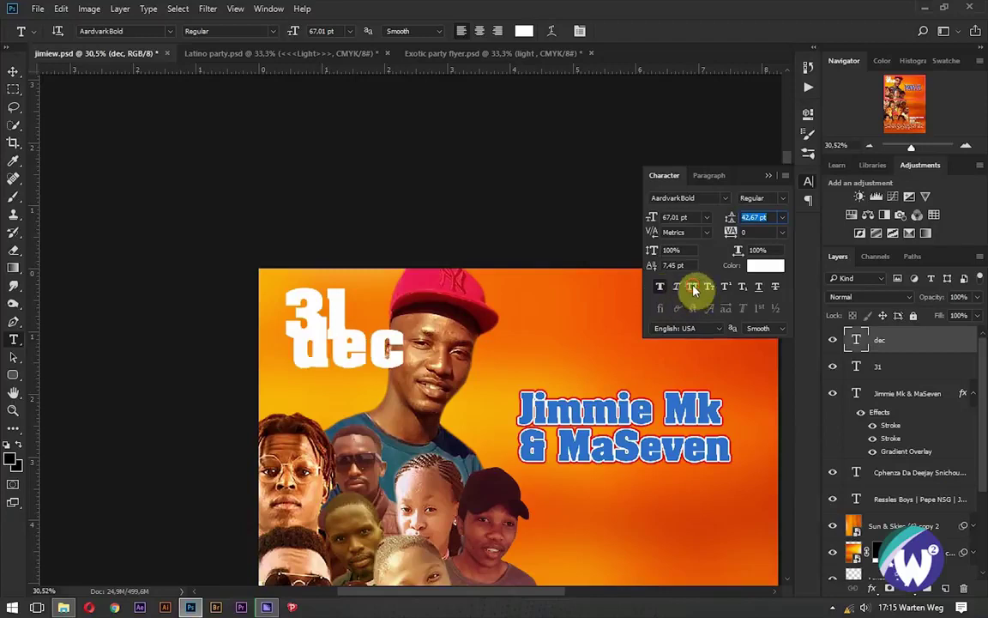
left_click(693, 288)
left_click_drag(650, 220, 639, 225)
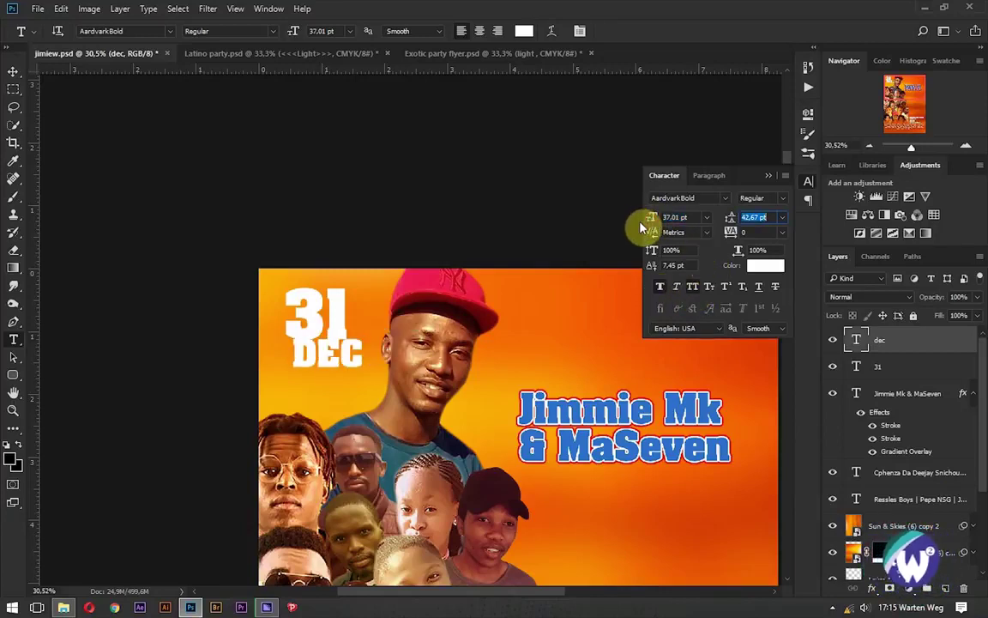
left_click(335, 371)
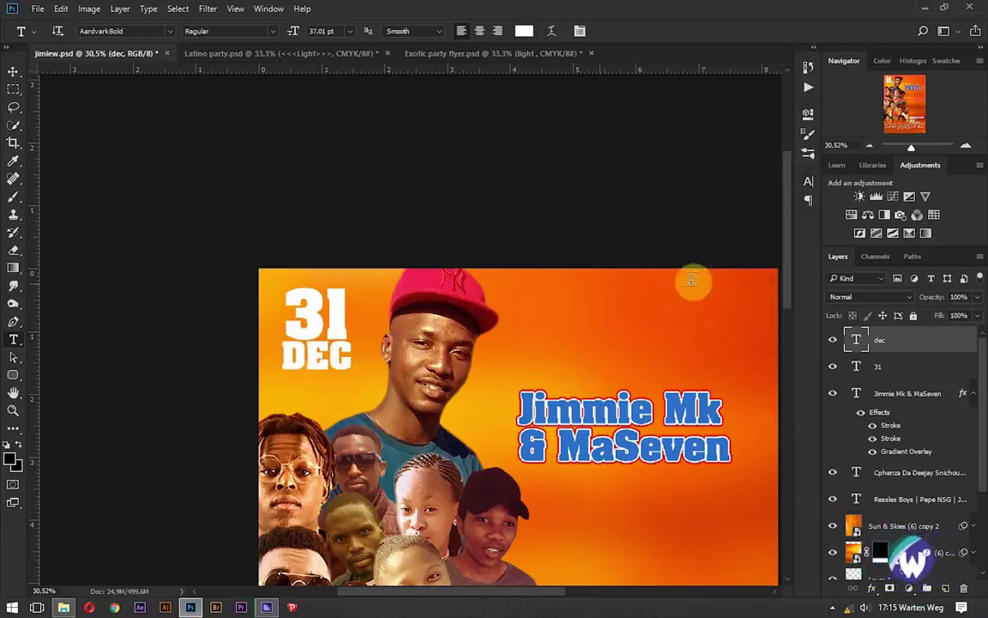
Select both the 31 and DEC layers and switch to the Move tool
left_click(904, 369)
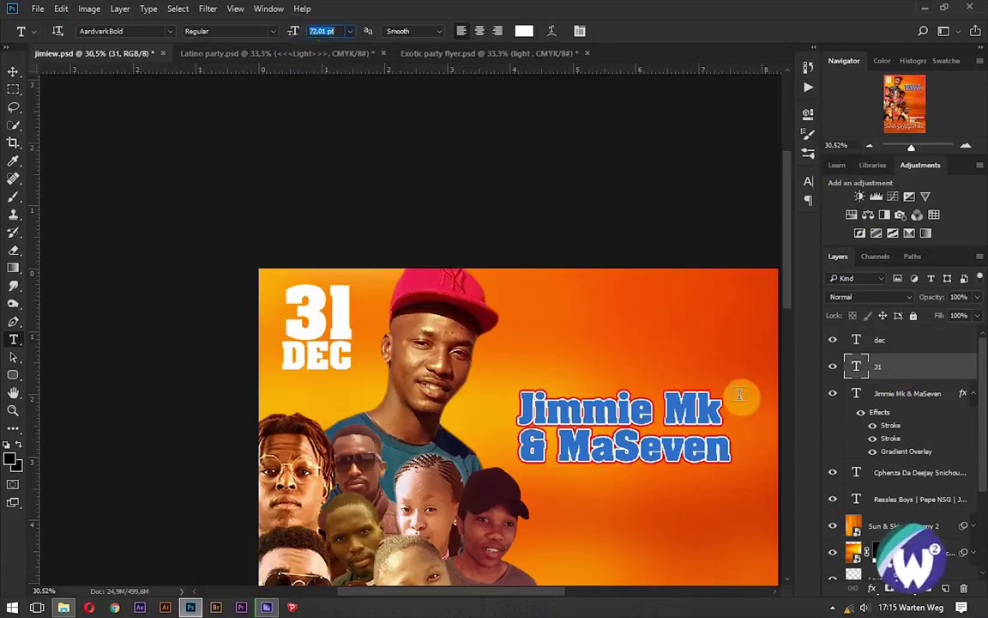
left_click(892, 340, "shift")
left_click(15, 74)
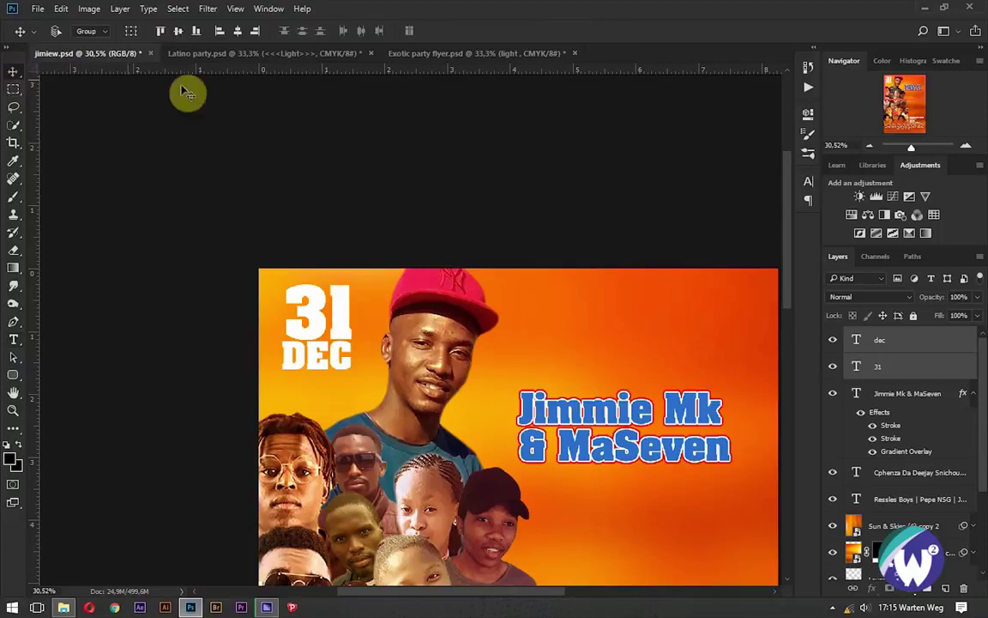
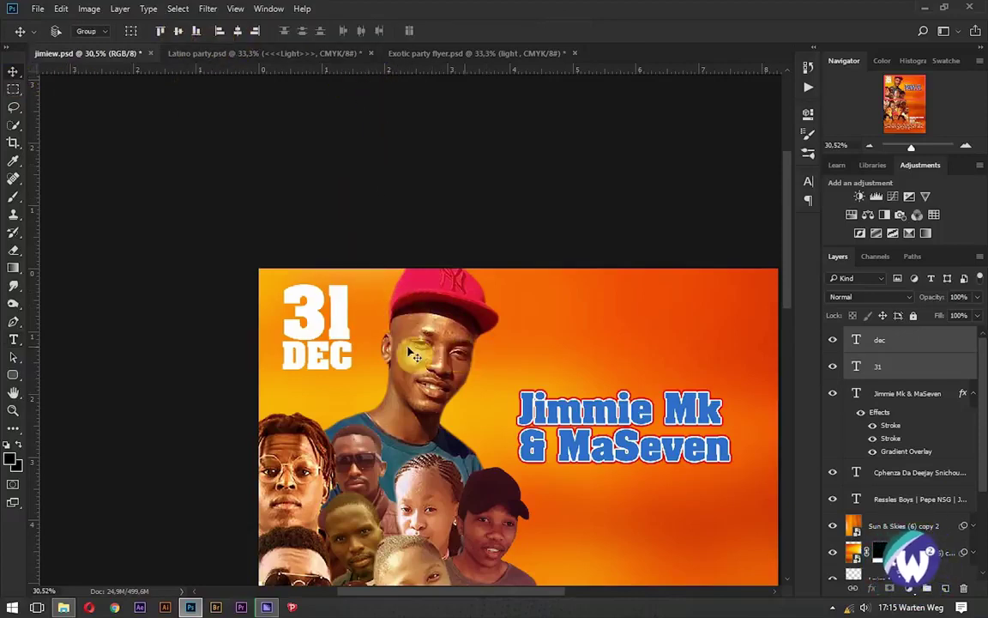
Frame 31 DEC with a white stroked box on a new layer, then marquee the strip below DEC
left_click(13, 89)
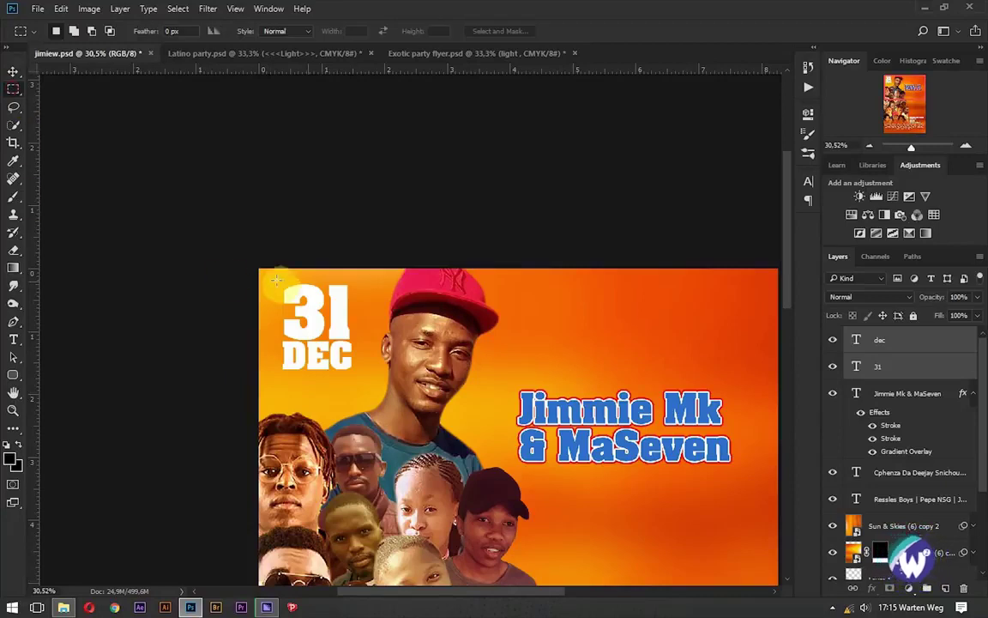
left_click_drag(276, 279, 354, 388)
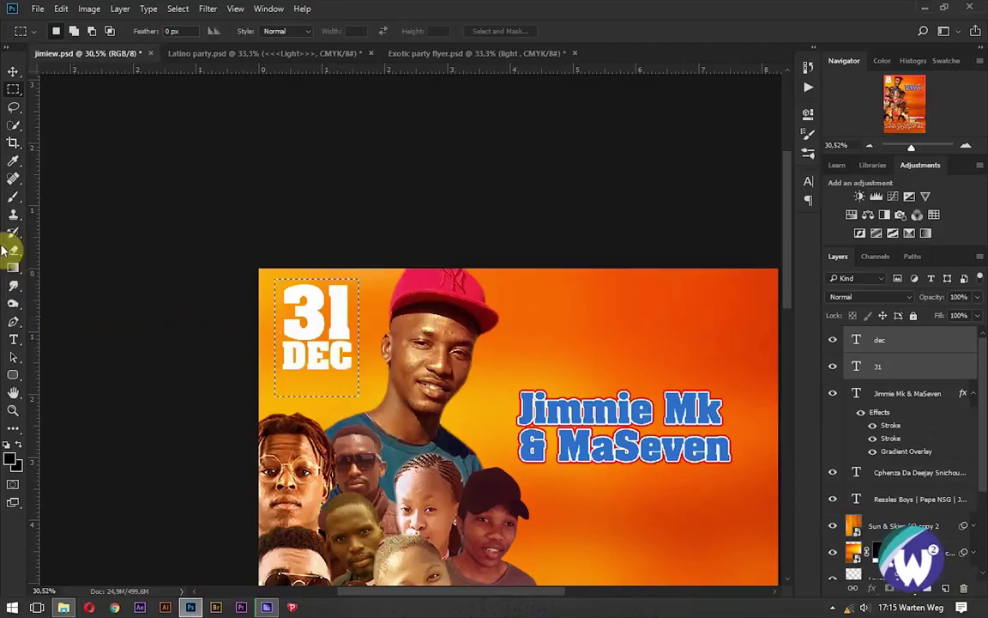
key("ctrl+shift+alt+n")
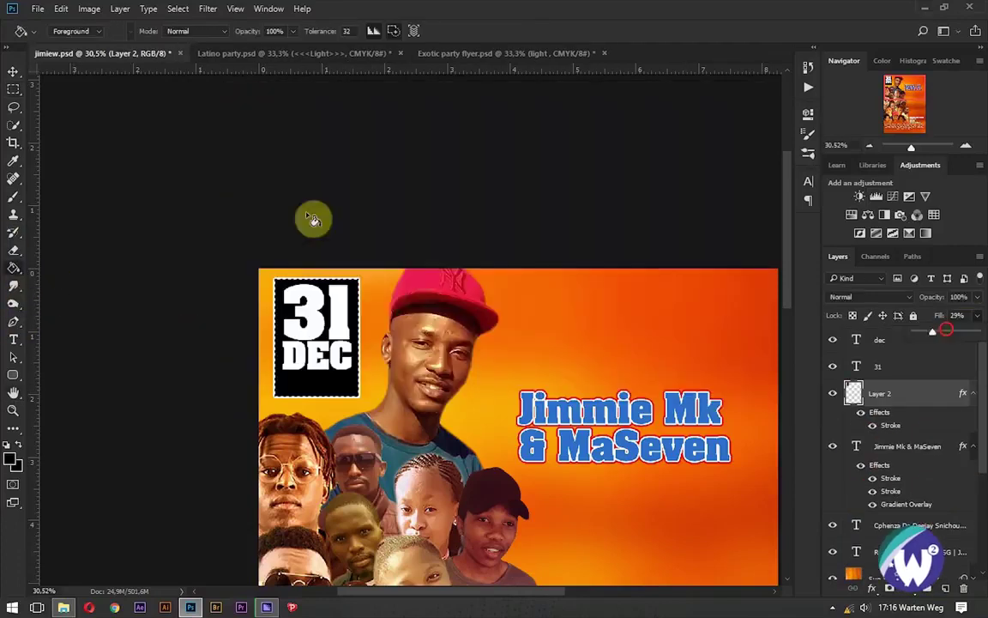
left_click(281, 388)
key("ctrl+d")
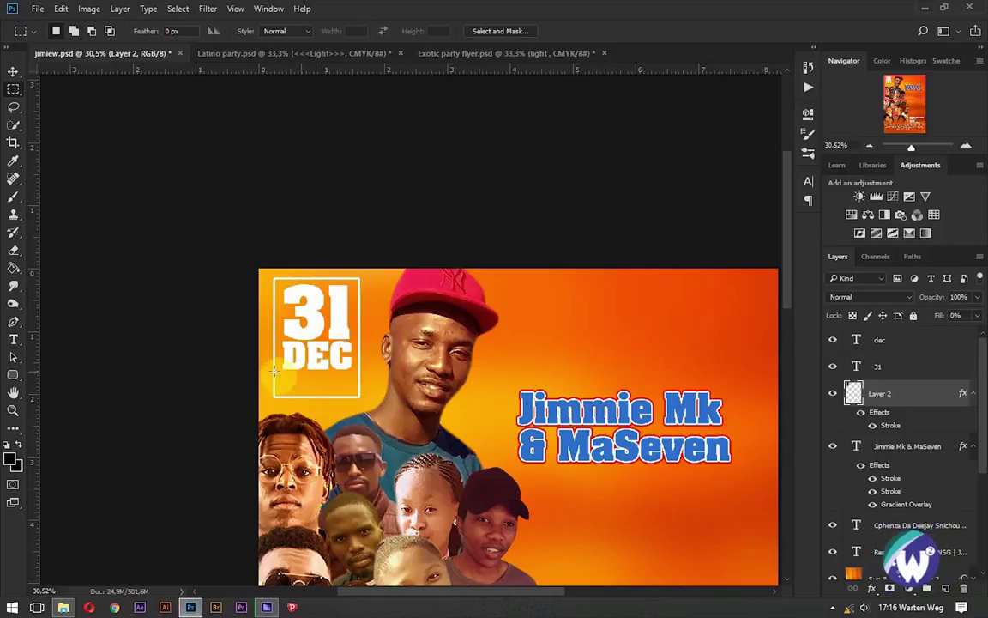
left_click_drag(275, 371, 362, 398)
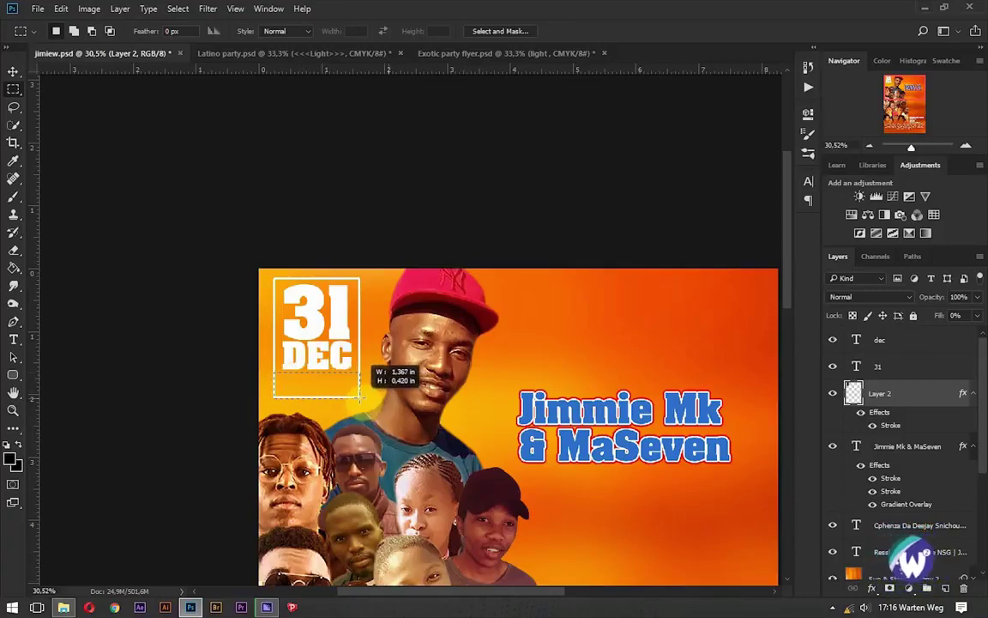
scroll(360, 399, "up", 3)
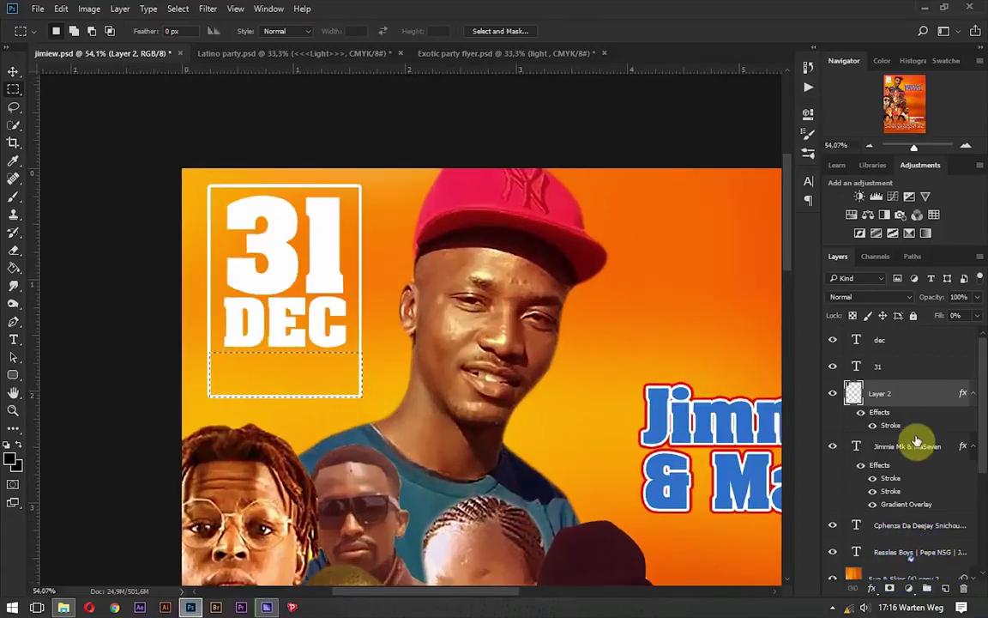
Fill the marqueed strip under DEC with white on a new layer
key("ctrl+shift+alt+n")
left_click(13, 268)
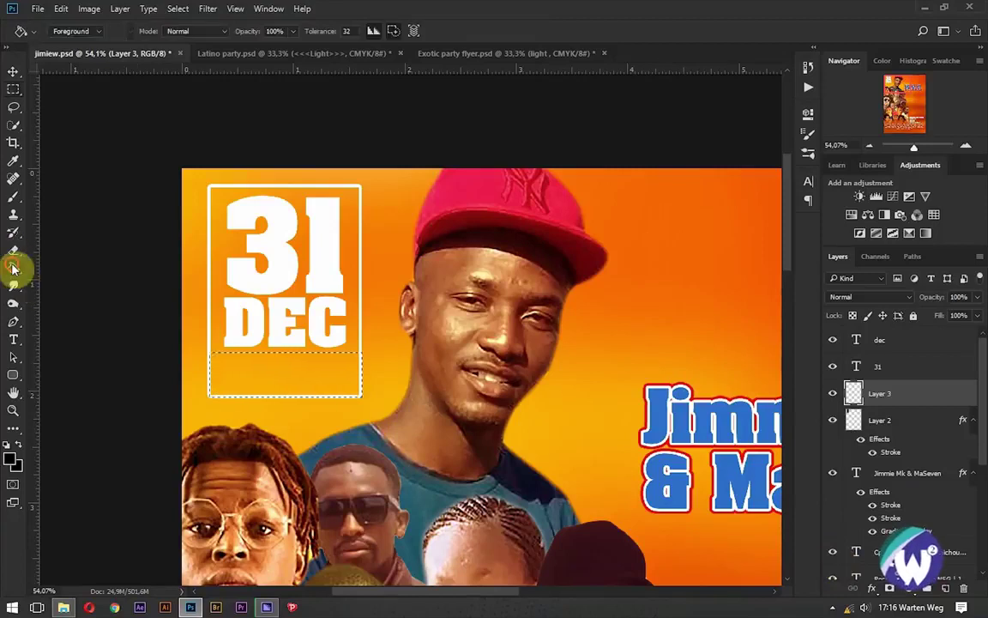
left_click(249, 375)
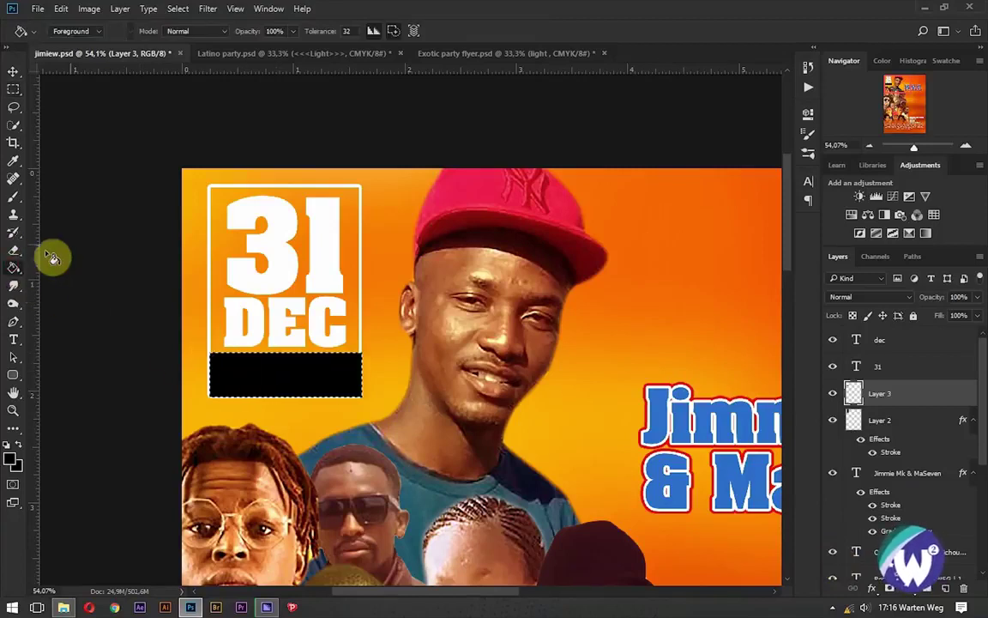
left_click(19, 445)
left_click(219, 378)
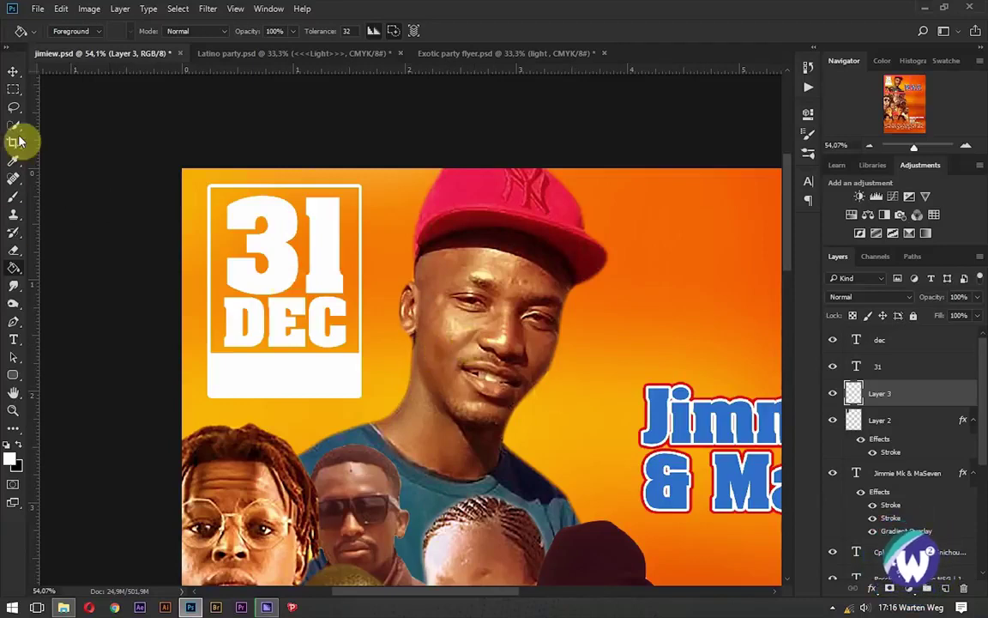
Type 2017 in the white strip and colour it orange sampled from the background
left_click(14, 342)
left_click(227, 383)
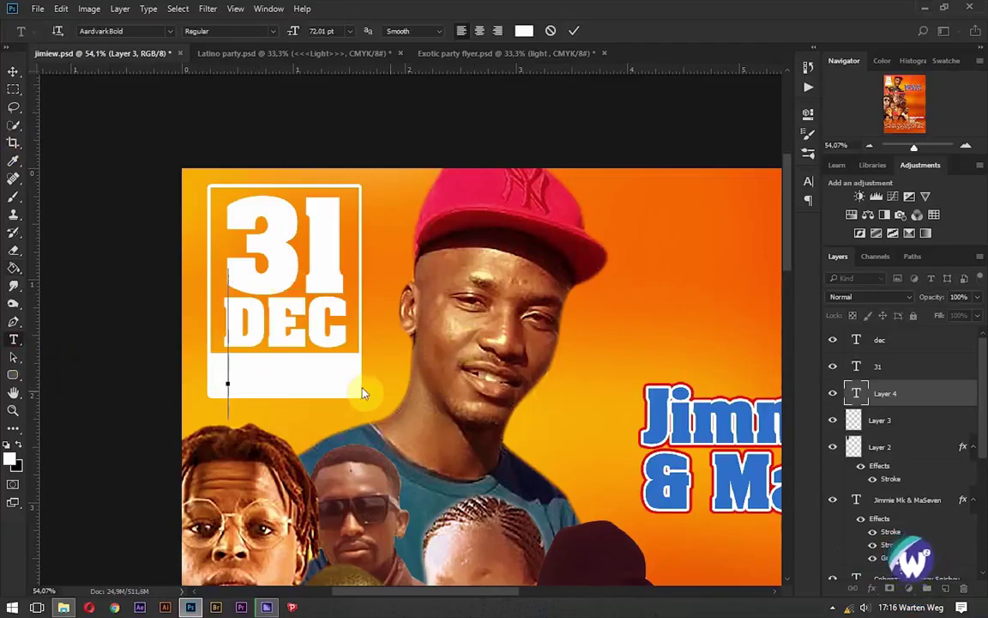
type("2017")
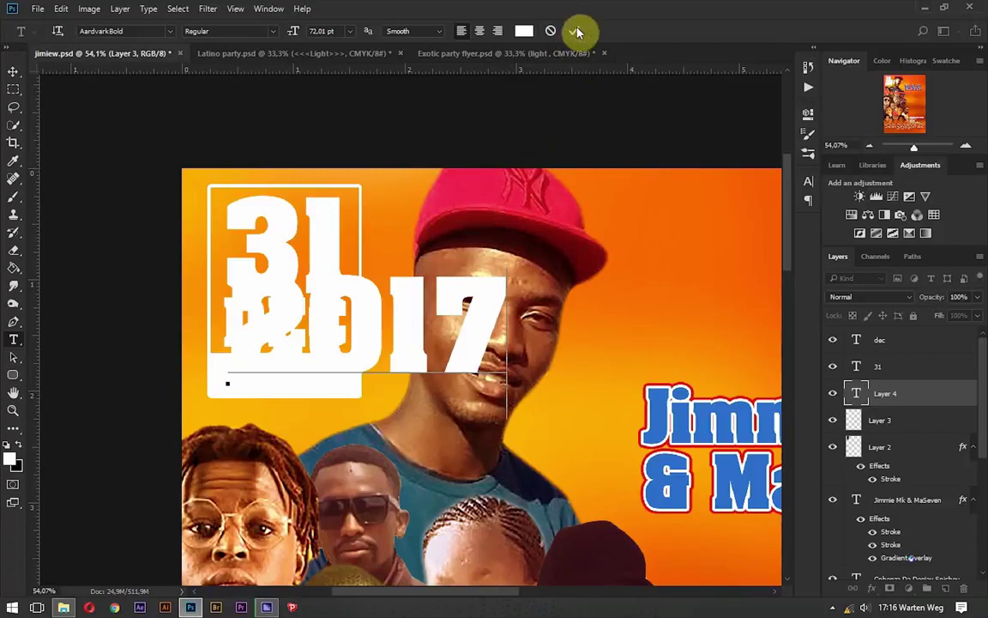
left_click(576, 32)
left_click(524, 31)
mouse_move(632, 361)
left_mouse_down()
mouse_move(768, 476)
mouse_move(867, 519)
left_mouse_up()
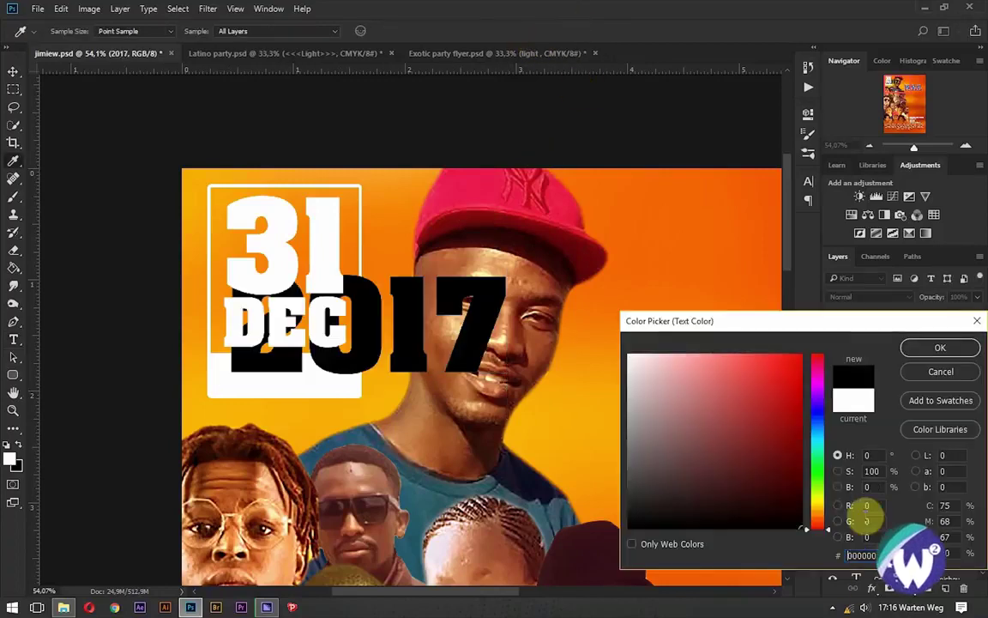
left_click(368, 399)
left_click(941, 348)
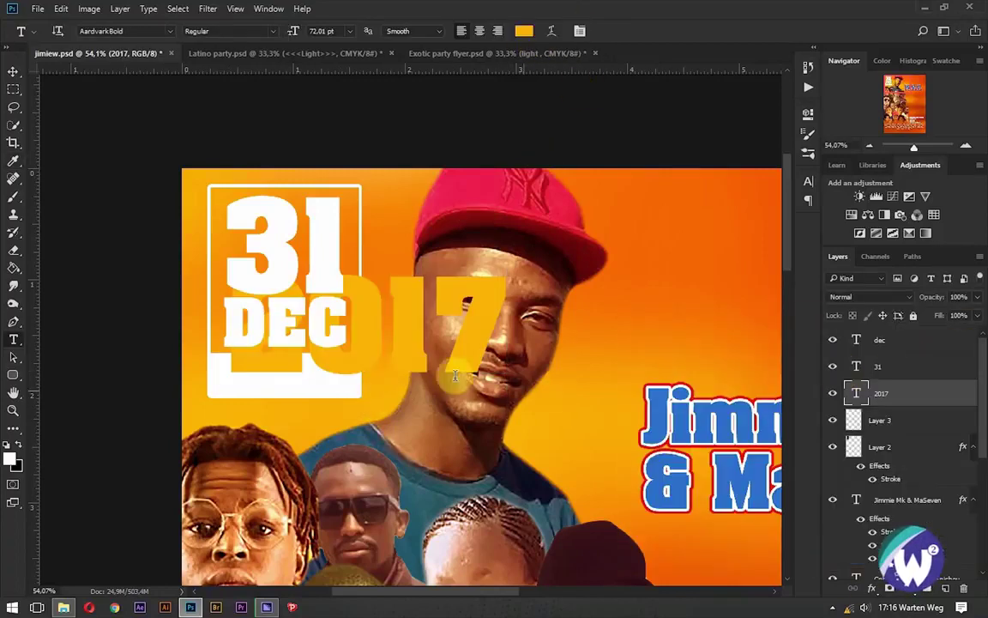
Resize 2017 to 23 pt, position it in the strip, and widen its tracking to 240
left_click_drag(269, 33, 248, 32)
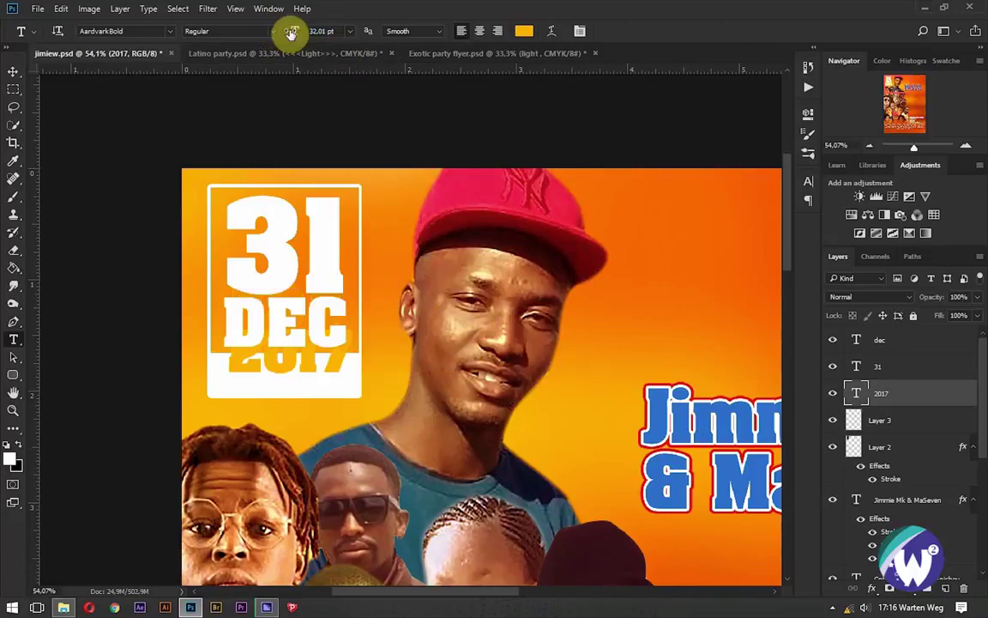
left_click_drag(292, 371, 306, 387)
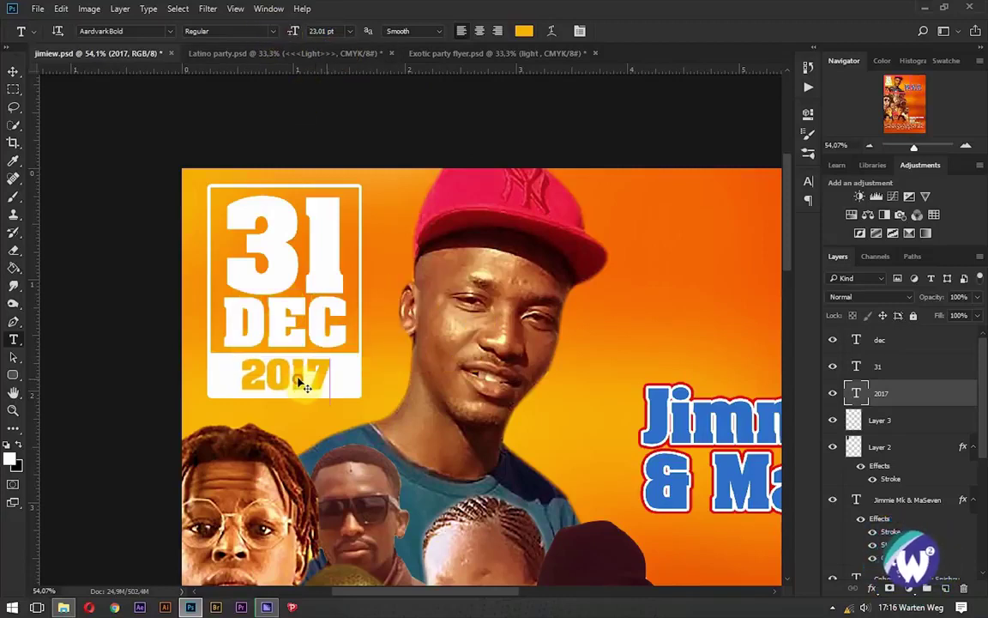
left_click(808, 183)
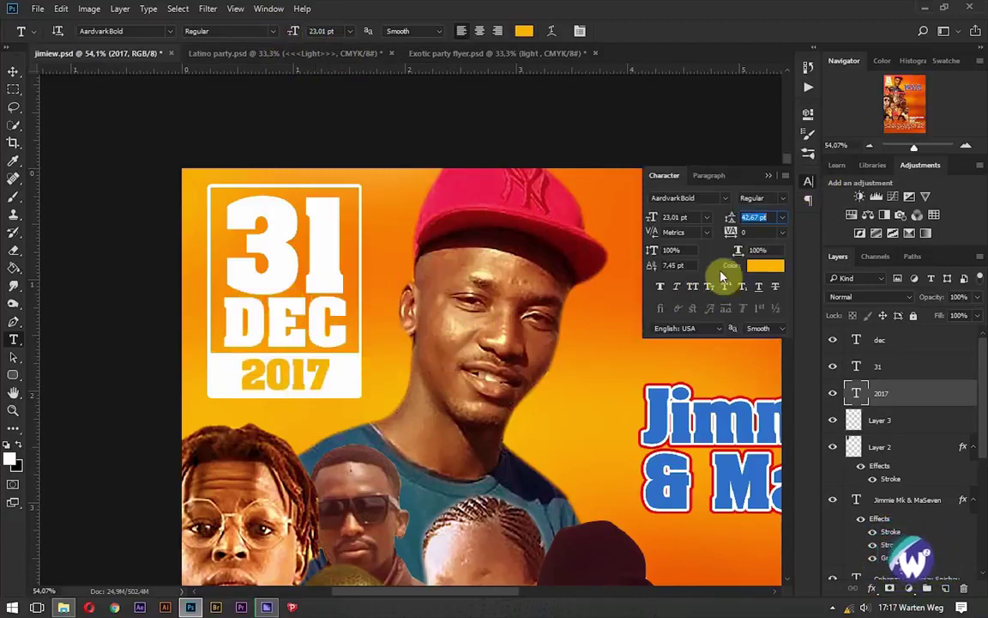
left_click_drag(734, 236, 730, 238)
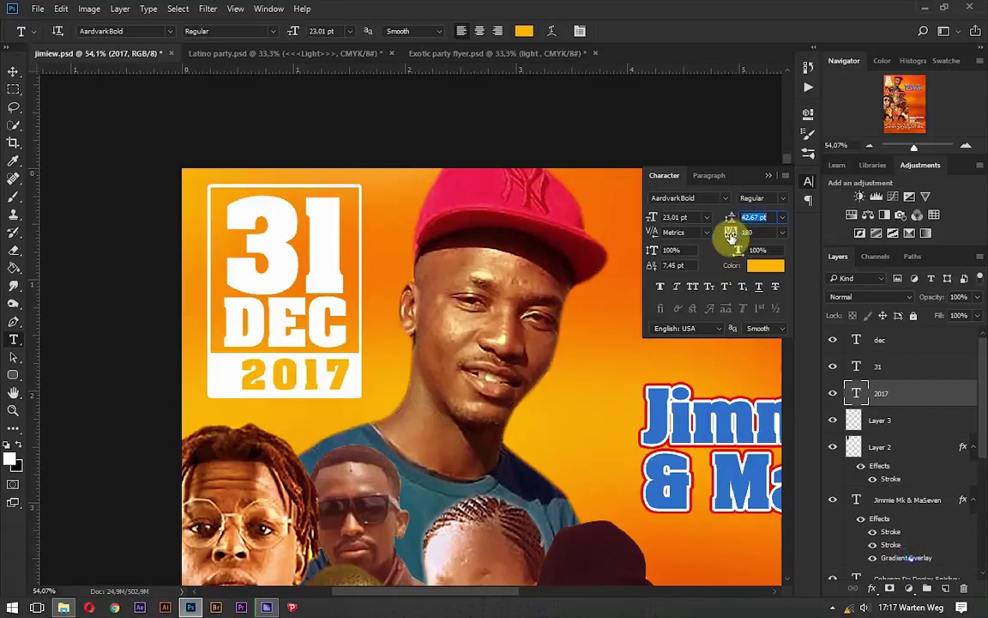
left_click(892, 421)
Centre 2017 horizontally in the strip and hide the text, keeping its letter selection on Layer 3
left_click(14, 74)
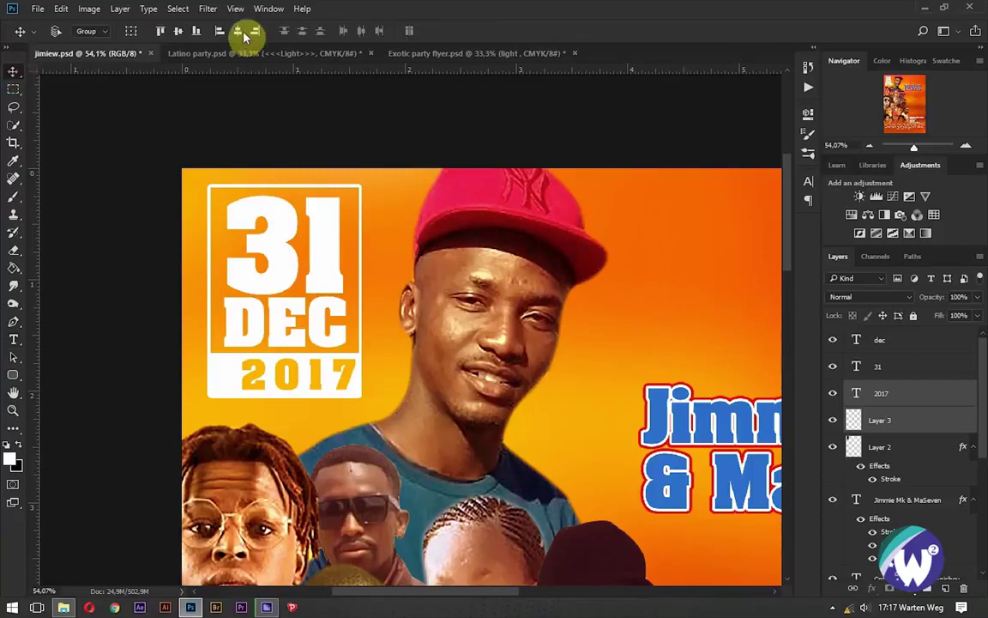
left_click(238, 31)
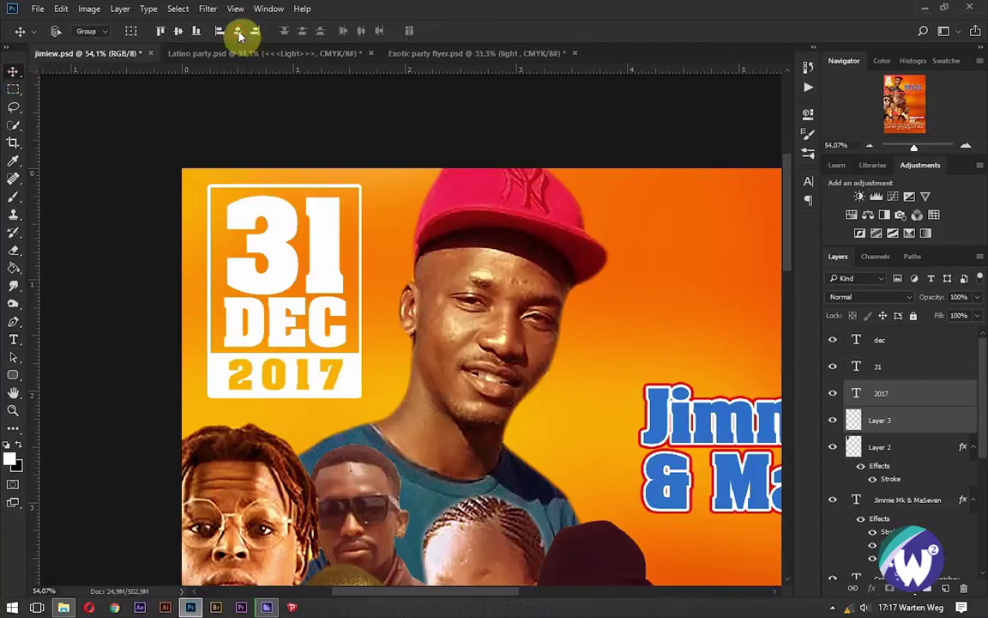
left_click(854, 420, "ctrl")
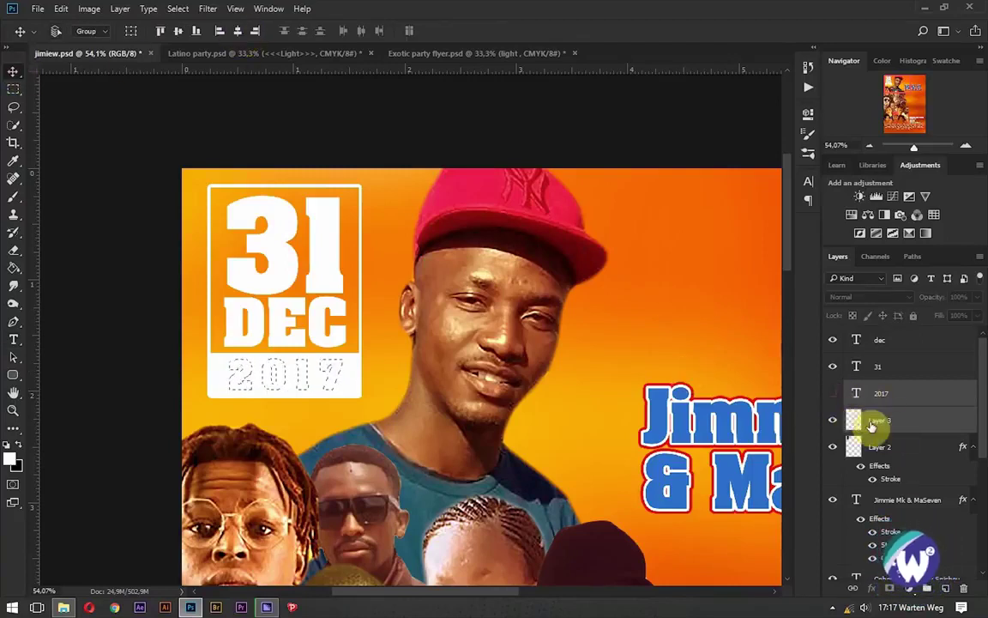
left_click(882, 421)
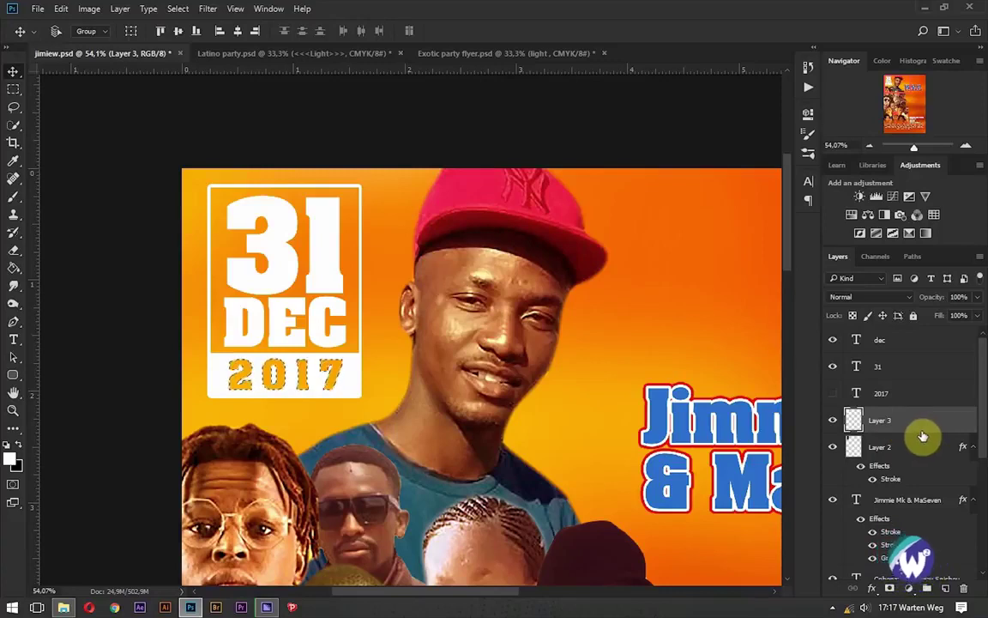
Group all the date box layers into a group named Date
left_click(904, 342, "shift")
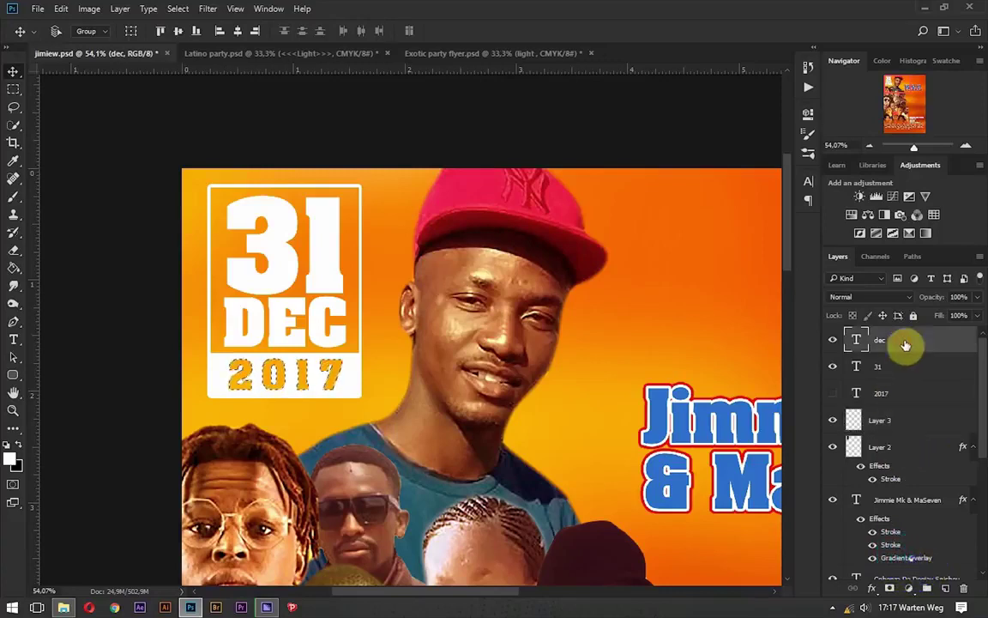
left_click(900, 450, "shift")
key("ctrl+g")
type("Date")
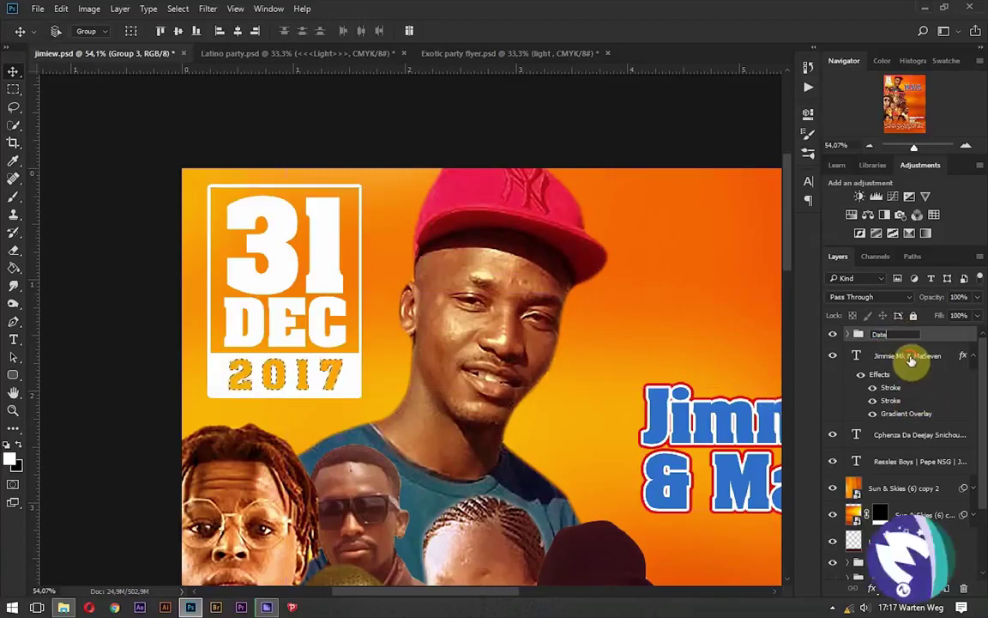
left_click(909, 353)
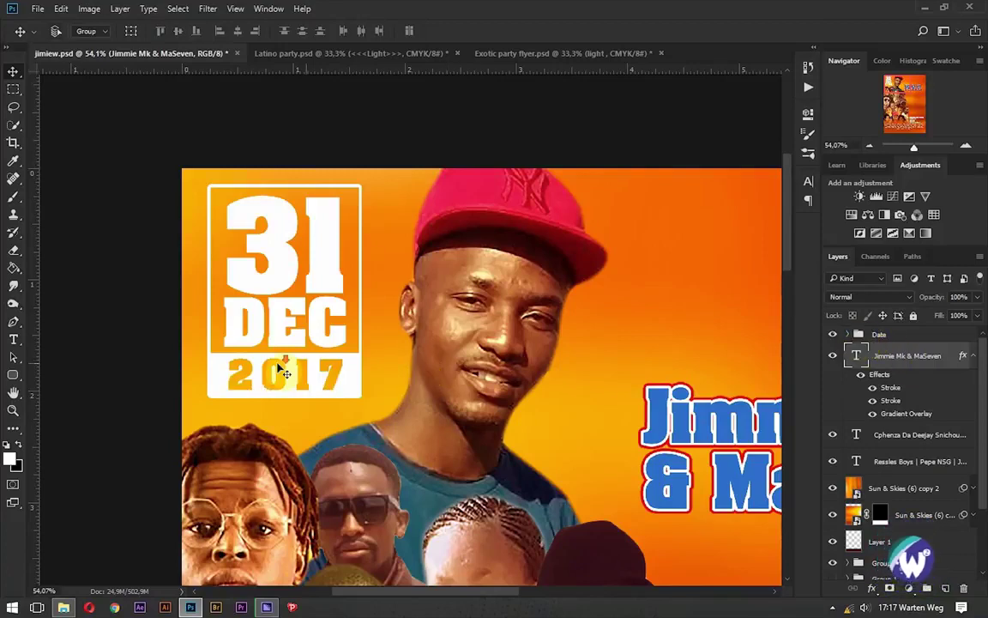
Add a drop shadow effect to the Date group
scroll(371, 353, "down", 2)
scroll(373, 354, "down", 1)
scroll(374, 359, "down", 2)
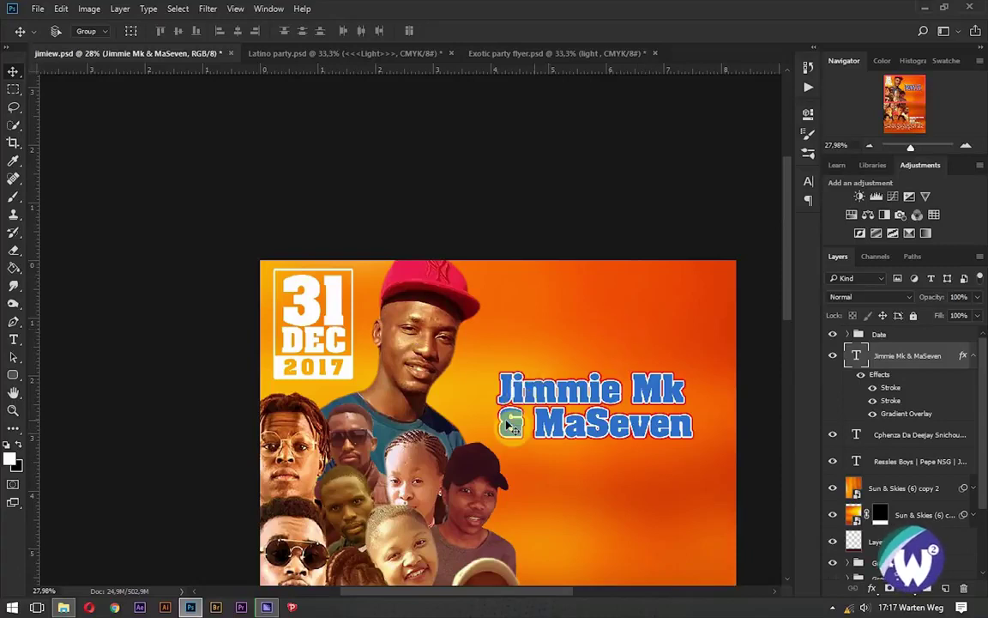
scroll(539, 410, "up", 1)
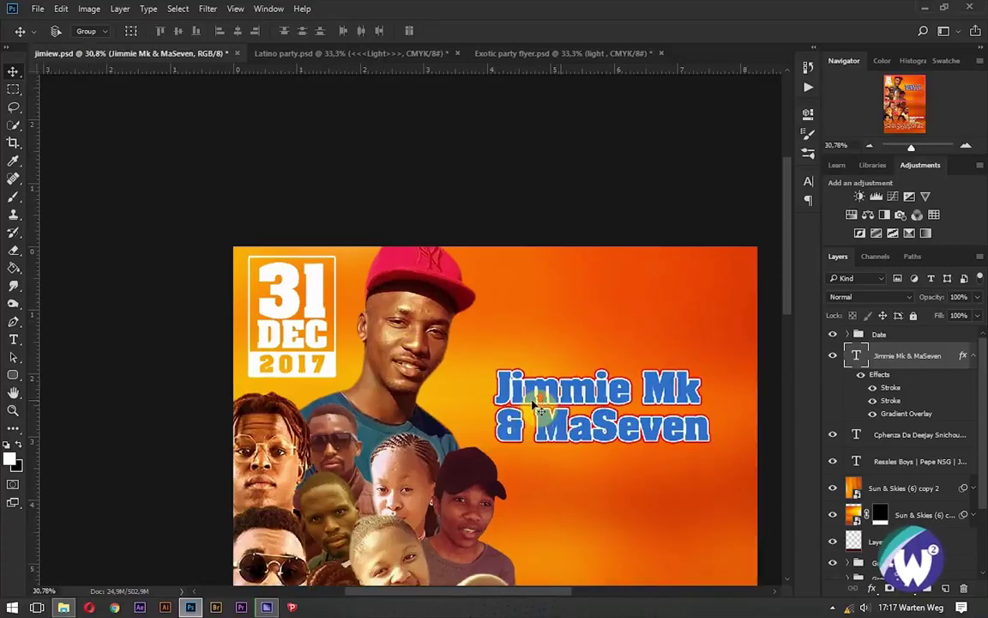
left_click(901, 334)
left_click(872, 589)
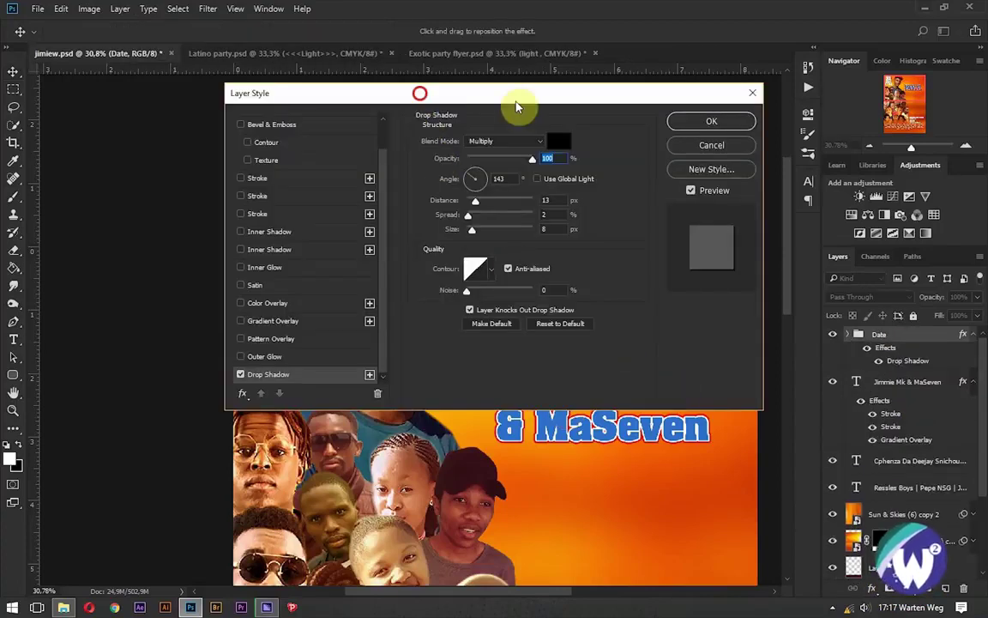
Set the Date drop shadow to 31% opacity and 7 px distance
left_click_drag(516, 107, 749, 112)
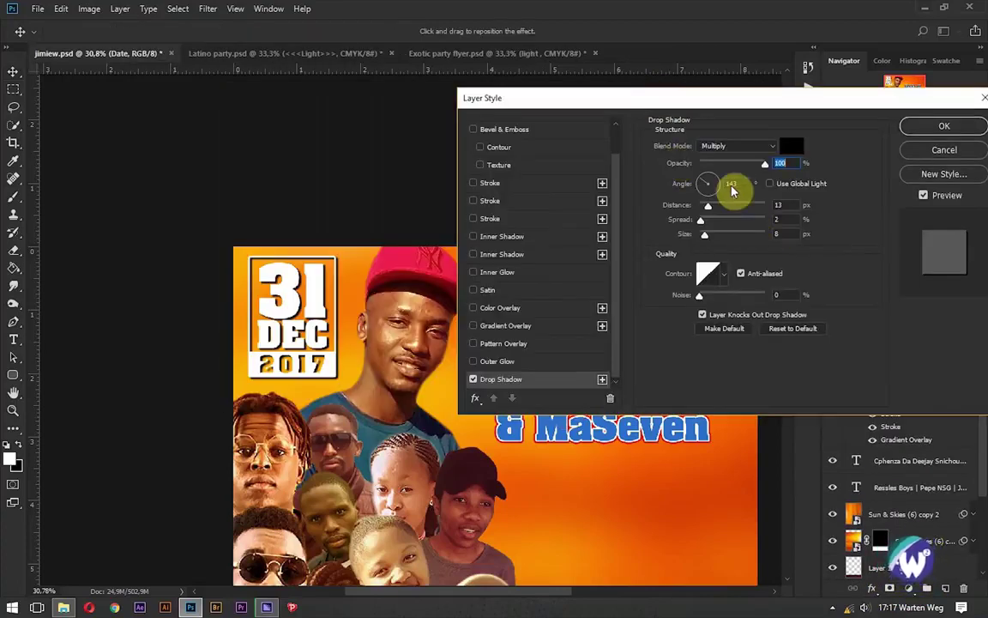
left_click_drag(766, 163, 720, 163)
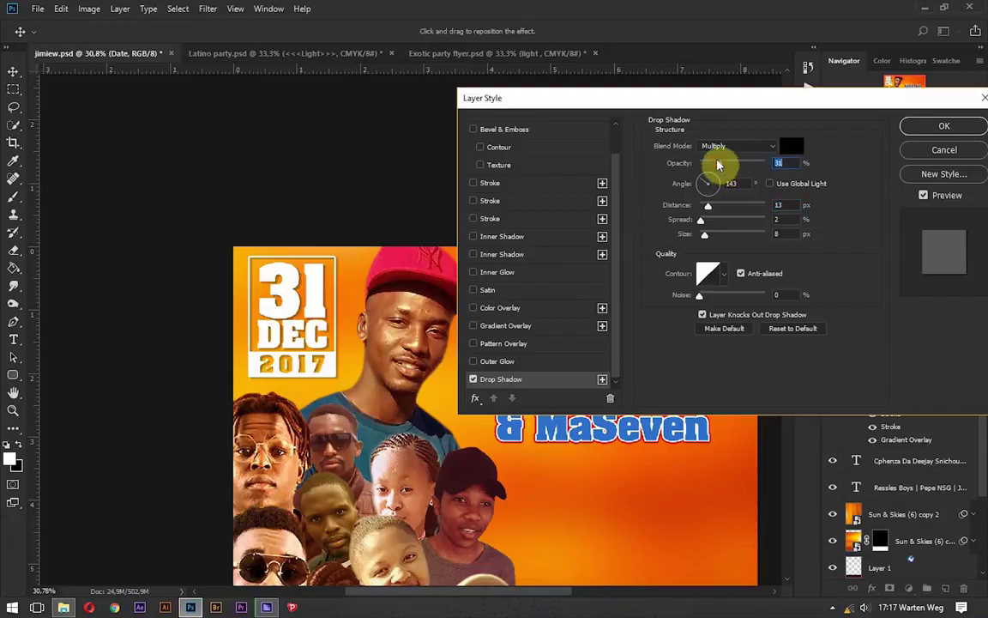
left_click_drag(708, 205, 703, 220)
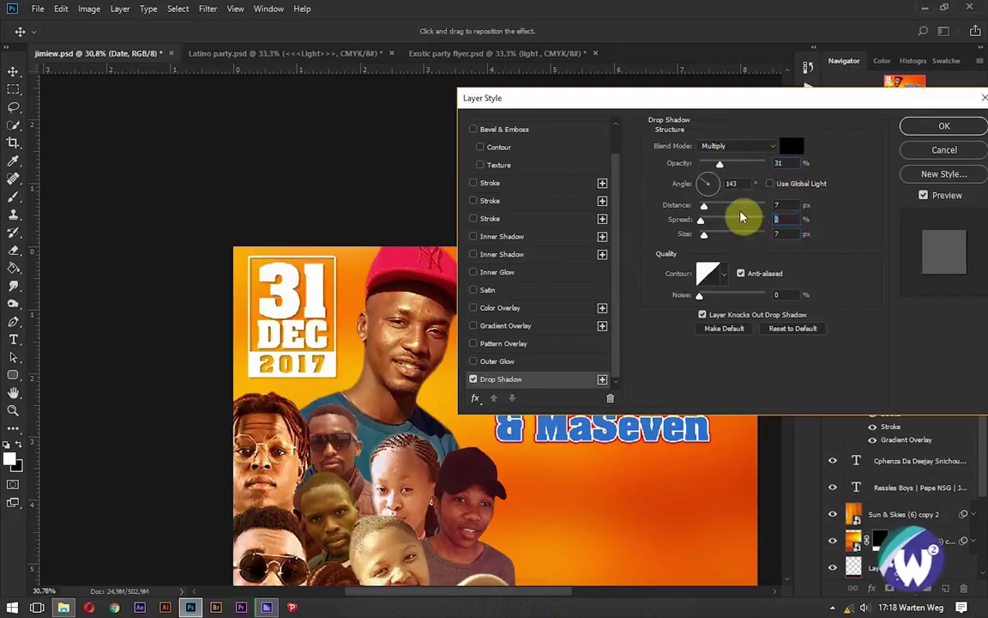
left_click(786, 219)
type("5")
left_click(935, 127)
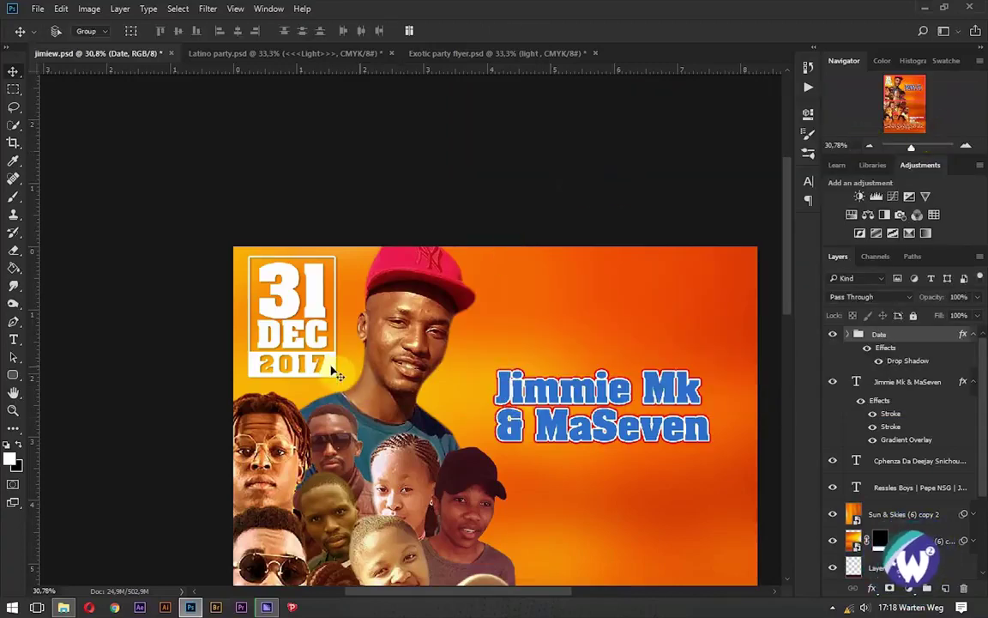
Nudge the 31 DEC 2017 block slightly, collapse the effects lists, and save the flyer
left_click_drag(332, 375, 290, 375)
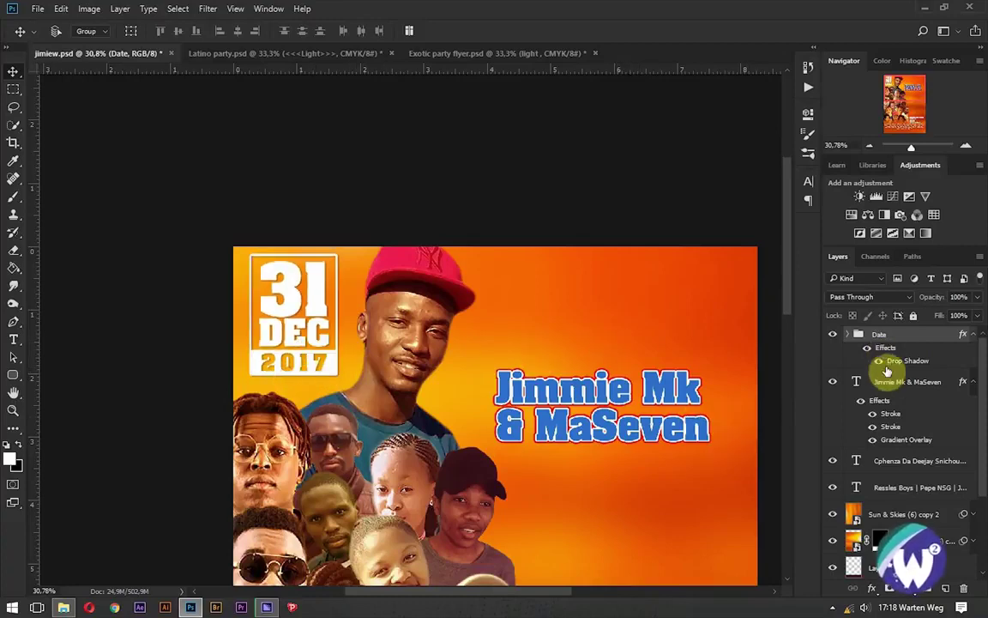
left_click(972, 334)
left_click(971, 357)
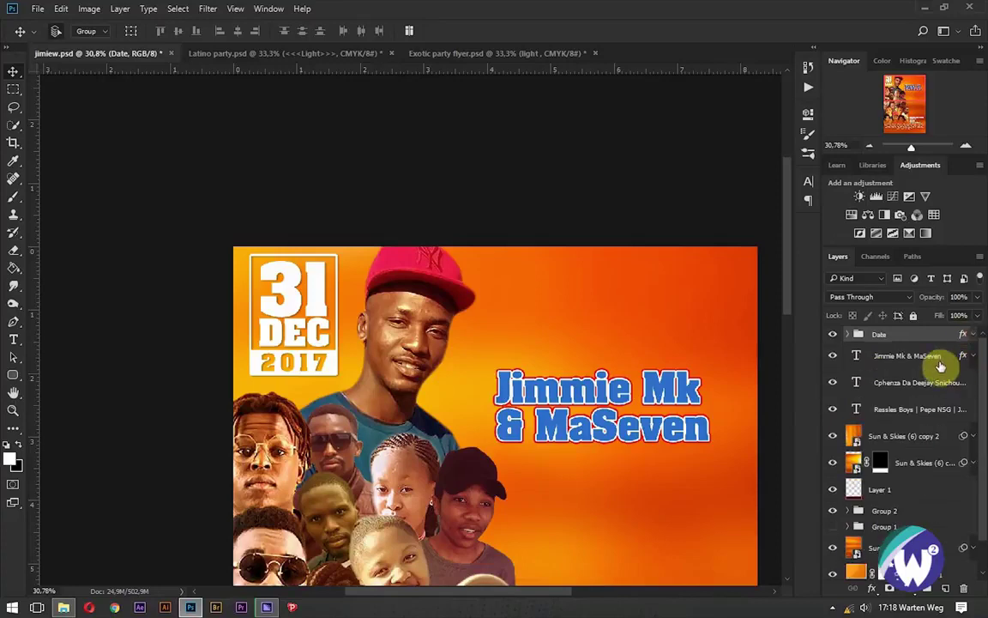
key("ctrl+s")
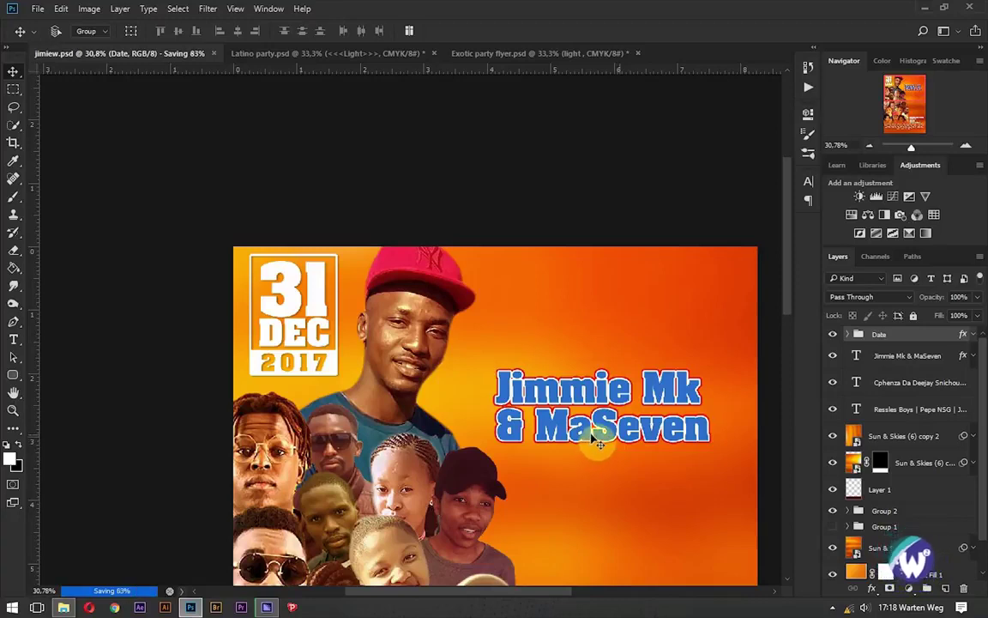
scroll(562, 426, "down", 3)
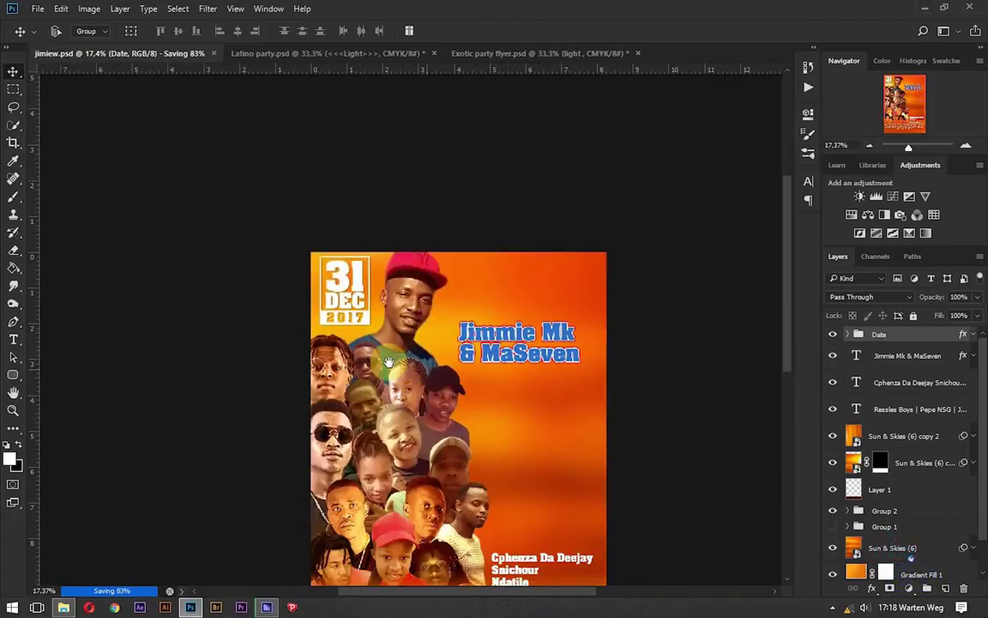
left_click_drag(388, 362, 357, 334)
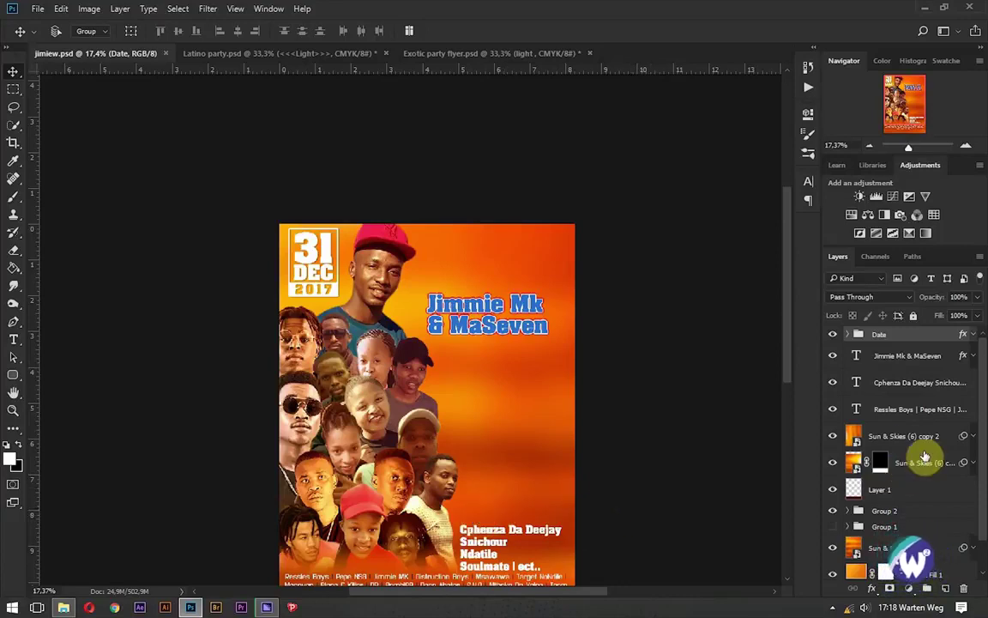
left_click(882, 356)
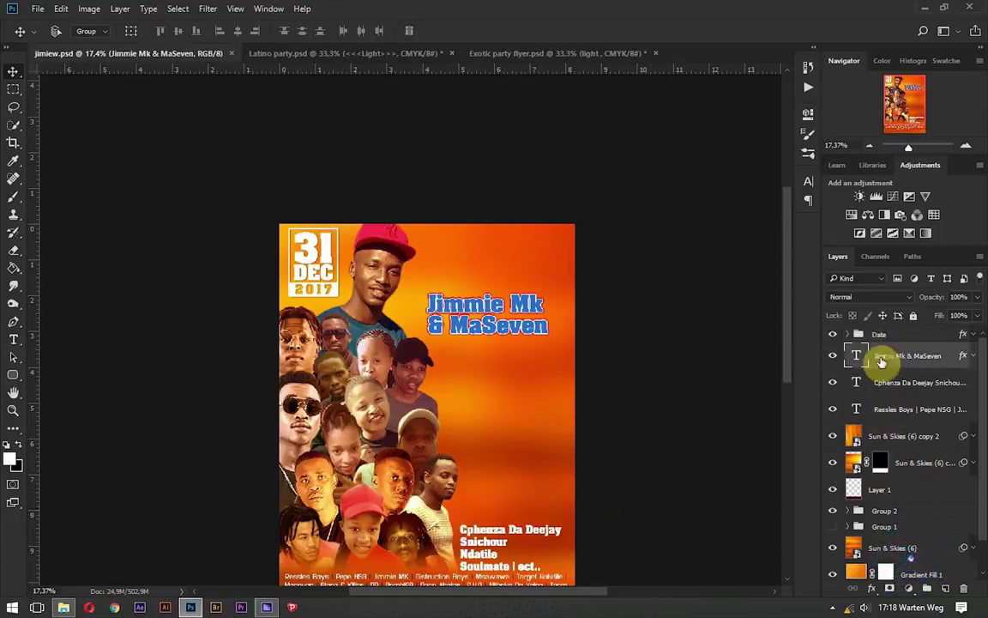
Delete the sketch outline layer and move the white cloud layer beneath the title text
left_click(973, 355)
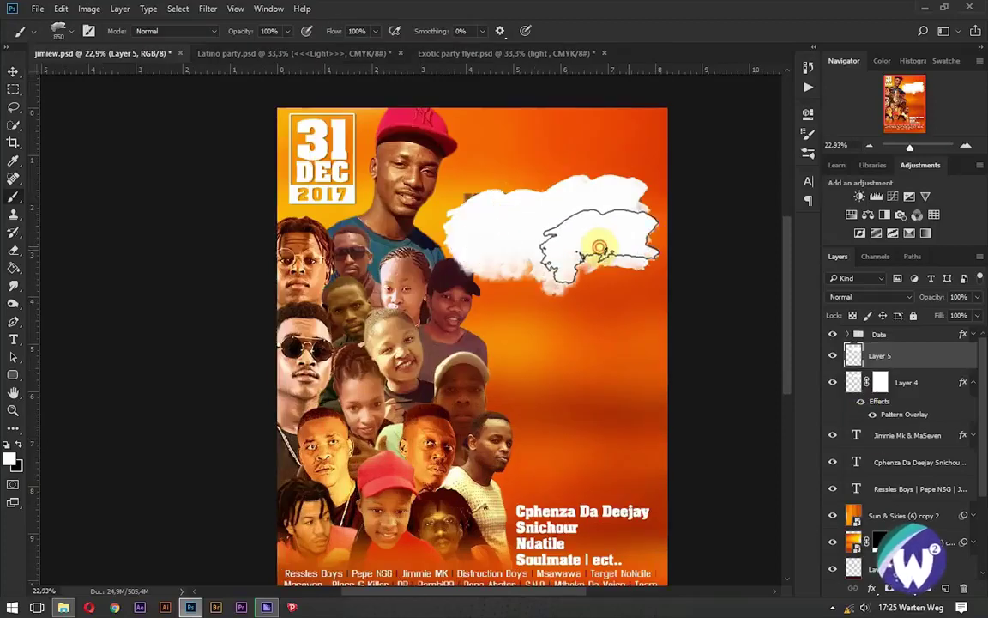
left_click(834, 379)
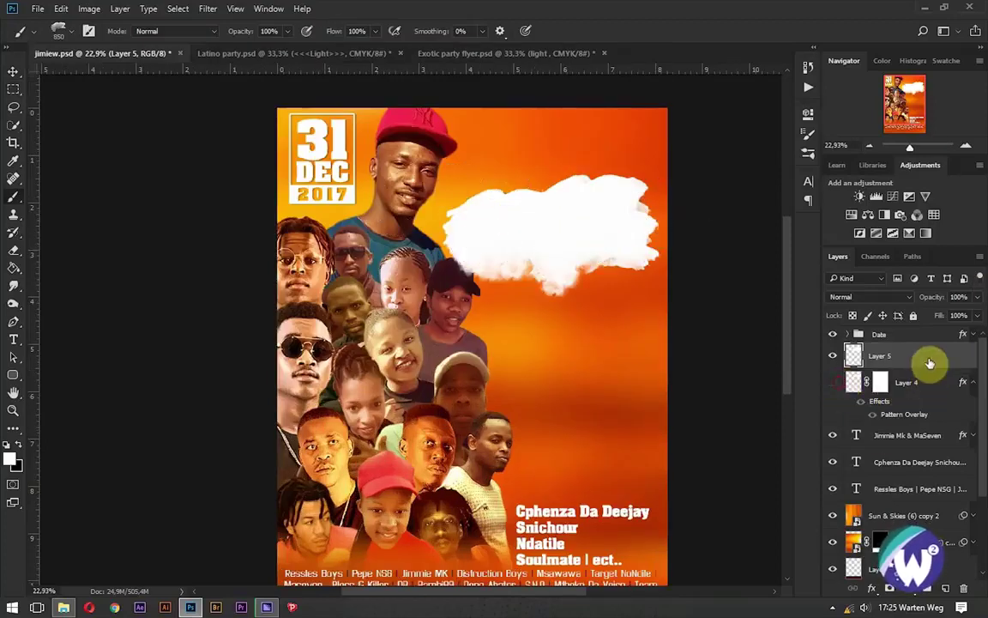
left_click_drag(928, 355, 943, 442)
key("Delete")
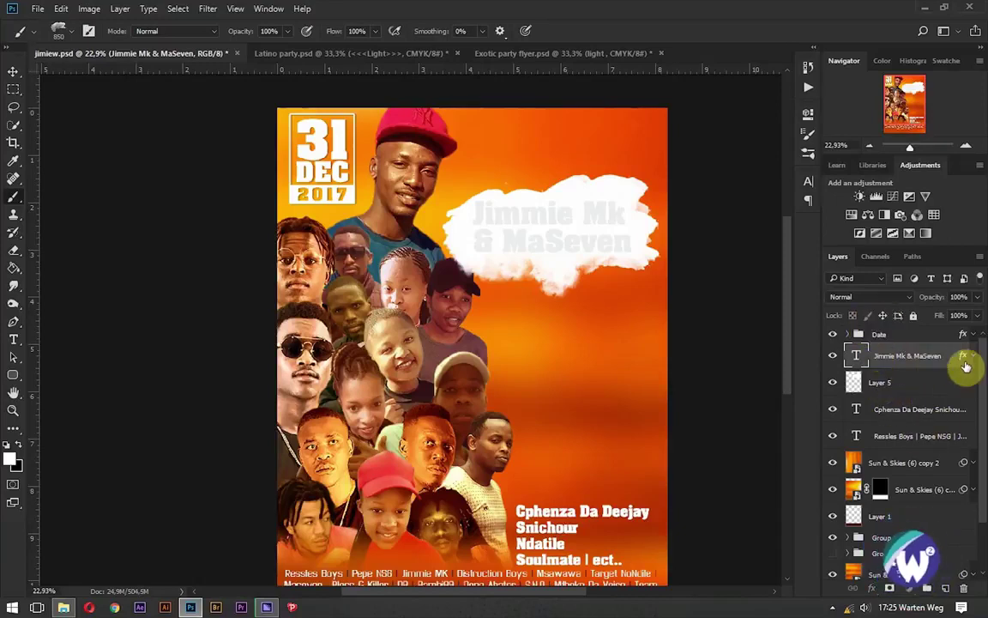
Turn off the title's Pattern Overlay and turn on its second Stroke
left_click(973, 355)
left_click(873, 427)
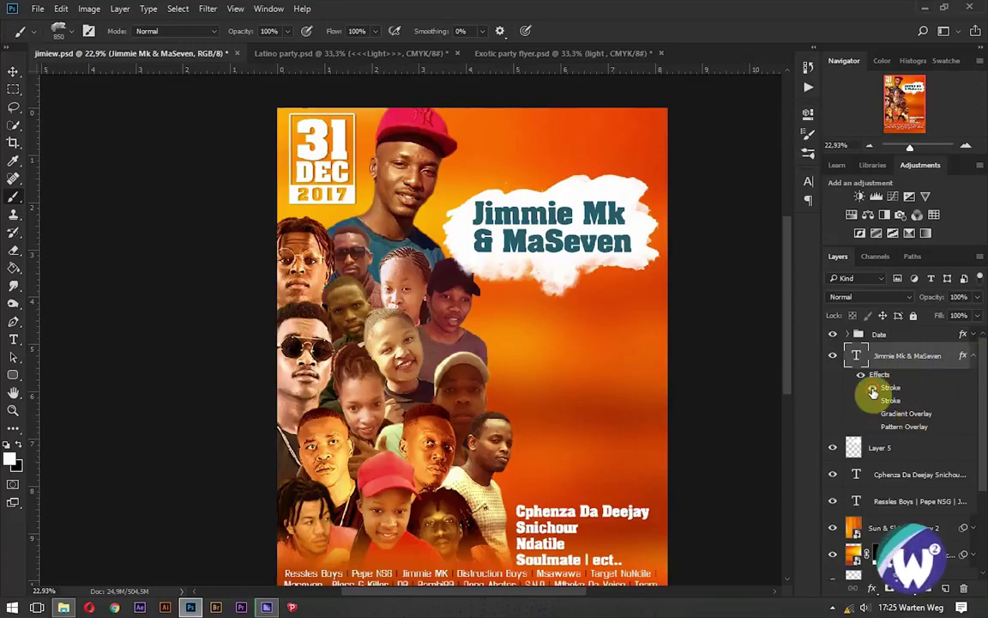
left_click(873, 403)
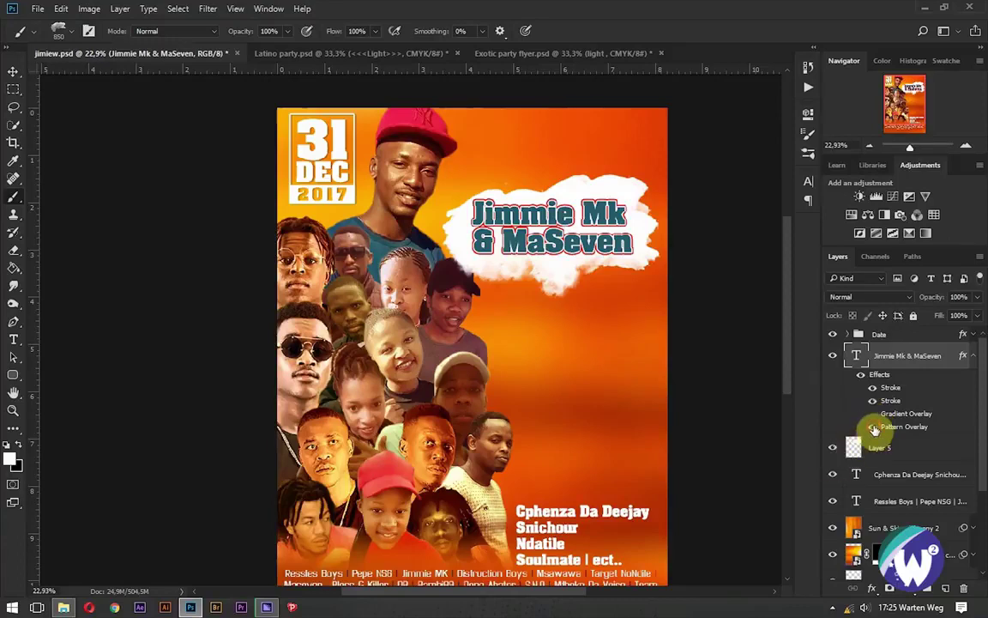
Recolour the title's second stroke to background-sampled orange f25700 and lower its opacity to 47%
left_click(862, 374)
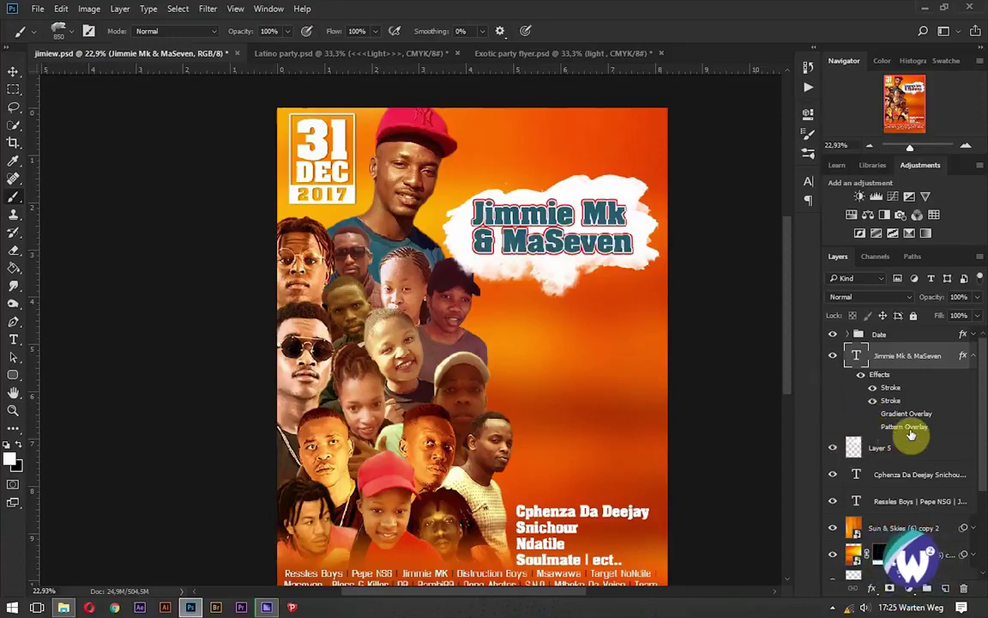
double_click(891, 403)
mouse_move(541, 103)
left_mouse_down()
mouse_move(484, 257)
mouse_move(439, 306)
left_mouse_up()
left_click(356, 442)
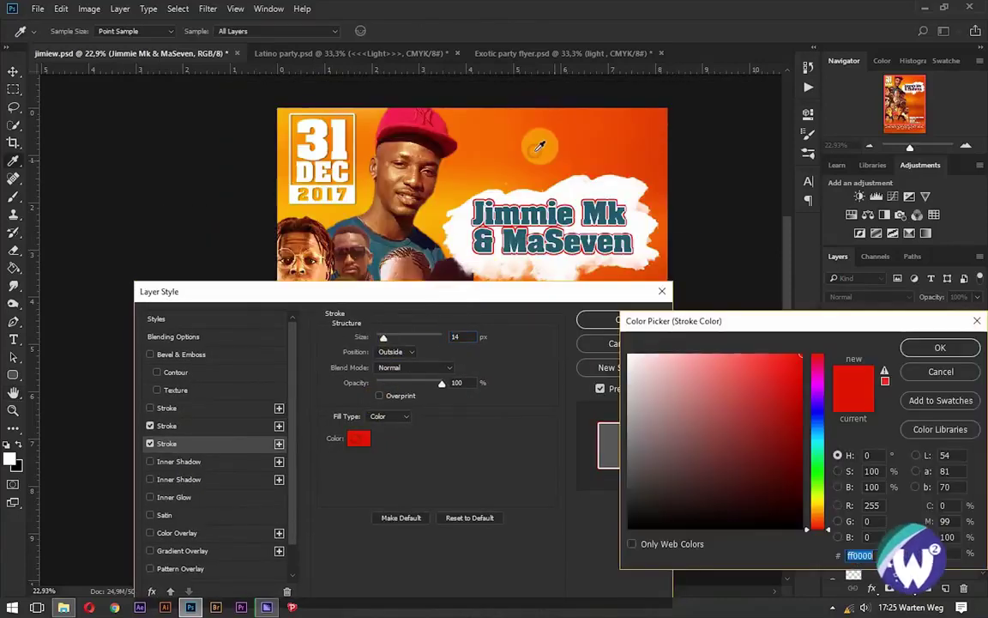
left_click(540, 146)
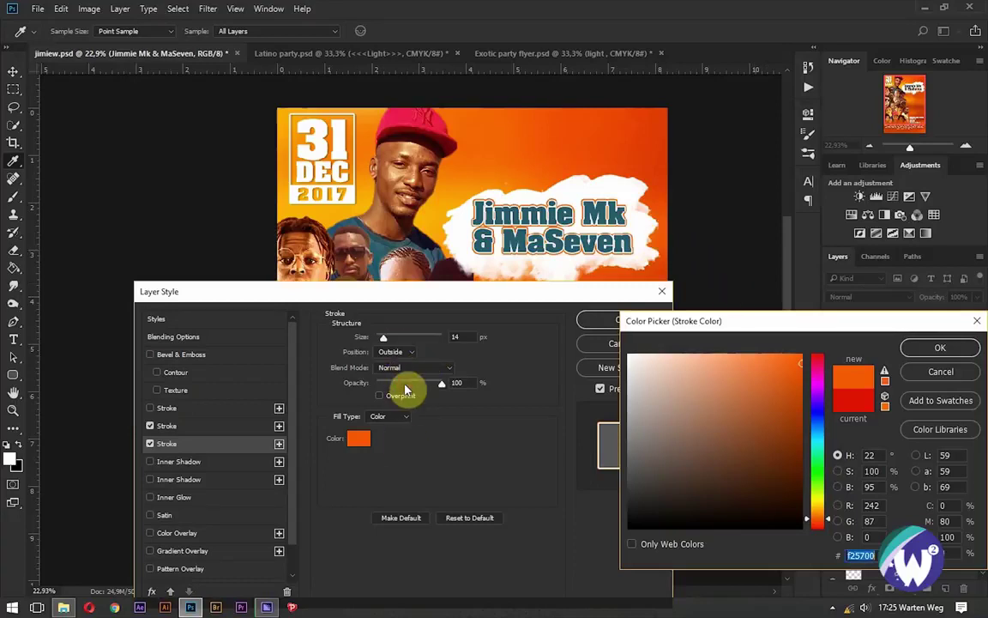
left_click(940, 347)
left_click_drag(442, 382, 406, 382)
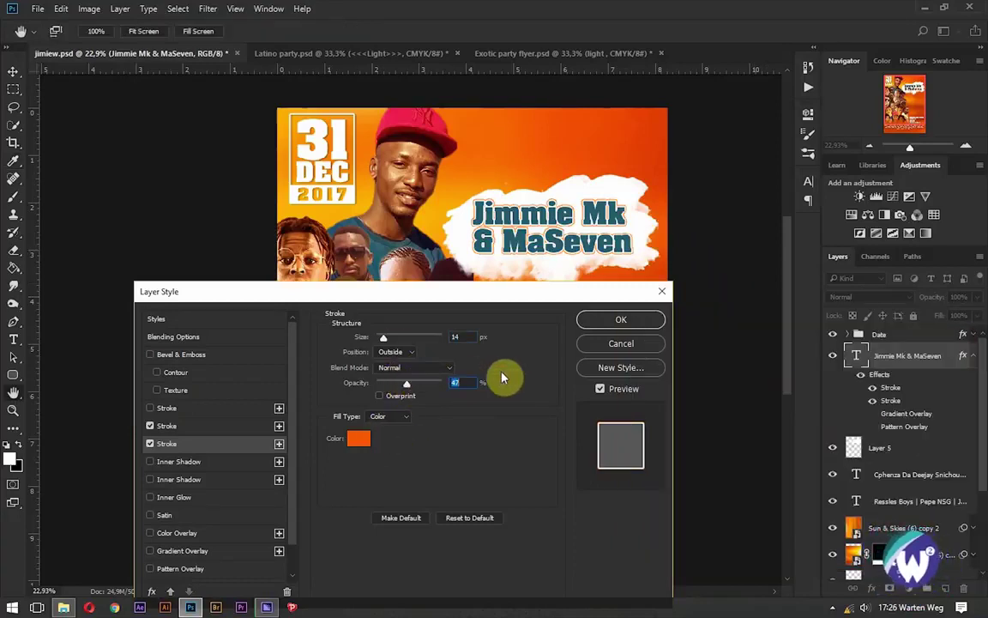
left_click(623, 320)
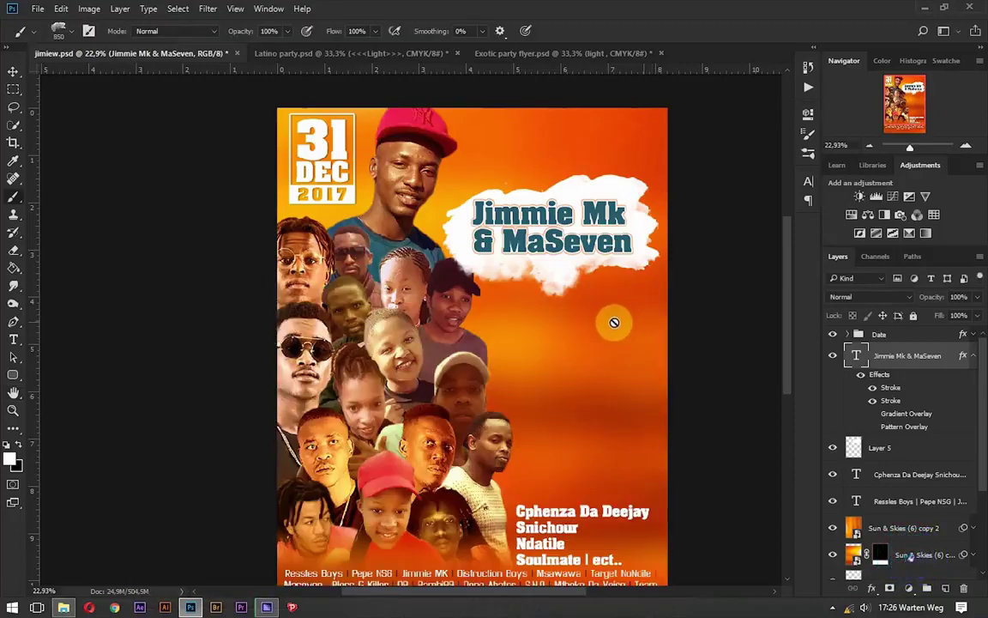
Scale the Jimmie Mk & MaSeven title to about 107% wide by 117% tall
key("ctrl+t")
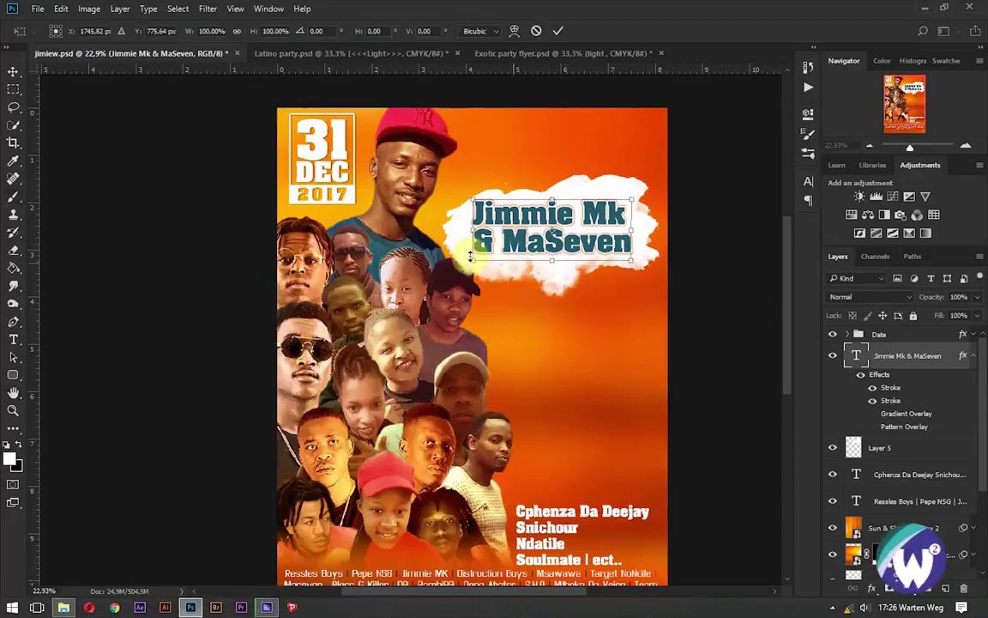
left_click(473, 258, "alt")
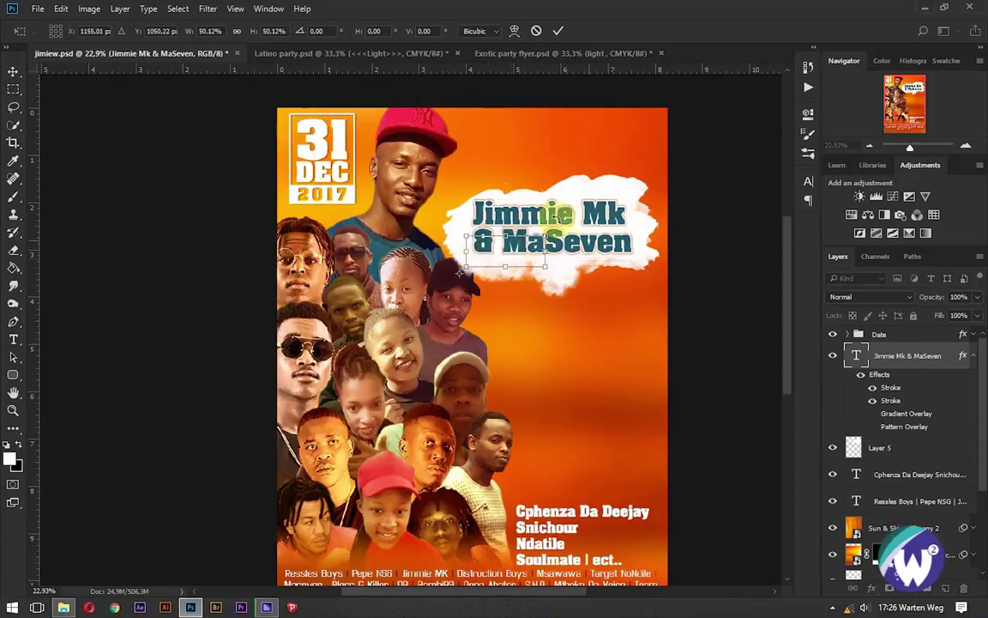
key("Escape")
key("b")
key("ctrl+t")
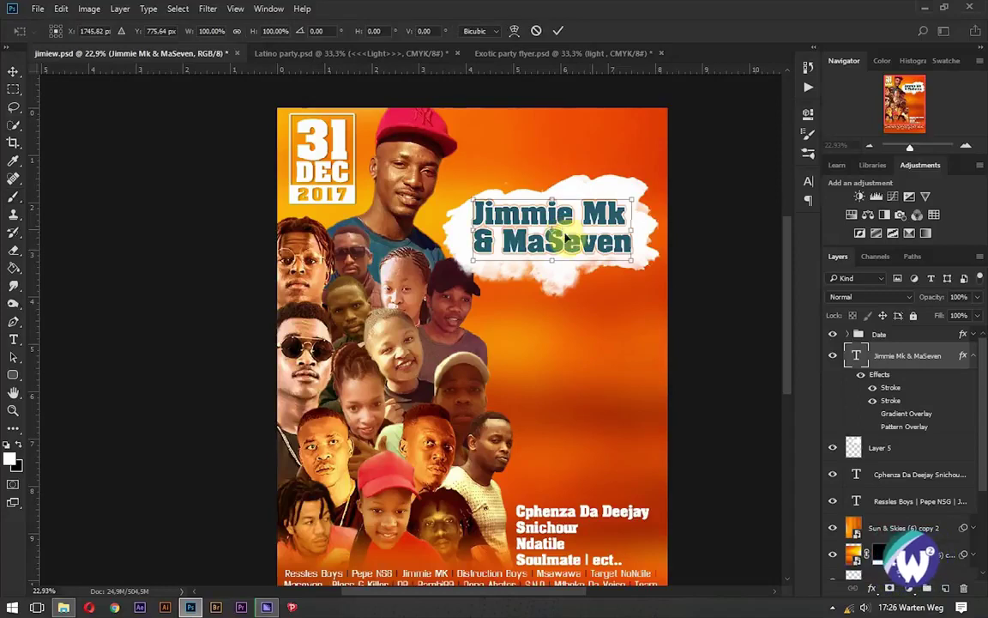
left_click_drag(468, 265, 452, 276)
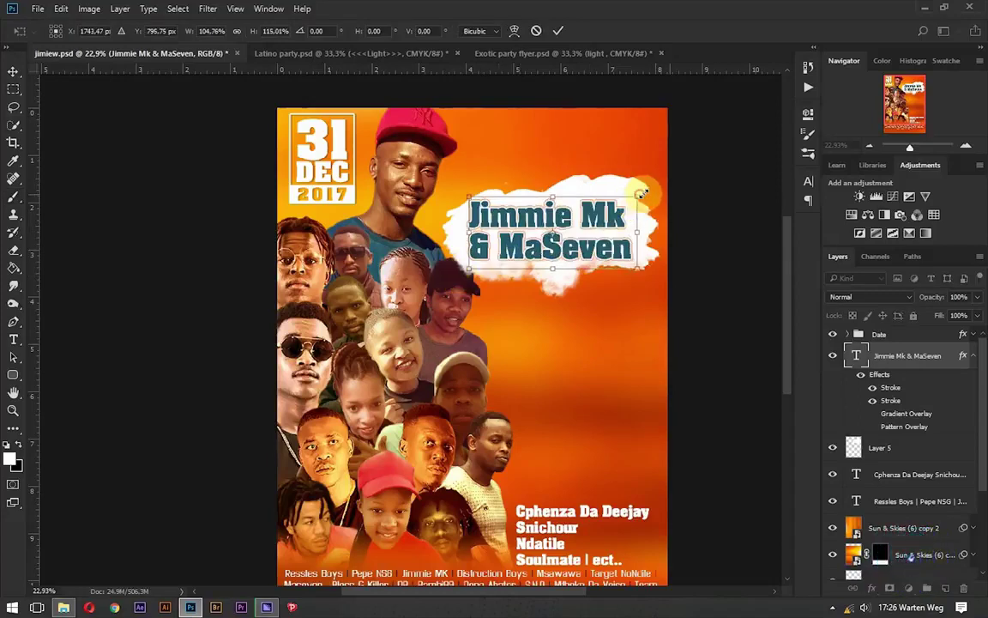
left_click_drag(633, 197, 653, 193)
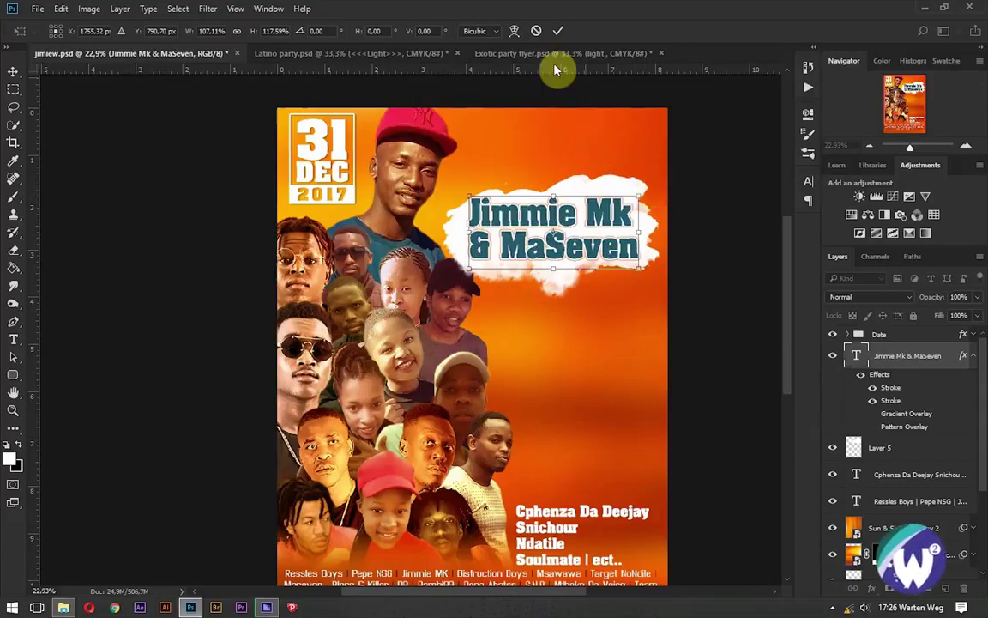
left_click(557, 31)
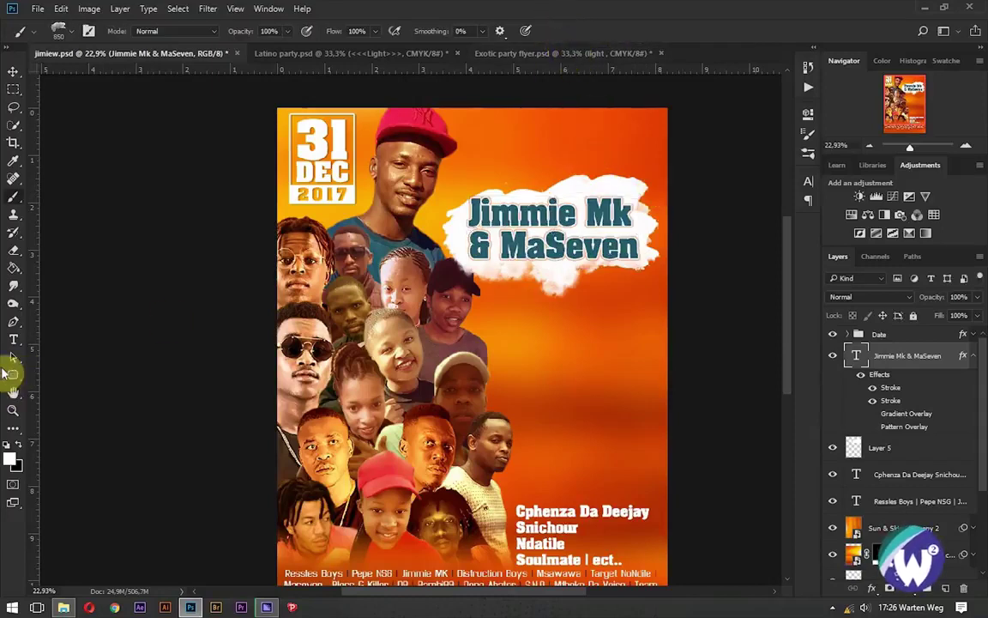
Type 'New Yeah Explsion One' below the title, split into two lines, and move it right
left_click(13, 340)
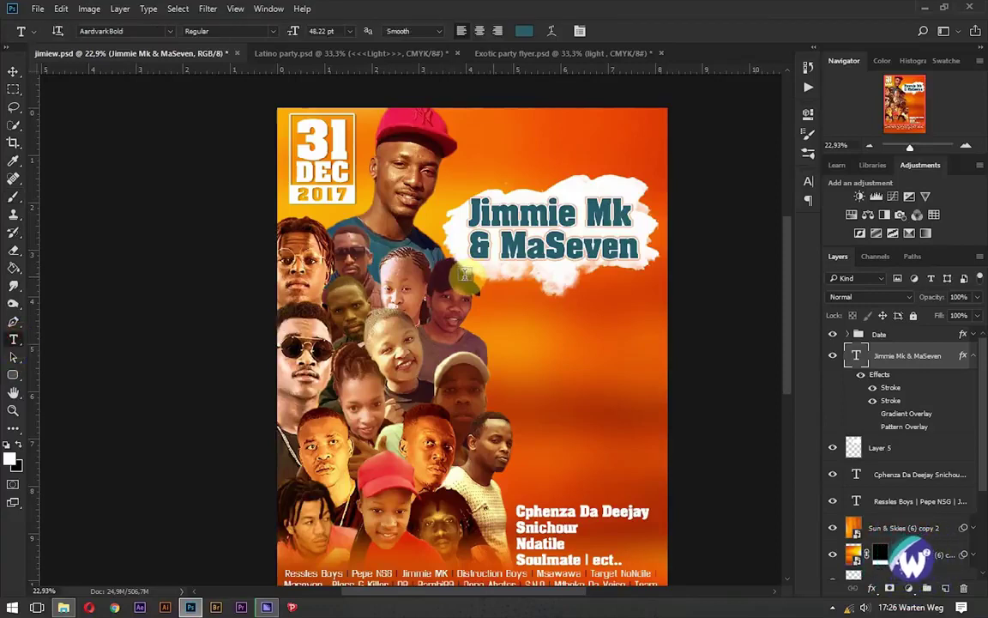
left_click(464, 274)
type("New Year Exp")
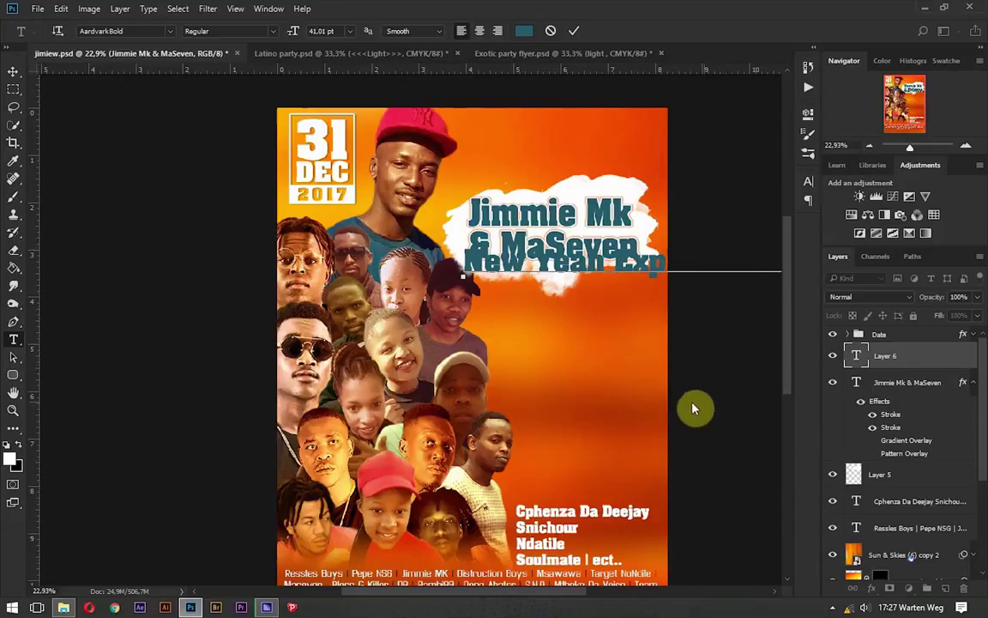
type("lsion On")
left_click_drag(619, 297, 485, 309)
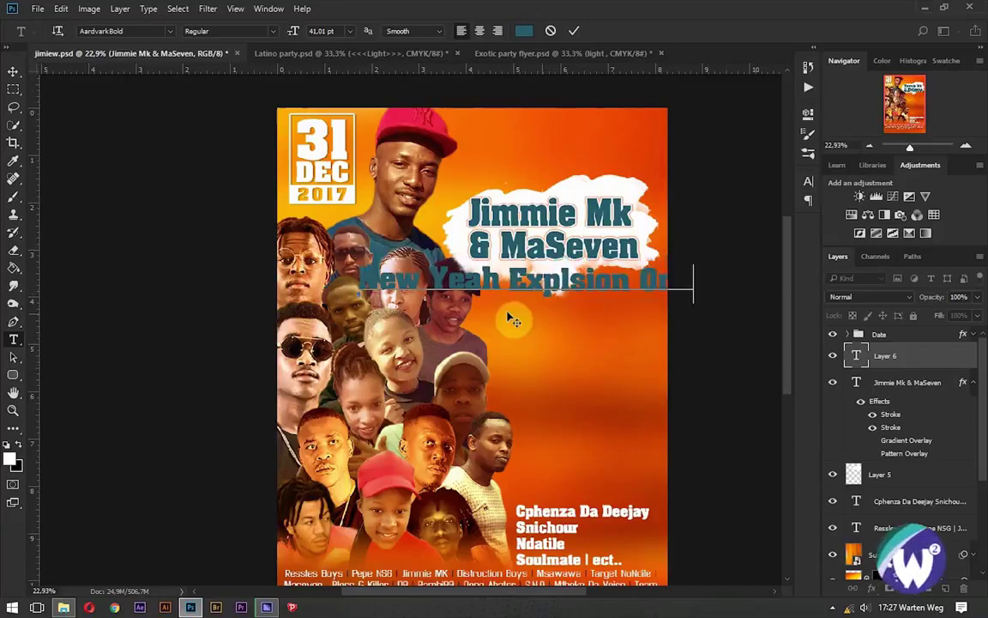
type("e")
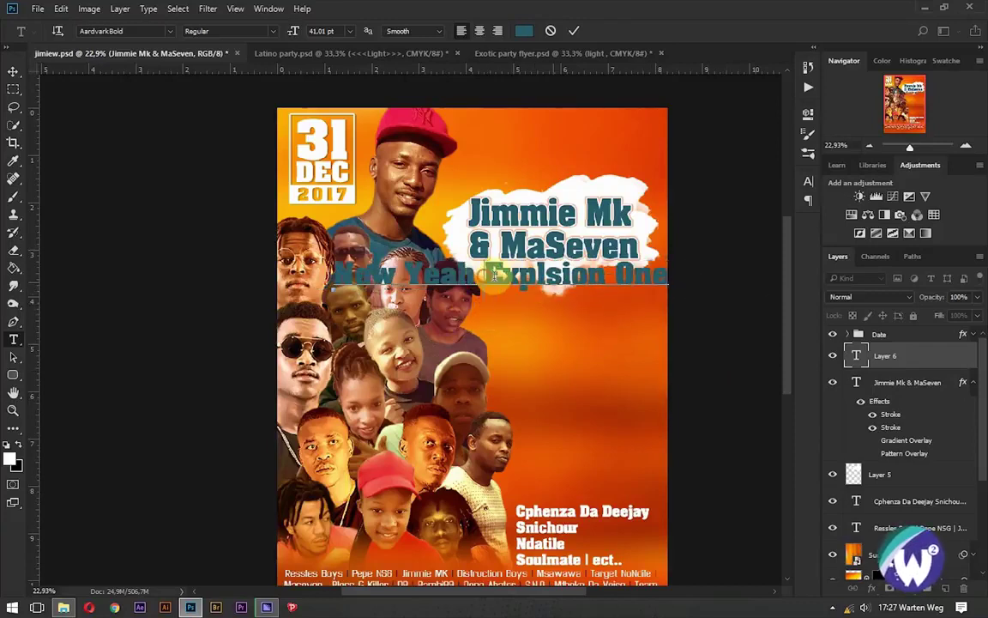
left_click(492, 275)
key("Return")
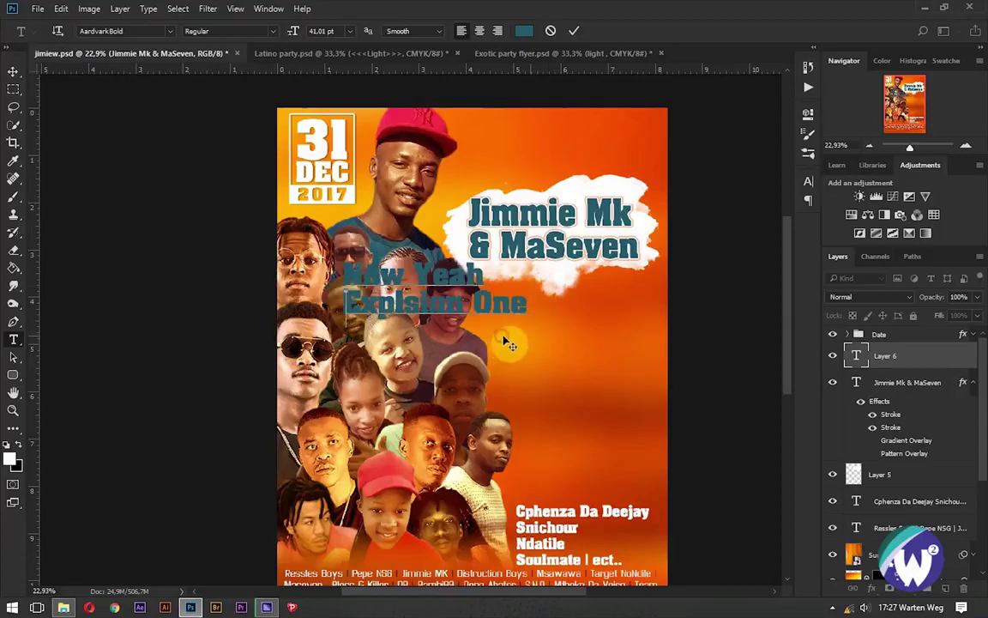
left_click_drag(508, 343, 644, 345)
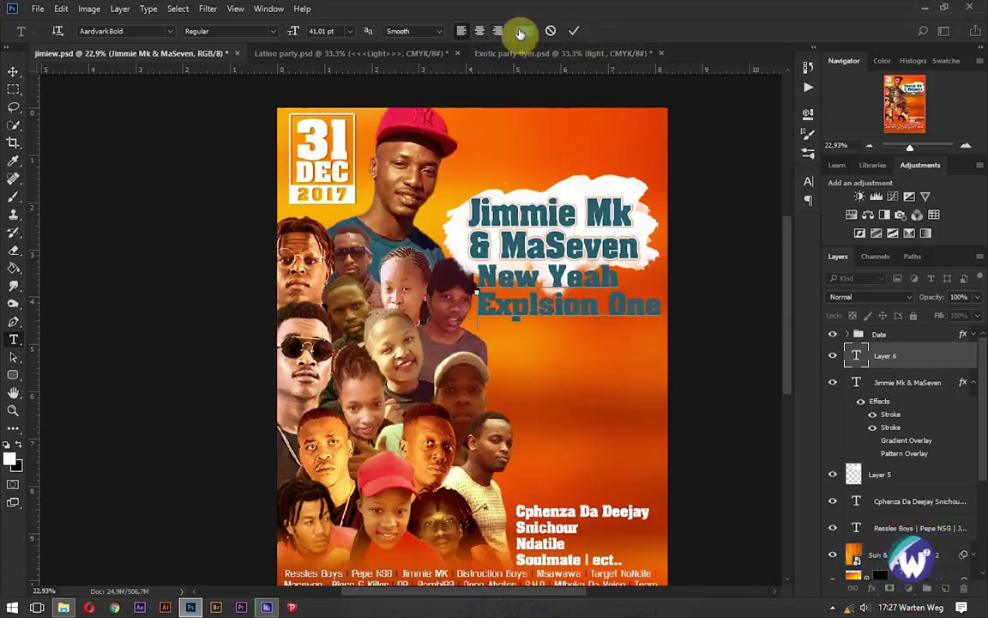
left_click(524, 30)
Set the headline text colour to pure black
left_click(940, 348)
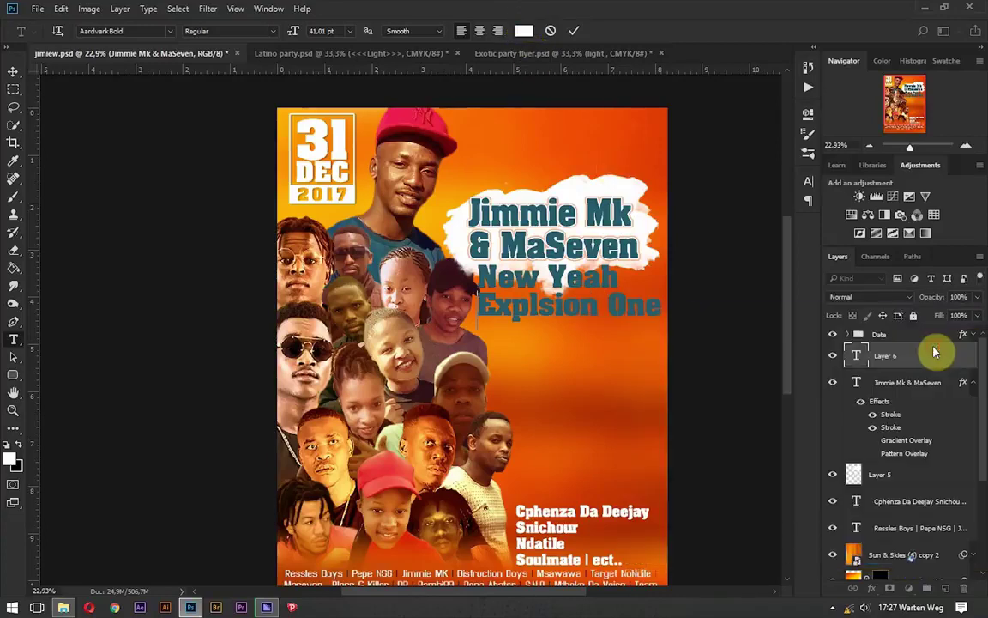
left_click(578, 32)
left_click(523, 31)
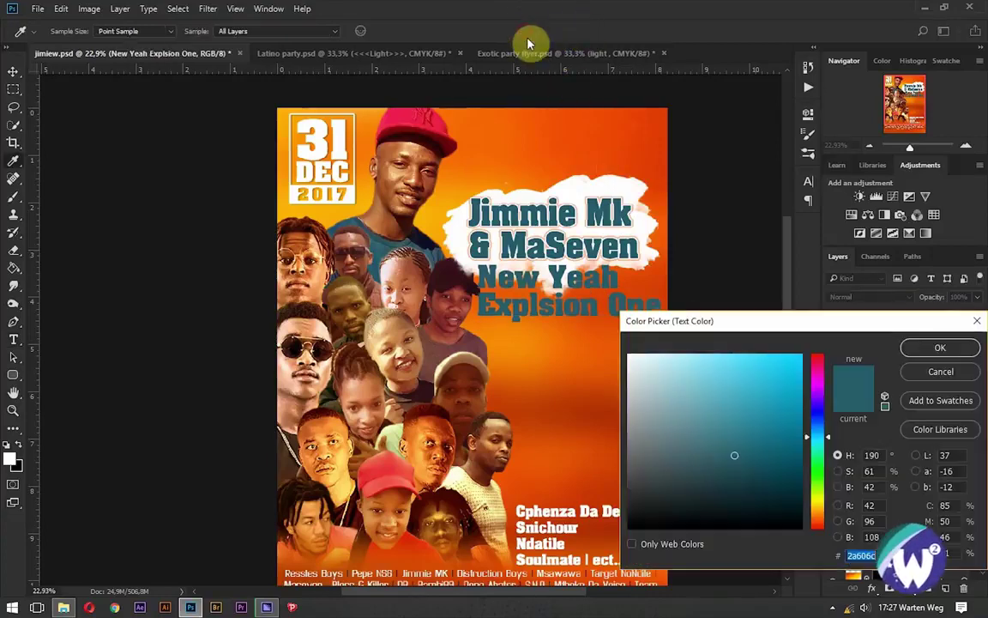
left_click(631, 355)
left_click(941, 347)
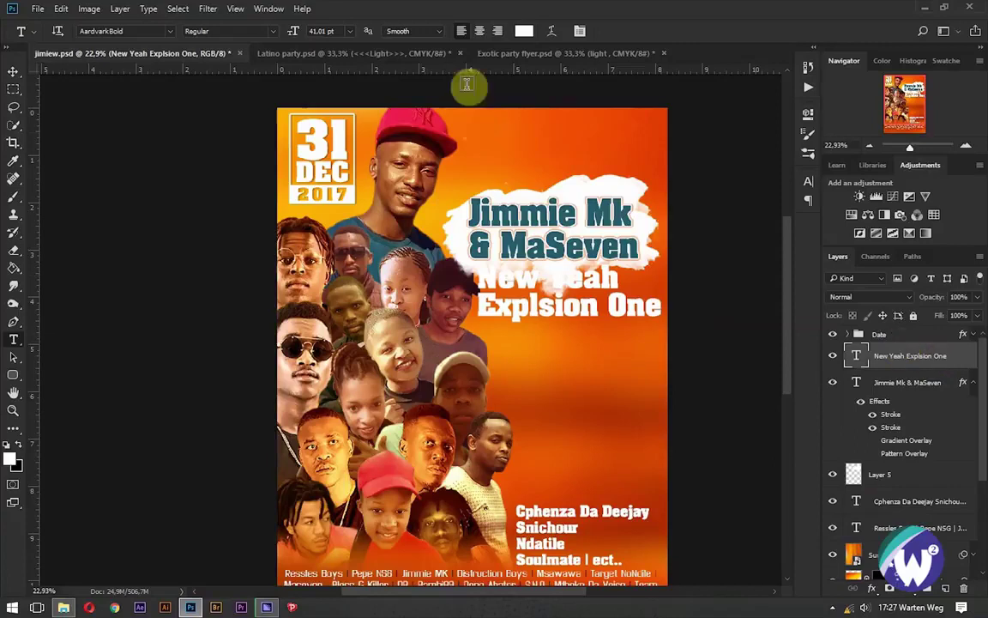
left_click(524, 31)
left_click_drag(772, 497, 852, 548)
left_click(940, 347)
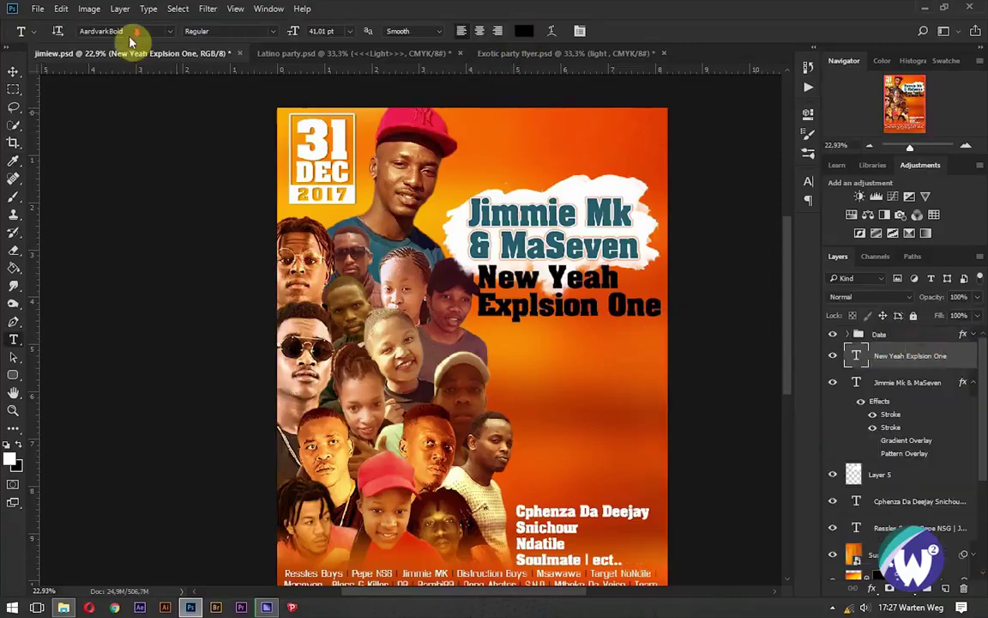
Switch the headline to the Angelina script font and centre-align it
left_click(133, 32)
key("Down")
key("Down")
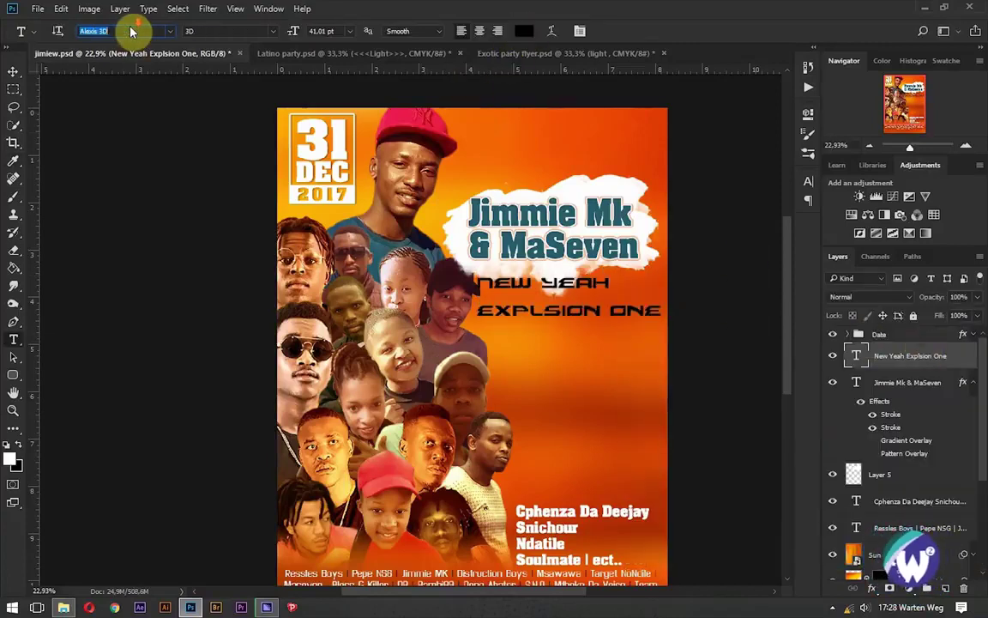
key("Down")
key("Down")
key("Down")
key("Down")
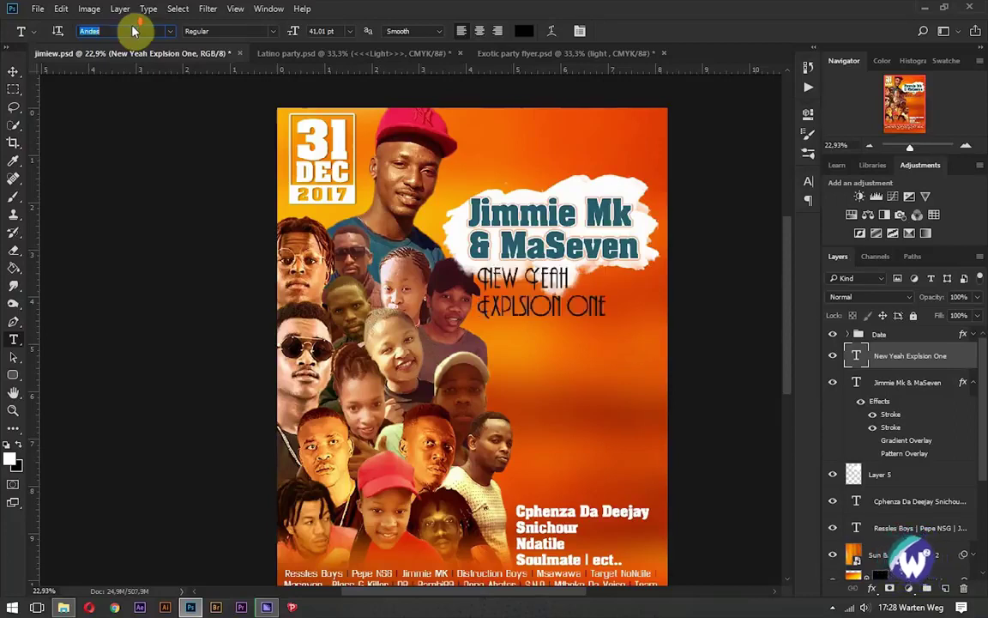
key("Down")
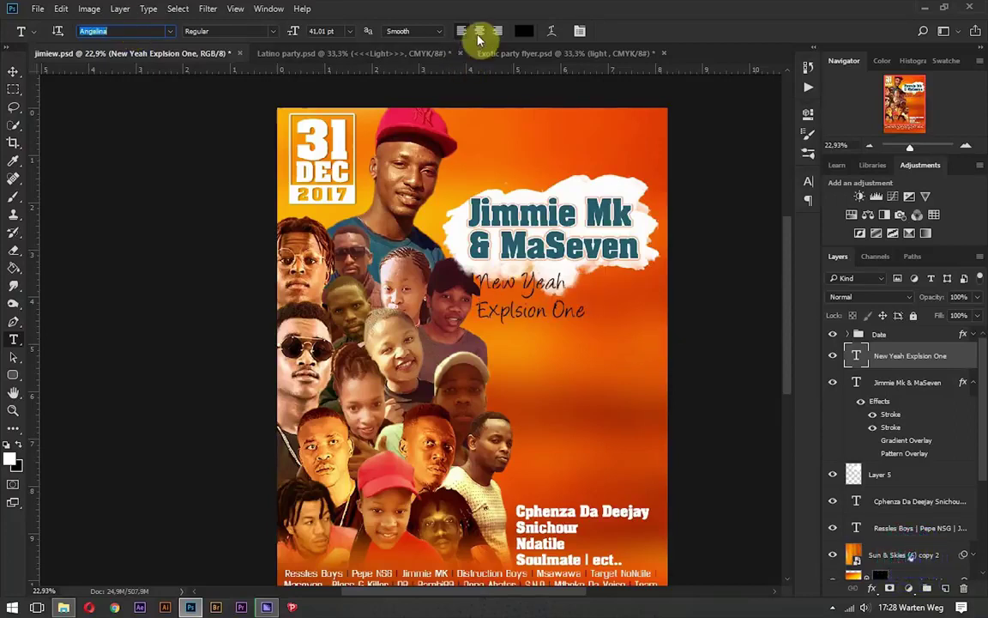
left_click(12, 72)
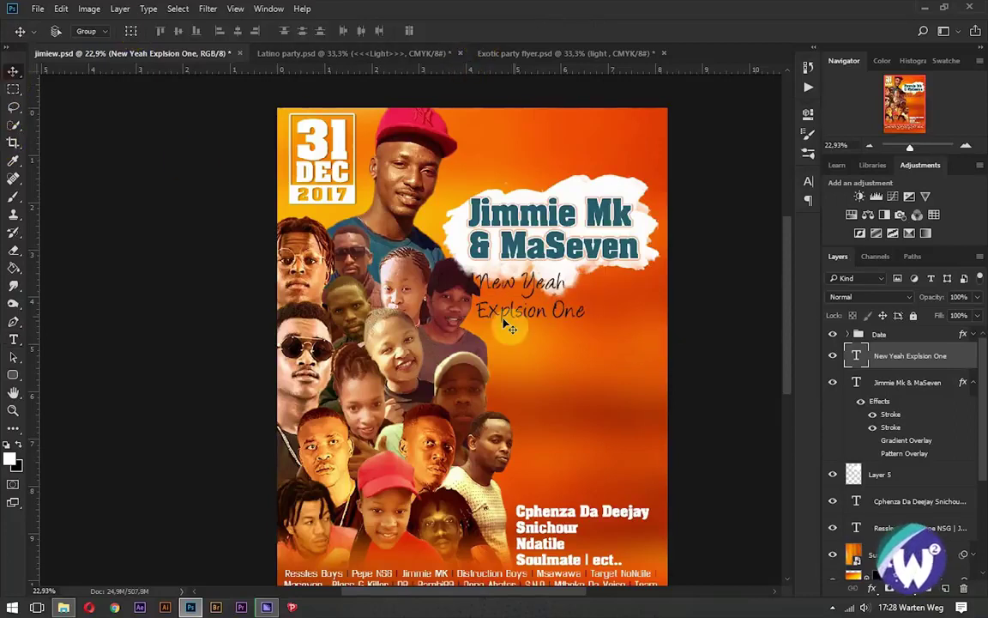
left_click(13, 338)
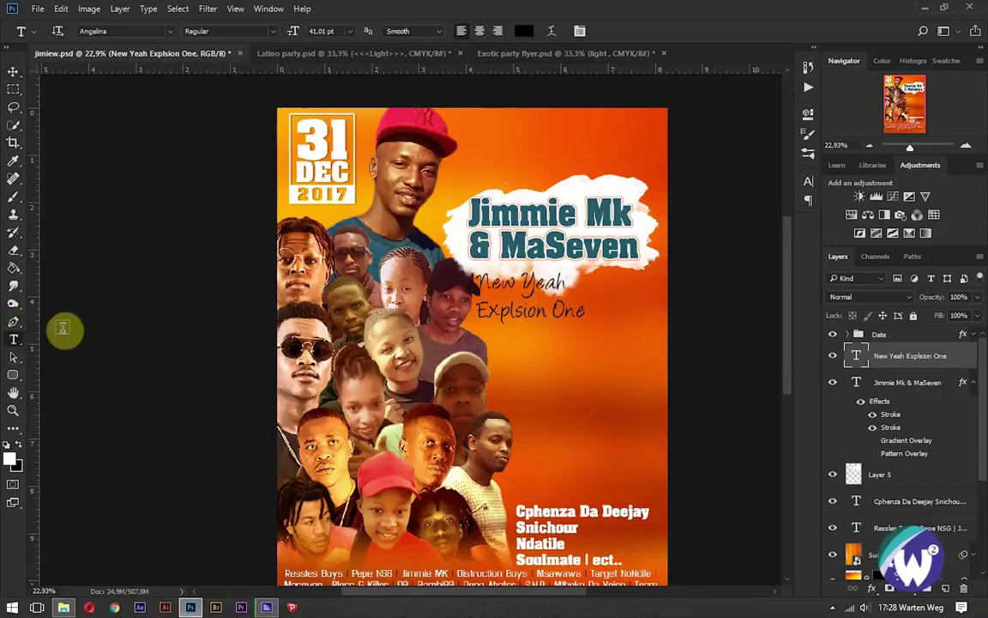
left_click(481, 31)
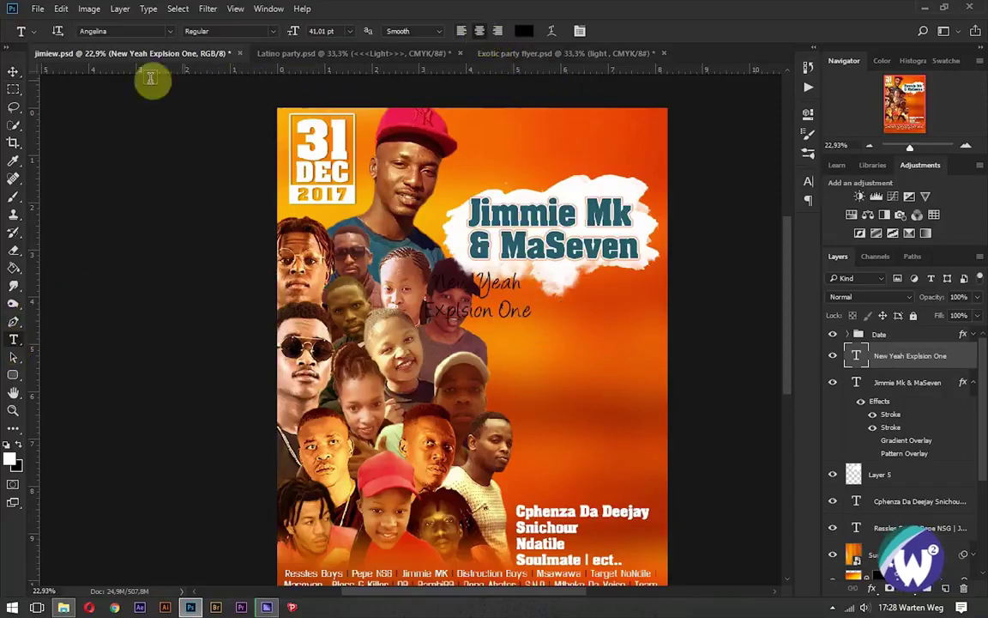
Centre the headline under the cloud title, then move title, cloud and headline slightly up
left_click(12, 72)
mouse_move(472, 298)
left_mouse_down()
mouse_move(551, 314)
mouse_move(592, 306)
left_mouse_up()
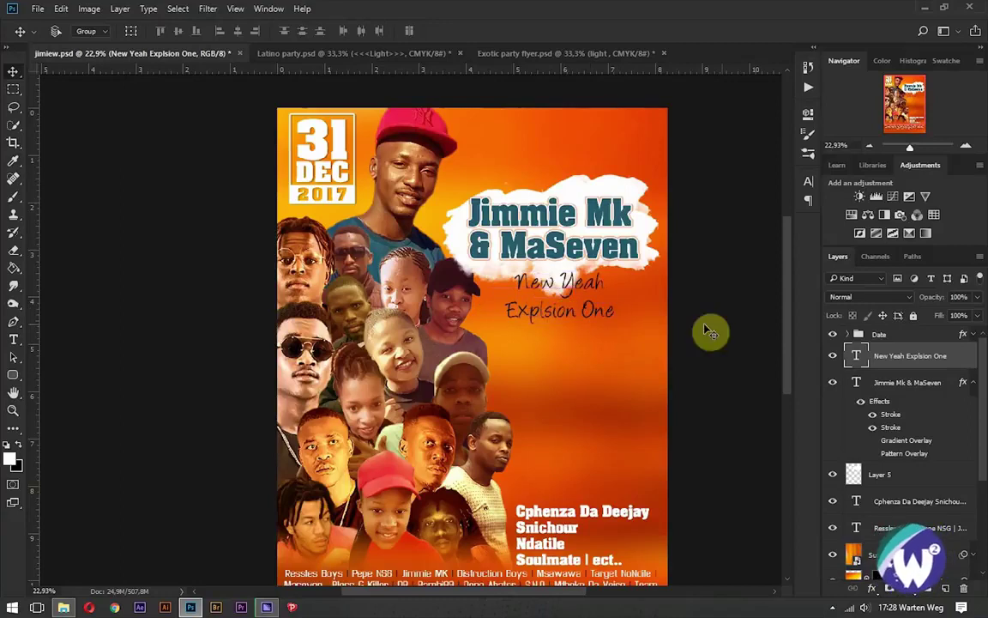
left_click(975, 385)
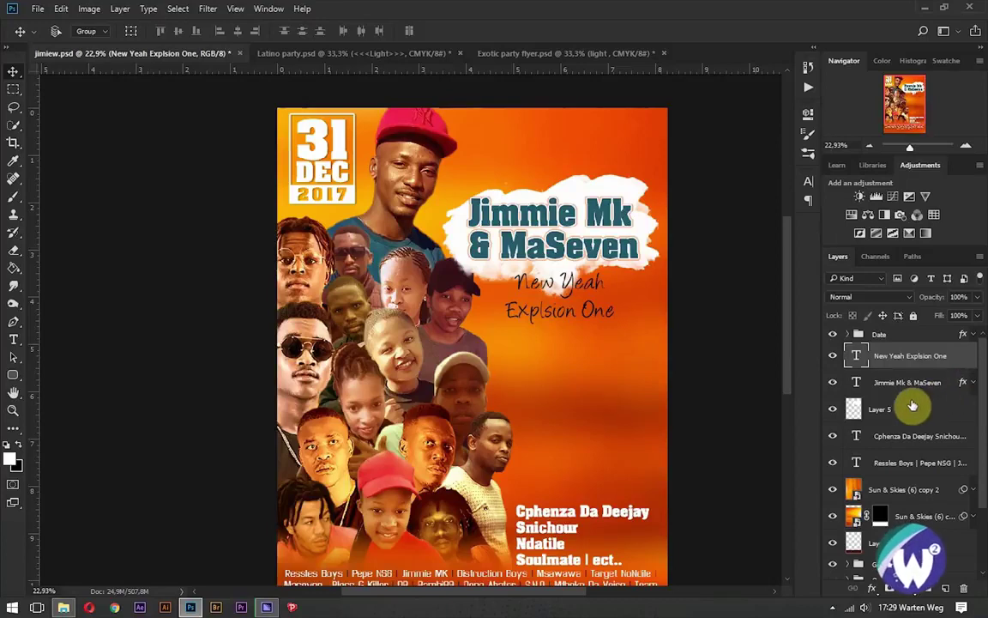
left_click(903, 410, "shift")
left_click_drag(610, 316, 604, 294)
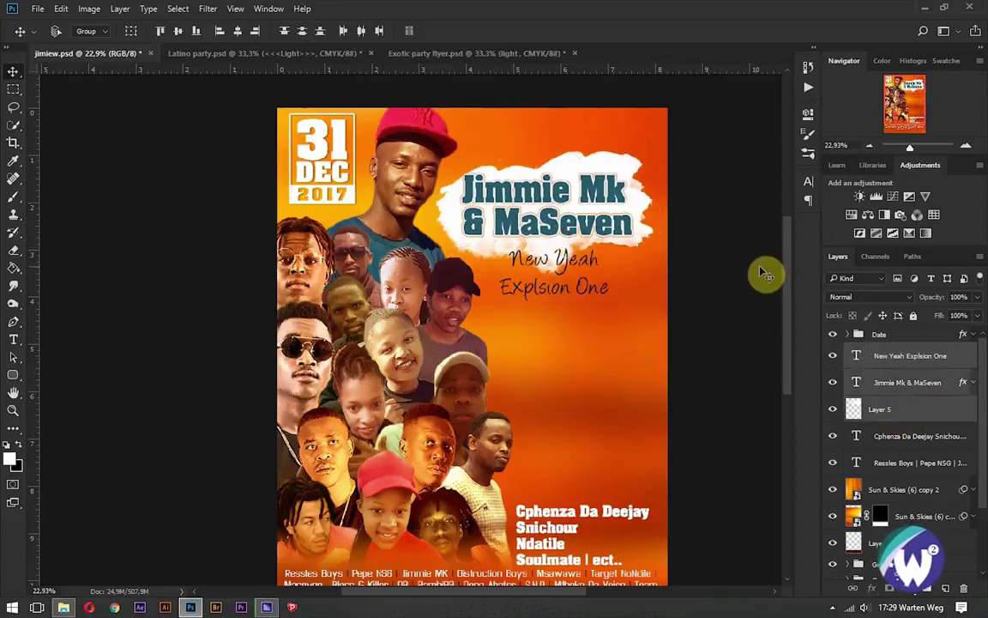
Give the headline layer a white Stroke effect
left_click(892, 355)
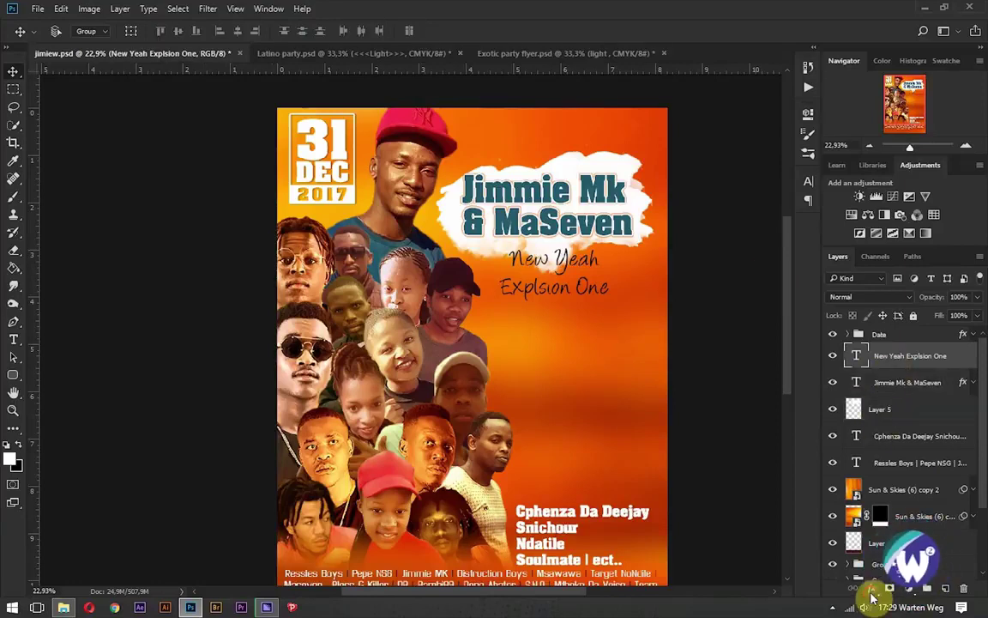
left_click(870, 589)
left_click(857, 461)
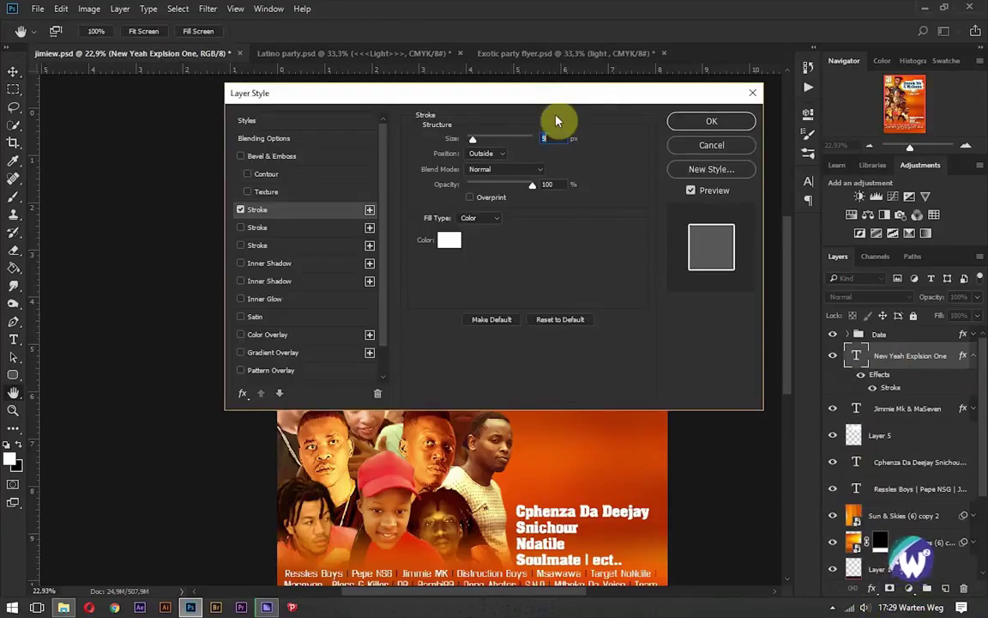
left_click_drag(543, 96, 530, 330)
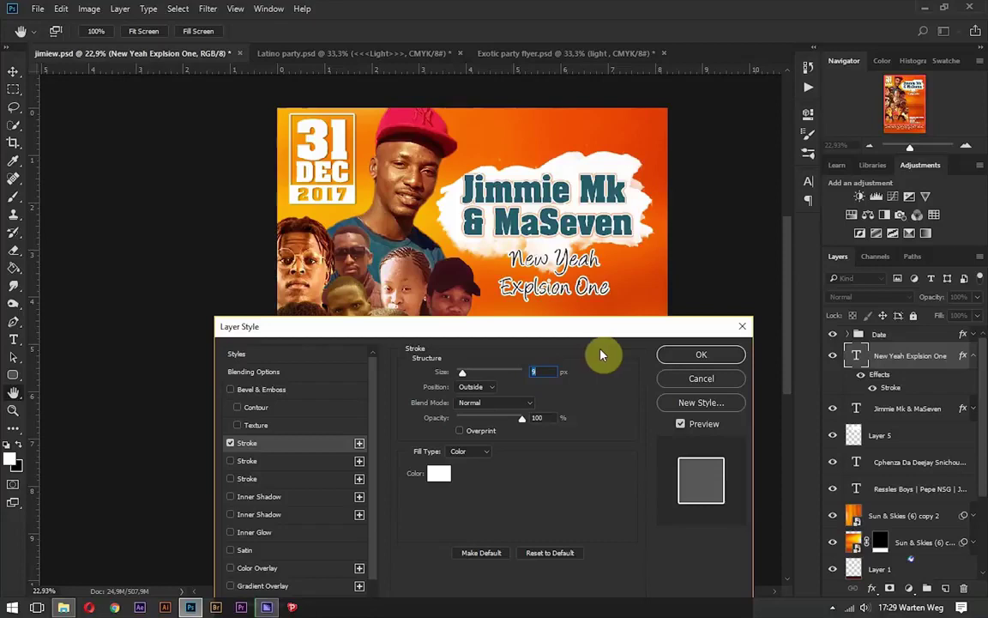
left_click(711, 356)
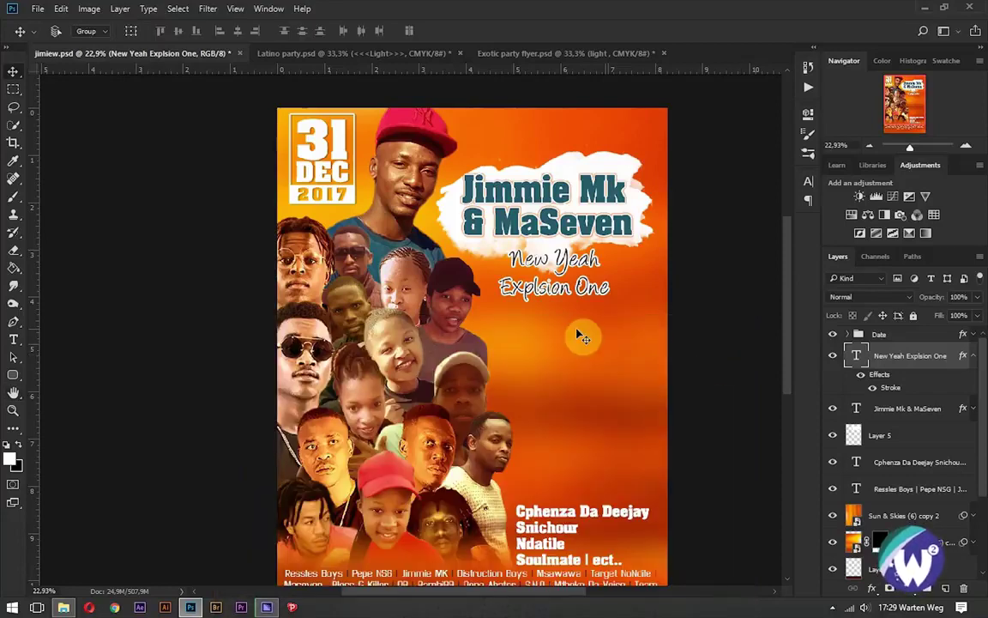
Correct 'Explsion' to 'Explosion' in the headline by inserting the missing o
scroll(580, 309, "up", 3)
scroll(580, 309, "down", 2)
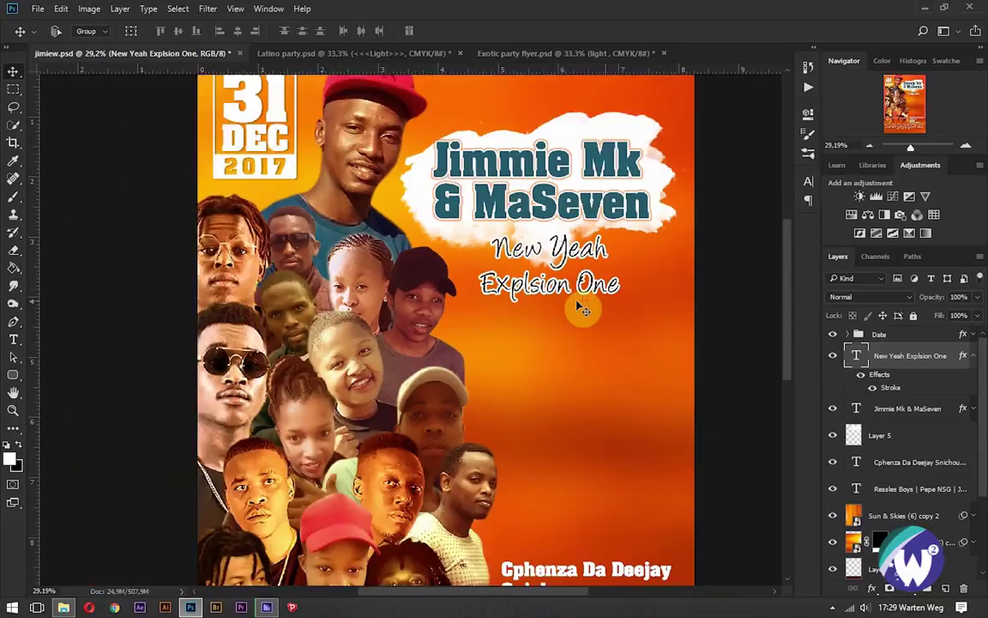
scroll(580, 309, "down", 1)
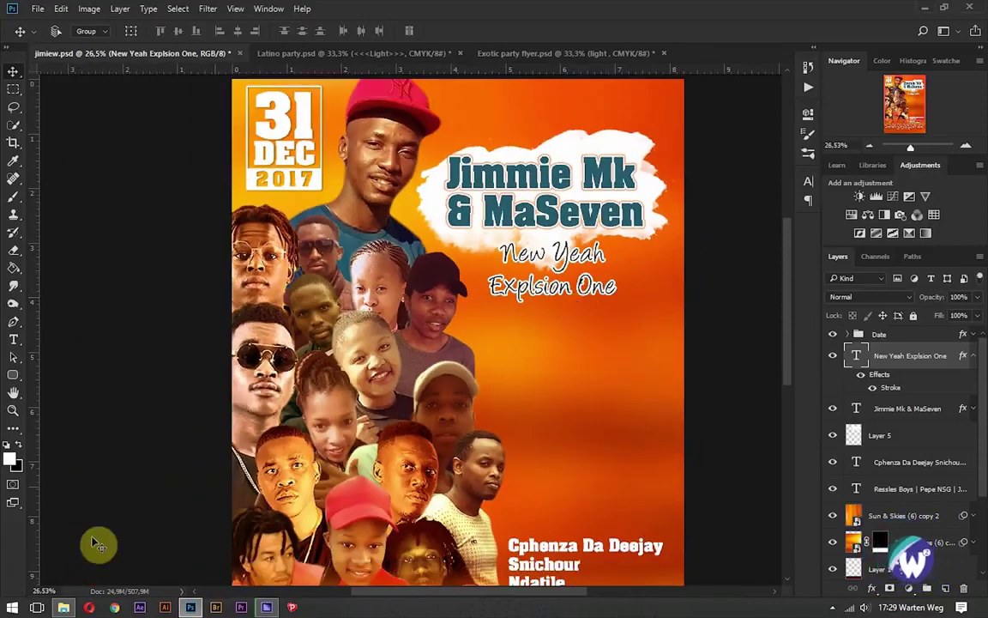
left_click(14, 340)
left_click(532, 292)
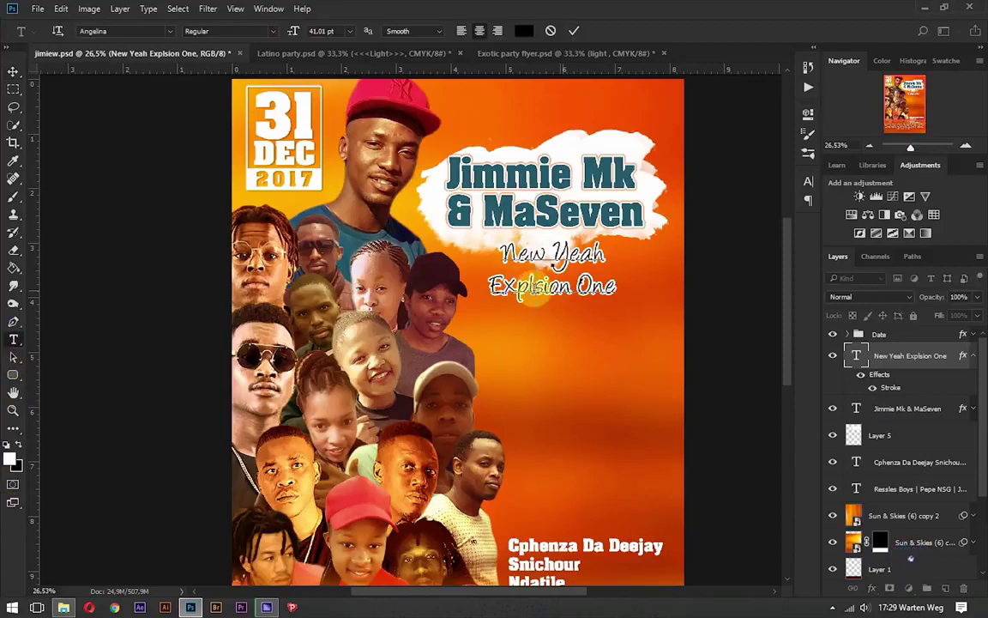
type("o")
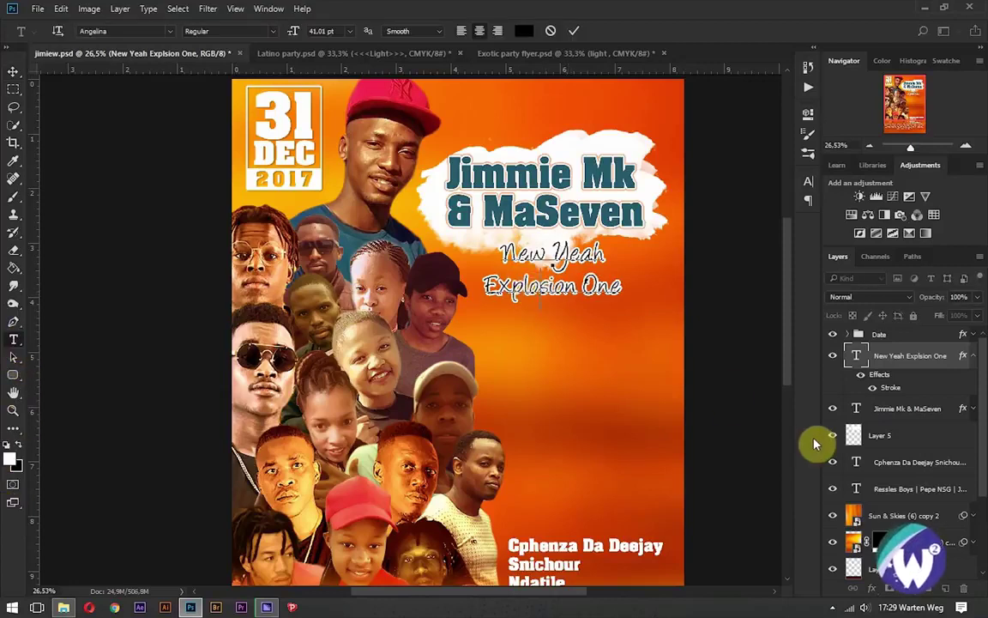
left_click(575, 30)
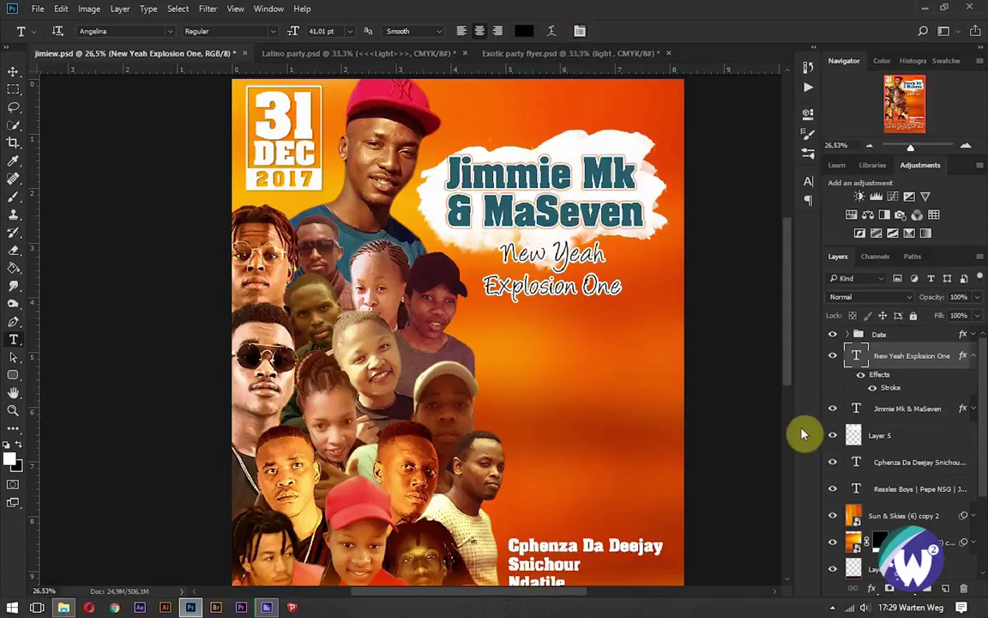
Select a thin strip along the flyer's bottom edge and fill it white on a new layer
left_click_drag(399, 420, 382, 175)
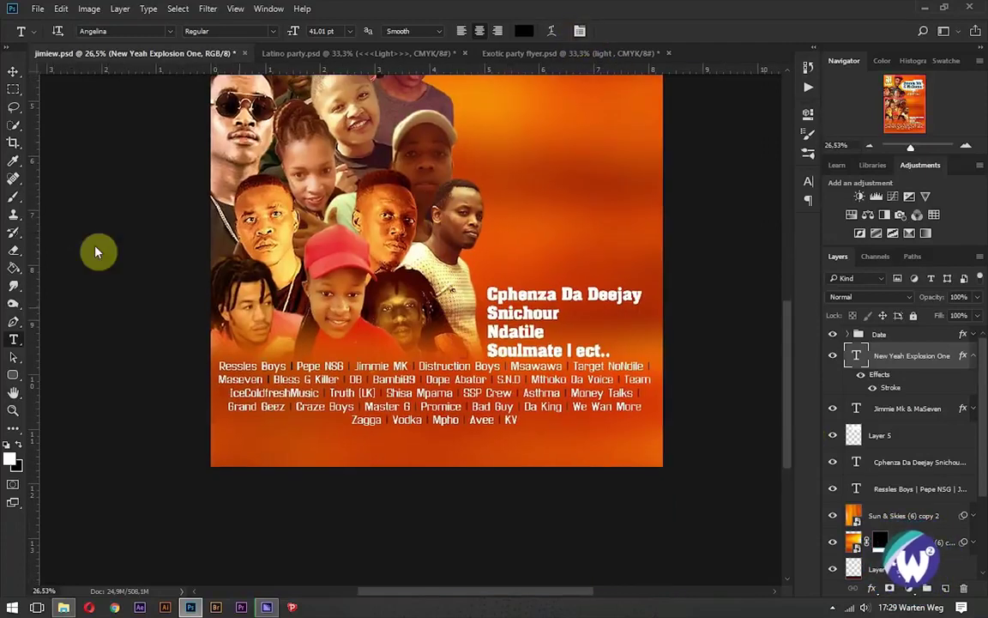
left_click(13, 89)
left_click_drag(203, 446, 692, 460)
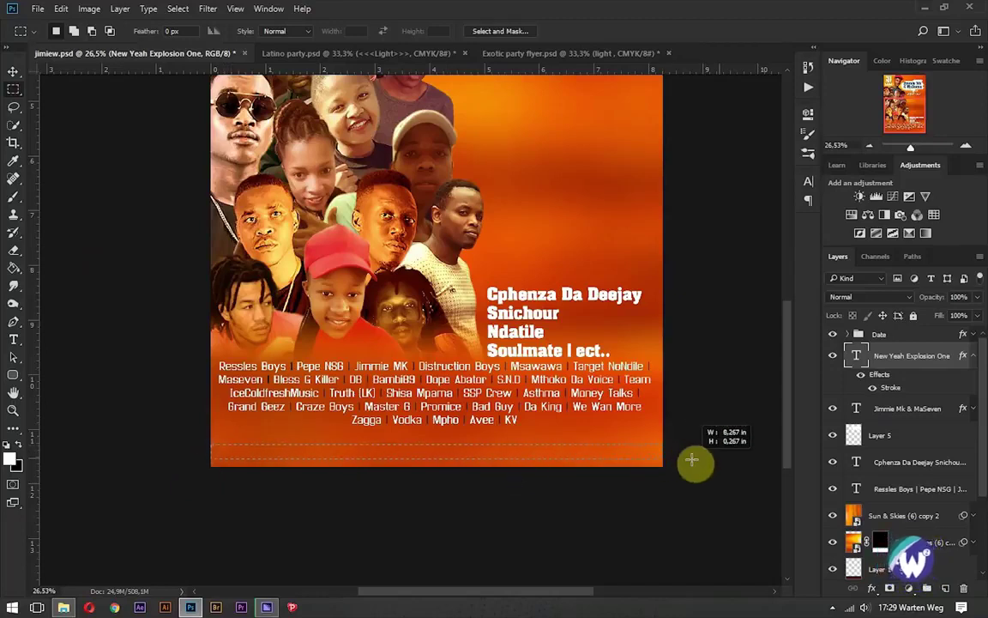
left_click(13, 267)
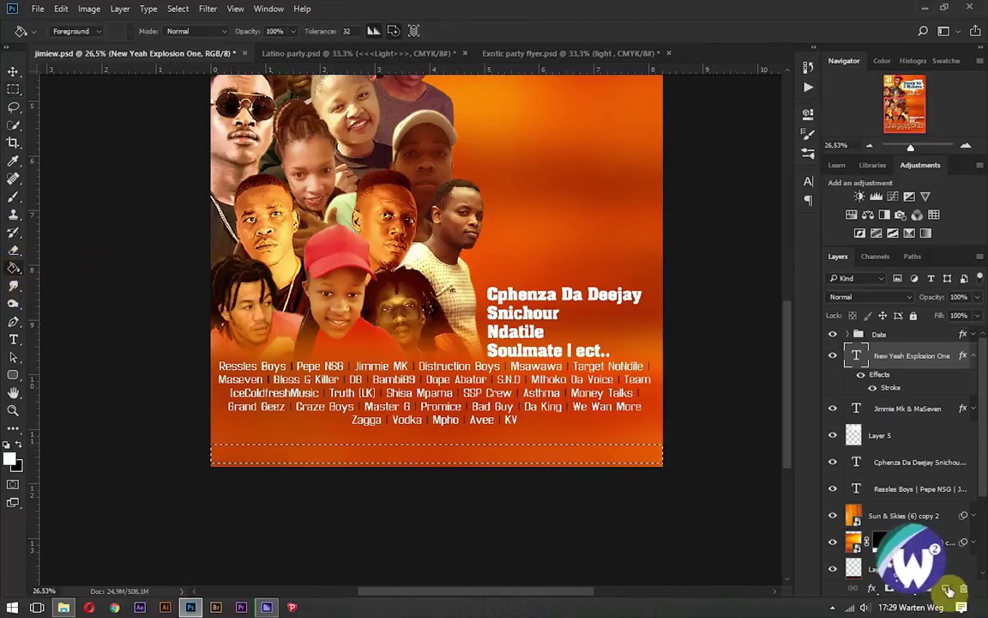
key("ctrl+shift+alt+n")
left_click(403, 457)
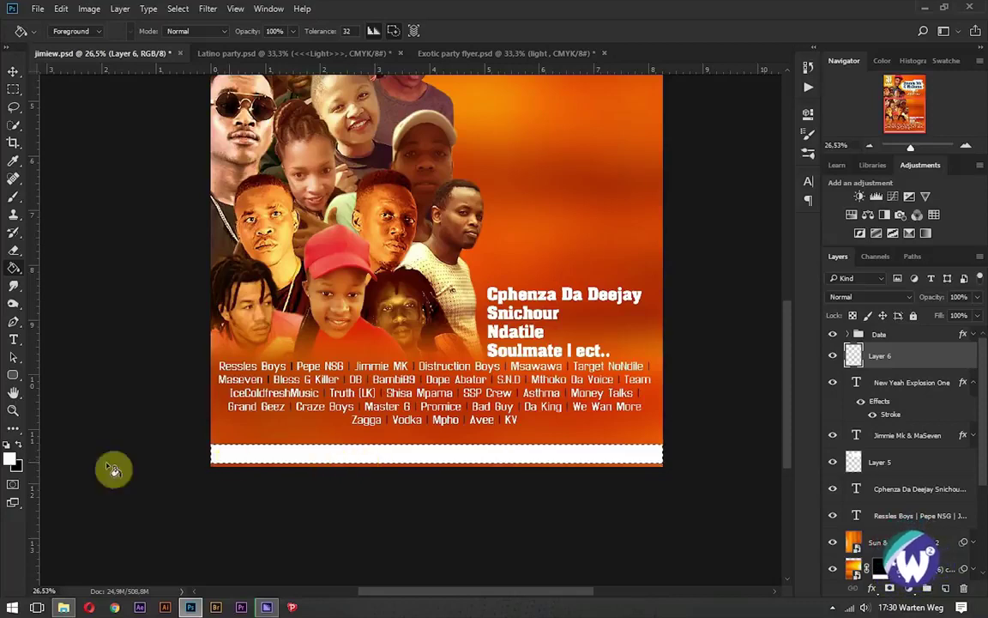
left_click(13, 341)
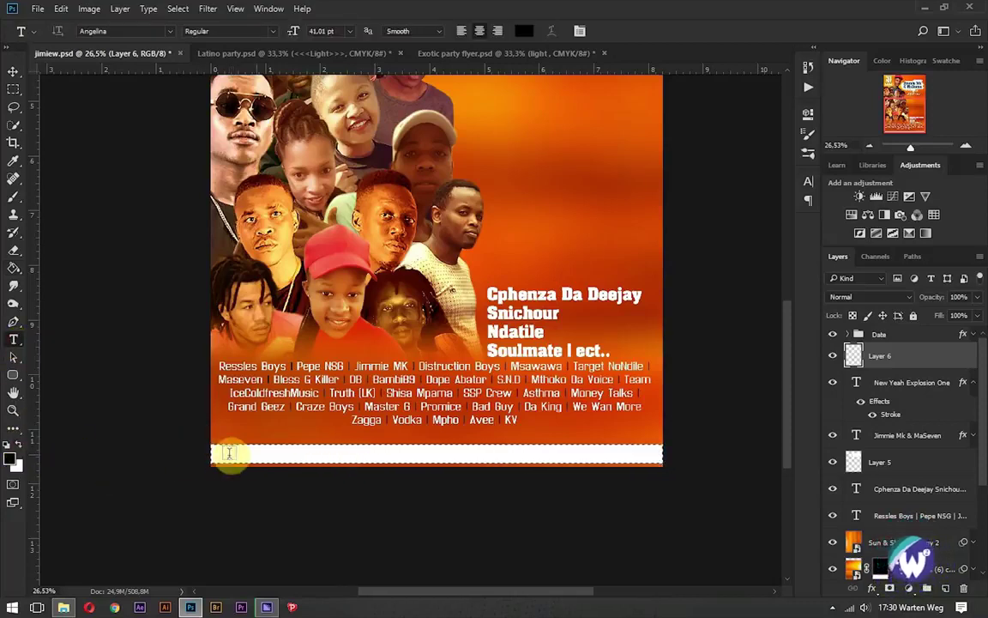
Type the contact phone numbers as a text line and move it into the white band
left_click(232, 454)
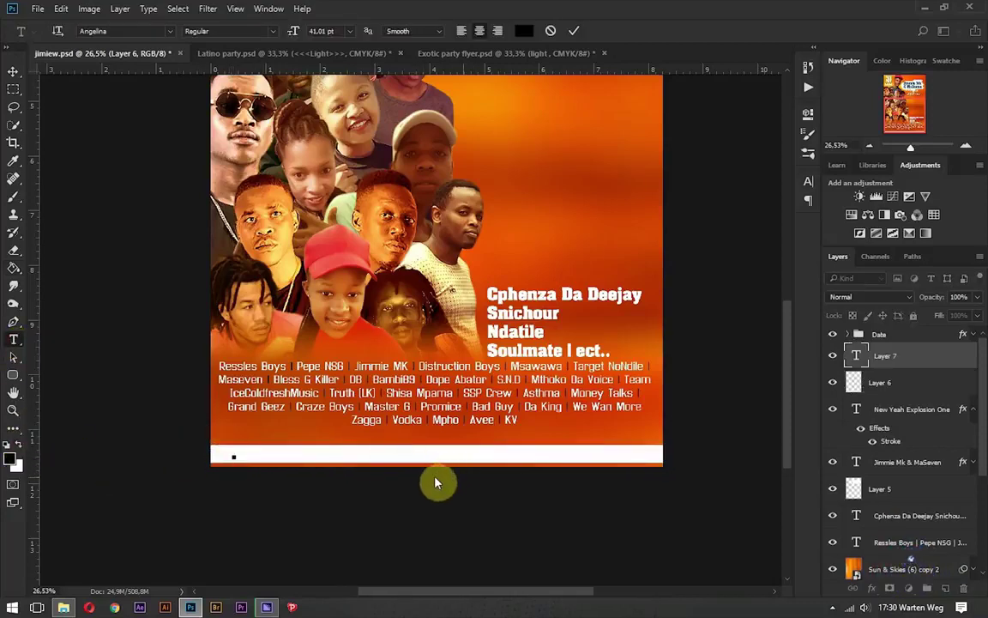
type("929 0297")
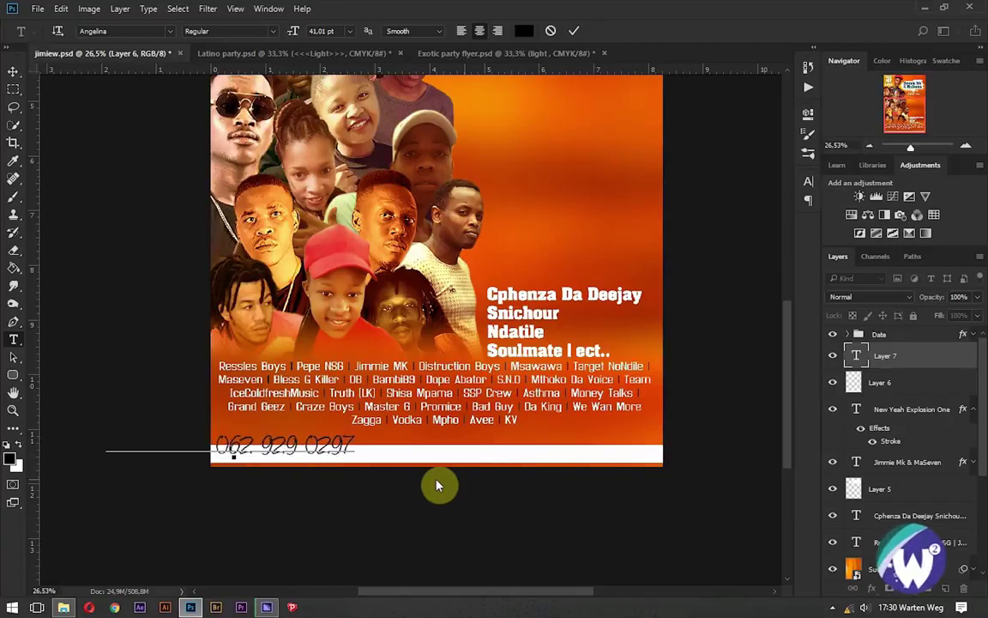
left_click_drag(398, 486, 591, 495)
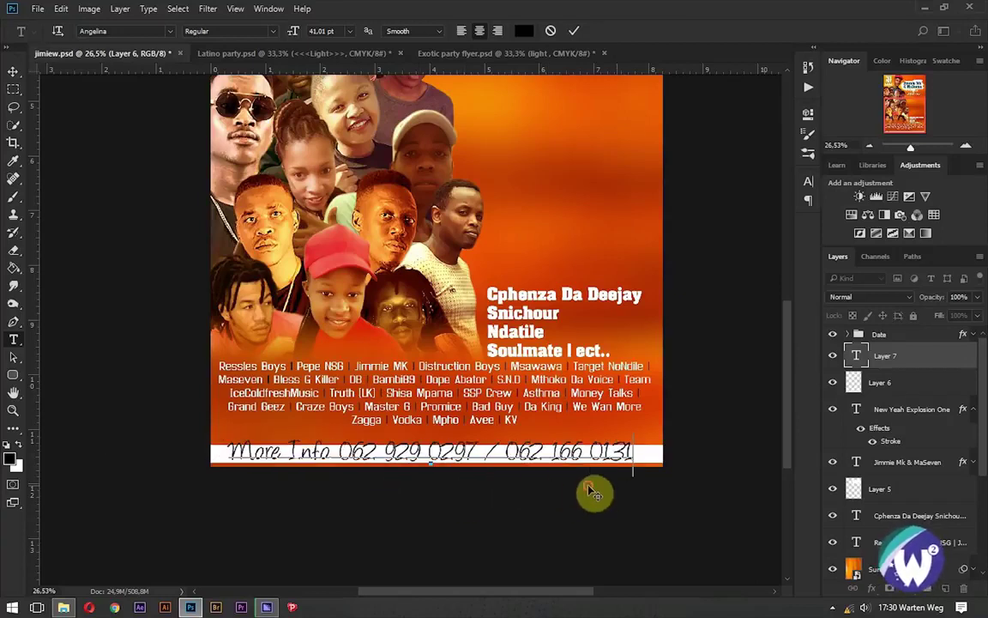
left_click(574, 31)
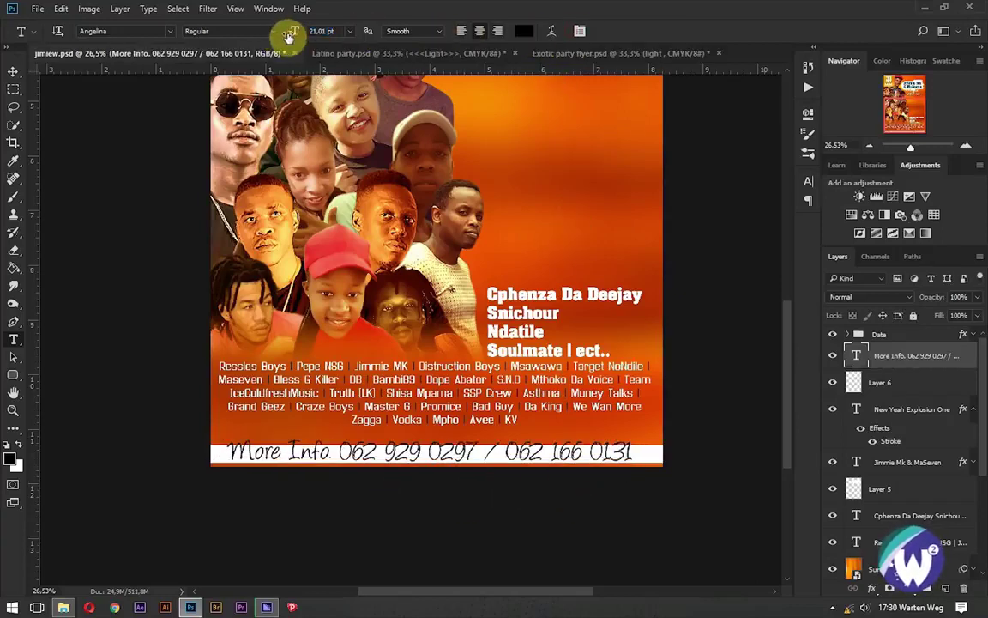
Restyle the contact line in AmerType Md BT Medium at 14 pt
left_click(120, 31)
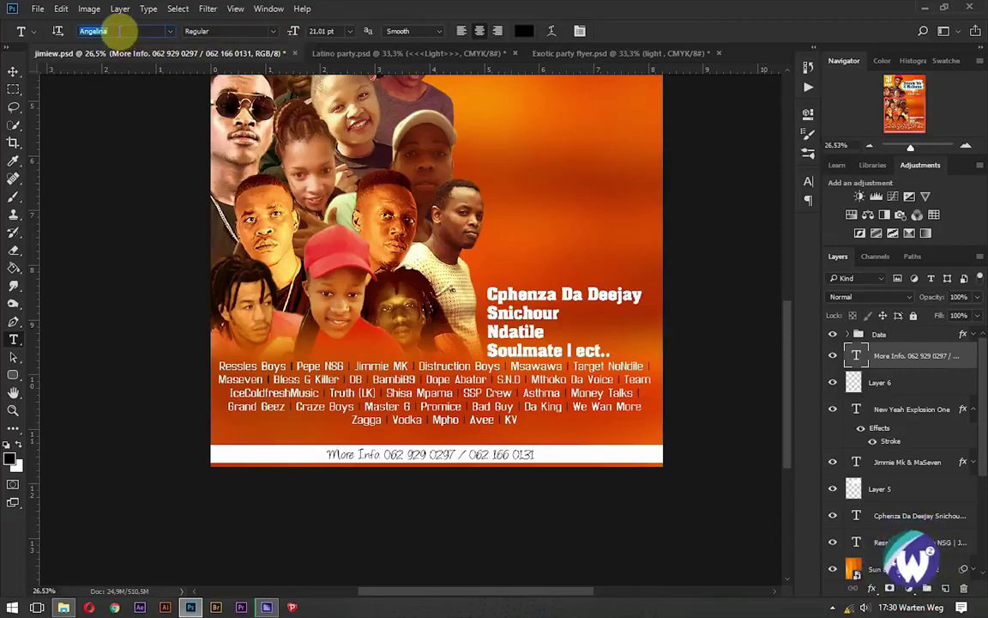
key("Up")
key("Up")
key("Up")
key("Up")
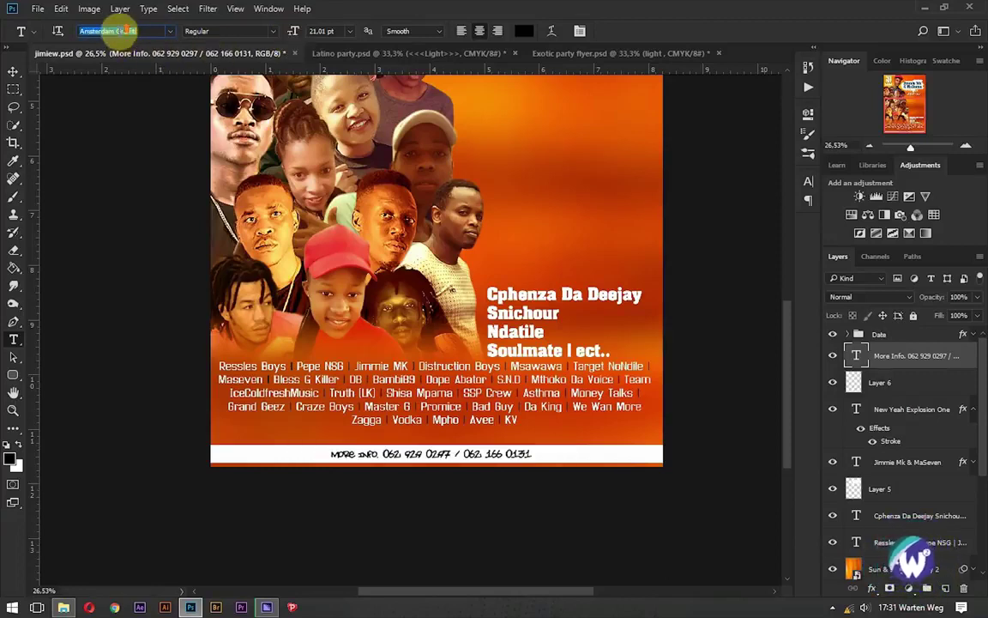
key("Up")
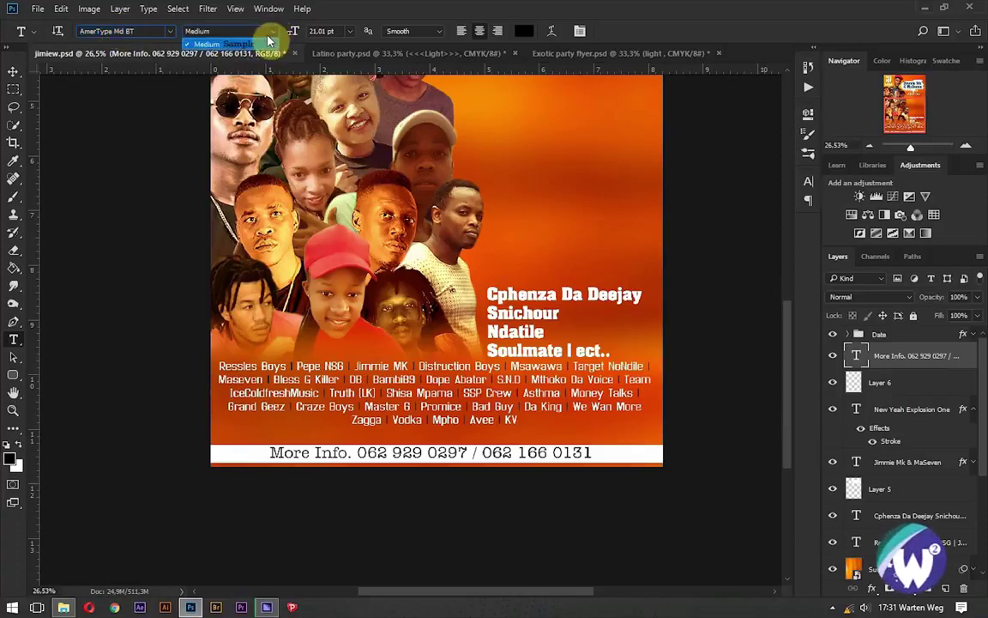
left_click(371, 15)
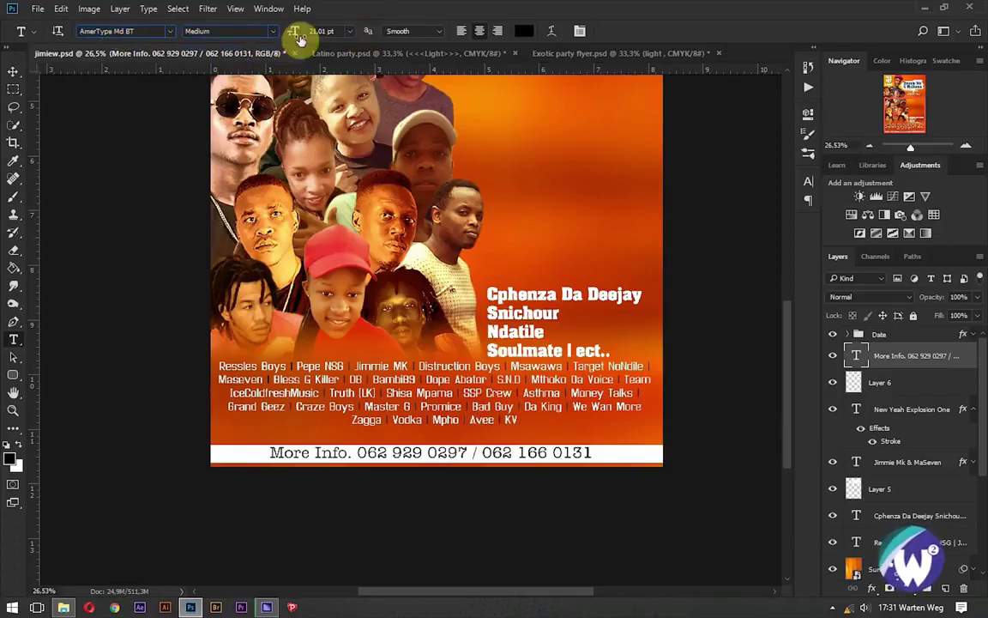
left_click_drag(292, 31, 290, 32)
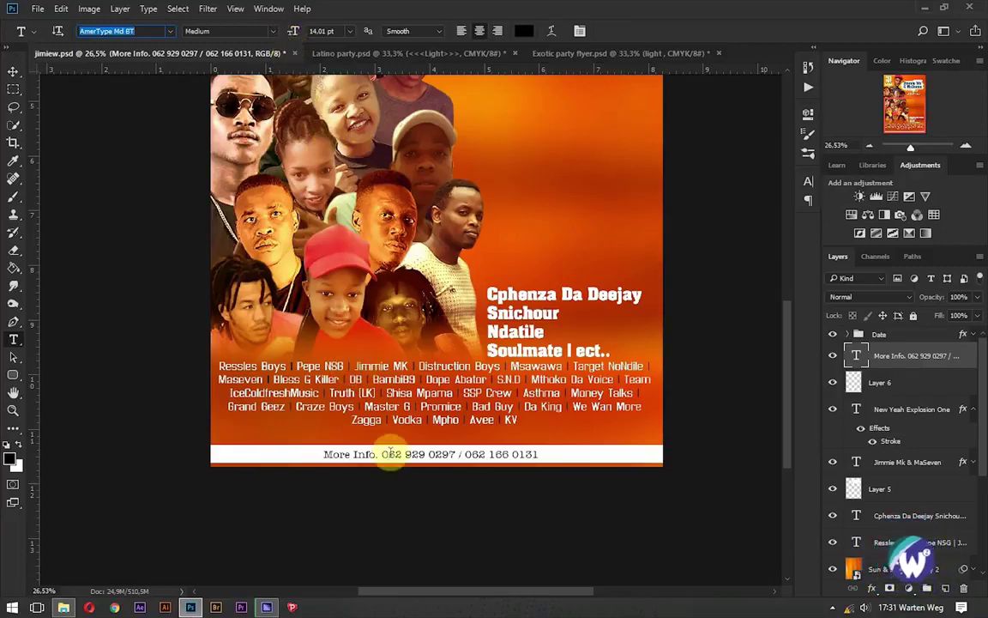
Nudge the white contact bar layer (Layer 6) up slightly
left_click(866, 383)
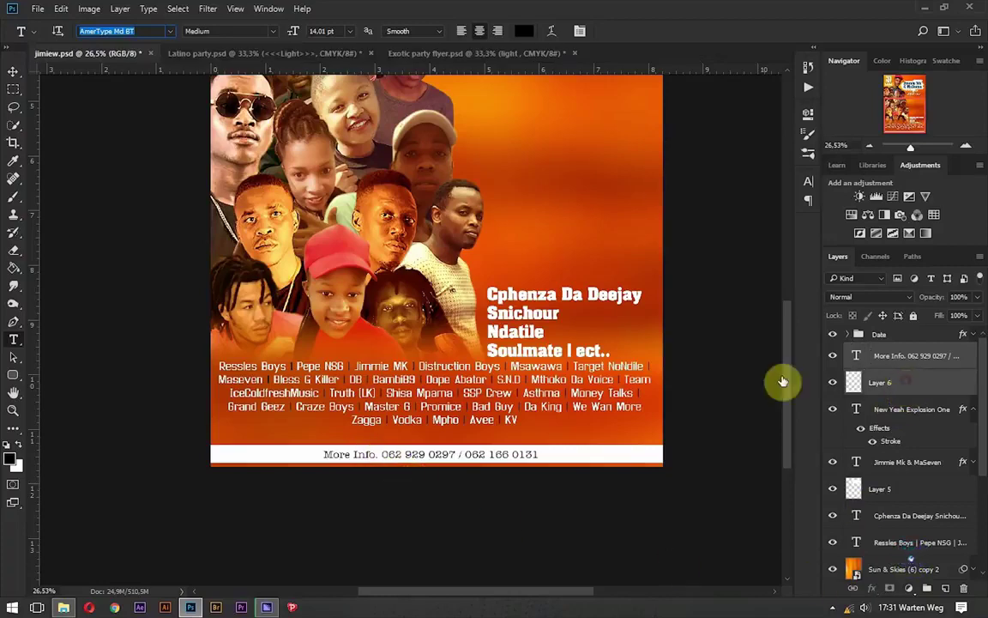
left_click(14, 74)
key("Up")
key("Up")
key("Up")
key("Up")
key("Up")
key("Up")
key("Up")
key("Up")
key("Up")
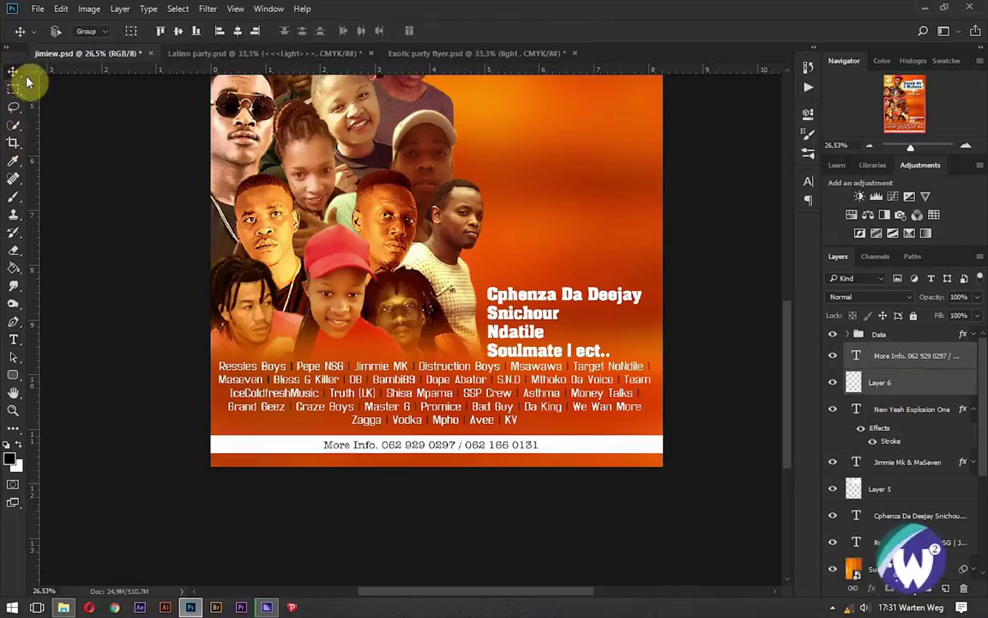
key("Up")
key("Up")
key("Up")
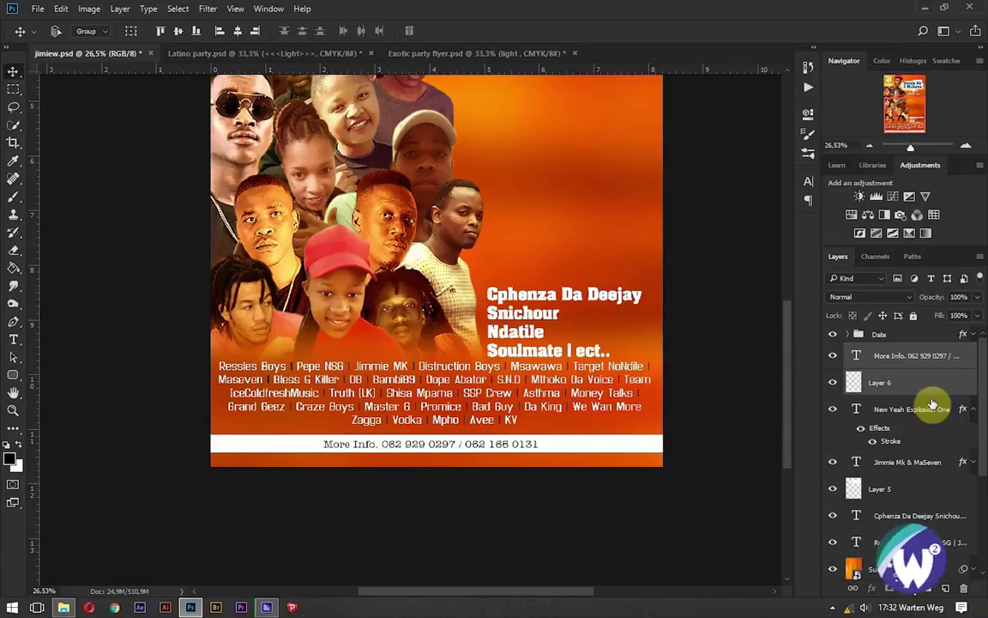
Drag the More Info text layer left toward the bar's left end
left_click(901, 356)
left_click_drag(443, 444, 343, 444)
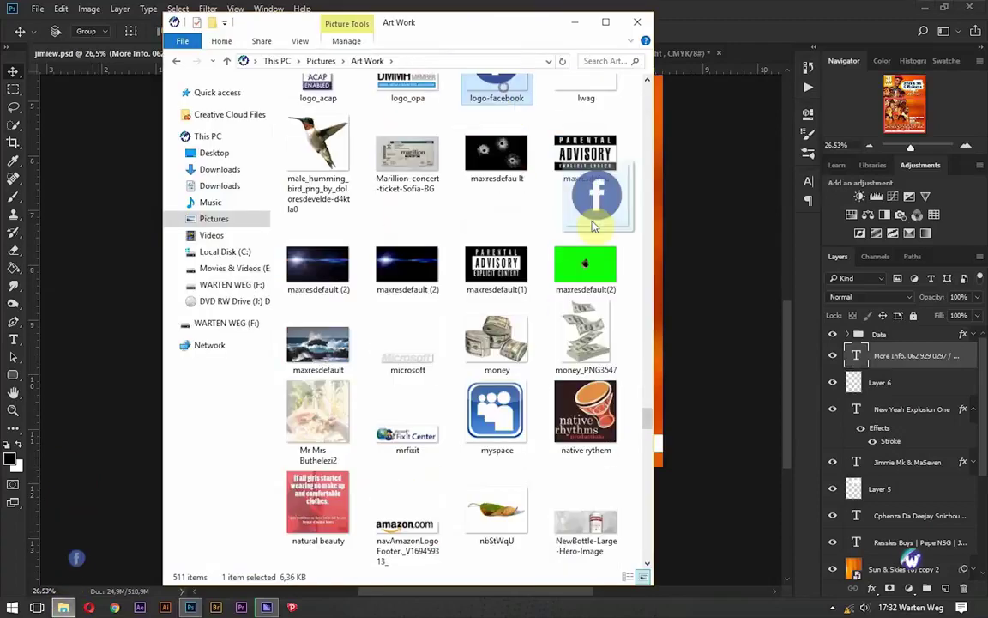
Place the logo-facebook image, scaled to about 4.6%, just after the phone numbers
left_click_drag(497, 86, 676, 295)
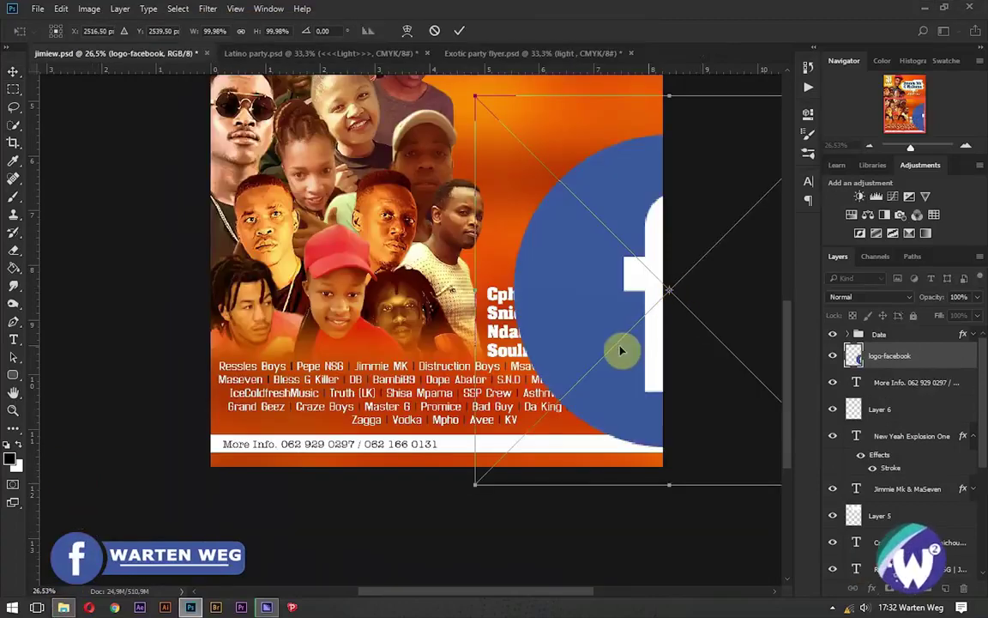
mouse_move(520, 374)
left_mouse_down()
mouse_move(696, 259)
mouse_move(734, 161)
mouse_move(288, 313)
left_mouse_up()
mouse_move(562, 155)
left_mouse_down()
mouse_move(591, 151)
mouse_move(568, 121)
mouse_move(294, 322)
mouse_move(202, 343)
left_mouse_up()
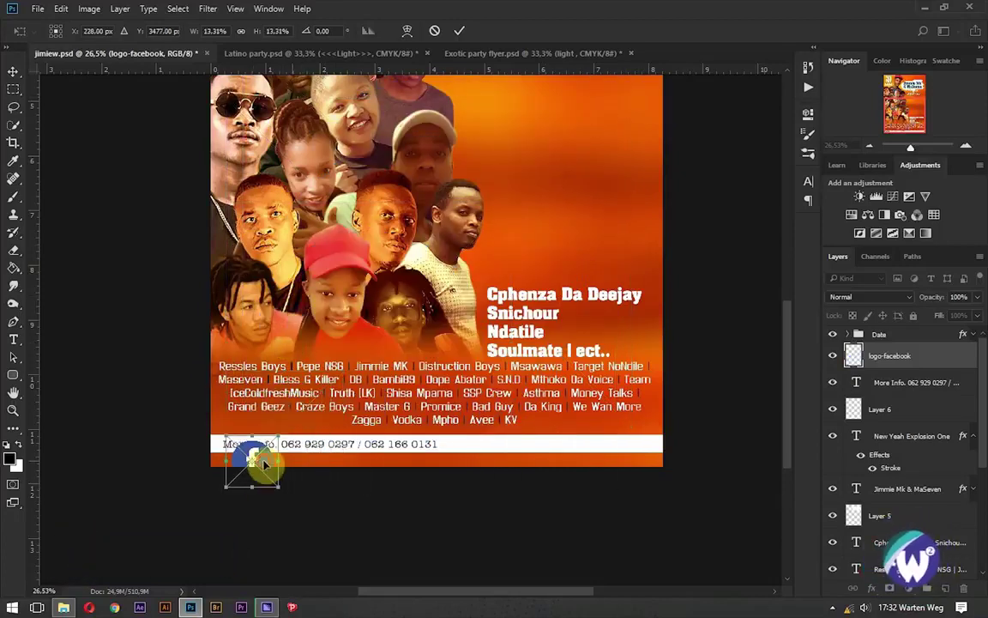
mouse_move(249, 451)
left_mouse_down()
mouse_move(489, 441)
mouse_move(464, 439)
left_mouse_up()
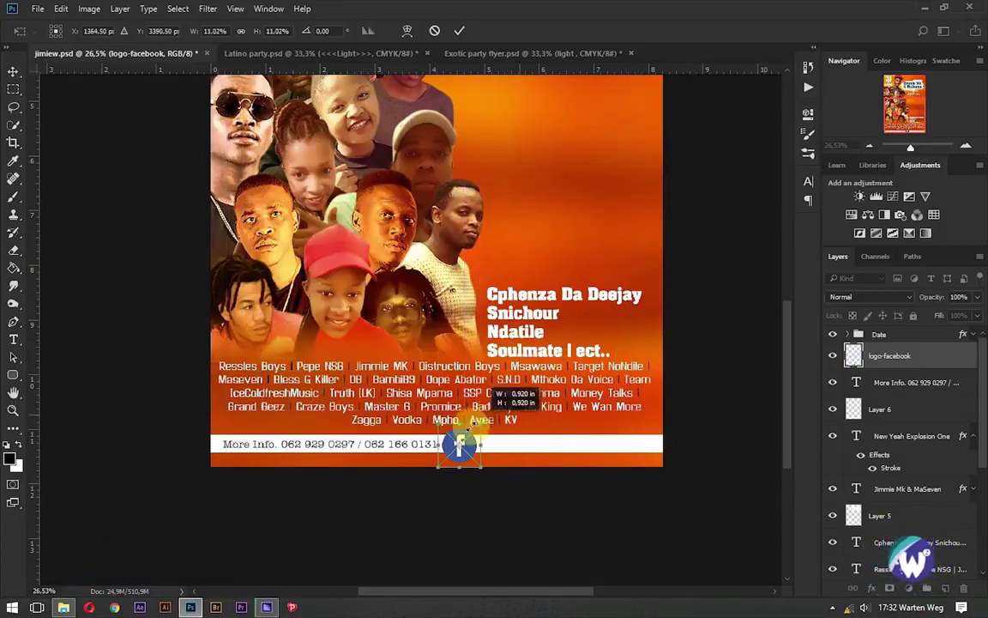
scroll(453, 452, "up", 5)
scroll(470, 441, "up", 4)
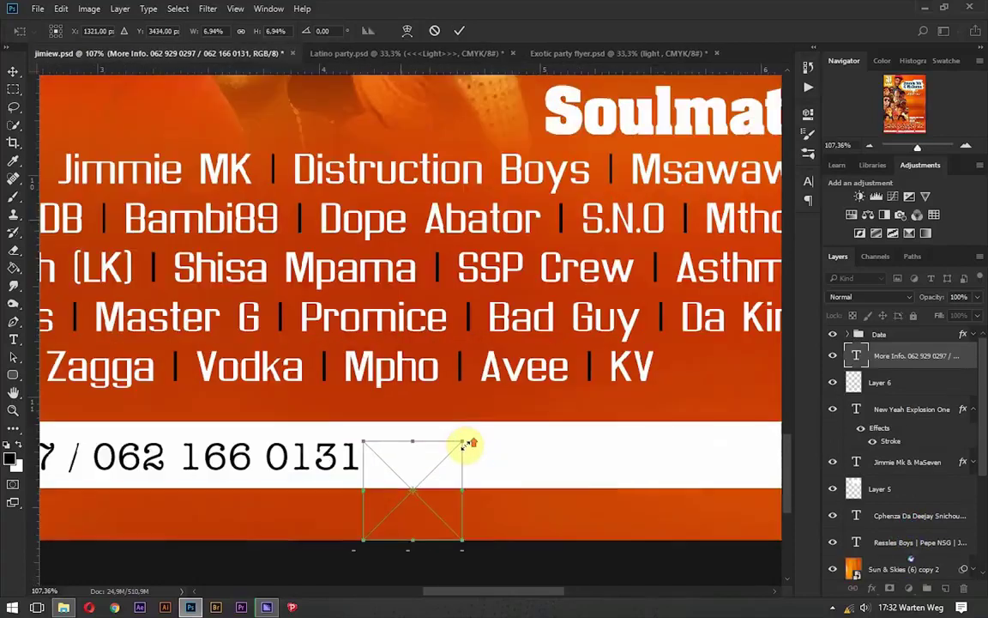
left_click_drag(399, 527, 402, 497)
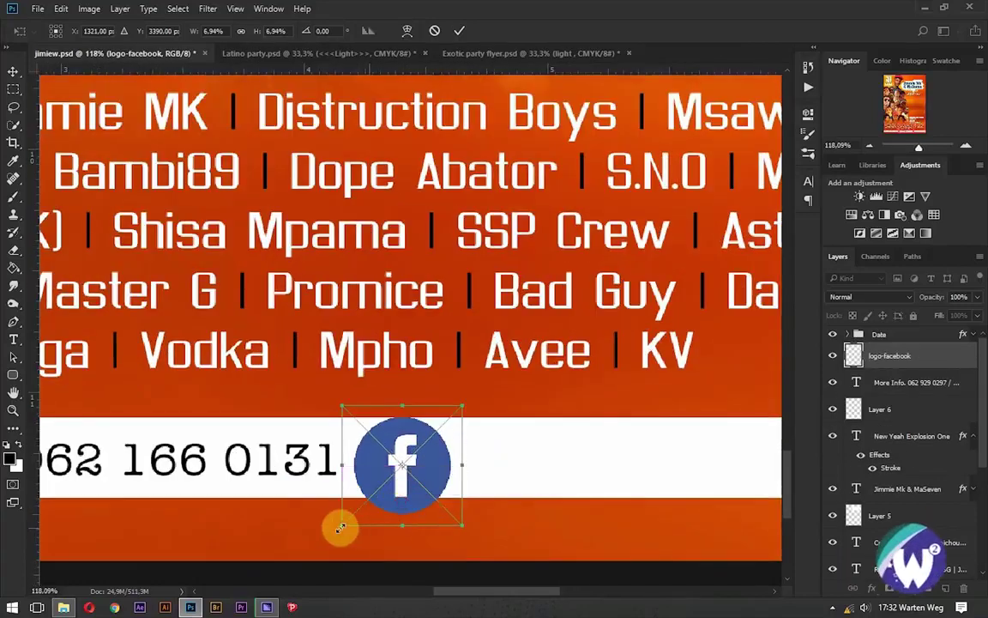
mouse_move(340, 527)
left_mouse_down()
mouse_move(384, 489)
mouse_move(375, 489)
left_mouse_up()
left_click_drag(430, 415, 427, 421)
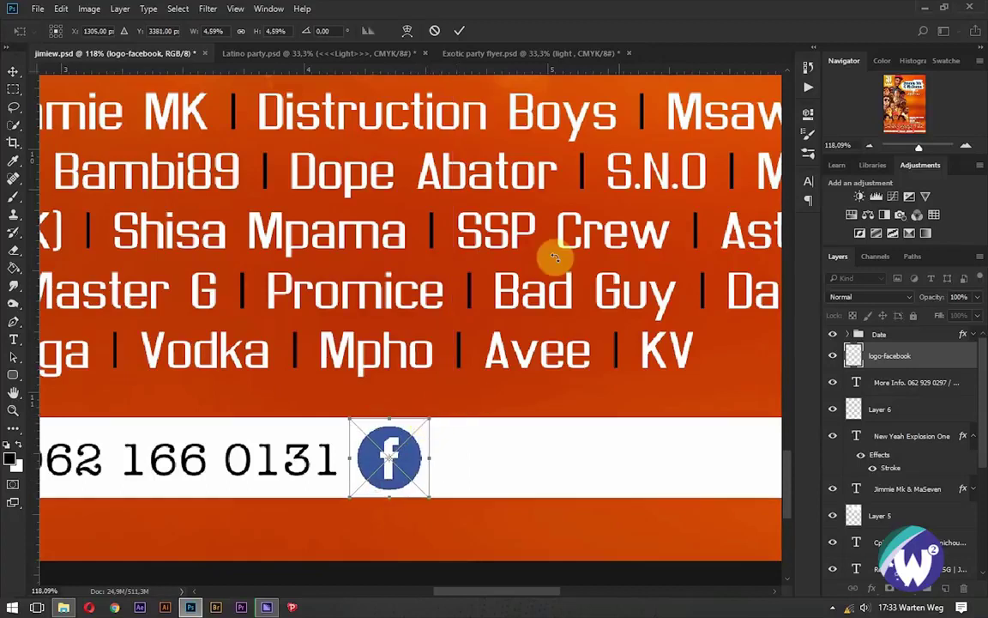
left_click(467, 32)
left_click(13, 340)
Add the text 'IceColdFreshMusic SA' to the right of the Facebook logo
left_click(444, 466)
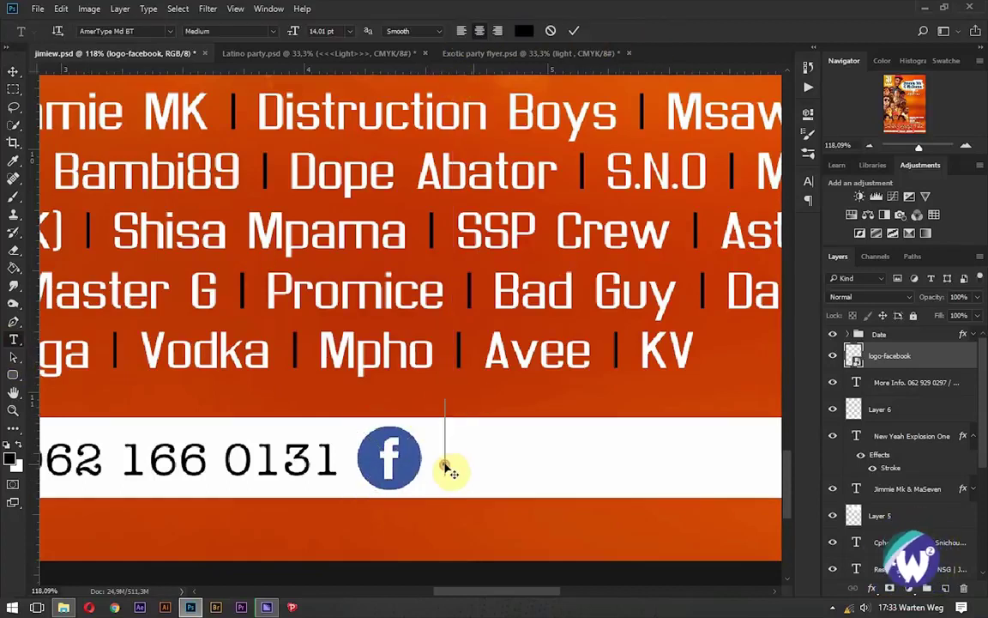
type(".")
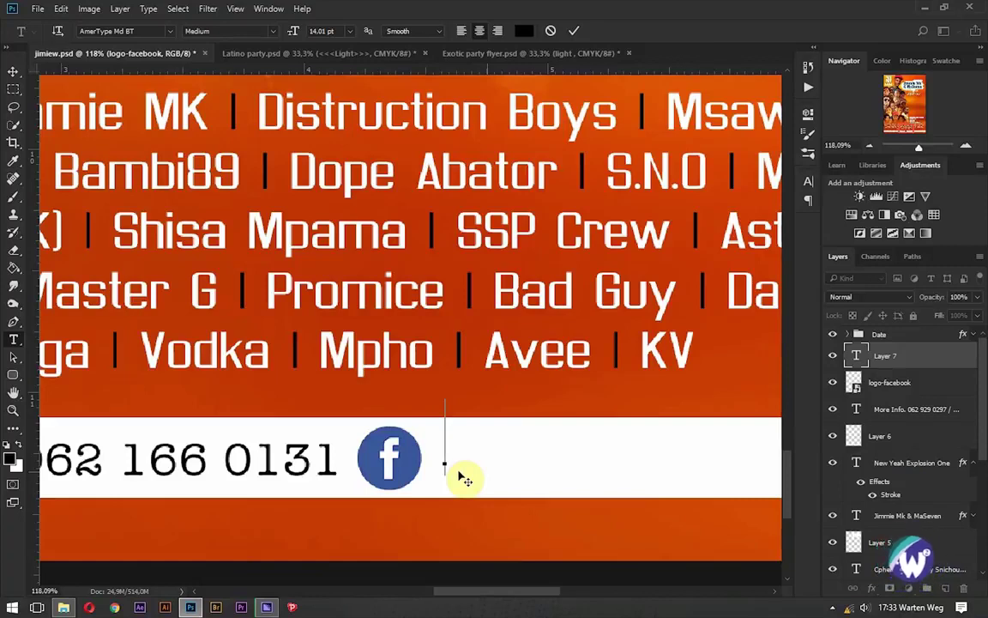
type("IceColdFreshMusic SA")
scroll(429, 463, "down", 5)
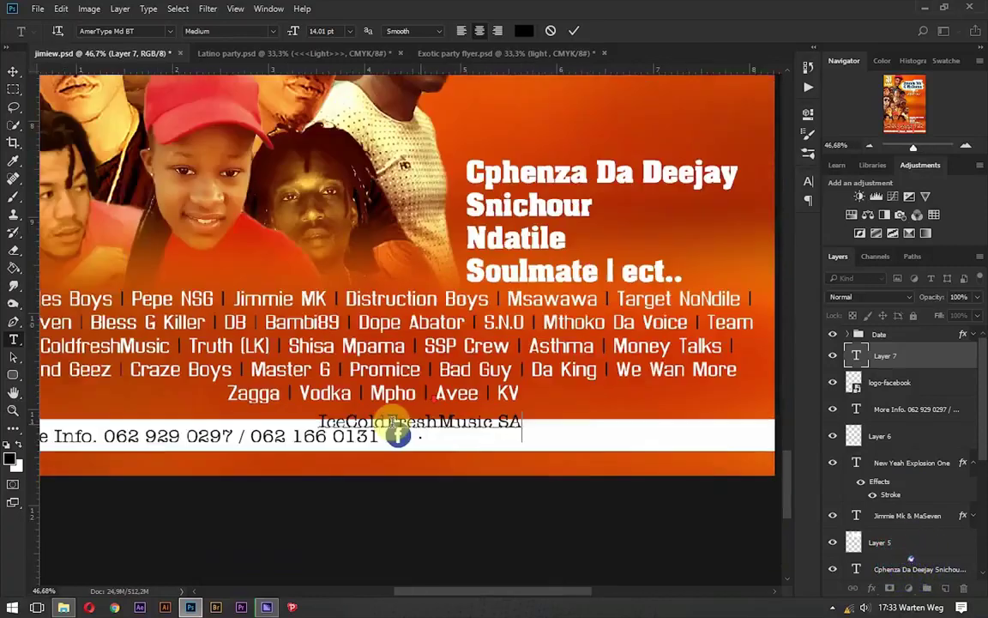
scroll(415, 462, "down", 2)
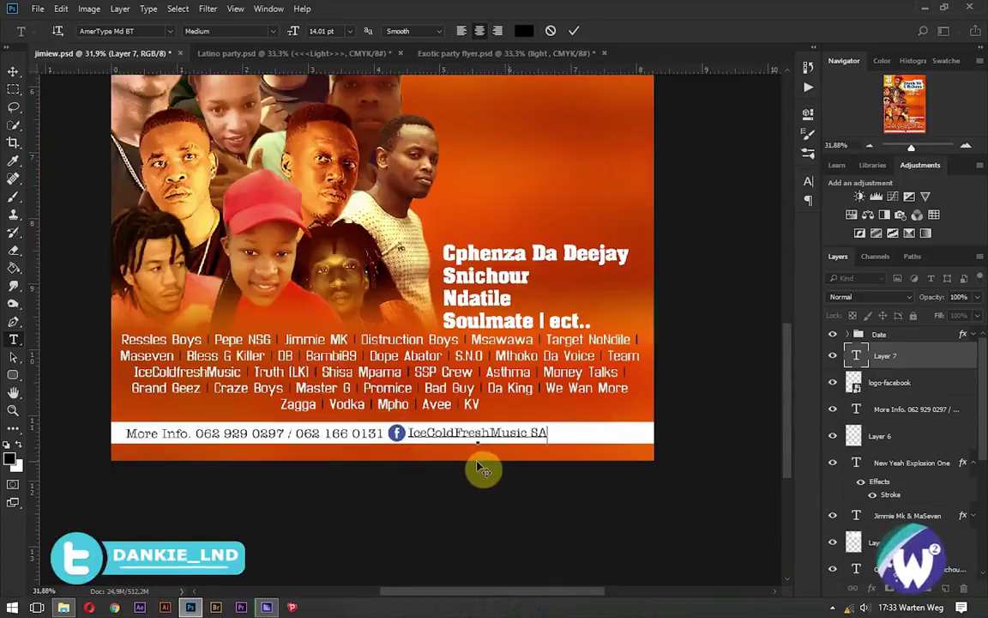
left_click(574, 31)
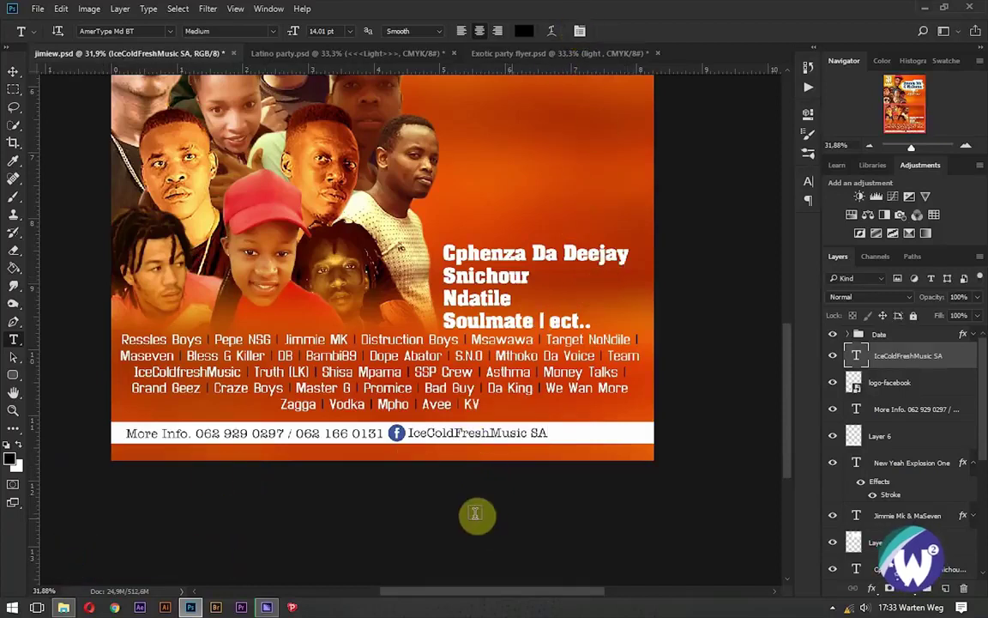
Browse File Explorer from Pictures to the Foto Doctor folder
left_click(62, 606)
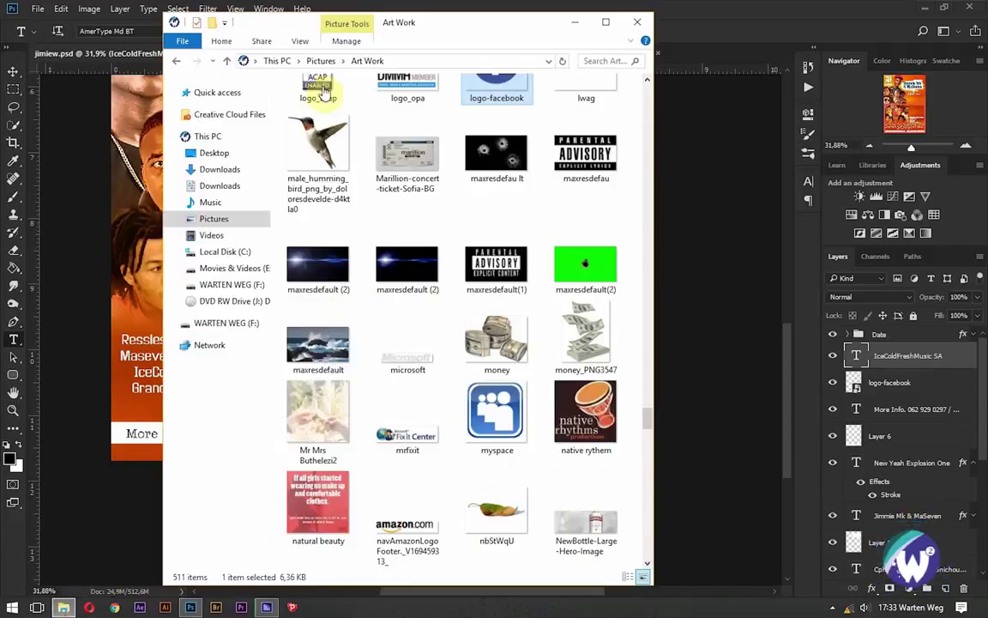
left_click(321, 61)
double_click(587, 110)
left_click(321, 61)
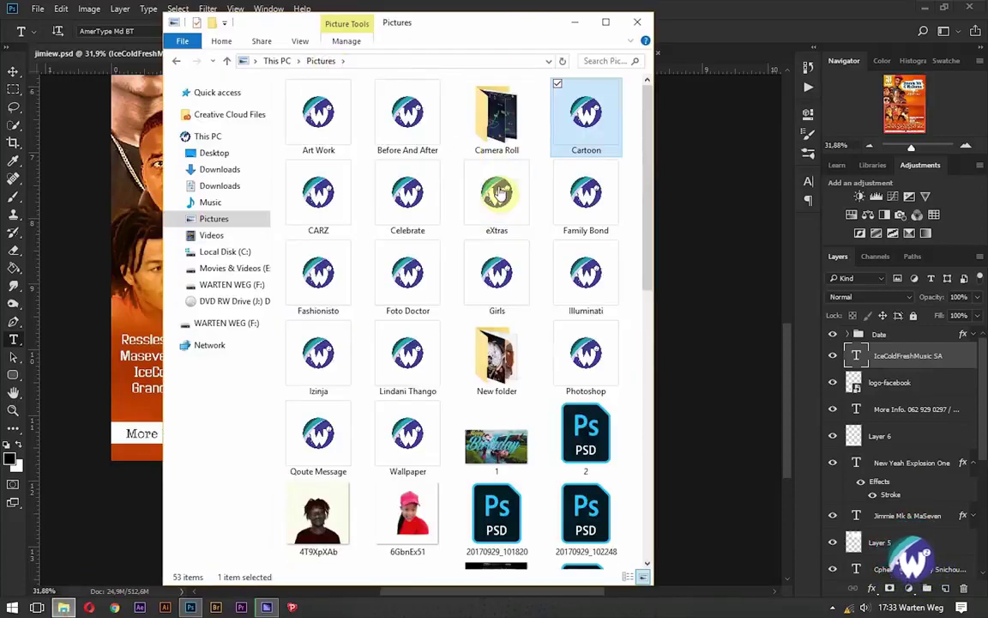
double_click(401, 253)
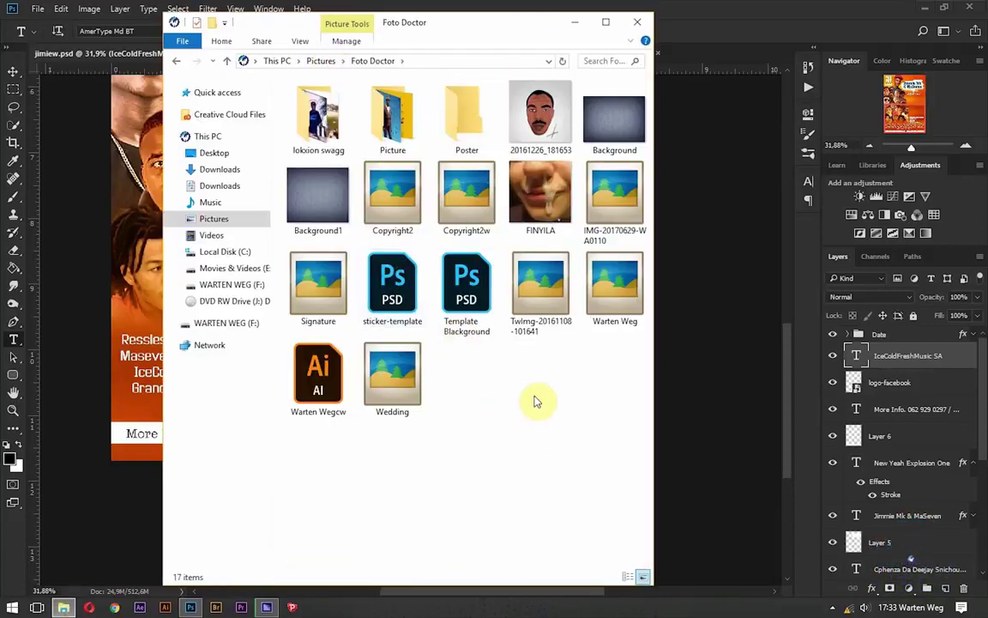
Place the Warten Weg logo in the contact bar's bottom-right corner, scaled to about 9%
left_click(146, 391)
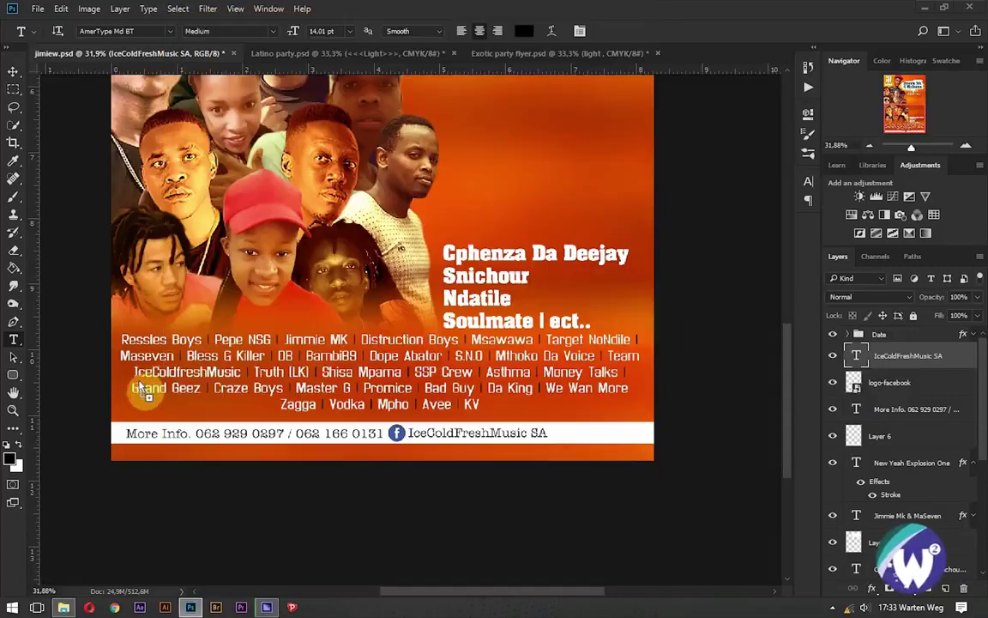
left_click_drag(146, 390, 194, 375)
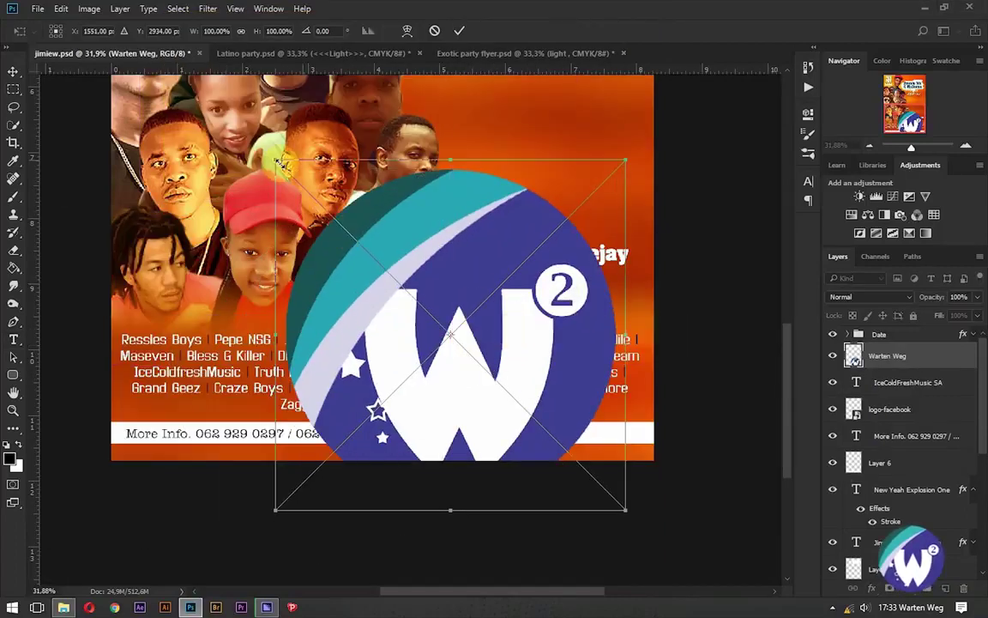
left_click_drag(279, 162, 420, 303)
left_click_drag(456, 349, 628, 445)
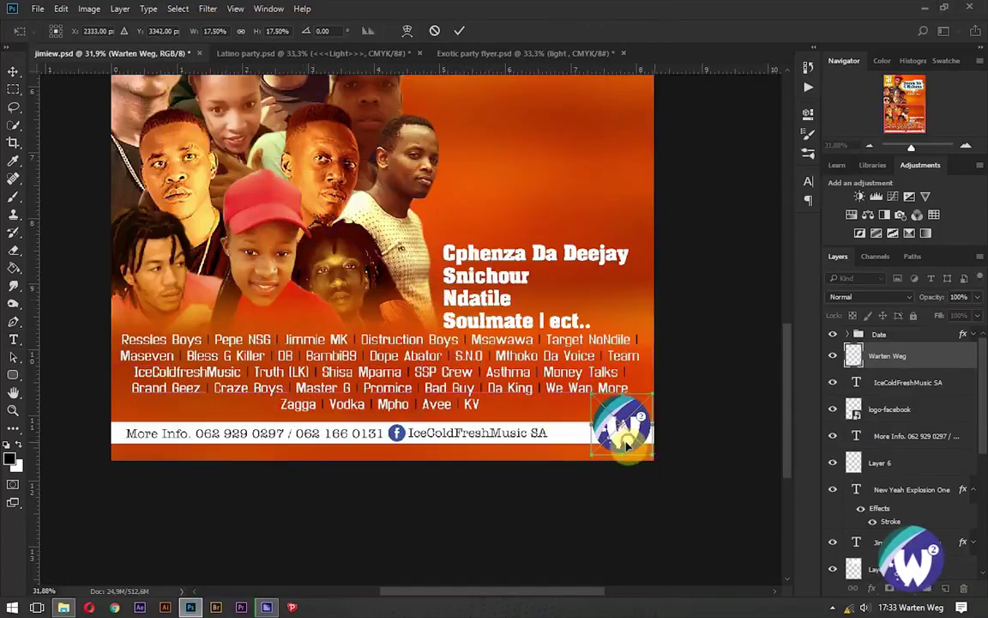
mouse_move(591, 396)
left_mouse_down()
mouse_move(657, 445)
mouse_move(646, 447)
left_mouse_up()
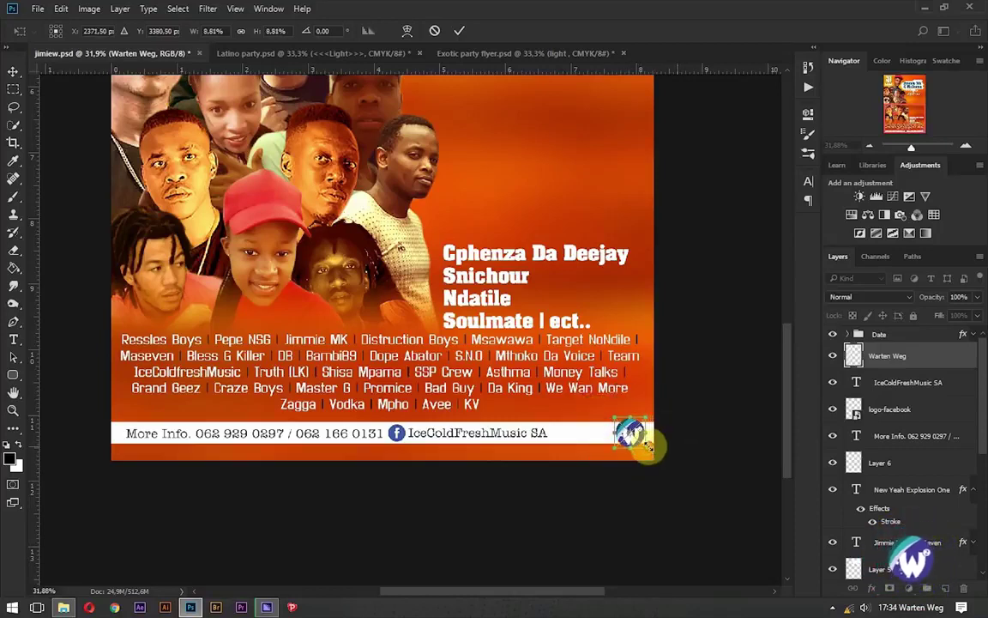
left_click(460, 31)
scroll(570, 505, "up", 5)
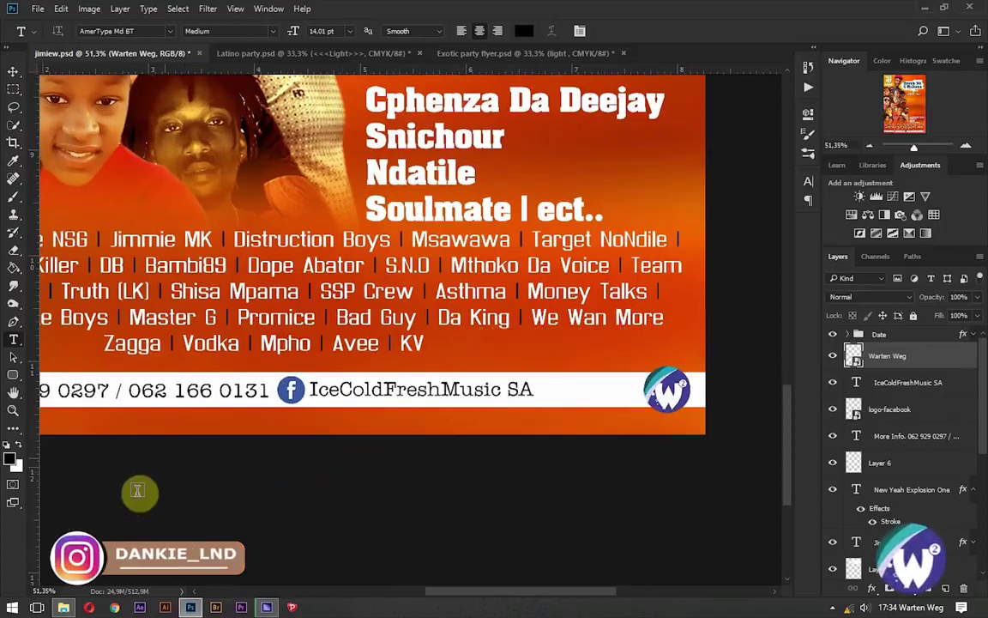
Add the line 'Drinks Were Be Sold | Bring Your Cooler Box (Only General)' below the contact bar
left_click(196, 421)
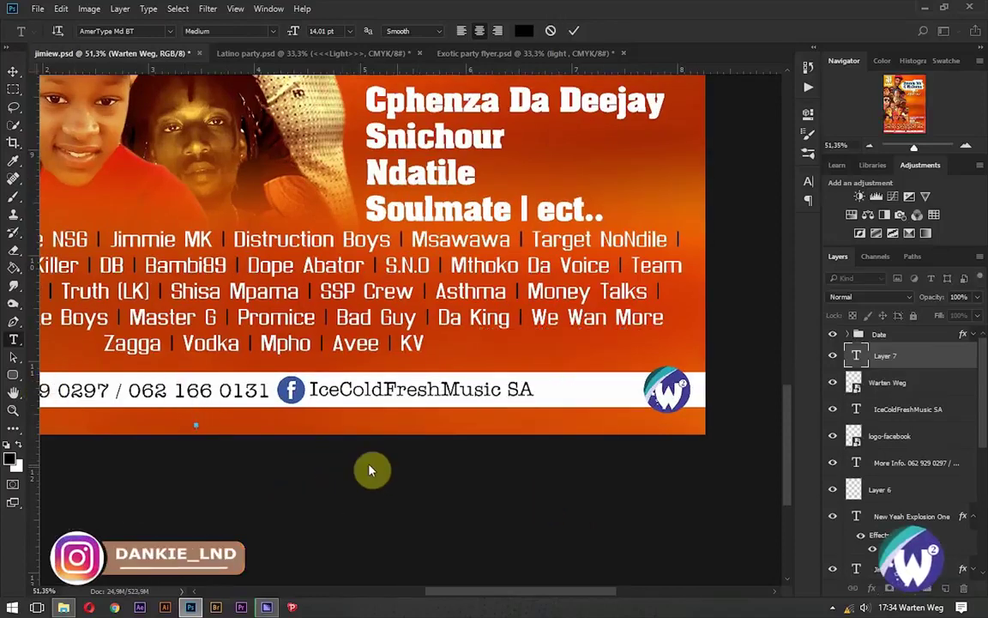
type("Drinks Were Be Sold | Bring You")
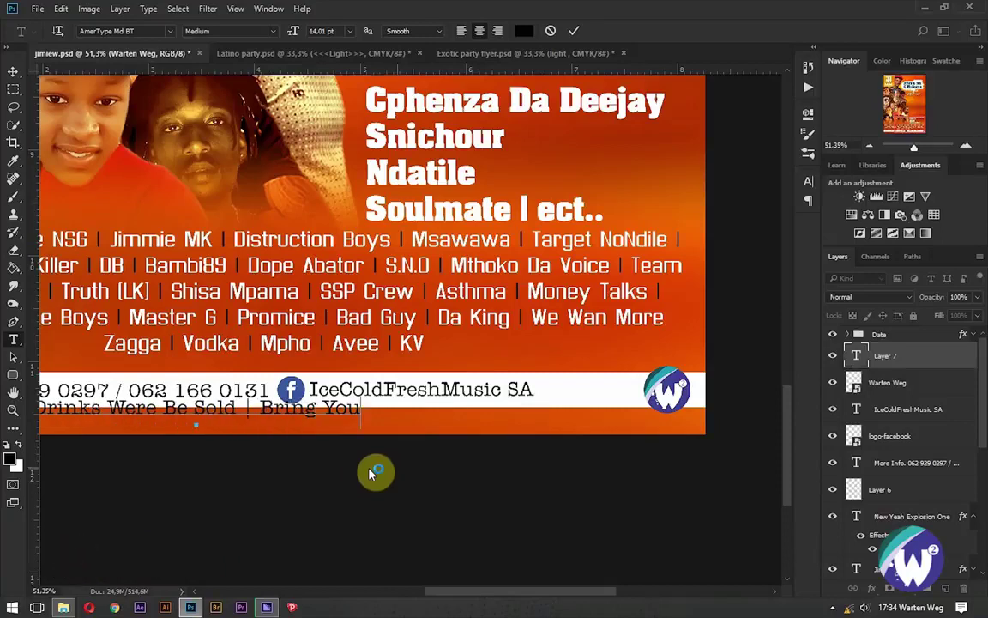
type("r Cooler Box (Only General)")
left_click(574, 31)
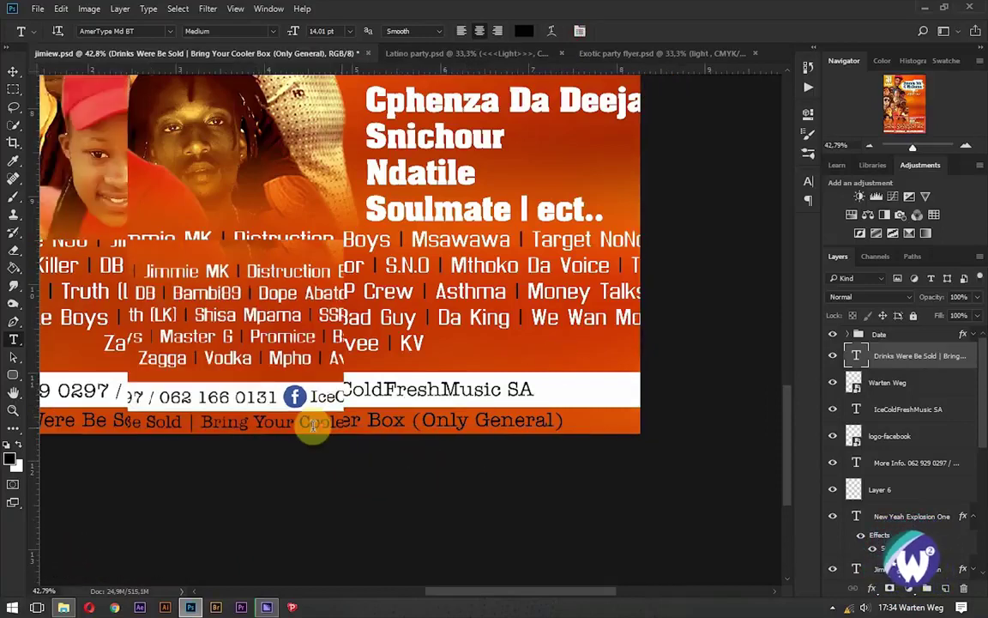
scroll(300, 386, "down", 3)
Colour the new line white and centre it horizontally on the flyer
left_click(525, 31)
left_click(652, 380)
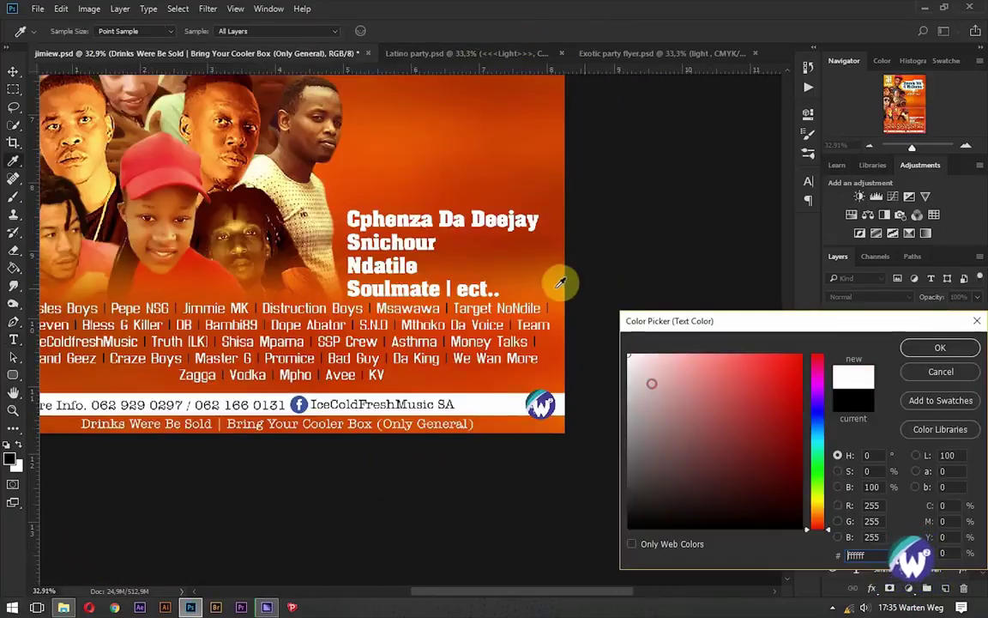
left_click(942, 347)
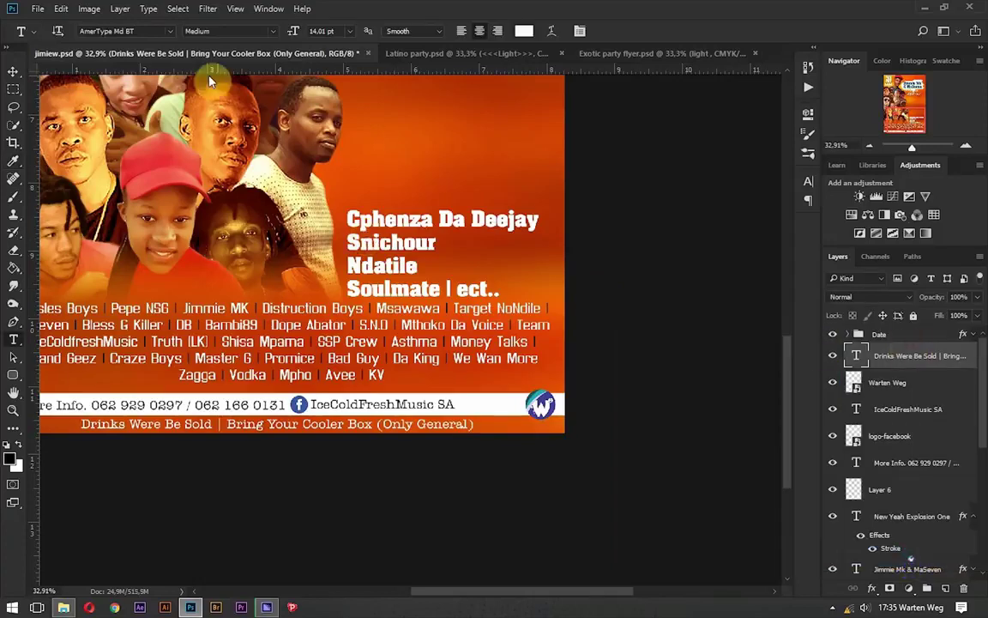
scroll(929, 374, "down", 5)
scroll(943, 417, "down", 5)
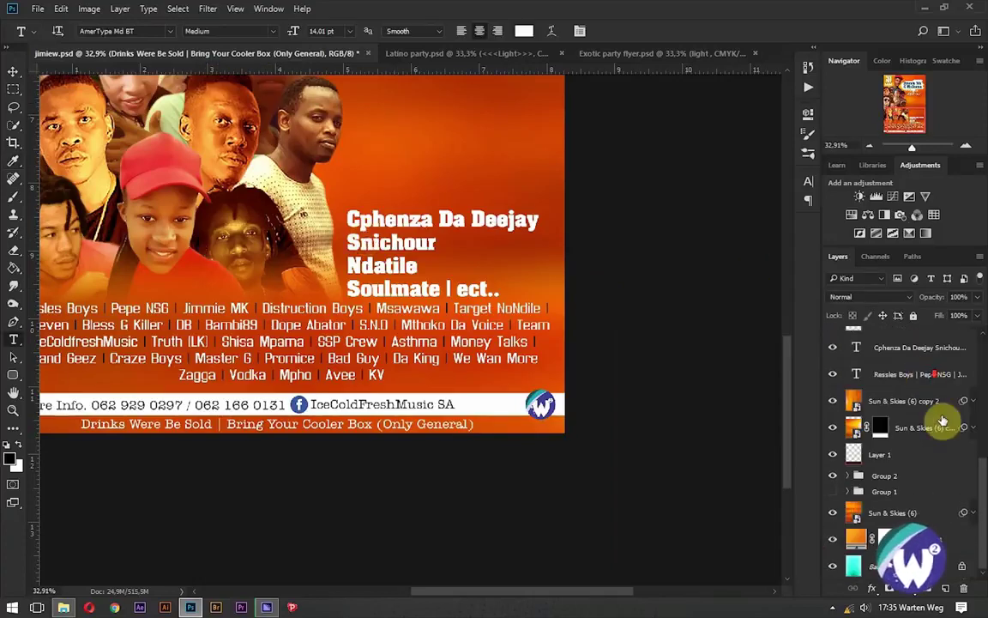
left_click(13, 71)
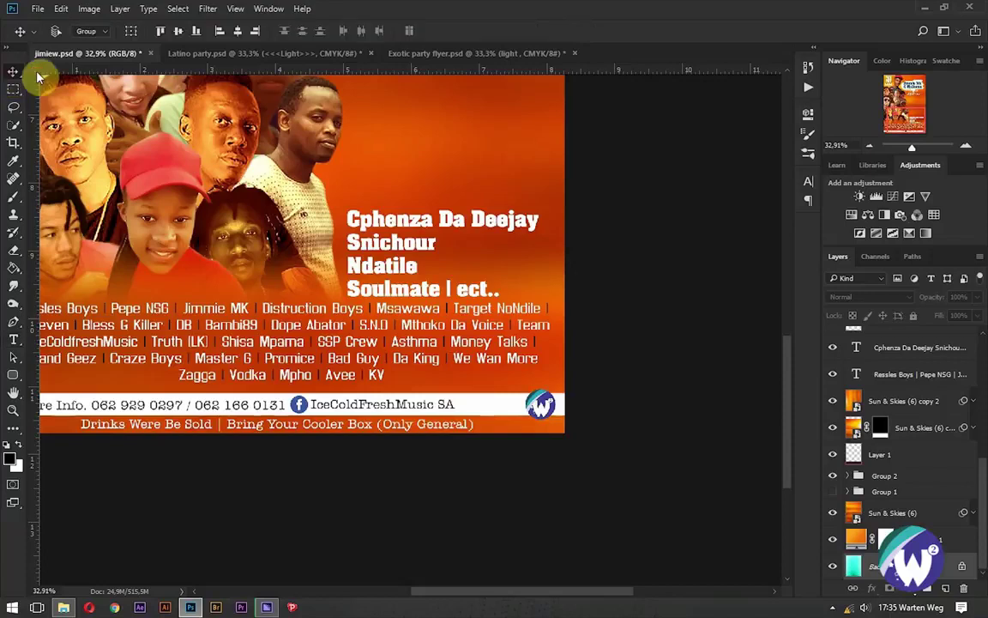
left_click(238, 32)
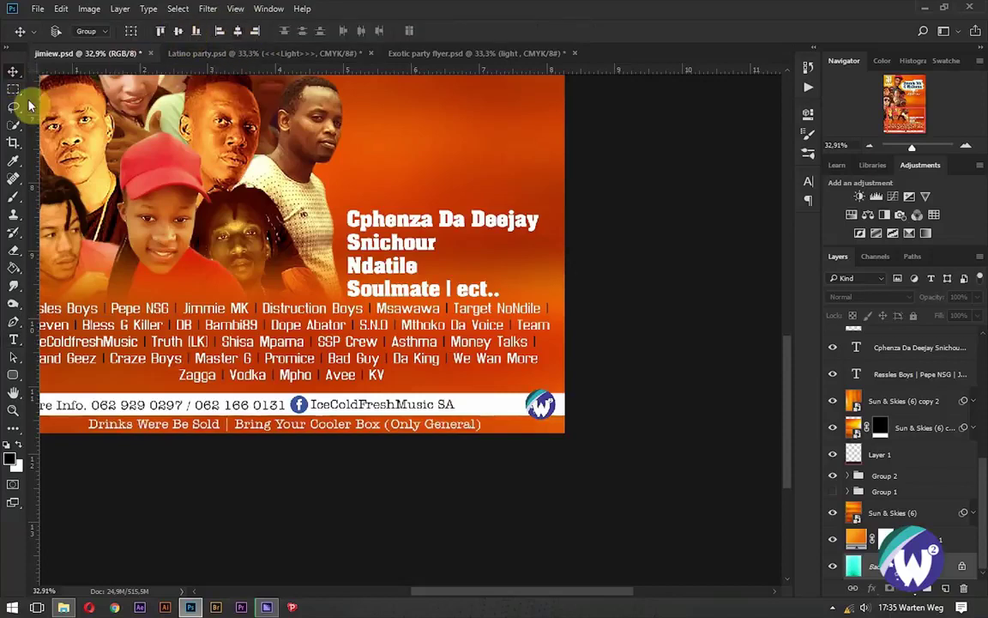
Make the Drinks Were Be Sold line Faux Bold at 11.01 pt
left_click(15, 342)
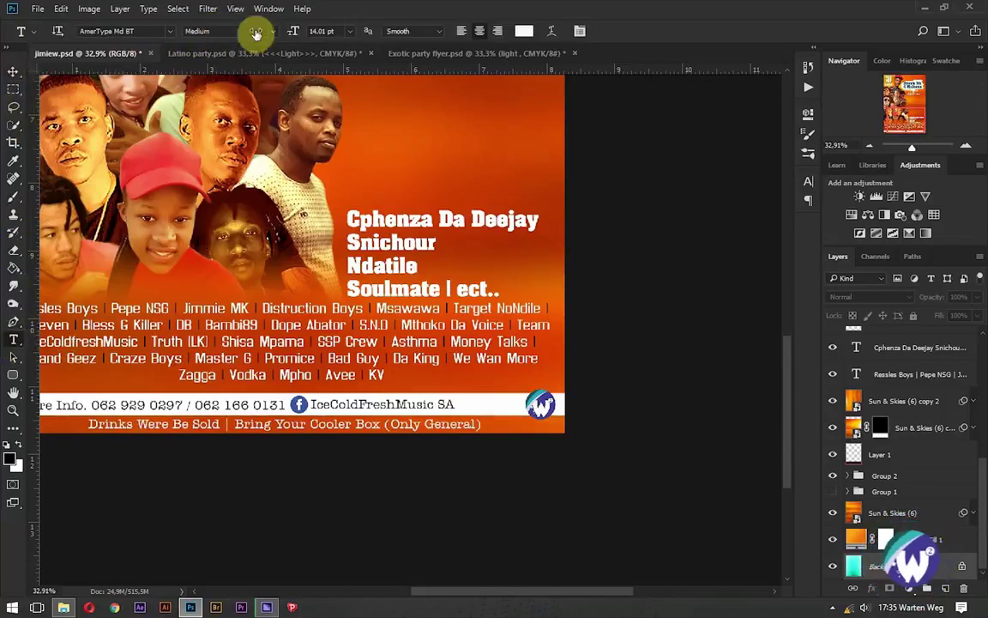
left_click(809, 186)
left_click(659, 293)
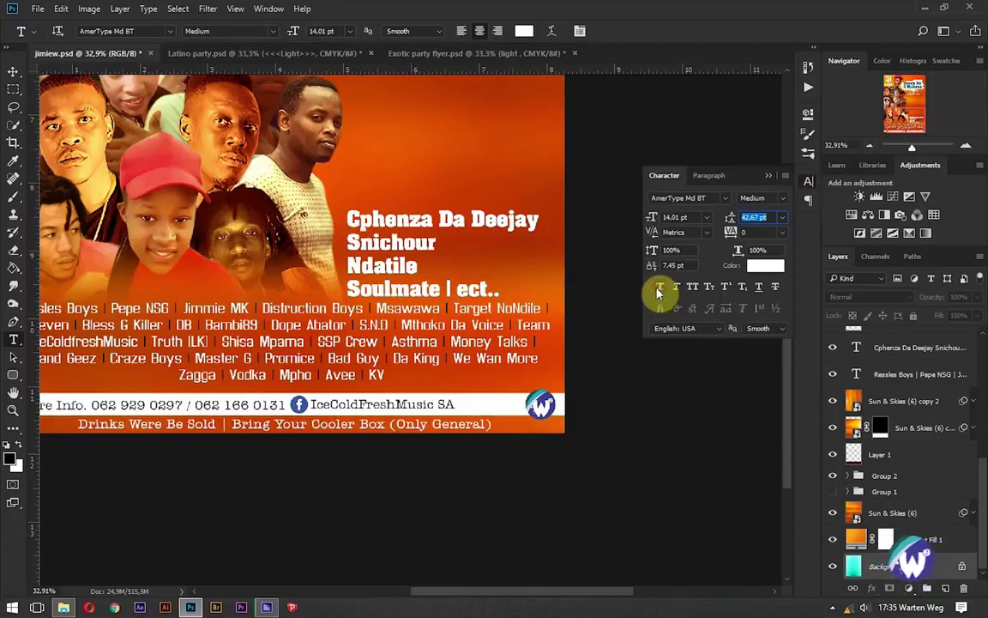
key("Down")
key("Down")
key("Tab")
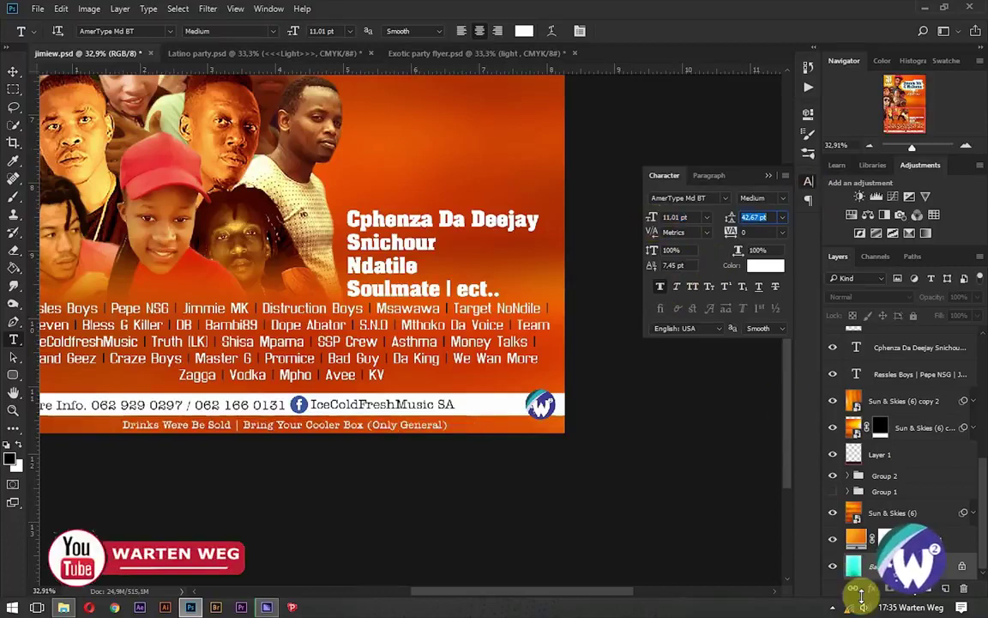
scroll(871, 549, "up", 5)
scroll(879, 541, "up", 5)
scroll(888, 472, "up", 5)
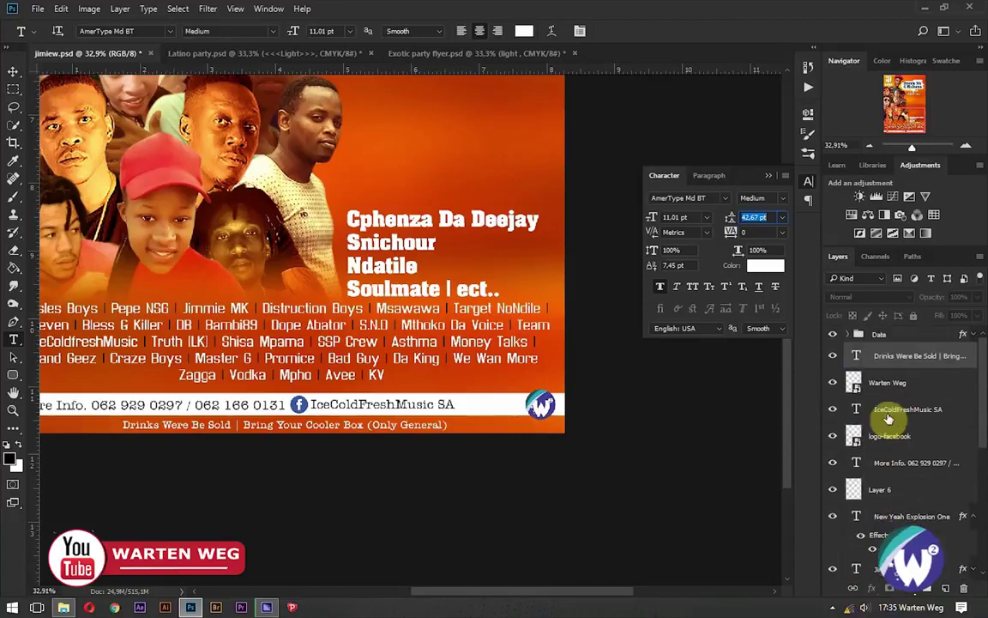
left_click(899, 381)
left_click(923, 387)
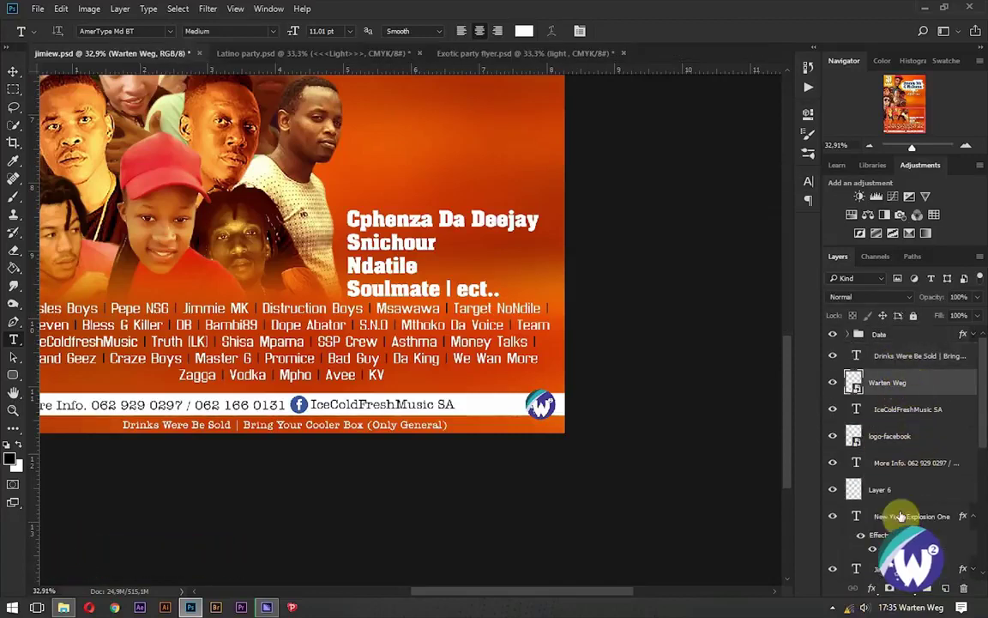
left_click(909, 355)
Give the Drinks Were Be Sold line a drop shadow with 4 px distance and 36% opacity
left_click(870, 589)
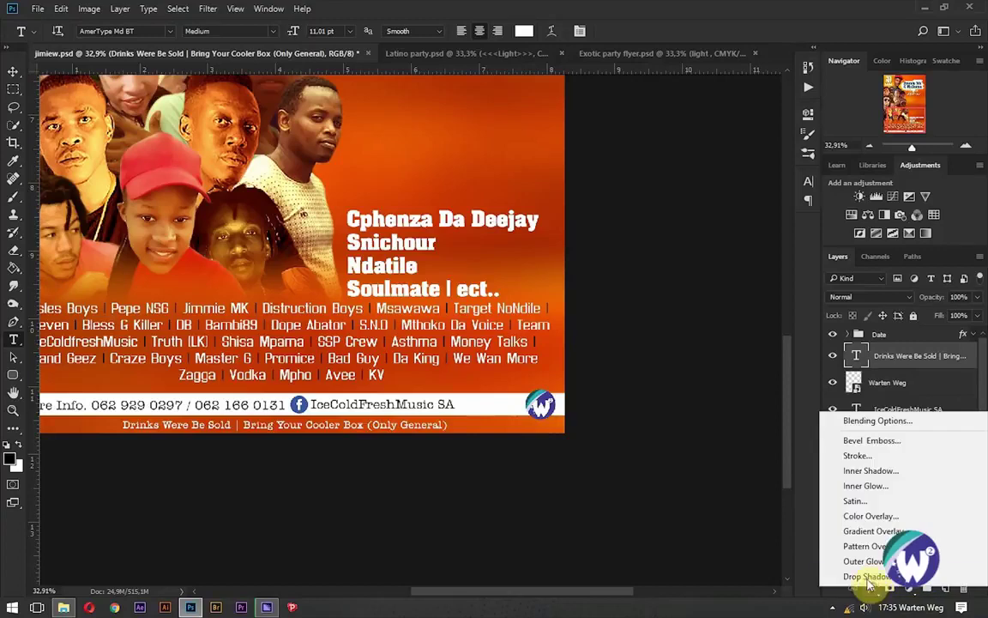
left_click(867, 570)
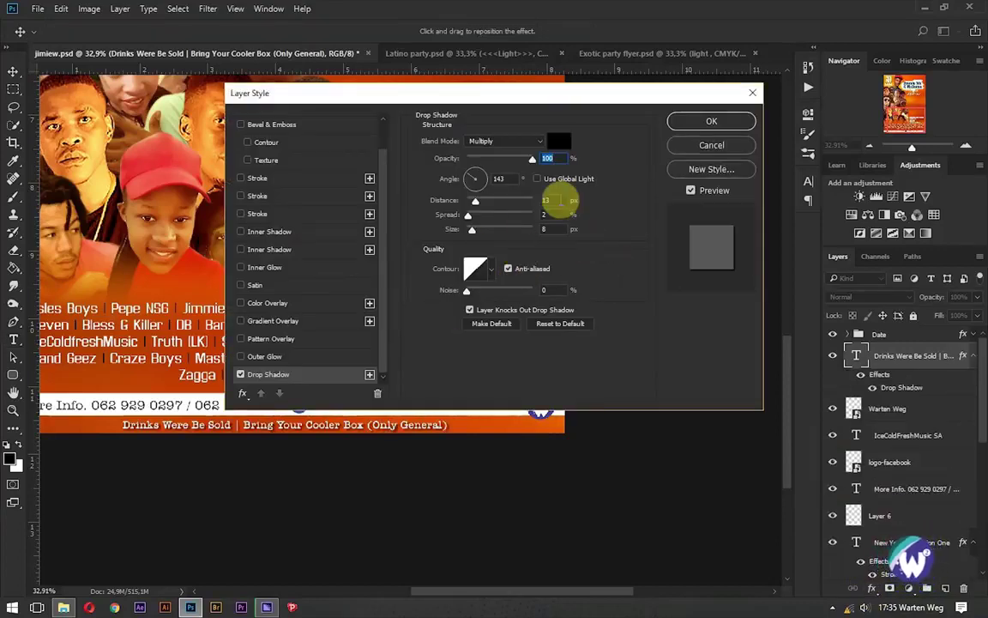
left_click_drag(476, 200, 469, 200)
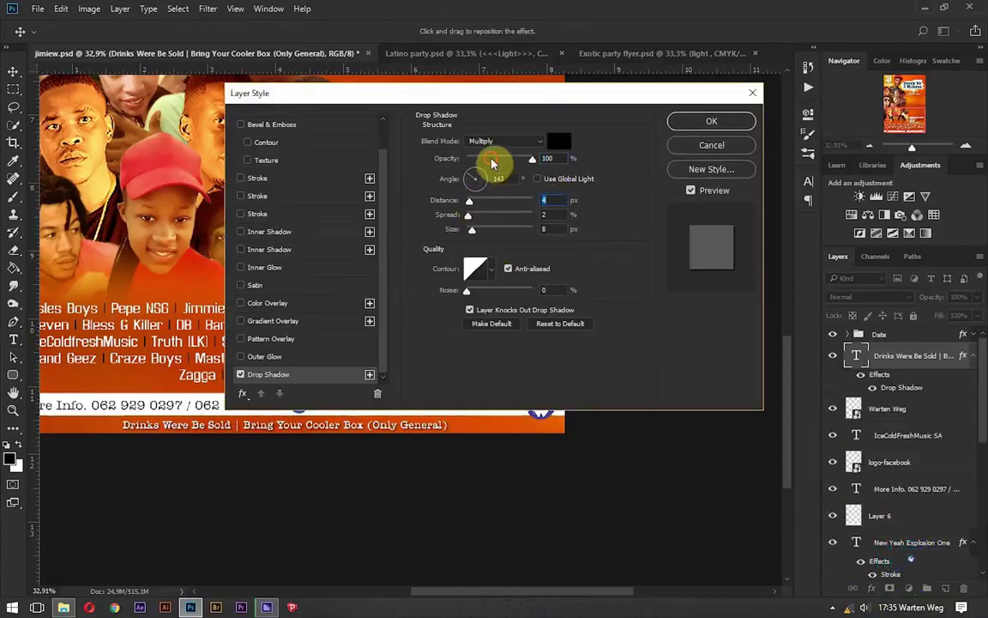
left_click_drag(495, 161, 491, 162)
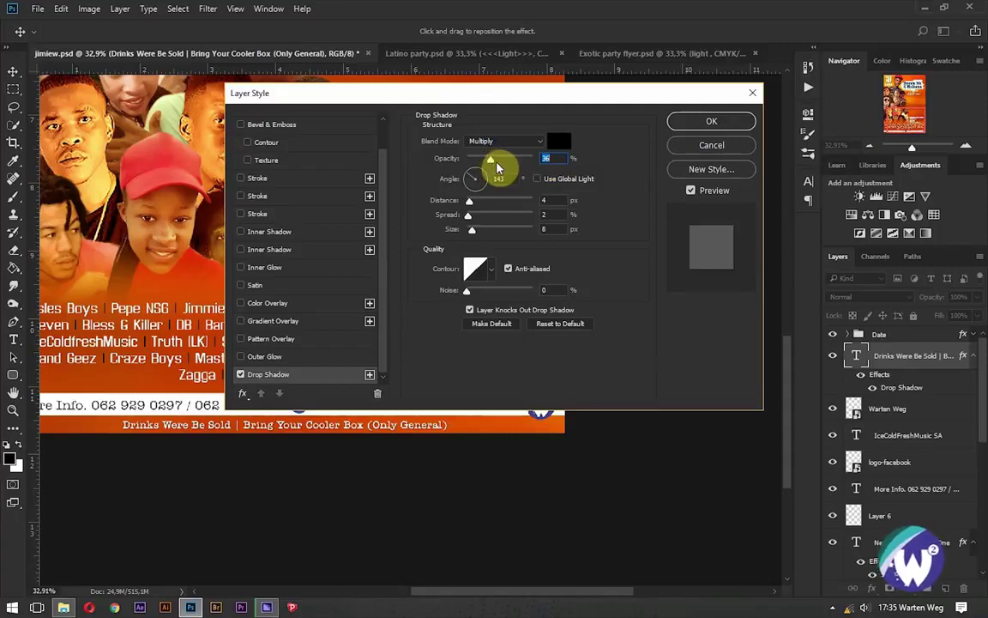
left_click(711, 121)
scroll(290, 248, "down", 3)
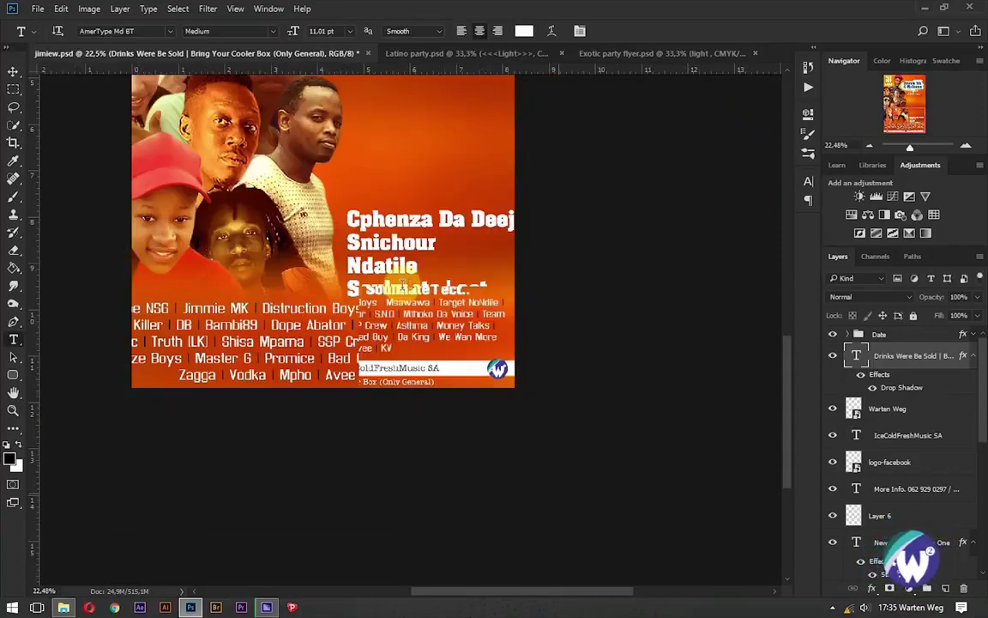
Select the layers from Drinks Were Be Sold down to Layer 6, briefly toggling the white bar's visibility
left_click_drag(290, 247, 390, 312)
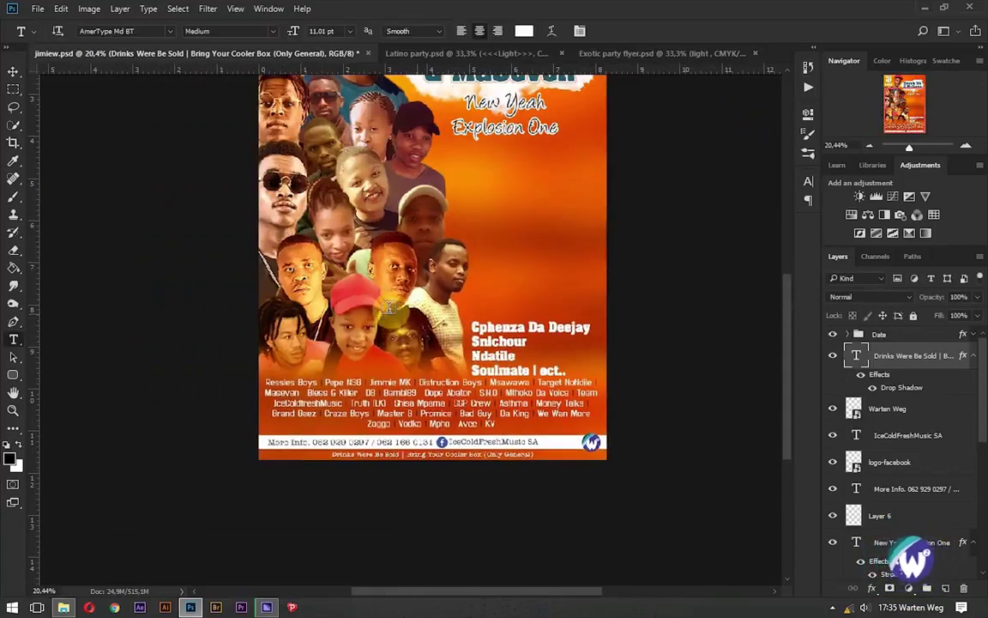
scroll(390, 307, "up", 3)
scroll(497, 409, "up", 2)
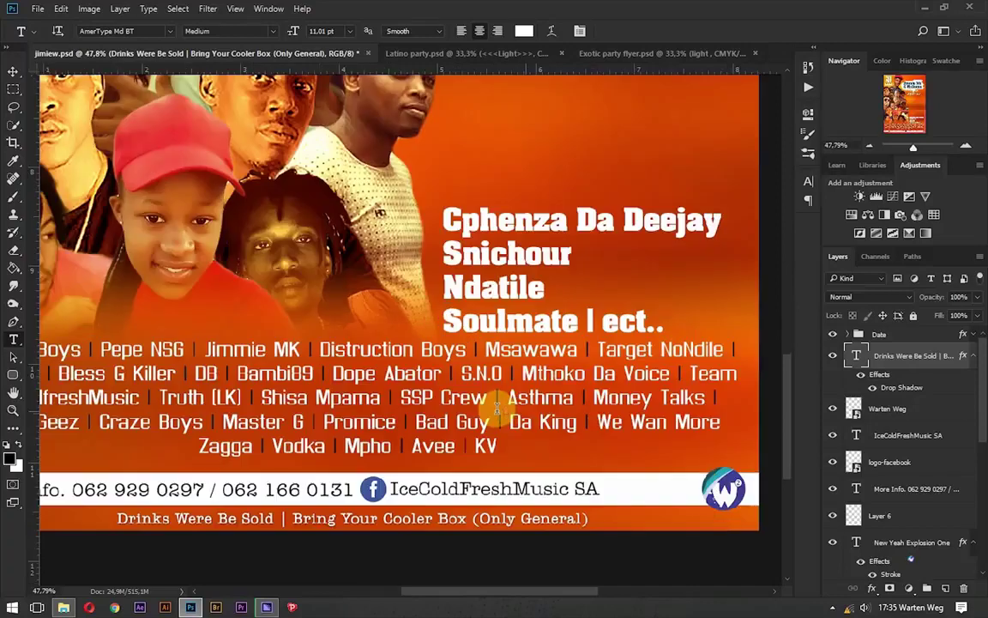
left_click(903, 517, "shift")
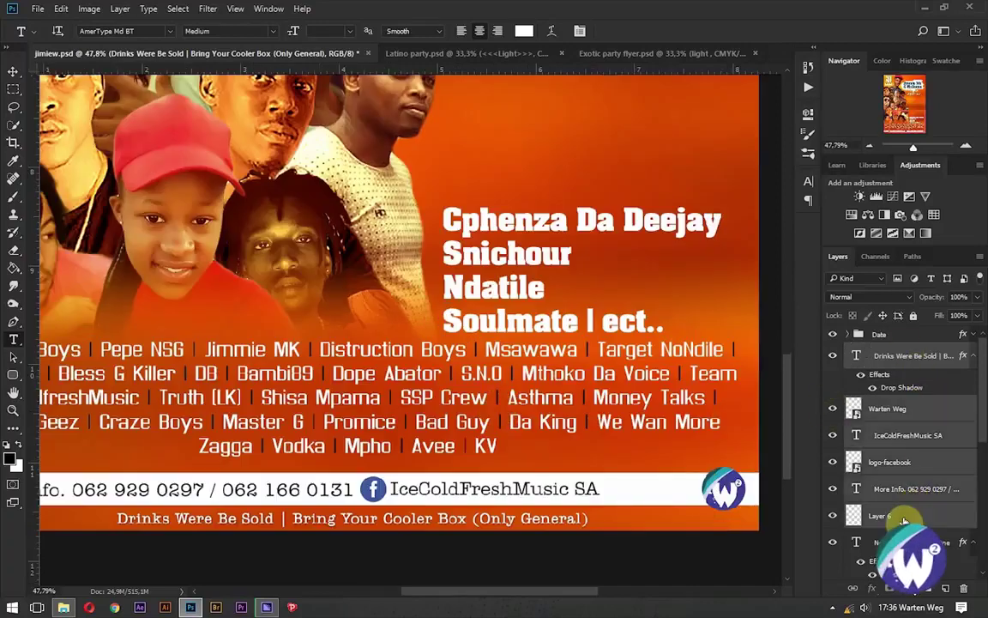
left_click(833, 517)
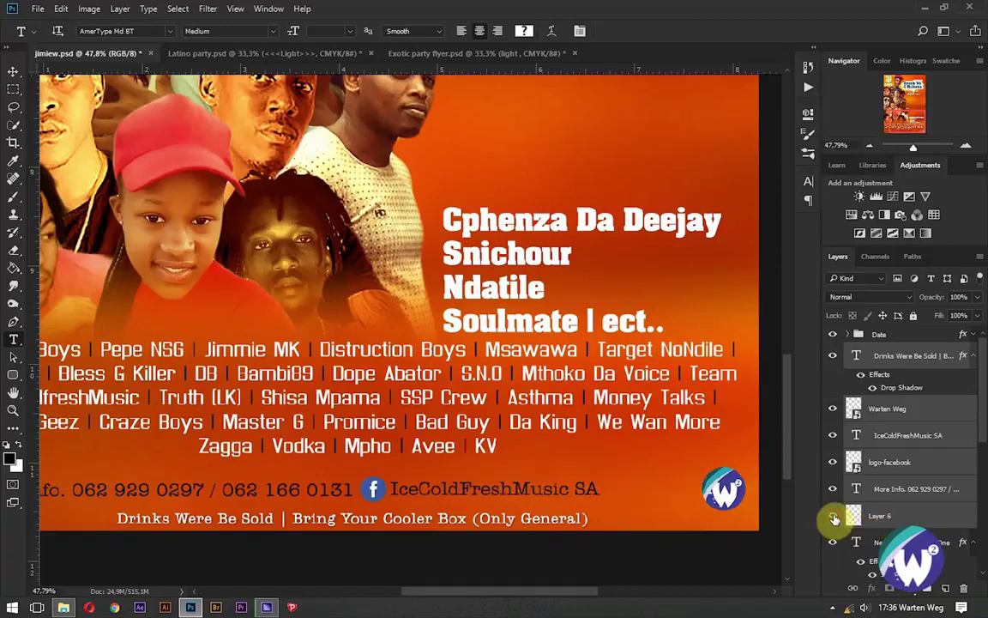
left_click(833, 517)
Group the selected layers and name the group Info
key("ctrl+g")
double_click(884, 350)
type("Info")
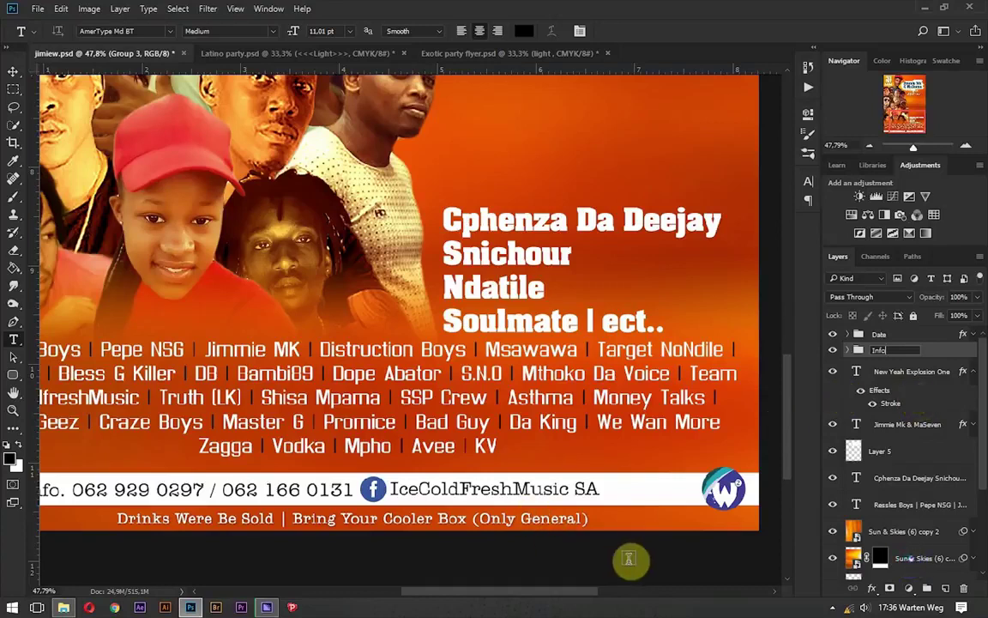
left_click(13, 71)
scroll(519, 351, "down", 2)
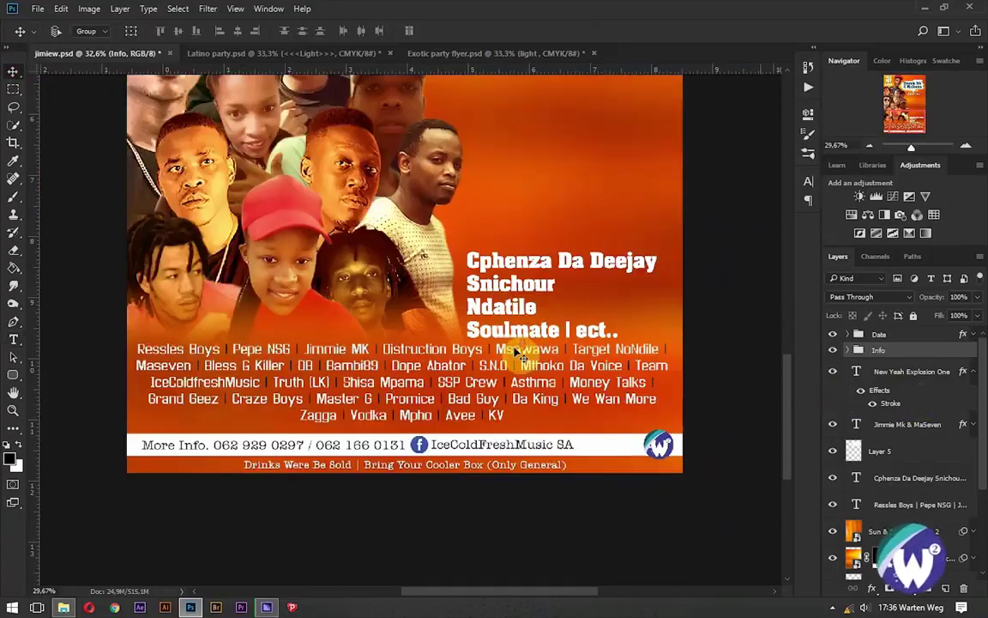
left_click(905, 78)
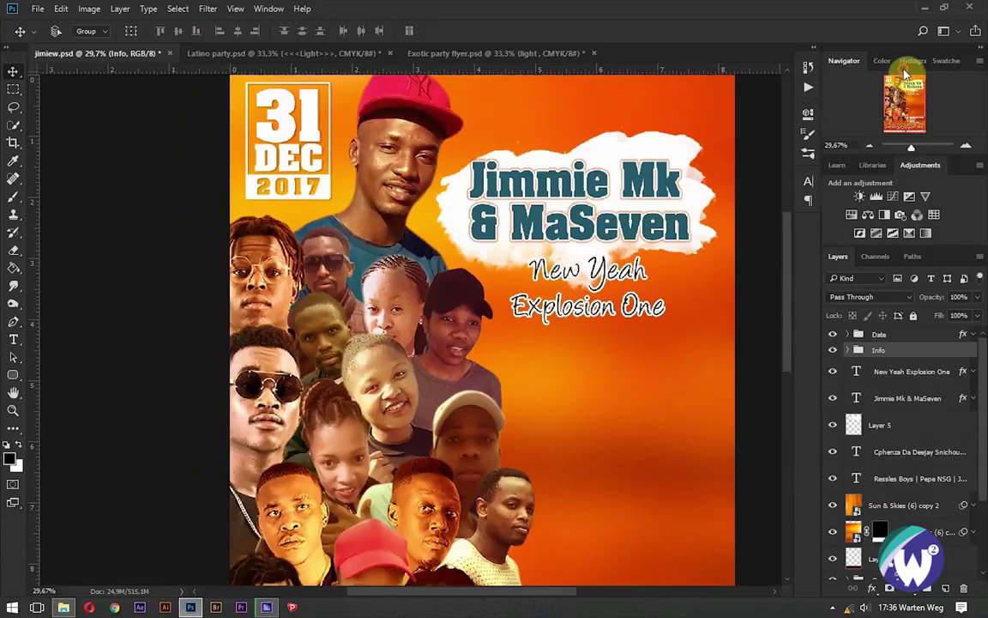
scroll(706, 275, "down", 2)
scroll(707, 275, "up", 1)
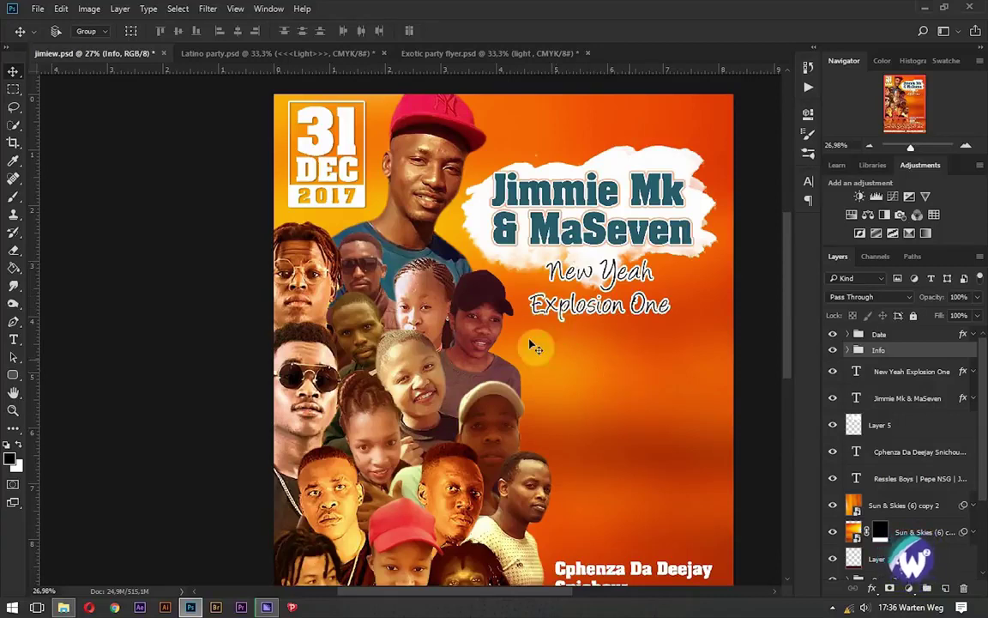
Add the two-line venue text 'Mzimkhulu / IBISI Sport Ground' at 22.01 pt beside the faces
left_click(14, 339)
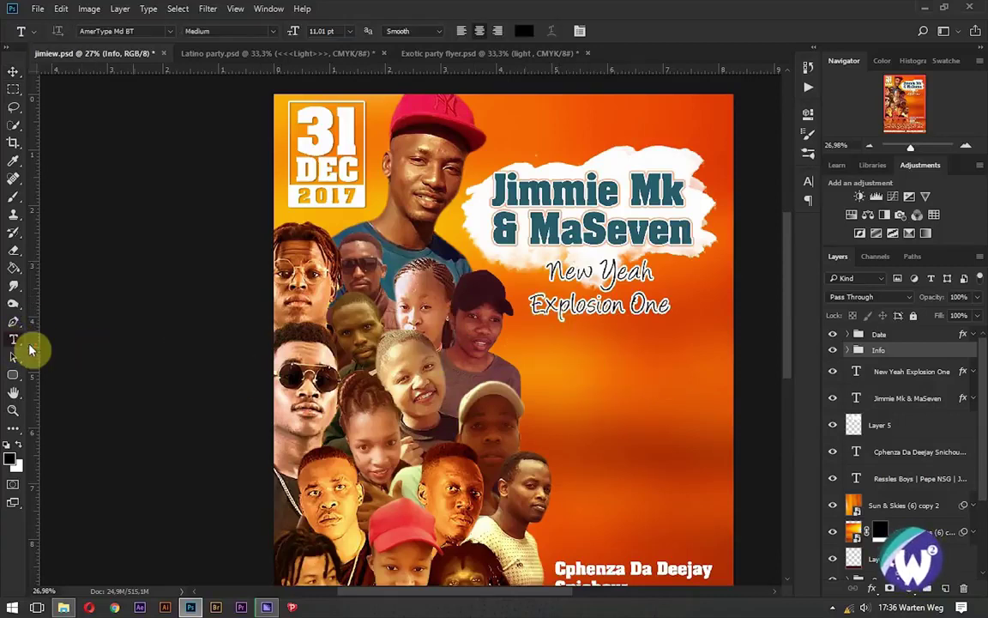
left_click(532, 364)
type("Mzimkhulu")
key("Return")
type("UHB Boost Ge")
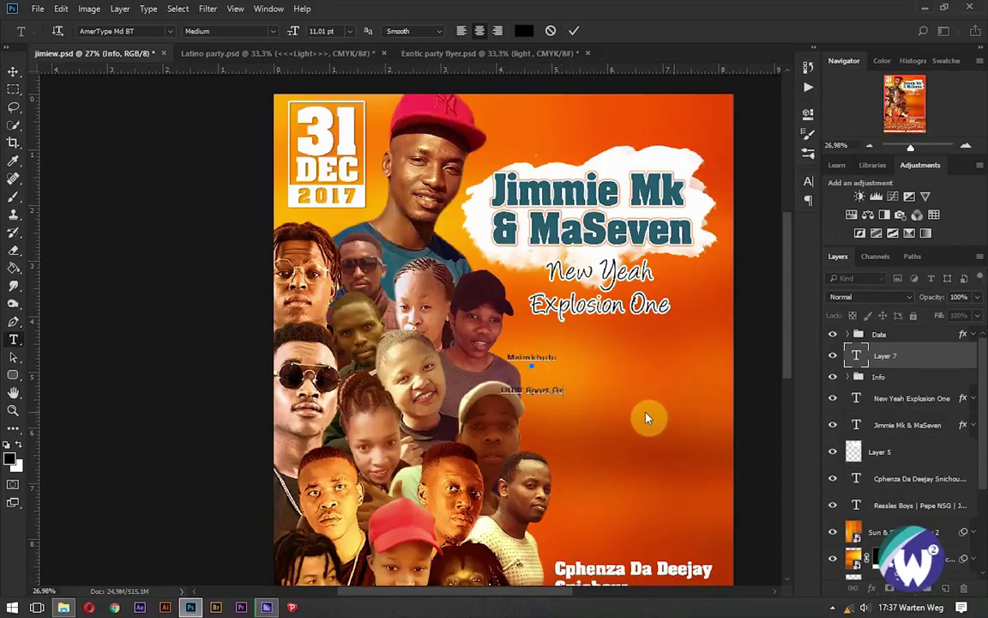
type("ound")
left_click(574, 31)
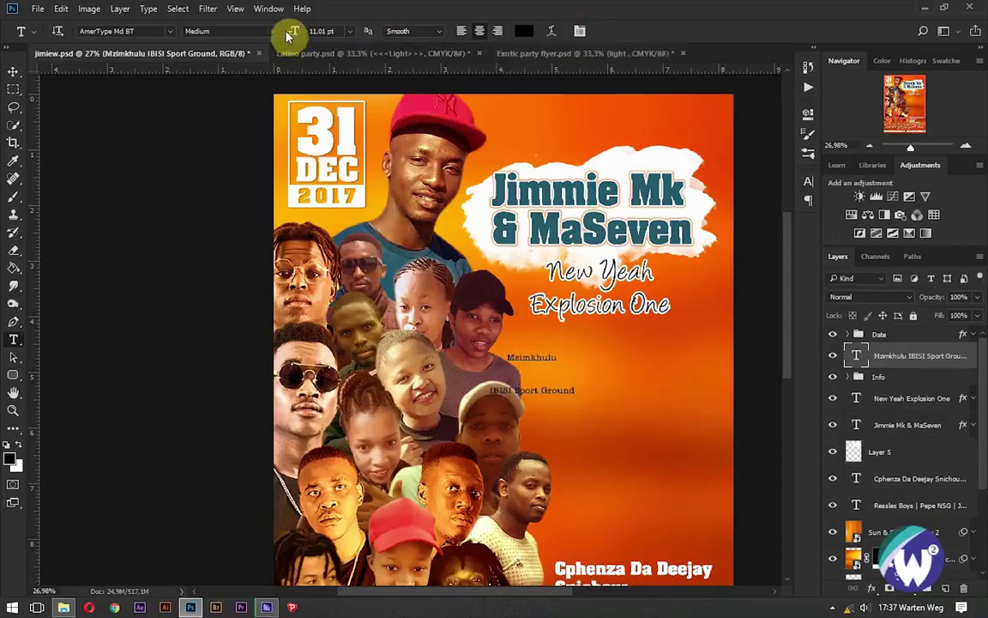
left_click_drag(288, 35, 291, 33)
left_click_drag(569, 393, 654, 407)
Resize the IBISI Sport Ground line and increase the spacing above it
left_click_drag(534, 397, 704, 397)
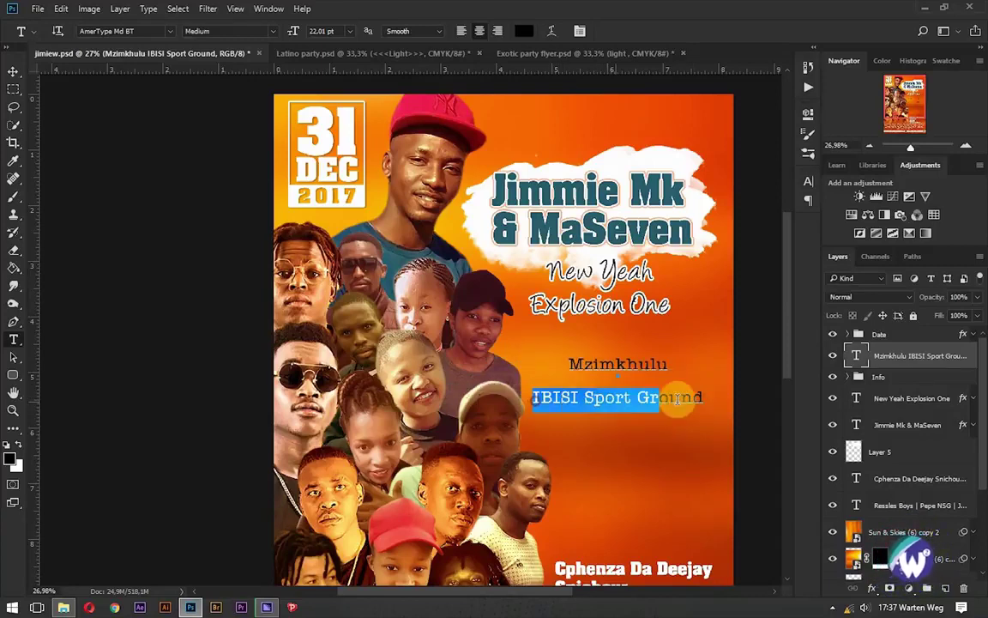
left_click_drag(294, 32, 291, 43)
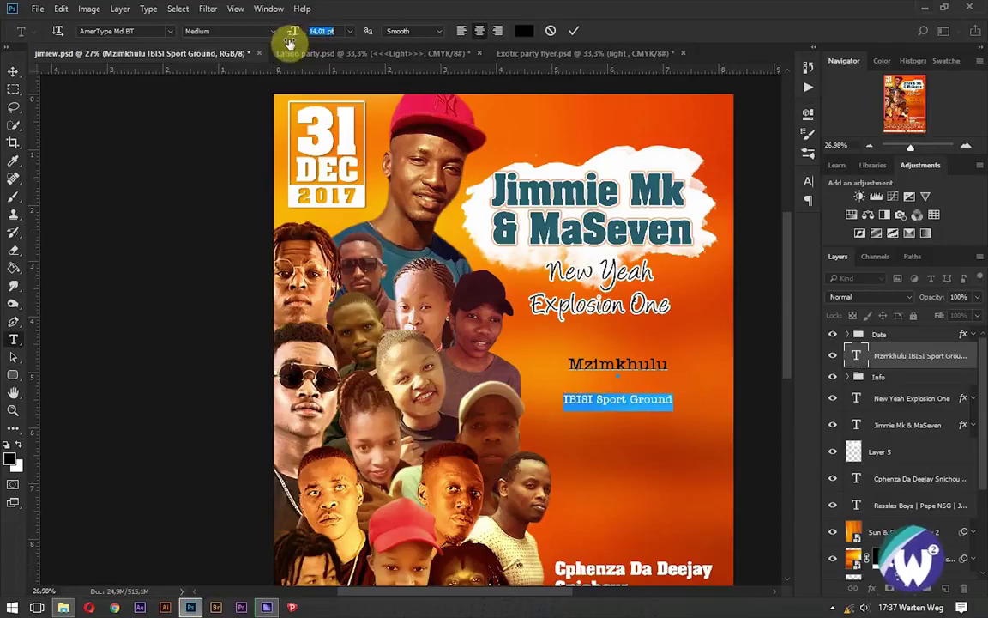
left_click(807, 181)
left_click_drag(648, 267, 689, 258)
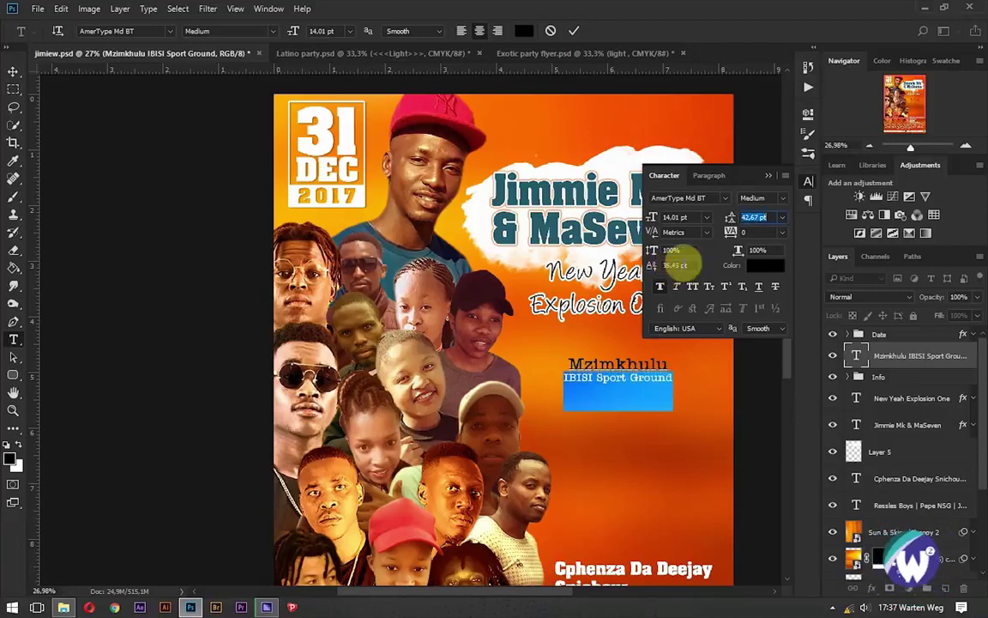
left_click(574, 32)
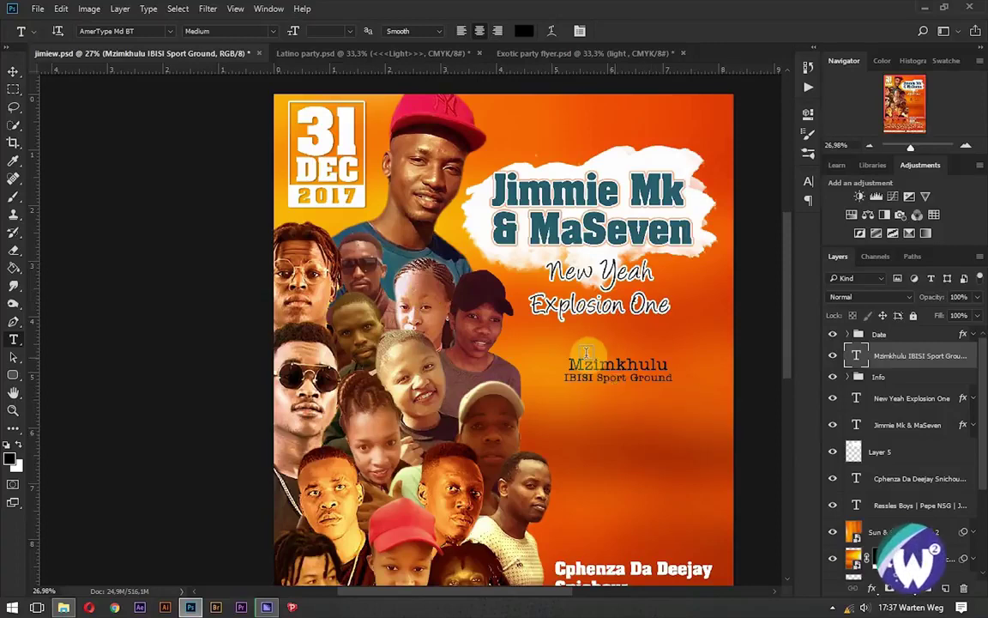
Scale the venue text block up to about 120%
key("ctrl+t")
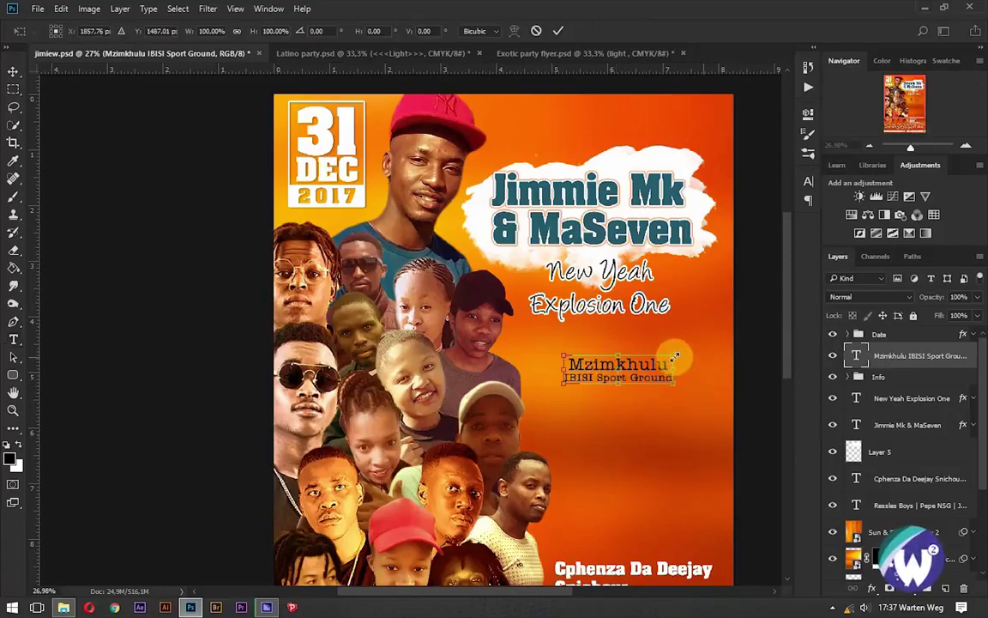
left_click_drag(675, 355, 684, 353)
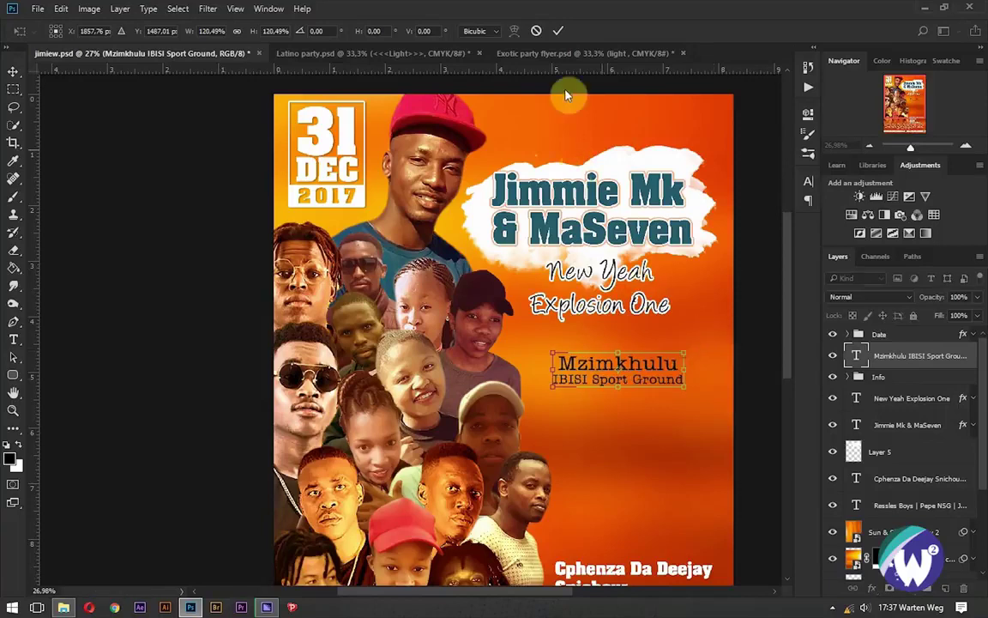
left_click(557, 31)
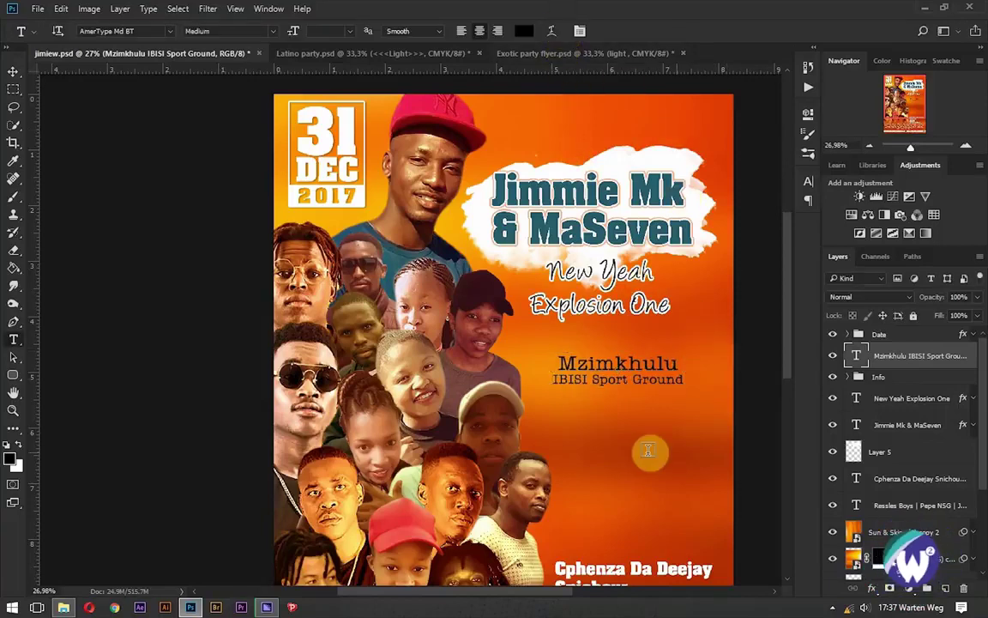
left_click(13, 89)
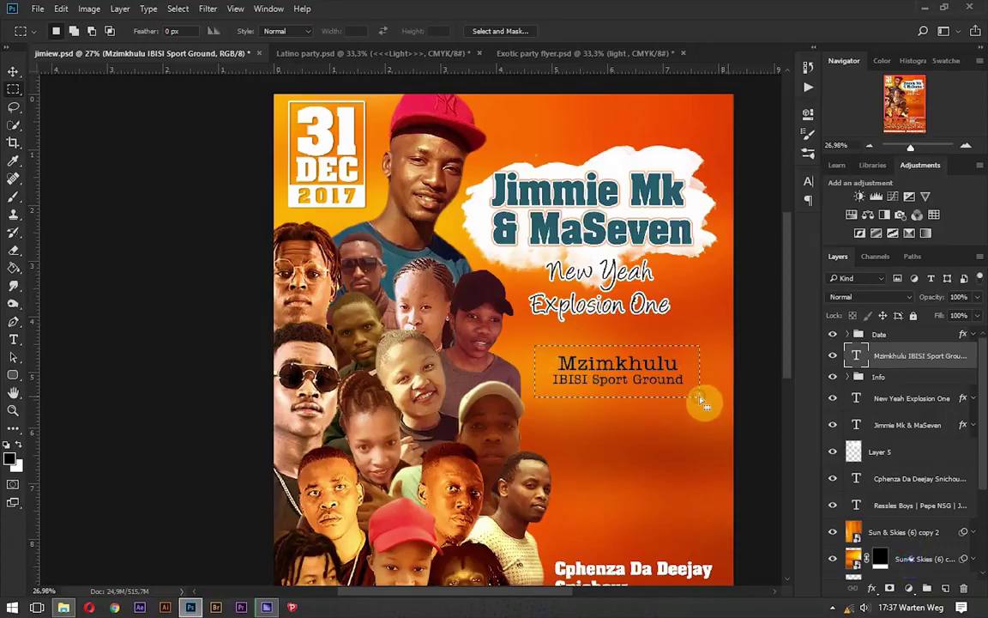
On a new layer, fill the venue selection with black and add a Stroke effect
left_click(947, 588)
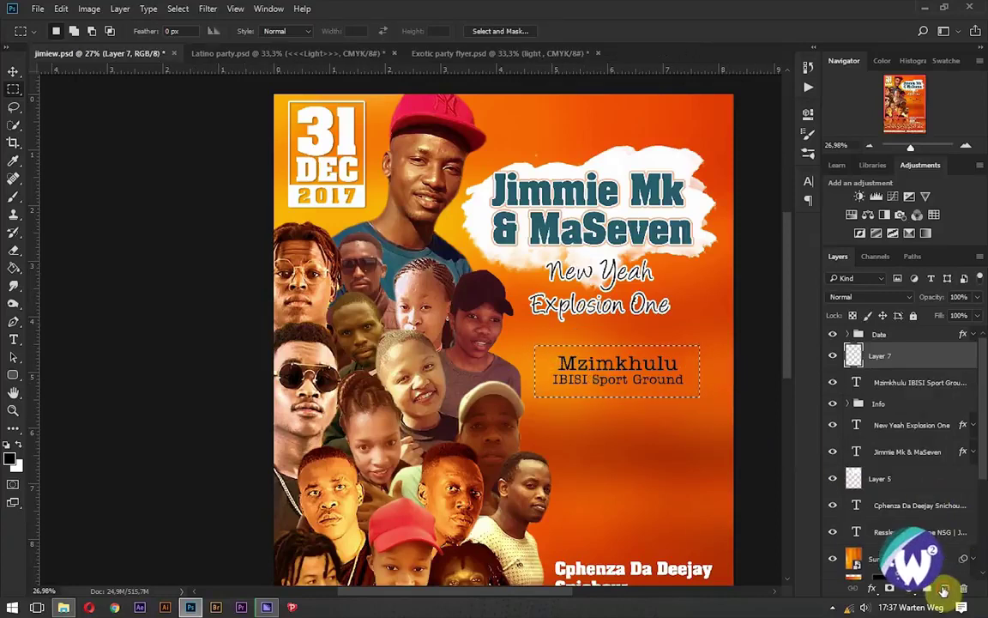
left_click(17, 273)
left_click(585, 375)
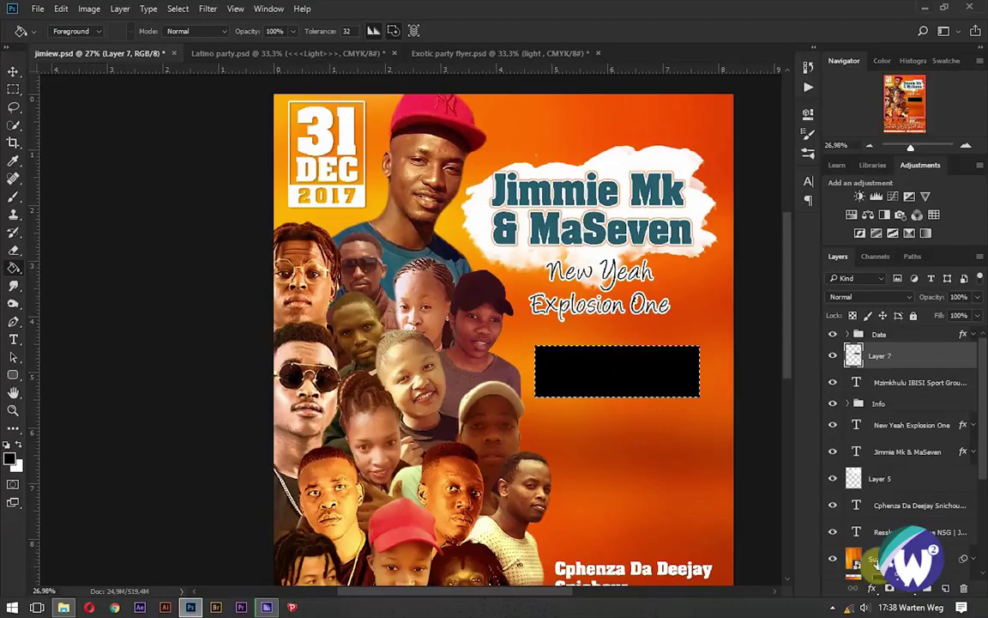
left_click(873, 588)
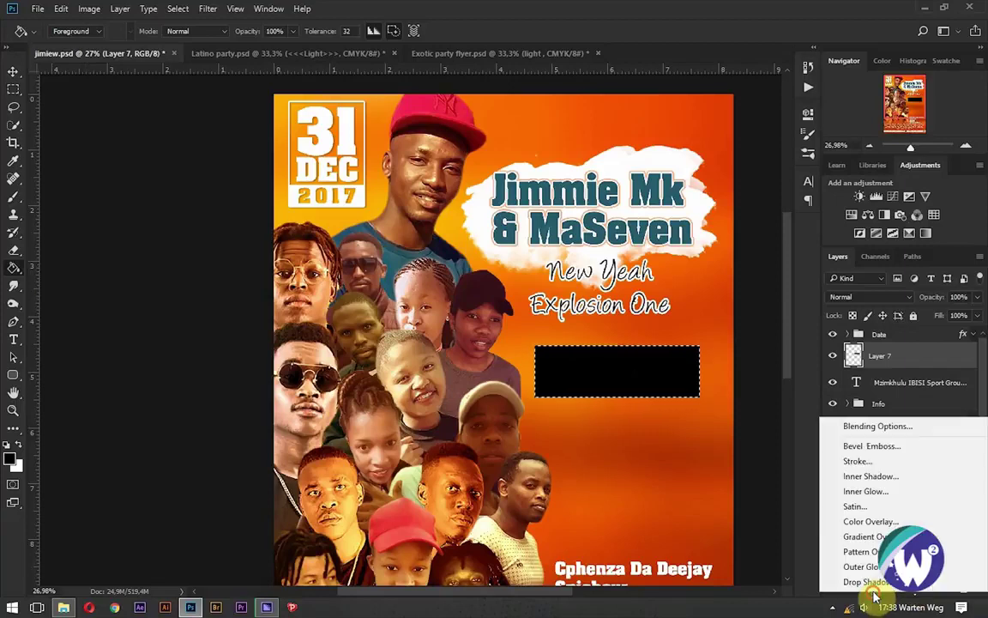
left_click(857, 461)
left_click(708, 118)
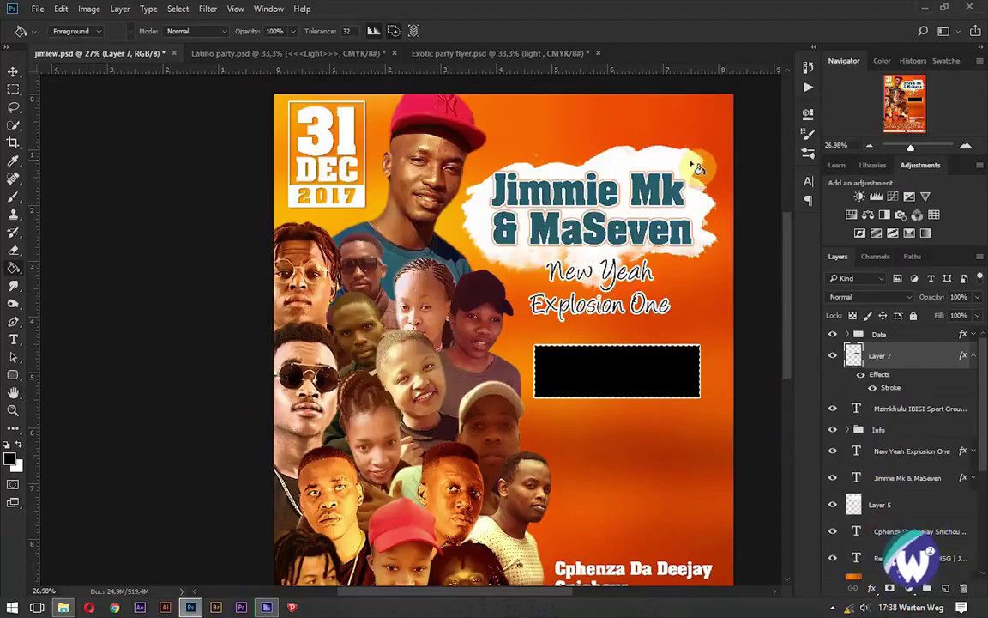
Set the box's Fill to 0% and change its stroke colour to black
left_click_drag(976, 321, 910, 332)
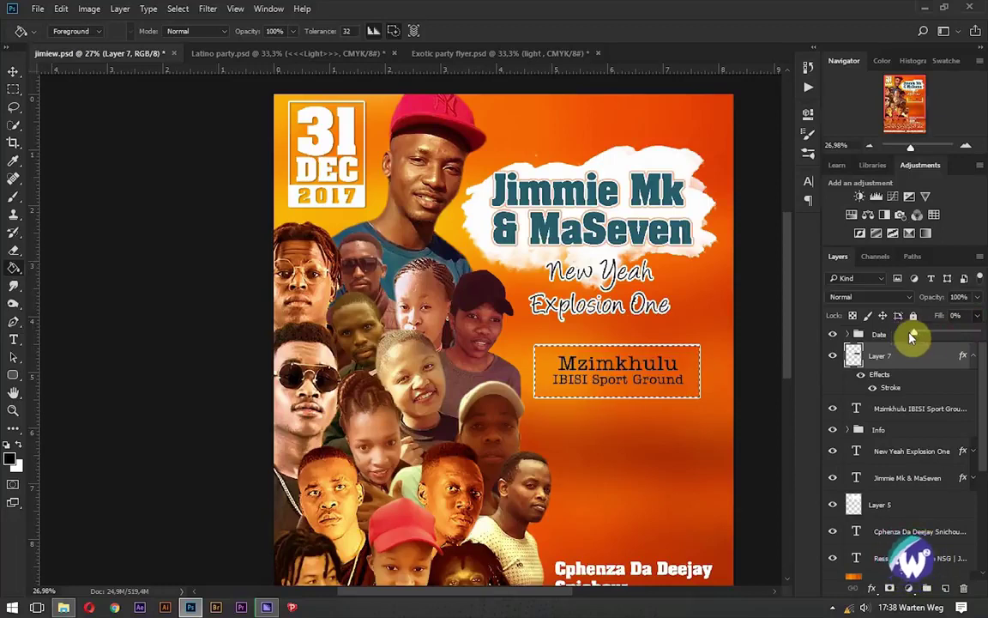
left_click(909, 413, "shift")
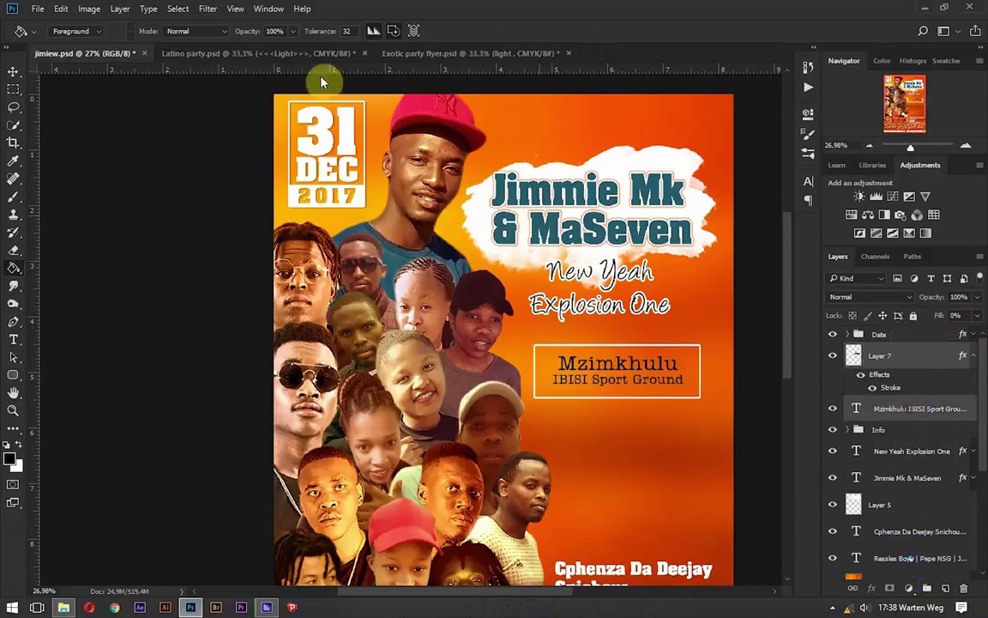
left_click(14, 71)
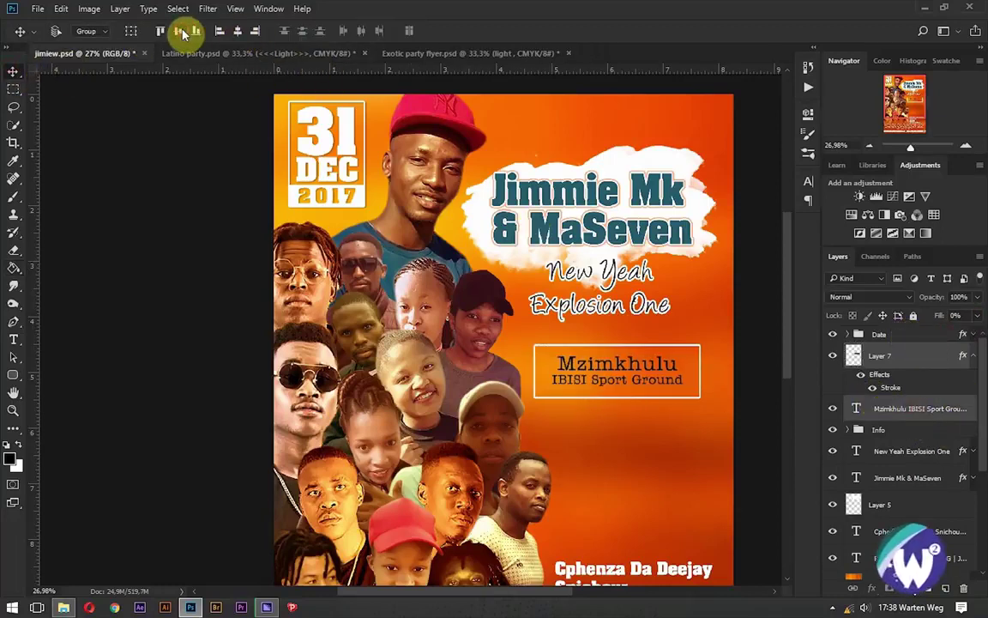
double_click(891, 387)
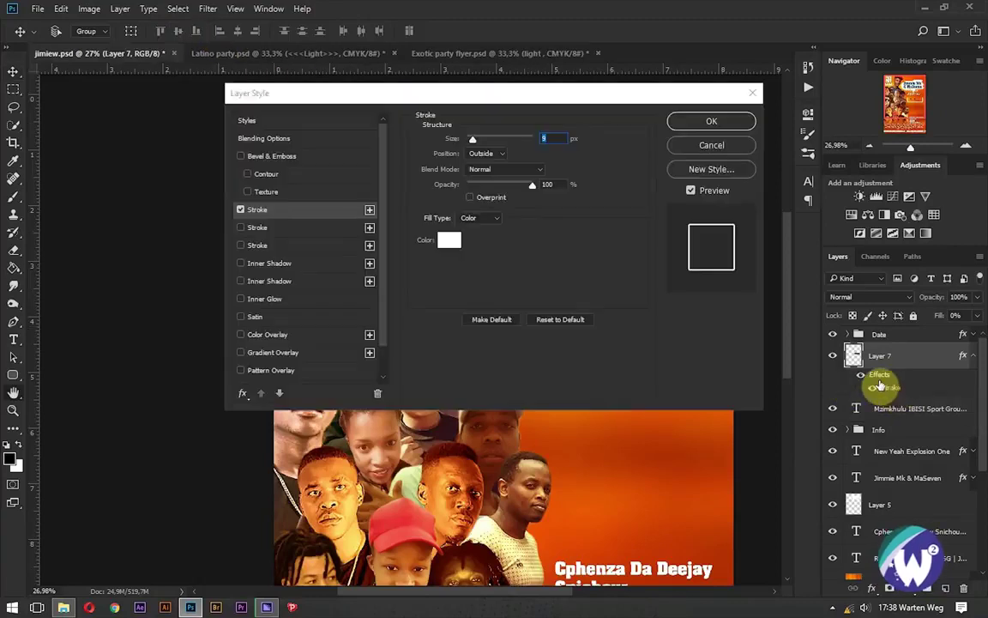
left_click(453, 239)
left_click(755, 524)
left_click(942, 347)
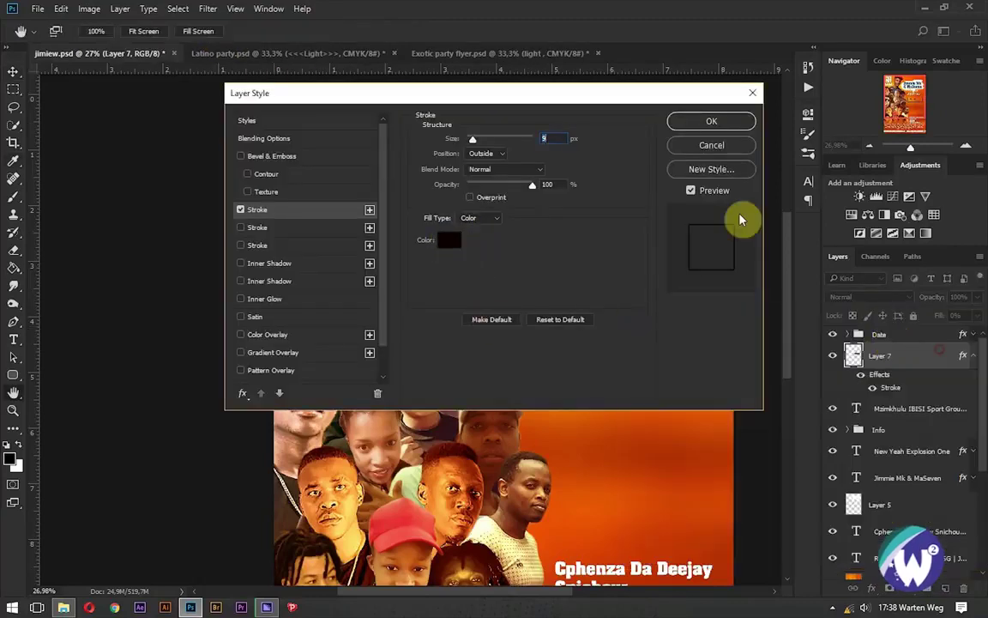
left_click(712, 121)
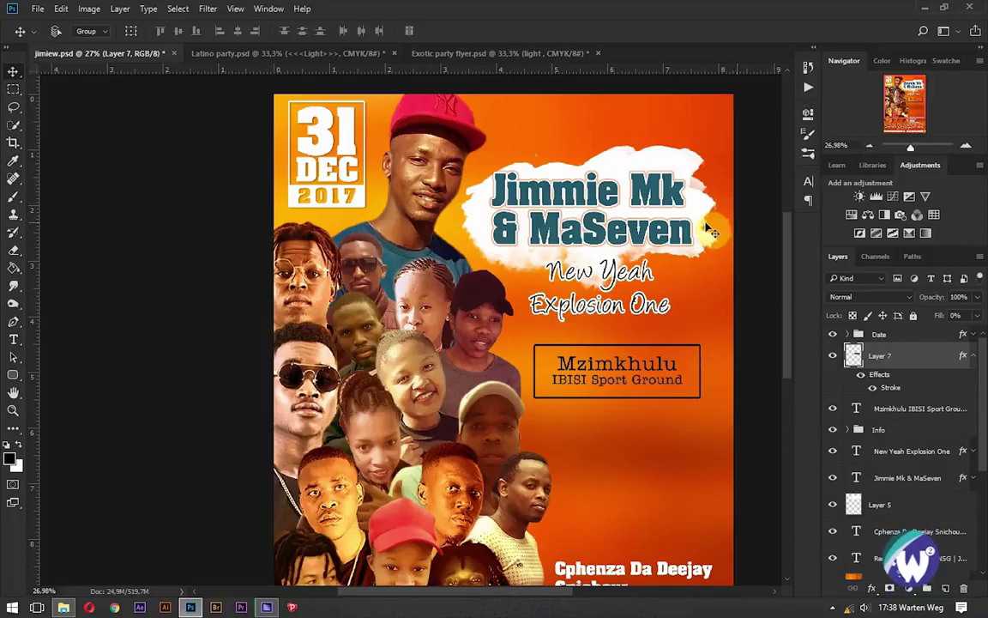
left_click(13, 89)
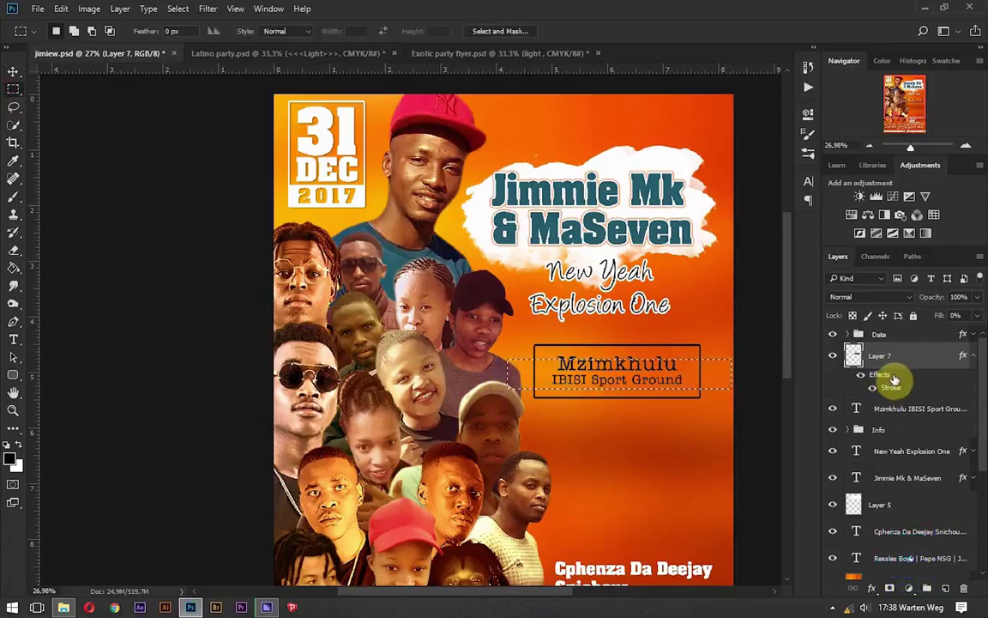
left_click(12, 71)
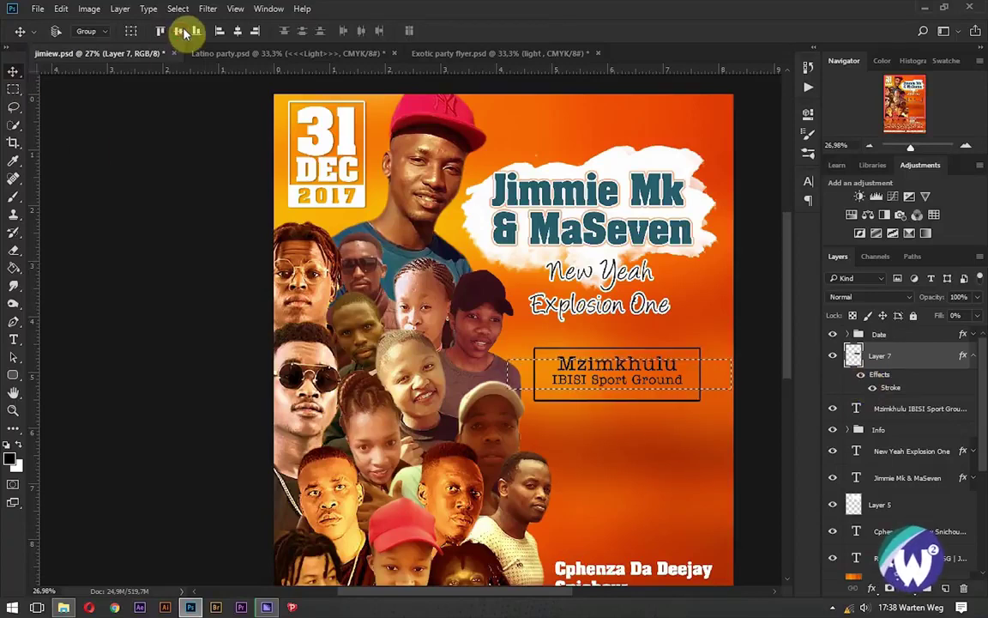
right_click(935, 359)
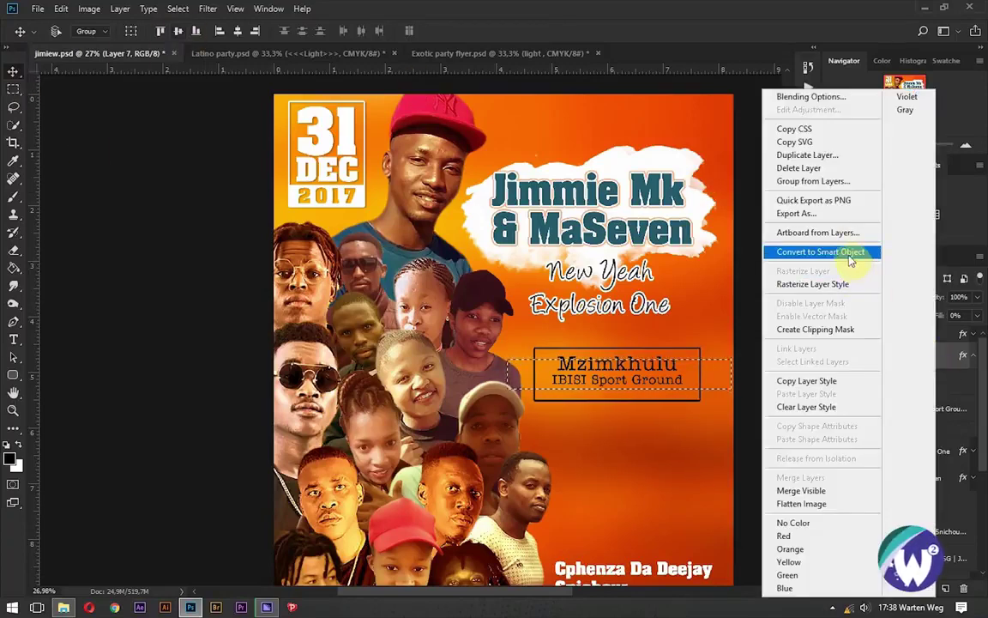
Marquee-select the middle of the outline's top and bottom edges to leave corner brackets
left_click(850, 254)
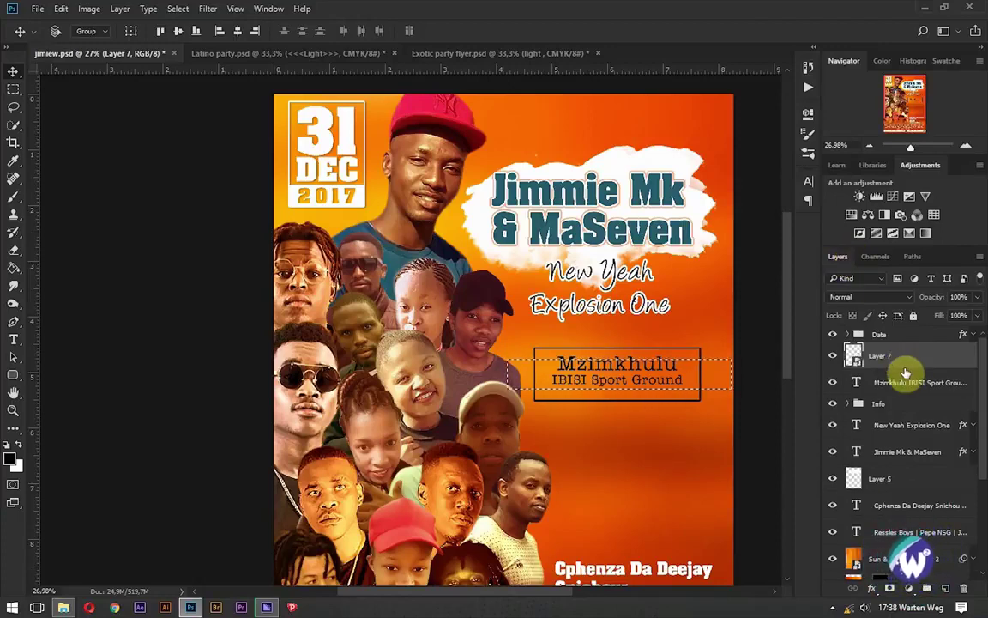
left_click(873, 589)
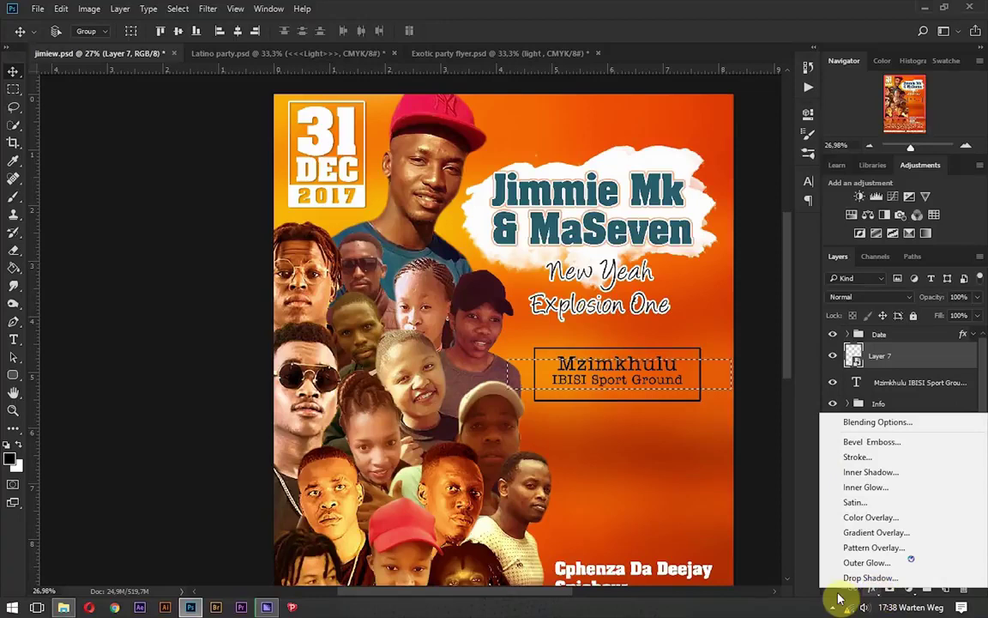
left_click(893, 353)
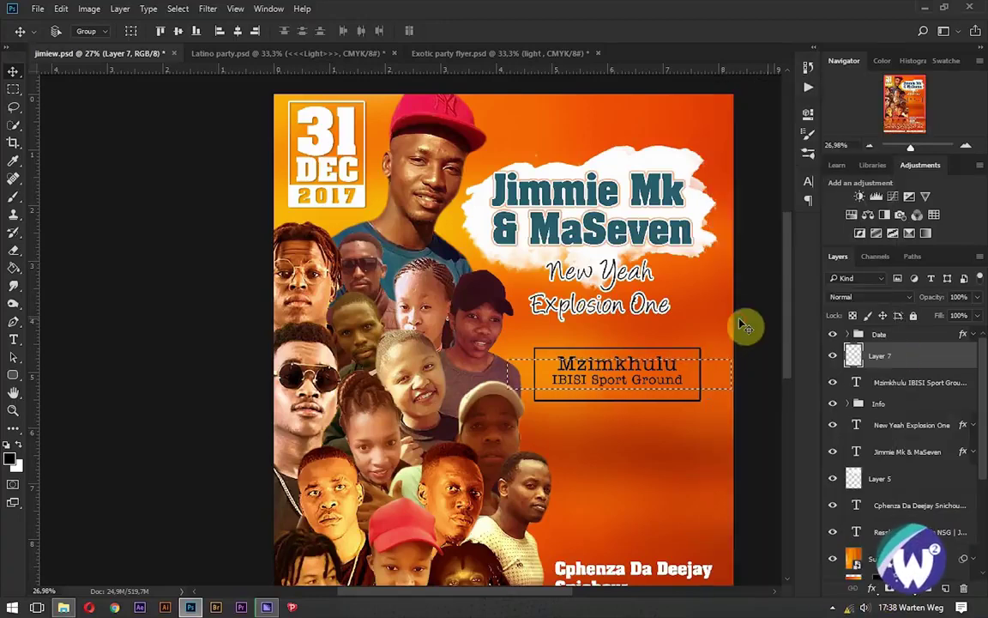
left_click(13, 89)
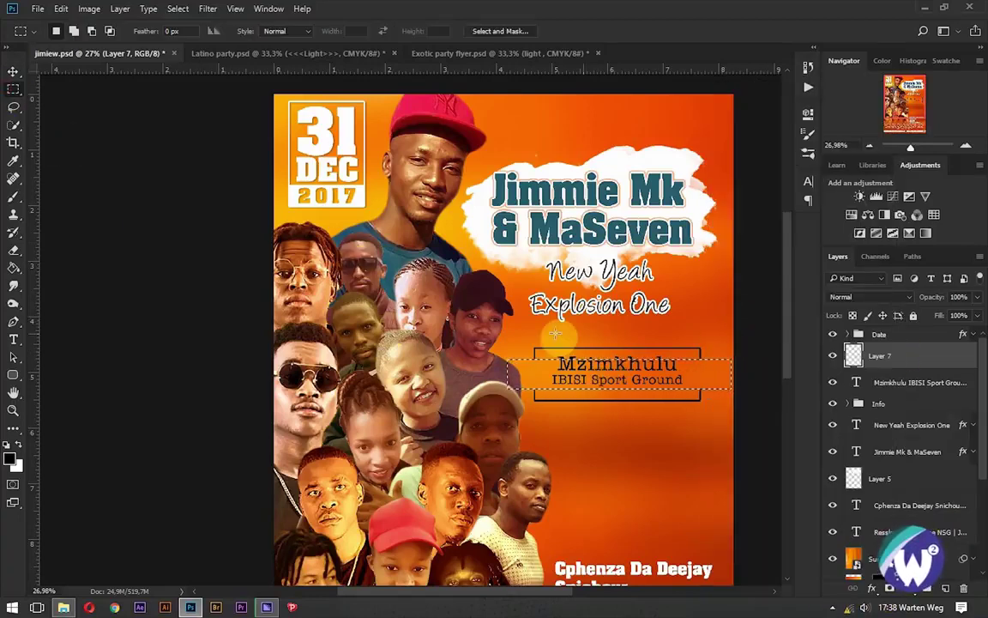
left_click_drag(554, 336, 687, 441)
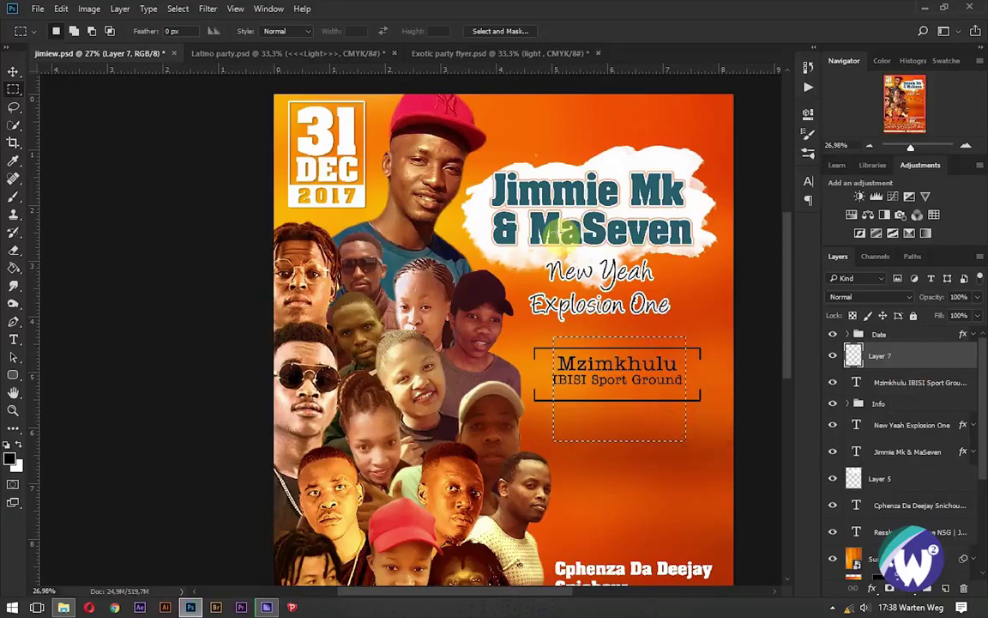
Rename the venue text layer 'Info' and scale it to about 115% inside the brackets
left_click(15, 72)
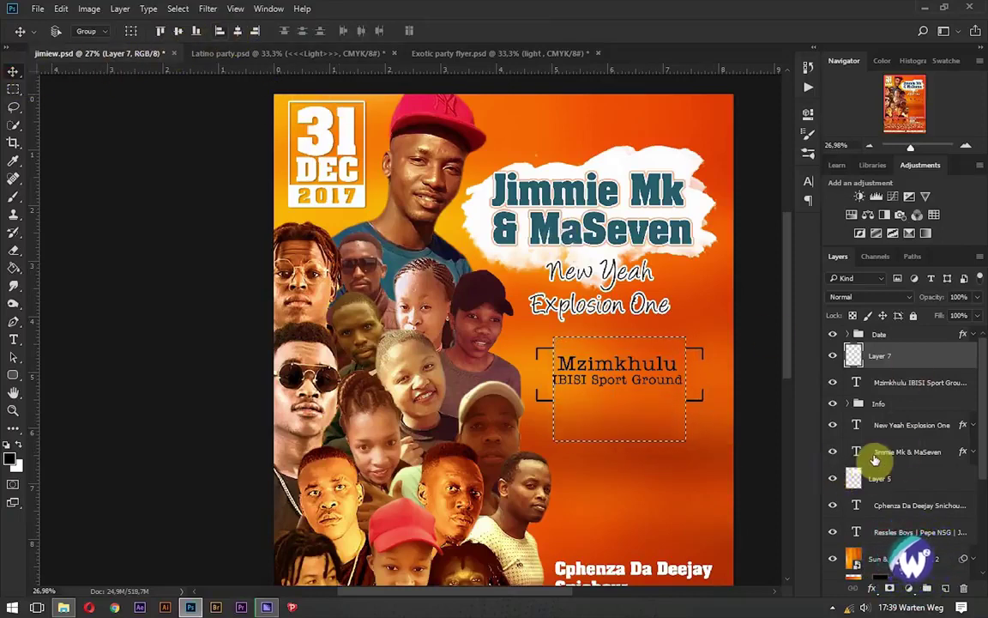
left_click(888, 386)
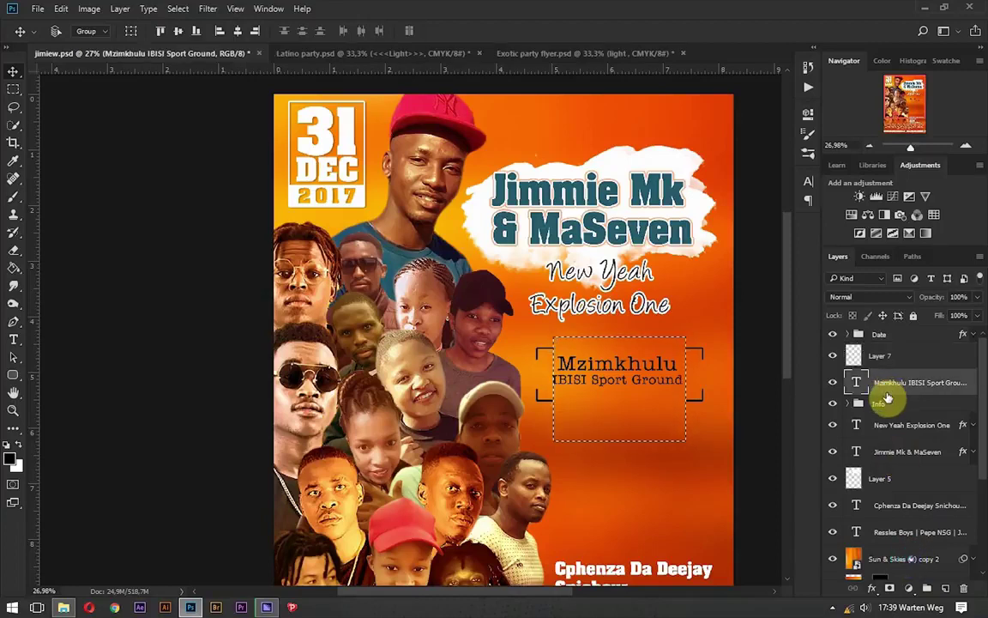
type("Info")
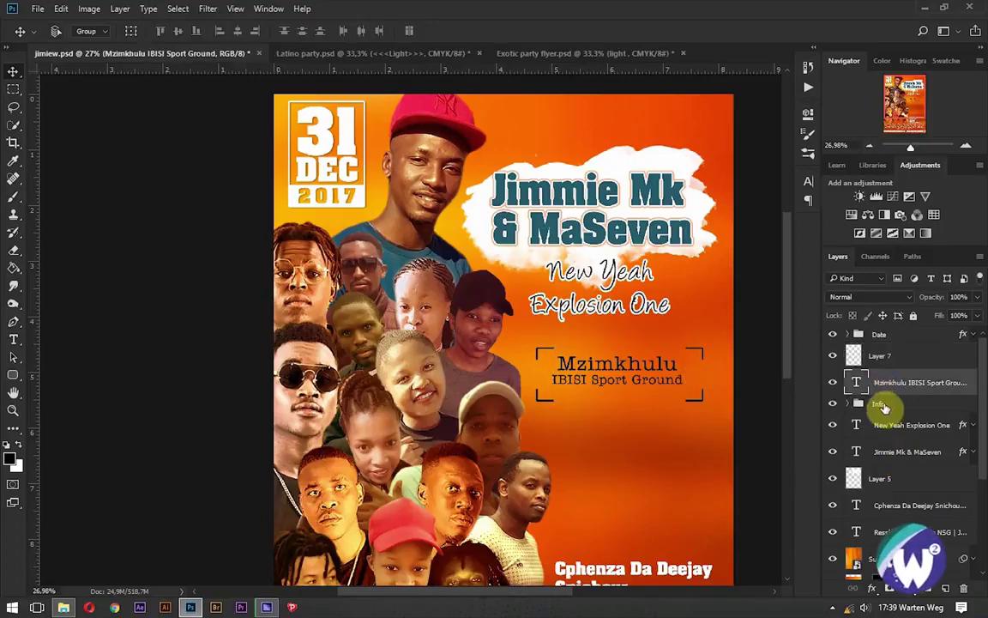
key("Return")
key("ctrl+t")
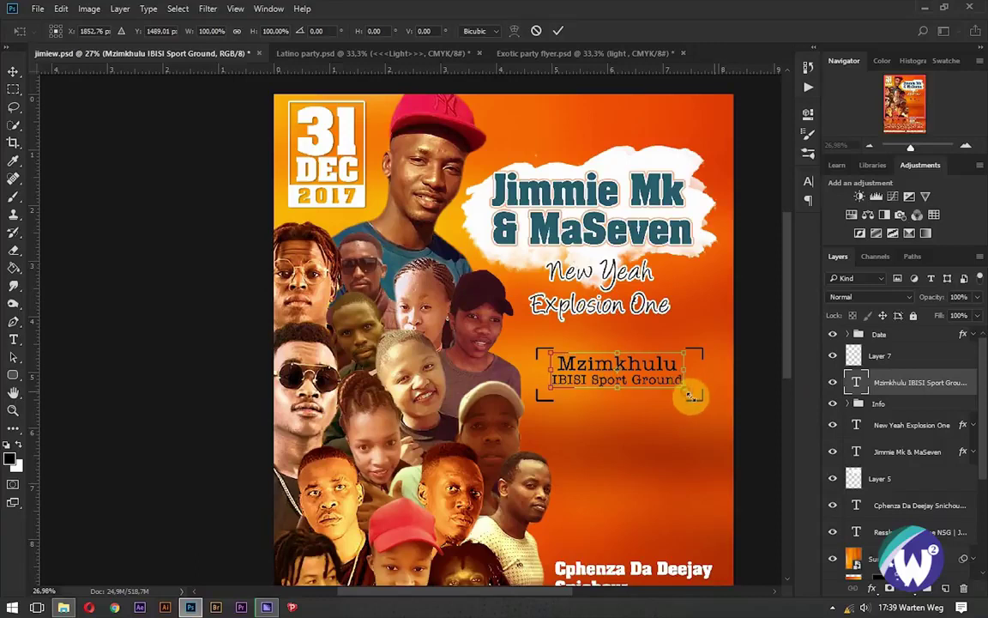
left_click_drag(689, 396, 693, 397)
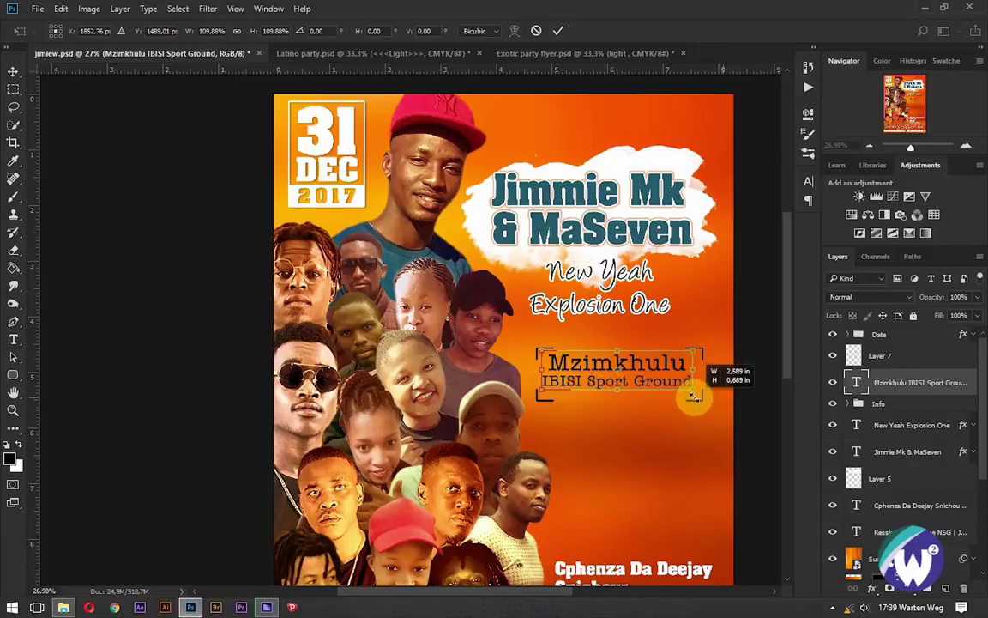
left_click(558, 30)
left_click(905, 365, "ctrl")
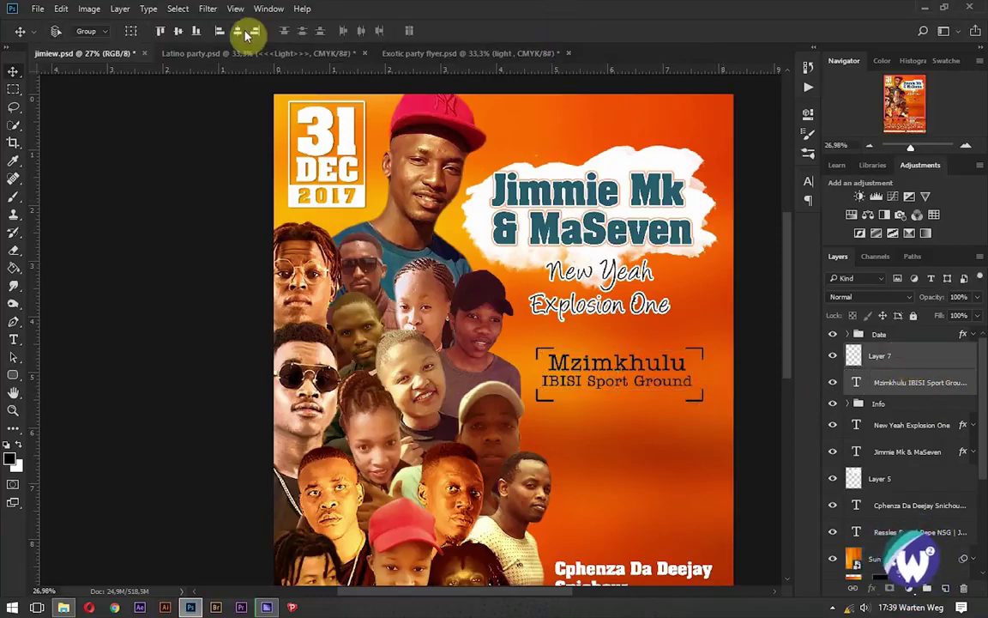
Centre the venue text in the brackets and group them as 'Place'
left_click(178, 31)
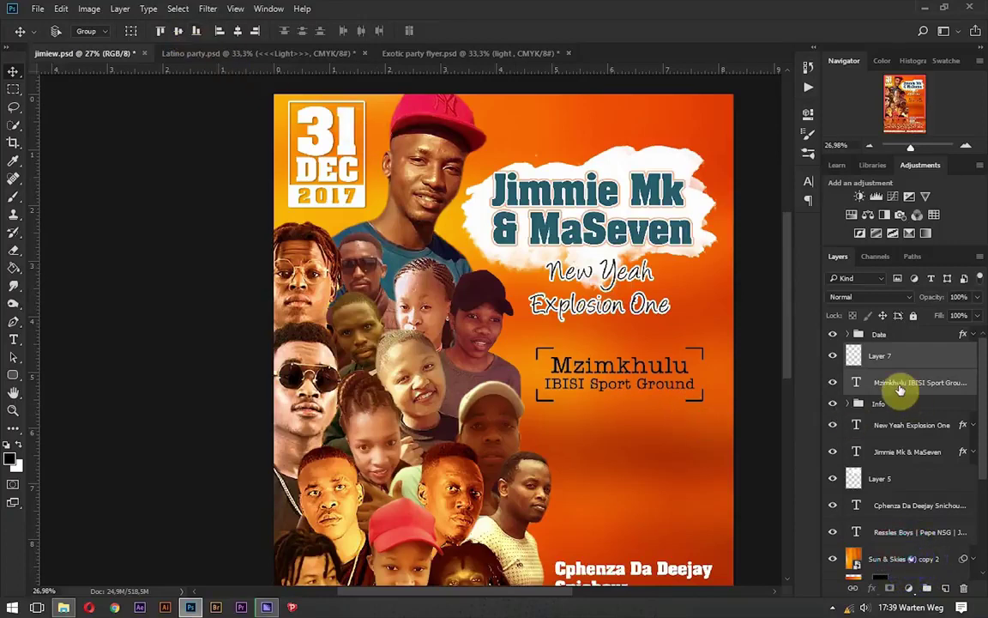
key("ctrl+g")
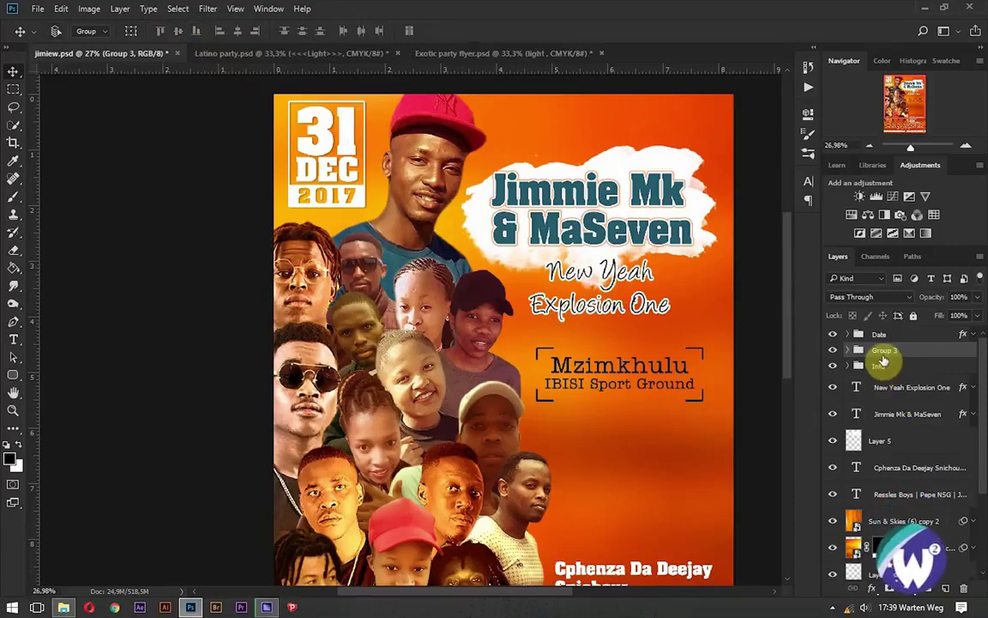
double_click(885, 352)
type("Place")
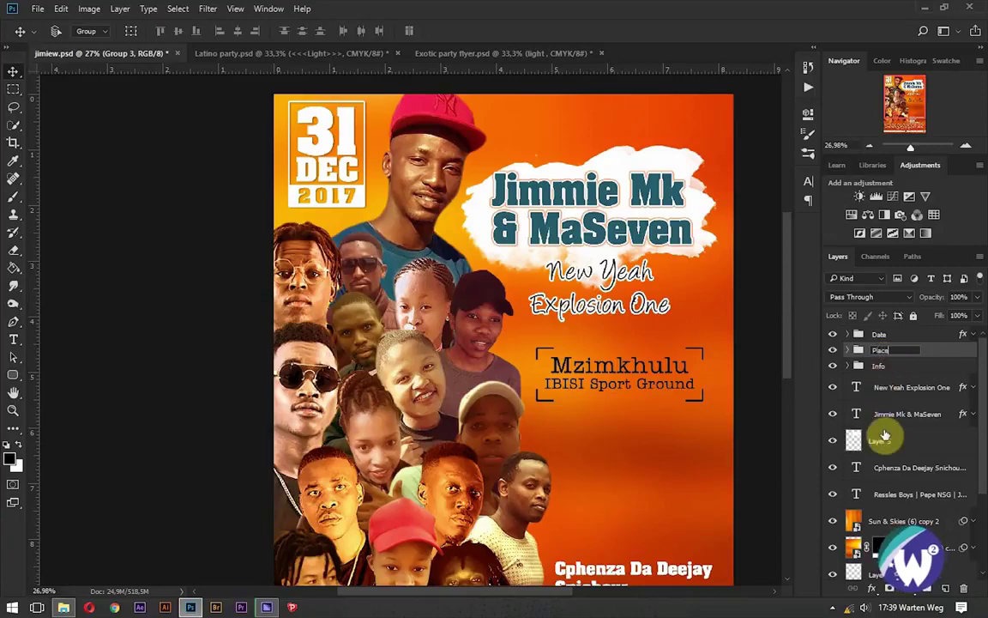
left_click(931, 388)
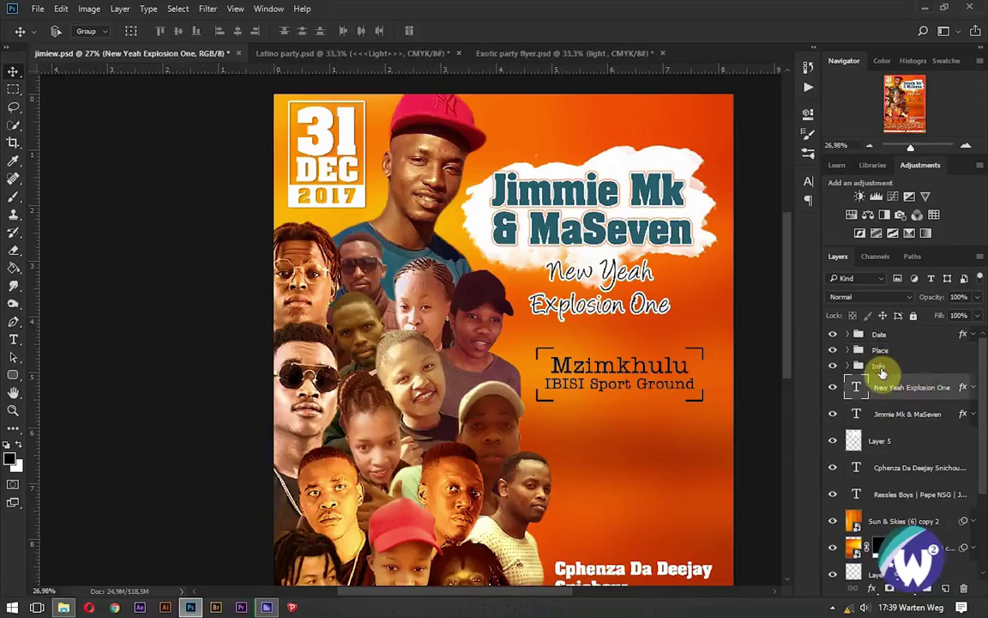
Nudge the New Yeah Explosion One title slightly down and group the title layers
left_click_drag(646, 387, 648, 393)
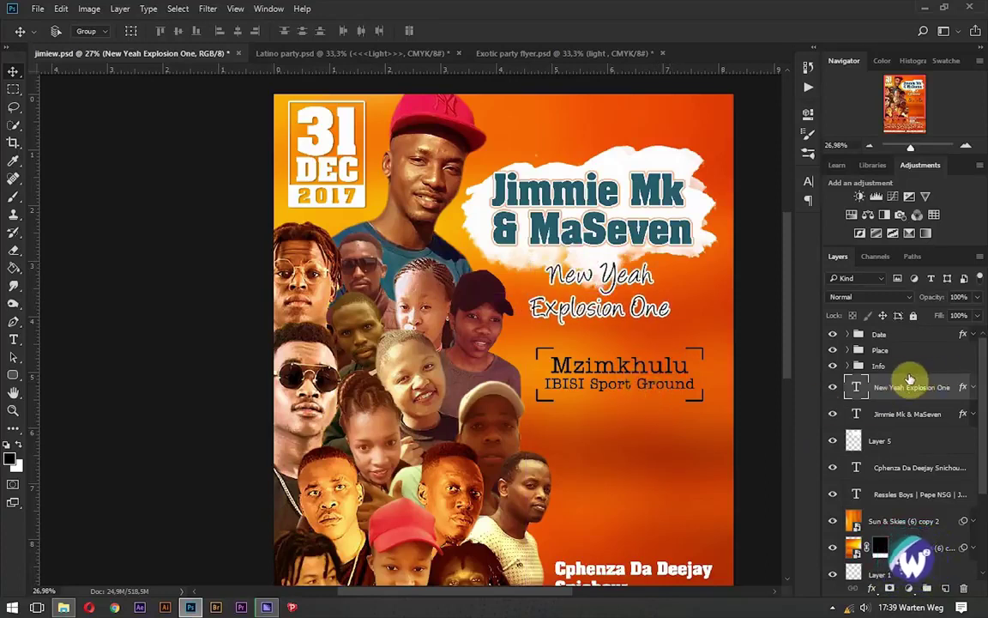
left_click(902, 445)
key("ctrl+g")
type("Title")
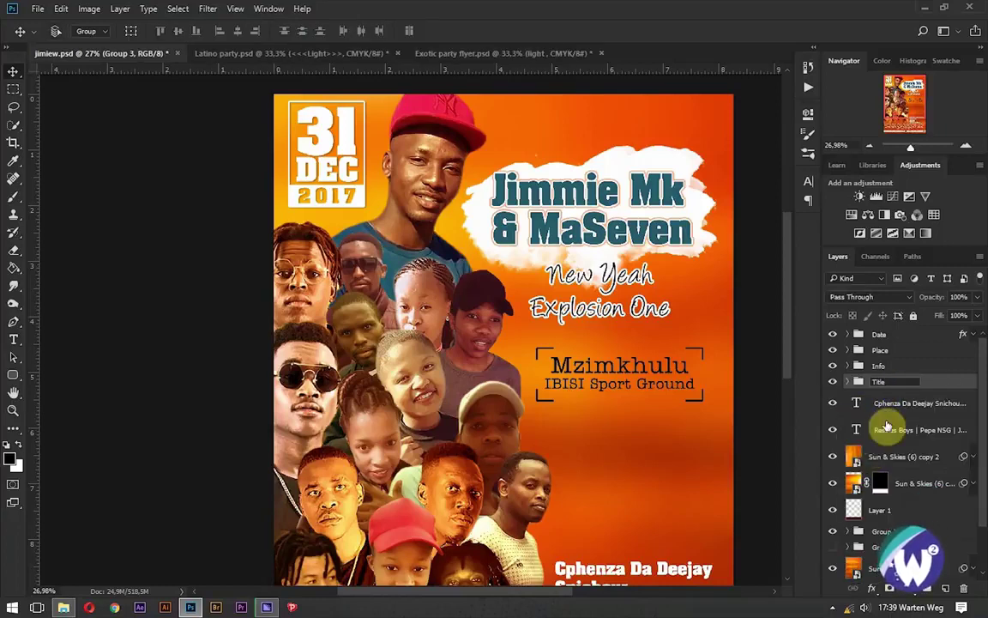
Group the Cphenza Da Deejay and artist-list text layers as 'LineUp'
left_click(905, 412)
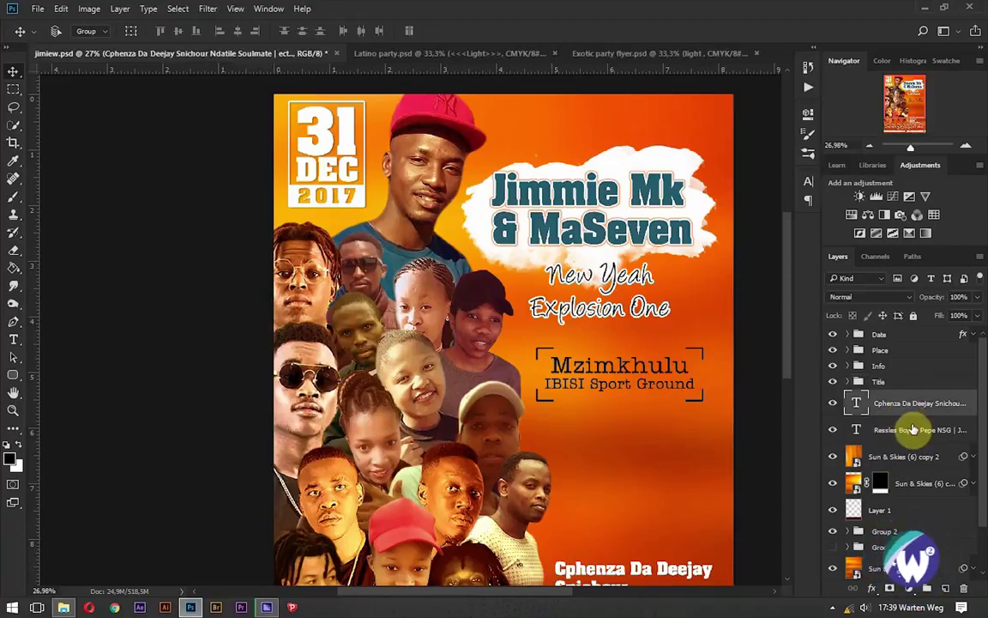
left_click(905, 437, "shift")
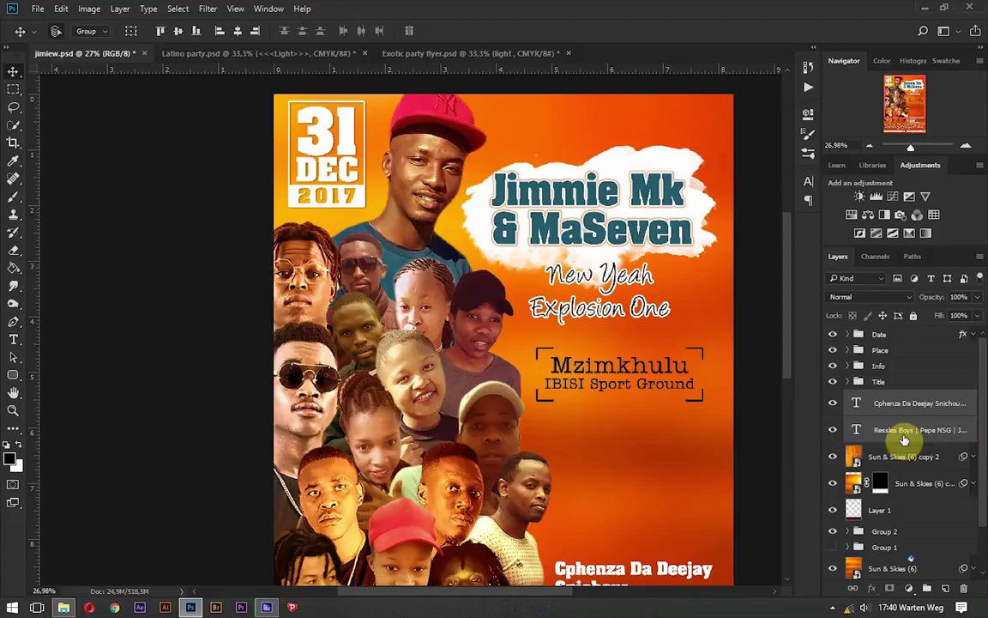
key("ctrl+g")
type("LineUp")
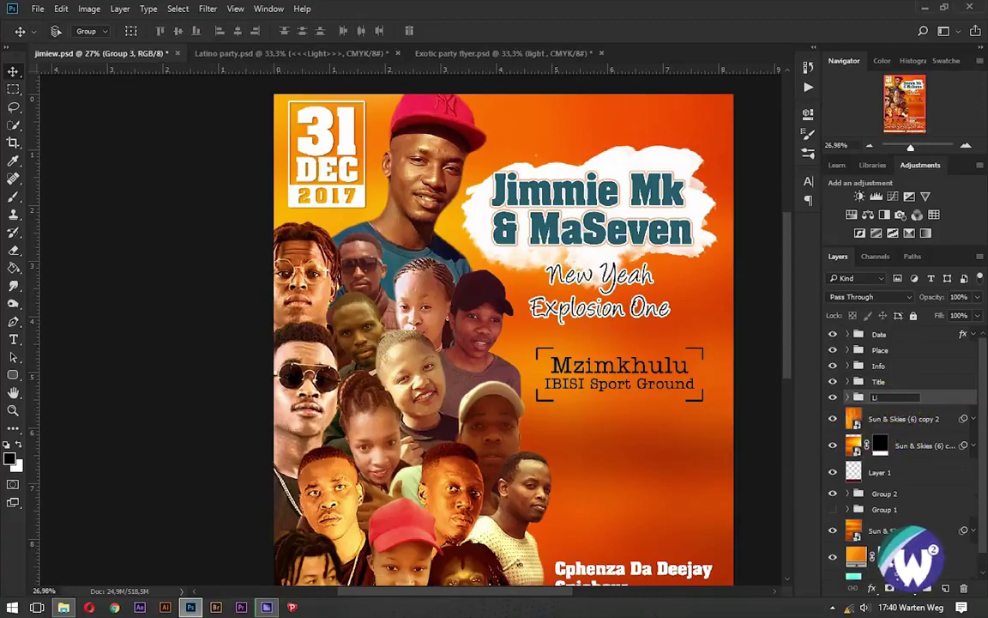
double_click(922, 445)
key("Escape")
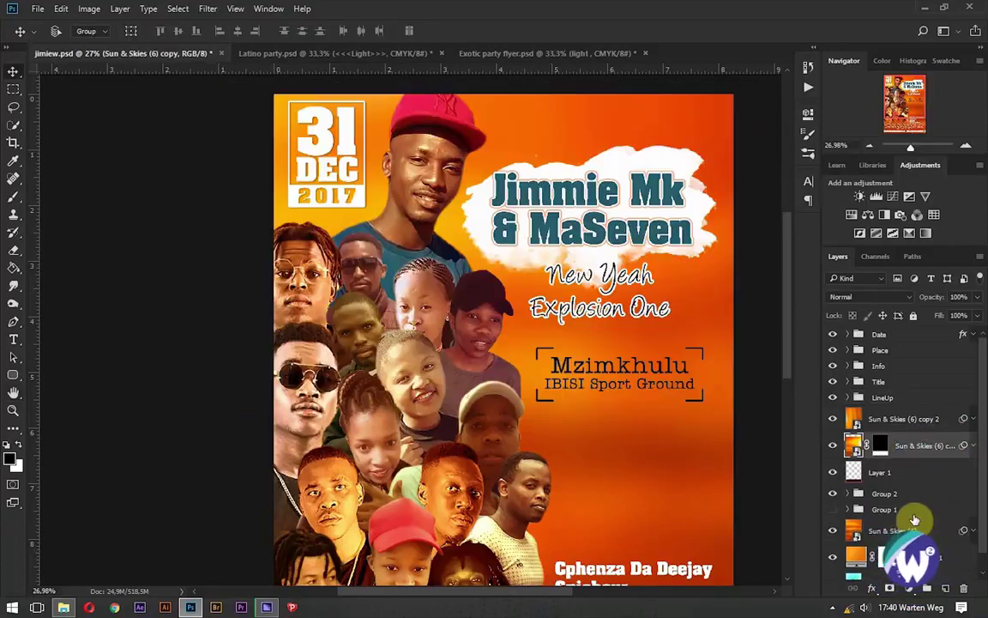
scroll(915, 515, "down", 1)
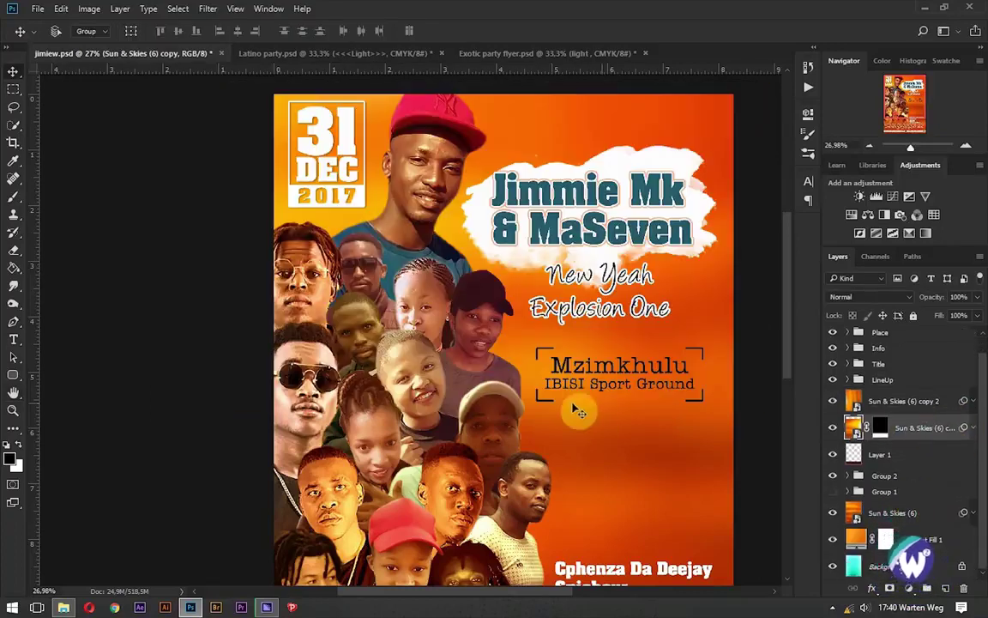
scroll(577, 412, "down", 3)
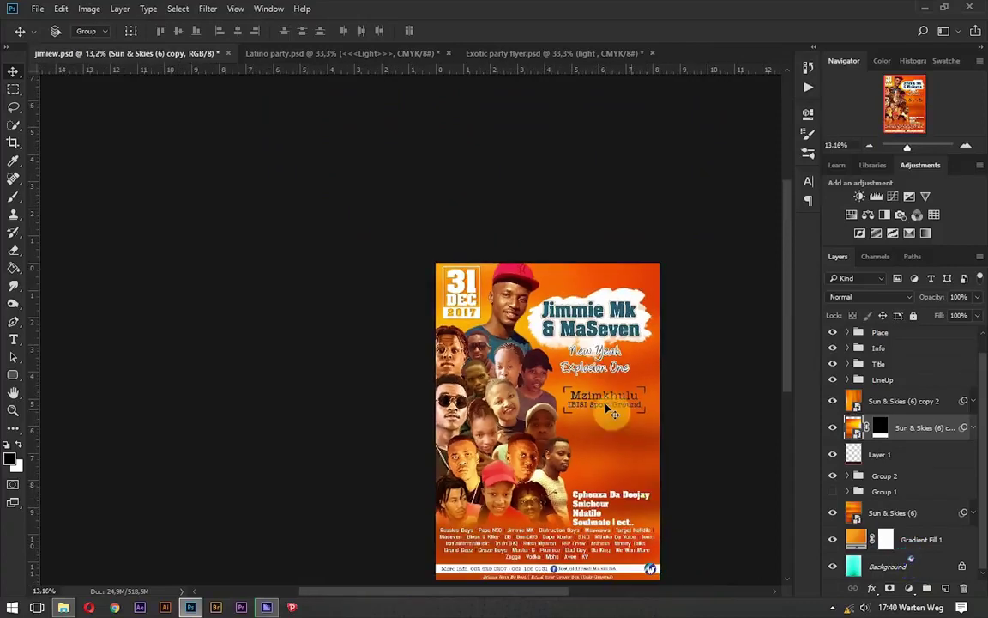
Nudge the Title group, then drag the Place venue block into its final, slightly lower position
left_click(896, 364)
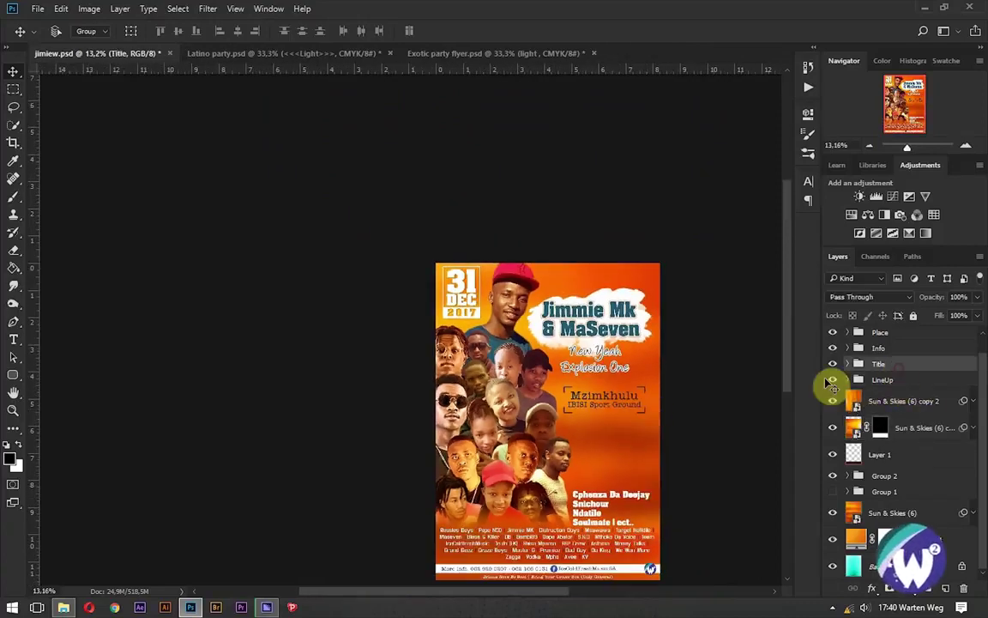
mouse_move(612, 342)
left_mouse_down()
mouse_move(619, 446)
mouse_move(599, 331)
left_mouse_up()
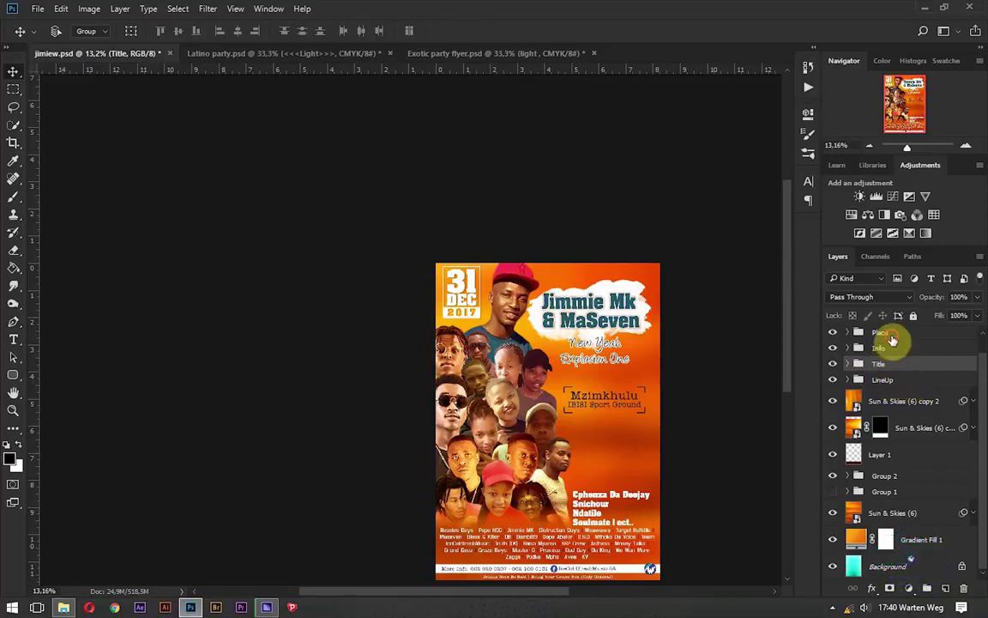
left_click(891, 334)
left_click_drag(634, 403, 630, 385)
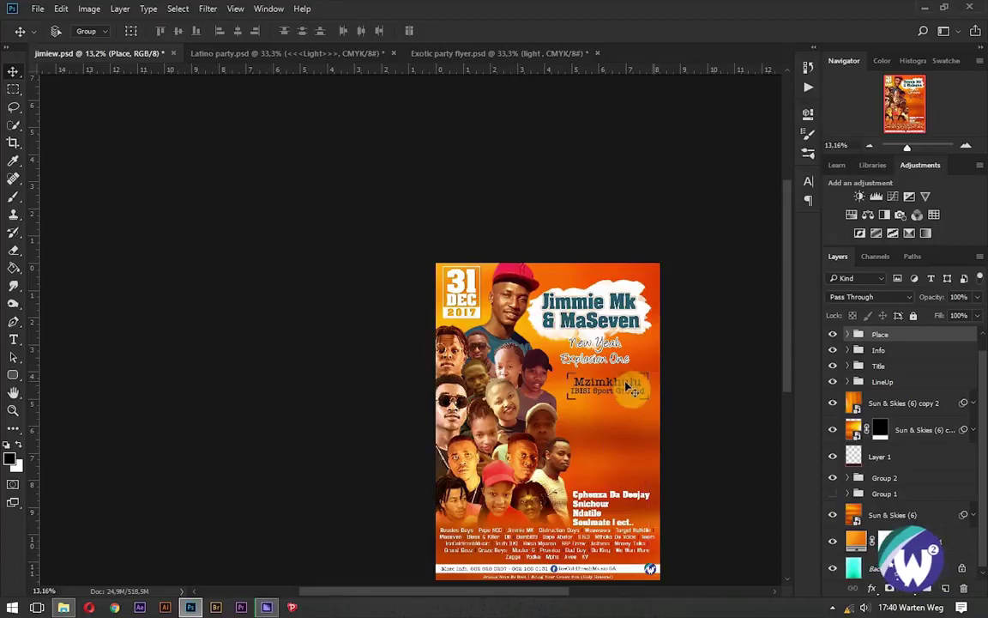
scroll(662, 463, "up", 3)
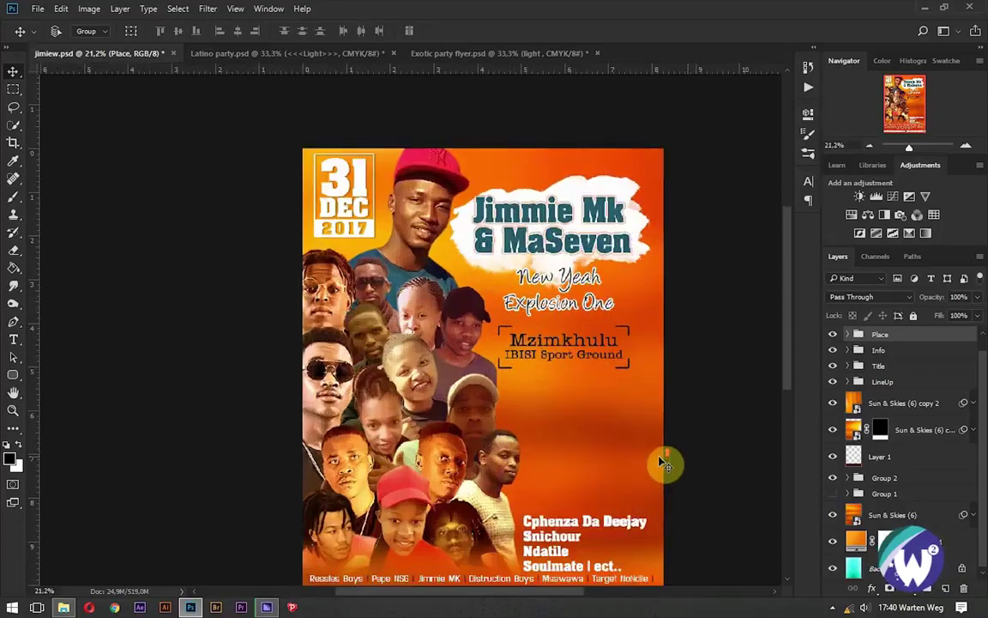
left_click_drag(590, 348, 594, 401)
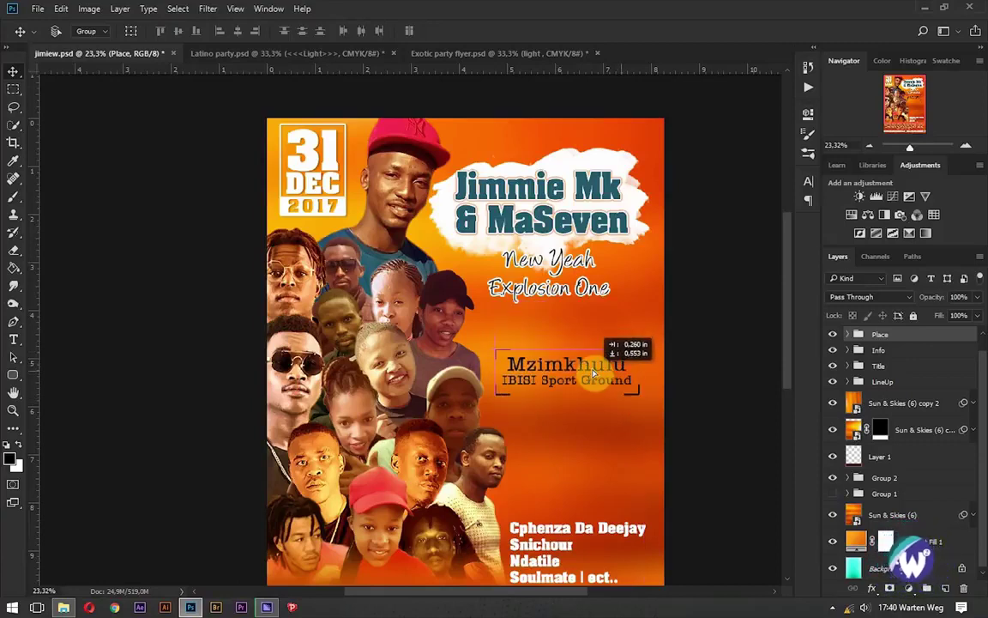
left_click_drag(594, 384, 595, 363)
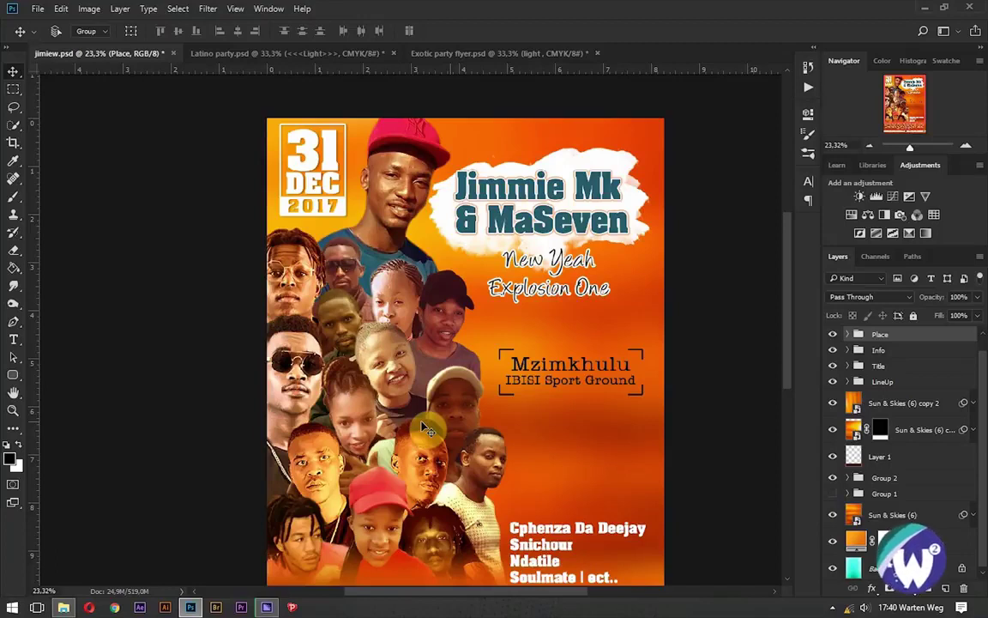
scroll(428, 431, "down", 2)
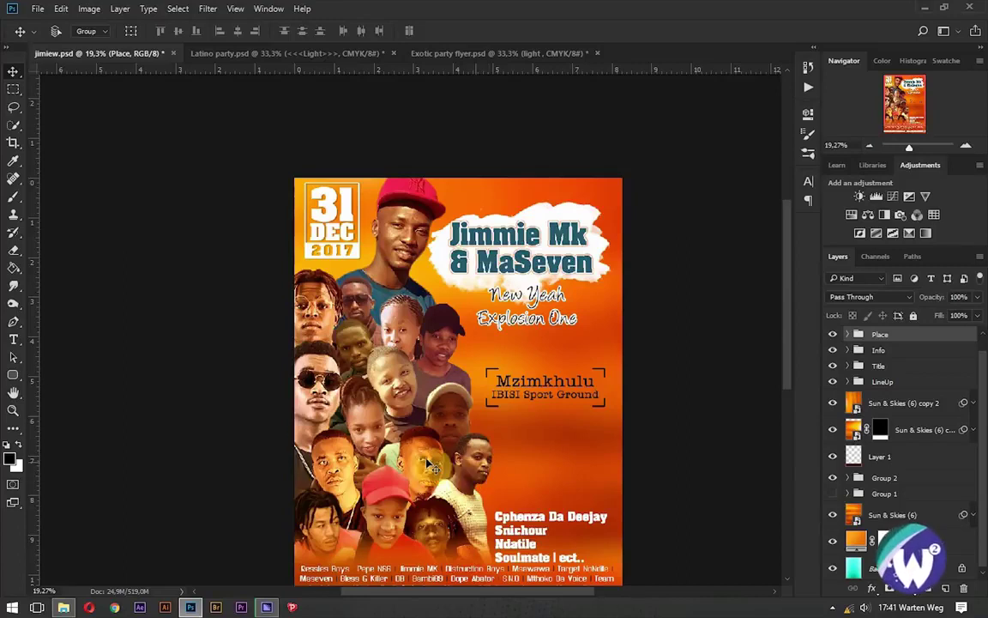
left_click(14, 91)
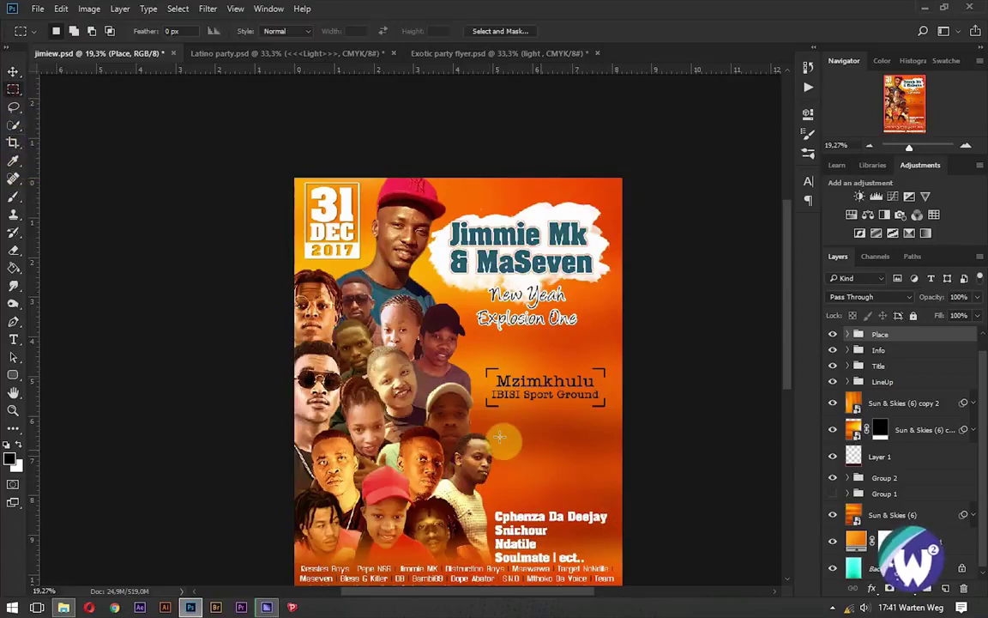
Fill a wide rectangle below the venue block with red on a new layer
scroll(453, 396, "up", 1)
scroll(455, 399, "up", 3)
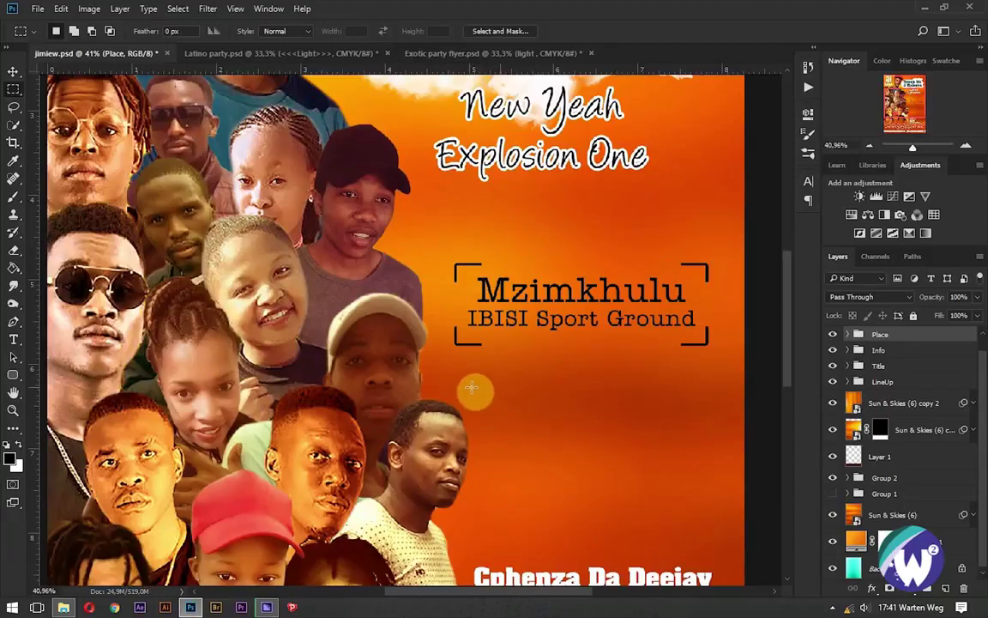
left_click_drag(472, 387, 738, 437)
left_click(926, 403)
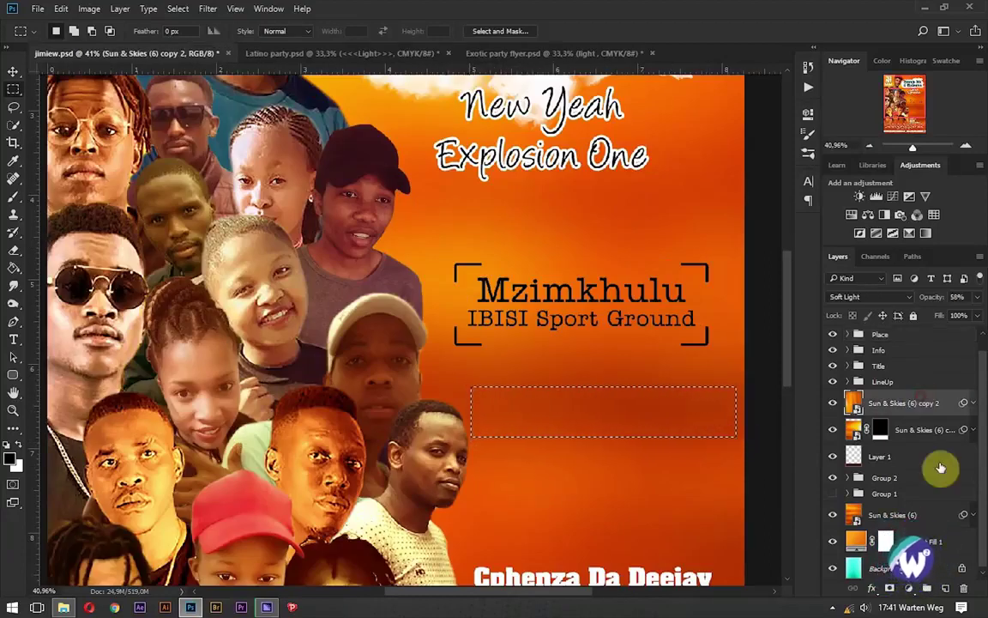
key("ctrl+shift+alt+n")
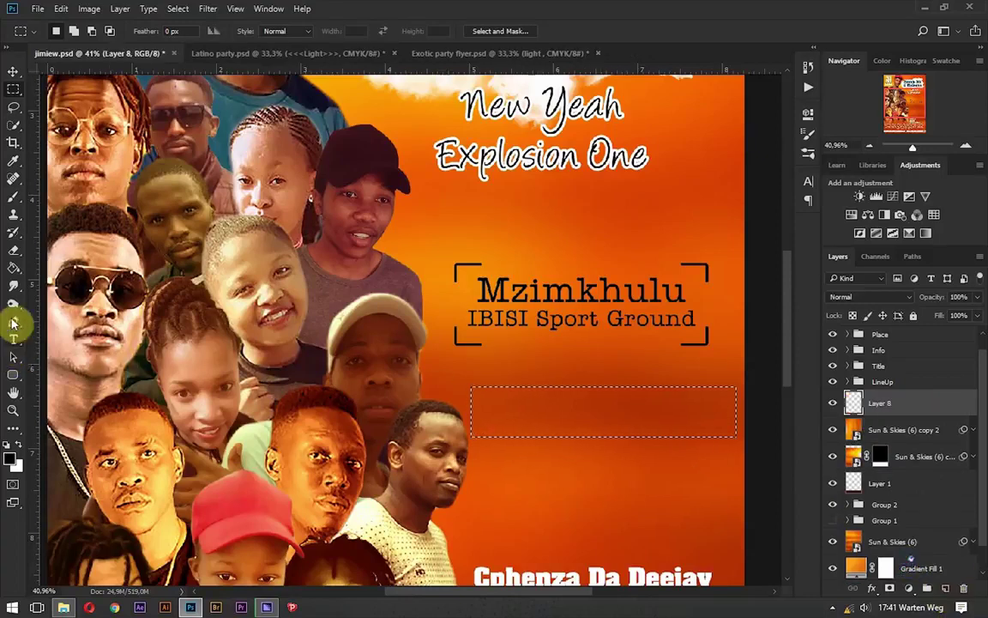
left_click(11, 459)
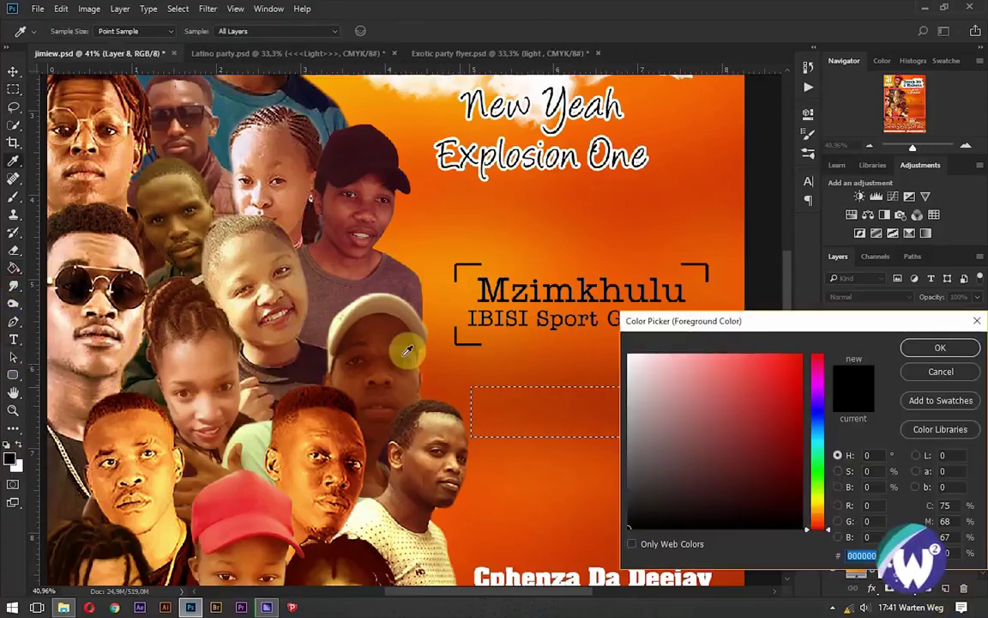
left_click(777, 393)
left_click(940, 347)
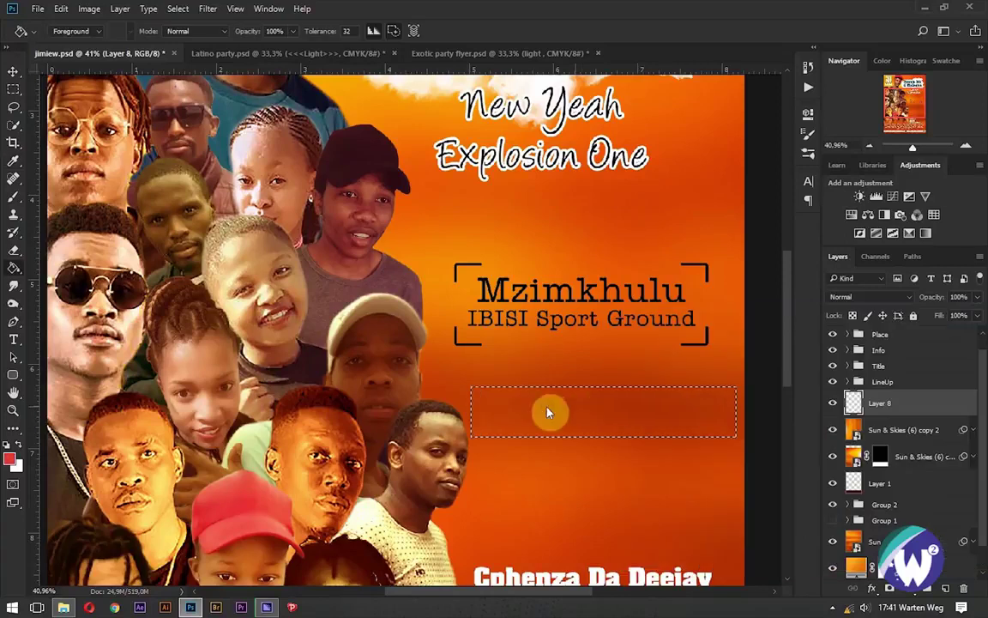
left_click(549, 413)
Add a band across the red tag labelled GENERAL and R30, then group and duplicate it
left_click(15, 89)
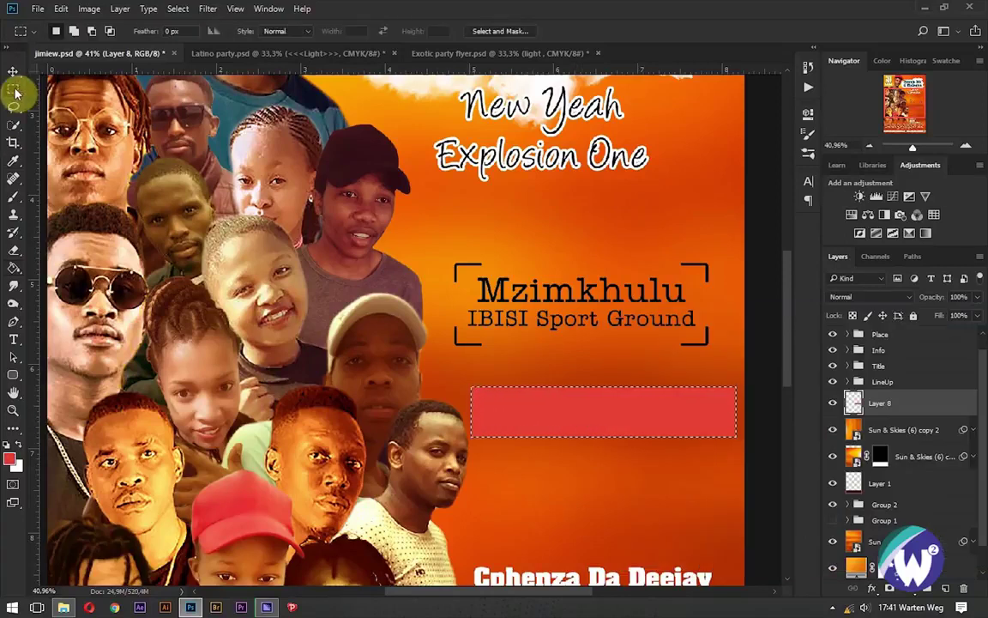
left_click(554, 367)
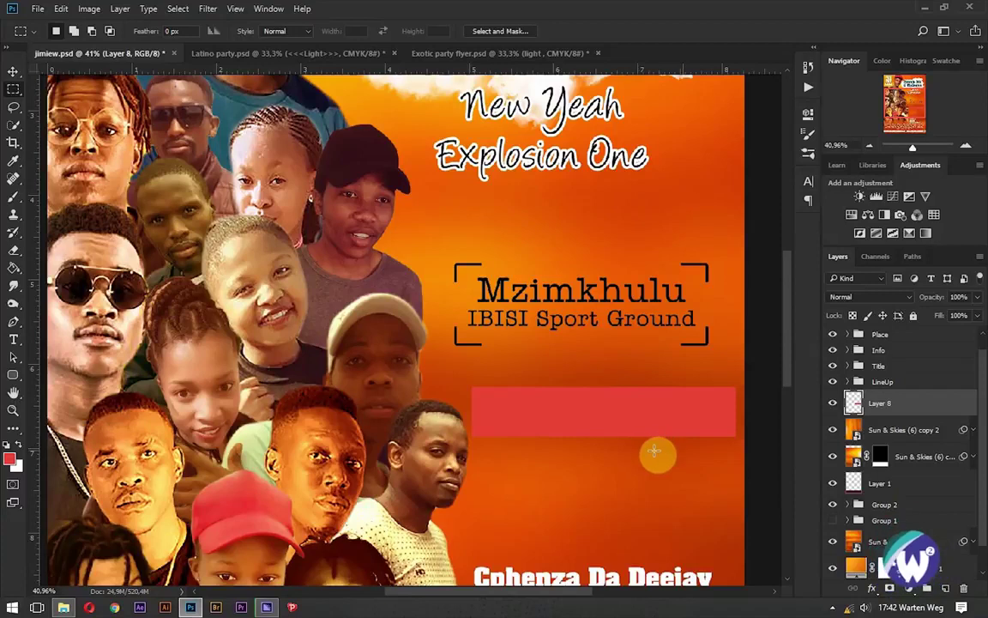
scroll(614, 399, "right", 1)
left_click_drag(586, 378, 710, 409)
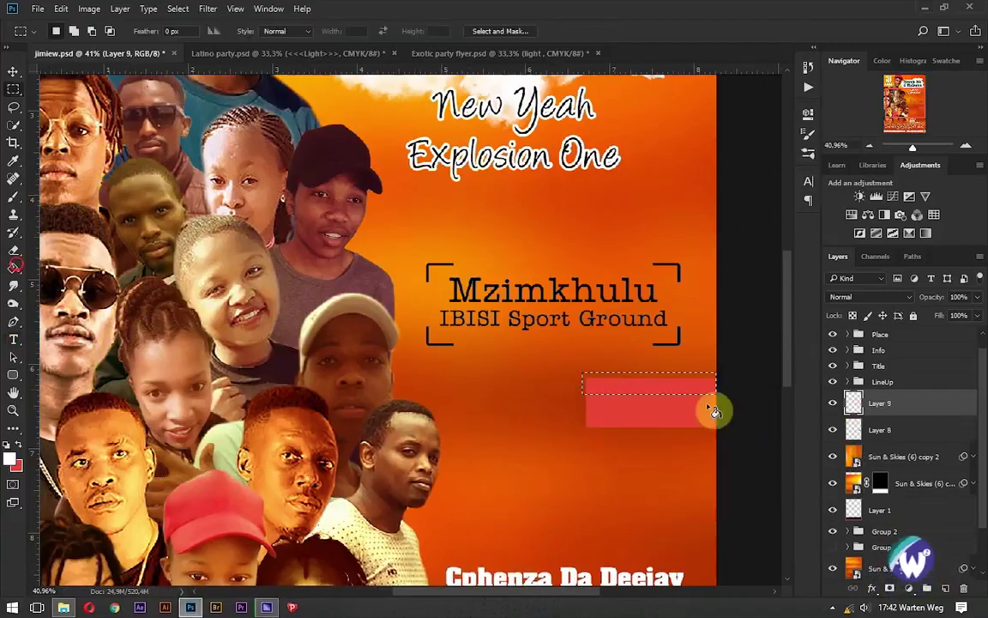
type("Greneral")
left_click(13, 71)
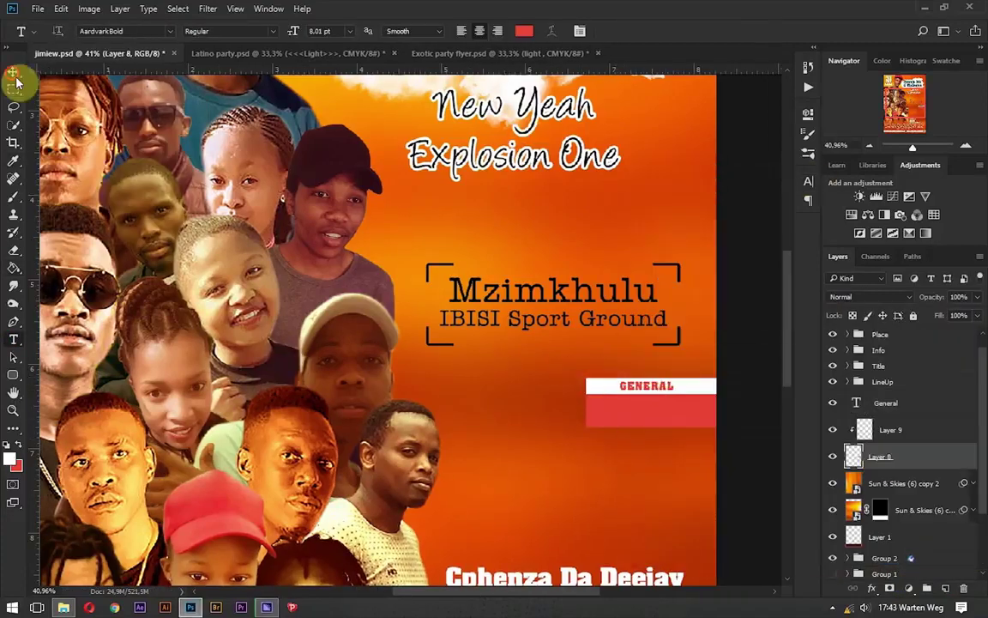
type("t")
type("R30")
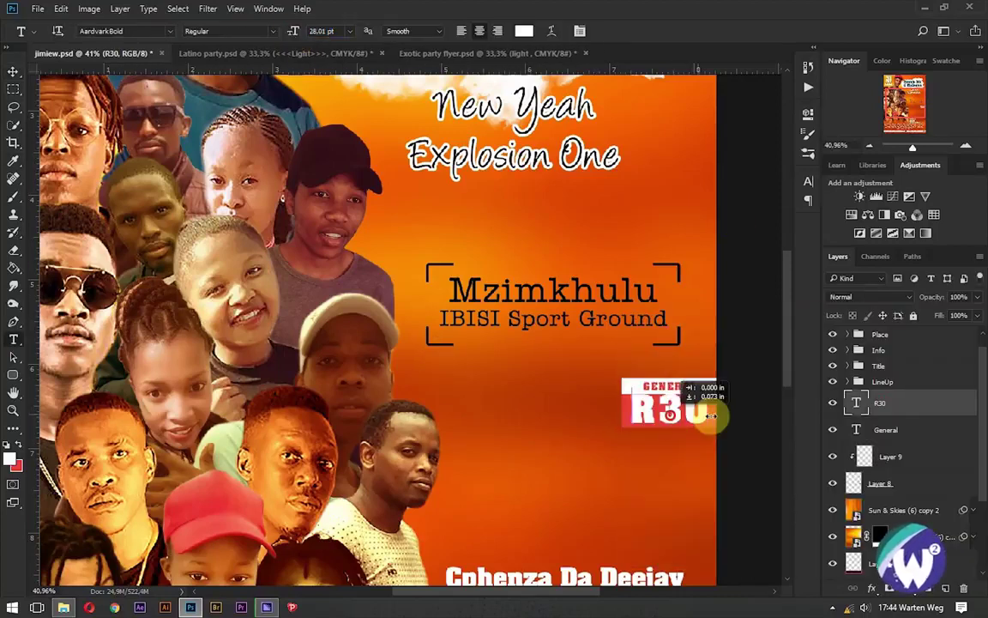
right_click(888, 411)
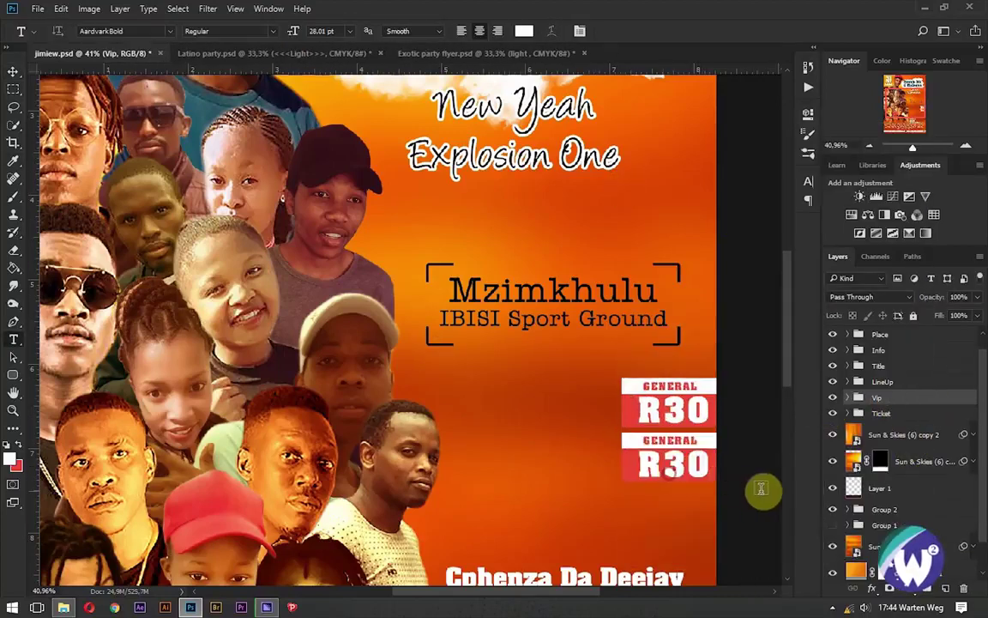
Move the lower tag left, add a VIP R70 label, and recolour its VIP half
left_click_drag(669, 455, 522, 485)
scroll(522, 484, "right", 2)
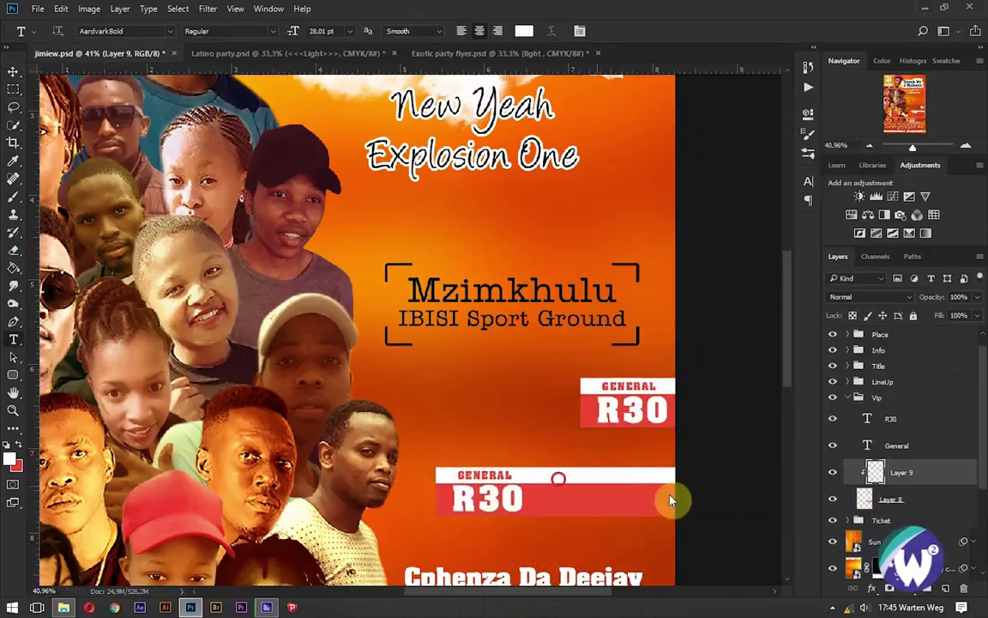
left_click(549, 474)
type("vipr70")
left_click(13, 72)
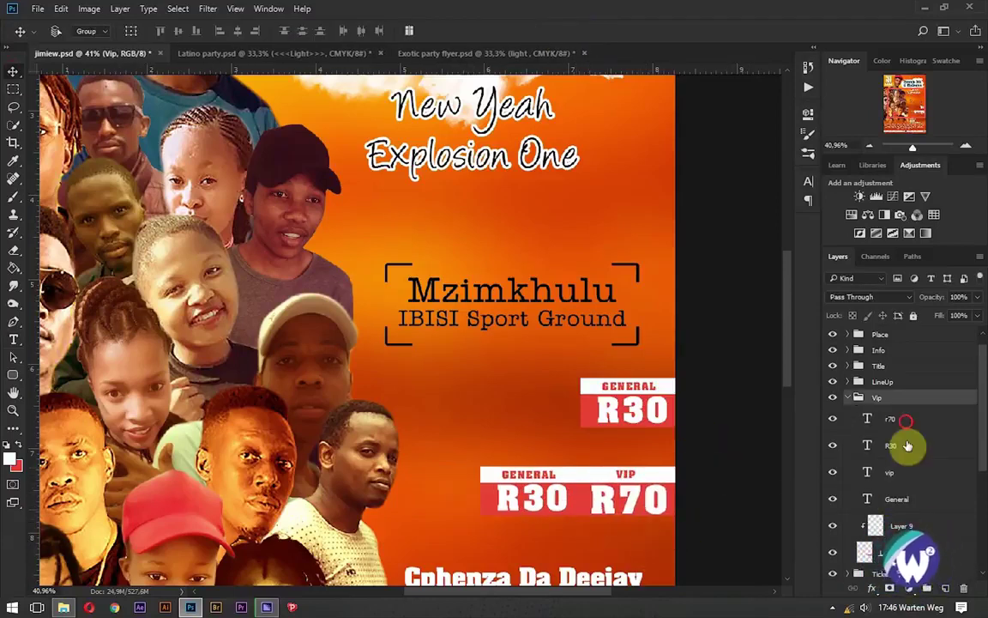
left_click(897, 499, "shift")
double_click(908, 514)
key("Return")
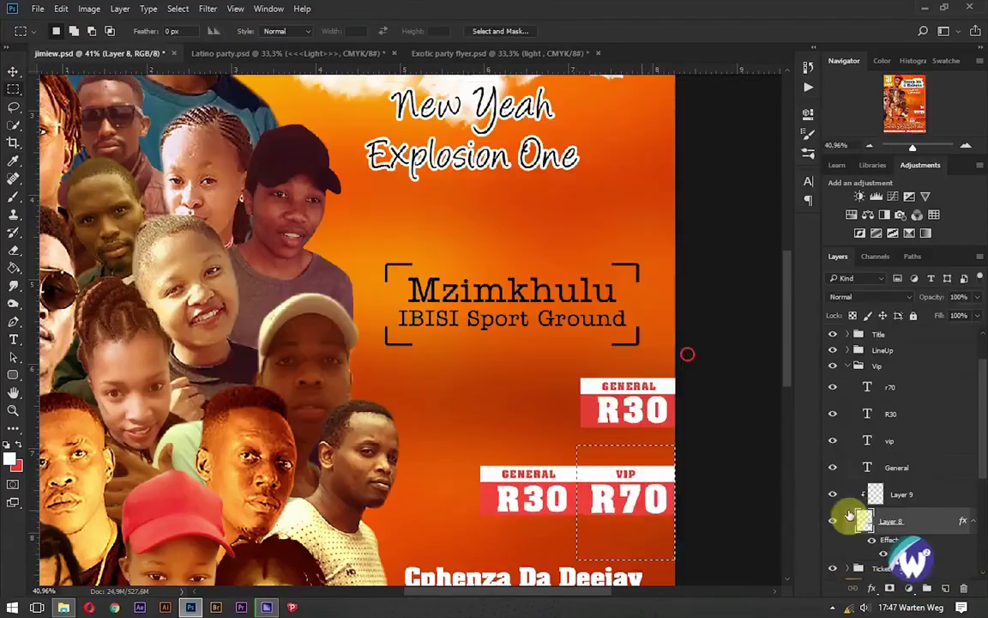
Add a drop shadow to the Vip group and change the lower tag's prices to R50 and R100
scroll(895, 516, "up", 2)
left_click(893, 460)
left_click(13, 340)
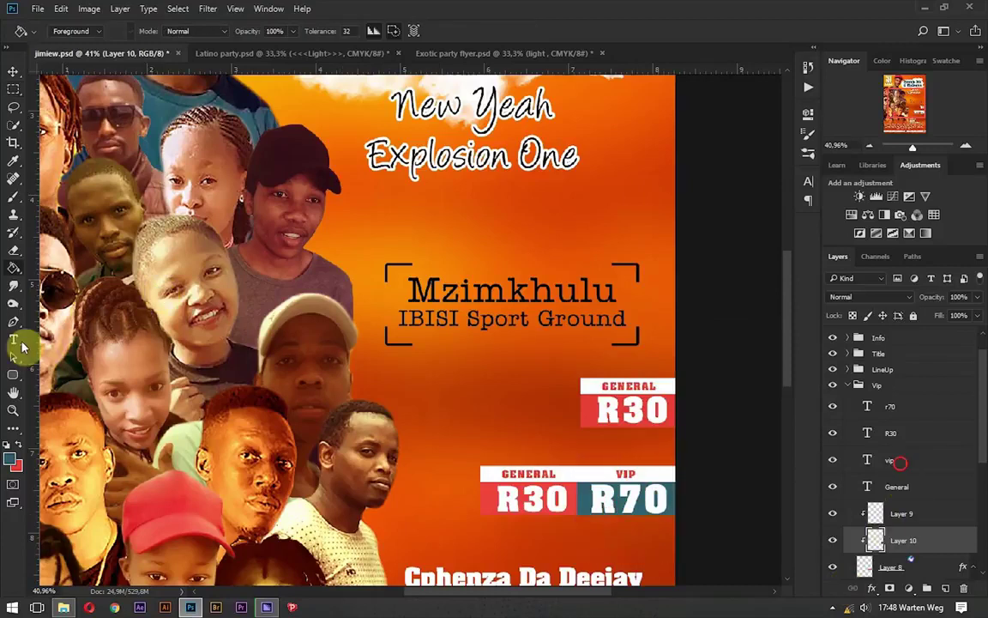
double_click(865, 397)
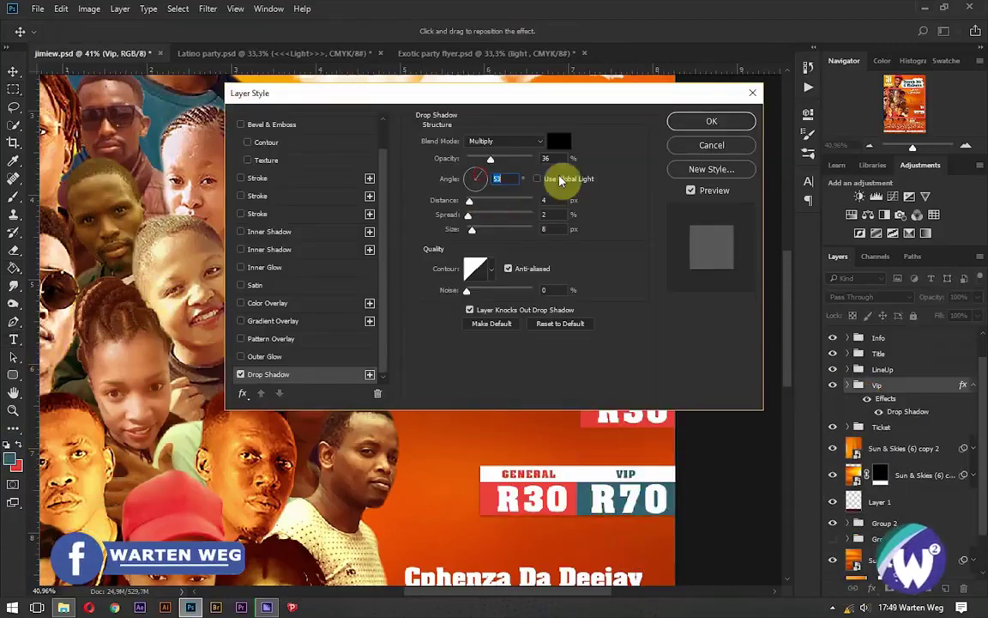
key("Return")
left_click(879, 433)
type("100")
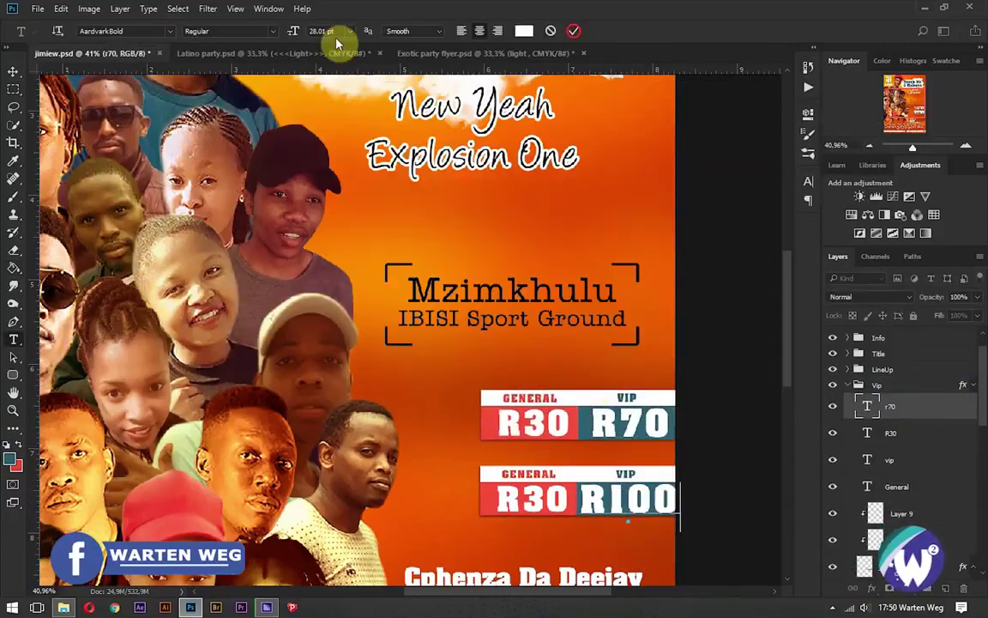
type("5")
left_click(893, 406, "shift")
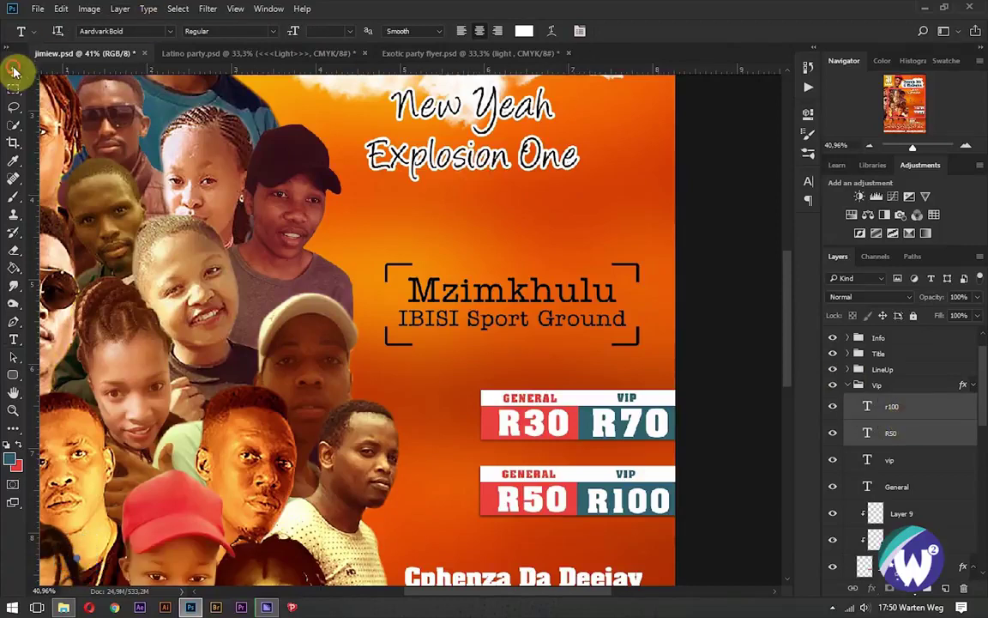
left_click(13, 71)
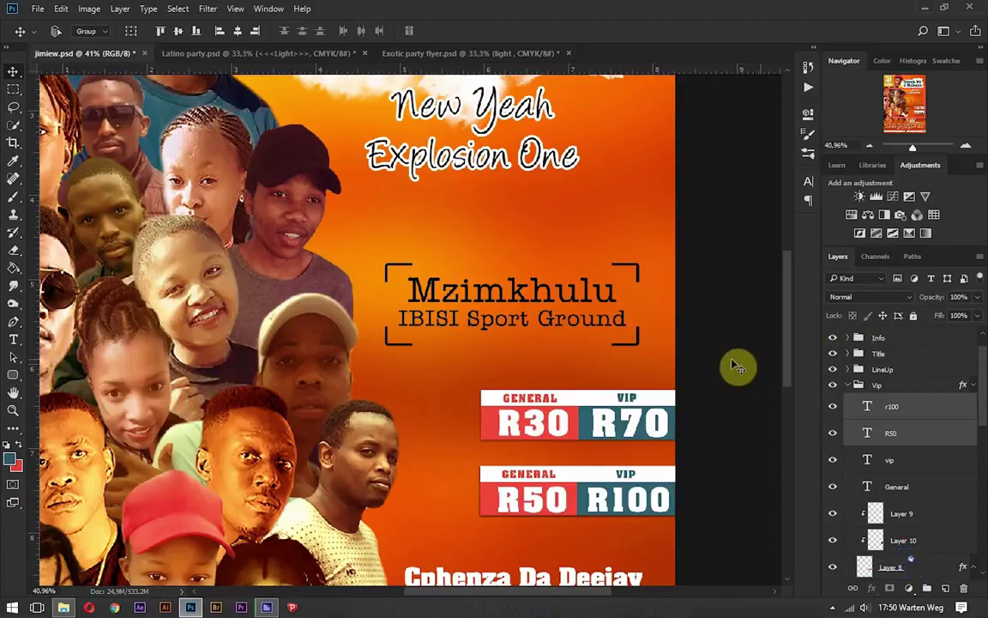
Marquee-select the area surrounding both price tags
scroll(592, 398, "down", 5)
scroll(592, 388, "up", 2)
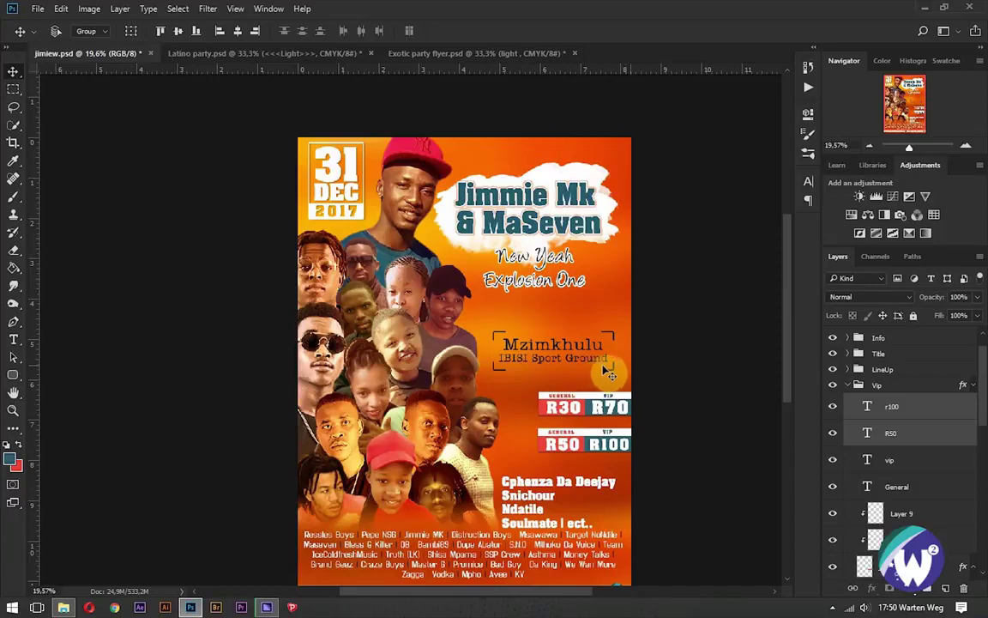
scroll(613, 381, "up", 2)
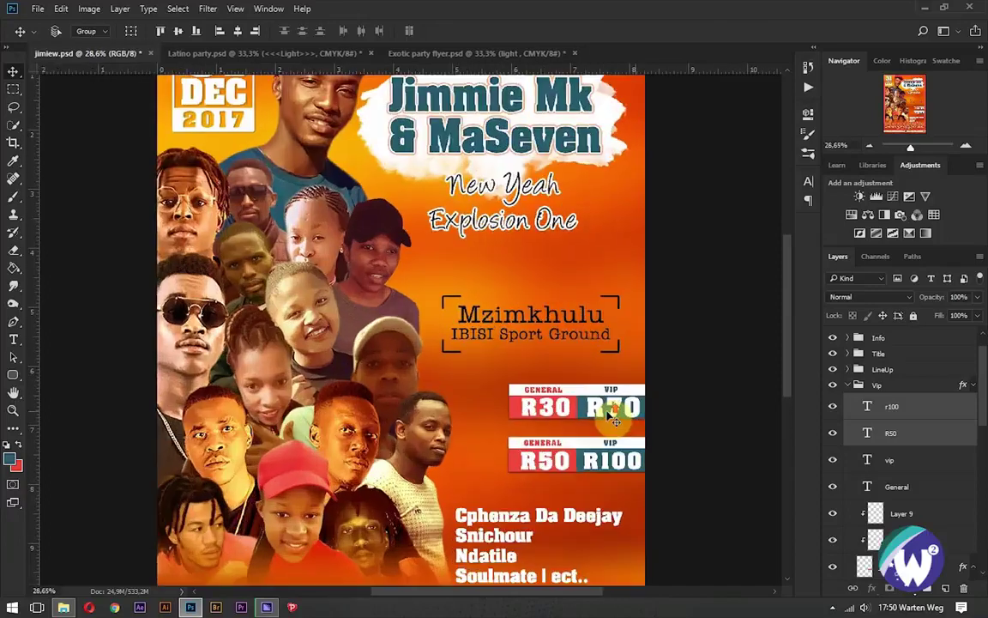
scroll(613, 407, "down", 2)
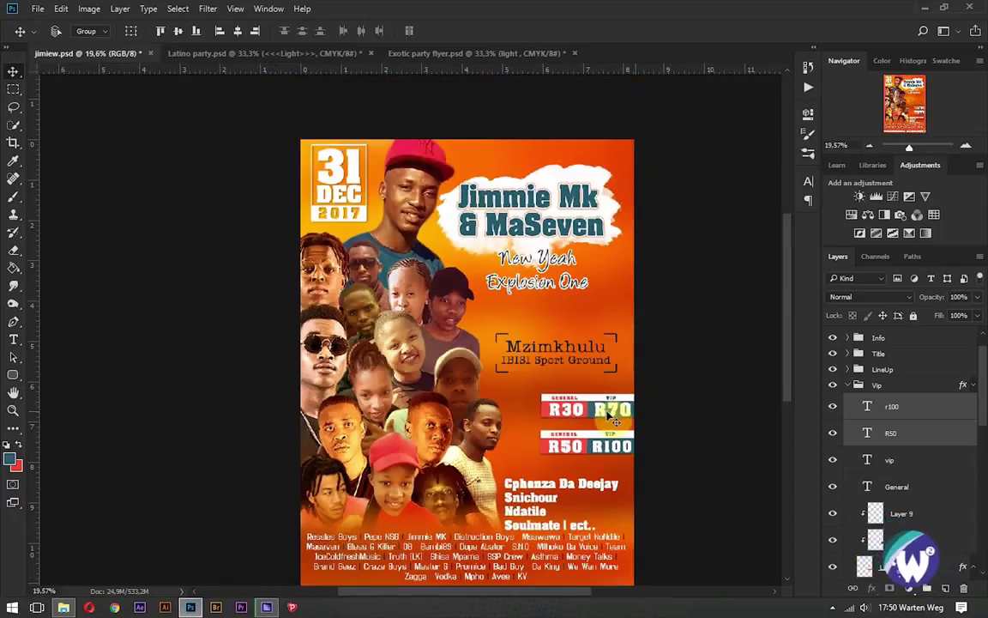
scroll(613, 417, "up", 2)
scroll(613, 418, "up", 1)
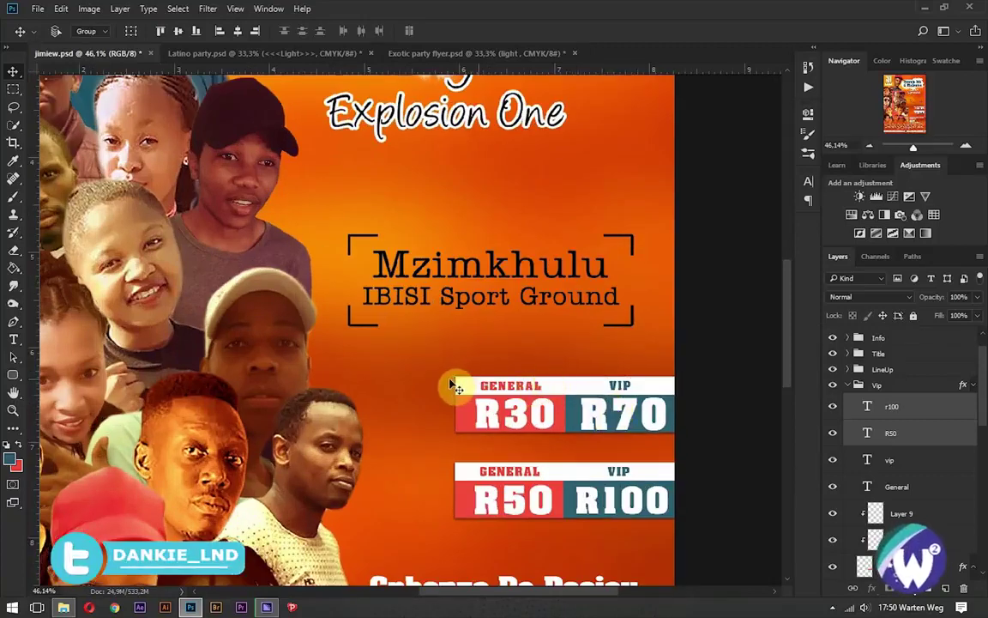
left_click(13, 88)
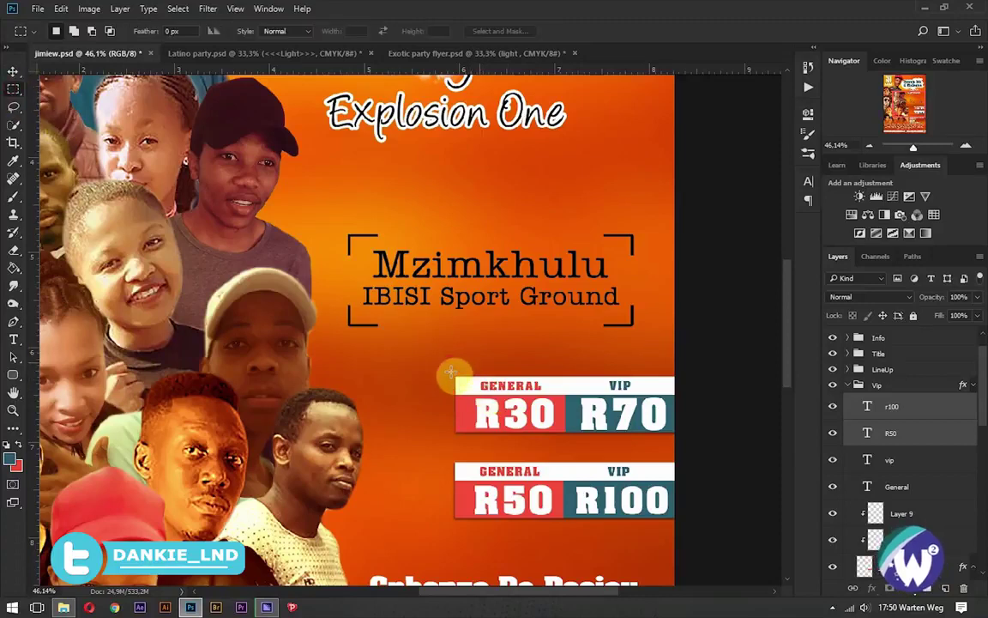
left_click_drag(450, 371, 689, 535)
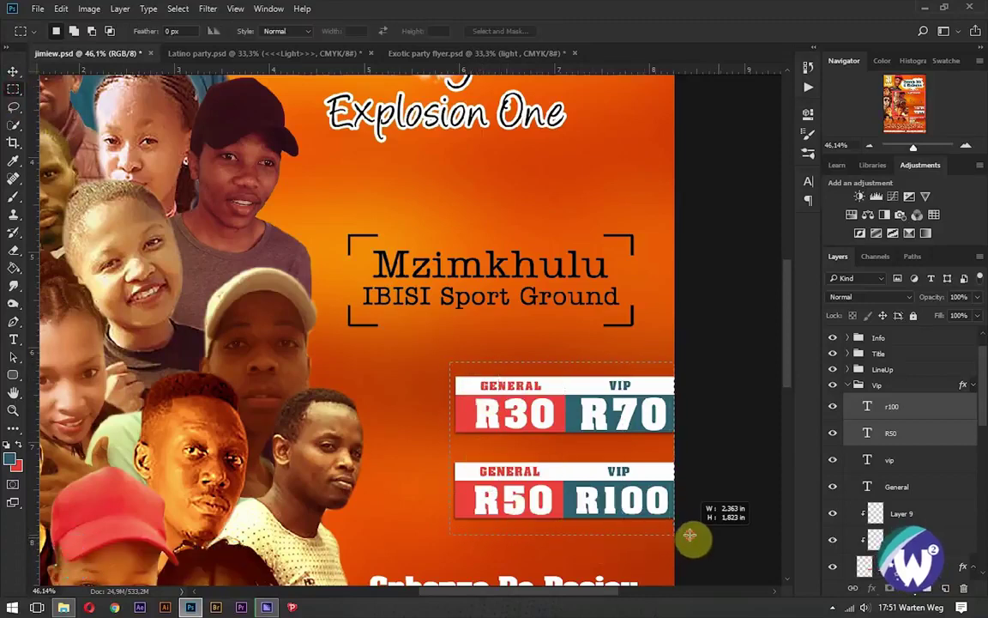
Fill the selection with teal on a new layer below the price-tag groups, then deselect
left_click(847, 385)
left_click(877, 385)
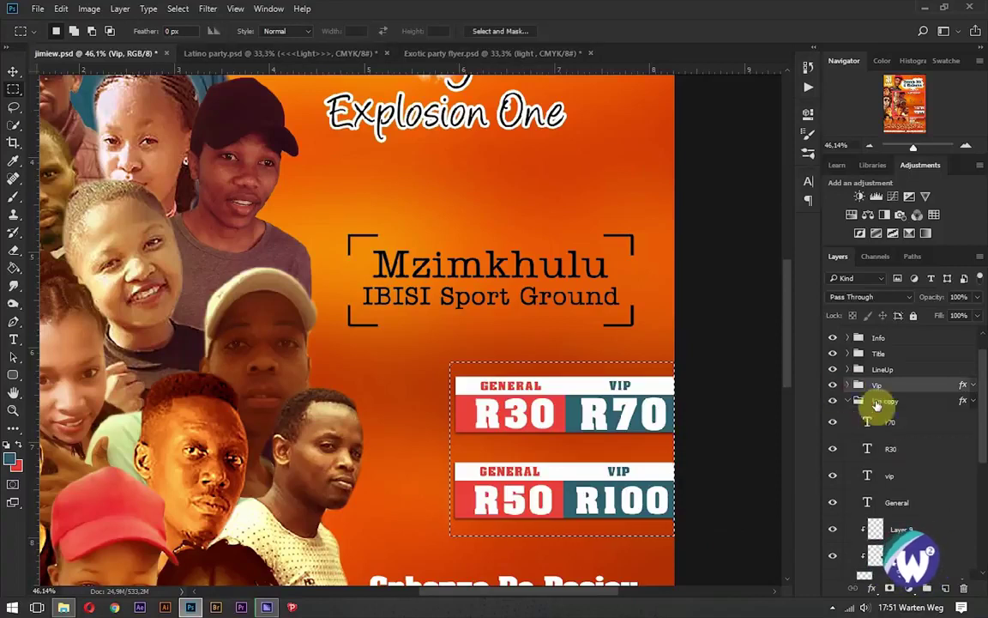
left_click(890, 422)
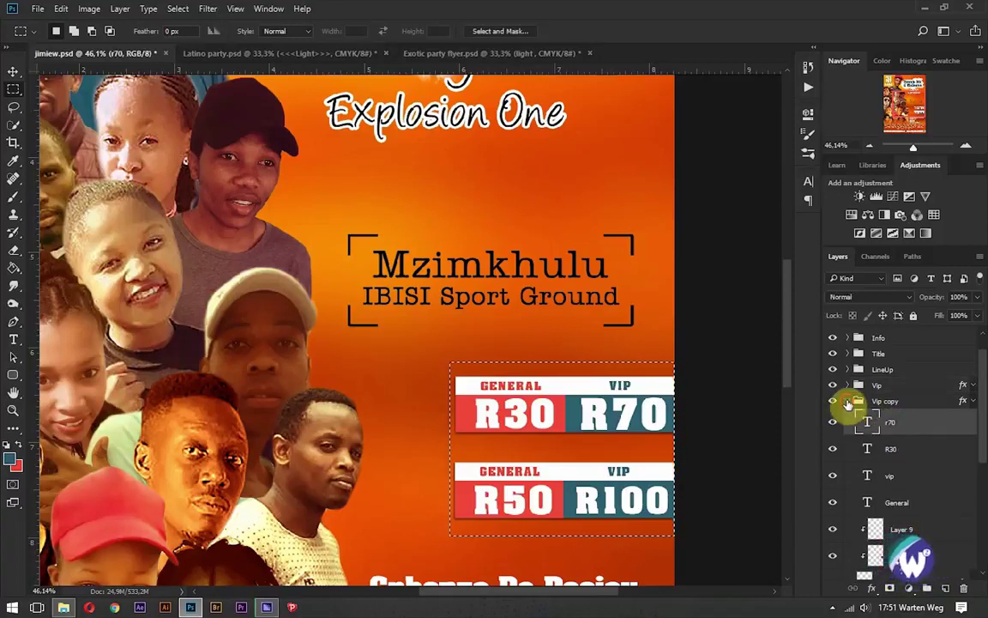
left_click(848, 404)
left_click(884, 421)
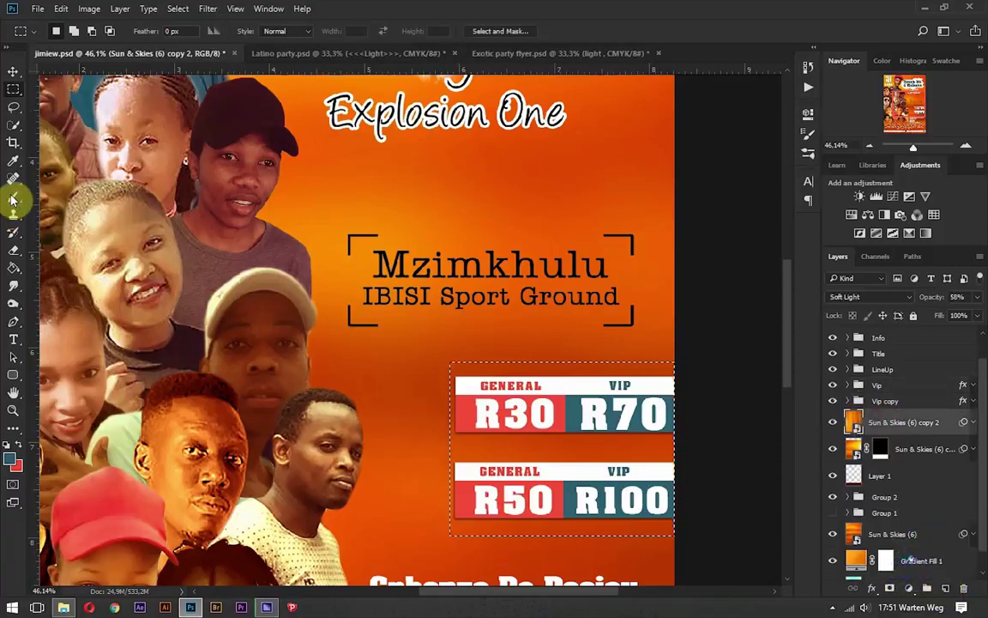
left_click(13, 268)
left_click(455, 459)
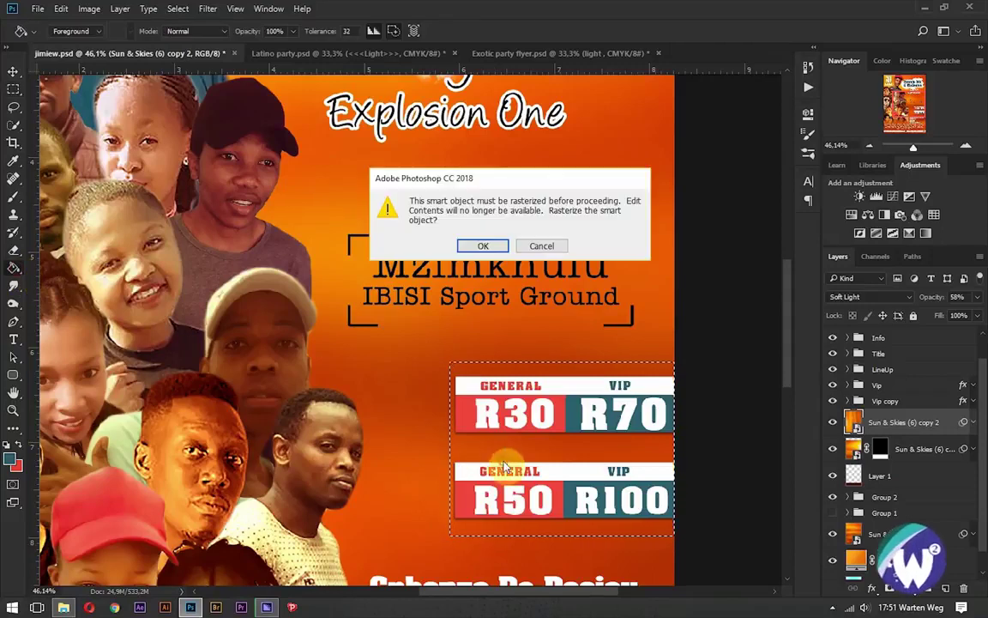
left_click(485, 236)
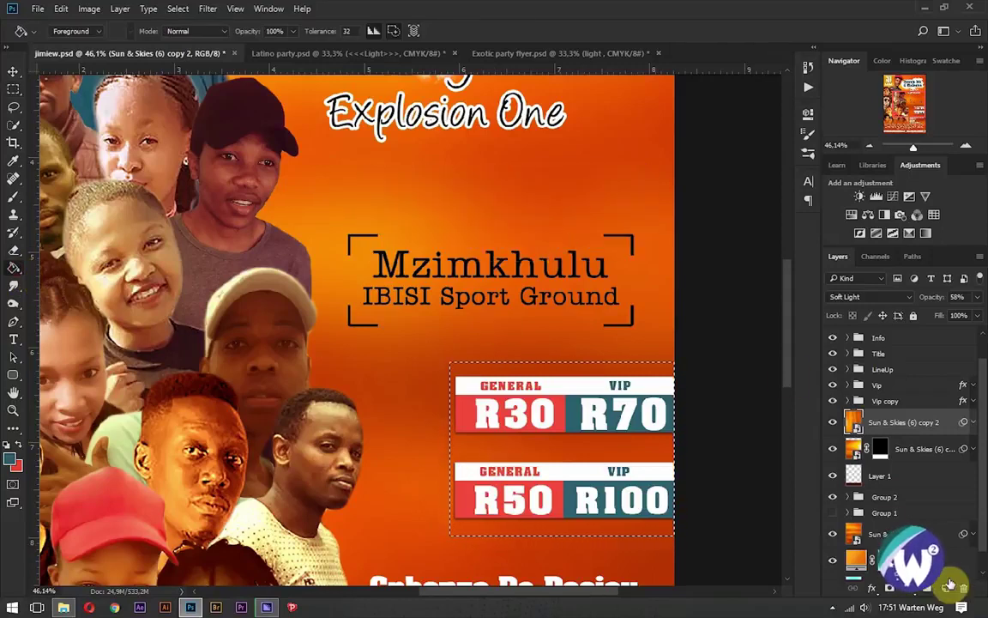
key("ctrl+shift+alt+n")
left_click(559, 447)
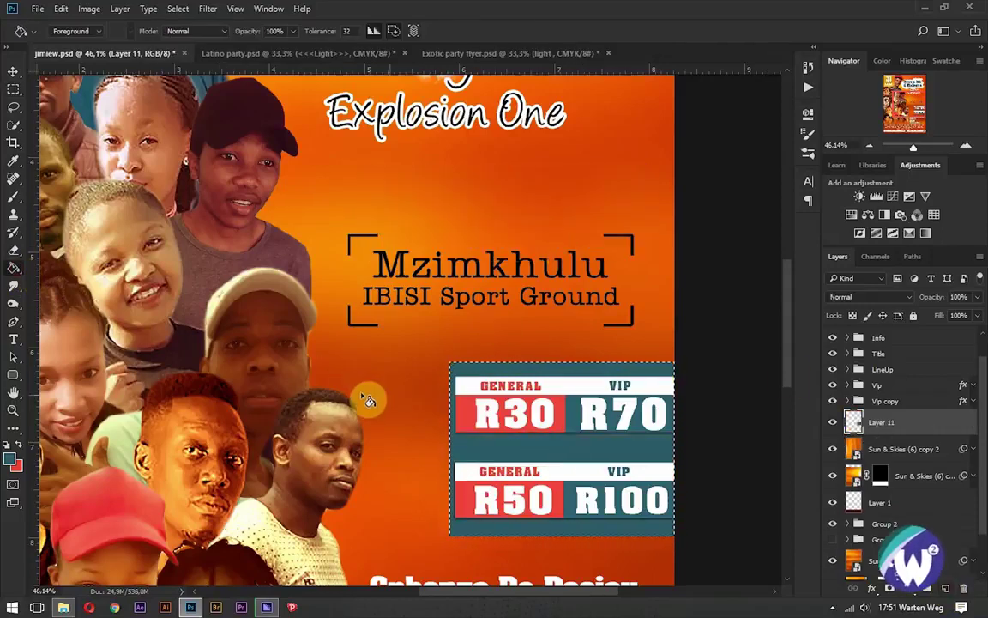
key("ctrl+d")
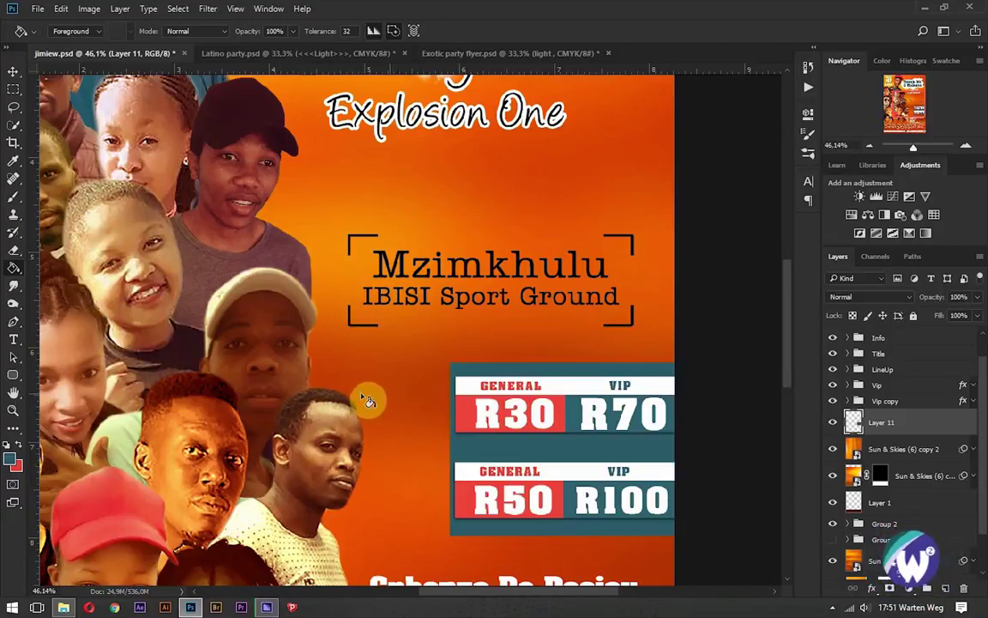
Set the teal backing Layer 11 to 27% opacity and 45% fill, then hide it
left_click(976, 297)
left_click_drag(953, 314, 933, 321)
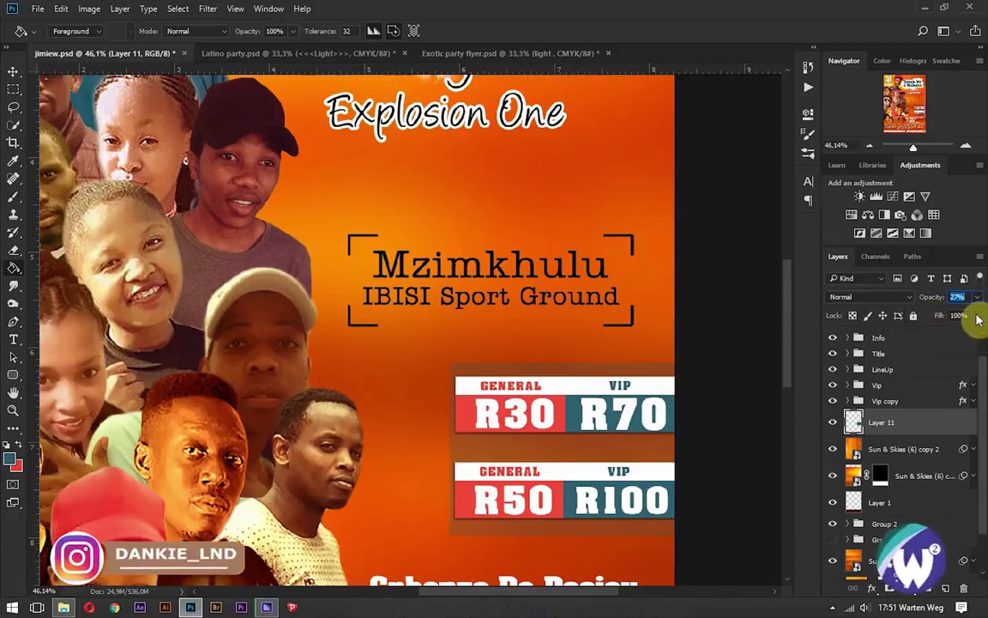
left_click(978, 316)
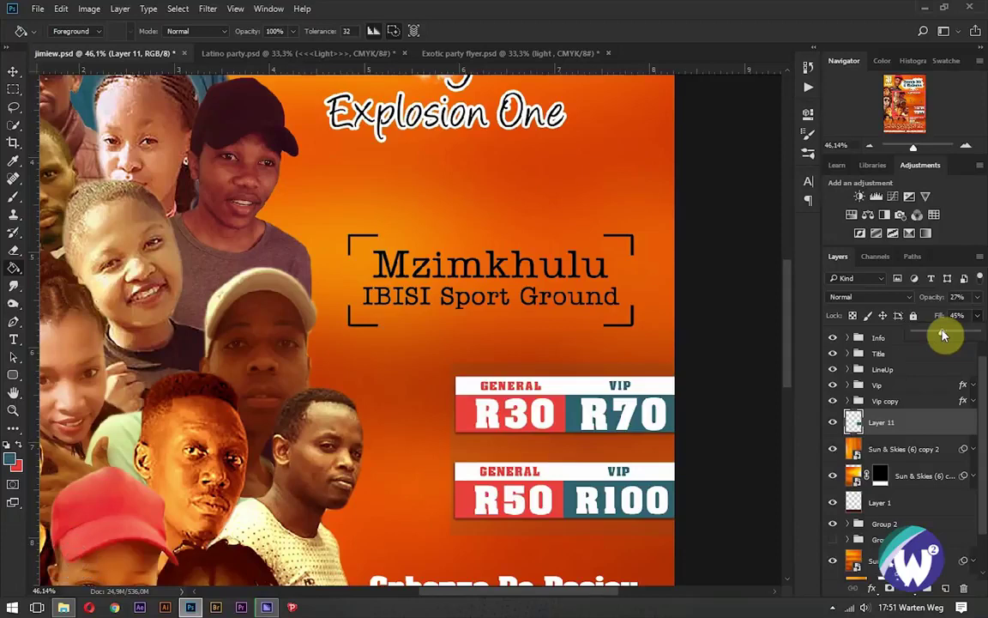
left_click(833, 422)
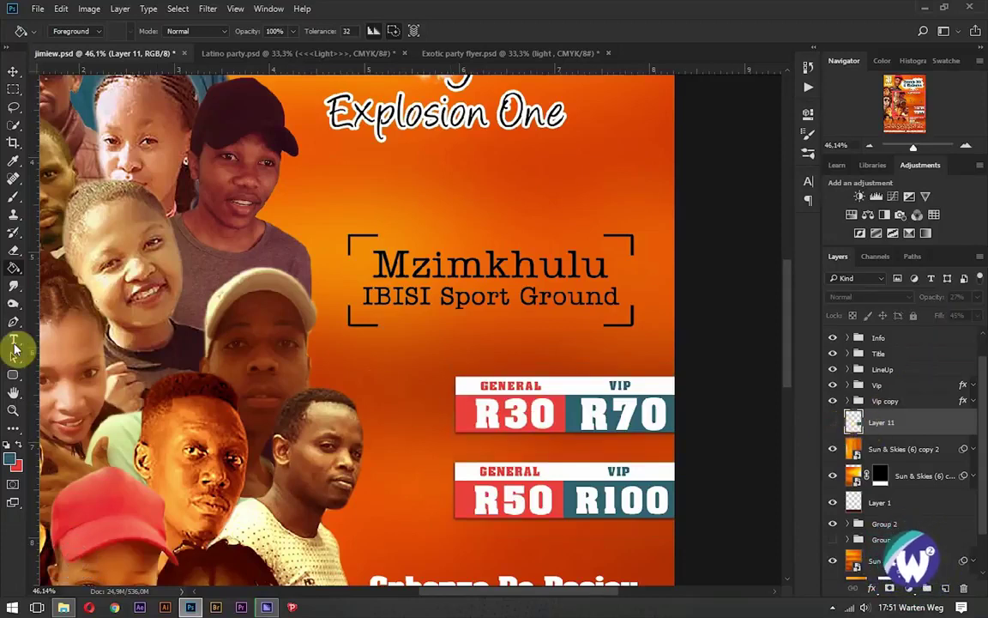
left_click(14, 342)
Add a small 11 pt TICKETS heading just above the first price tag
left_click(458, 362)
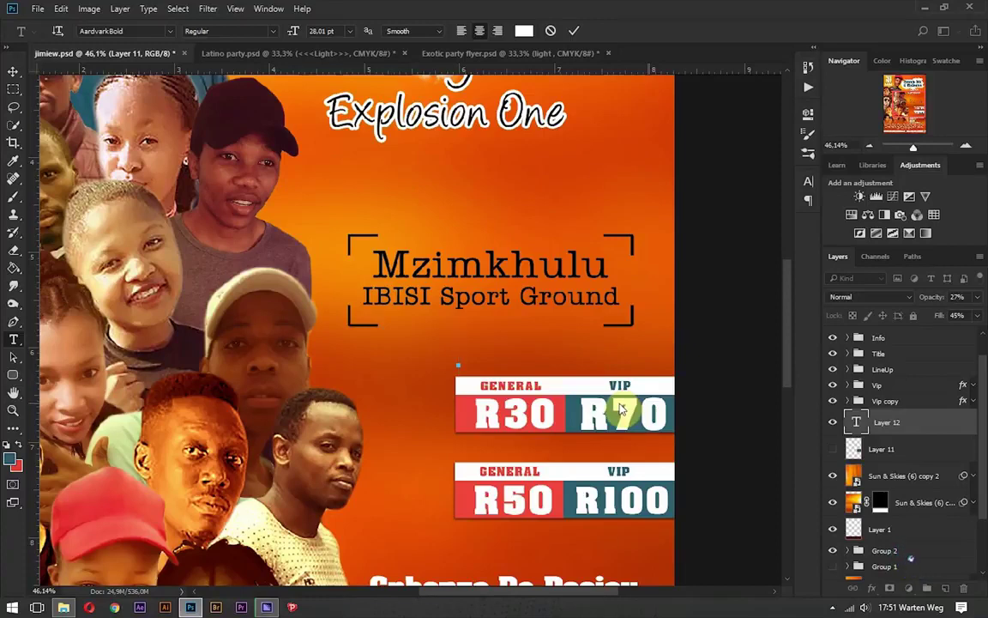
type("Tickets")
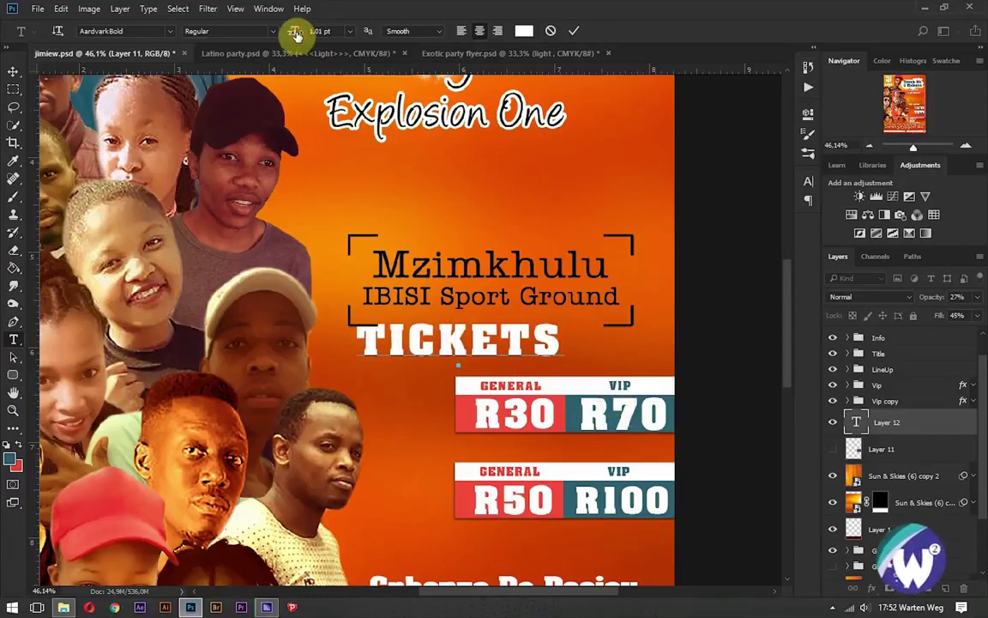
left_click(574, 31)
left_click(289, 33)
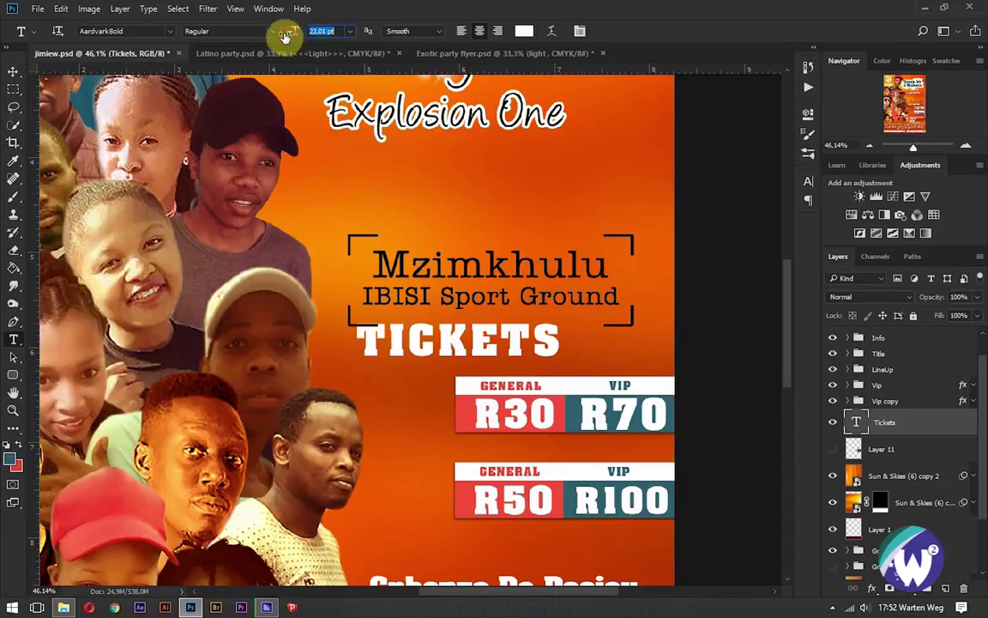
left_click_drag(284, 36, 290, 36)
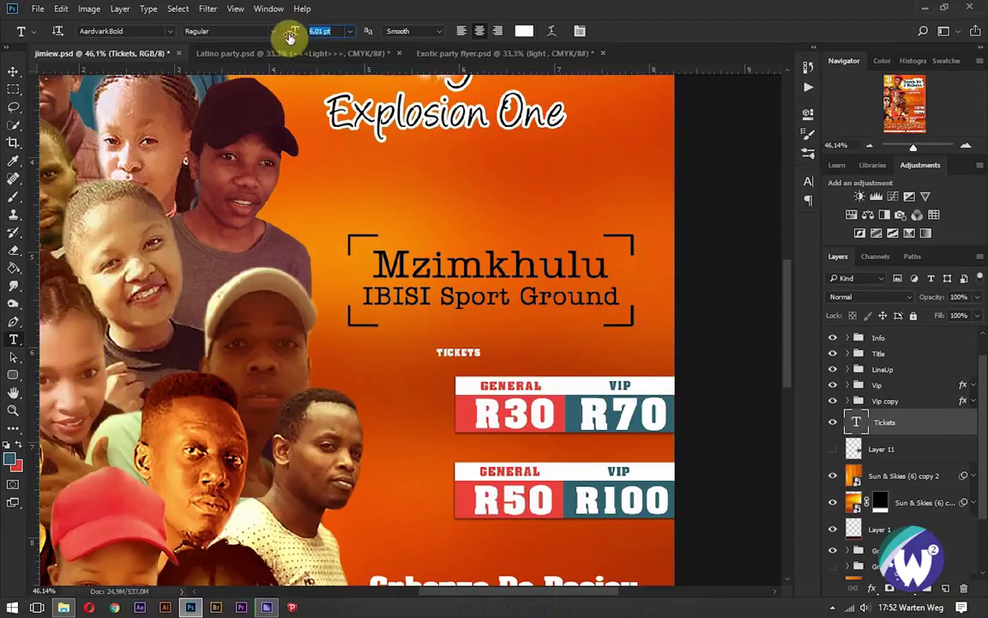
left_click_drag(488, 351, 587, 365)
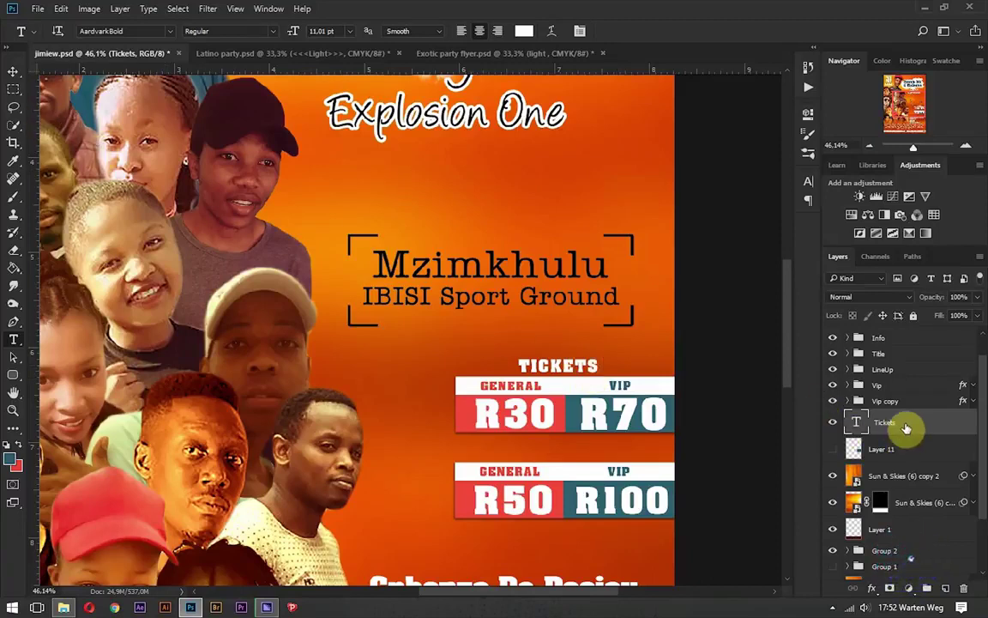
Duplicate the heading above the second price tag and retype it as AFTER 20:00
left_click_drag(884, 422, 907, 435)
mouse_move(572, 375)
left_mouse_down()
mouse_move(572, 458)
mouse_move(627, 455)
left_mouse_up()
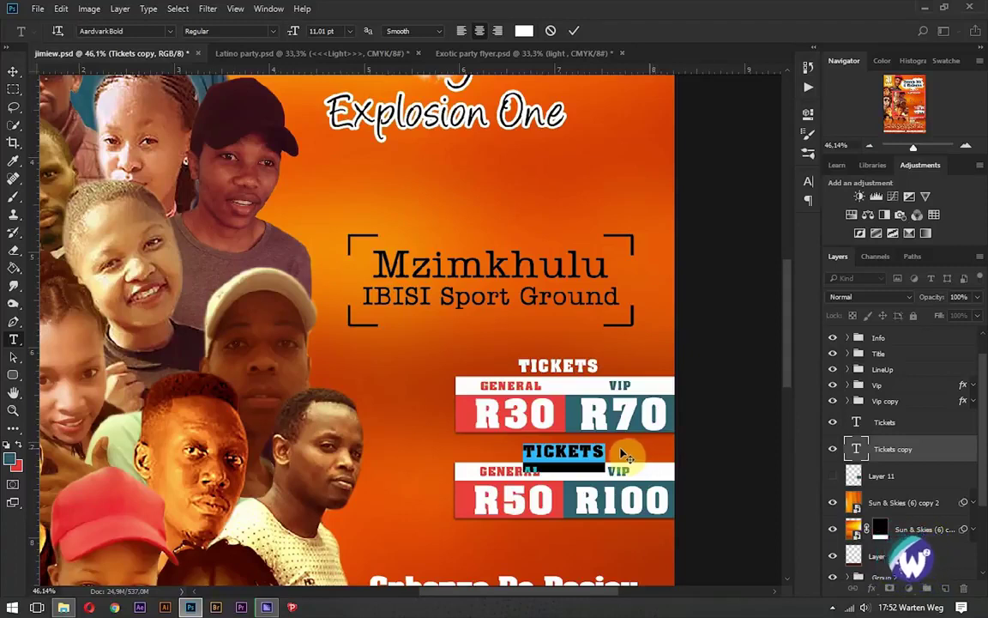
type("AFTER 20:00")
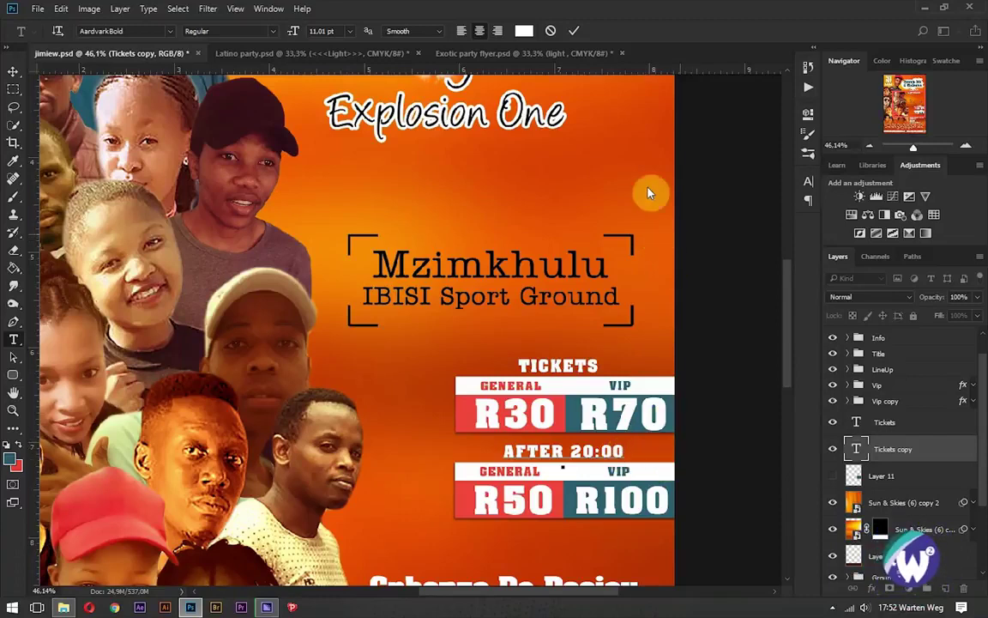
left_click(582, 36)
scroll(612, 281, "down", 3)
left_click(902, 388)
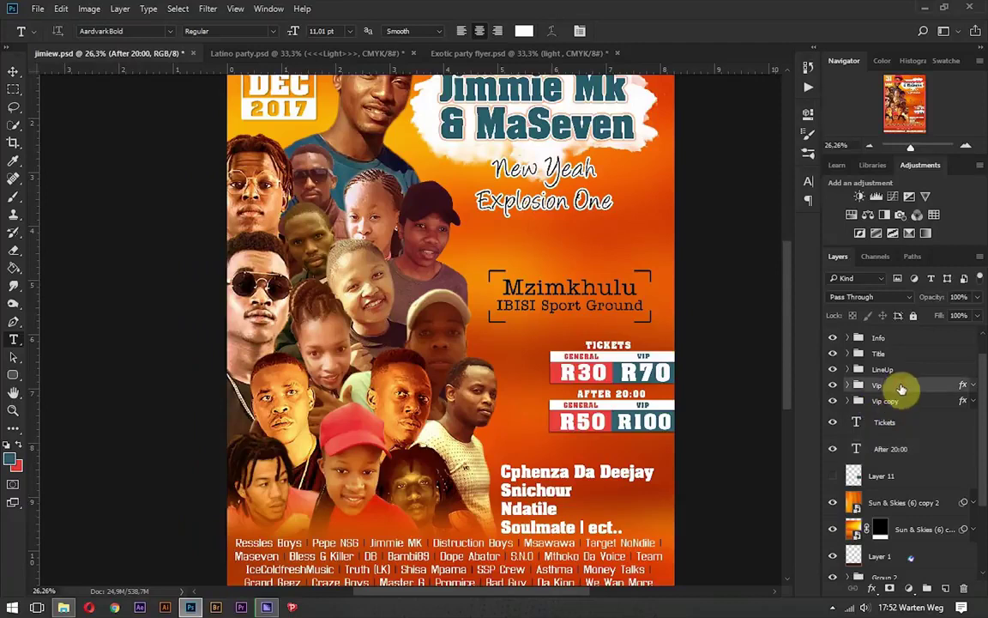
Group the Vip, Vip copy, Tickets and After 20:00 layers as 'Tickets' and save the flyer
left_click(911, 454, "shift")
key("ctrl+g")
type("Tick")
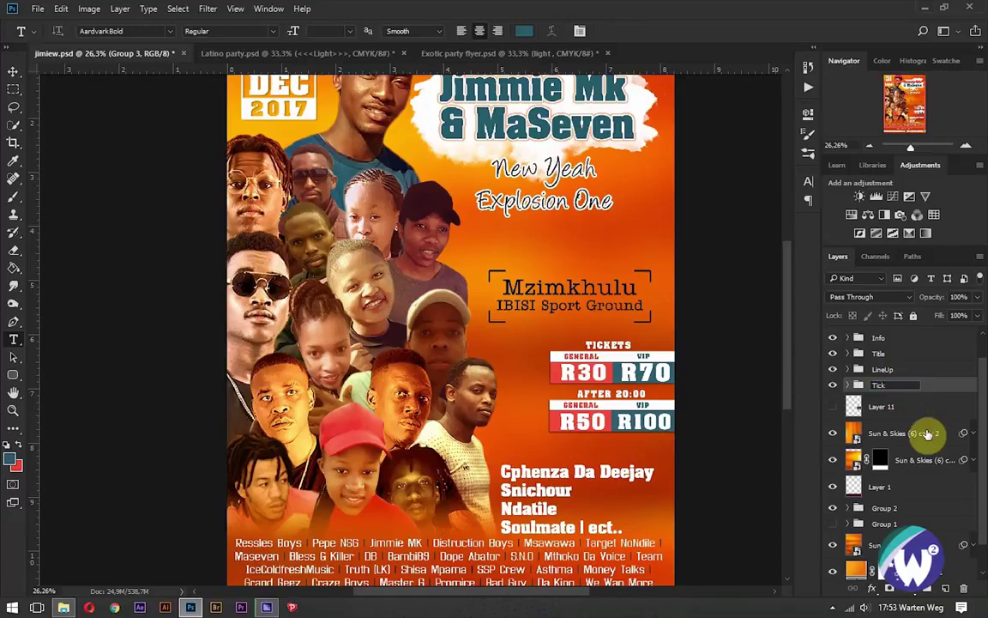
type("ets")
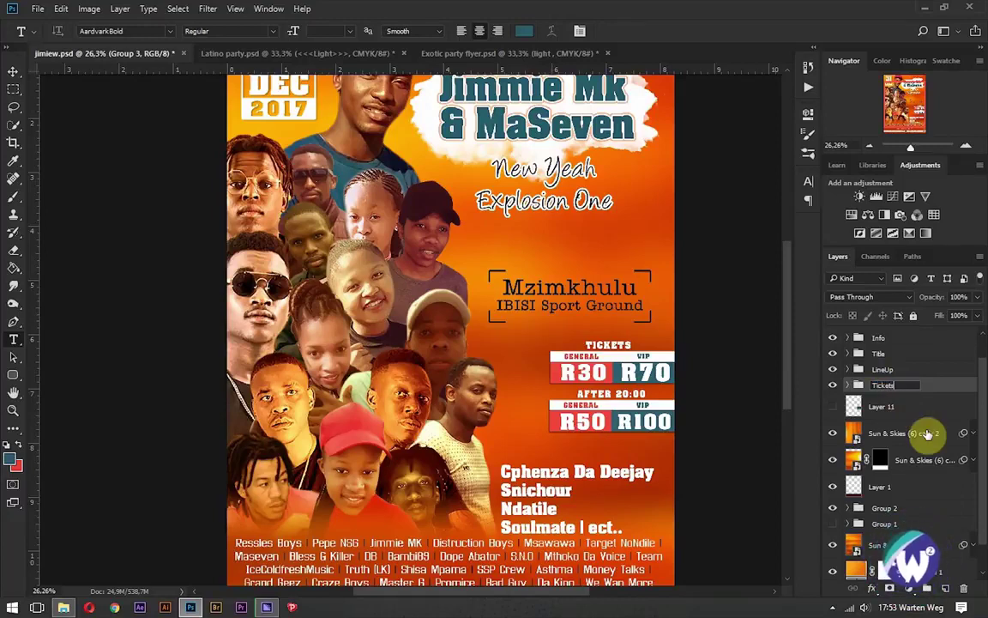
left_click(925, 414)
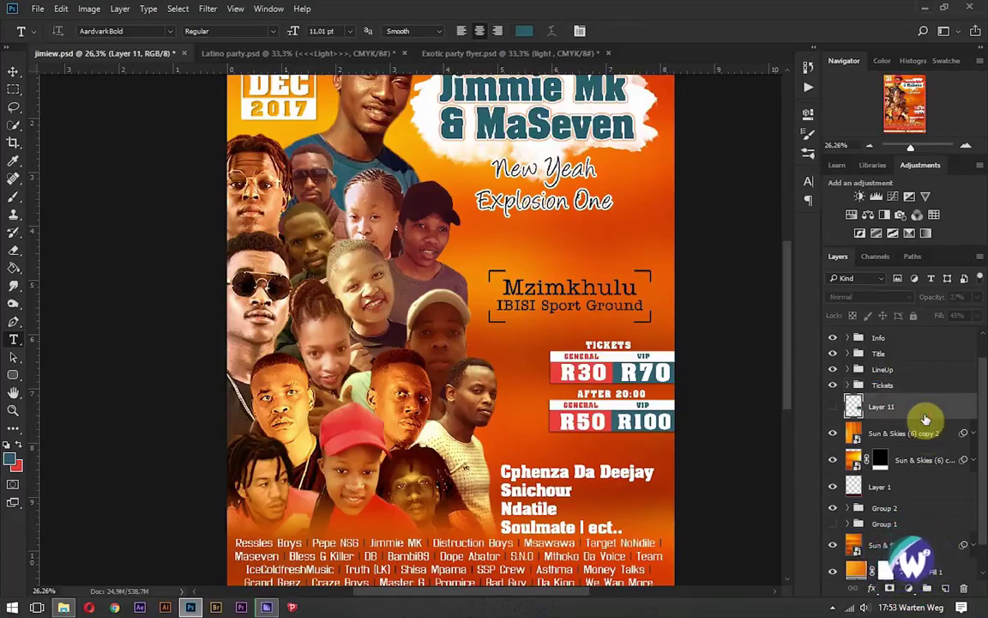
key("ctrl+s")
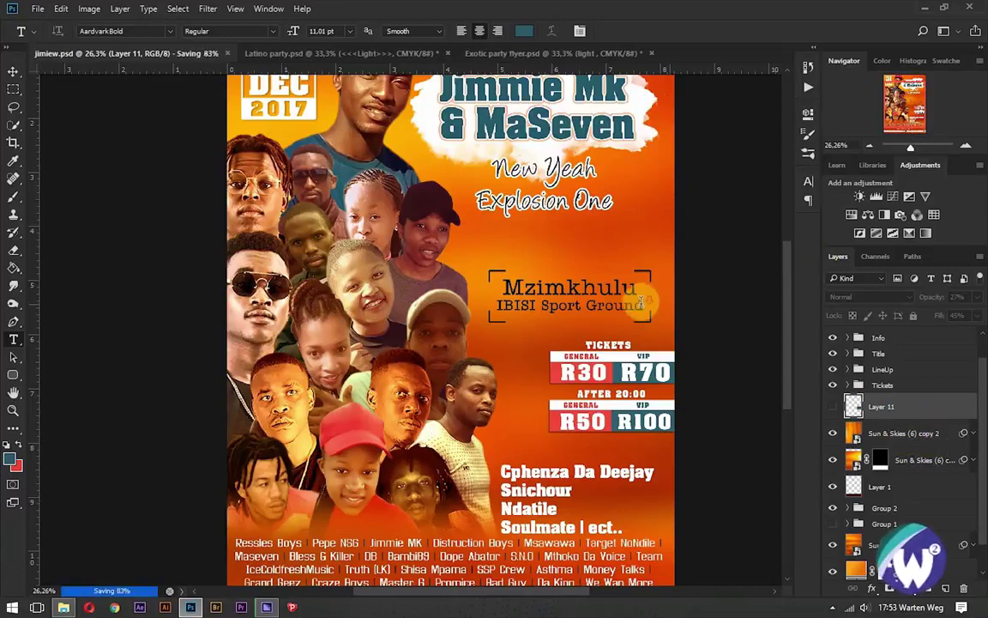
scroll(641, 302, "down", 2)
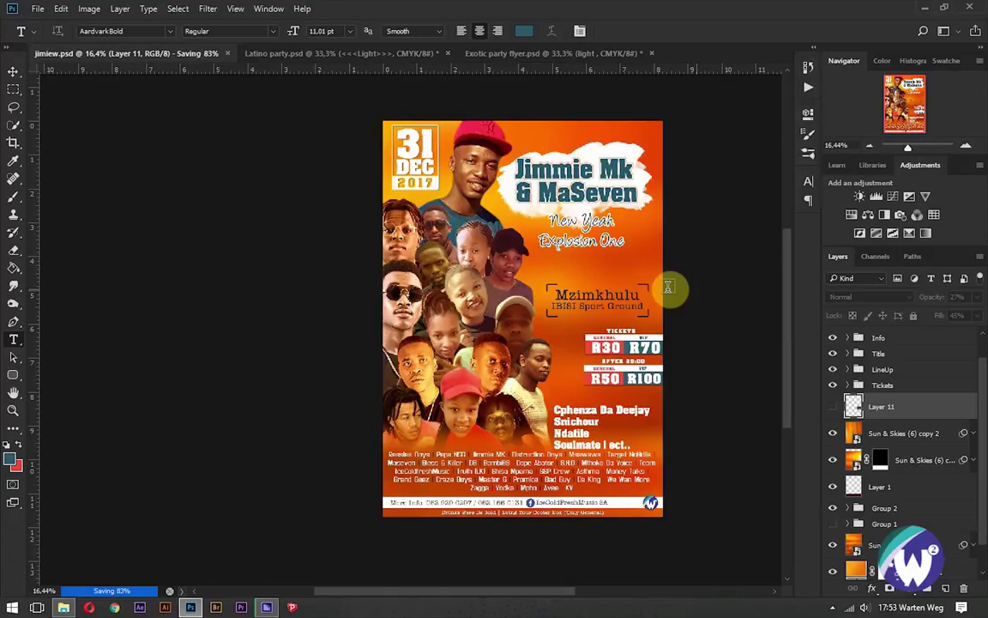
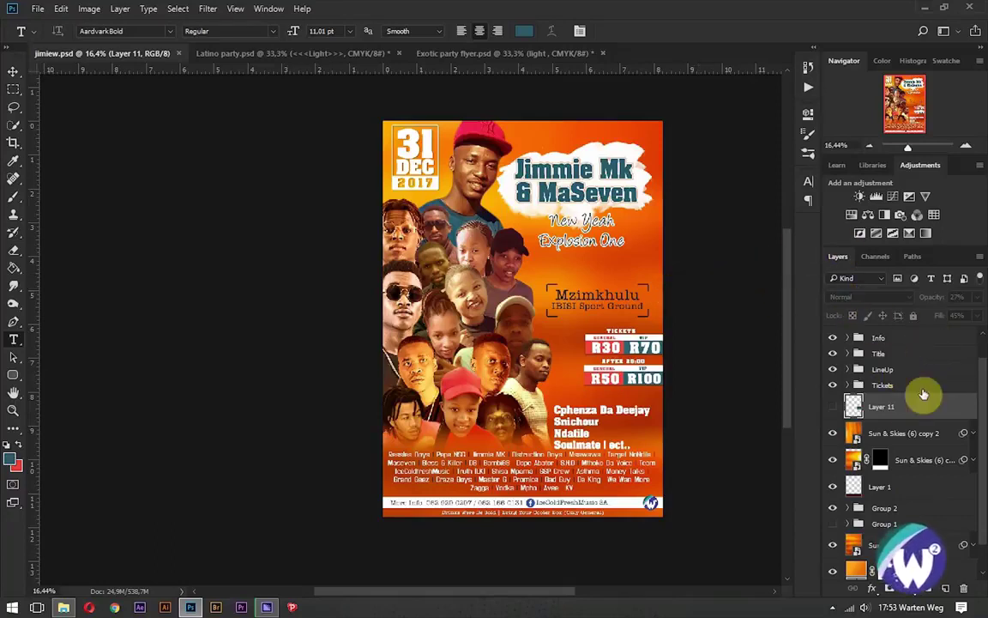
Compare the overlay on and off, then group the Sun & Skies copies with Layer 1
left_click(932, 434)
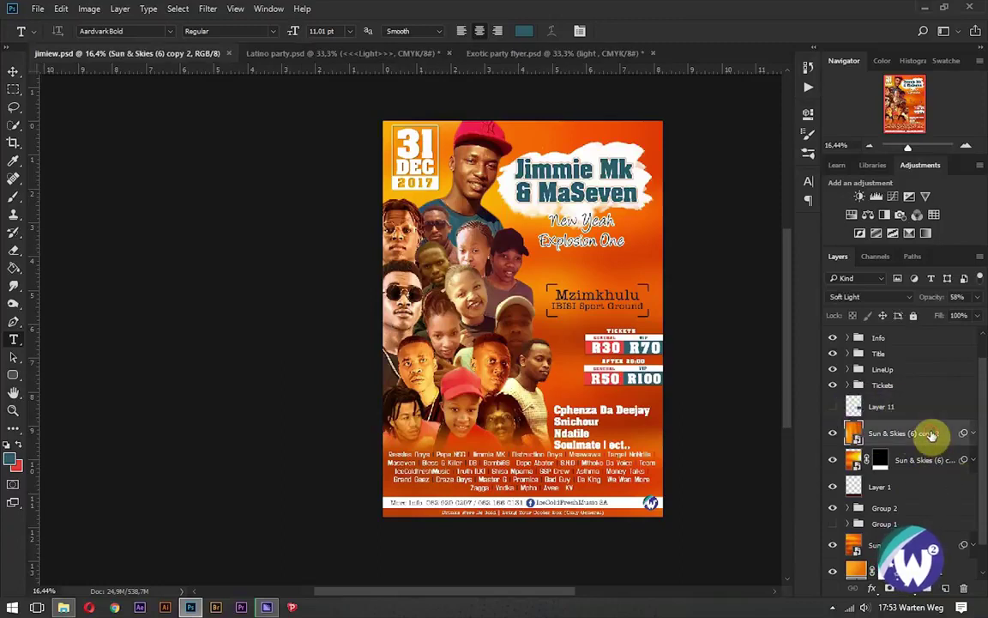
left_click(832, 435)
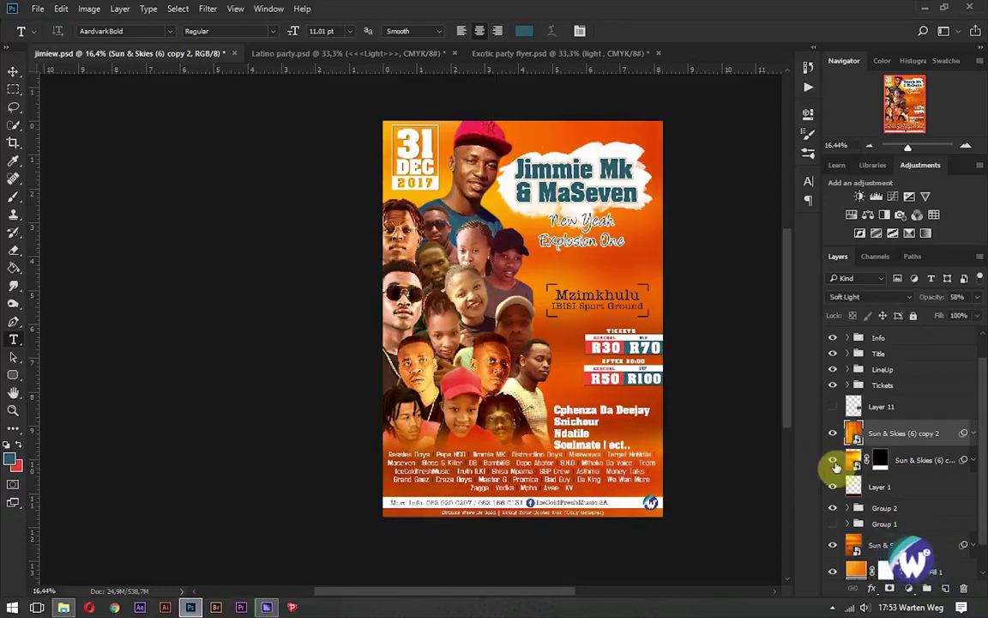
left_click(832, 464)
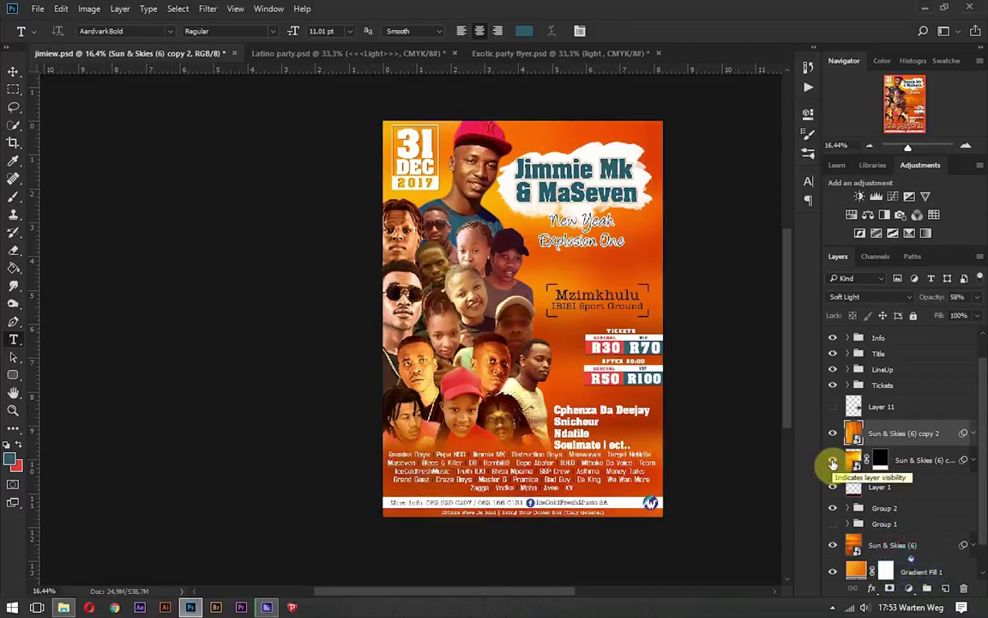
left_click(832, 464)
left_click(832, 464)
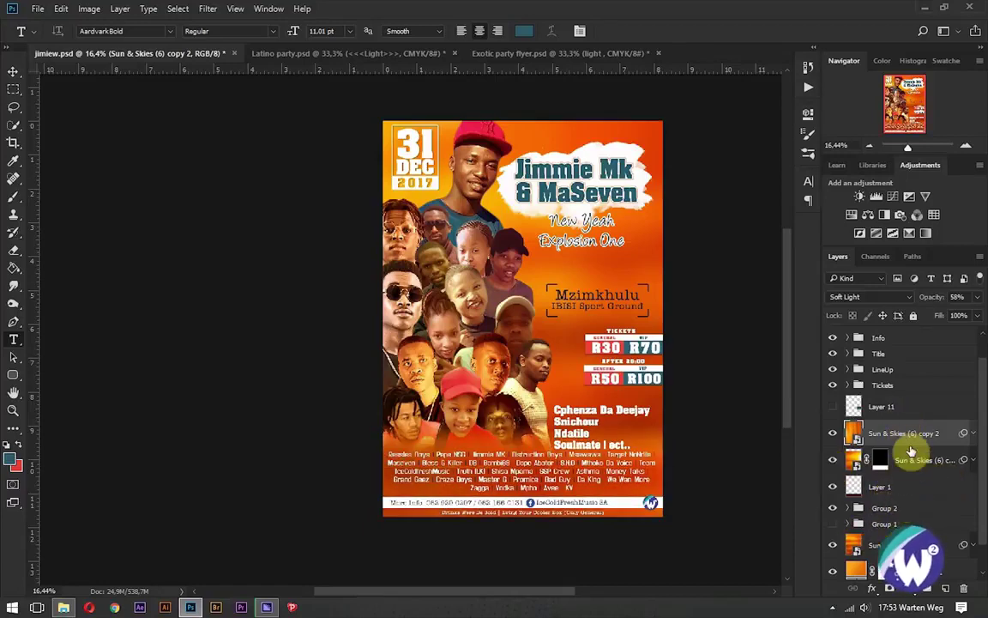
left_click(901, 495, "ctrl")
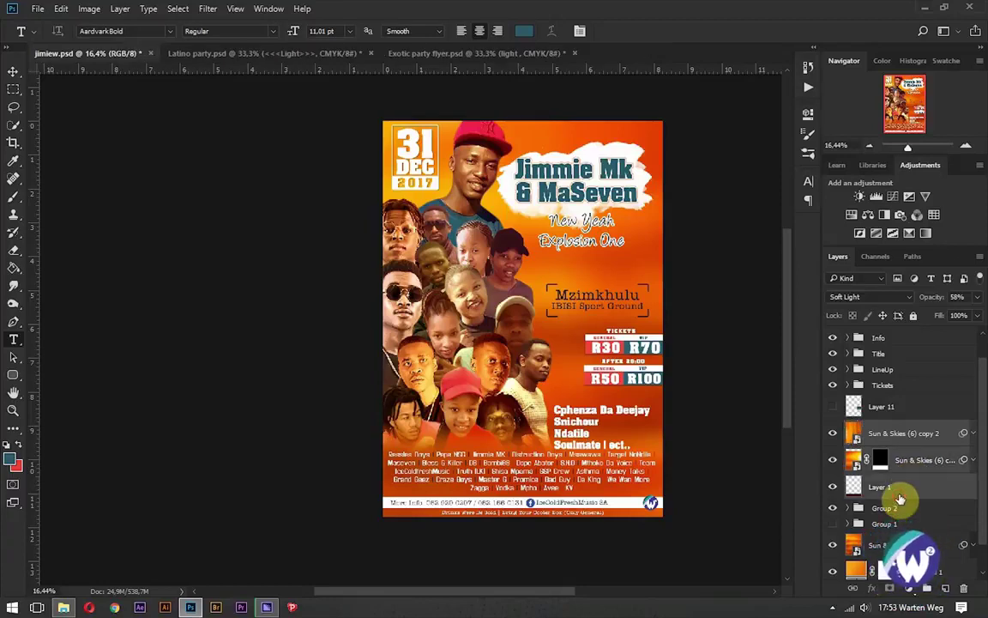
key("ctrl+g")
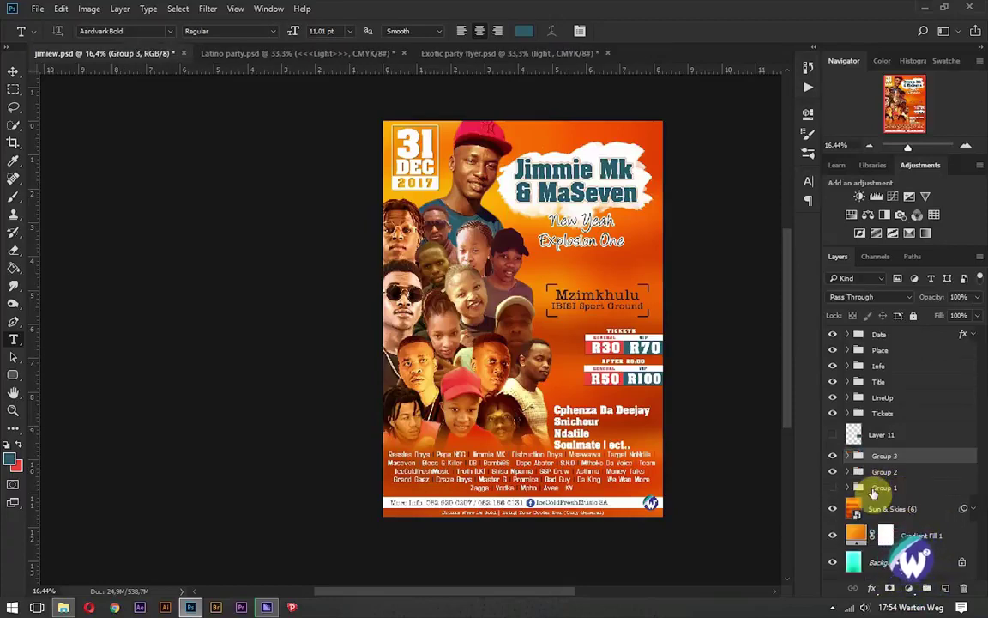
Delete Group 1 and rename Group 2 to 'Picture'
left_click(883, 488)
left_click(963, 587)
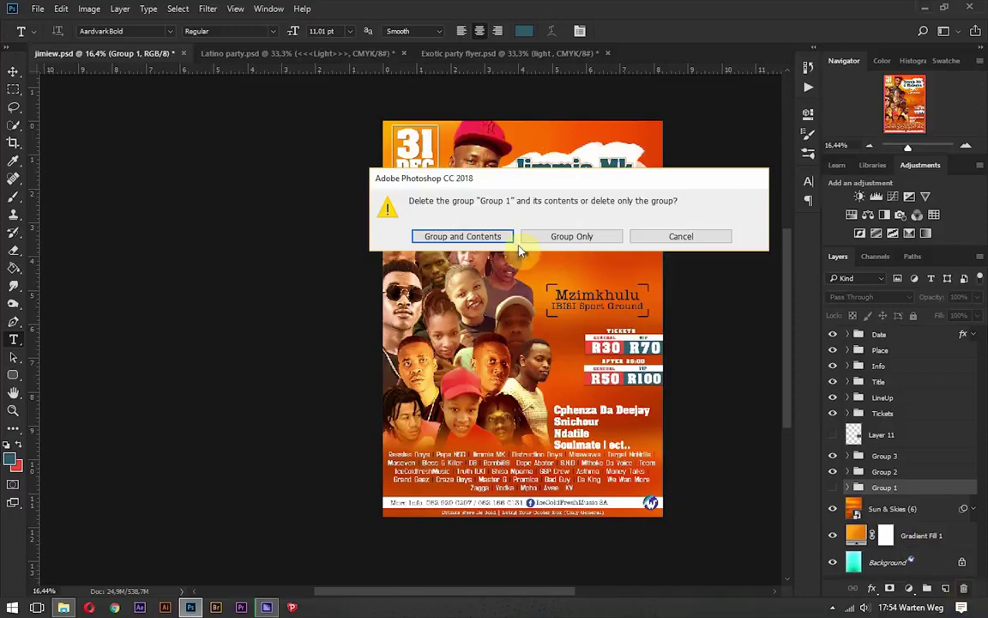
left_click(467, 233)
double_click(884, 472)
type("Picture")
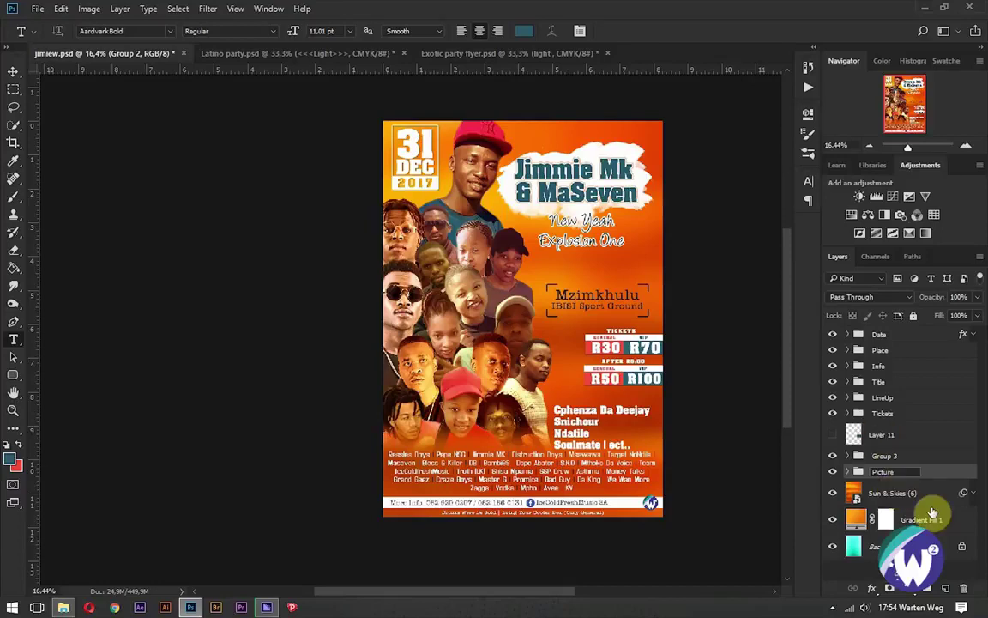
left_click(896, 492)
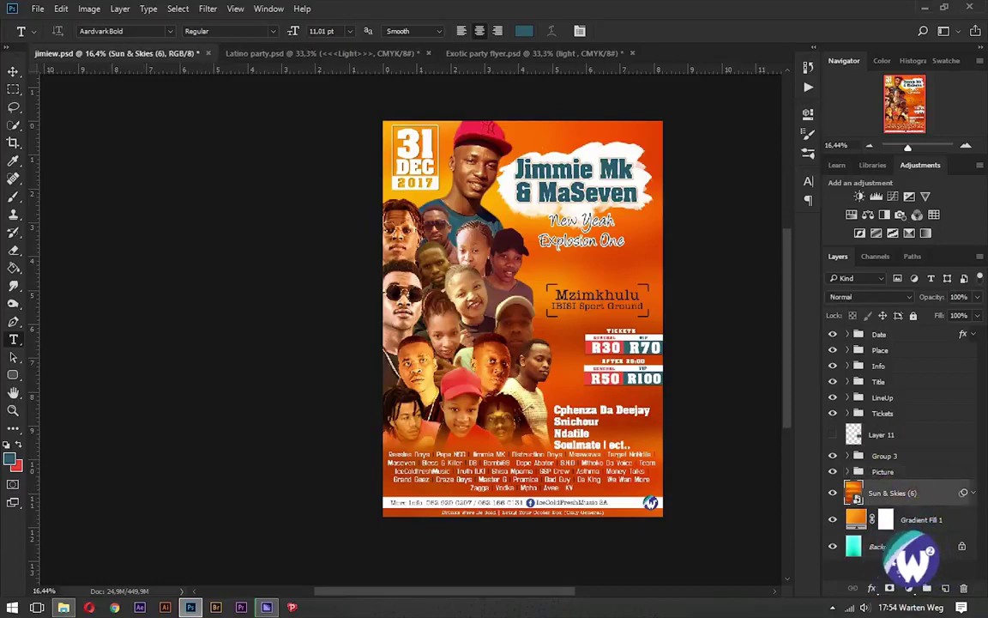
Merge the layers from Sun & Skies (6) down into Background
left_click(884, 545, "shift")
right_click(909, 537)
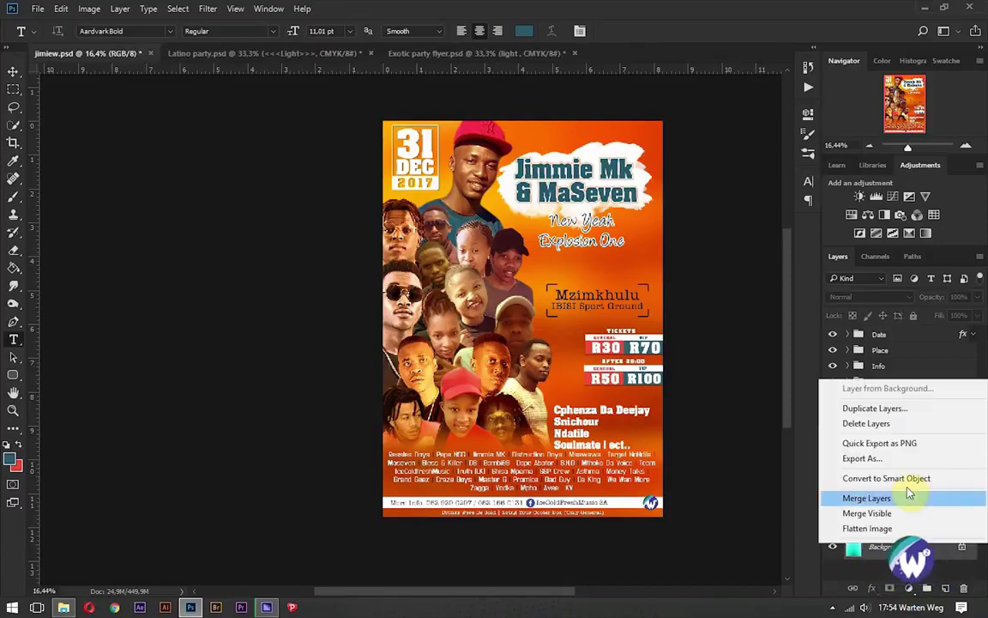
left_click(897, 501)
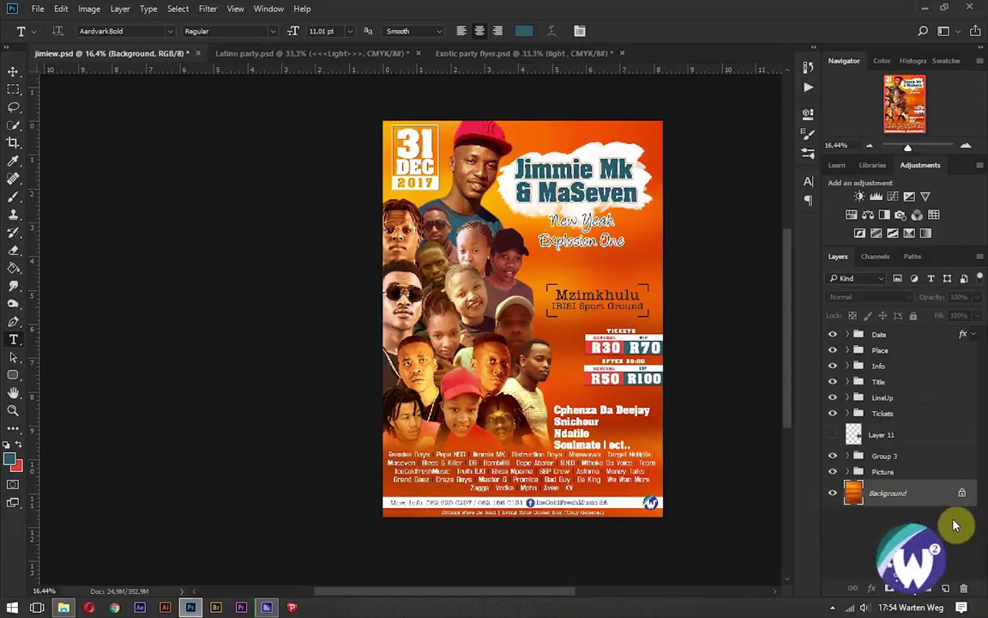
scroll(481, 249, "up", 1)
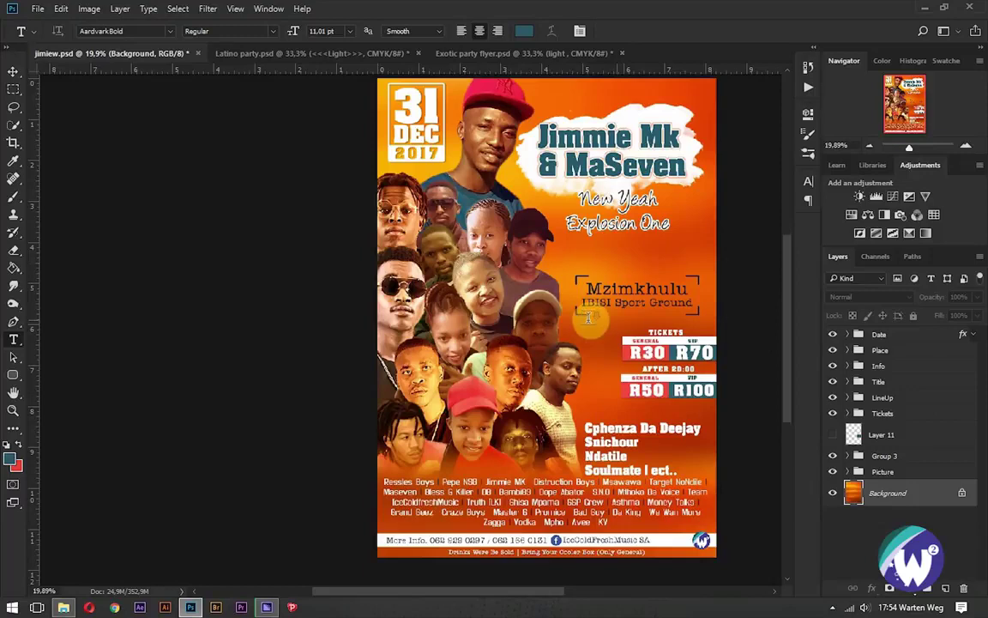
Set the Cphenza Da Deejay line to 17 pt and enlarge Ndatile to 26 pt
left_click_drag(587, 308, 476, 336)
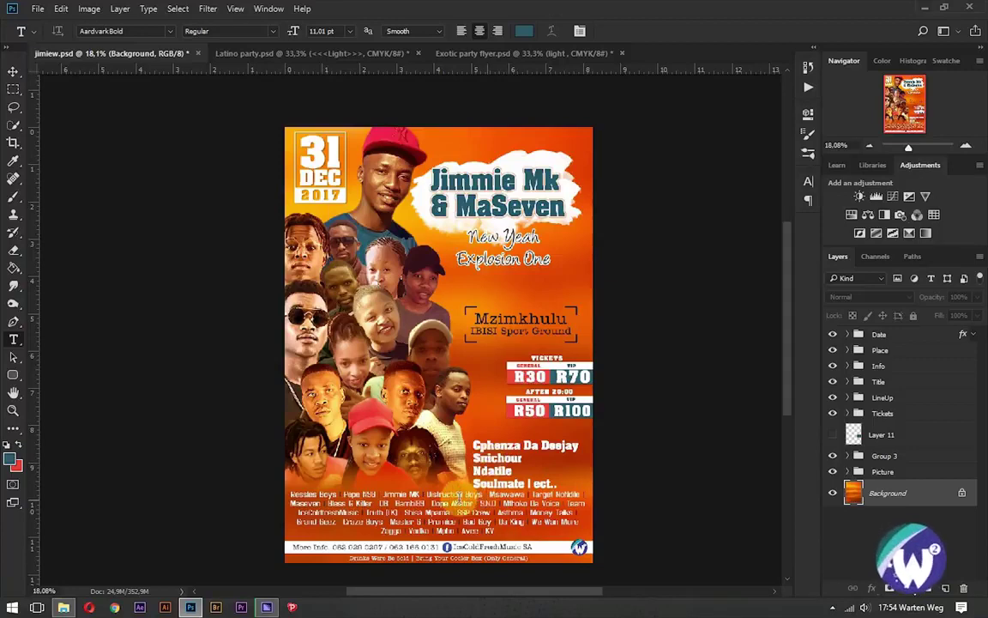
scroll(520, 472, "up", 5)
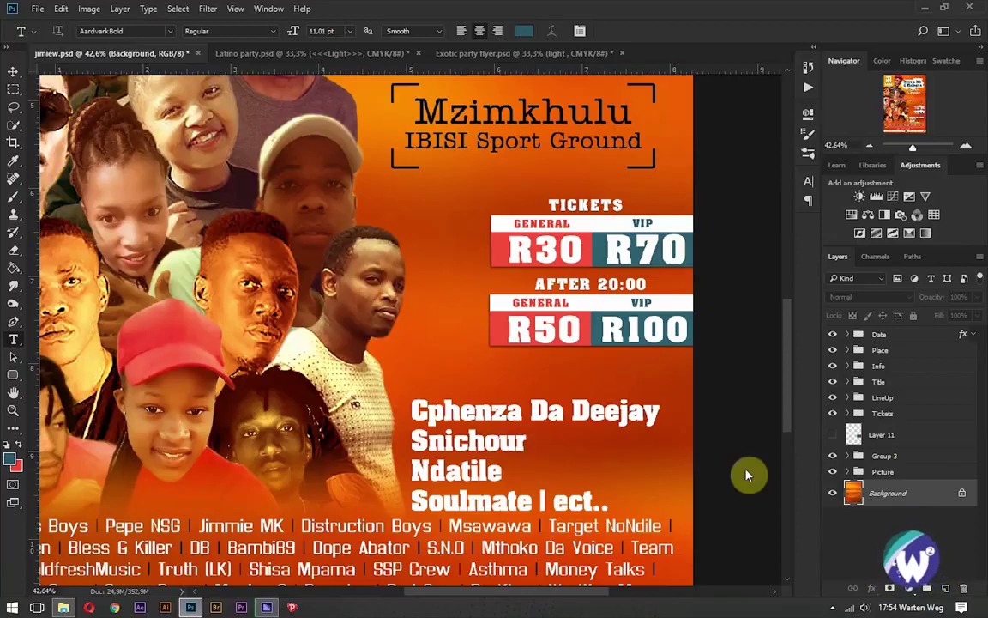
left_click(441, 416)
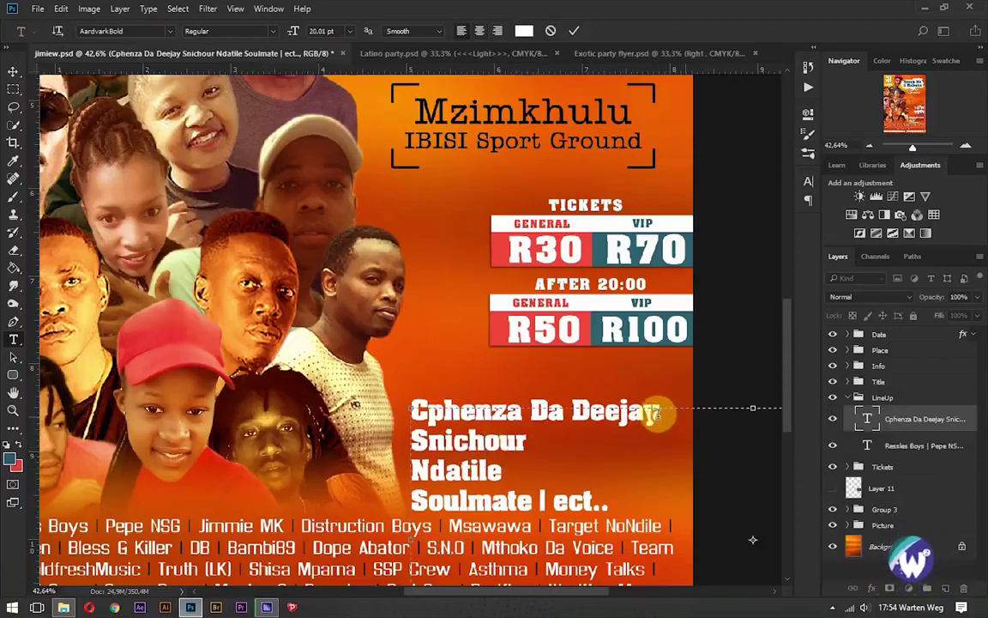
left_click_drag(658, 415, 352, 367)
left_click_drag(296, 31, 291, 31)
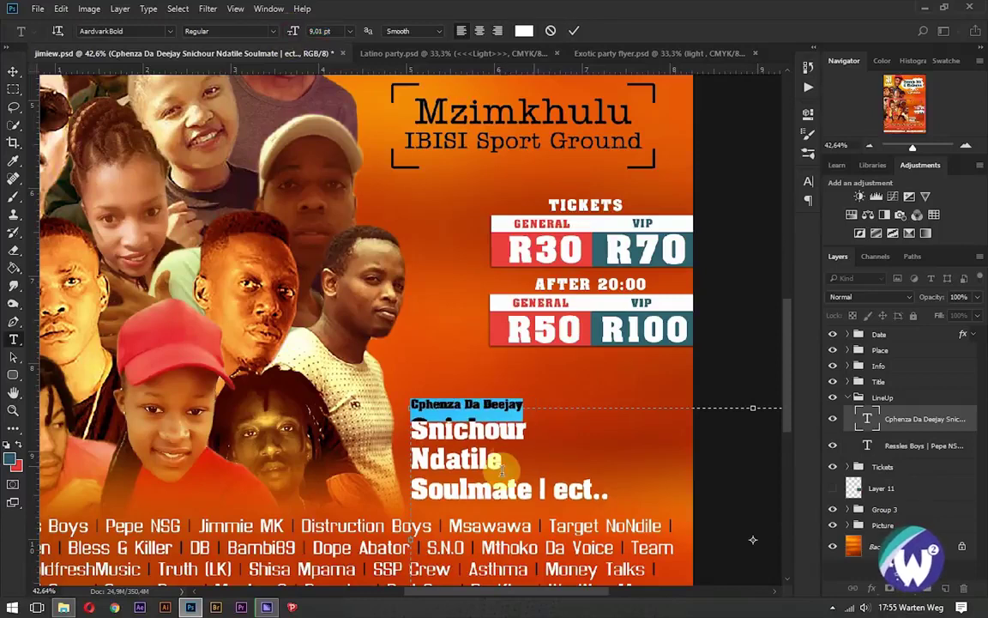
left_click_drag(501, 460, 418, 461)
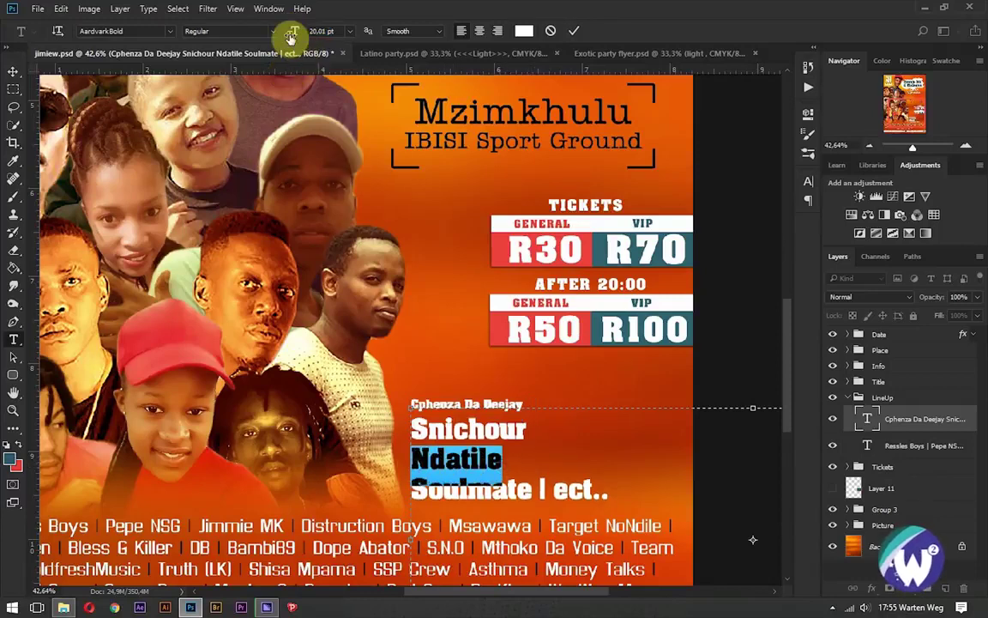
left_click_drag(291, 34, 293, 35)
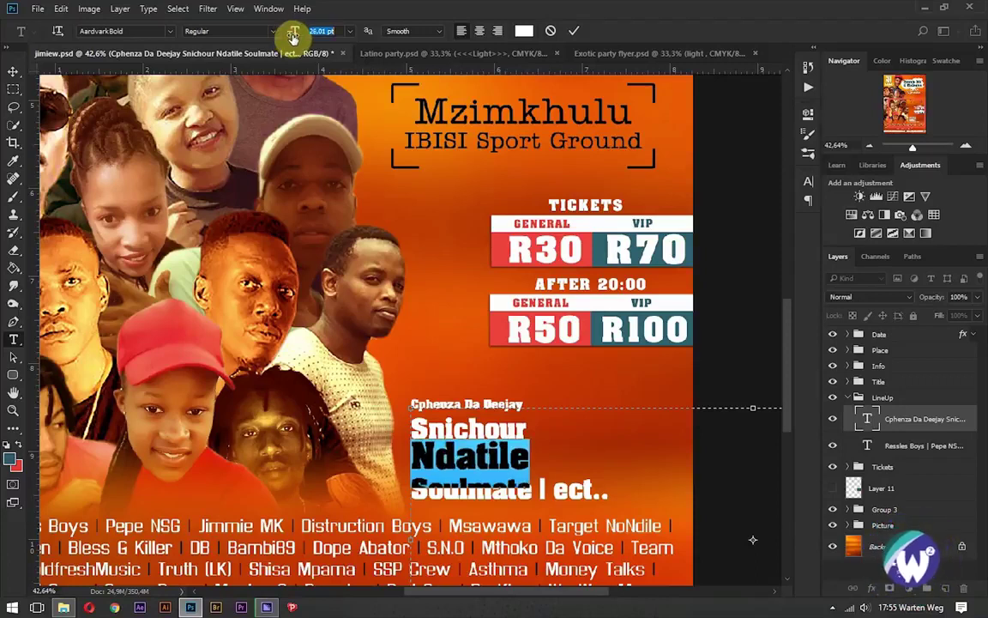
left_click(574, 31)
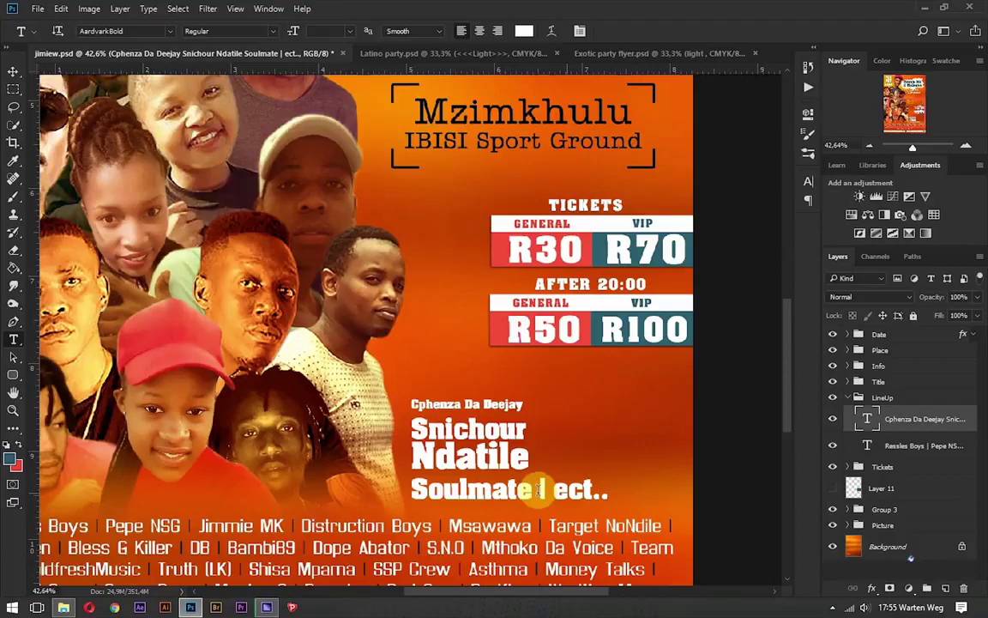
Shrink the trailing 'ect..', commit the text, and move the lineup block right
left_click_drag(532, 489, 609, 490)
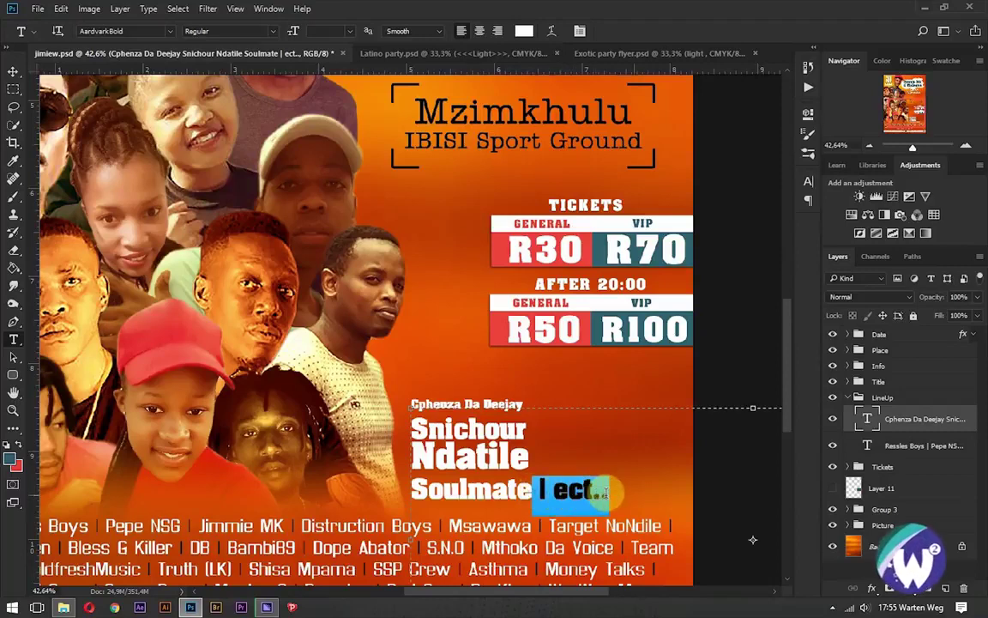
left_click_drag(296, 31, 287, 36)
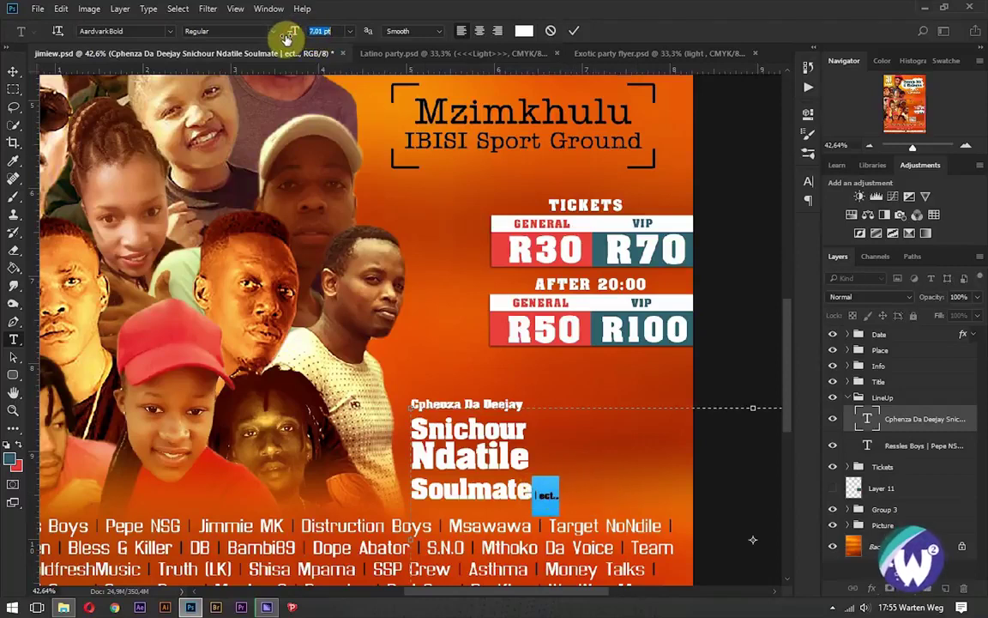
left_click(550, 497)
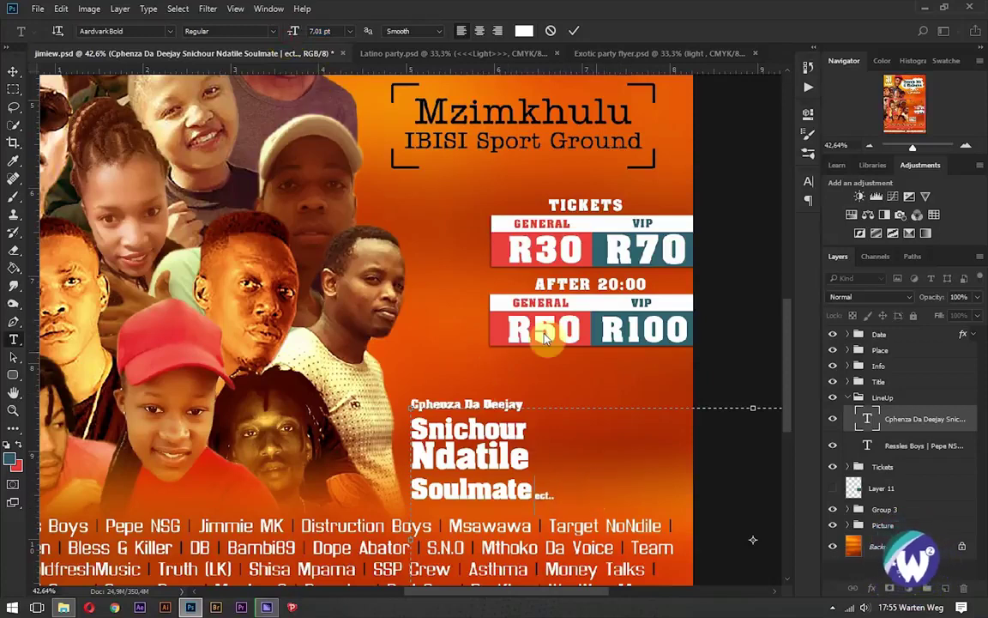
left_click(572, 31)
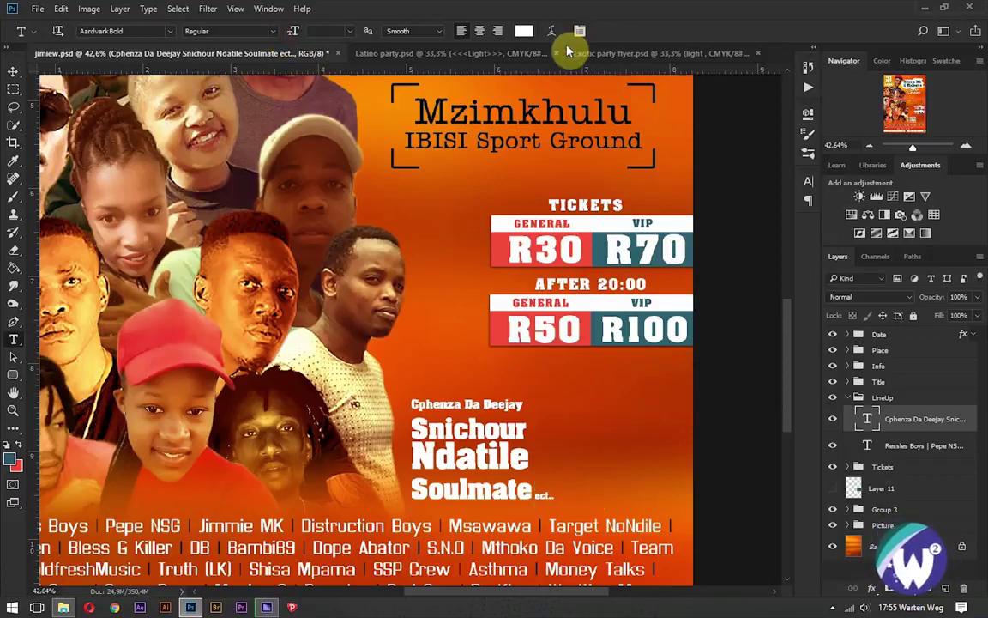
left_click(13, 71)
mouse_move(490, 456)
left_mouse_down()
mouse_move(605, 459)
mouse_move(602, 438)
left_mouse_up()
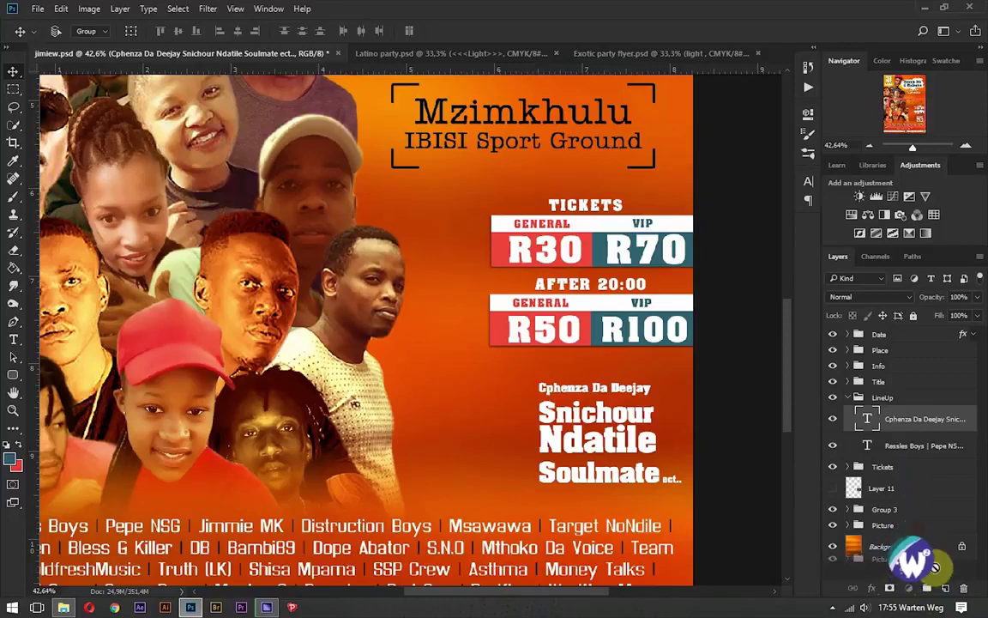
Duplicate the Picture group as a smart object and apply a 2-pixel Gaussian Blur
left_click_drag(935, 567, 946, 588)
right_click(897, 541)
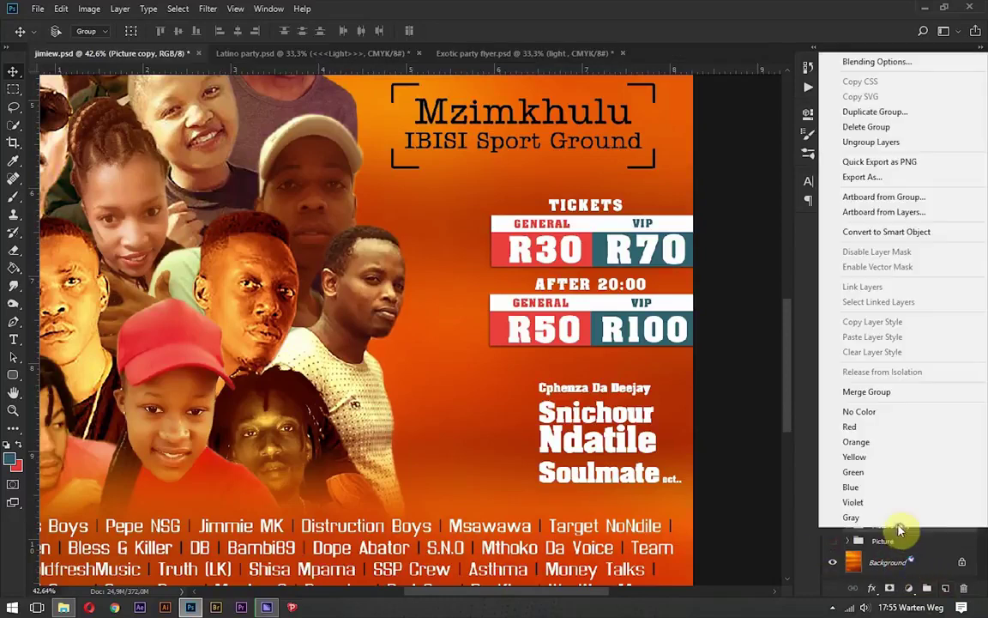
left_click(882, 229)
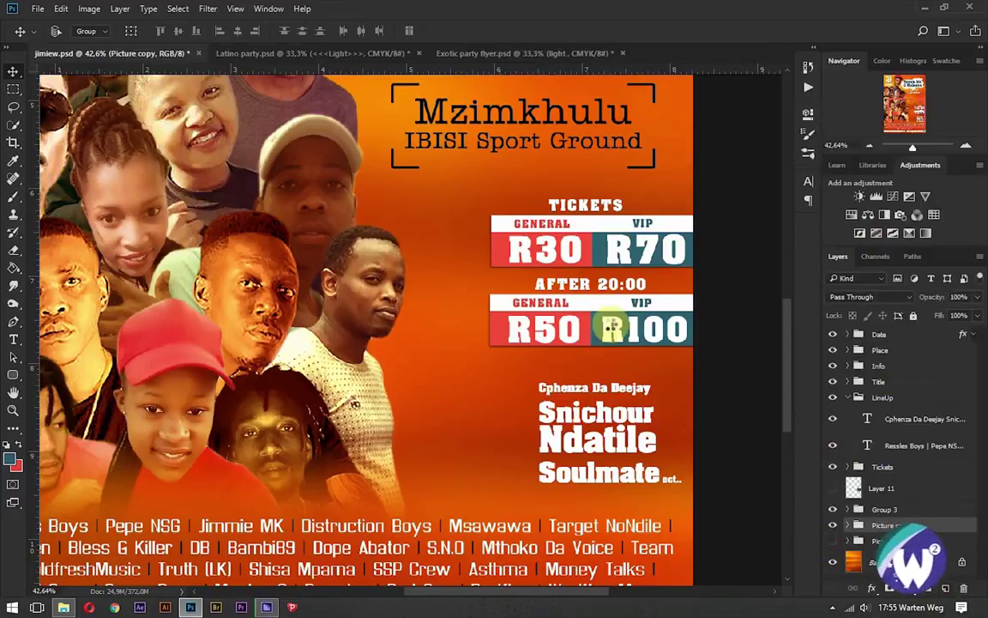
left_click(208, 9)
mouse_move(216, 159)
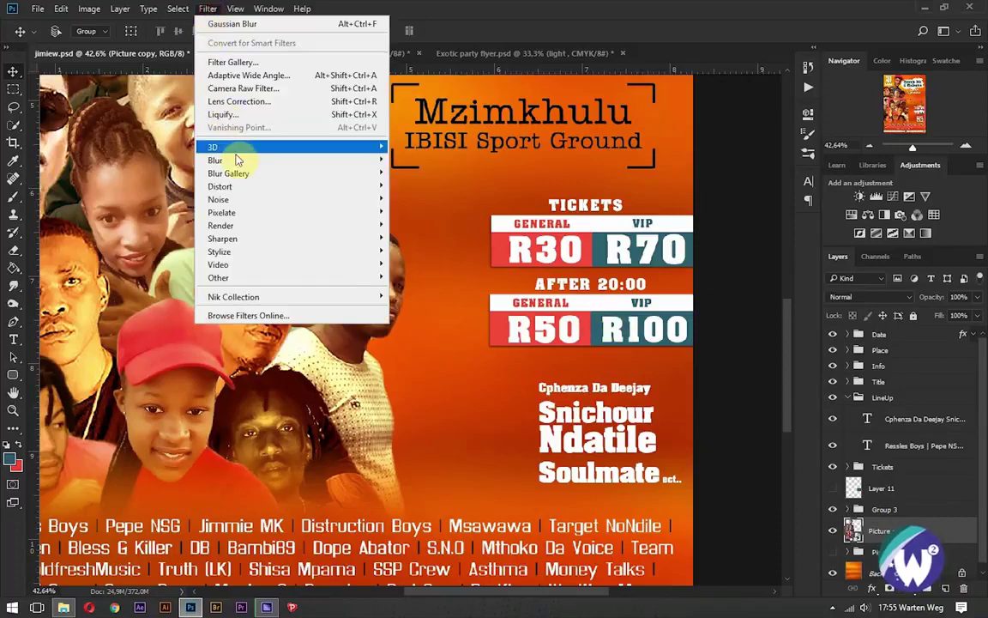
left_click(386, 191)
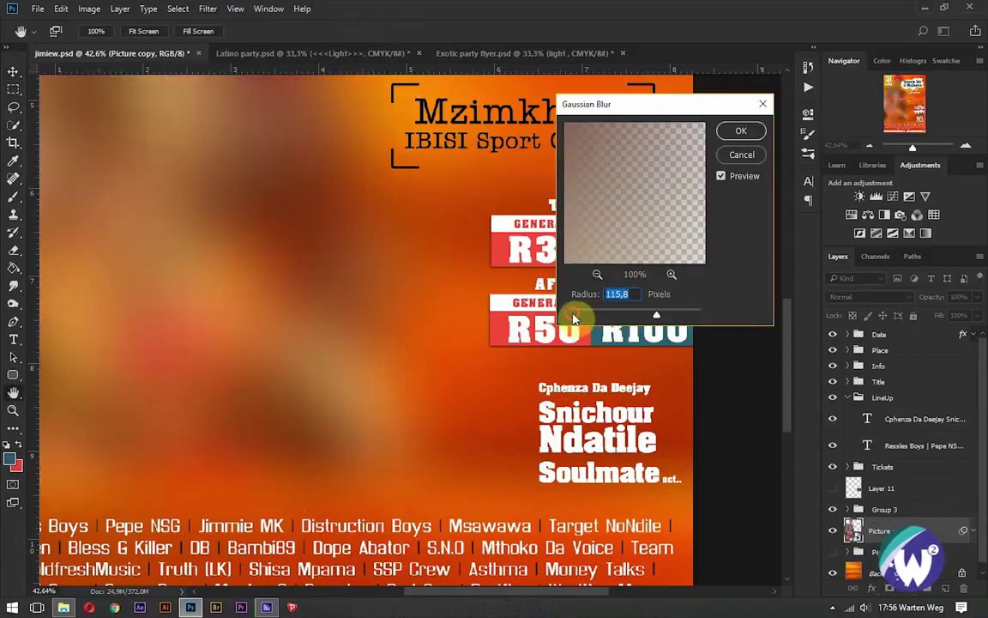
left_click(574, 315)
left_click_drag(578, 316, 582, 316)
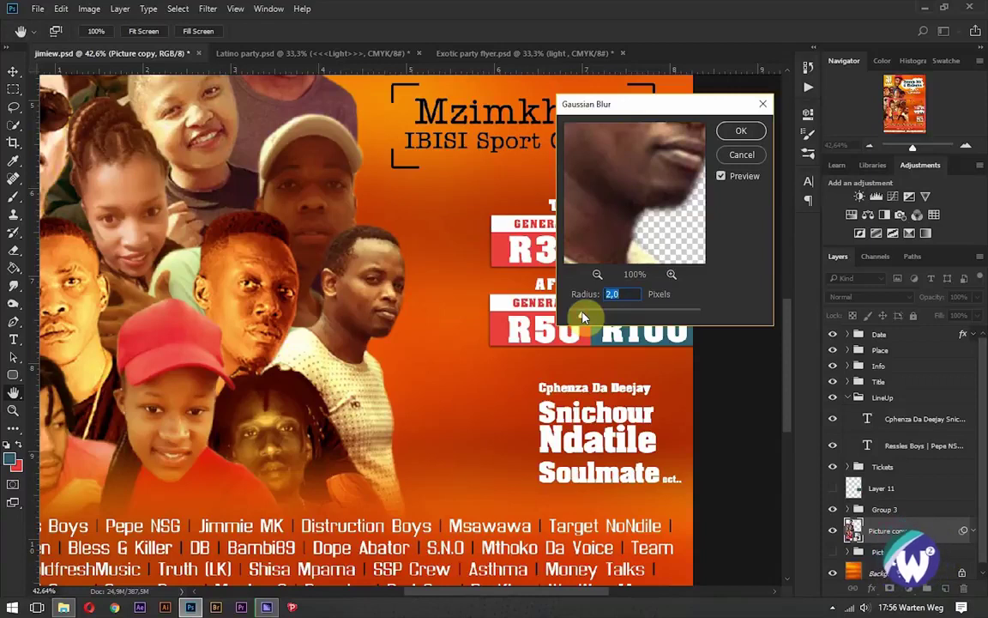
left_click(721, 178)
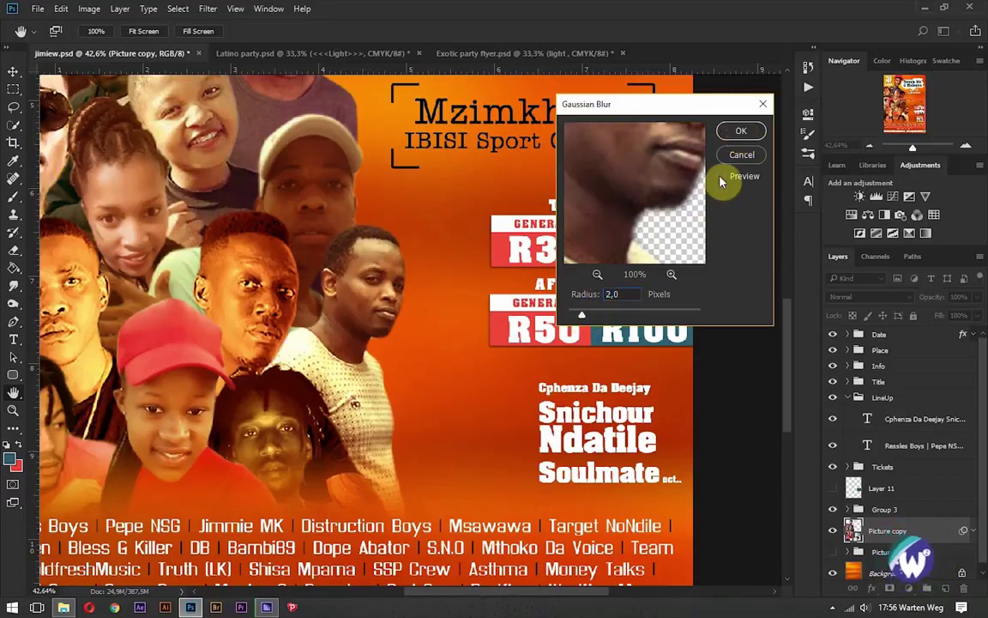
left_click(740, 132)
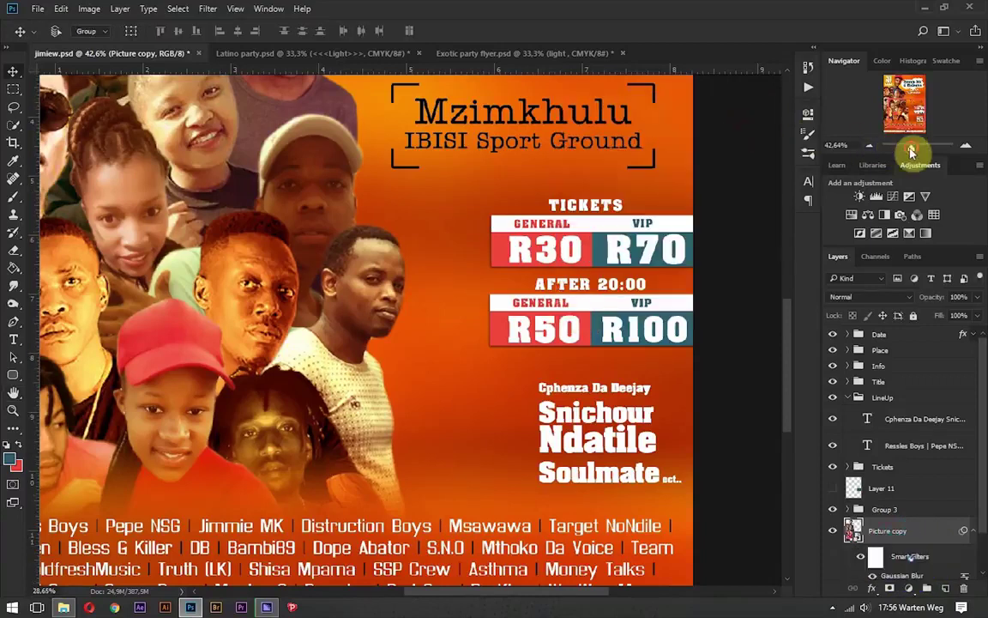
Move the Title group slightly lower and to the right
left_click_drag(912, 151, 910, 156)
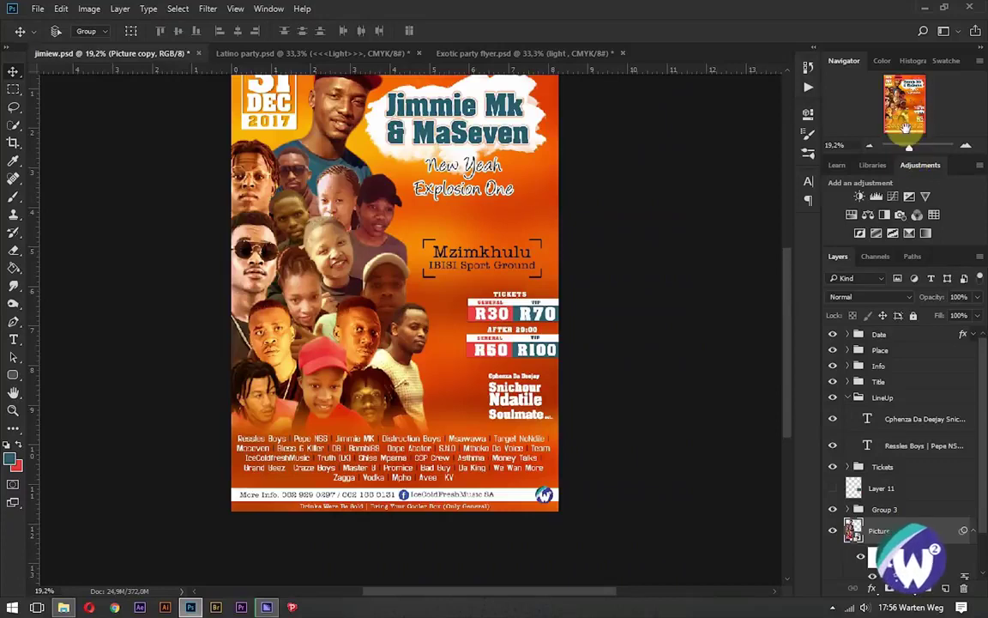
left_click_drag(910, 108, 907, 102)
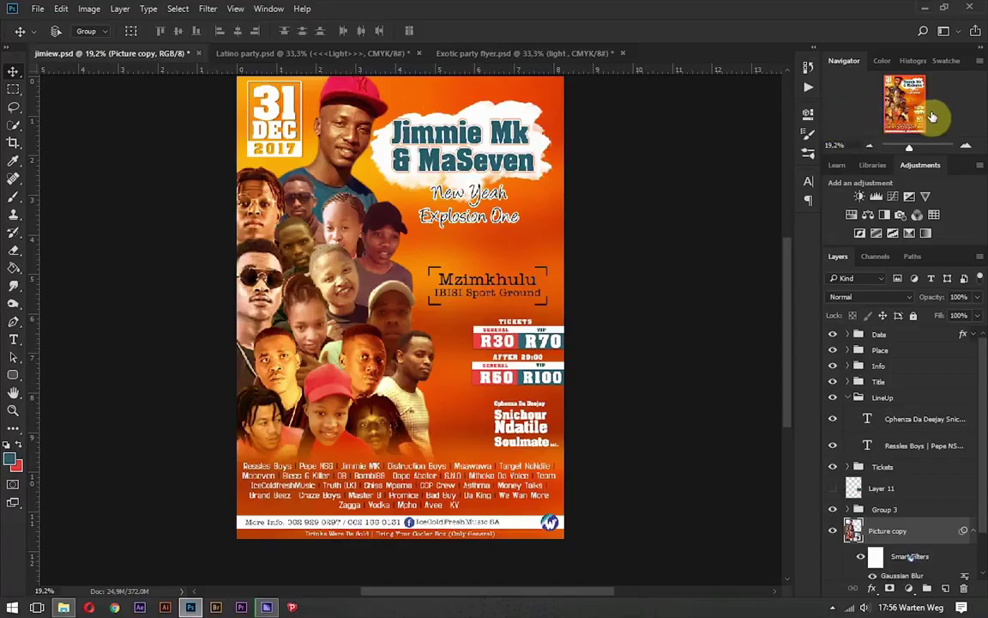
left_click(892, 381)
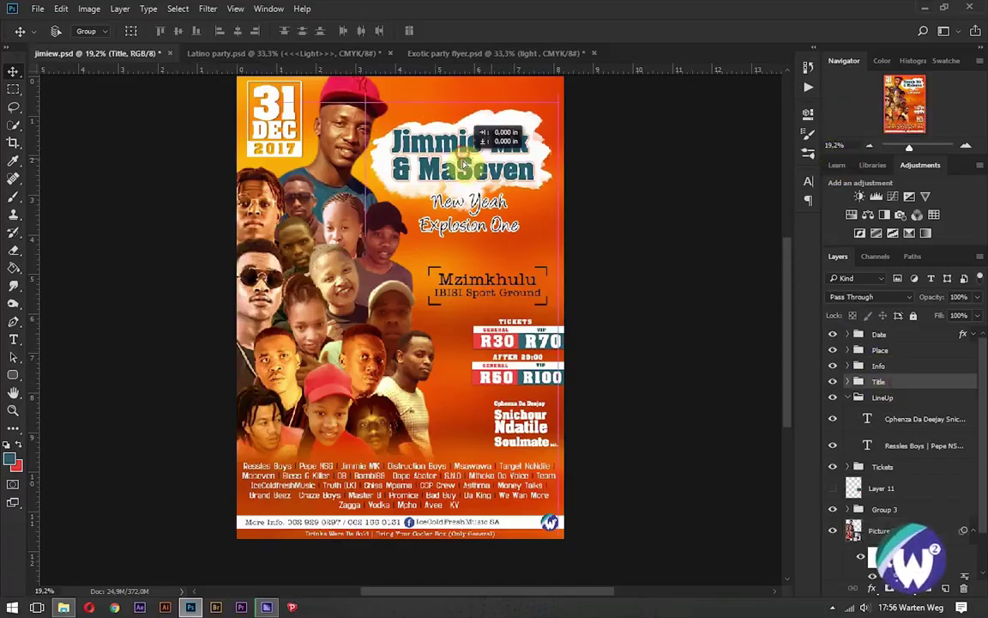
mouse_move(466, 157)
left_mouse_down()
mouse_move(470, 175)
mouse_move(507, 168)
left_mouse_up()
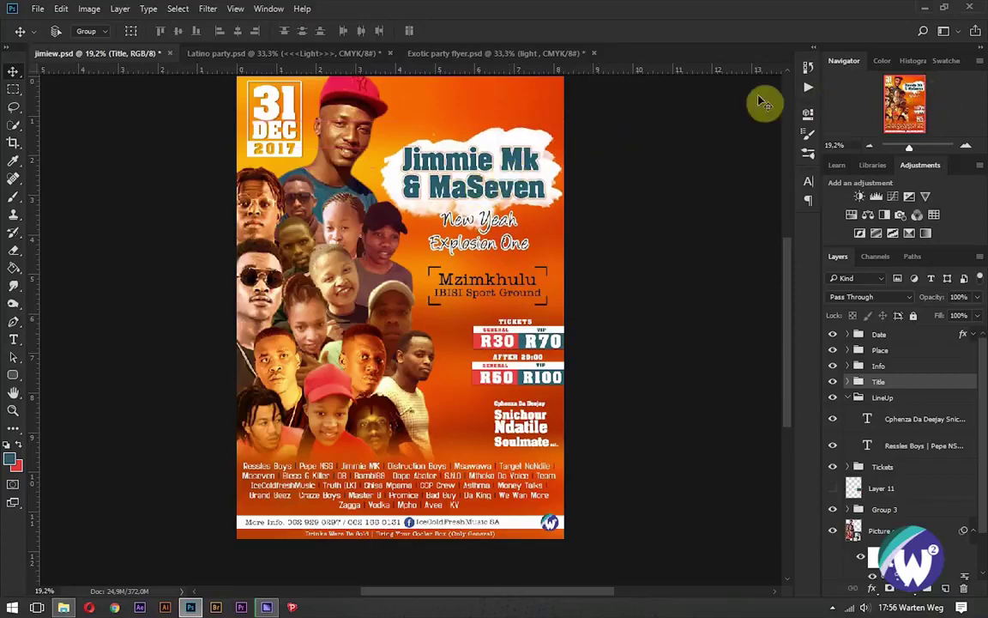
Open Favorite-Vodka-Brands.jpg from the Art Work folder as its own document instead of placing it
left_click(62, 607)
scroll(533, 365, "down", 5)
scroll(532, 371, "down", 5)
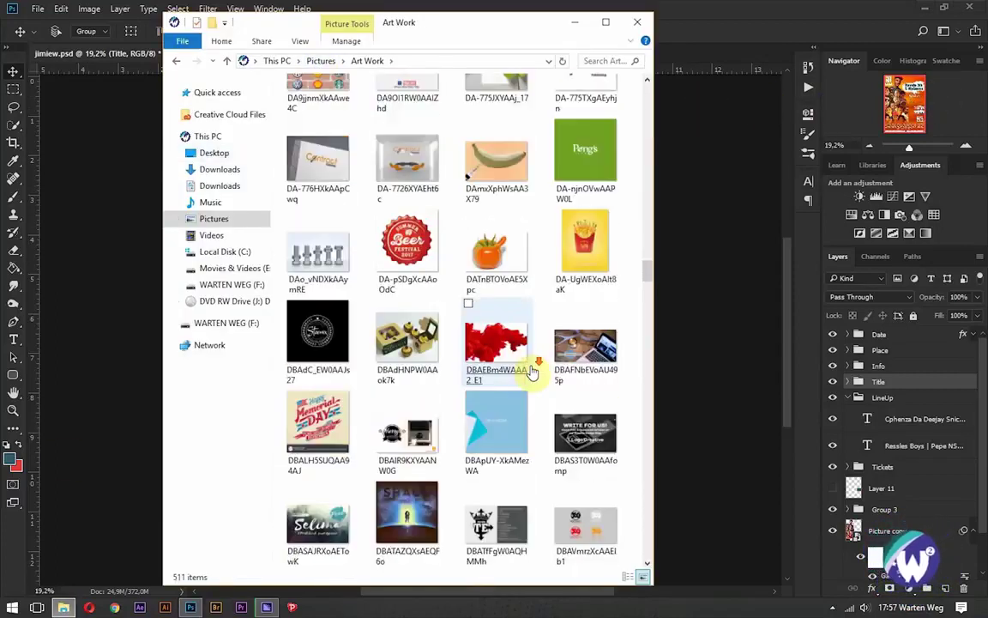
double_click(530, 370)
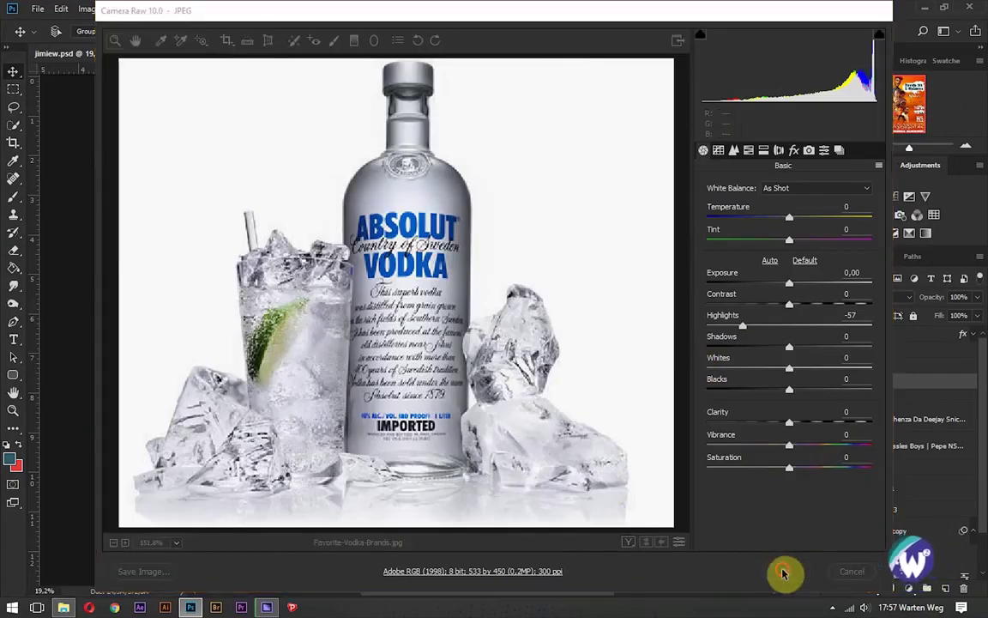
left_click(784, 571)
left_click_drag(663, 417, 399, 508)
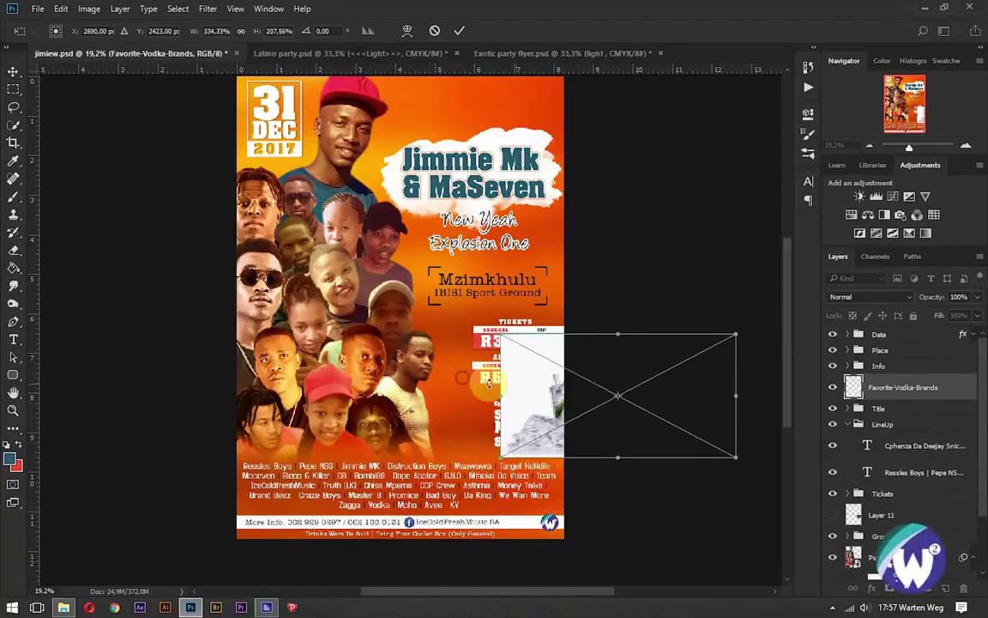
key("Escape")
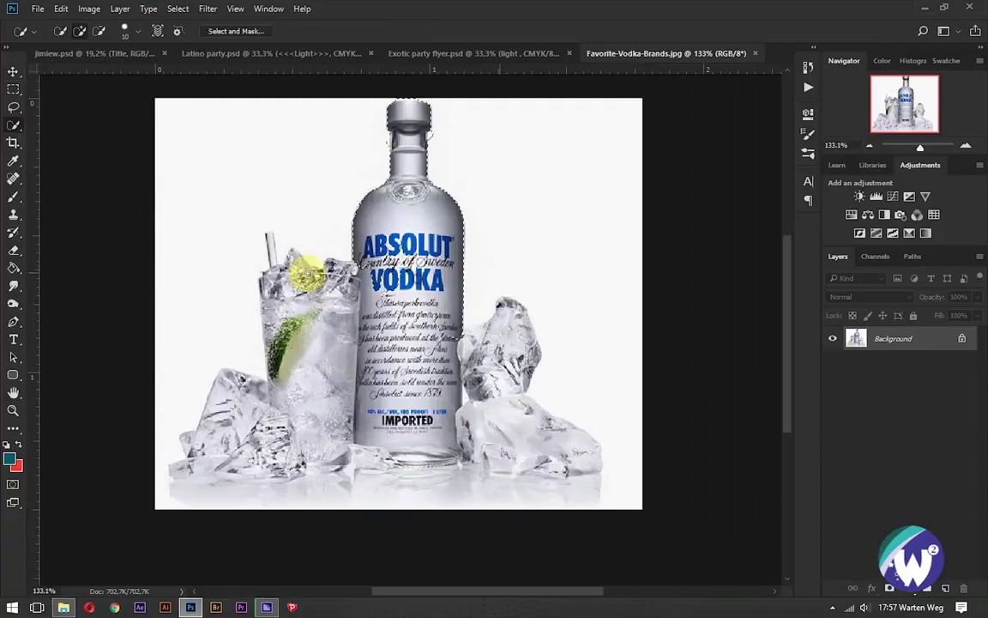
left_click(522, 429)
Copy the selected bottle, glass and ice to a layer and drag it into the flyer, enlarged
key("l")
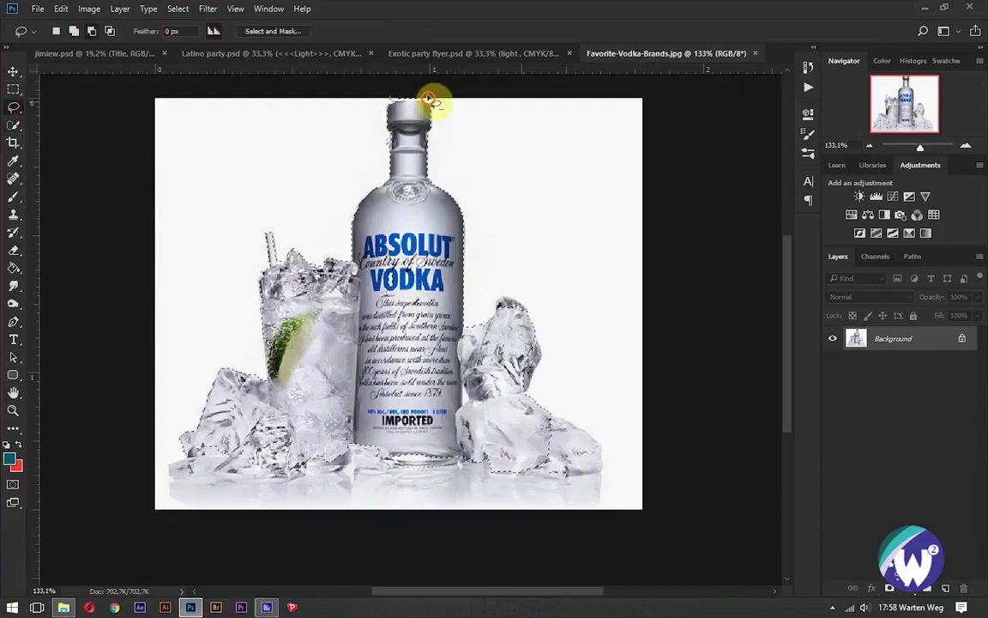
key("ctrl+j")
left_click(13, 71)
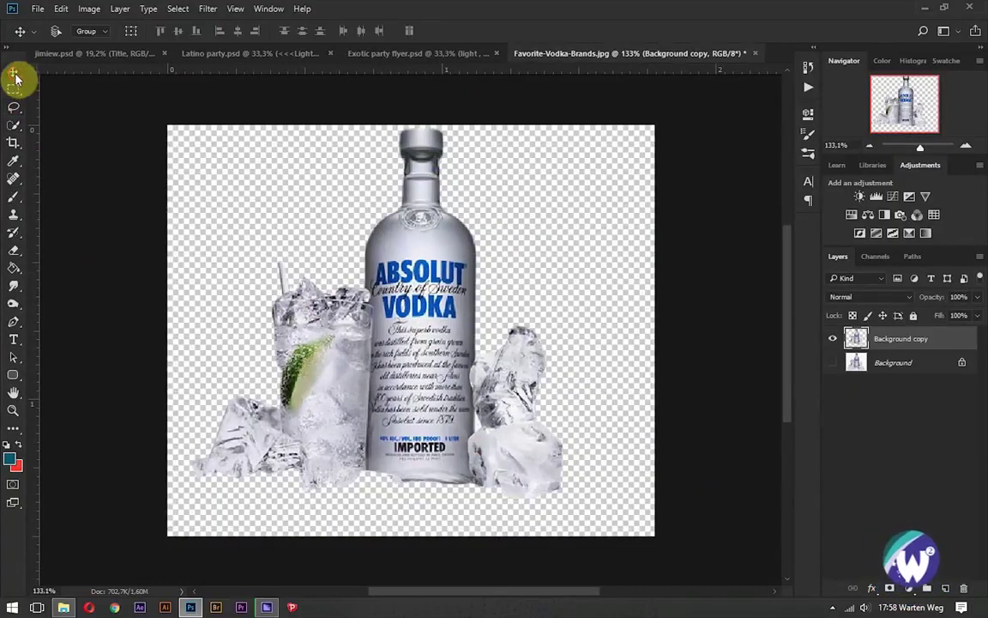
mouse_move(359, 249)
left_mouse_down()
mouse_move(336, 232)
mouse_move(447, 144)
mouse_move(472, 93)
left_mouse_up()
key("ctrl+t")
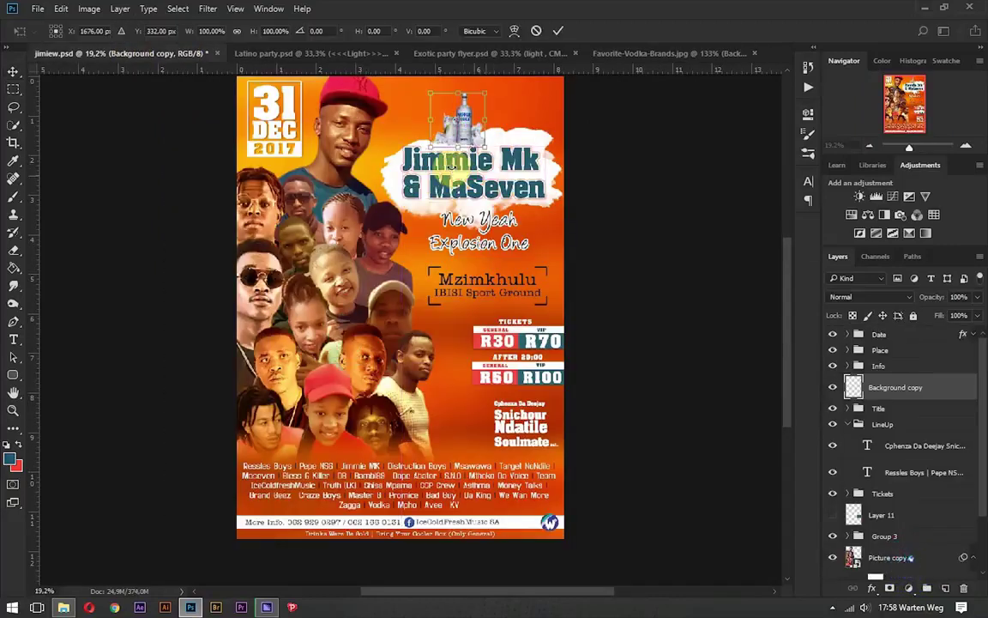
left_click_drag(486, 146, 512, 167)
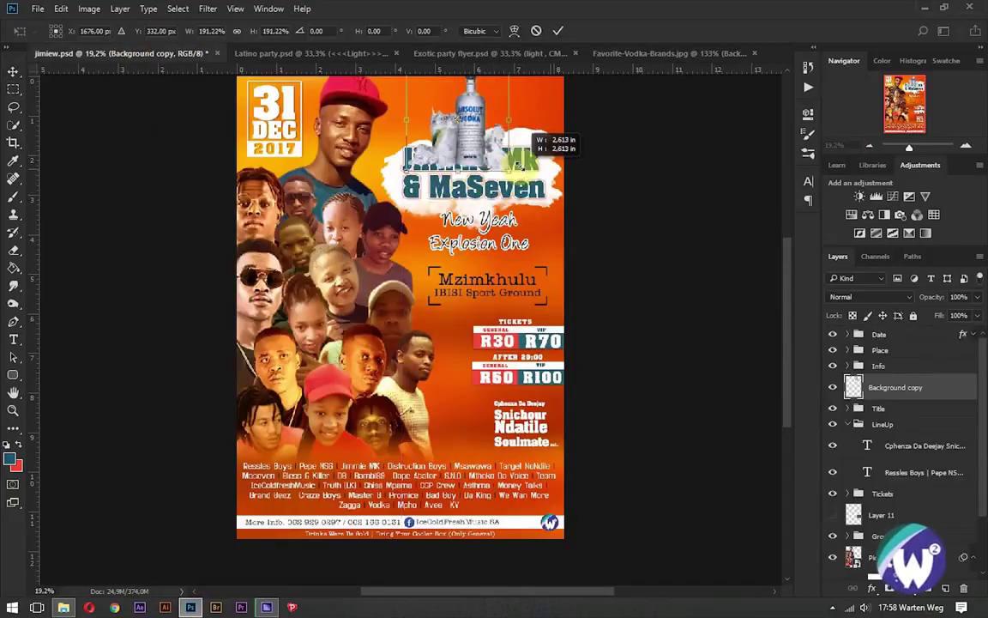
left_click(558, 36)
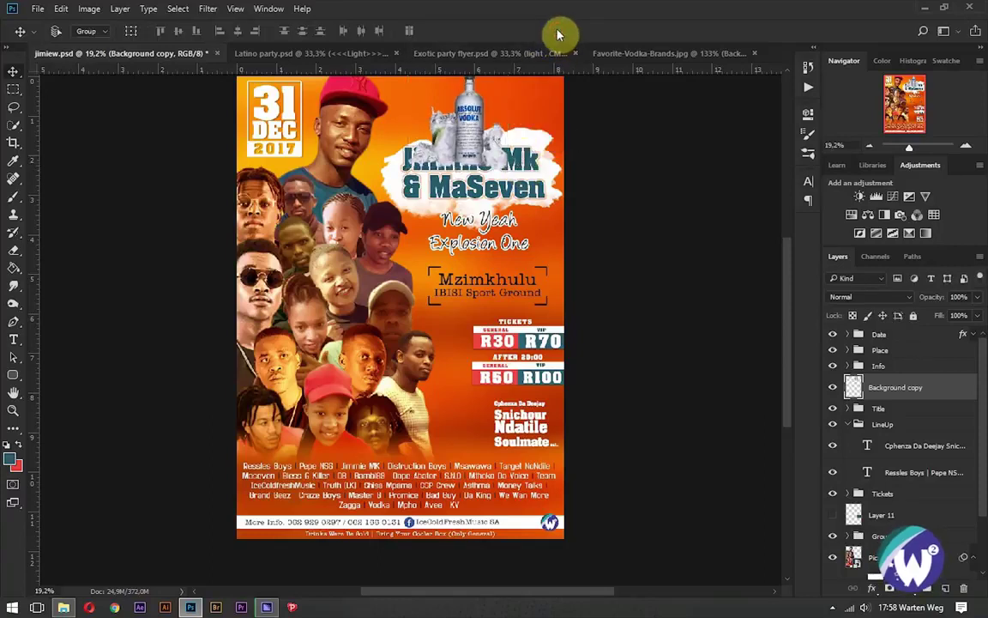
Place the bottle layer below the Title group and position it at the flyer's lower left
left_click_drag(904, 391, 904, 420)
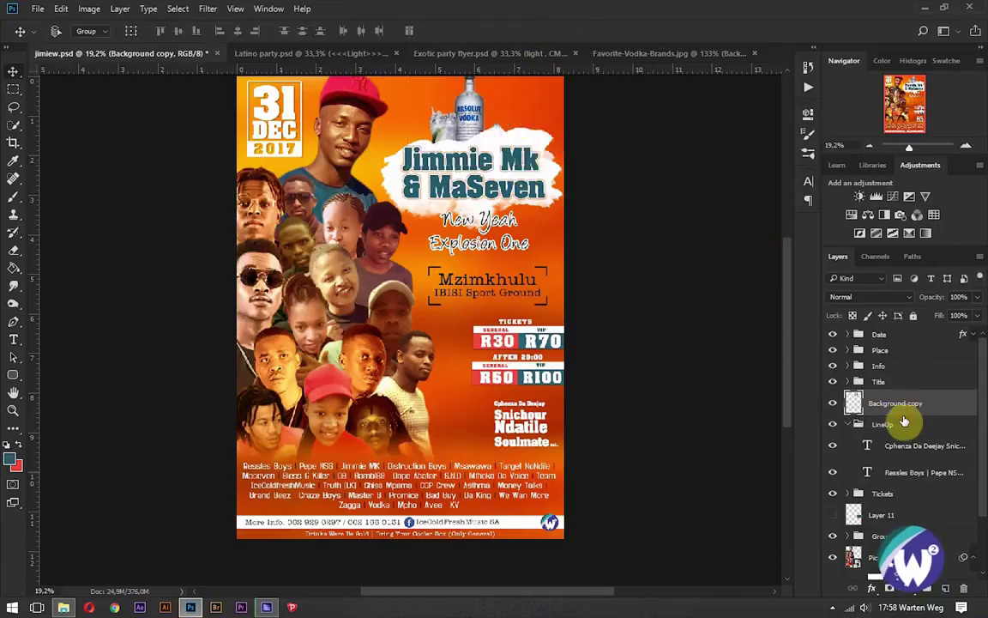
mouse_move(454, 130)
left_mouse_down()
mouse_move(507, 111)
mouse_move(438, 114)
mouse_move(517, 493)
left_mouse_up()
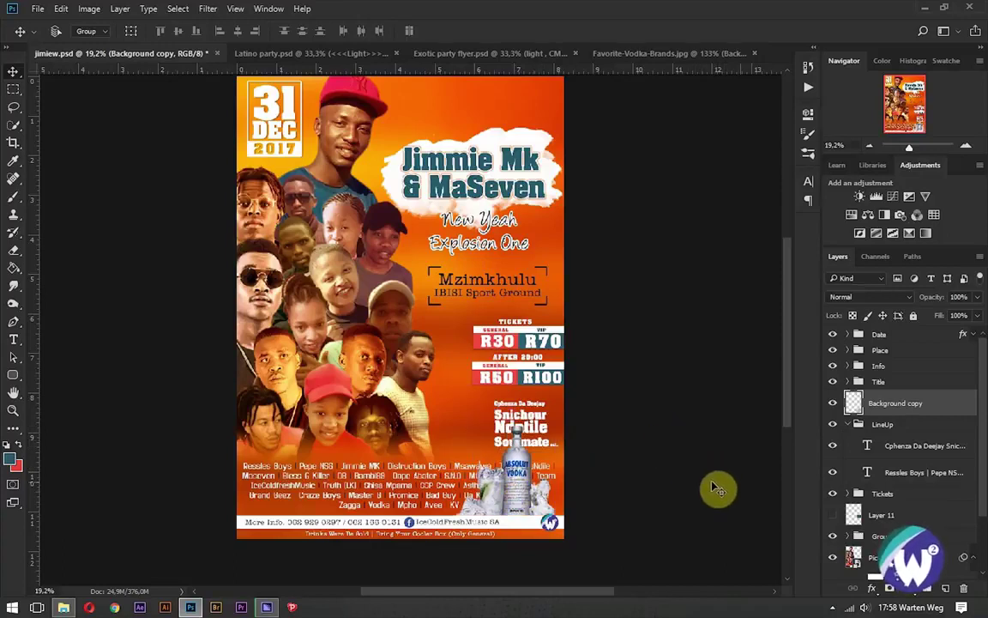
left_click_drag(535, 509, 314, 503)
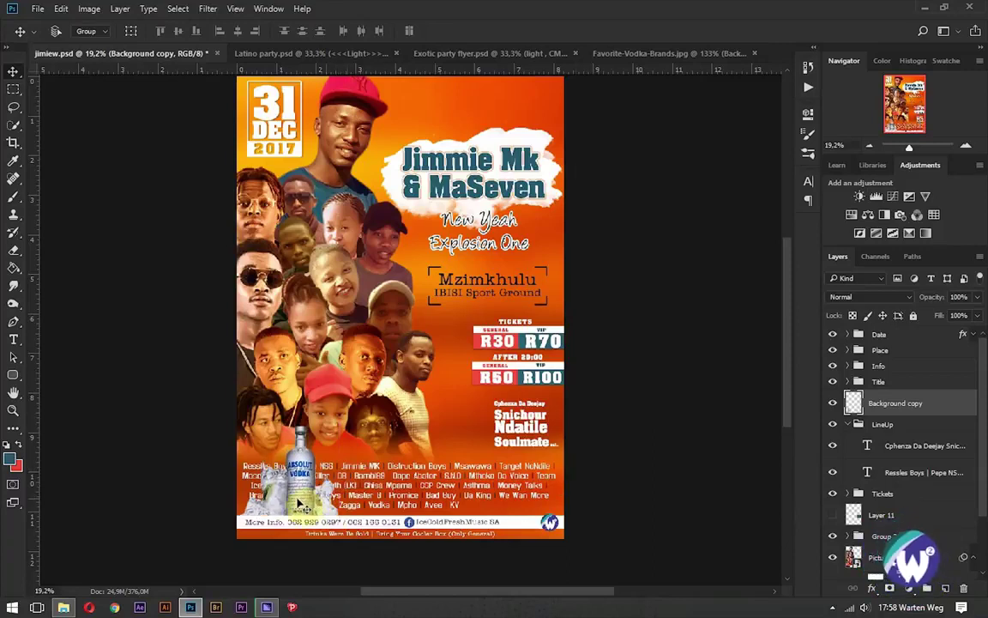
left_click_drag(299, 503, 288, 502)
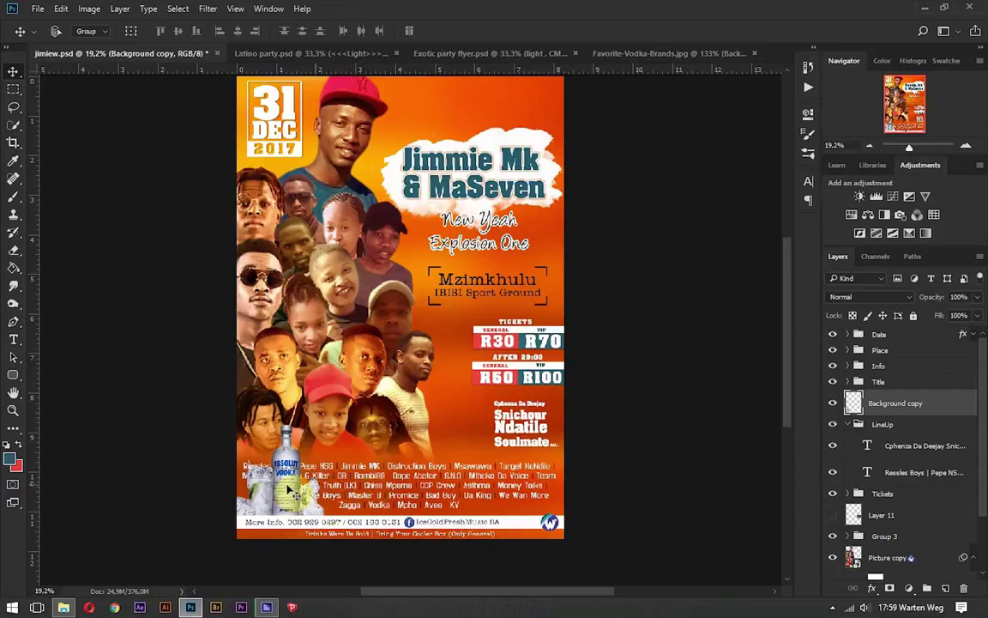
left_click_drag(290, 491, 369, 483)
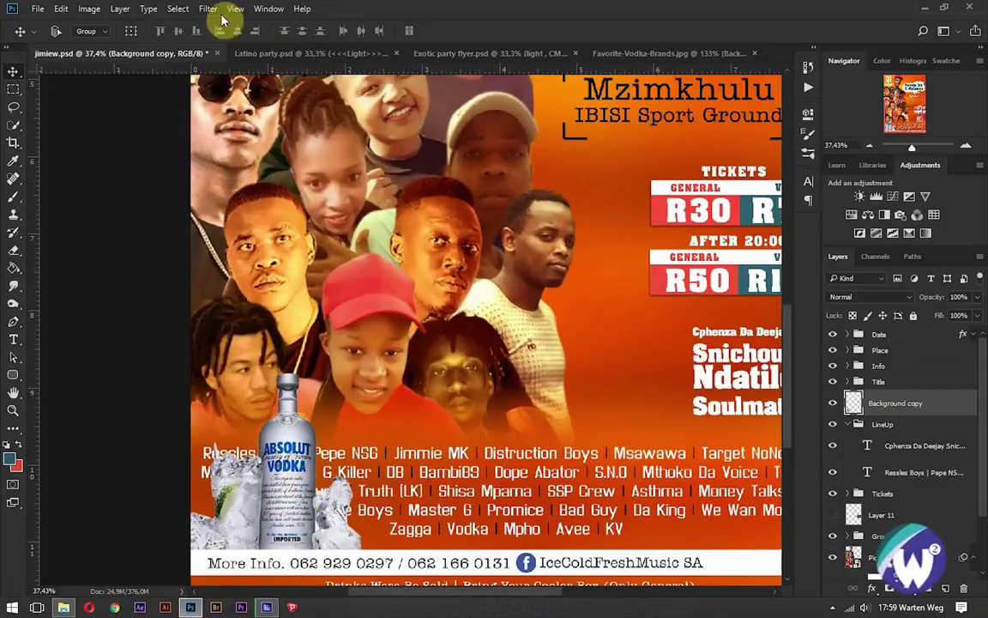
Duplicate the lineup text layer, nudge the copy right, and hide the original
left_click(207, 9)
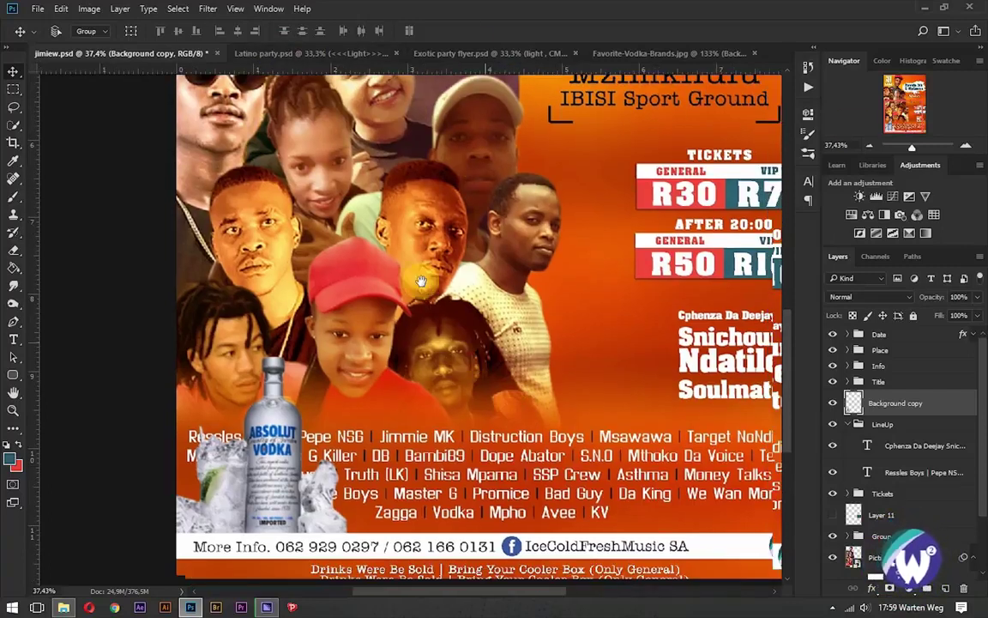
left_click_drag(569, 393, 394, 203)
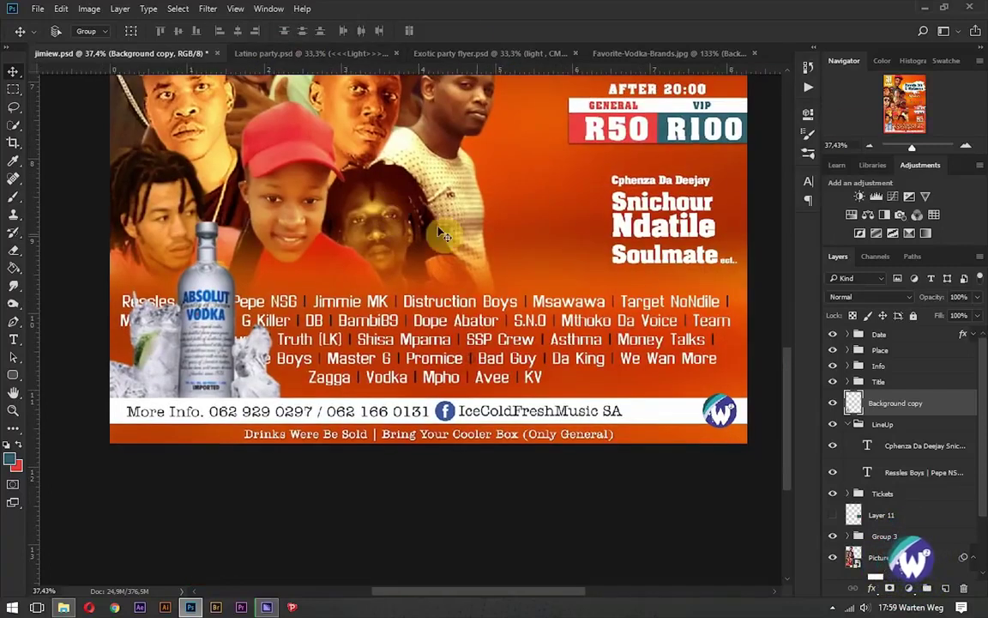
left_click_drag(391, 257, 421, 320)
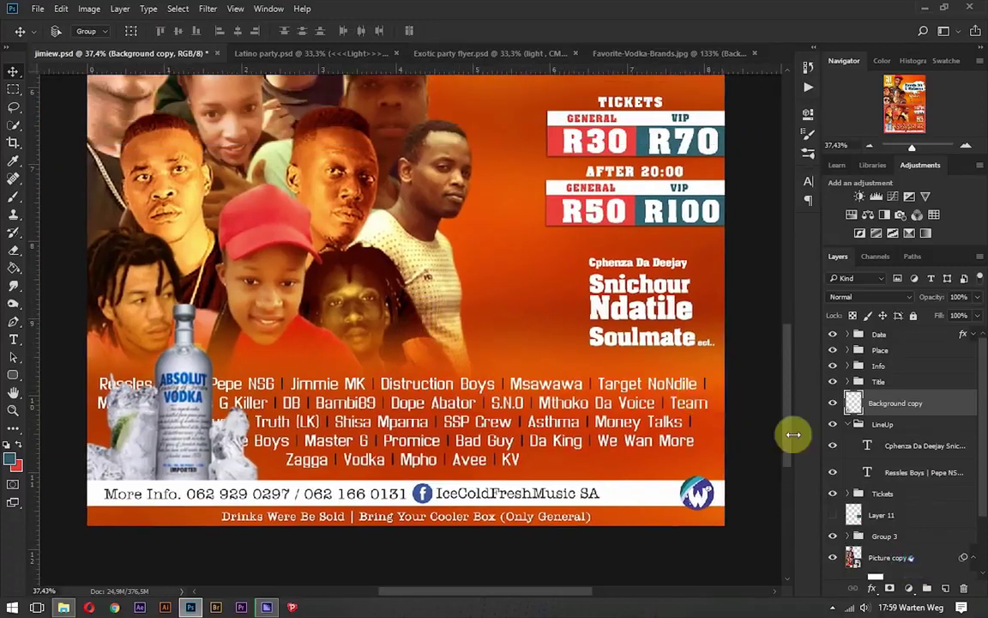
left_click(919, 475)
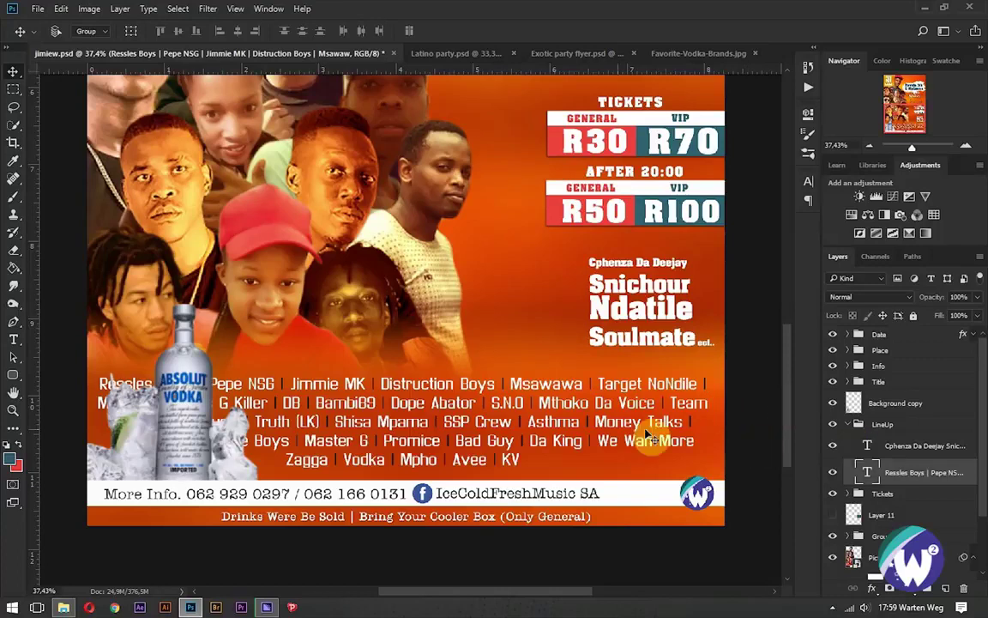
key("ctrl+j")
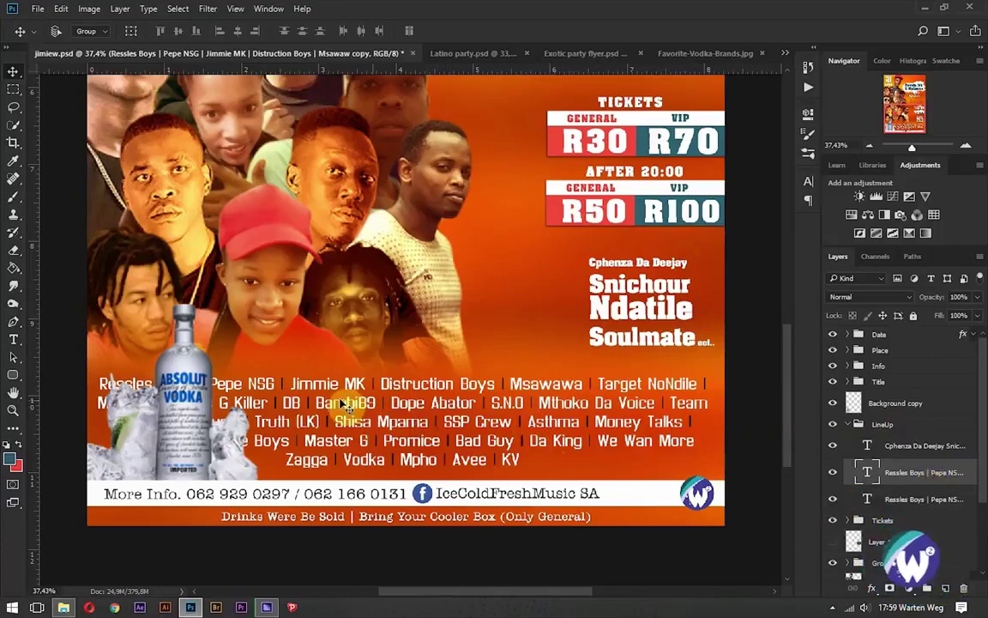
key("shift+Right")
key("shift+Right")
key("shift+Right")
key("shift+Up")
left_click(832, 500)
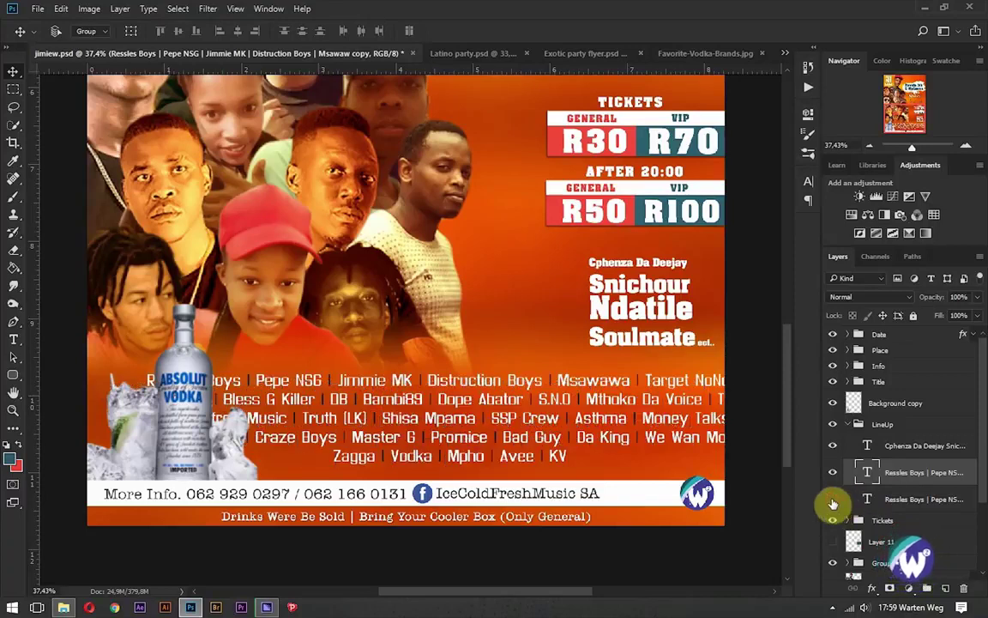
left_click(13, 340)
Narrow the lineup text box so the names rewrap clear of the bottle
left_click_drag(141, 470, 210, 453)
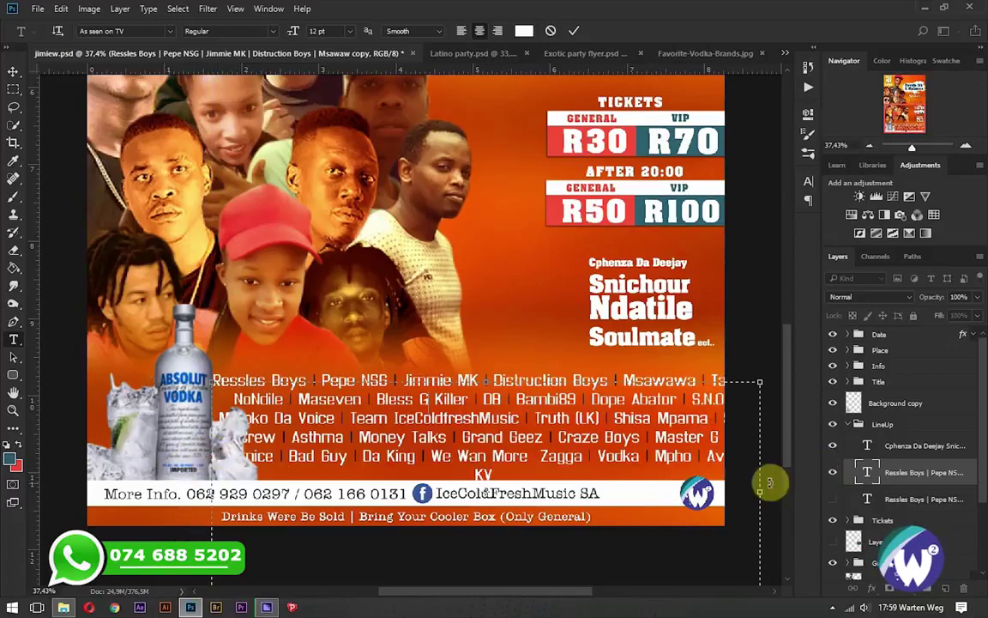
left_click_drag(759, 490, 726, 490)
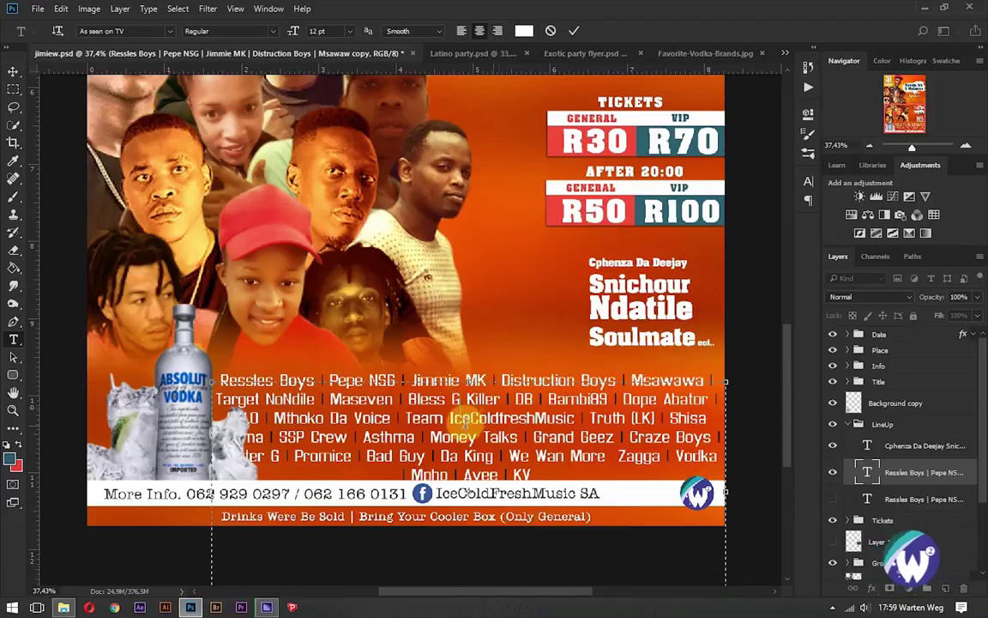
left_click_drag(463, 418, 467, 400)
left_click_drag(502, 361, 502, 340)
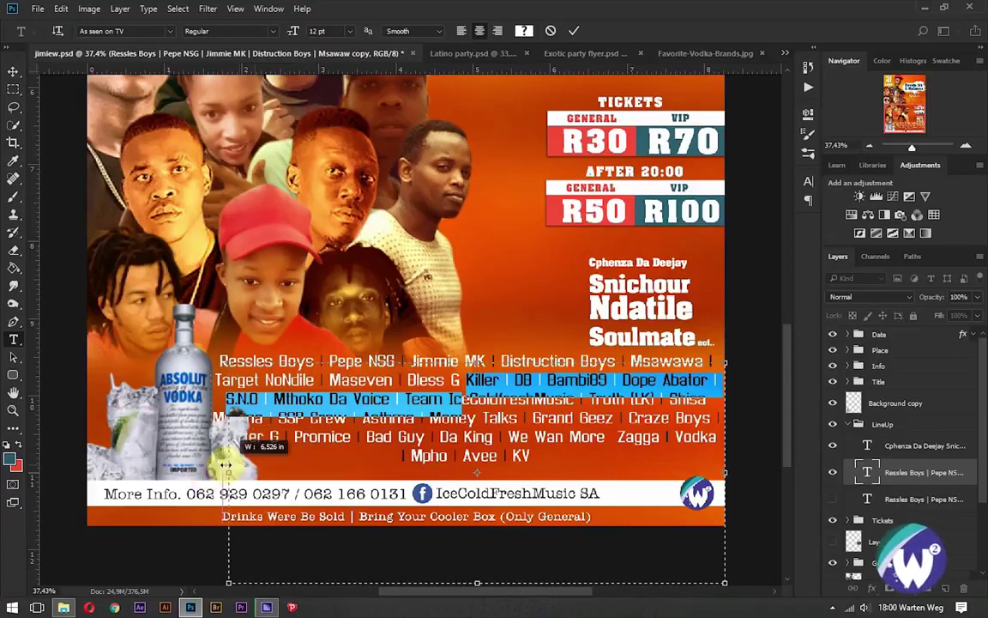
left_click_drag(210, 472, 241, 470)
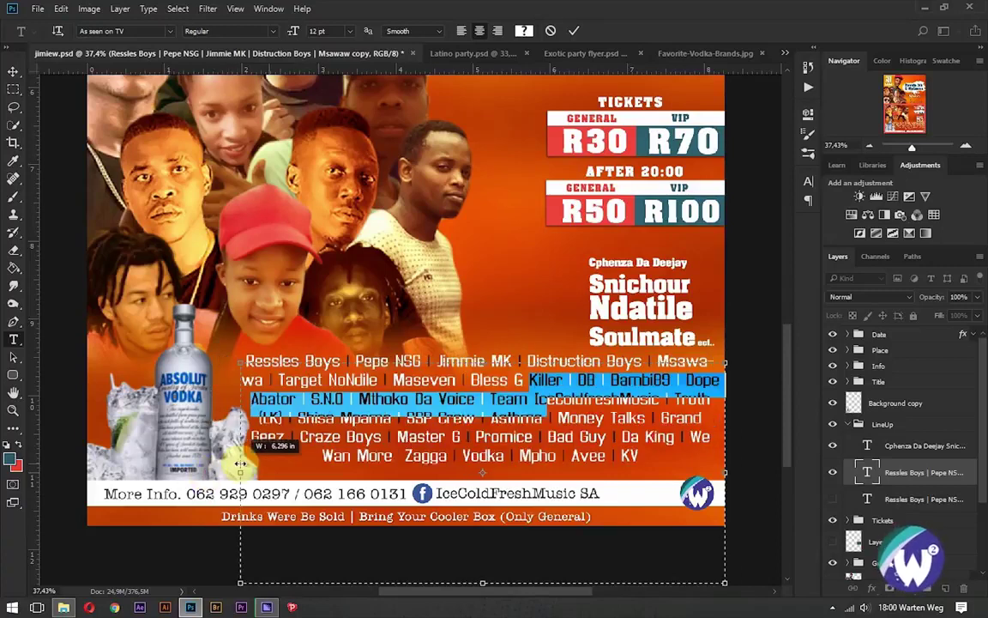
left_click(574, 32)
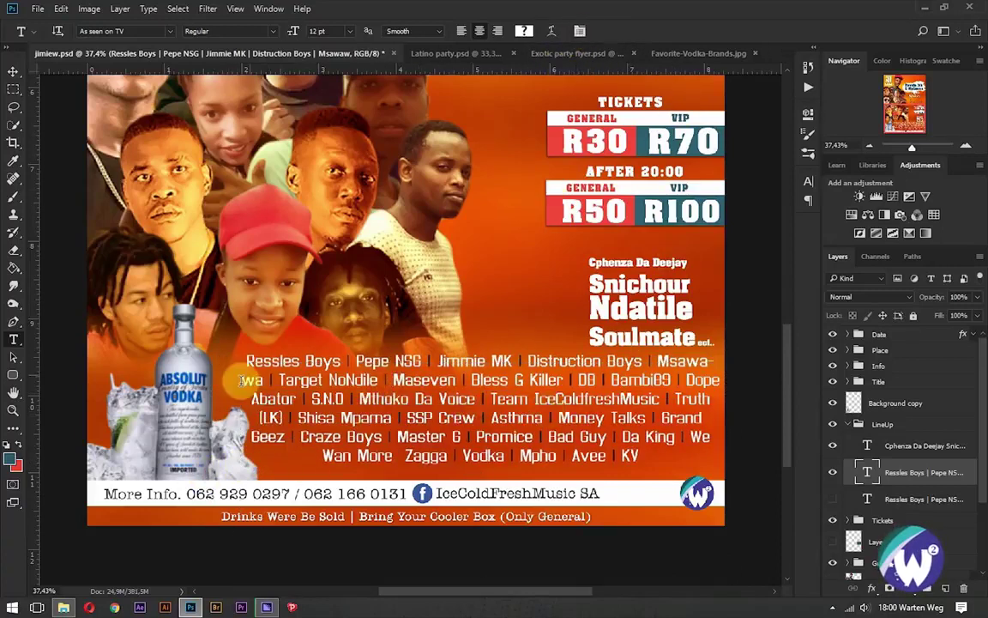
left_click(13, 72)
left_click_drag(572, 416, 572, 422)
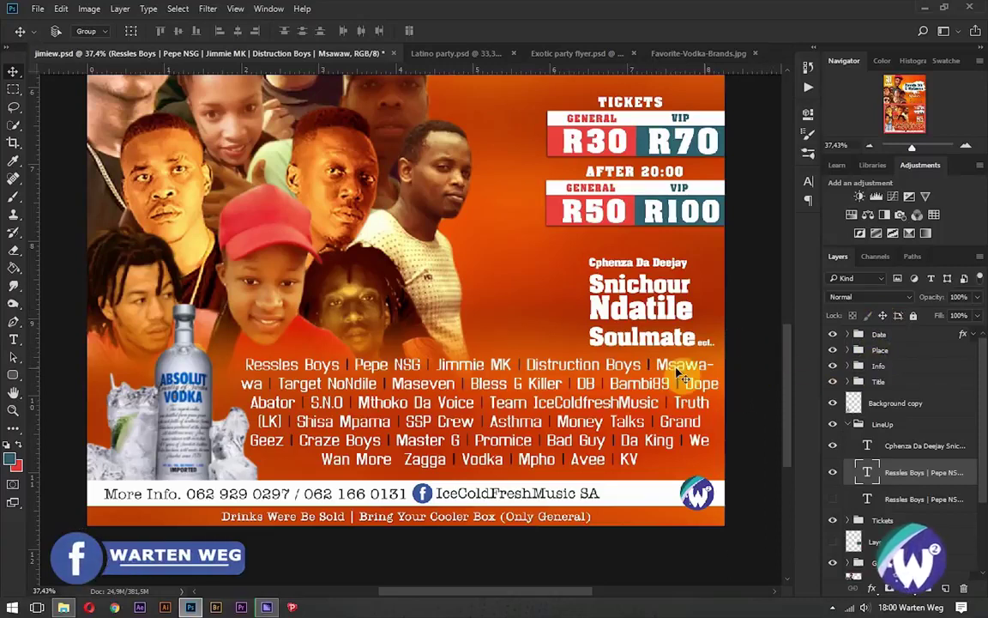
Insert a line break before Msawawa and commit the text
left_click(12, 339)
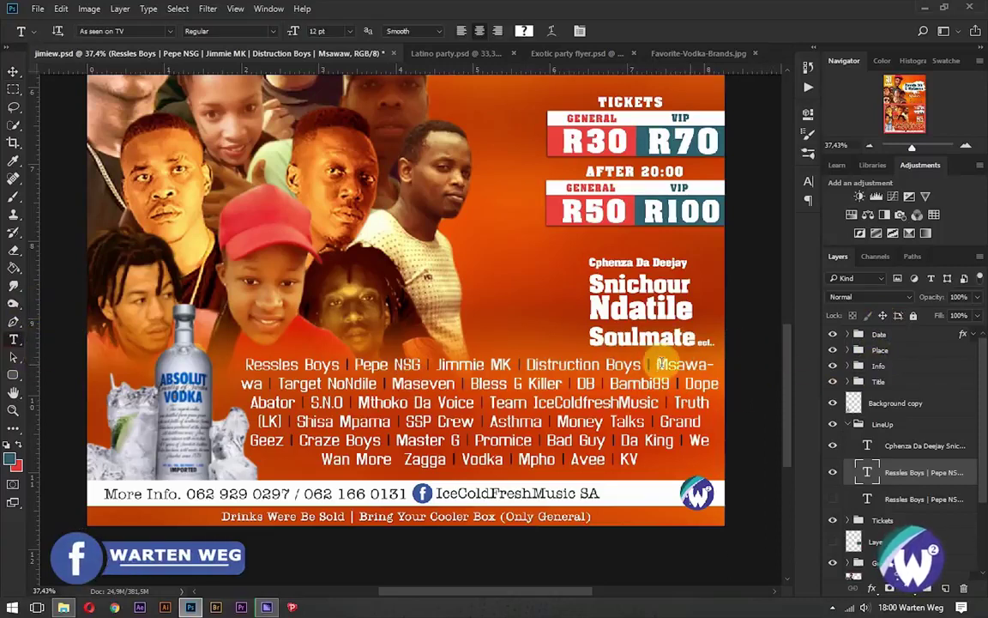
left_click(659, 364)
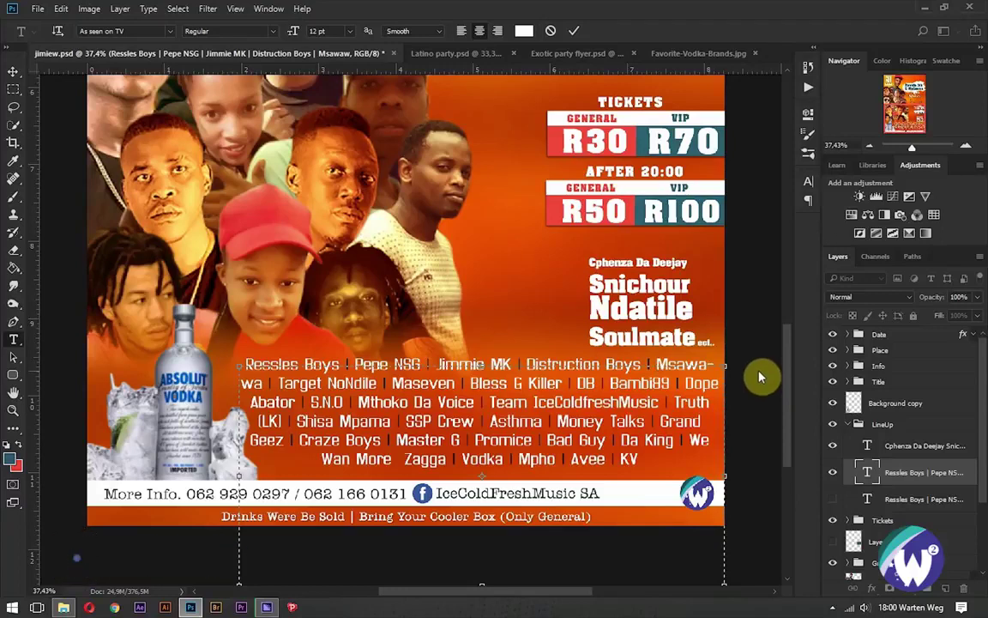
key("Return")
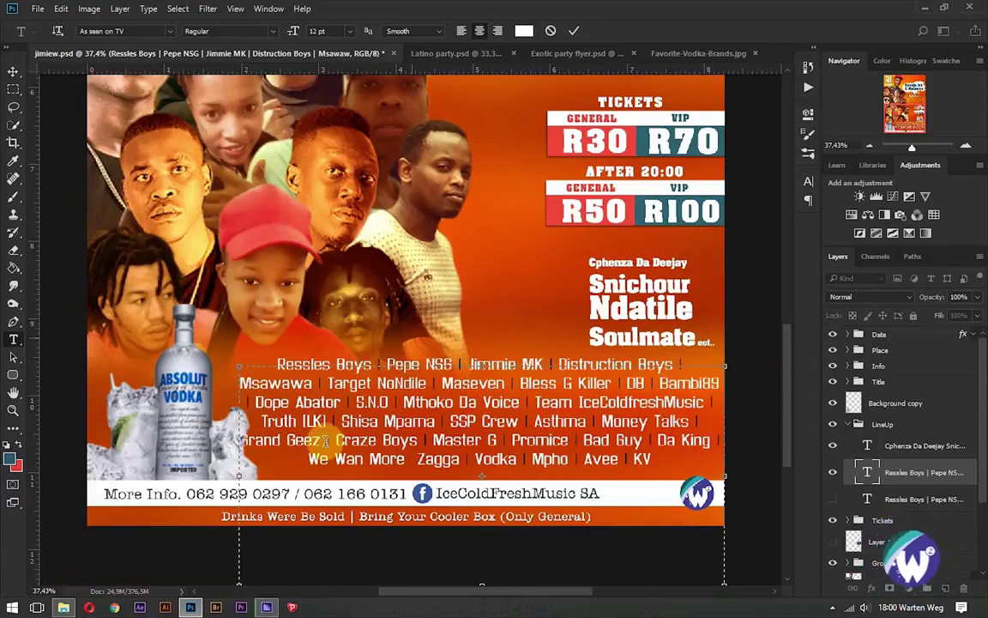
left_click(574, 32)
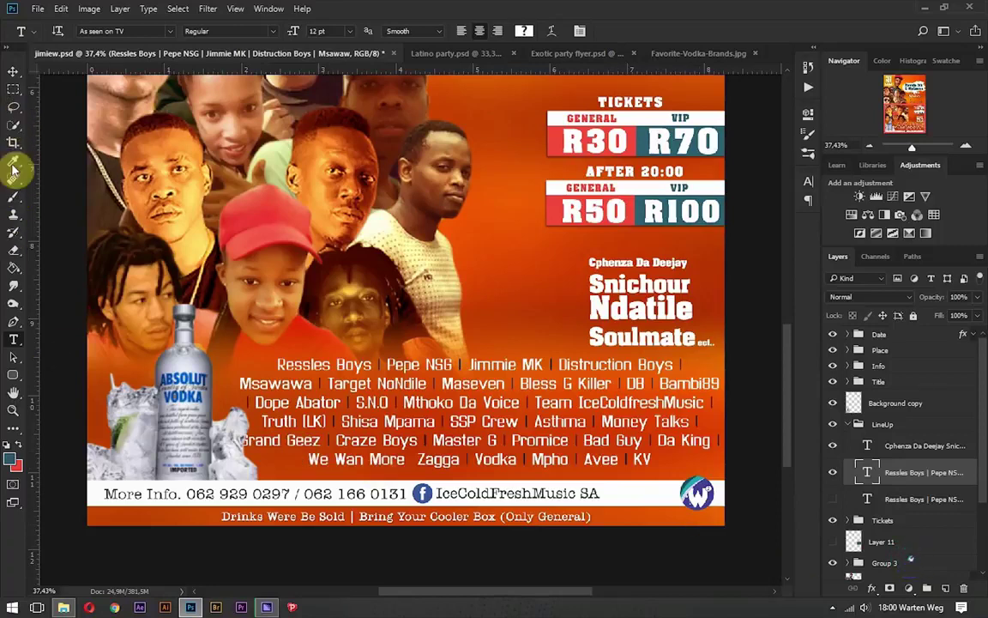
Nudge the lineup text layer down three steps
left_click(13, 107)
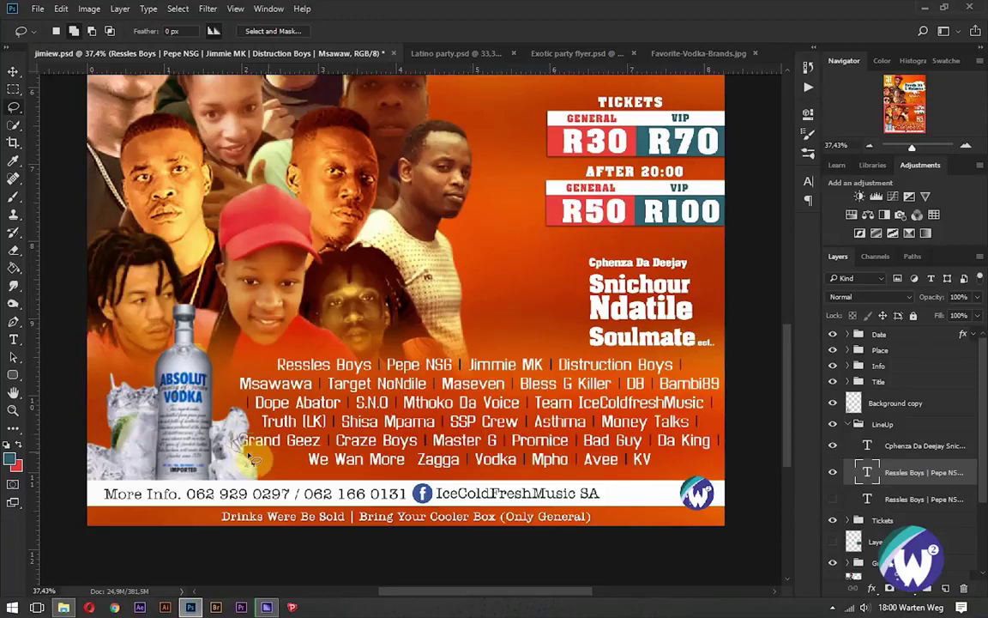
left_click(907, 403)
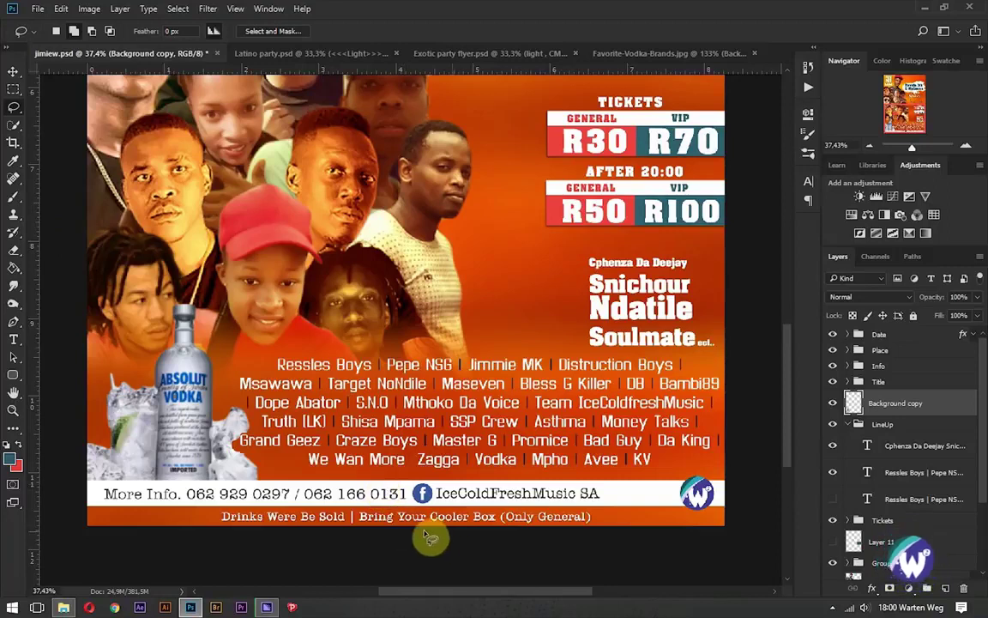
left_click(910, 471)
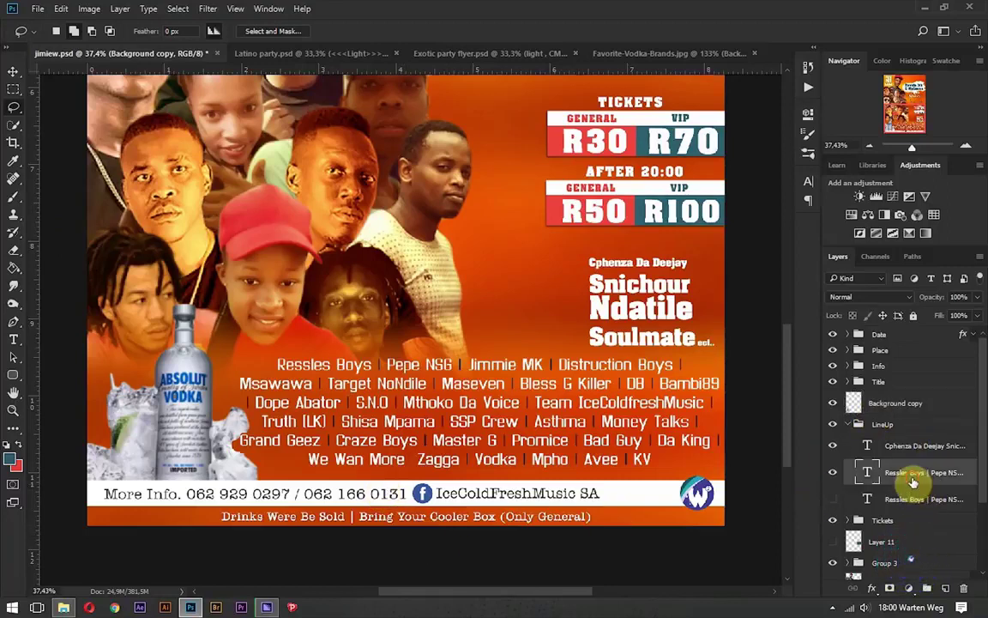
left_click(12, 74)
key("Down")
key("Down")
key("Down")
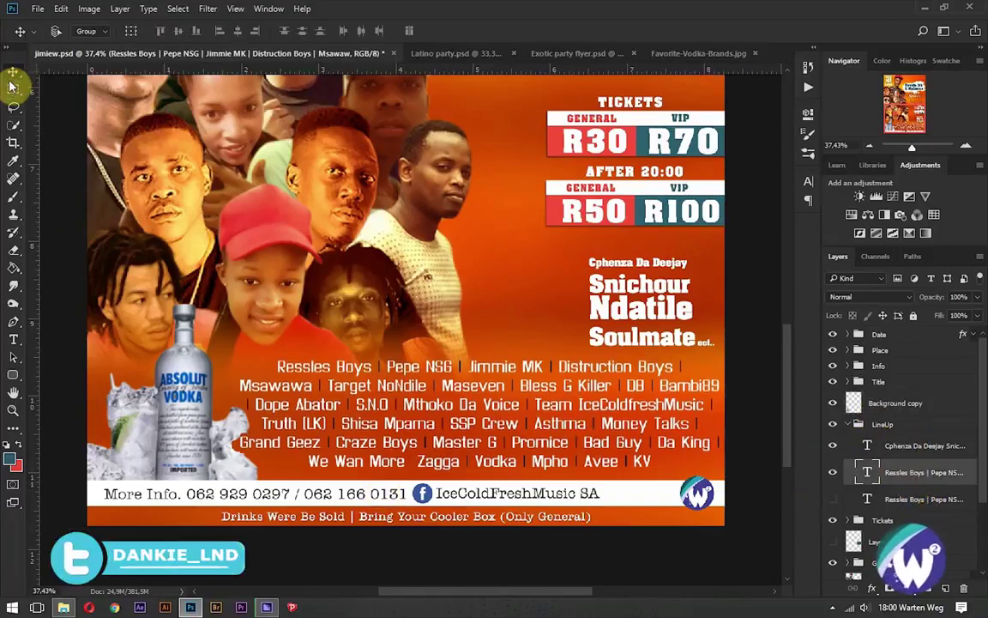
key("Down")
key("Down")
key("Down")
key("Down")
key("Down")
key("Down")
key("Down")
key("Down")
key("Down")
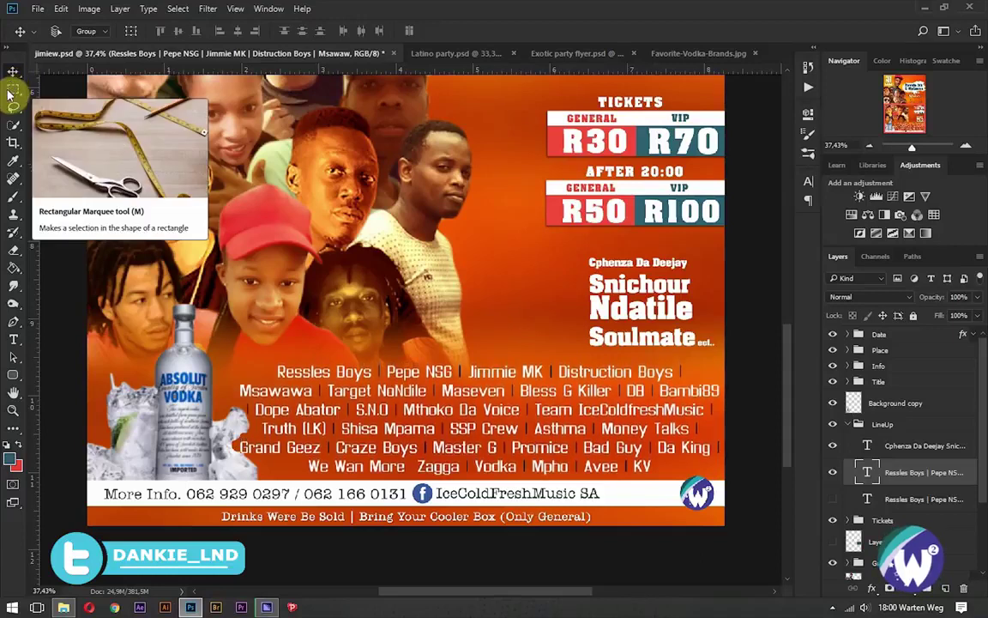
key("Down")
key("Down")
key("Down")
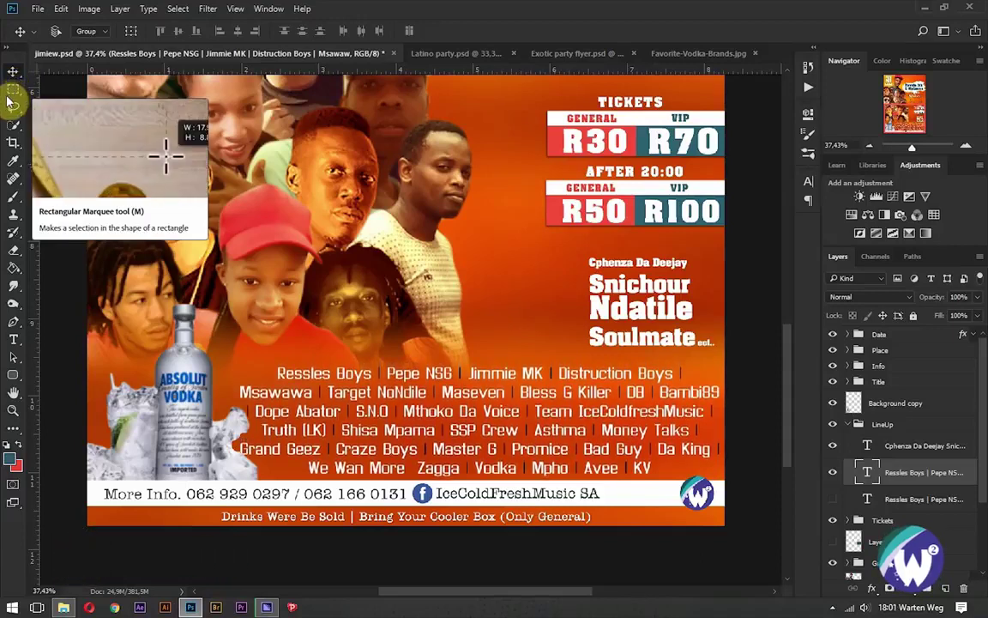
Fill a small white box on a new layer left of Ressles Boys and type Guest inside
left_click(13, 88)
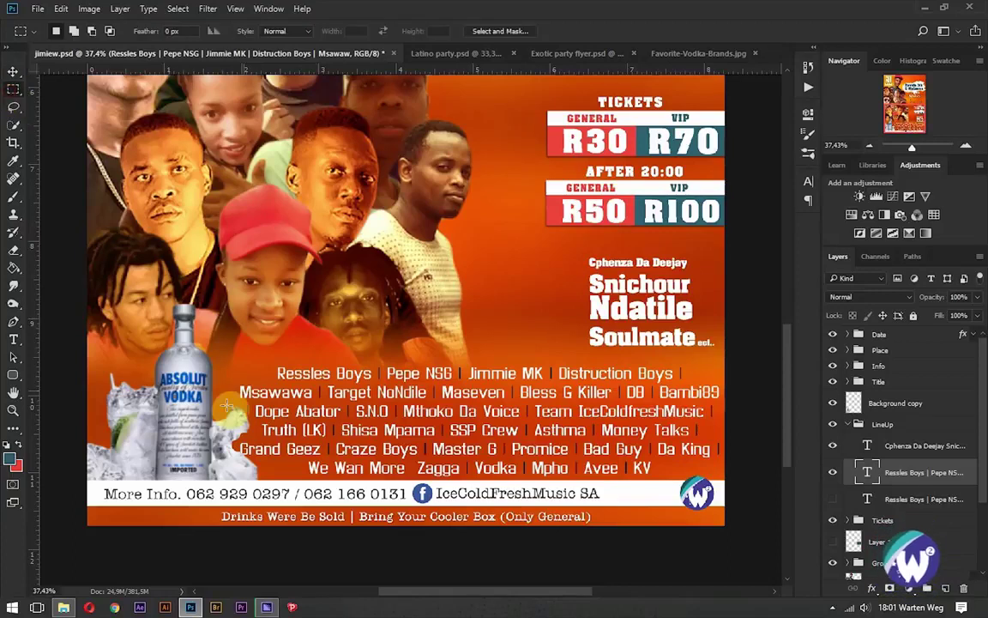
left_click_drag(211, 359, 259, 373)
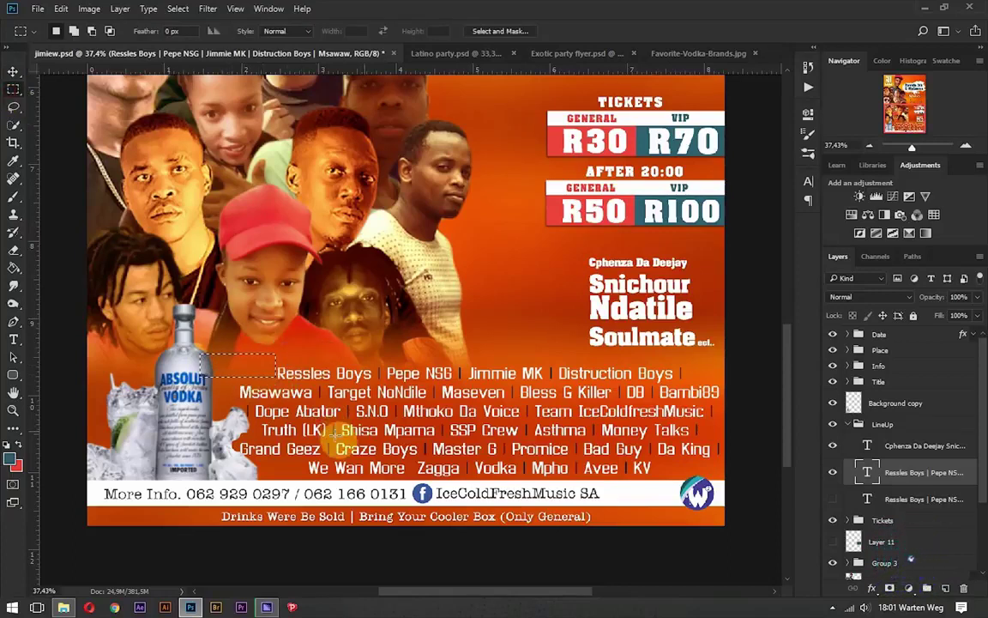
left_click(946, 591)
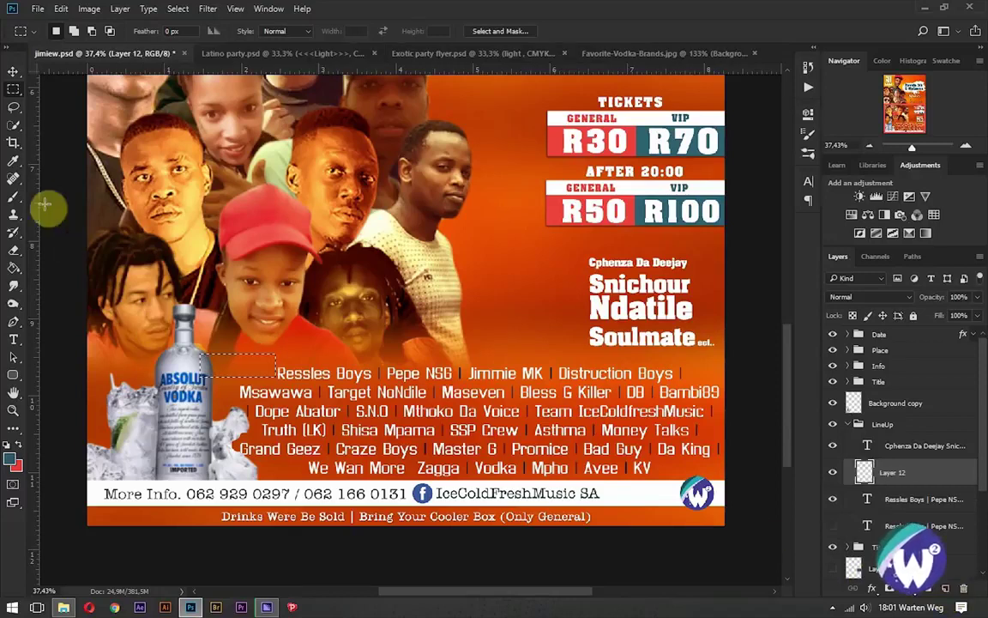
left_click(16, 275)
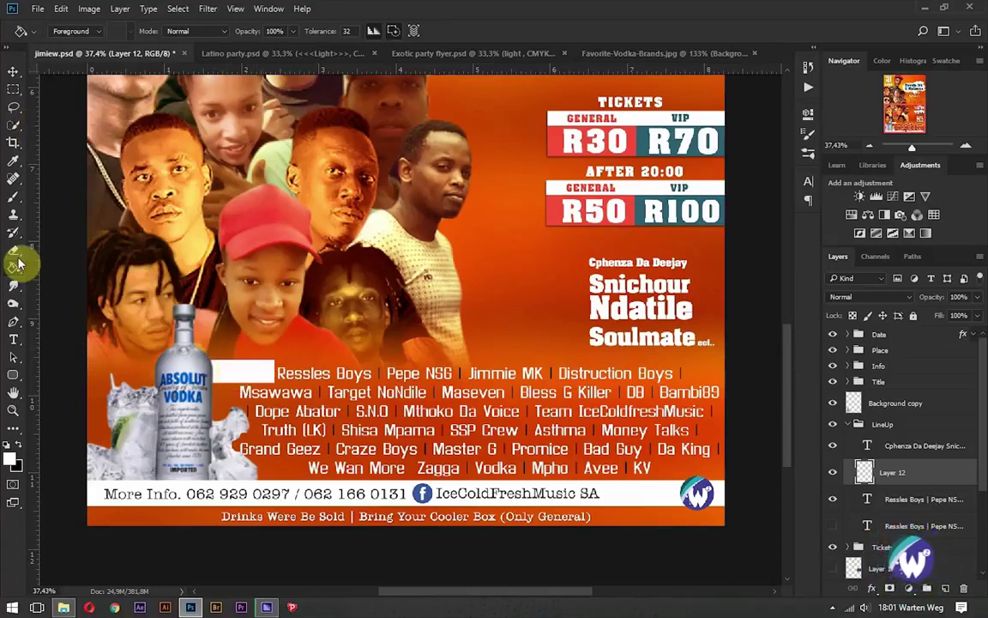
left_click(14, 339)
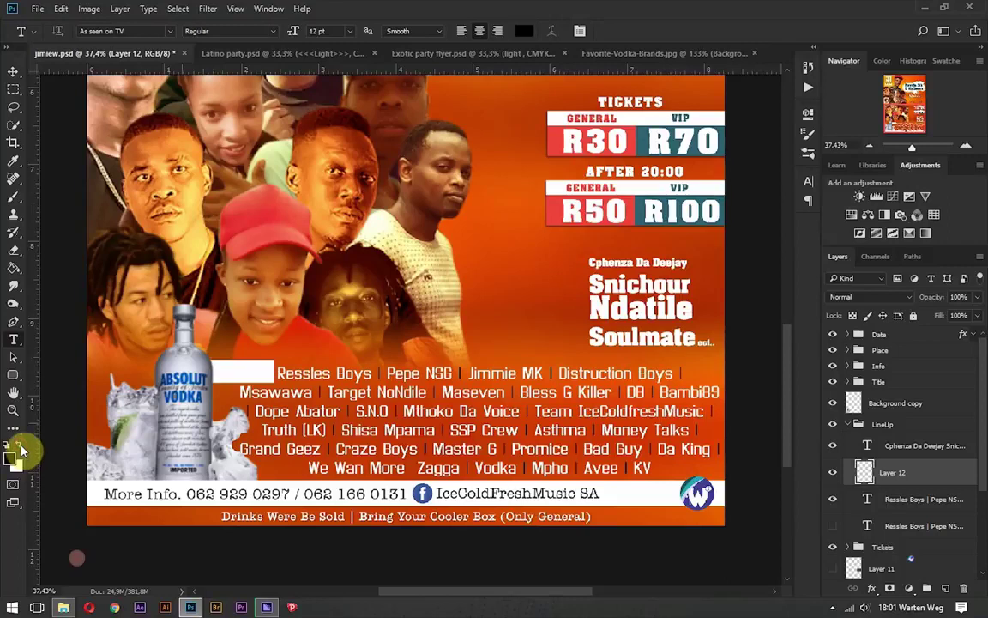
left_click(233, 373)
type("t")
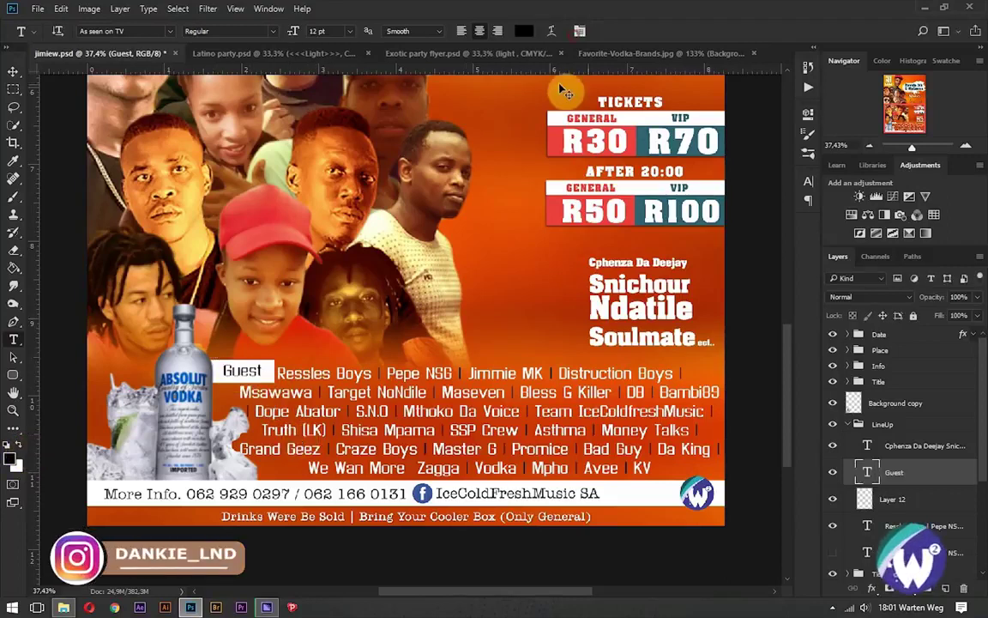
Enlarge the Guest text to fill its white box
key("ctrl+t")
scroll(279, 330, "up", 5)
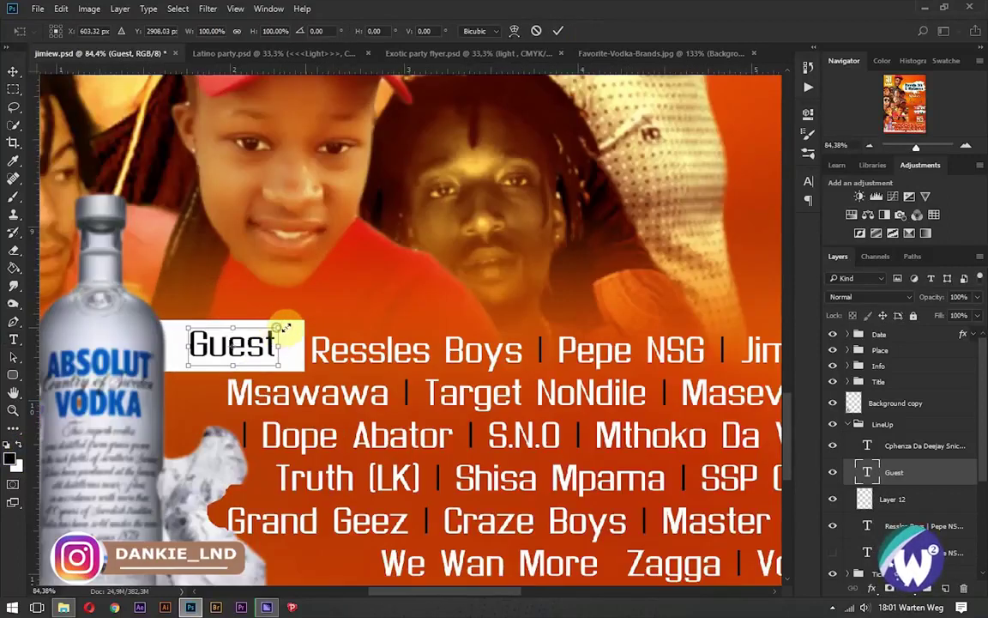
left_click_drag(285, 327, 293, 322)
left_click_drag(189, 366, 176, 371)
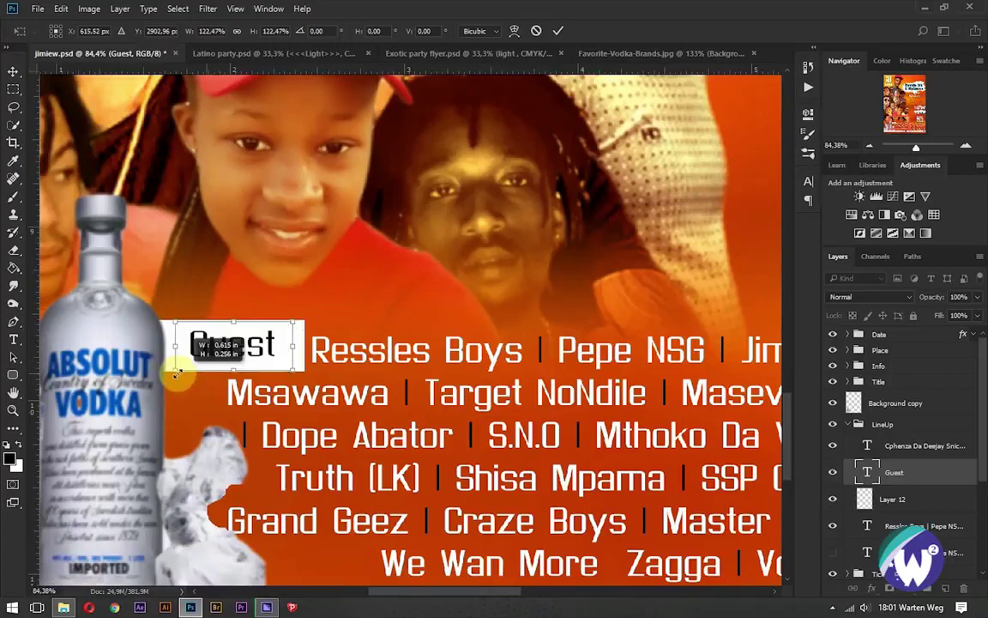
left_click(557, 30)
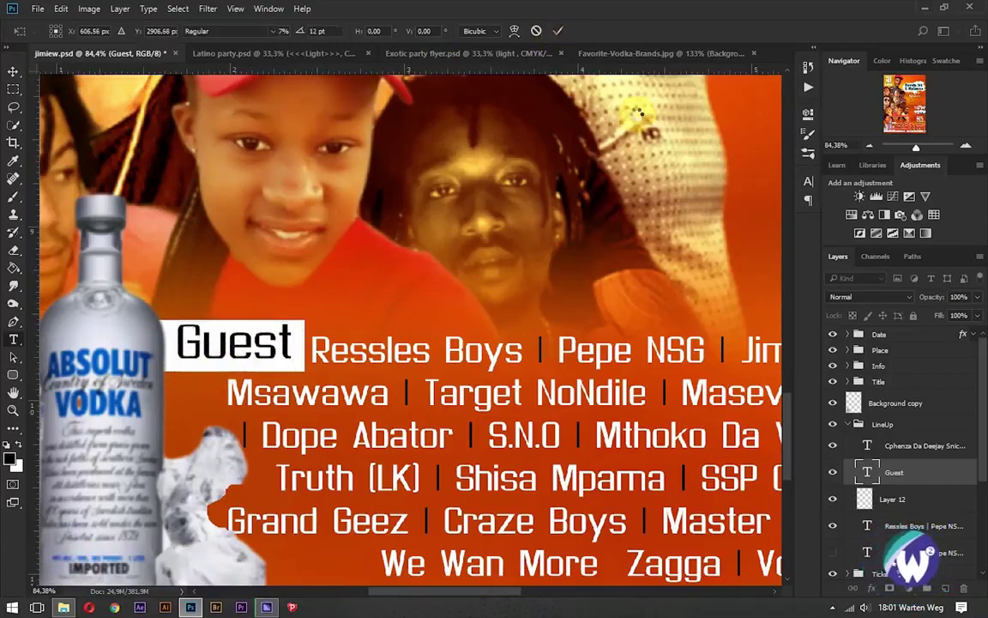
key("Return")
key("v")
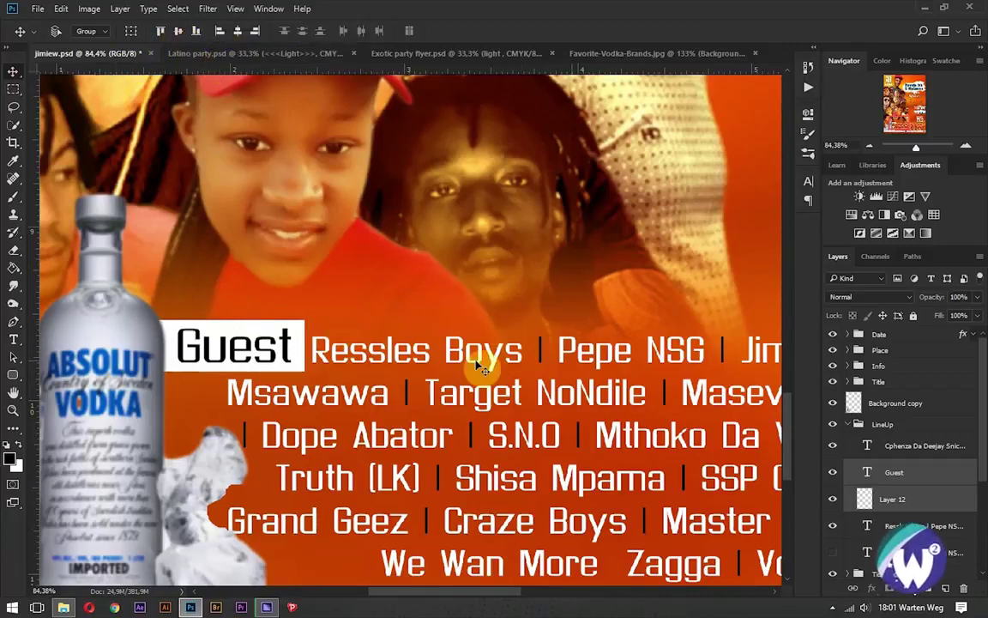
left_click(890, 480)
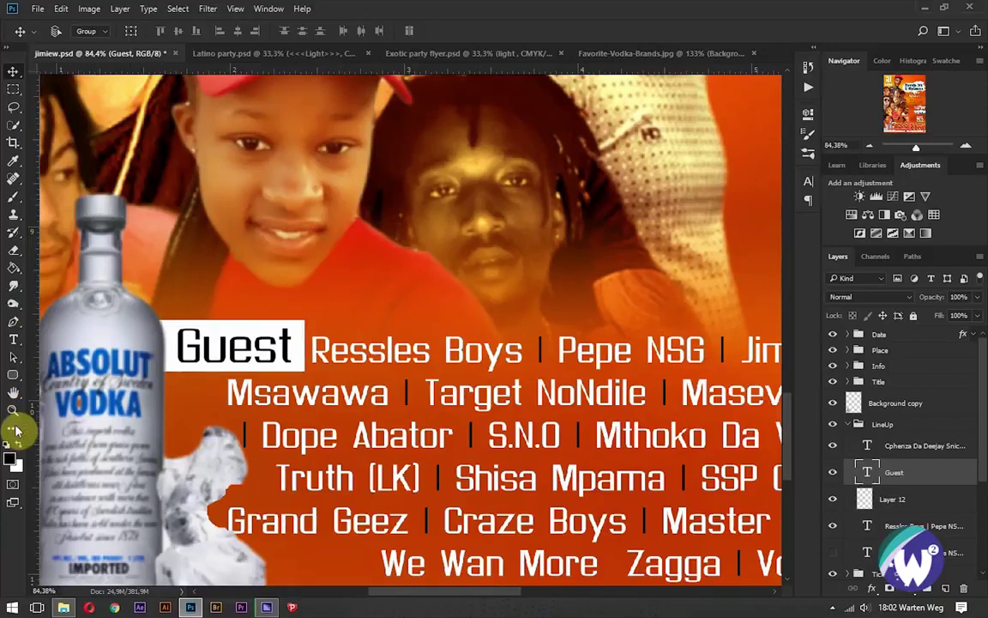
Leave the Guest text colour unchanged and shorten the white label box from the top
left_click(810, 182)
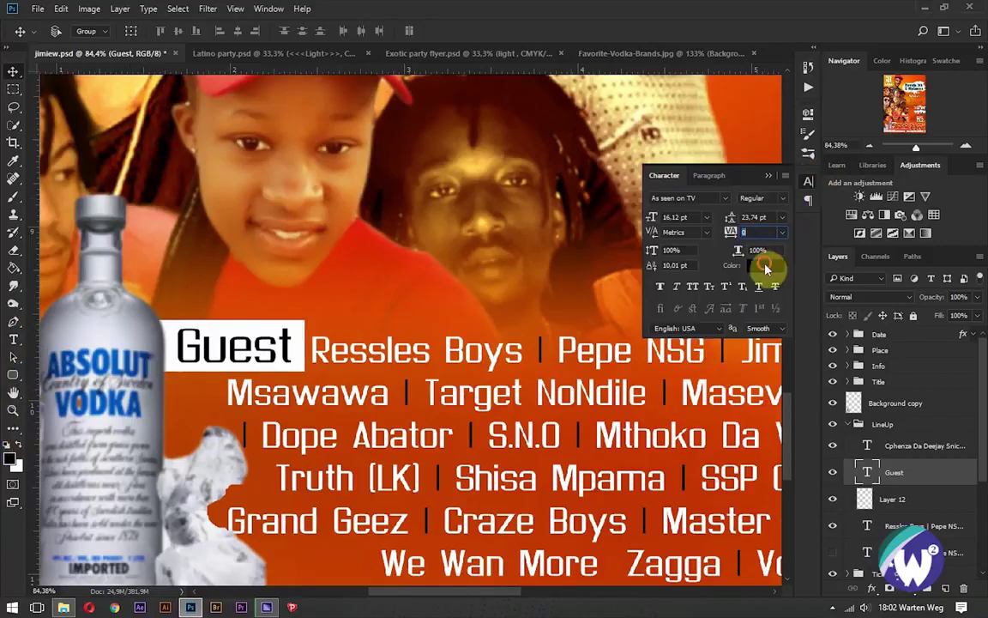
left_click(766, 266)
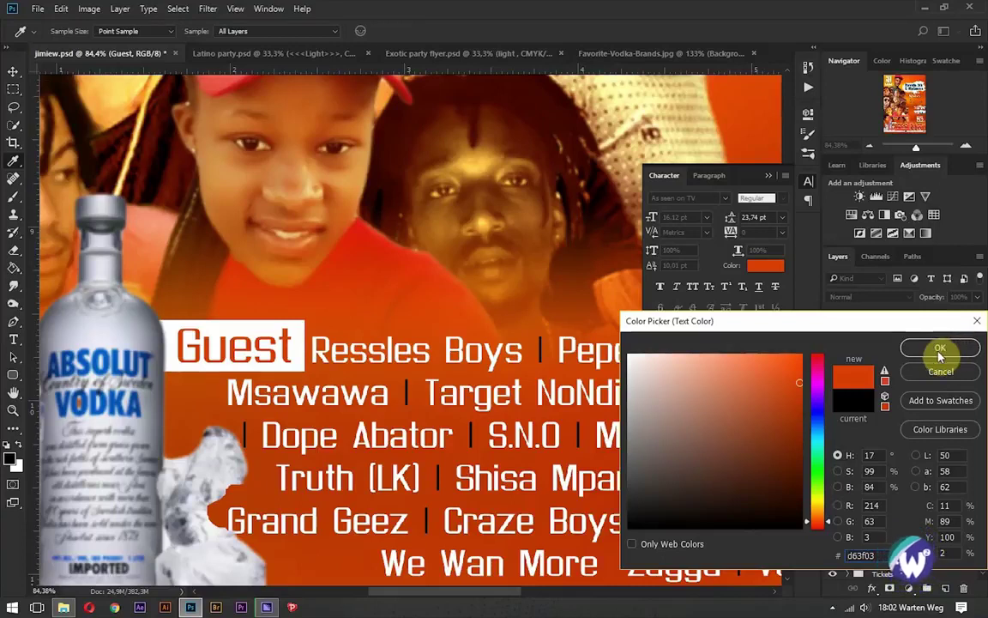
left_click(941, 378)
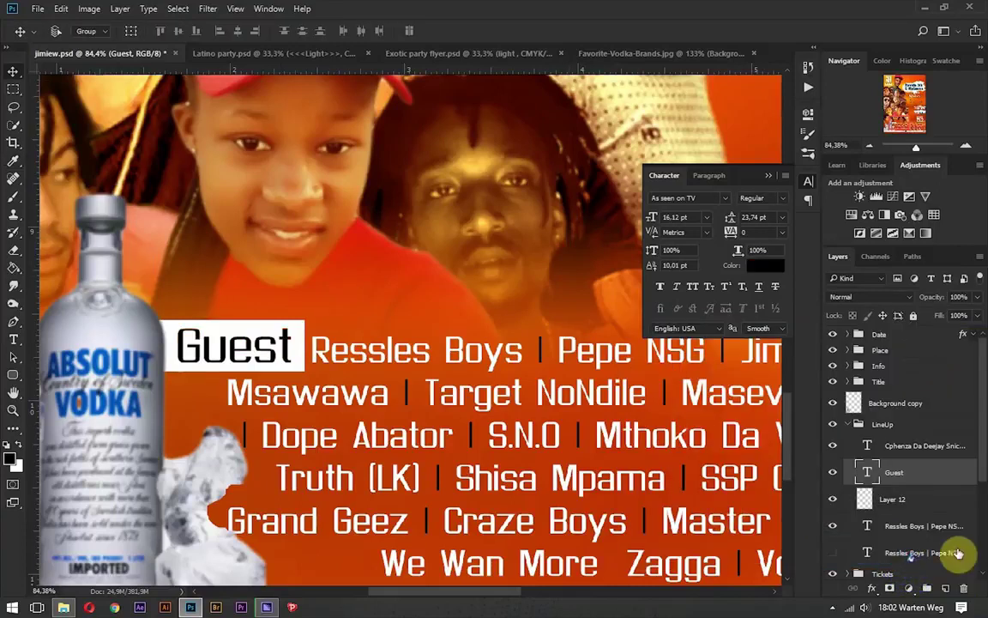
left_click(925, 500)
key("ctrl+t")
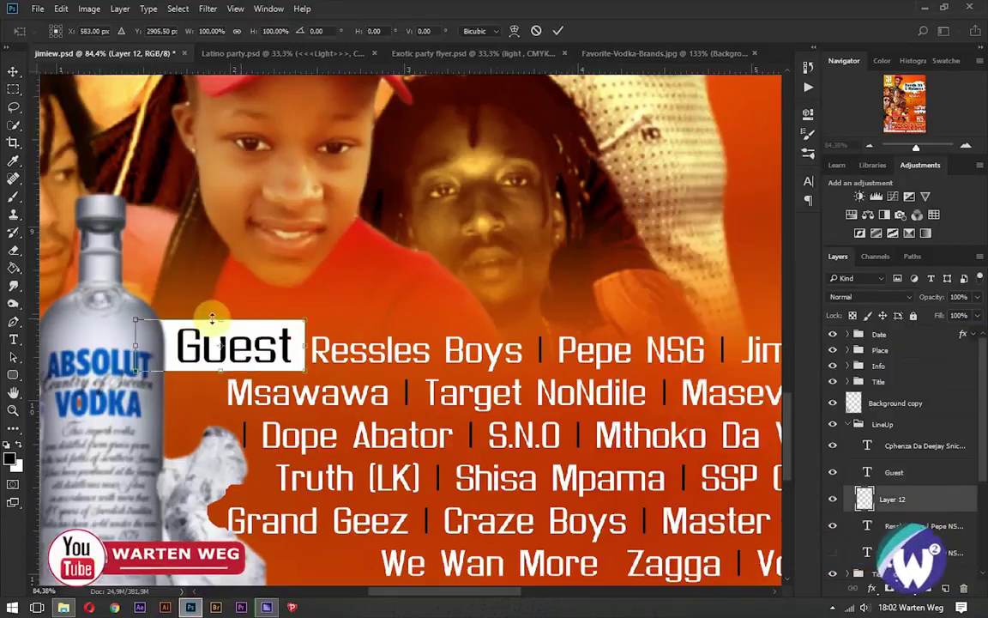
left_click_drag(212, 319, 224, 323)
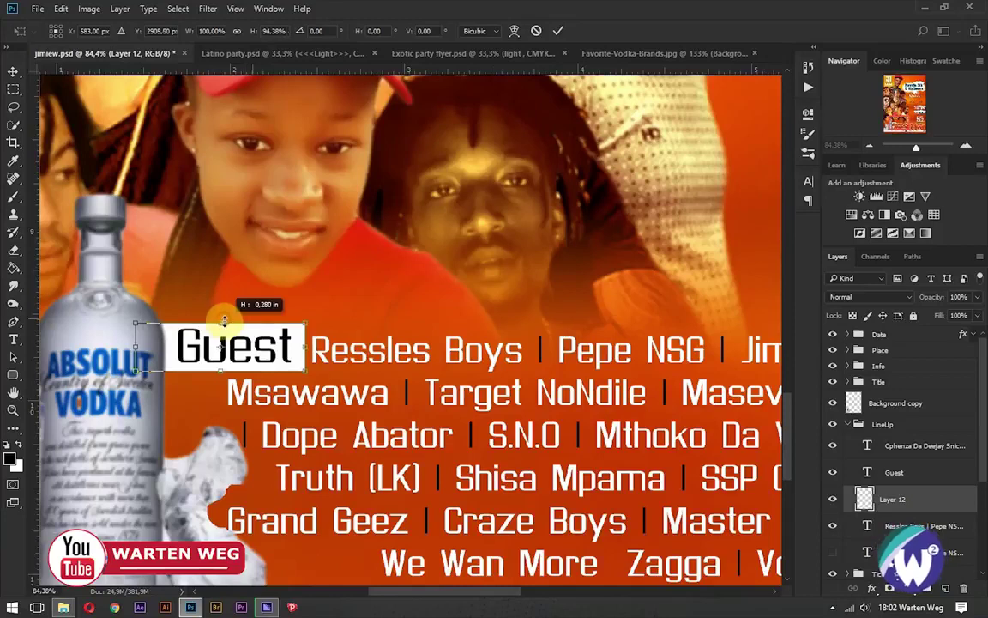
left_click(558, 31)
Align Guest within its white box and hide the text so it knocks out of the box
left_click(894, 472, "ctrl")
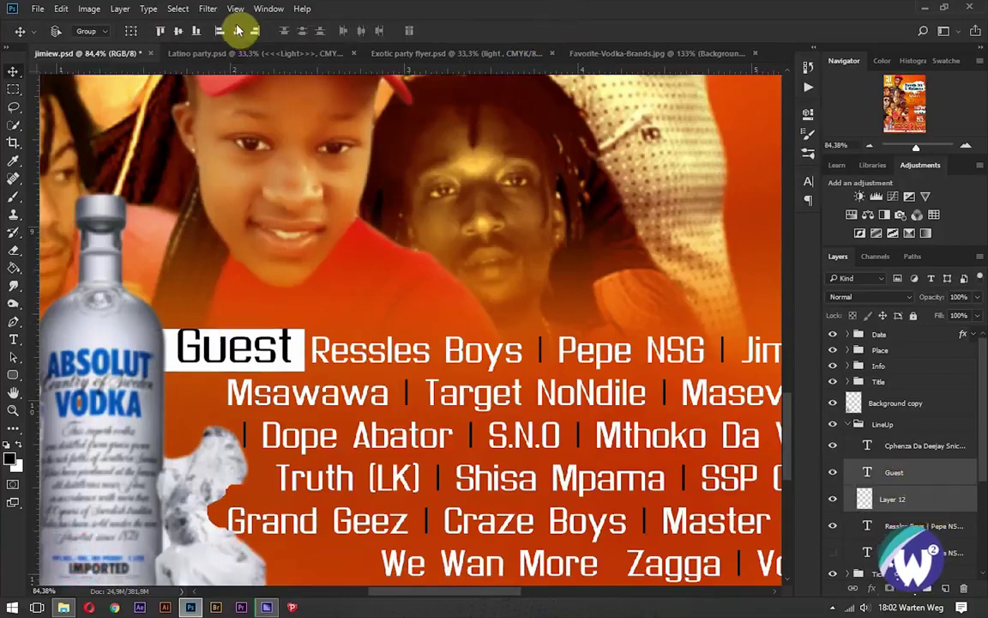
left_click(178, 31)
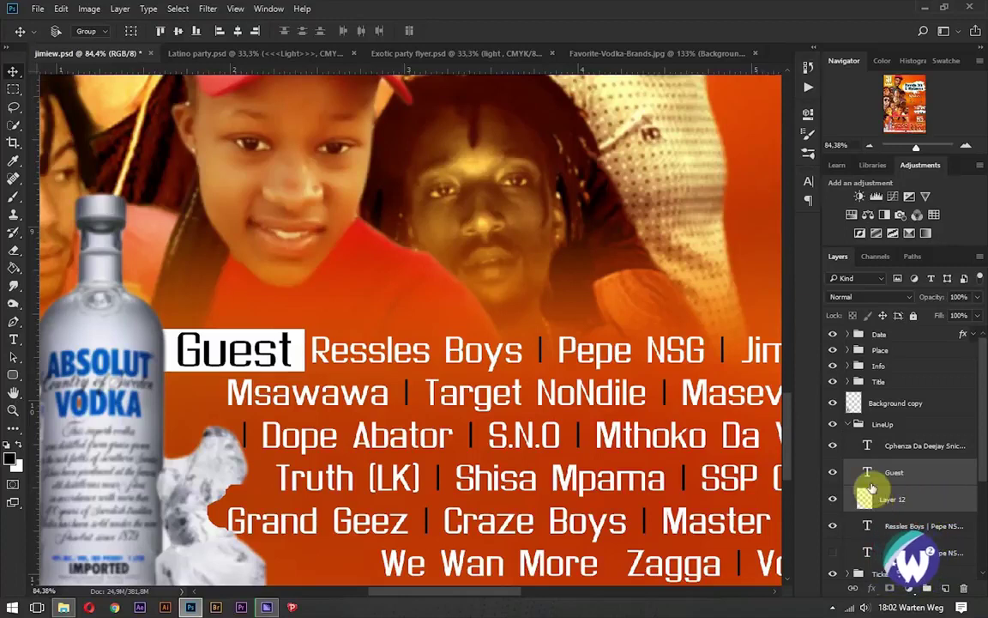
left_click(832, 472)
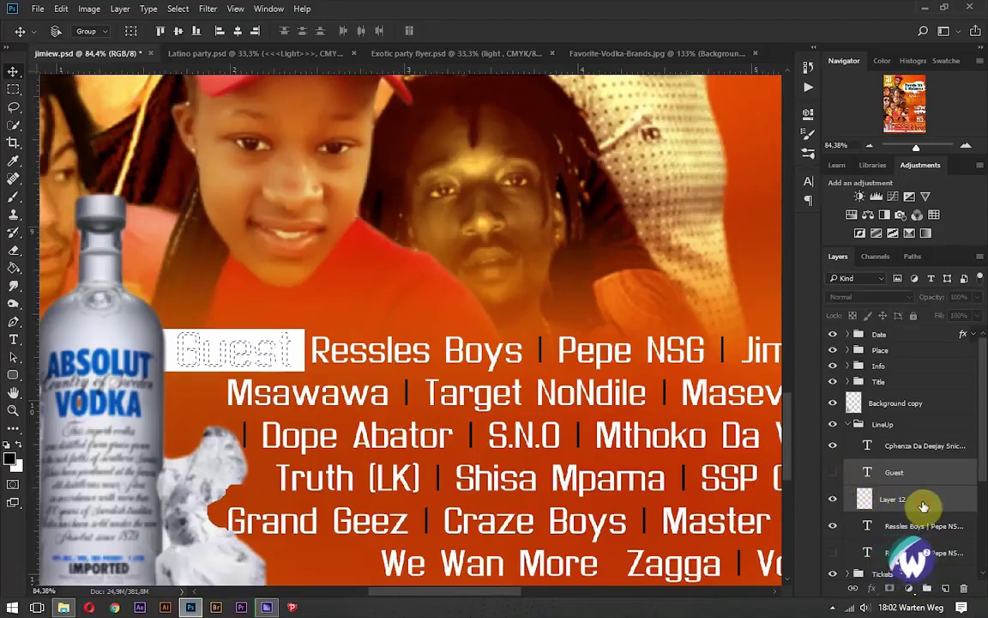
left_click(922, 506)
left_click(831, 496)
left_click(830, 494)
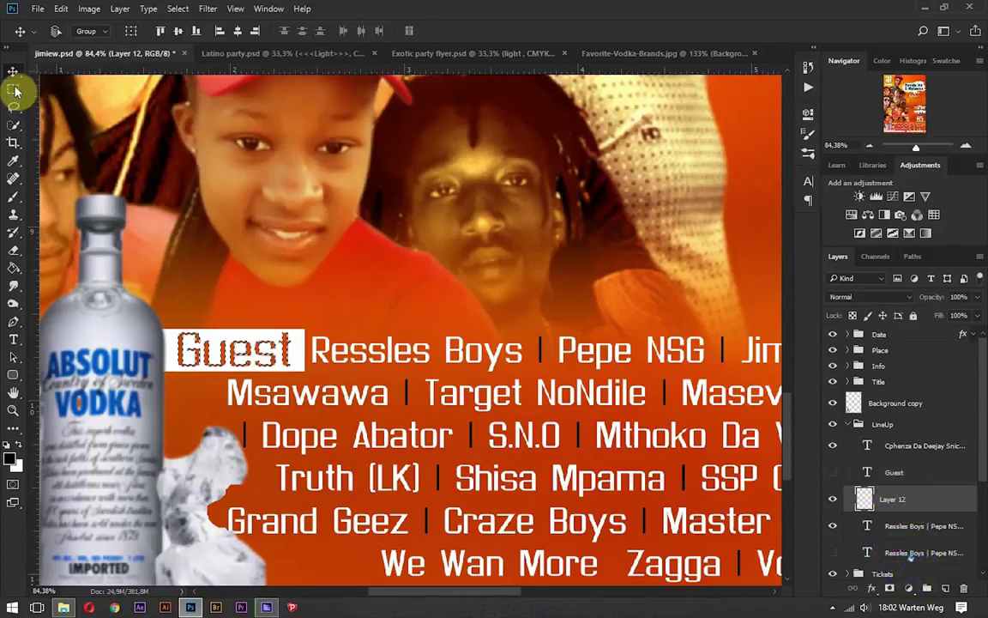
Fill a white box on a new layer just above the Cphenza Da Deejay line
scroll(236, 399, "down", 3)
scroll(237, 401, "down", 2)
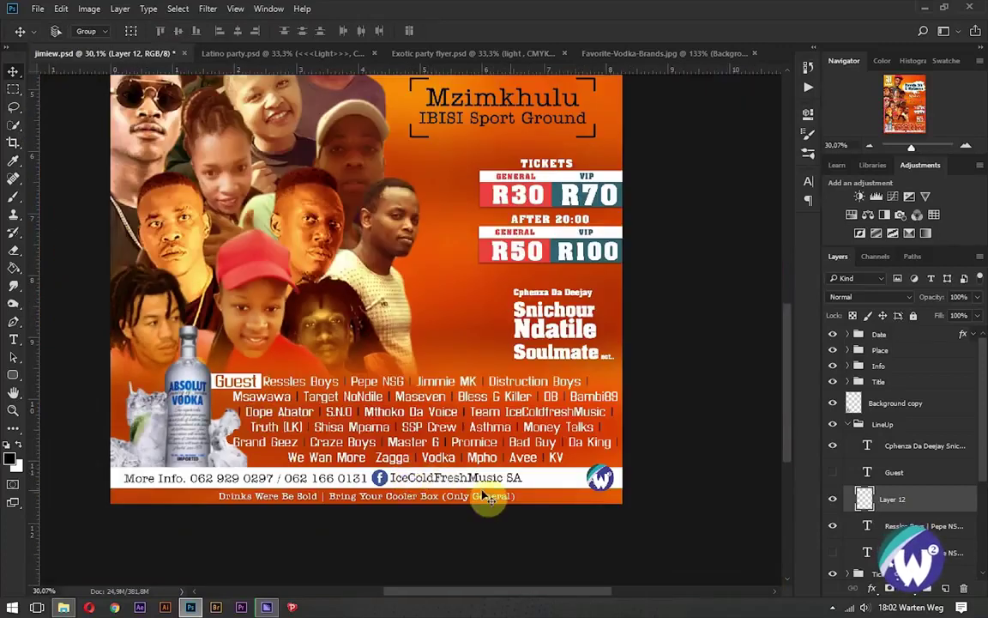
scroll(485, 497, "up", 3)
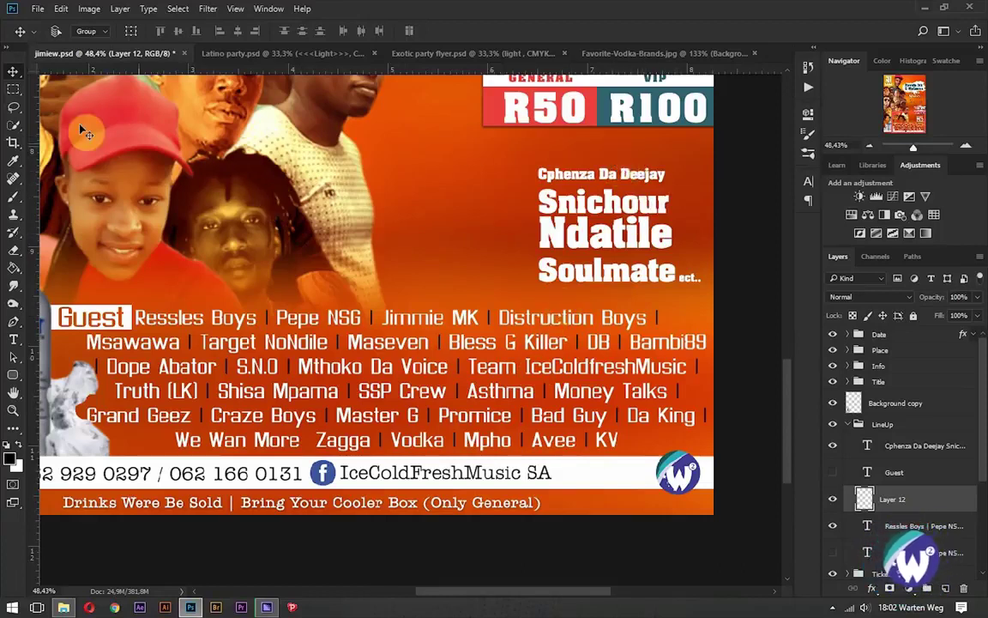
left_click(13, 86)
left_click_drag(531, 146, 669, 160)
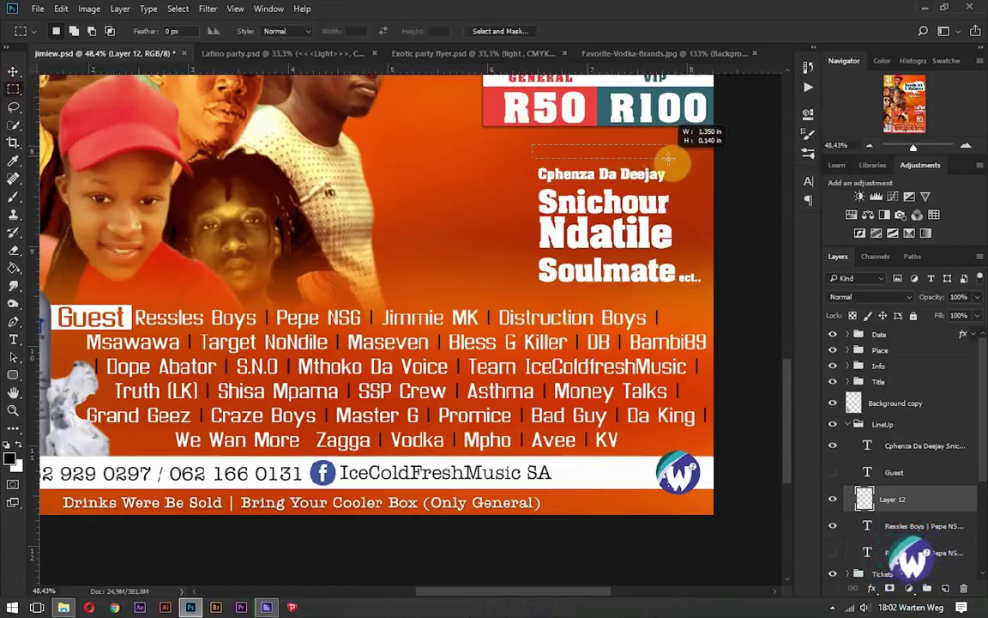
left_click(13, 343)
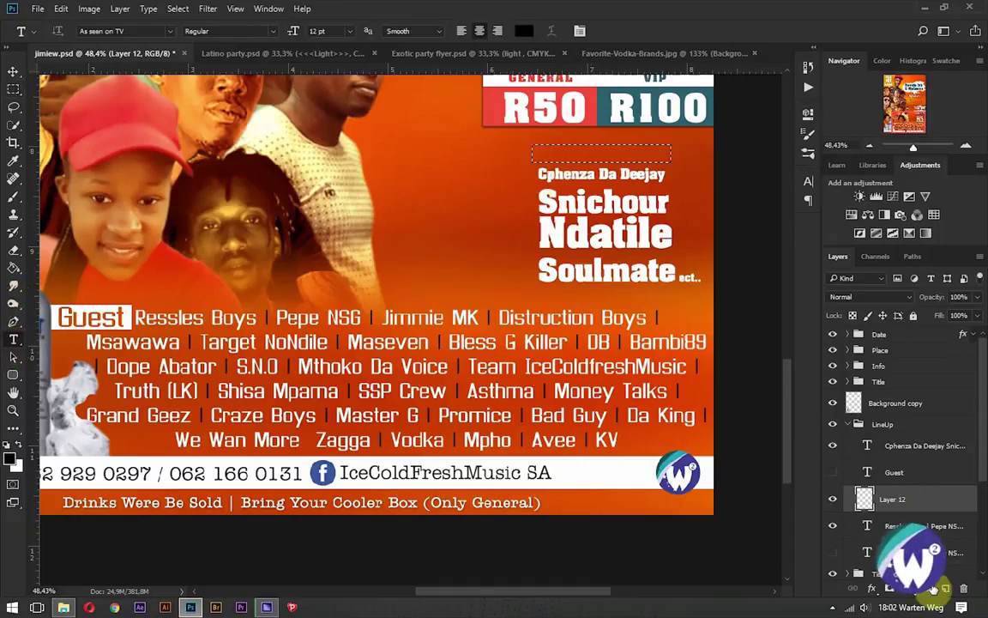
left_click(946, 588)
key("ctrl+BackSpace")
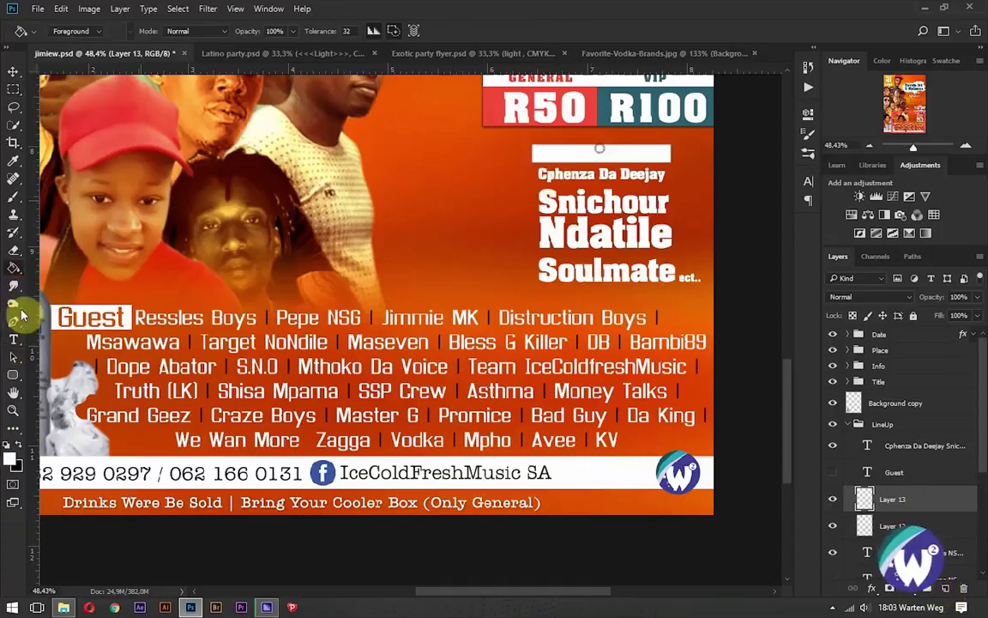
Add 'On The Desk' text inside the white box and select its box layer, Layer 13
left_click(524, 31)
type("On The Desk")
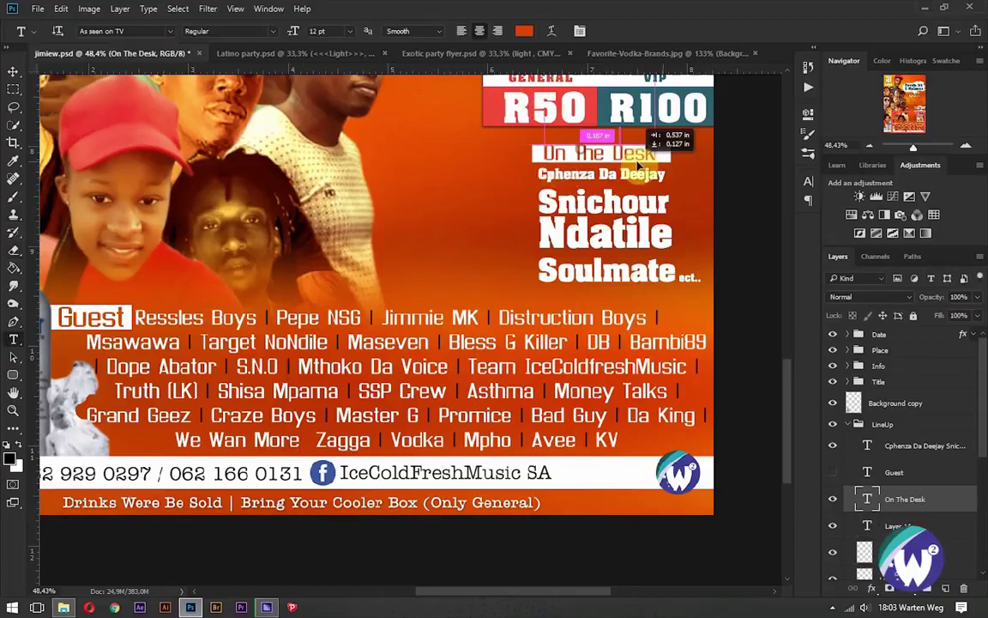
left_click_drag(661, 169, 636, 165)
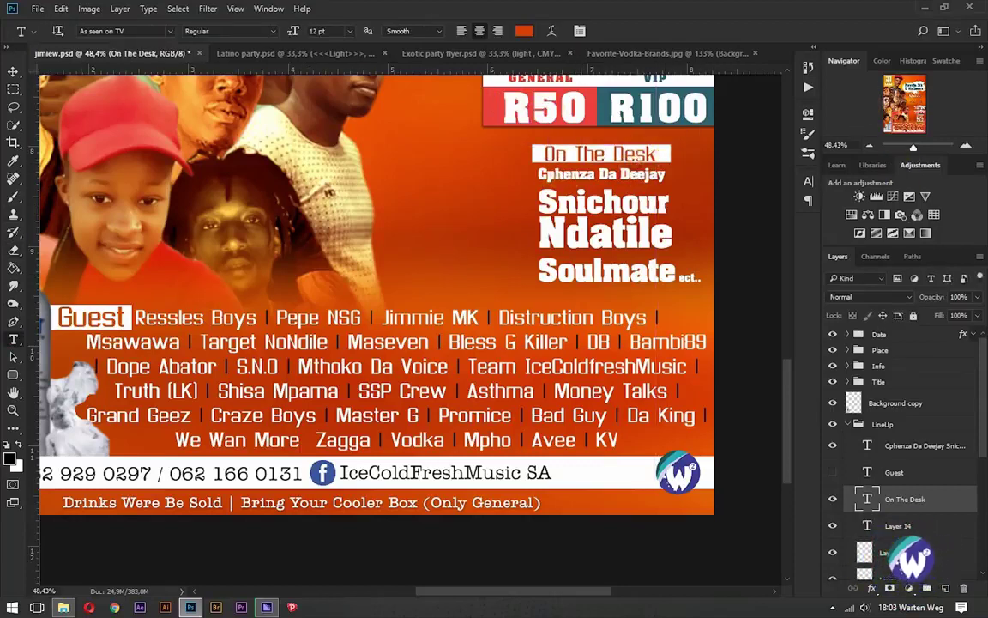
left_click(870, 550, "shift")
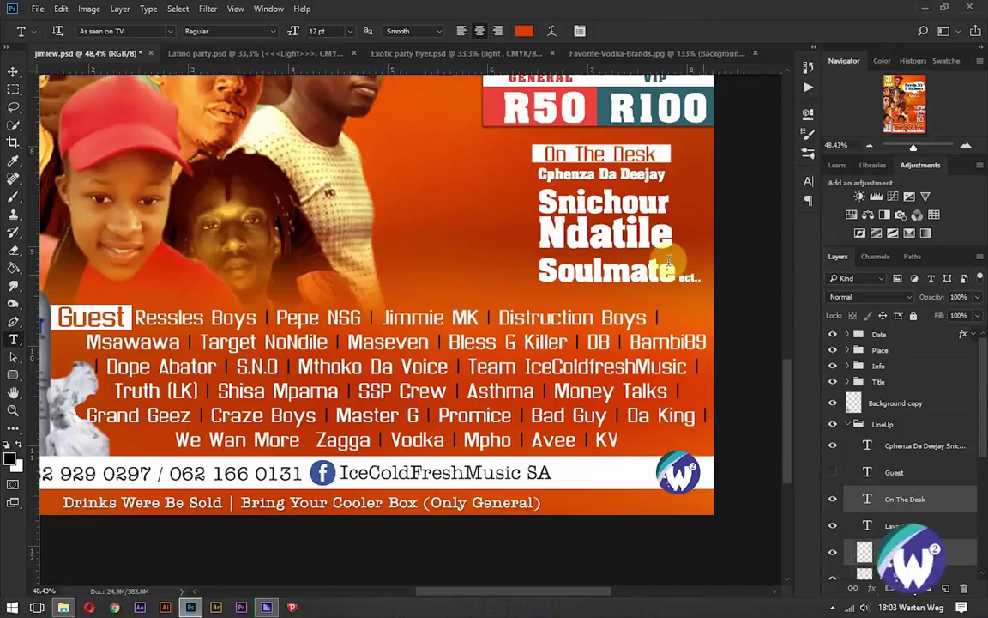
left_click(14, 76)
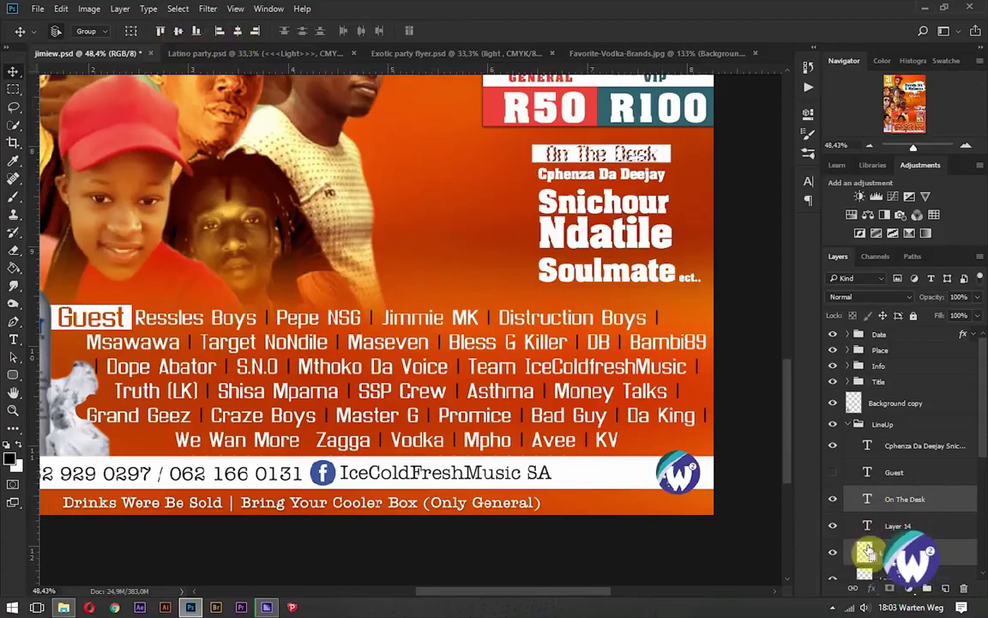
left_click_drag(869, 505, 866, 527)
left_click(892, 551)
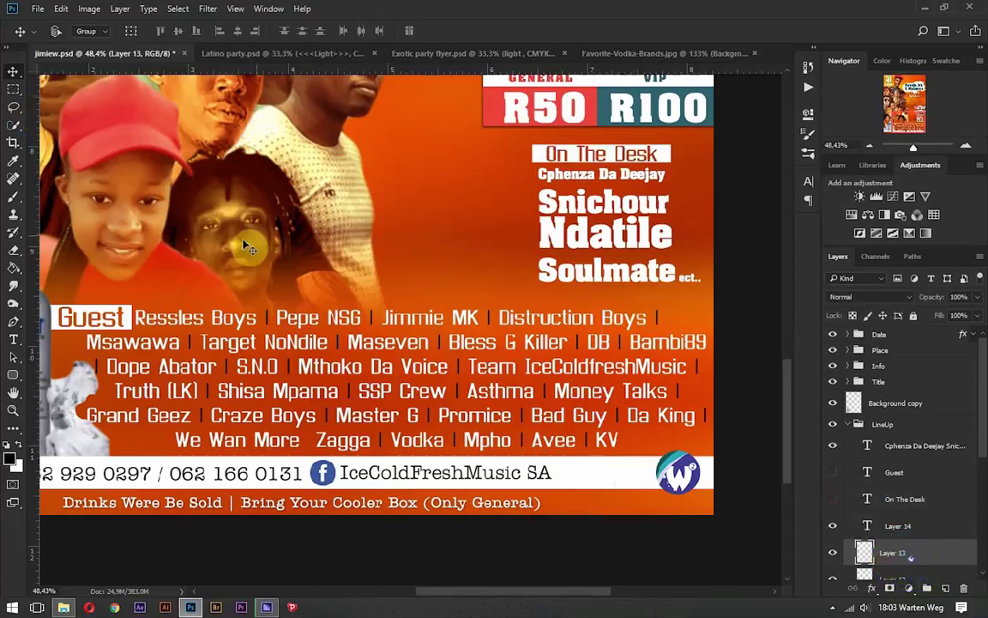
Open the Picture copy smart object's contents as a separate Picture copy.psb document
left_click(854, 427)
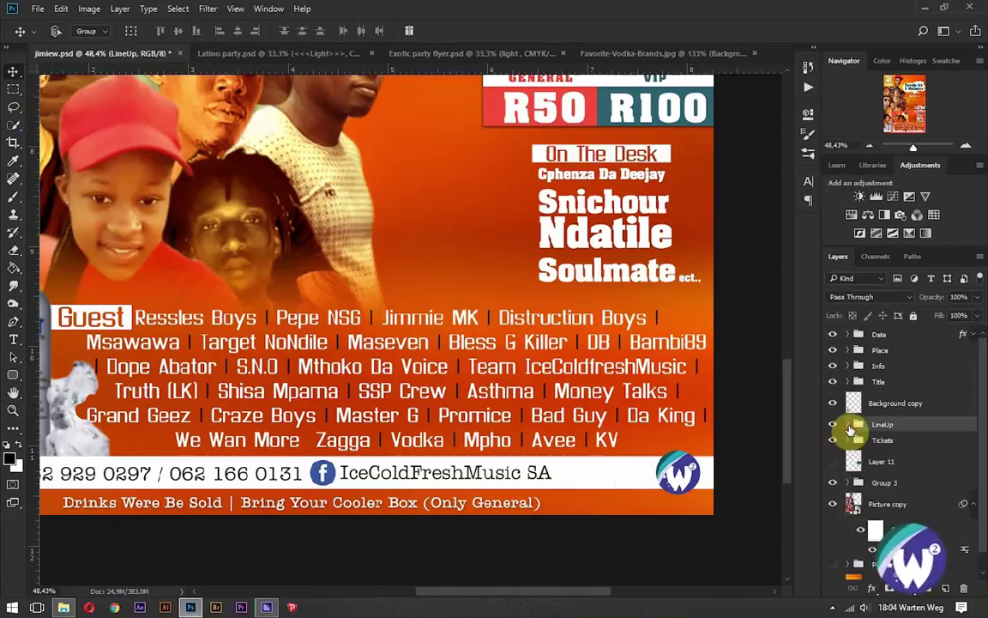
scroll(290, 315, "down", 2)
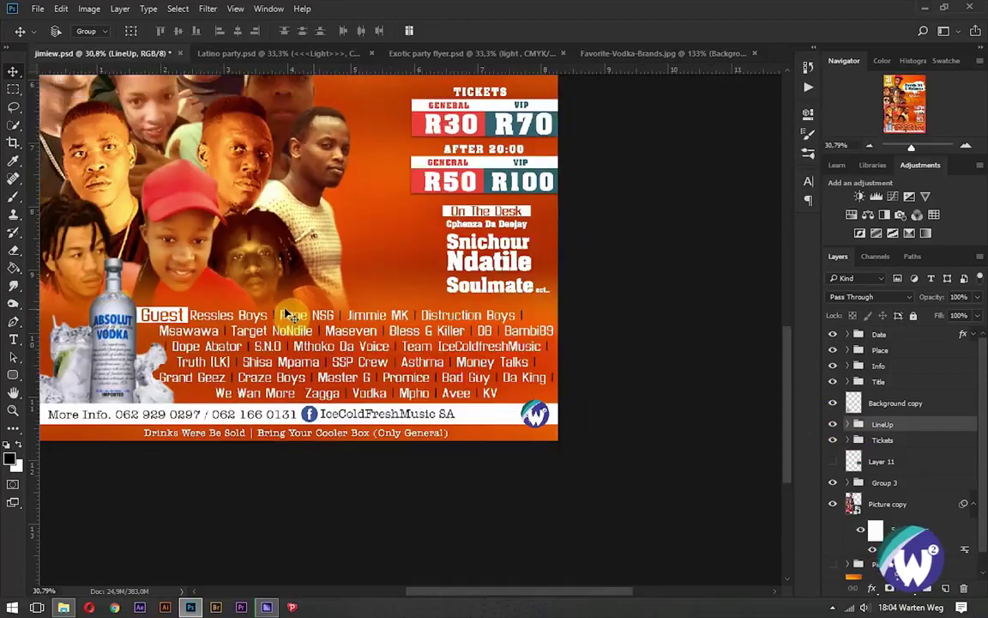
scroll(290, 315, "down", 1)
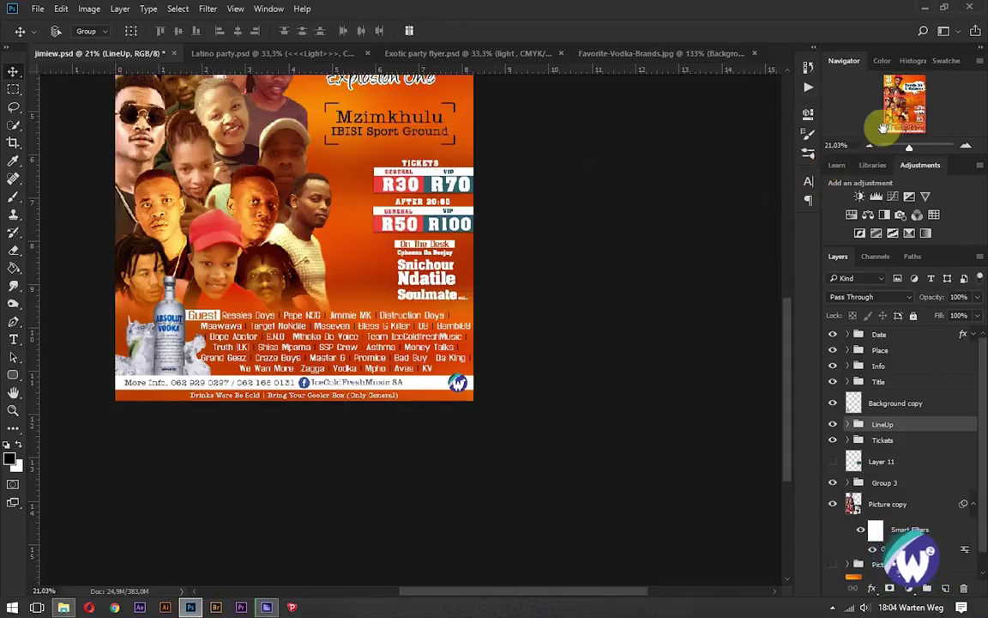
scroll(234, 209, "up", 1)
left_click_drag(234, 209, 366, 273)
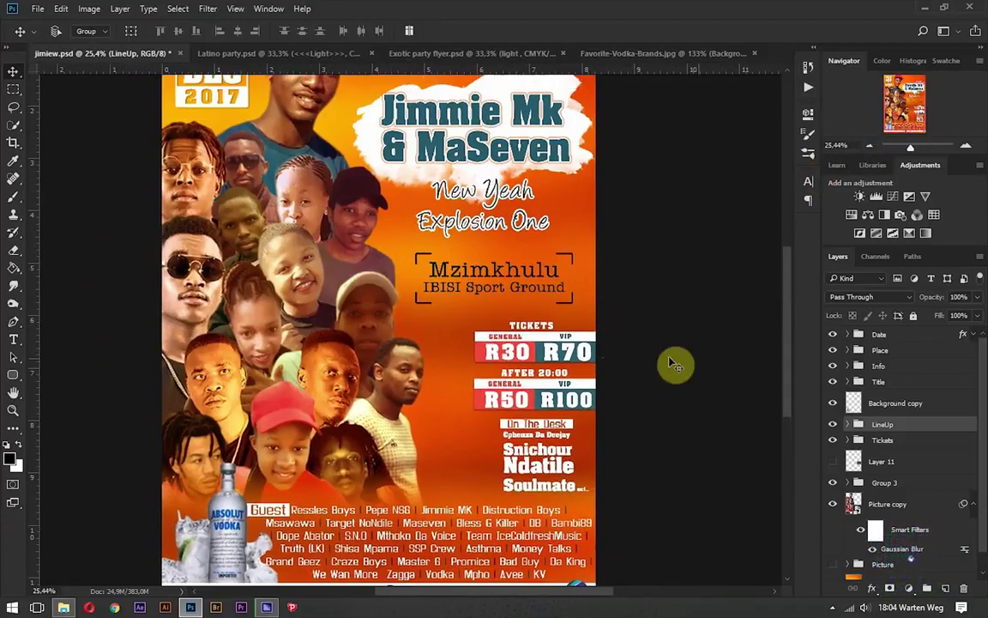
right_click(869, 519)
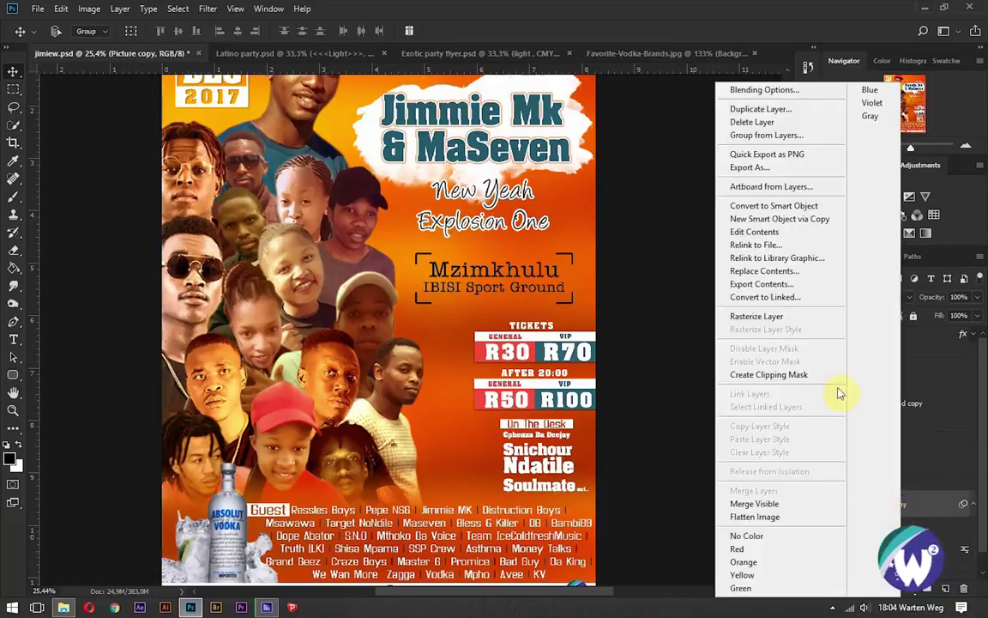
left_click(776, 232)
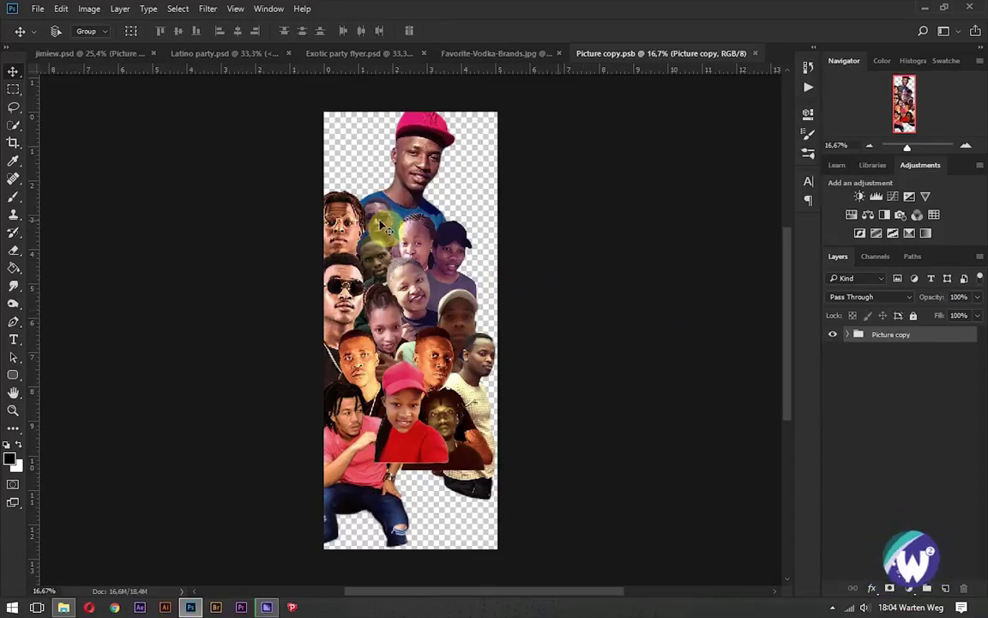
In the nested Group 1 copy1 collage, show the hidden man in the dark vest and save
left_click(849, 337)
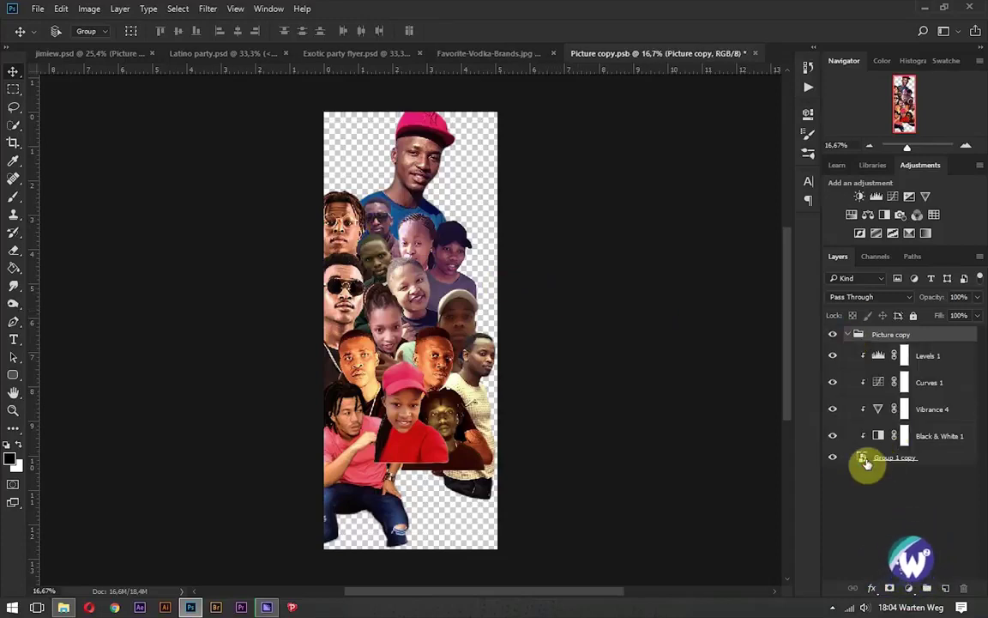
double_click(859, 457)
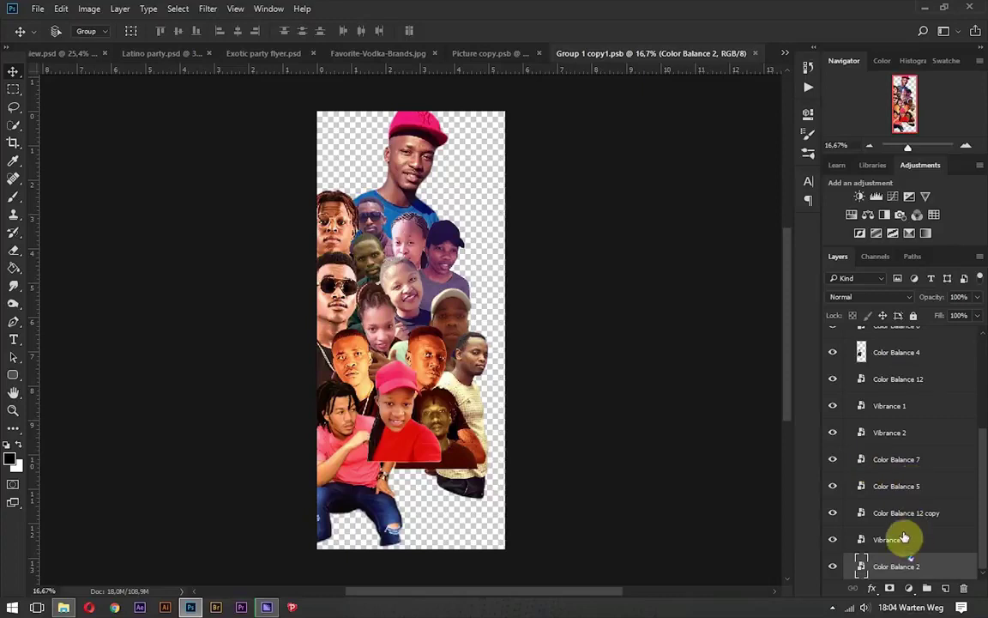
left_click(834, 547)
left_click(837, 544)
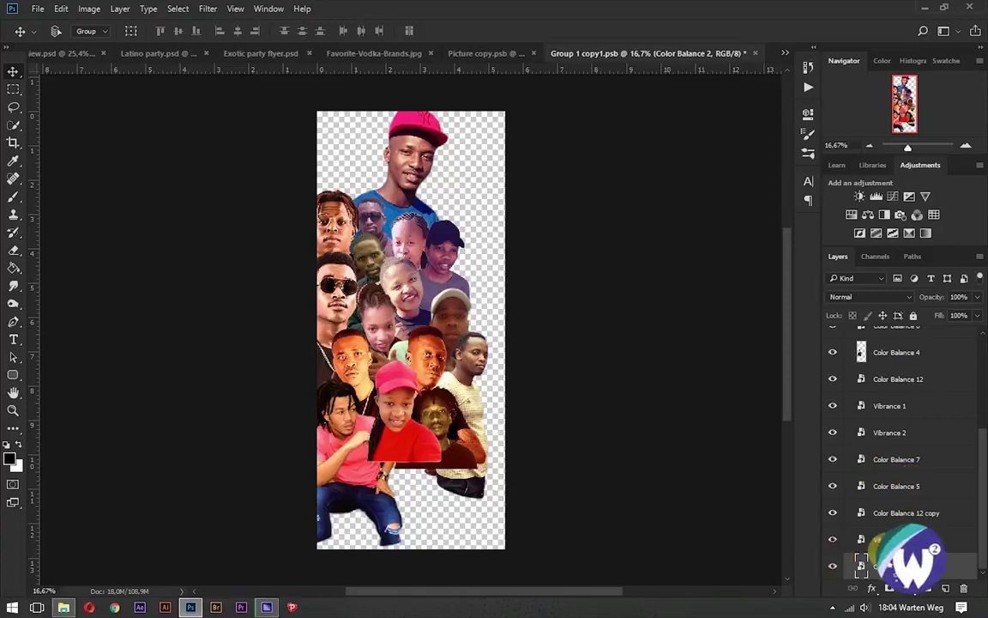
key("ctrl+s")
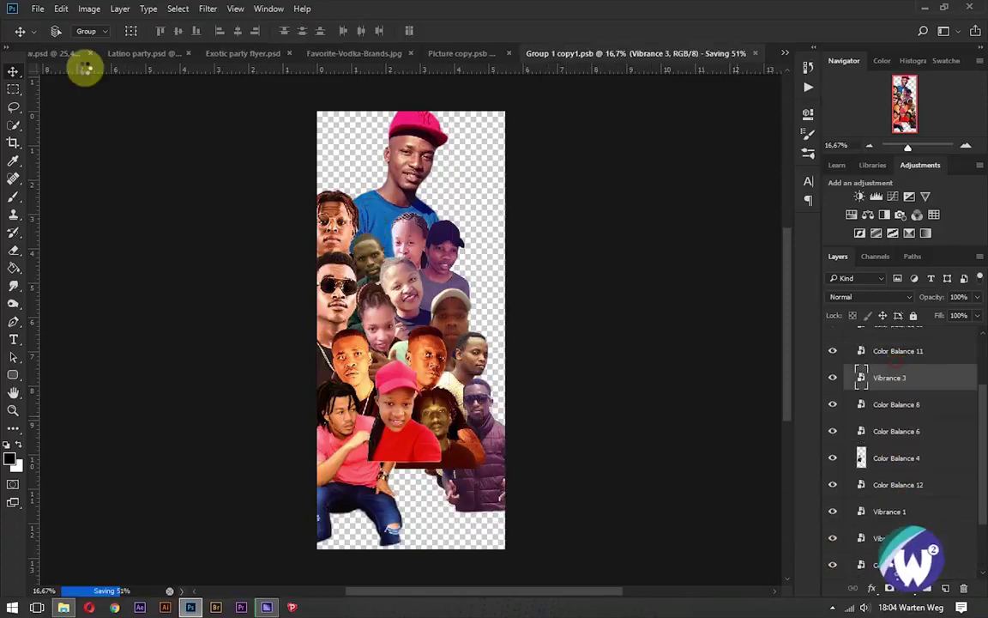
Widen the collage canvas with a crop and return to the jimiew.psd flyer
key("c")
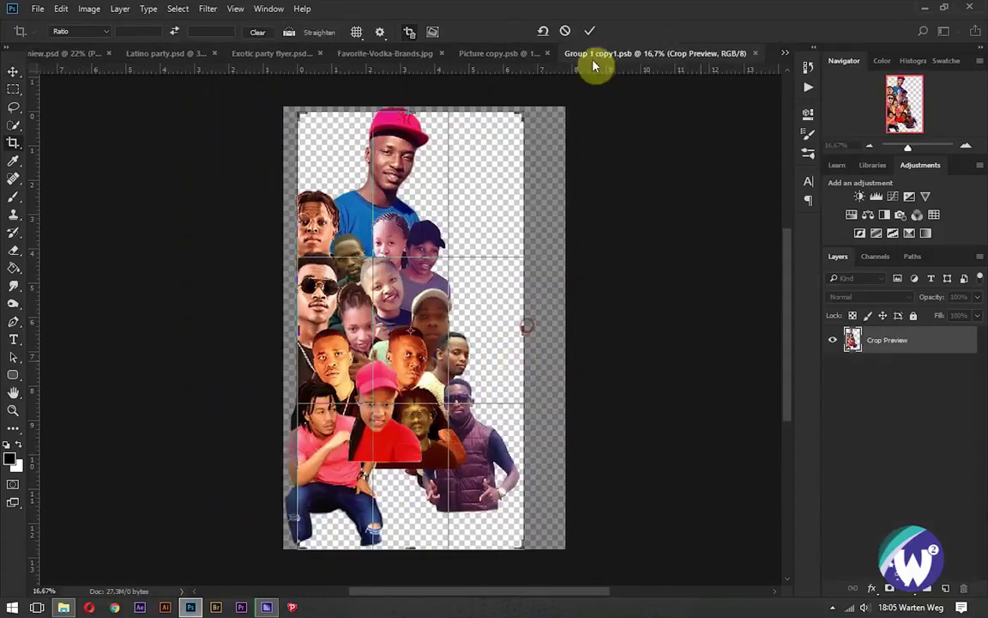
left_click(716, 54)
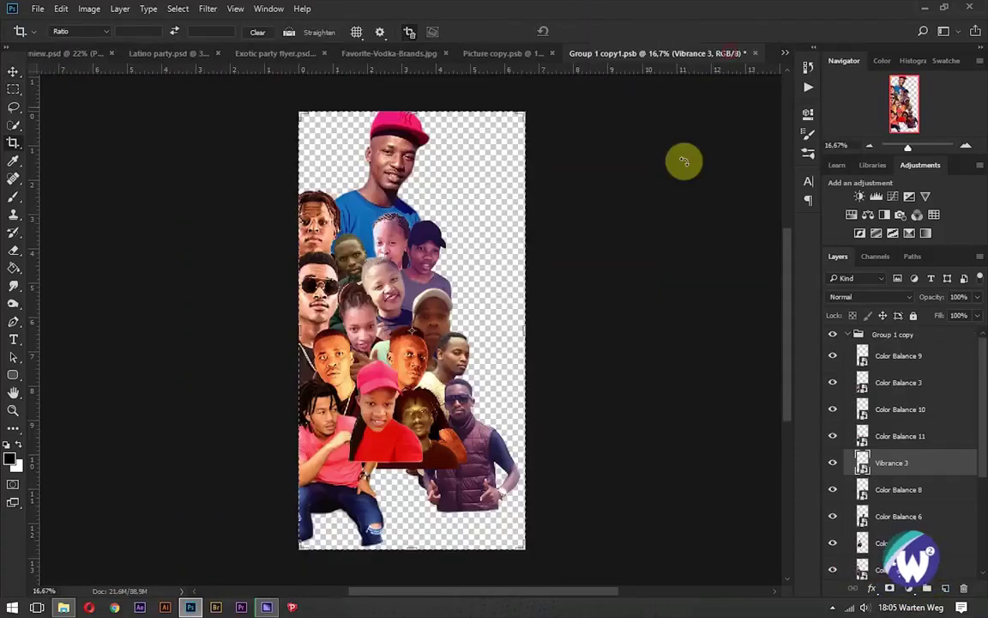
left_click(515, 53)
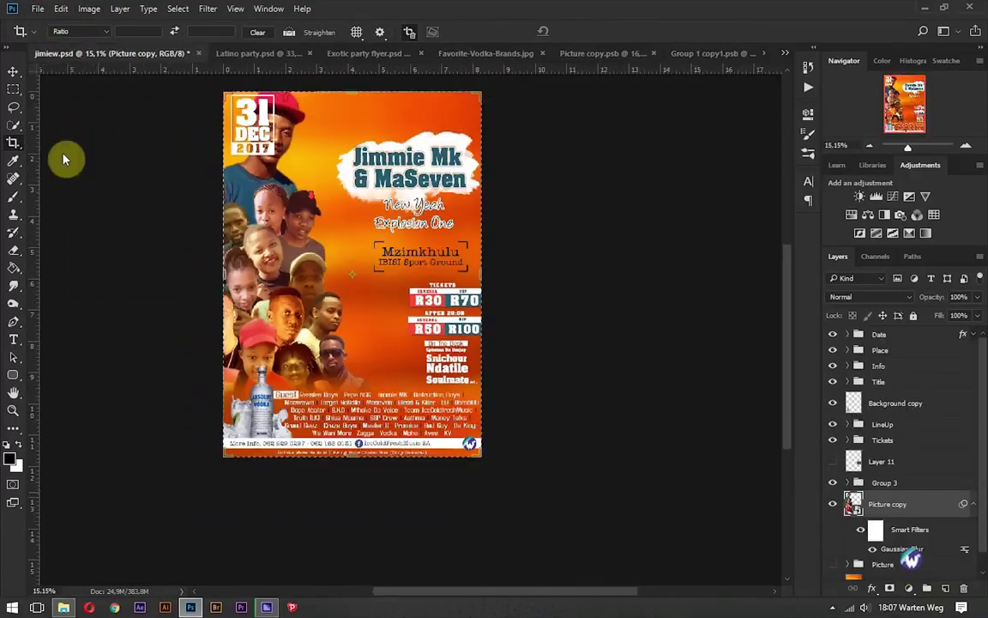
left_click_drag(292, 237, 326, 240)
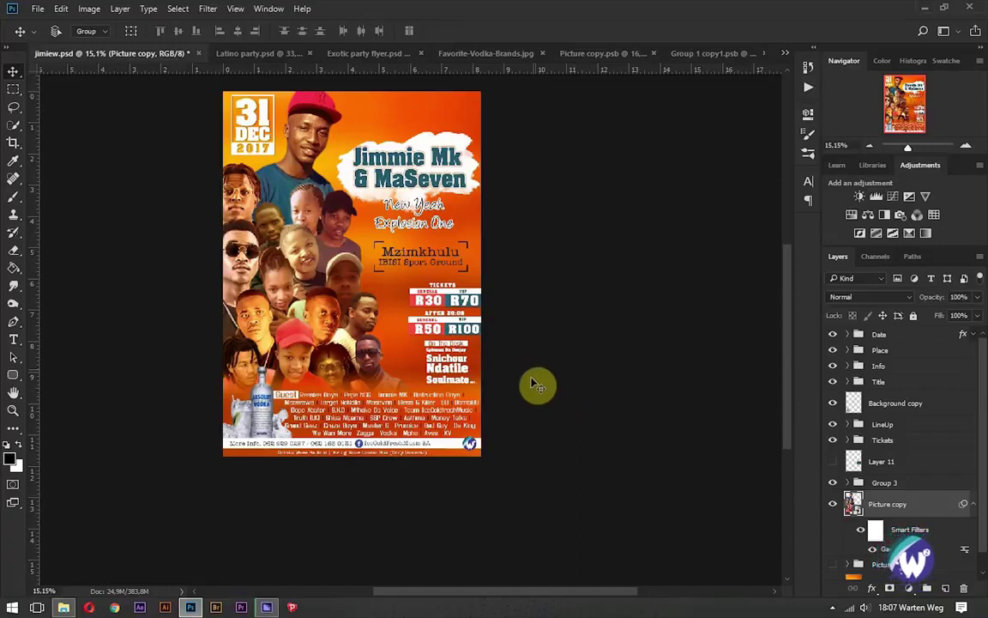
Close Picture copy.psb, Group 1 copy1.psb and Favorite-Vodka-Brands.jpg without saving changes
scroll(490, 384, "up", 1)
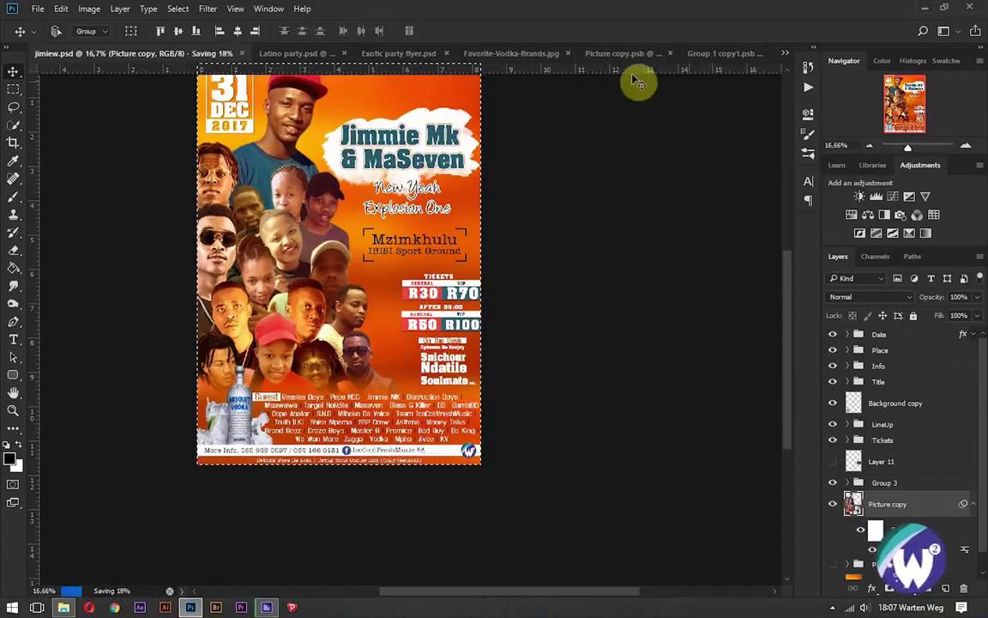
left_click(612, 53)
left_click(662, 53)
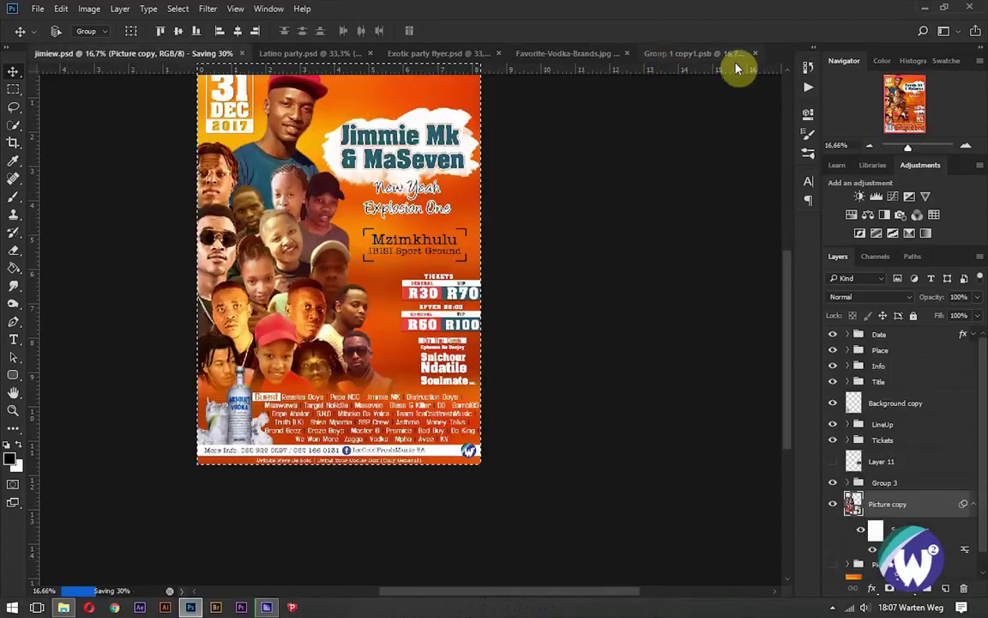
left_click(712, 55)
left_click(754, 54)
left_click(558, 55)
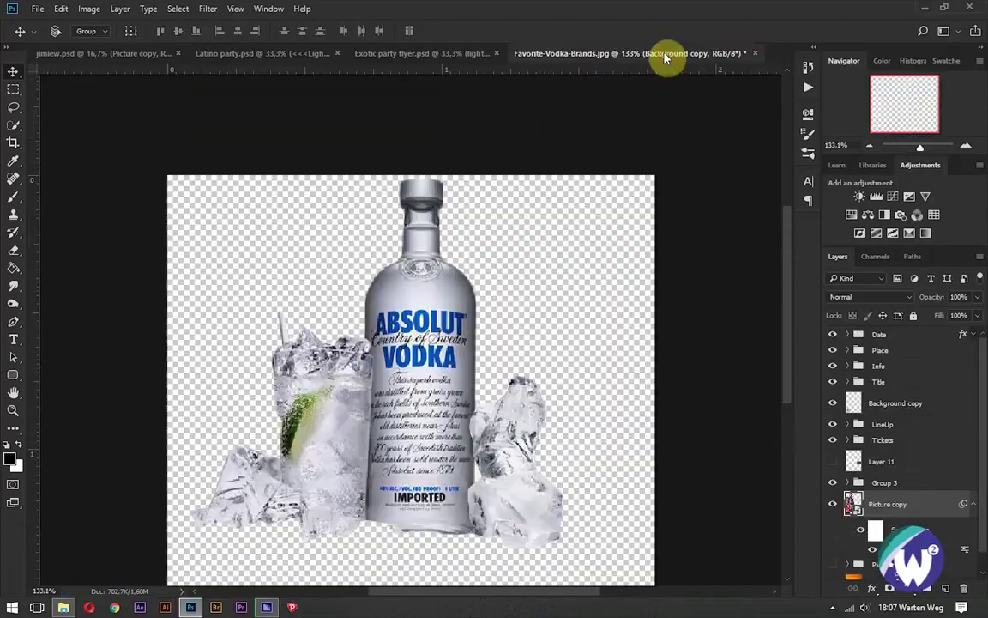
left_click(755, 54)
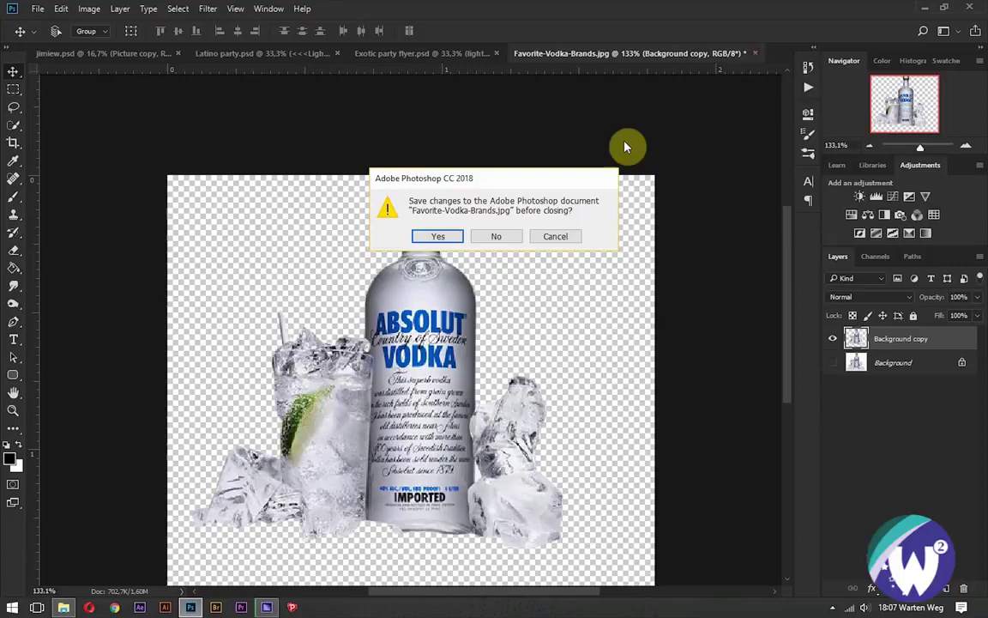
left_click(498, 235)
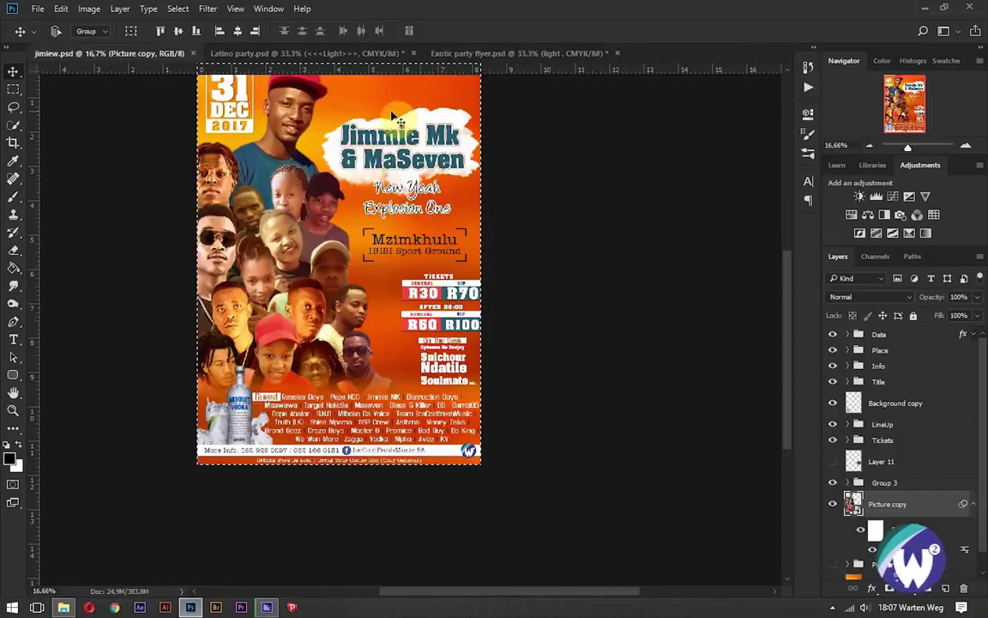
Collapse Picture copy's smart filters, select the Title group and save the flyer
left_click(973, 504)
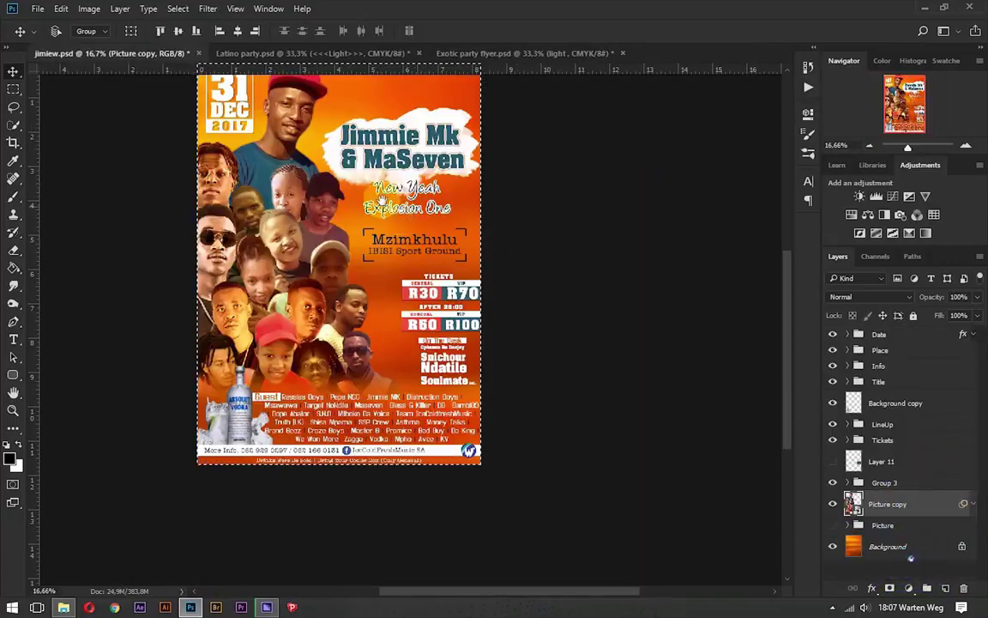
scroll(613, 355, "up", 2)
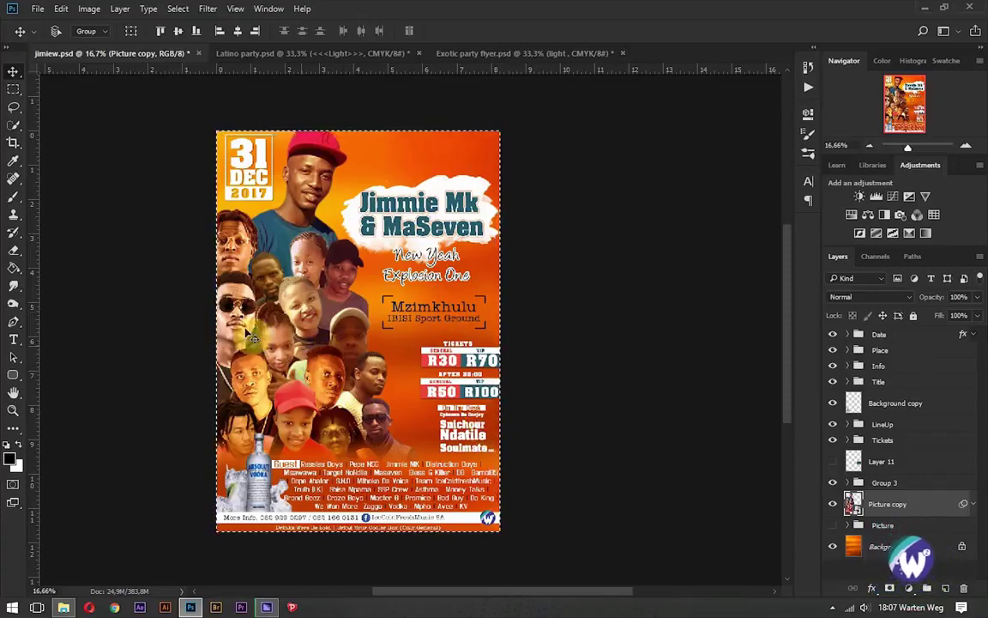
scroll(369, 293, "up", 1)
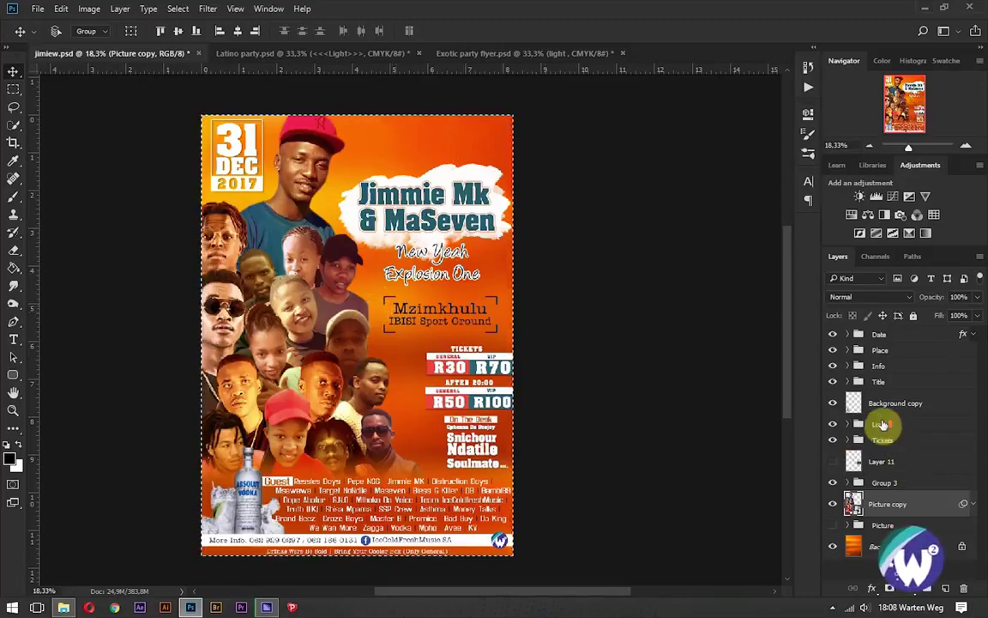
scroll(900, 389, "up", 1)
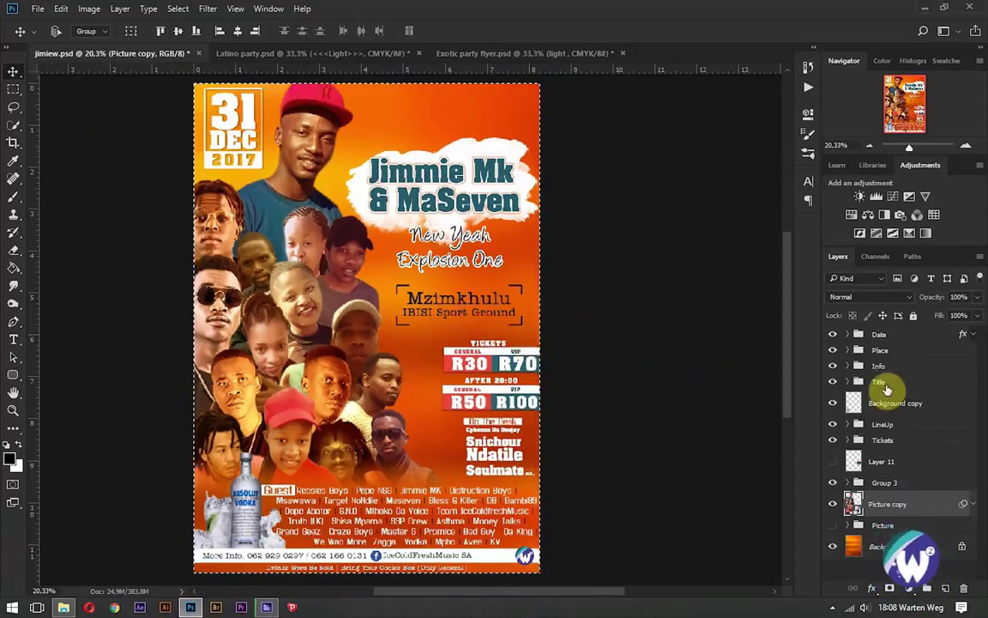
left_click(886, 385)
key("ctrl+s")
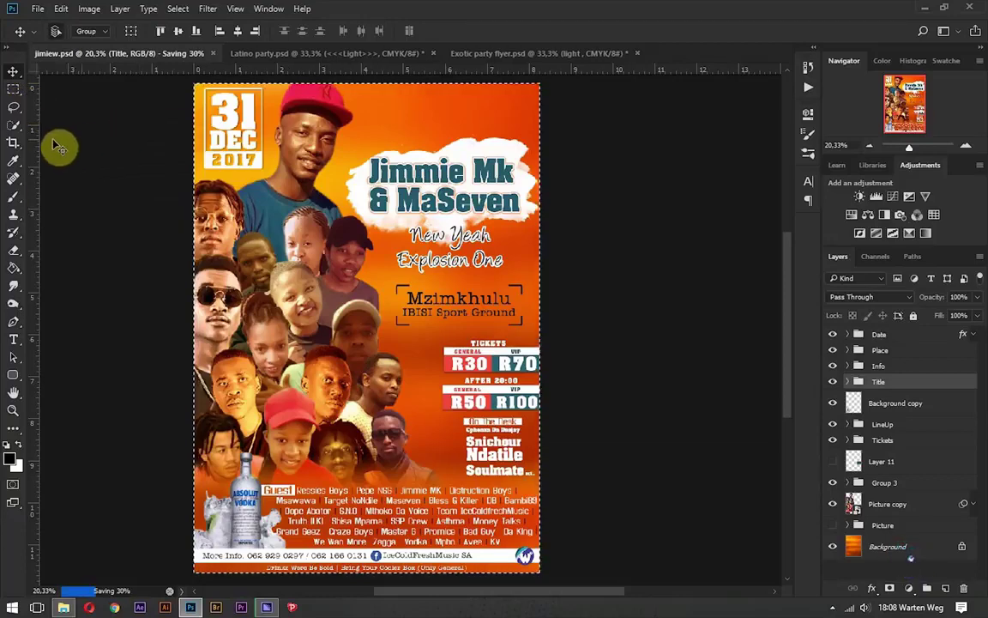
Deselect, then shift the Title and Place (Mzimkhulu venue) groups up and slightly left
key("ctrl+d")
left_click_drag(447, 211, 436, 181)
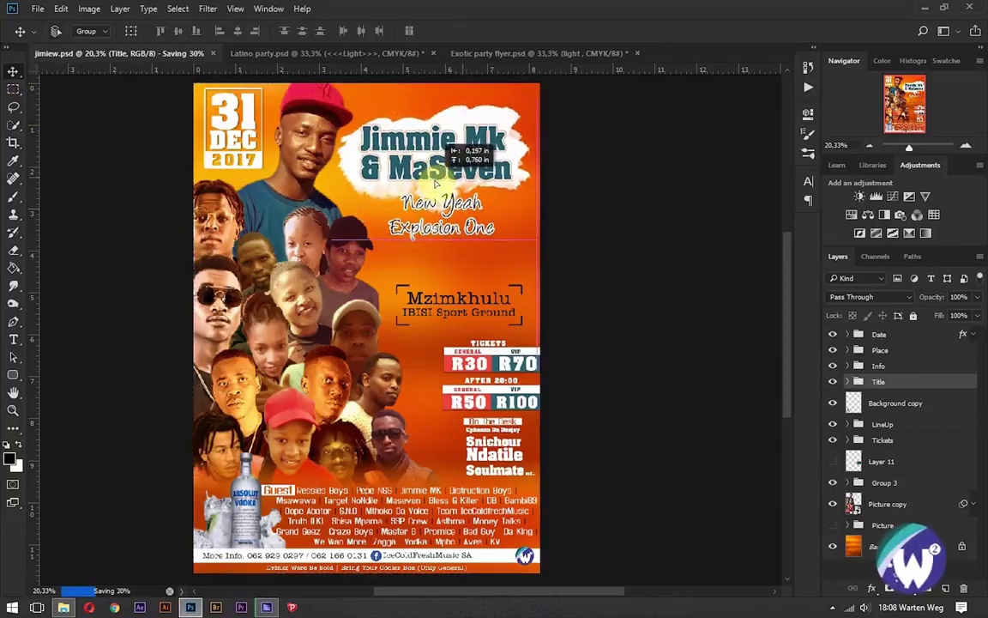
left_click(879, 350)
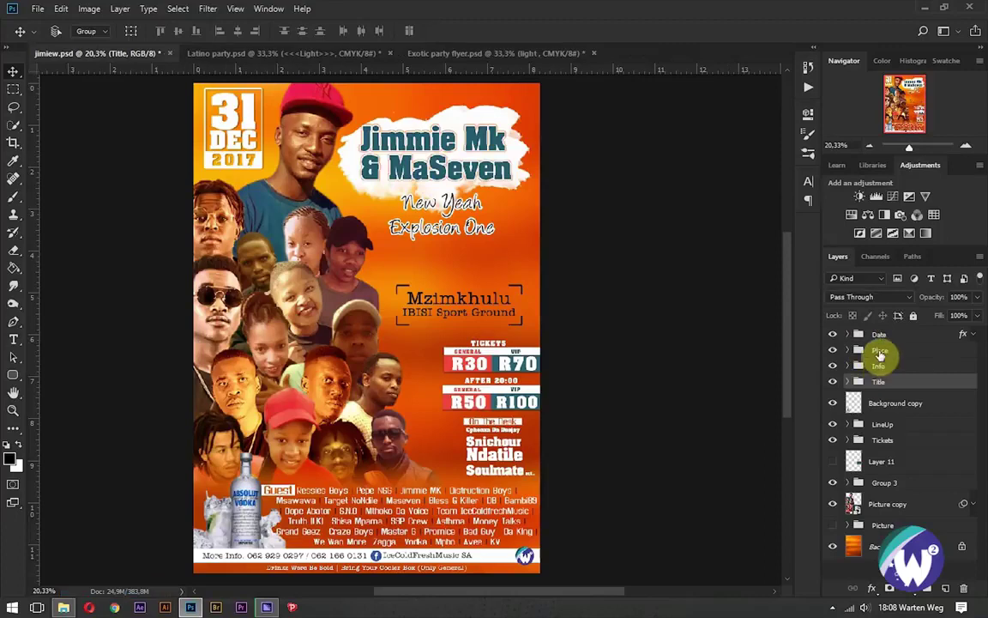
left_click_drag(458, 313, 447, 280)
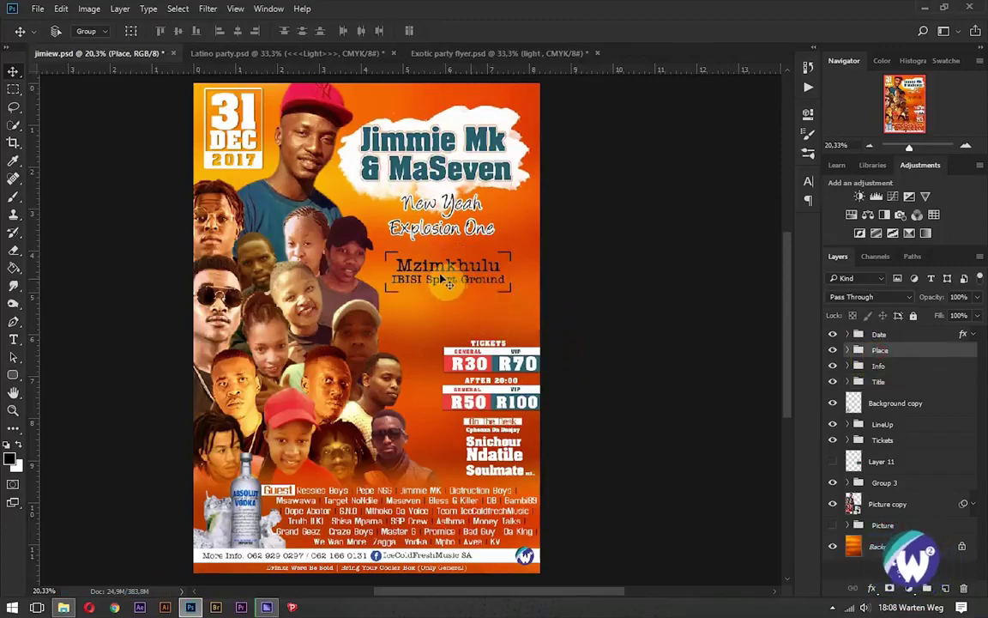
Mask the Tickets group to the area around the ticket prices and move it up-left
left_click(884, 440)
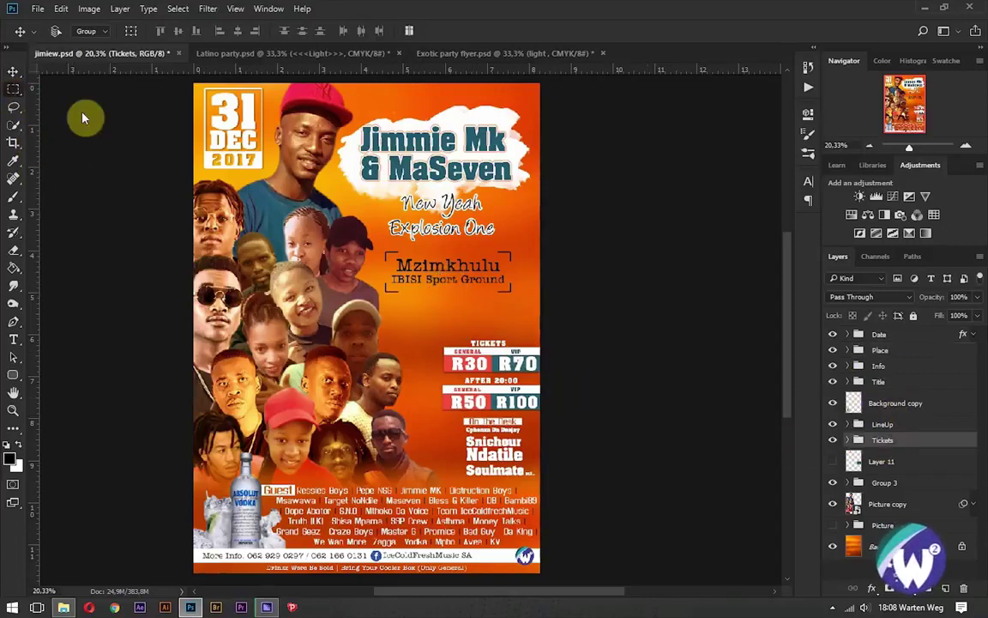
key("m")
left_click_drag(399, 305, 603, 422)
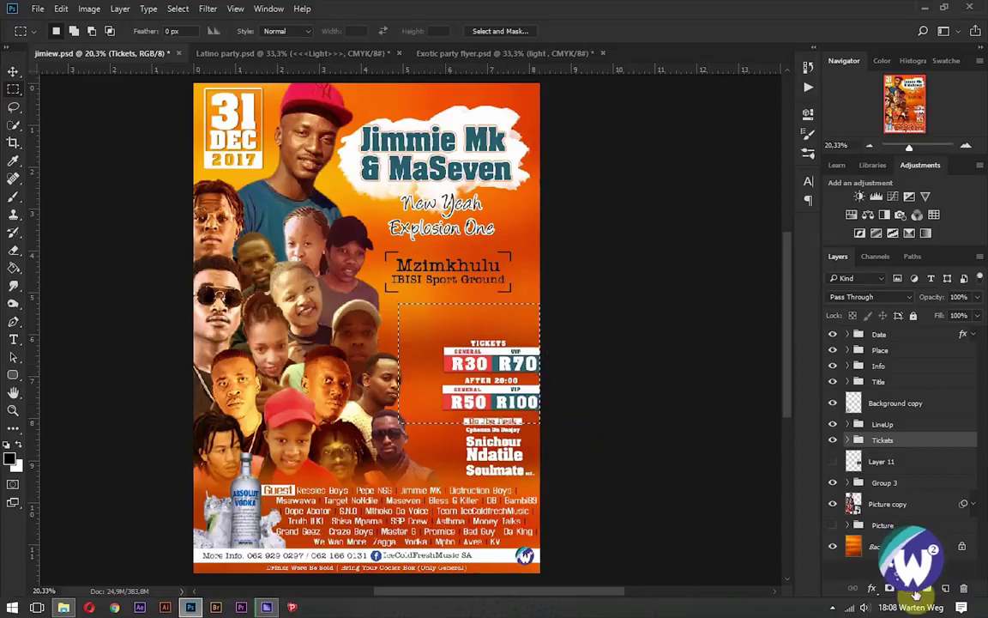
left_click(890, 589)
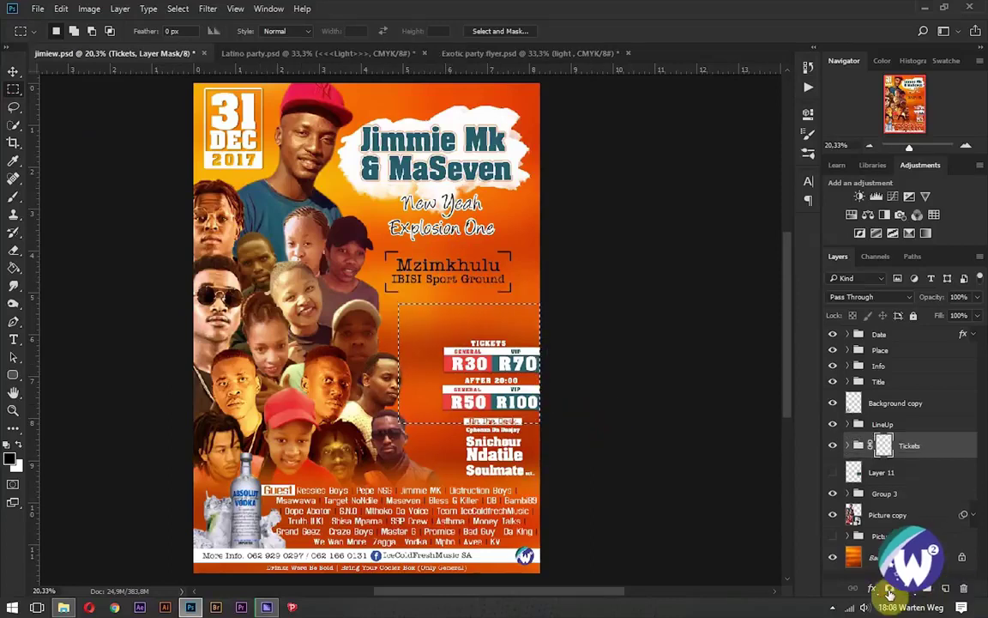
left_click(13, 72)
mouse_move(493, 374)
left_mouse_down()
mouse_move(461, 362)
mouse_move(469, 370)
left_mouse_up()
mouse_move(909, 455)
left_mouse_down()
mouse_move(901, 429)
mouse_move(849, 431)
left_mouse_up()
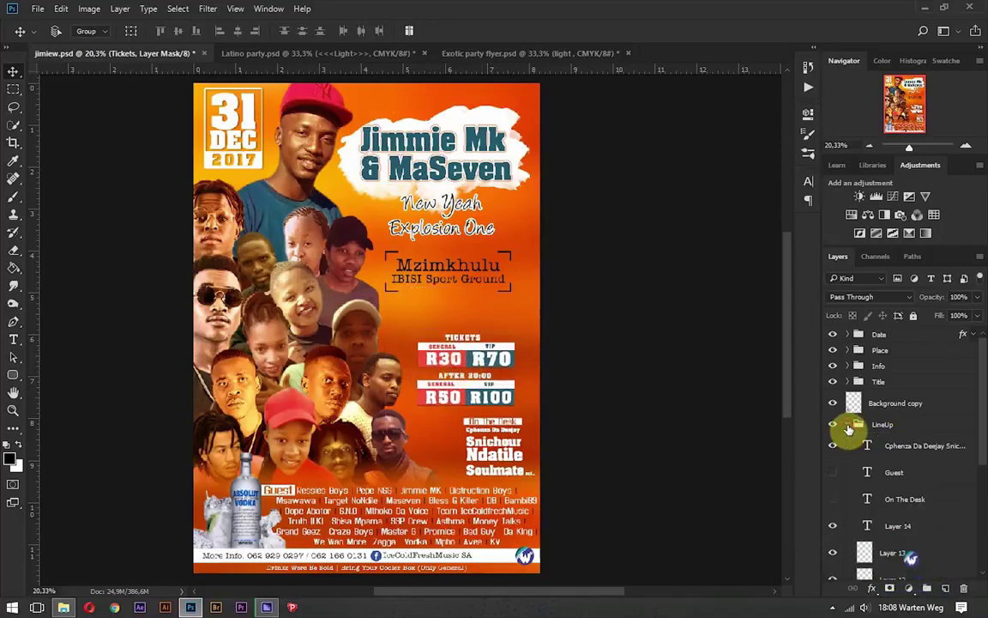
Move the DJ credit and On The Desk text out of LineUp and group them as Group 4
left_click(912, 455)
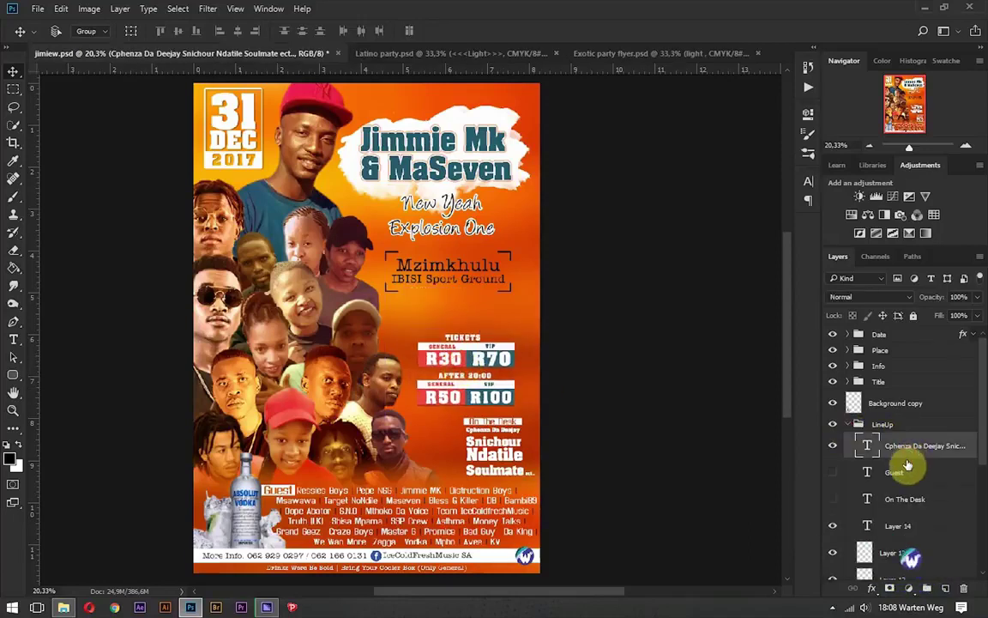
left_click(914, 506)
left_click_drag(909, 446, 898, 420)
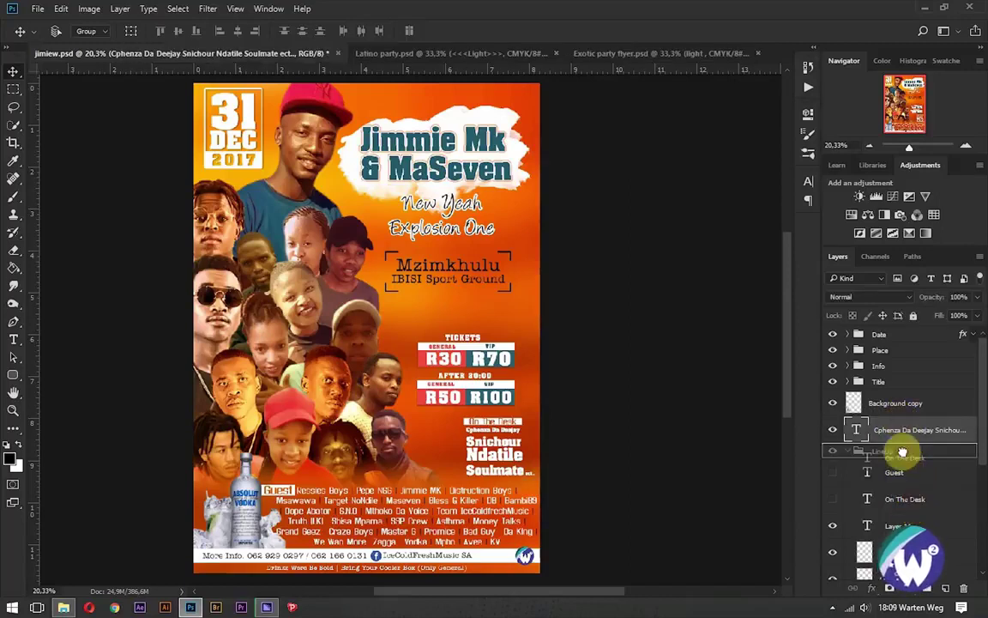
left_click_drag(912, 499, 896, 436)
left_click(895, 435, "shift")
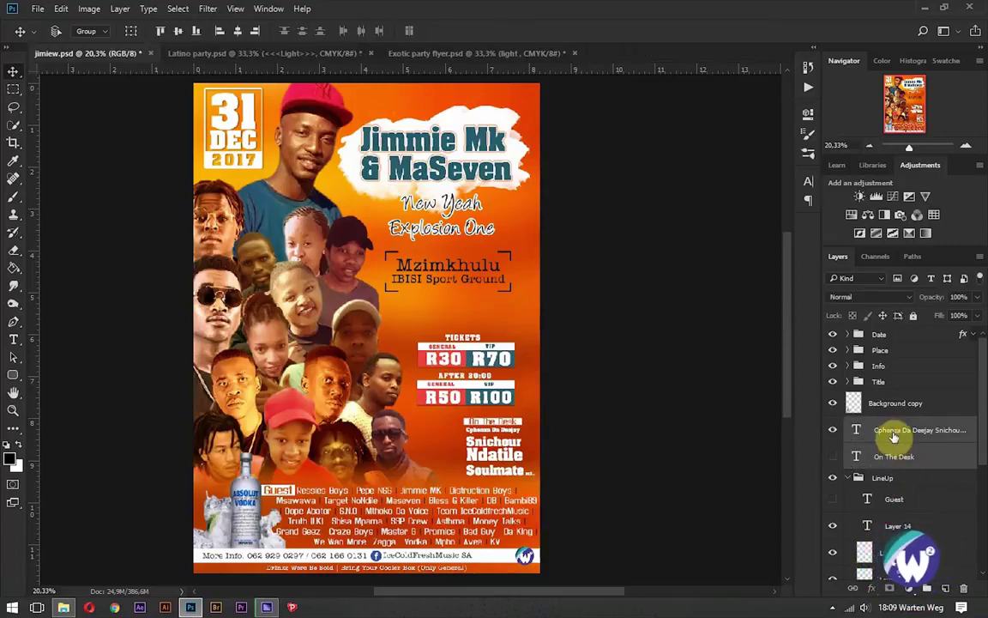
key("ctrl+g")
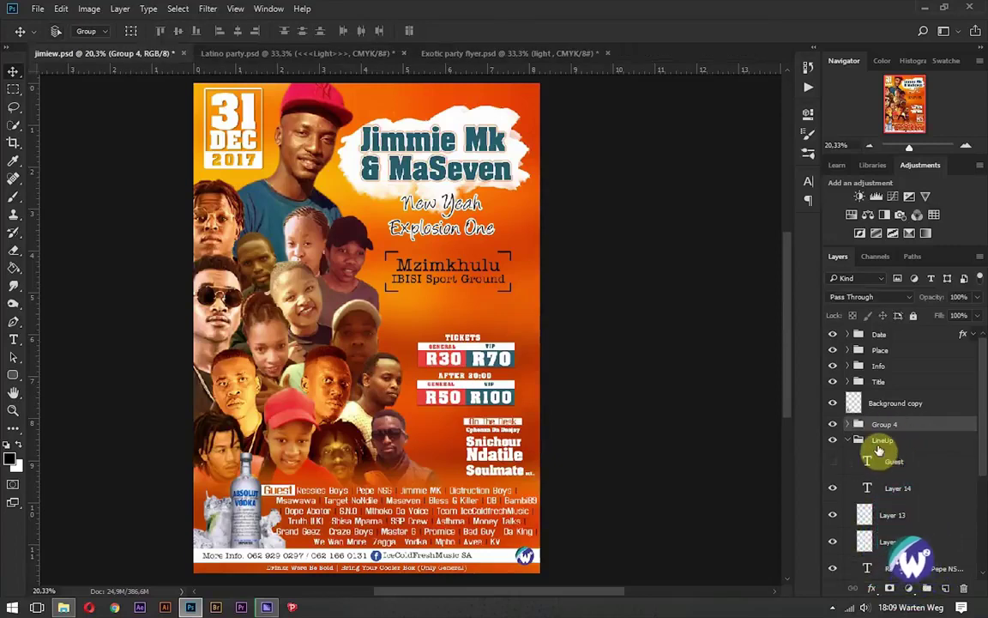
Place Layer 13 above Layer 14, collapse LineUp, and reposition Group 4 on the flyer
left_click(833, 424)
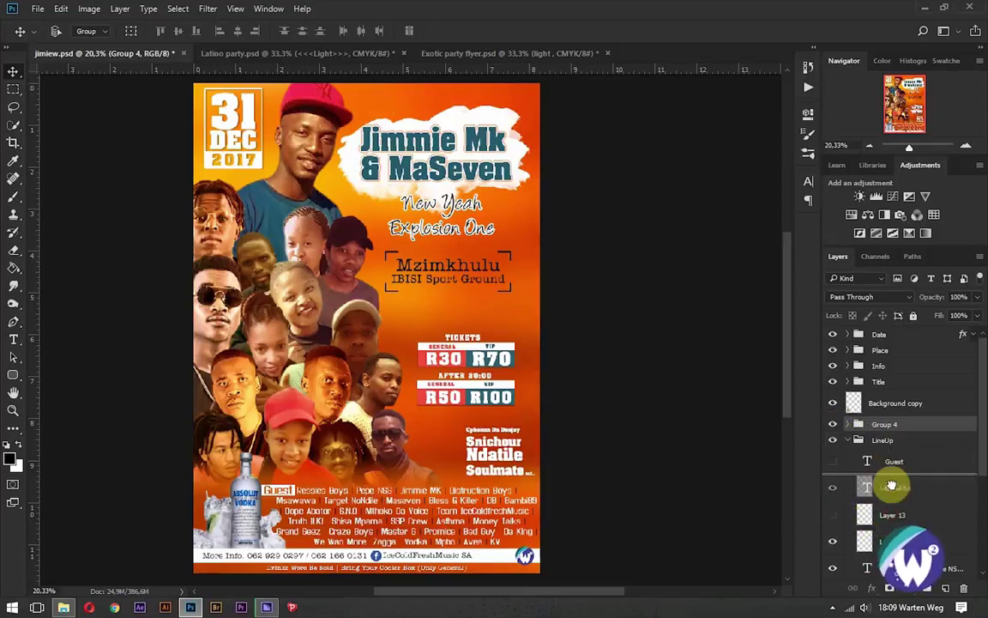
left_click_drag(891, 509, 902, 427)
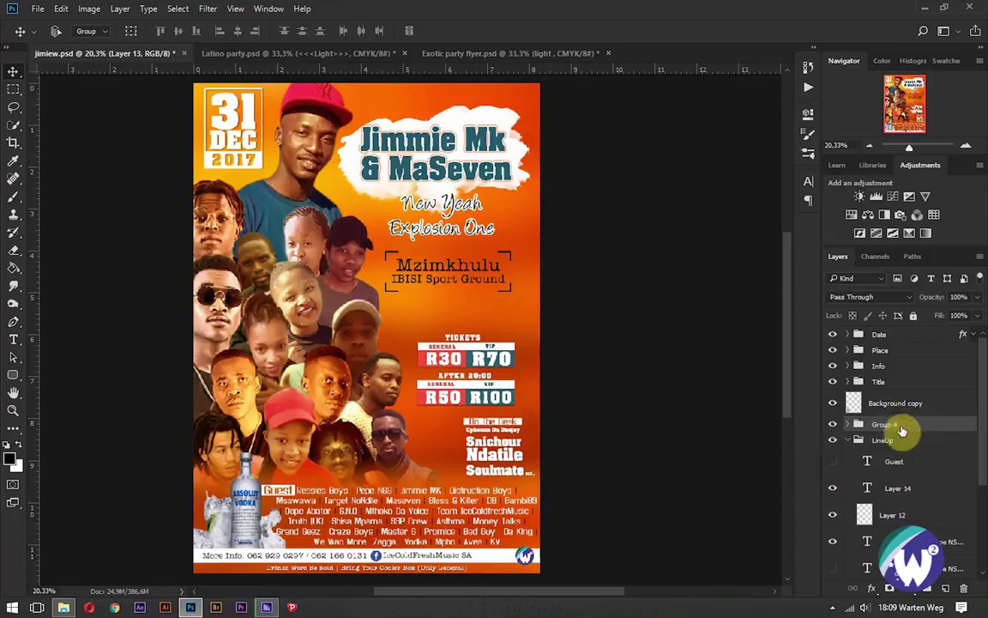
left_click(848, 441)
left_click(832, 423)
left_click_drag(463, 439, 453, 438)
Scale the DJ text group to about 112% and shift it slightly right and down
scroll(553, 444, "up", 2)
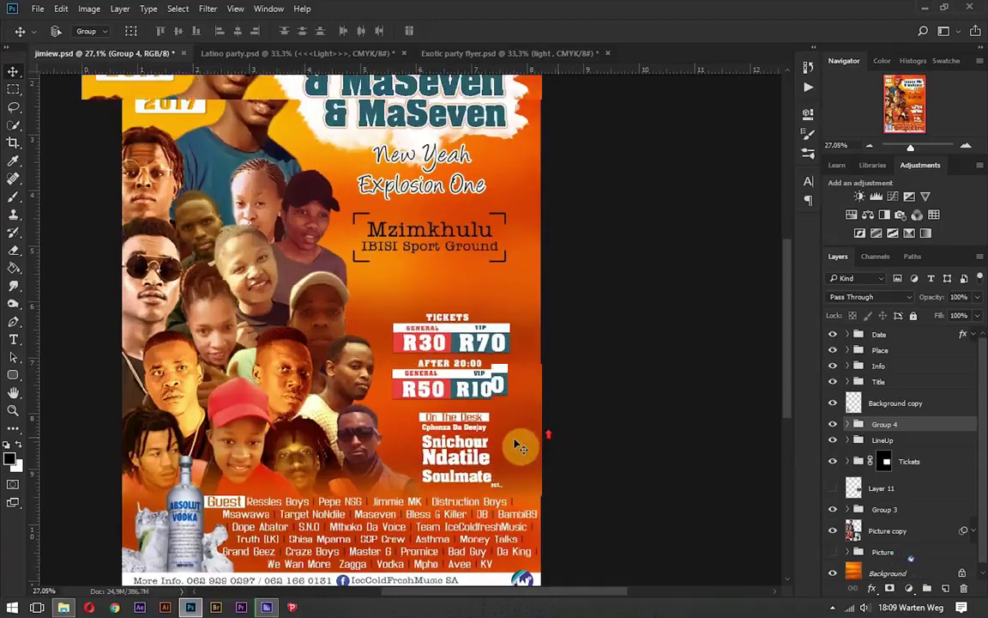
scroll(518, 443, "up", 2)
key("ctrl+t")
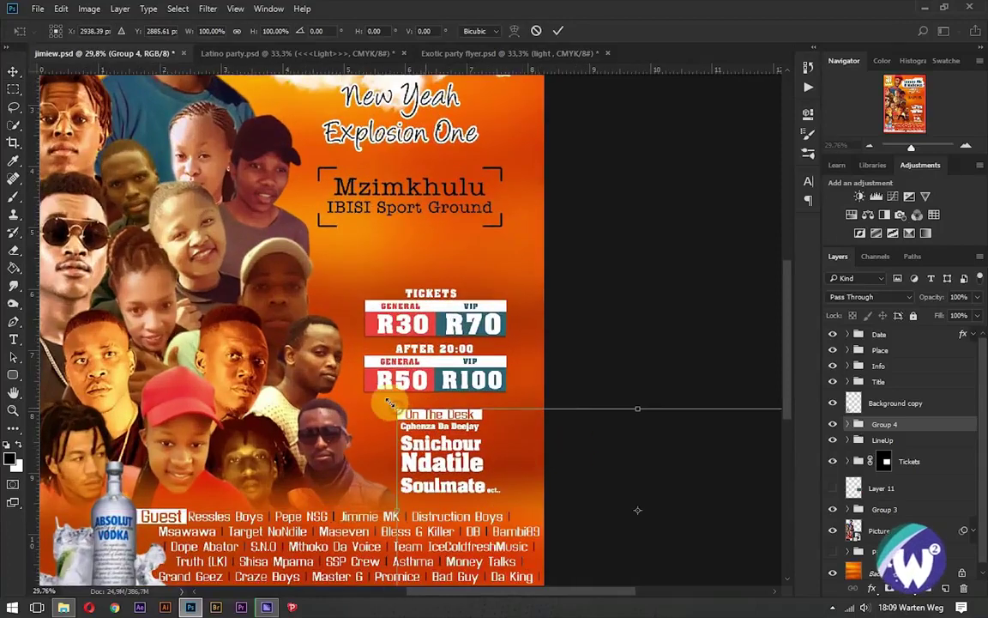
mouse_move(391, 404)
left_mouse_down()
mouse_move(354, 388)
mouse_move(442, 442)
mouse_move(426, 441)
left_mouse_up()
left_click_drag(401, 403, 391, 397)
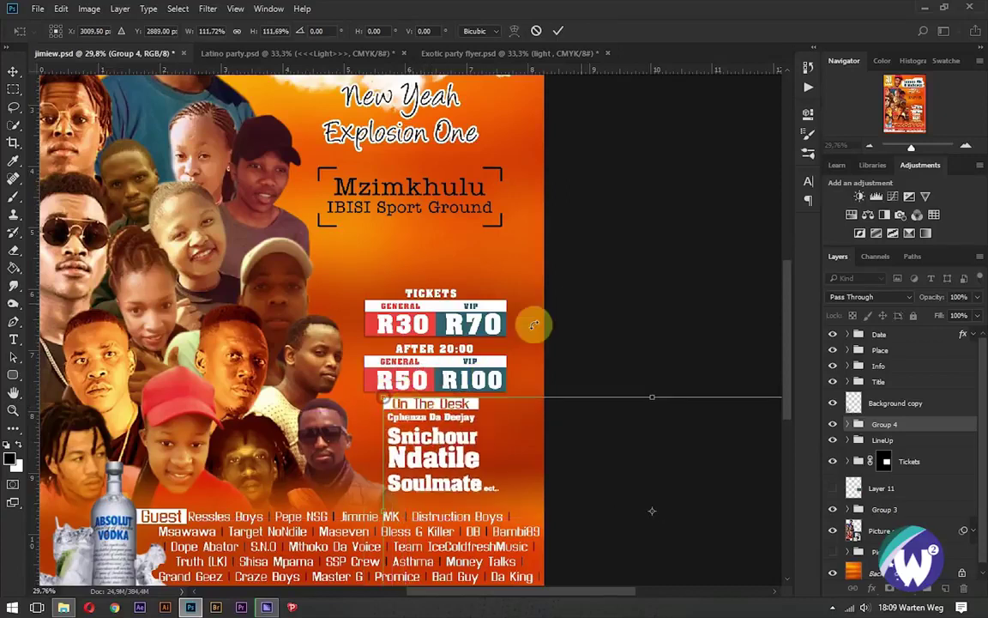
left_click_drag(441, 443, 449, 445)
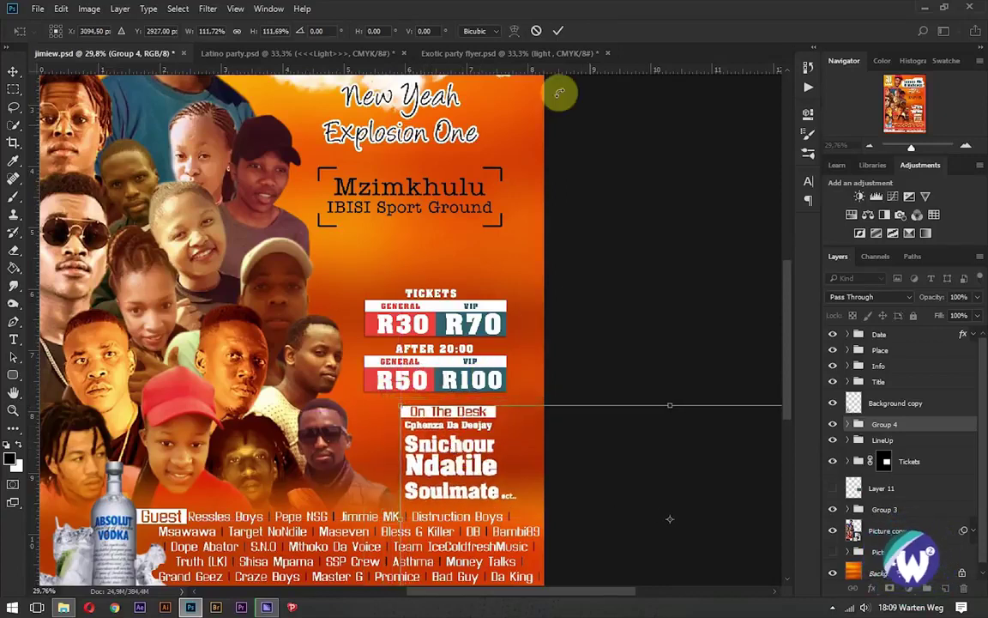
key("Return")
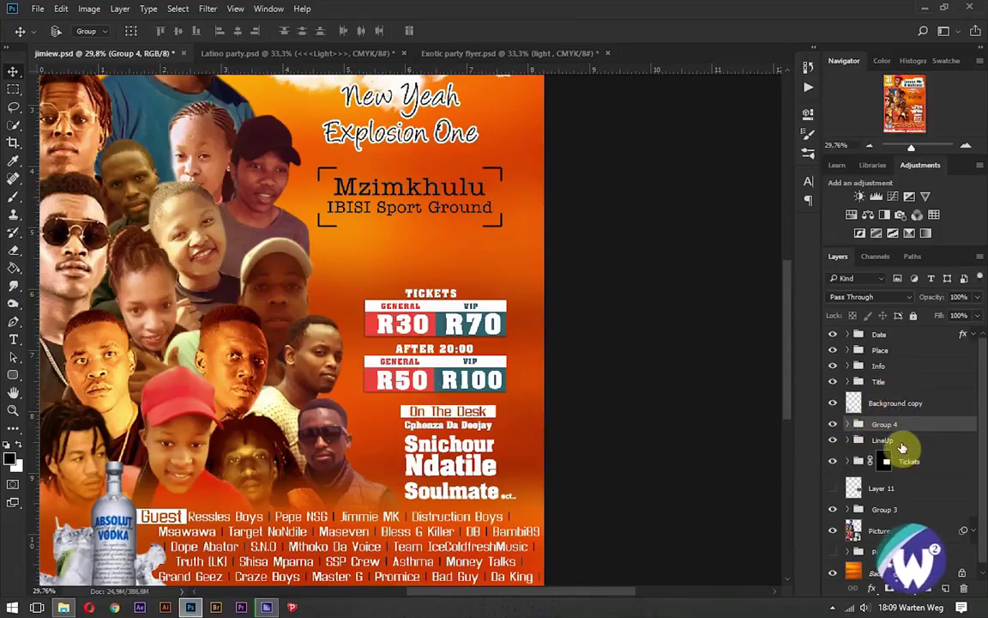
Hide the vodka Background copy layer, nudge On The Desk down and the ticket prices right
left_click(833, 510)
left_click(833, 509)
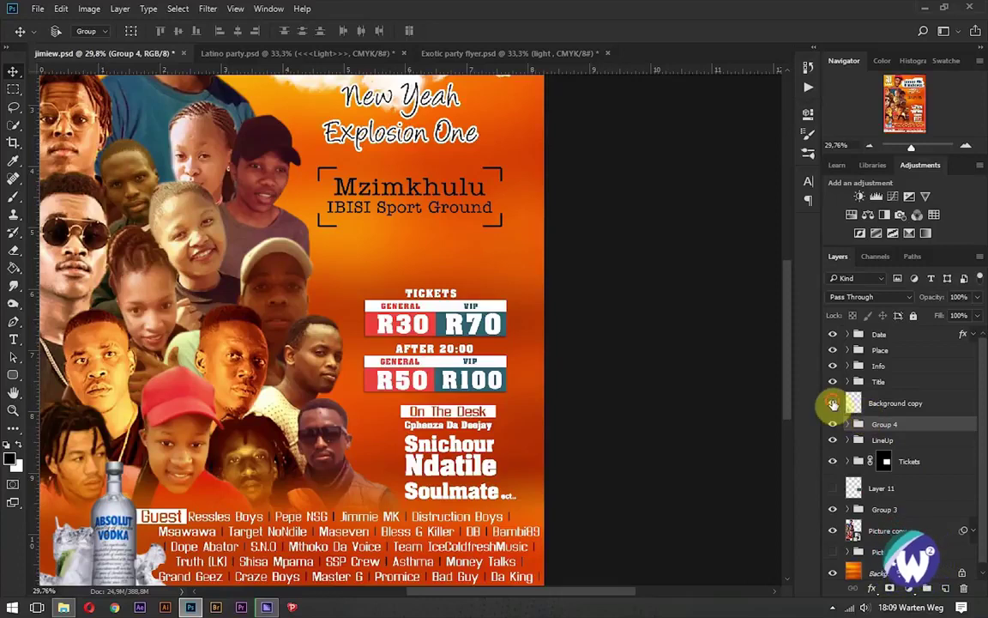
left_click(833, 403)
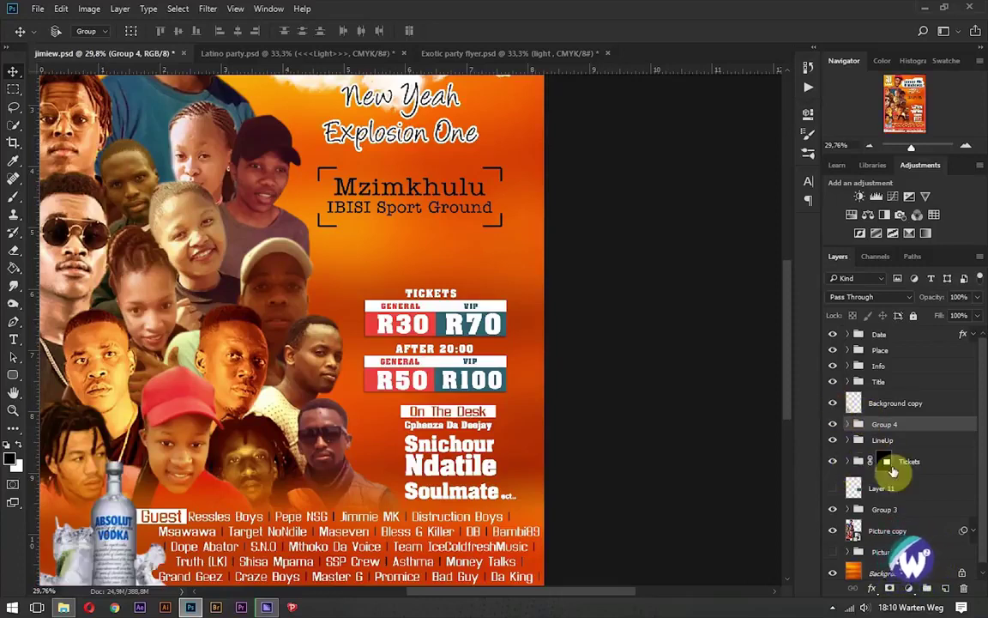
left_click_drag(436, 374, 436, 376)
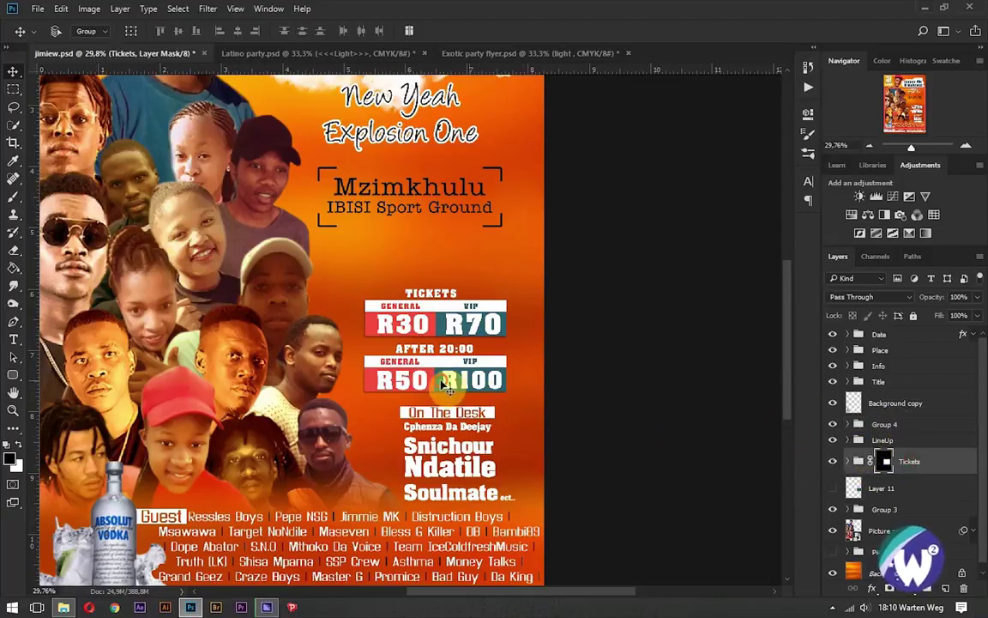
left_click_drag(403, 345, 409, 346)
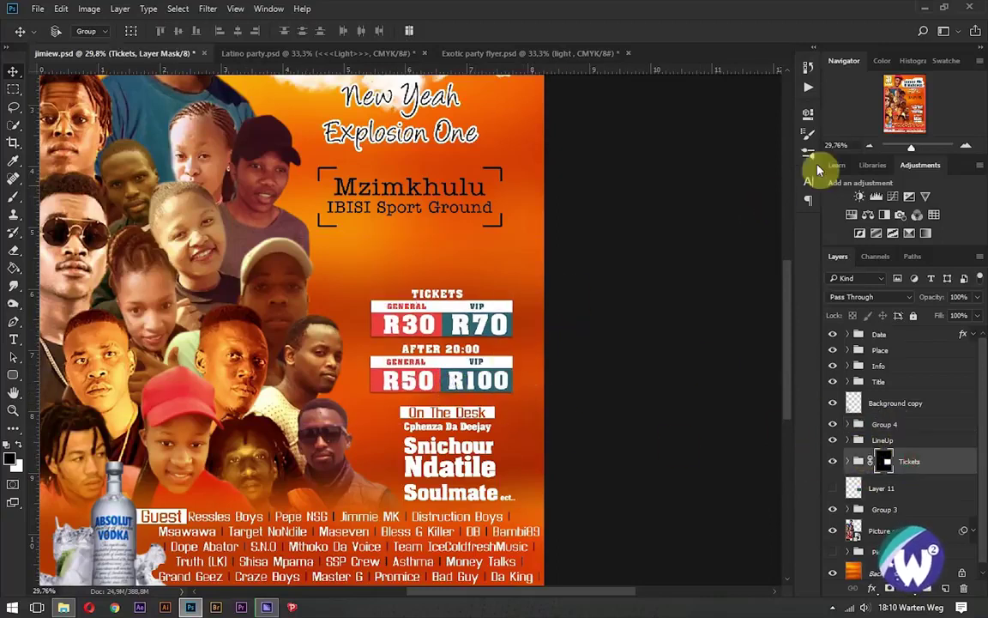
left_click_drag(827, 106, 804, 83)
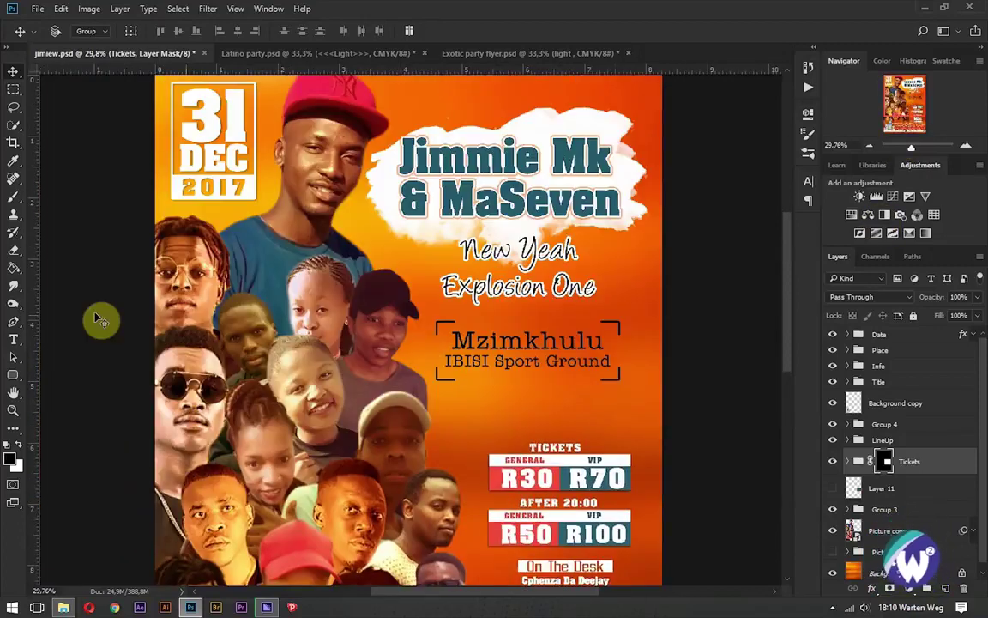
Fill a black bar on a new layer below the IBISI Sport Ground text
left_click(13, 89)
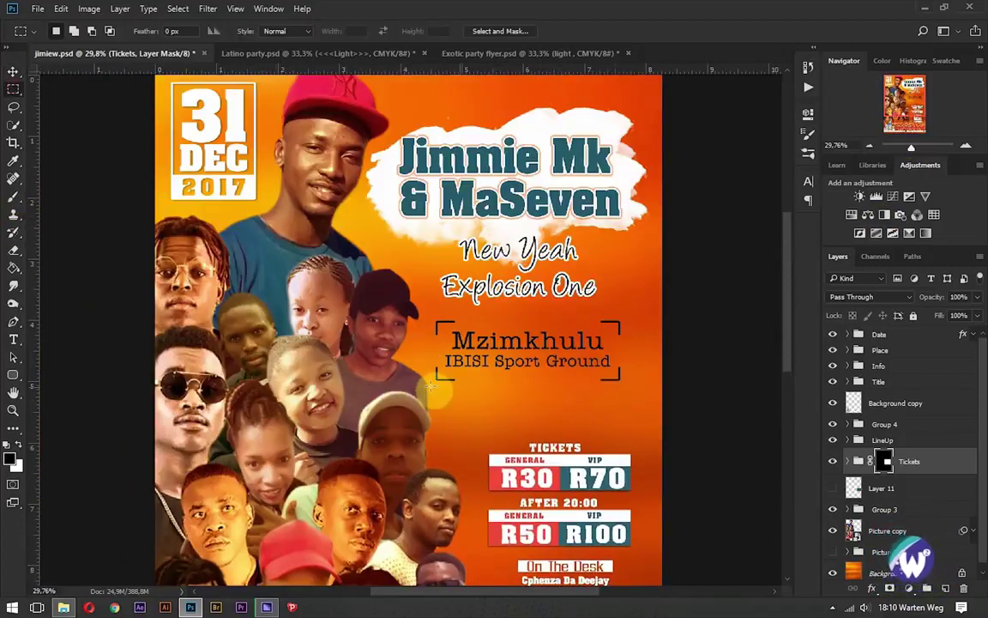
left_click_drag(438, 388, 617, 417)
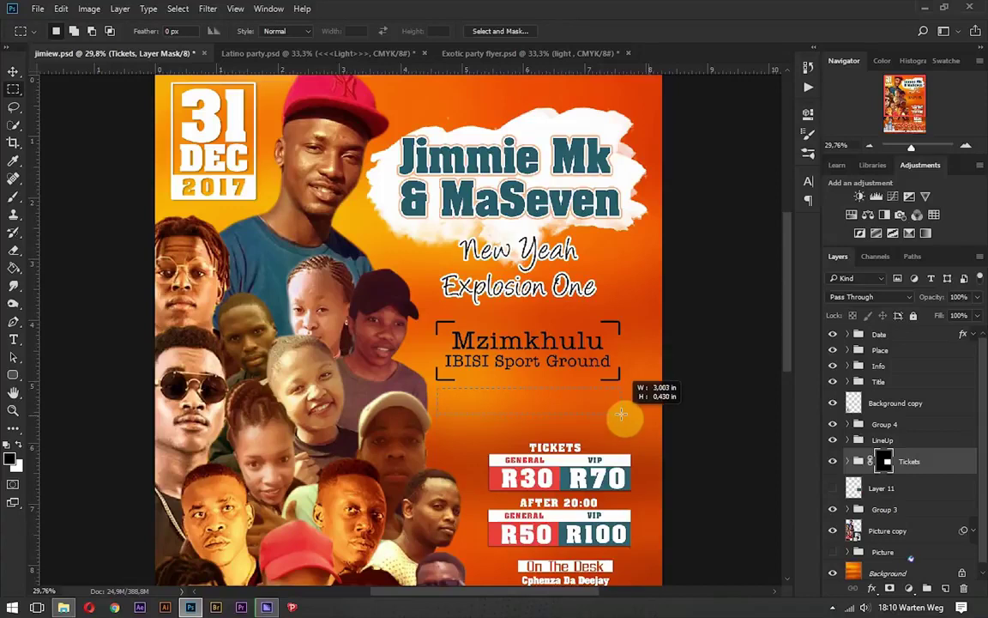
left_click(888, 402)
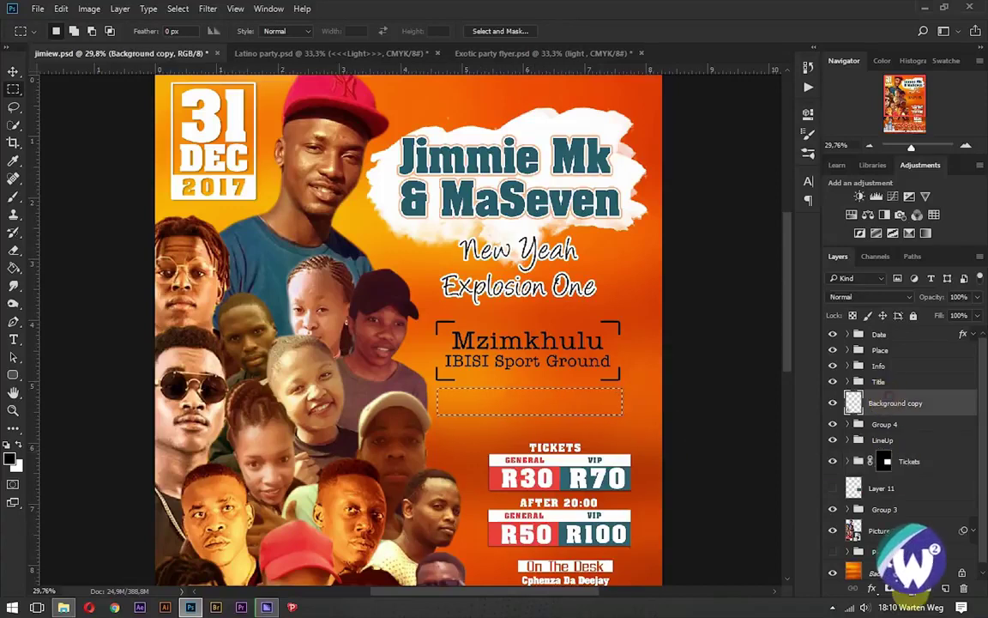
left_click(944, 588)
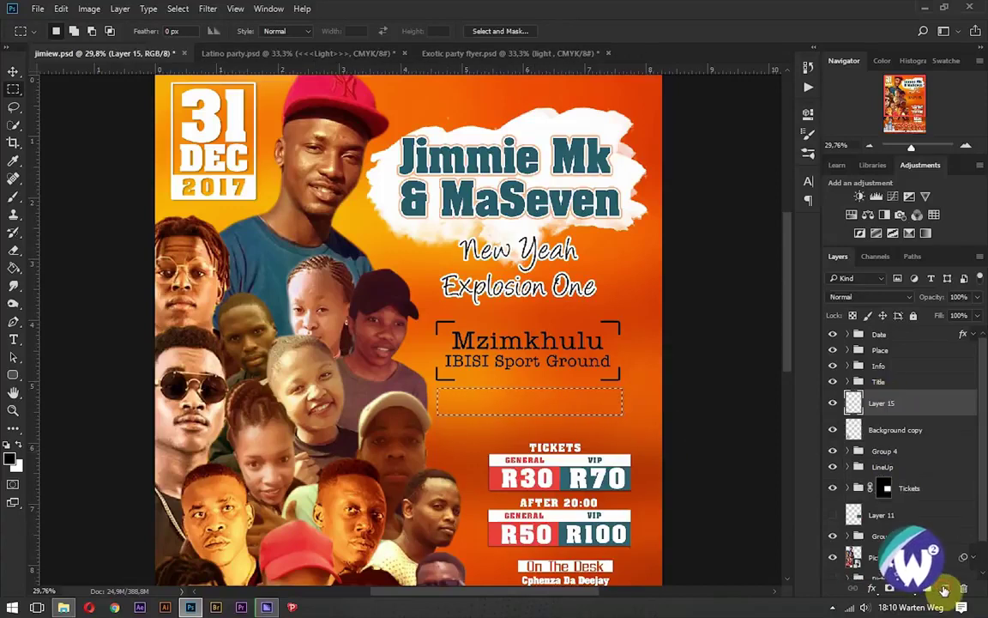
left_click(14, 269)
left_click(513, 400)
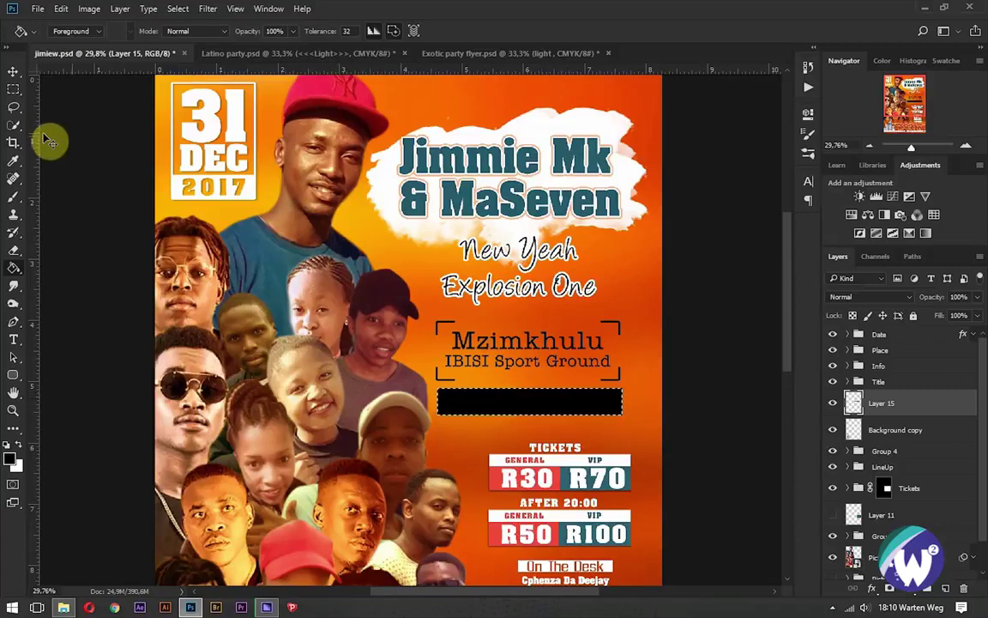
key("ctrl+d")
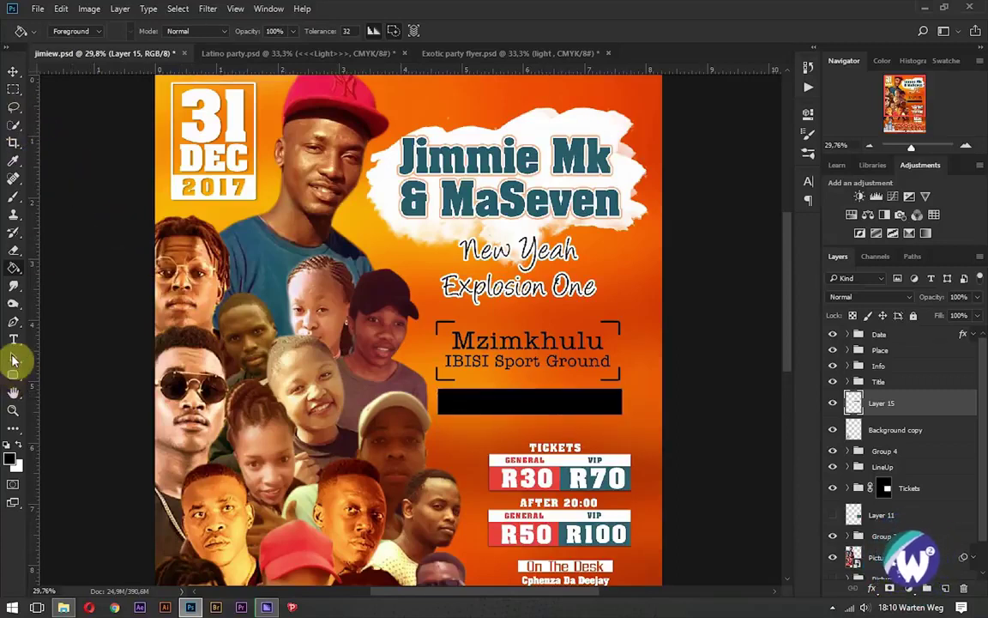
Add white text "GATE OPEN AT 6PM - 6AM" inside the black bar
left_click(13, 340)
left_click(459, 402)
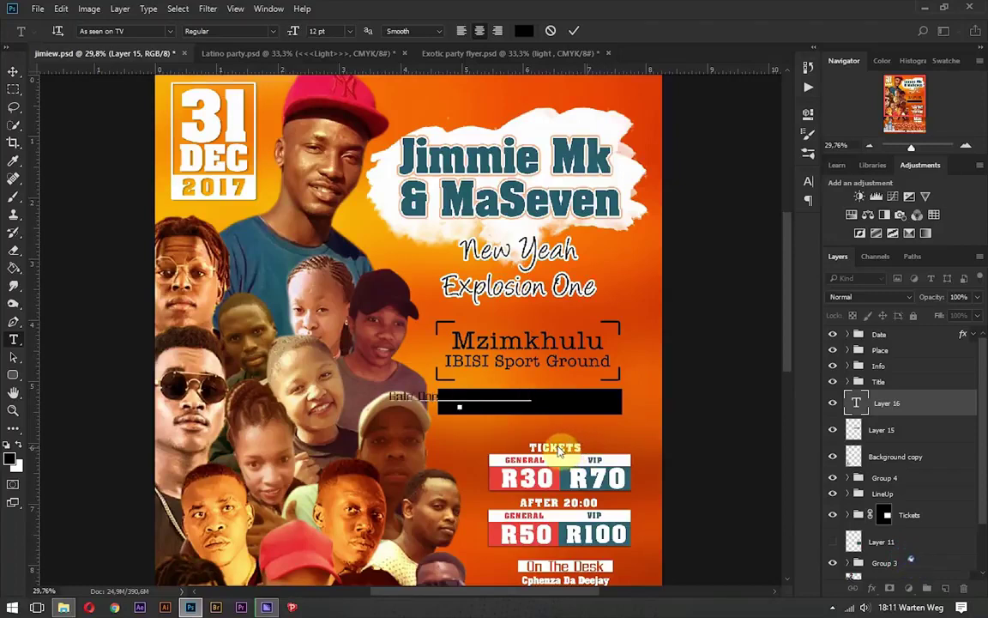
left_click_drag(483, 399, 548, 396)
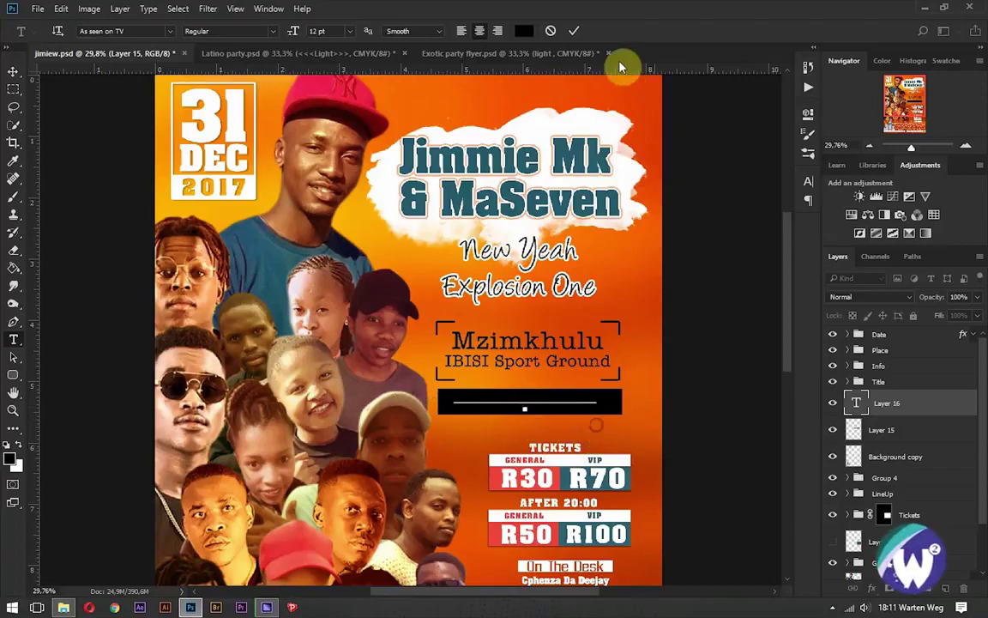
left_click(574, 30)
left_click(523, 31)
left_click(630, 355)
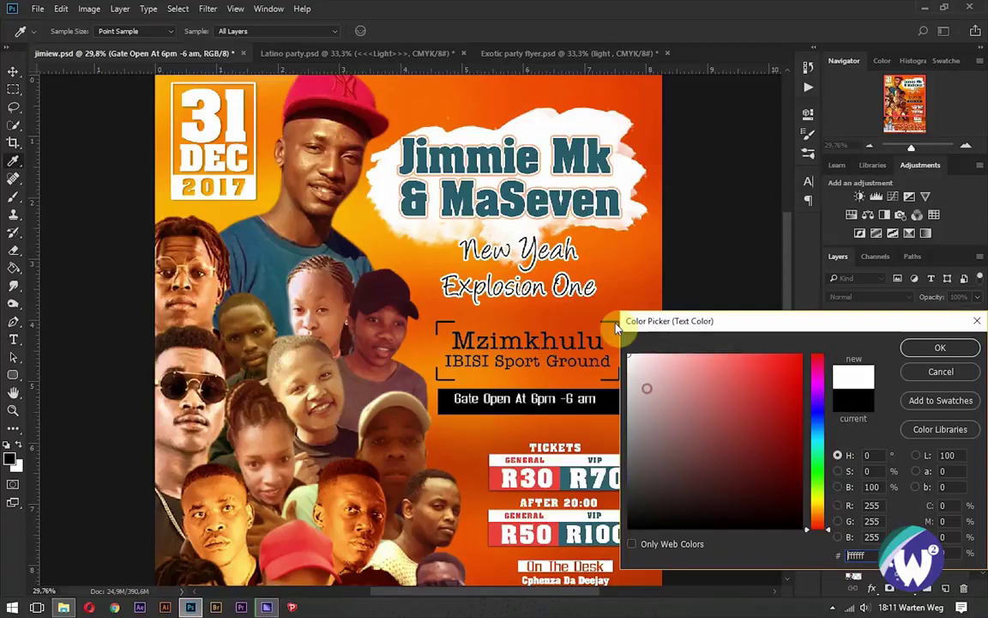
left_click(938, 350)
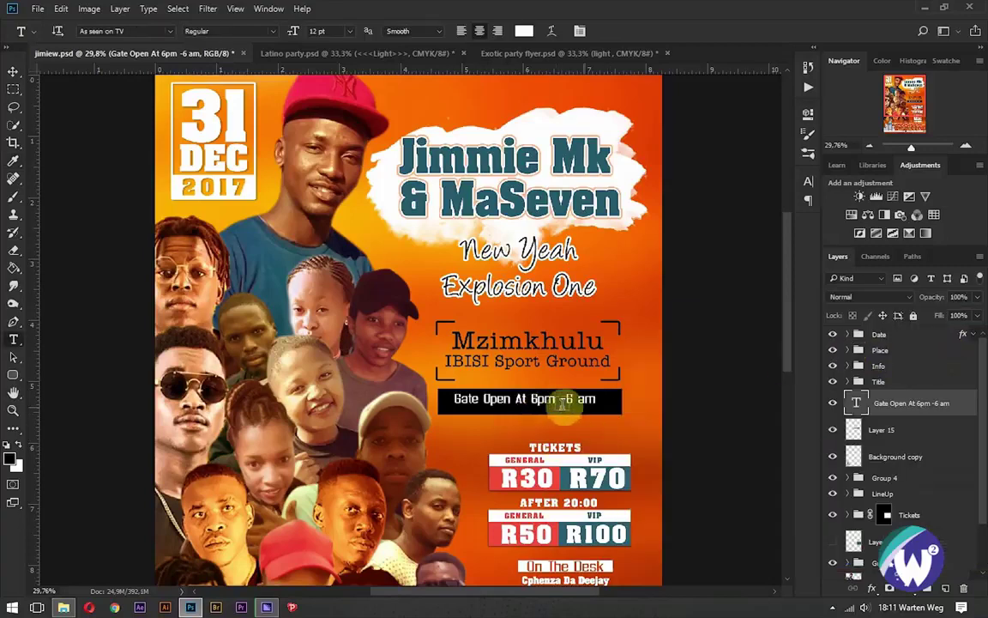
Enlarge the gate text from 12 pt to 14 pt and align it with the bar layer
left_click(808, 181)
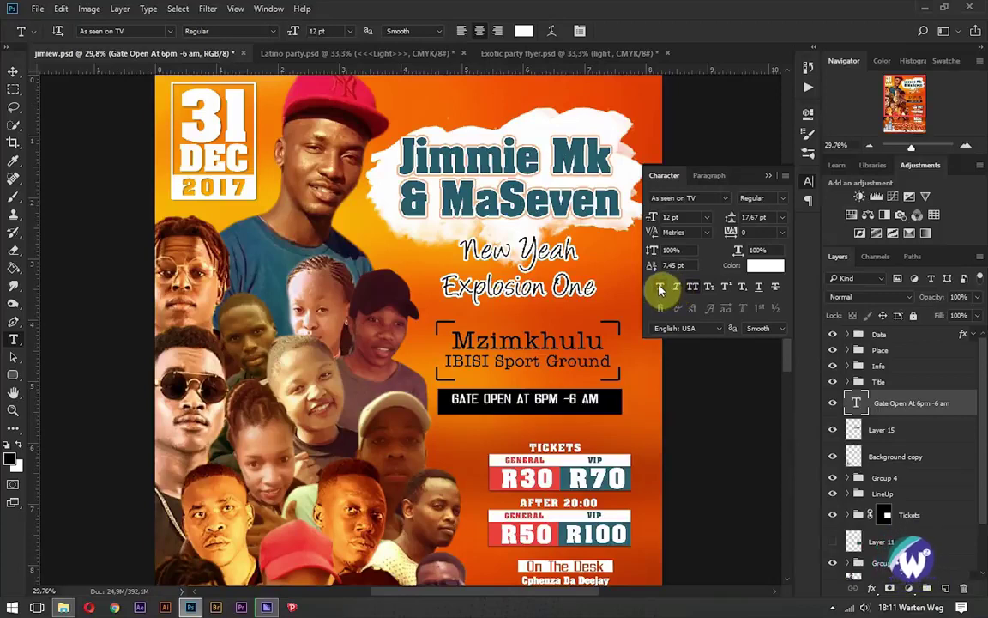
left_click(571, 399)
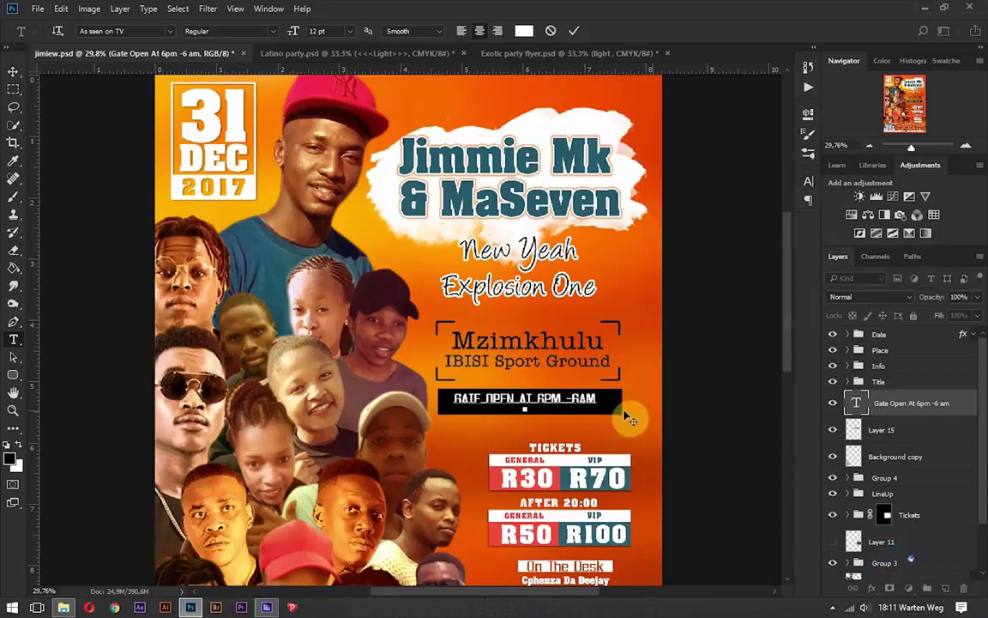
left_click(574, 31)
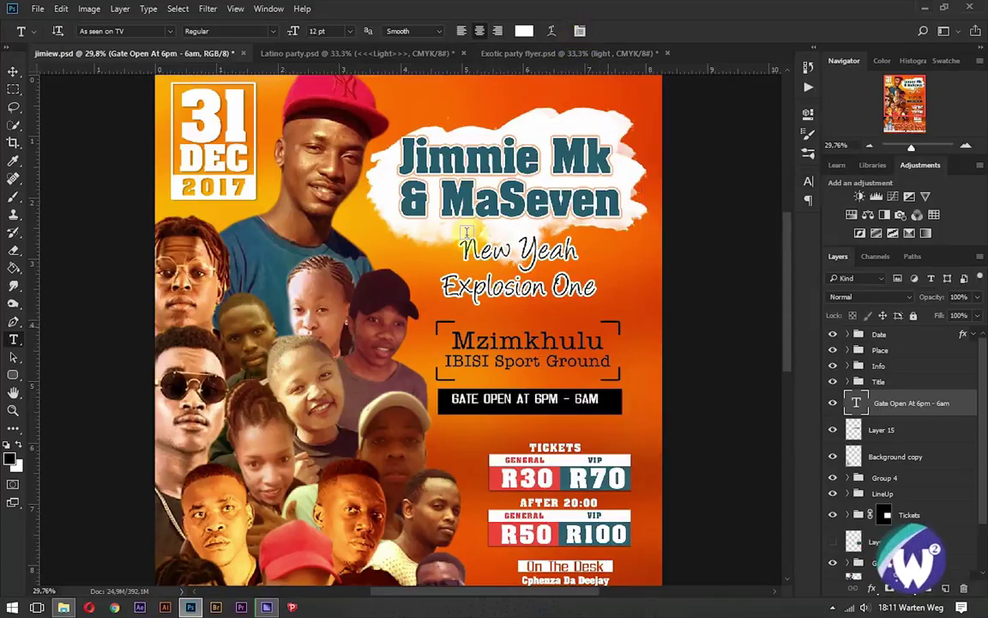
left_click(317, 30)
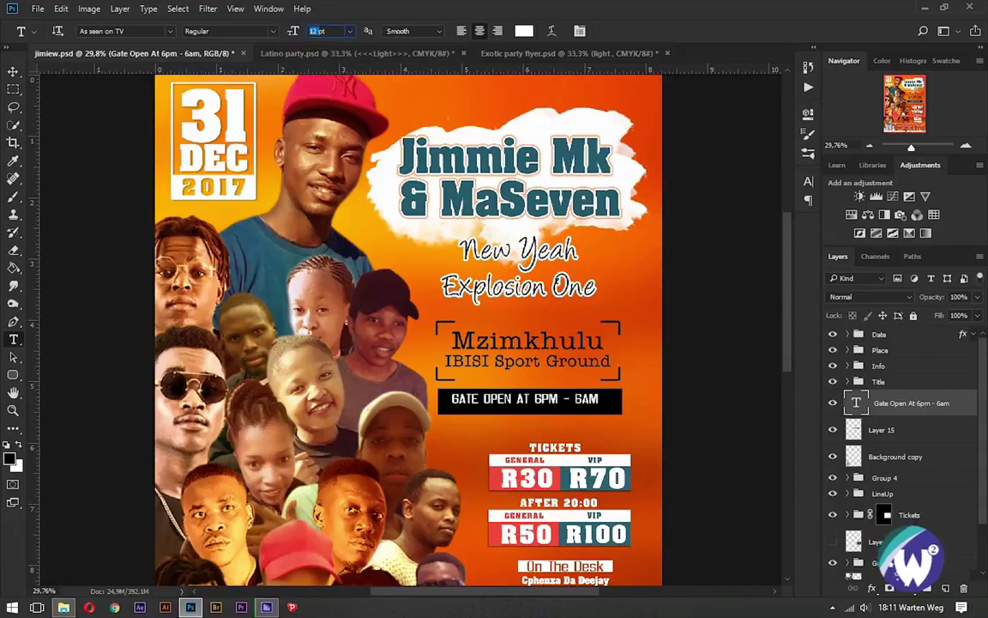
type("14")
key("Return")
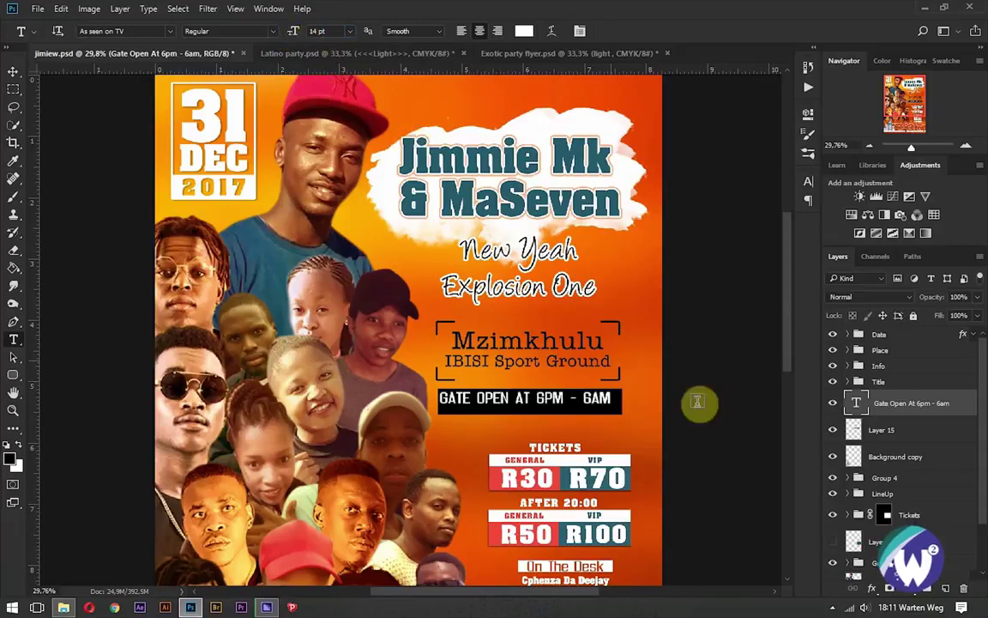
left_click(884, 433, "ctrl")
left_click(13, 71)
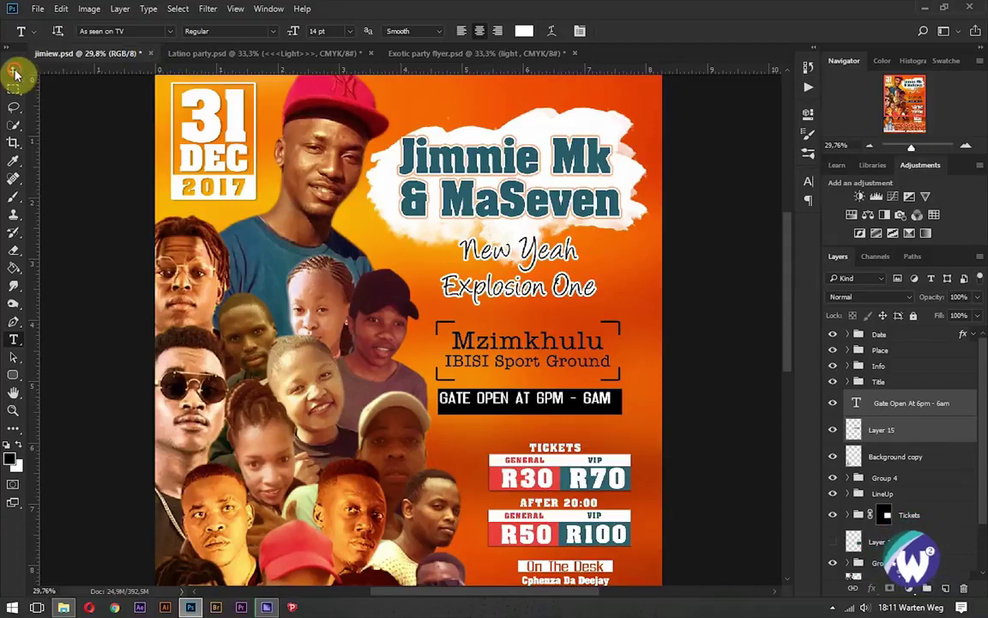
left_click(238, 31)
Centre the gate text vertically in the black bar and zoom out over the flyer
left_click(178, 31)
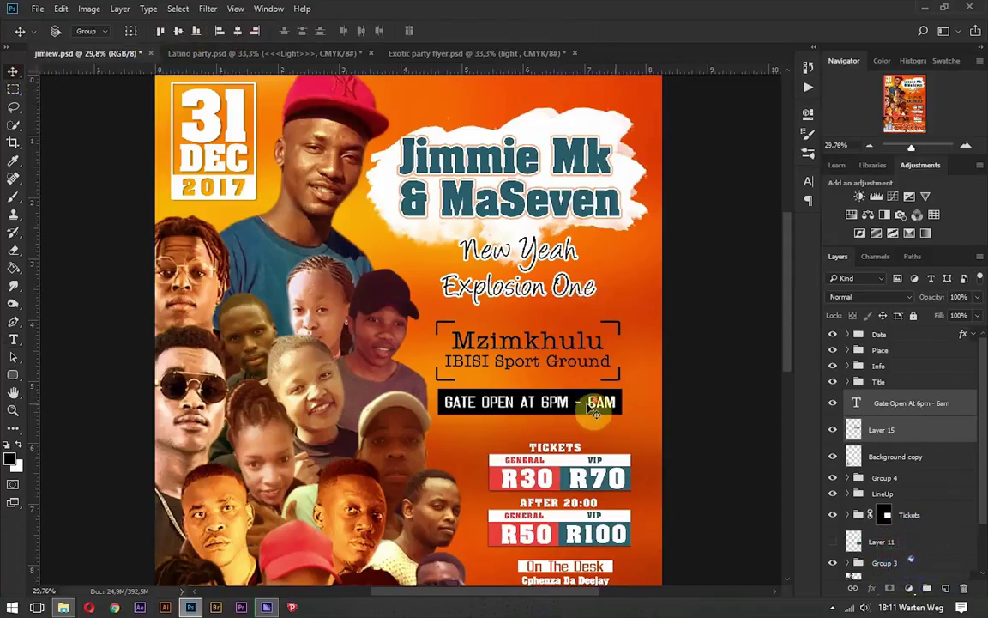
scroll(592, 412, "down", 2)
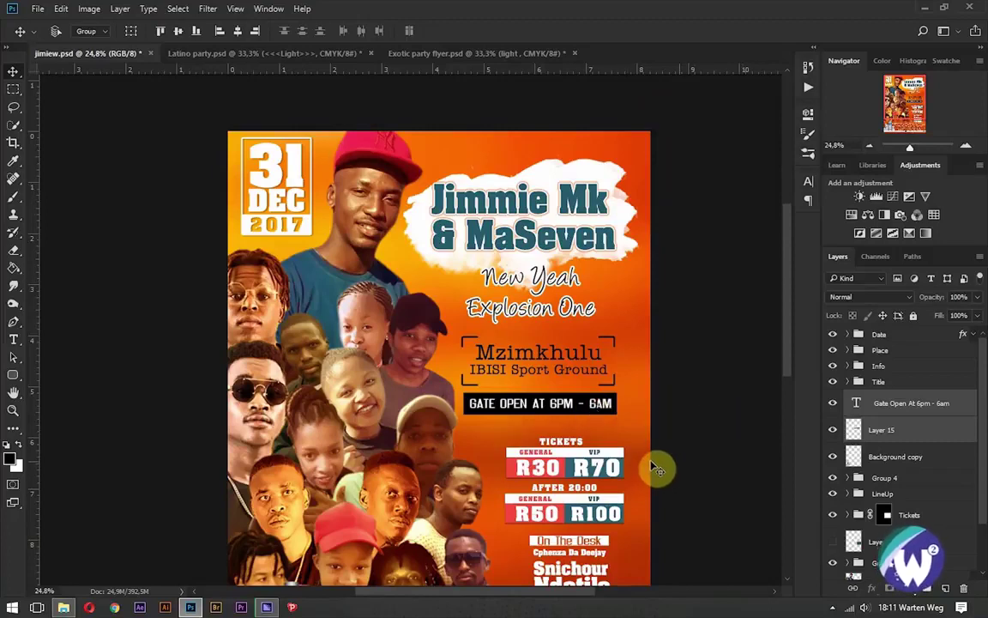
scroll(685, 464, "down", 2)
scroll(686, 461, "down", 2)
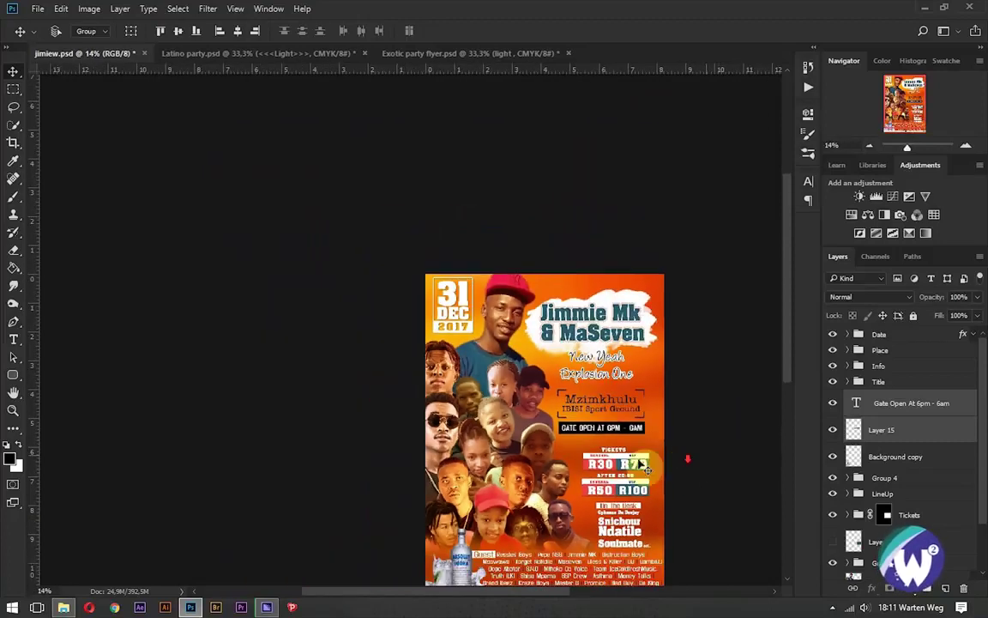
scroll(296, 307, "up", 1)
scroll(296, 307, "up", 1)
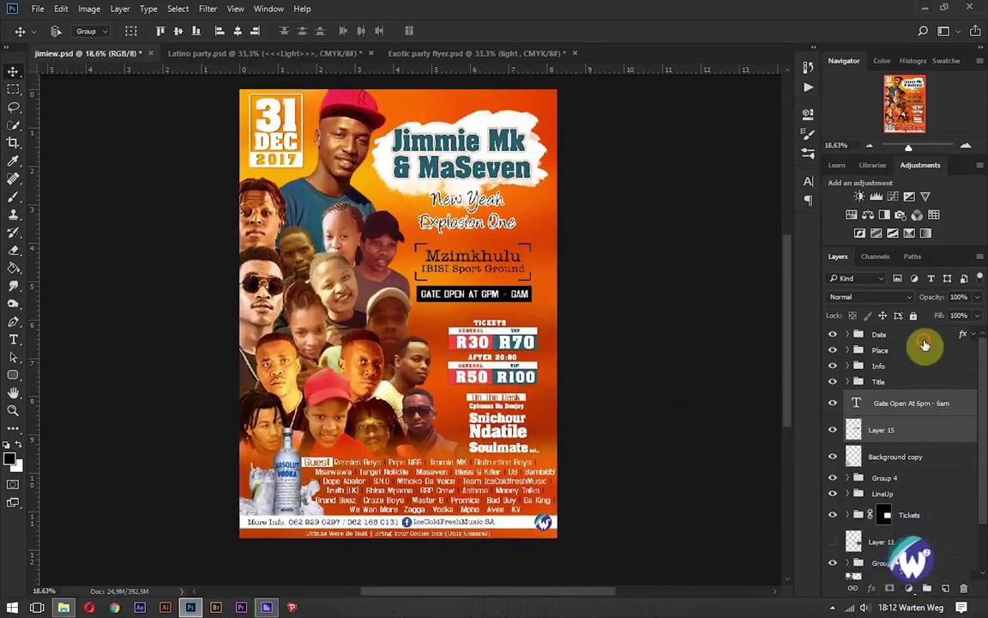
Save the flyer and stamp a merged copy of all visible layers into new Layer 16
left_click(892, 335)
key("ctrl+s")
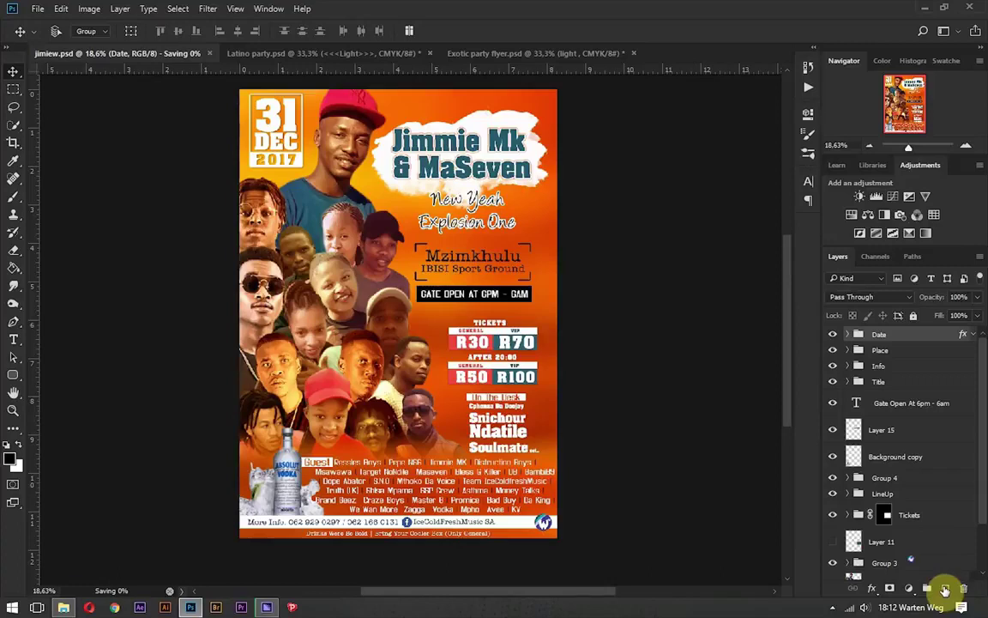
left_click(944, 587)
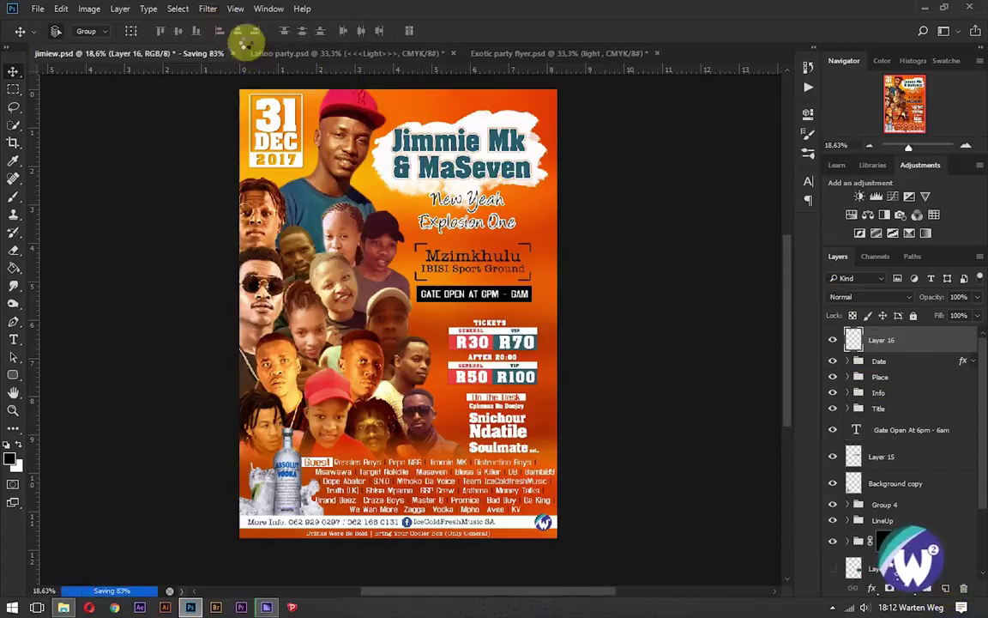
key("ctrl+shift+alt+e")
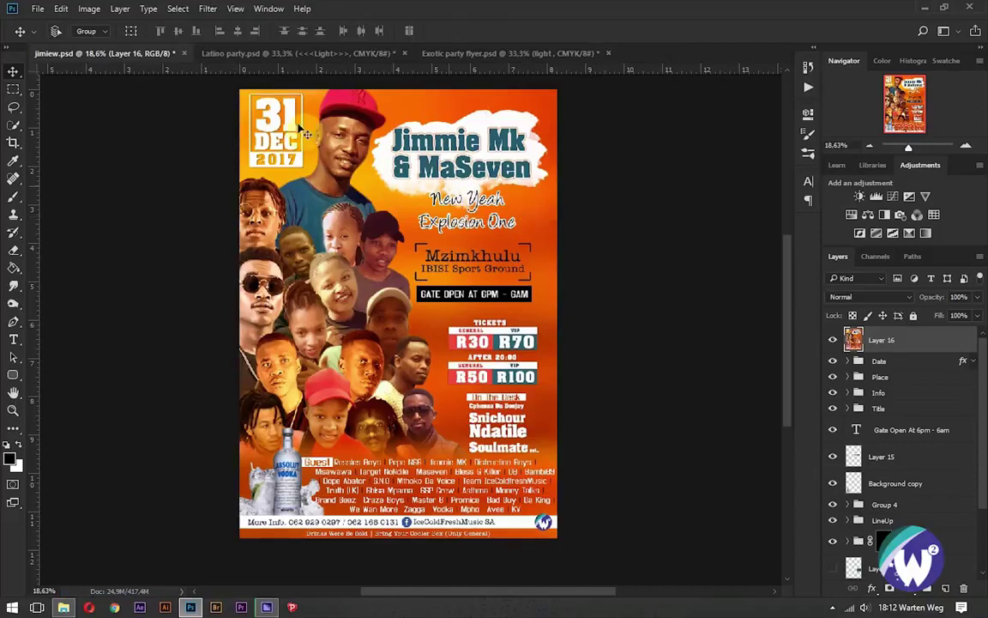
Apply Color Efex Pro 4's Dark Contrasts filter to Layer 16 as a new layer
left_click(208, 9)
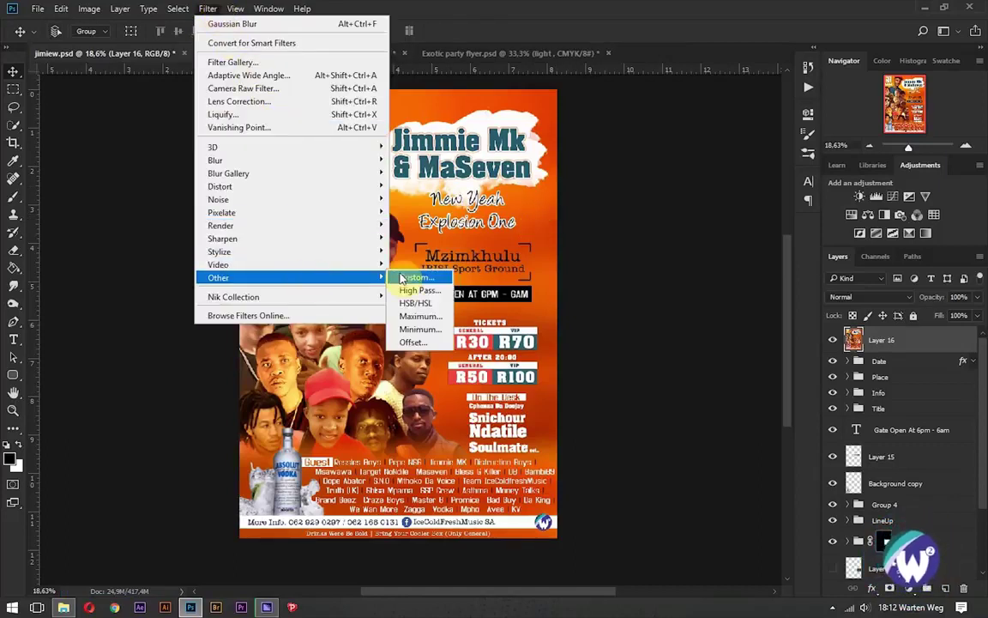
left_click(465, 290)
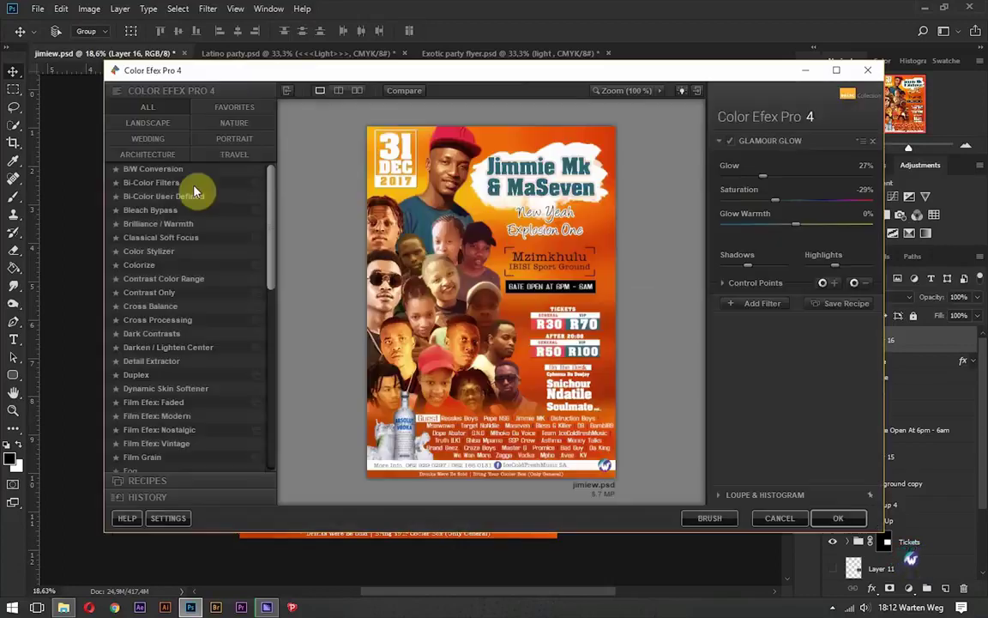
scroll(198, 188, "down", 3)
left_click(163, 258)
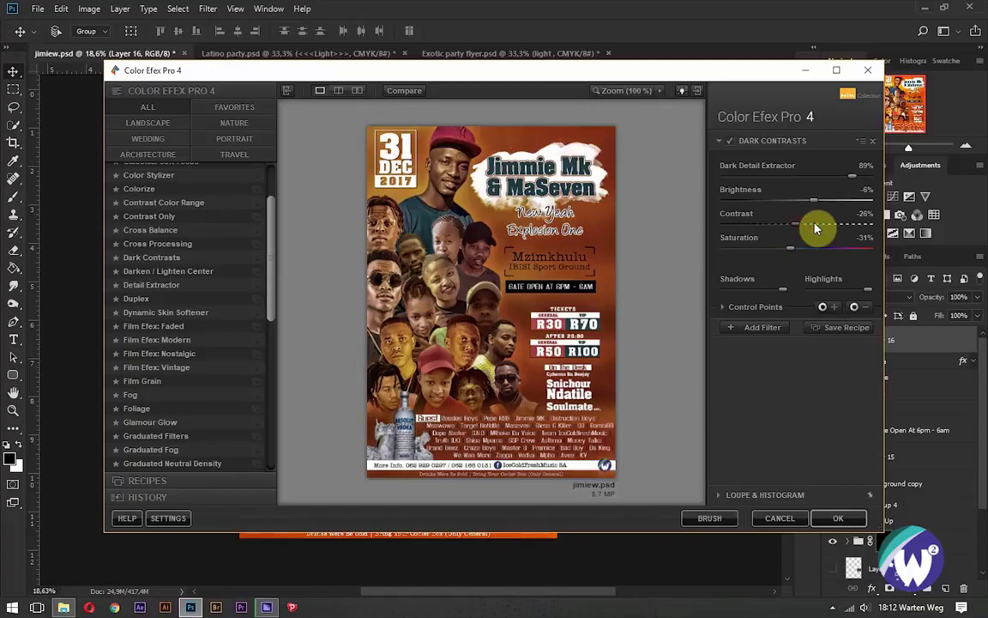
left_click(824, 518)
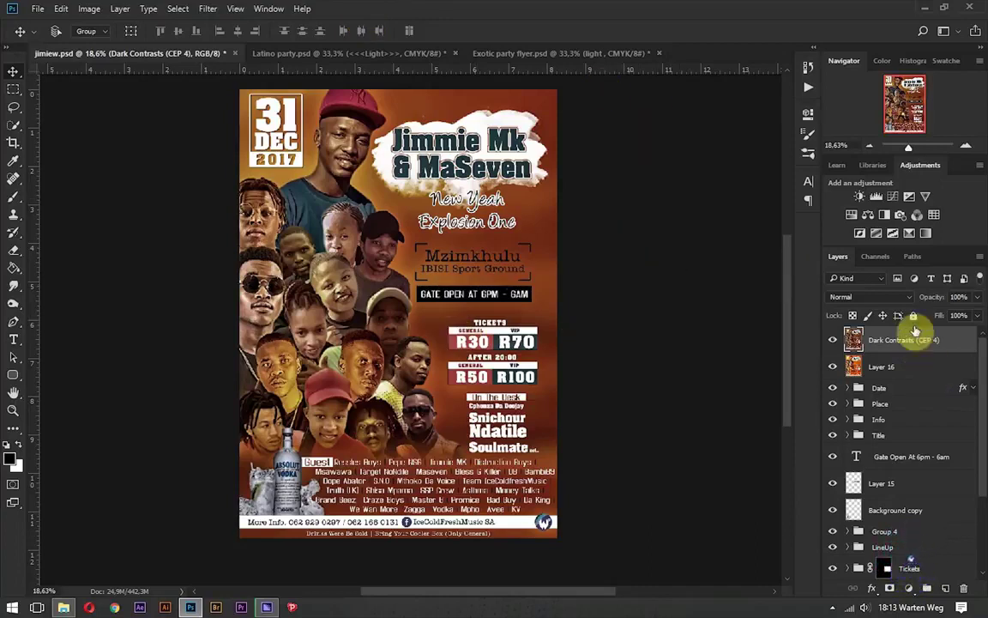
Add Color Balance: midtones toward red, highlights toward magenta and blue
left_click(865, 215)
mouse_move(675, 185)
left_mouse_down()
mouse_move(703, 184)
mouse_move(691, 211)
mouse_move(698, 230)
left_mouse_up()
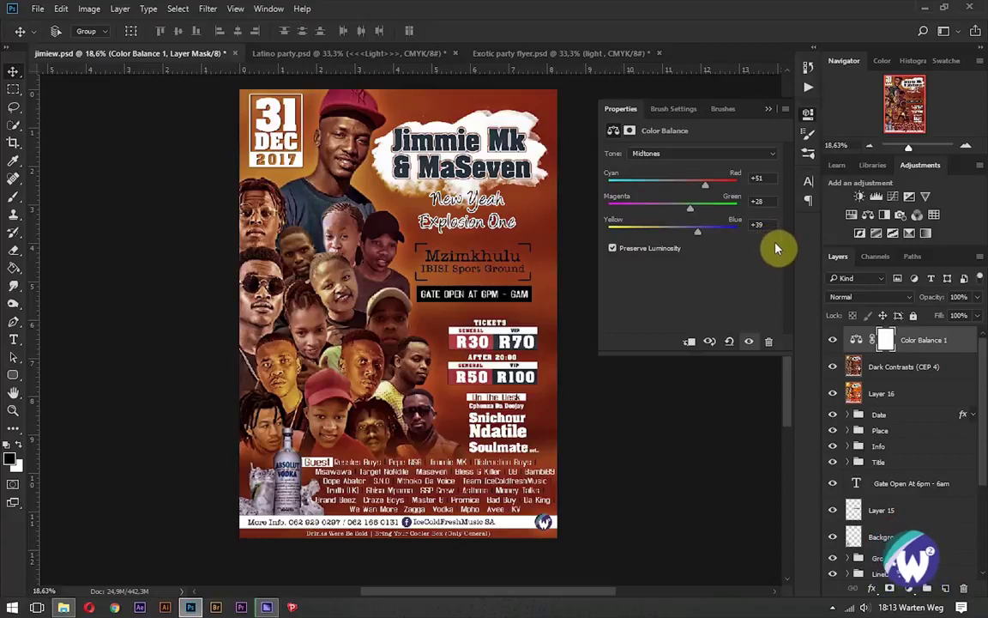
left_click(699, 156)
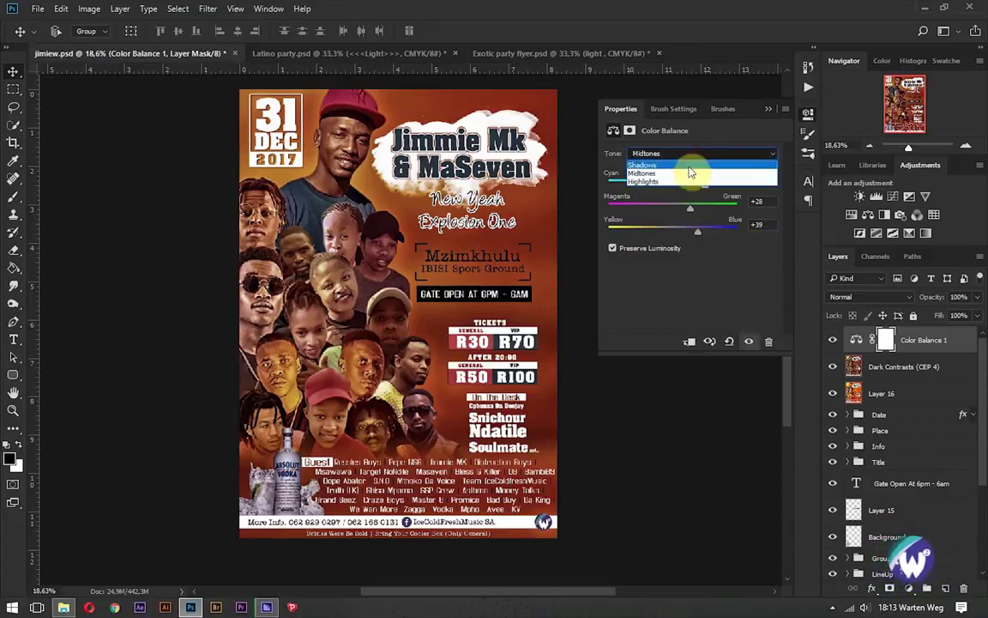
left_click(678, 182)
mouse_move(673, 208)
left_mouse_down()
mouse_move(707, 209)
mouse_move(684, 209)
left_mouse_up()
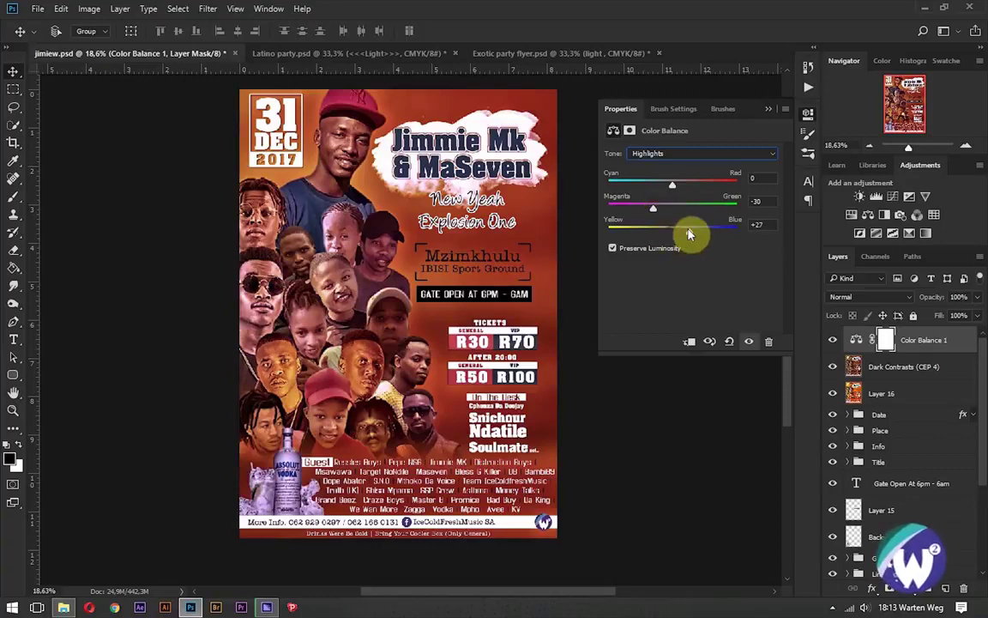
left_click_drag(708, 232, 709, 232)
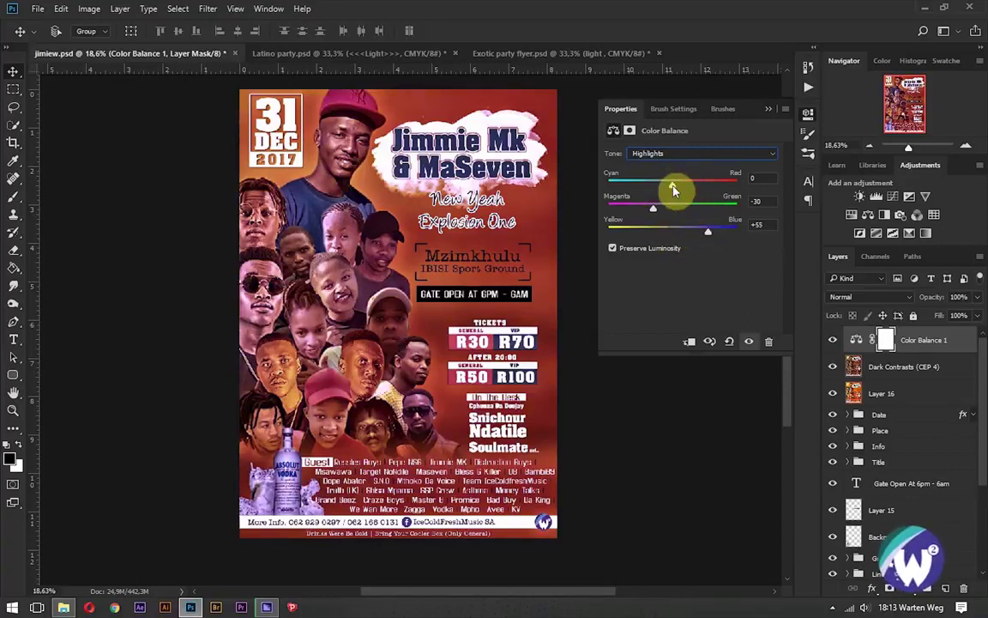
mouse_move(674, 188)
left_mouse_down()
mouse_move(702, 189)
mouse_move(657, 199)
mouse_move(672, 201)
left_mouse_up()
Add Levels with midtone 0.75 and white point 235, then add a Curves layer
left_click(874, 201)
left_click_drag(711, 251, 715, 251)
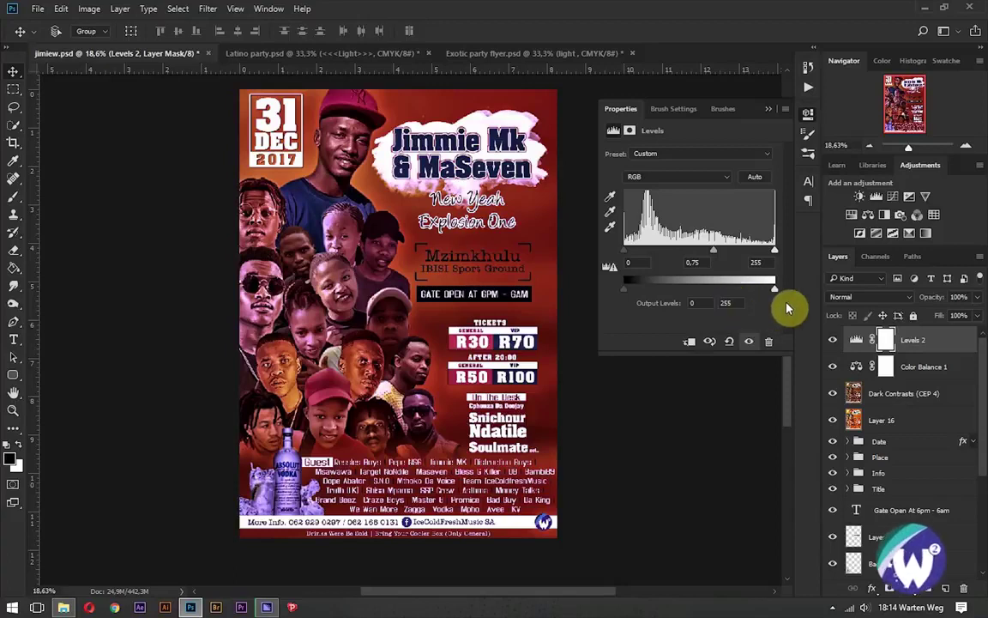
left_click_drag(775, 251, 763, 251)
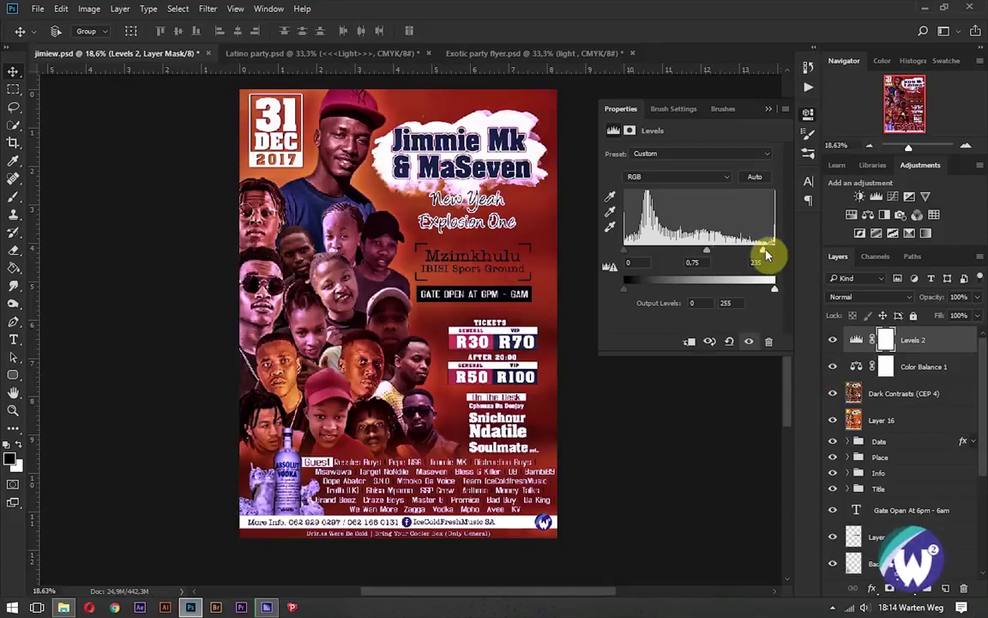
left_click(910, 195)
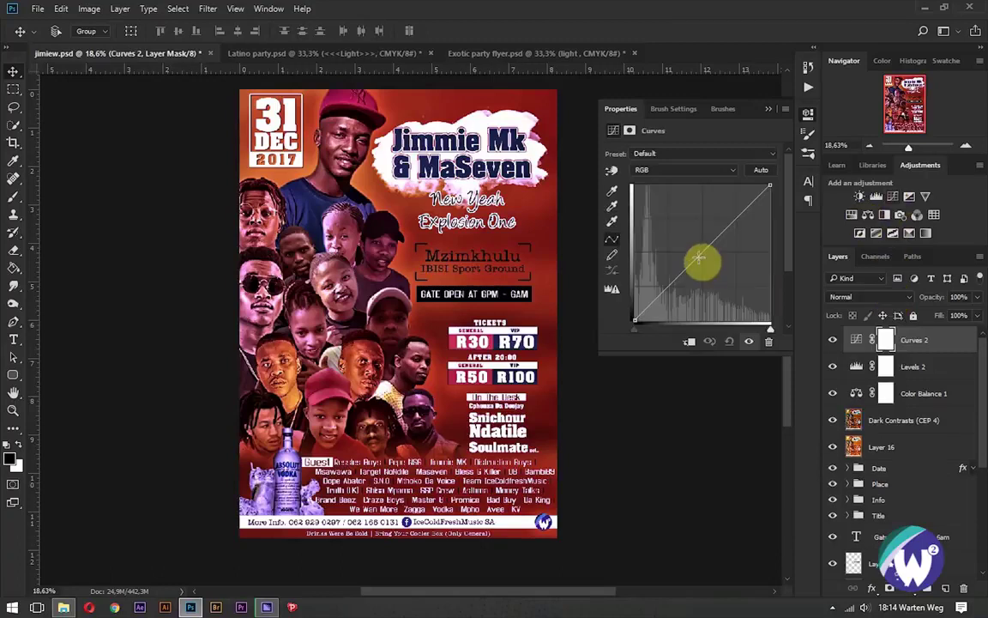
Bend the Curves line down to darken midtones and set the layer to 40% opacity
left_click_drag(699, 258, 701, 263)
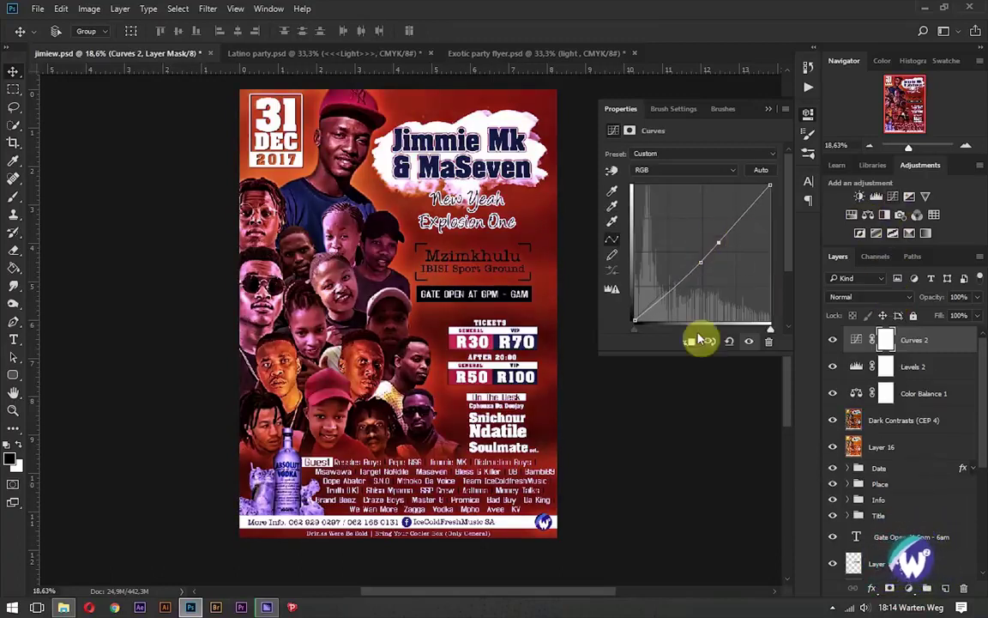
left_click(678, 286)
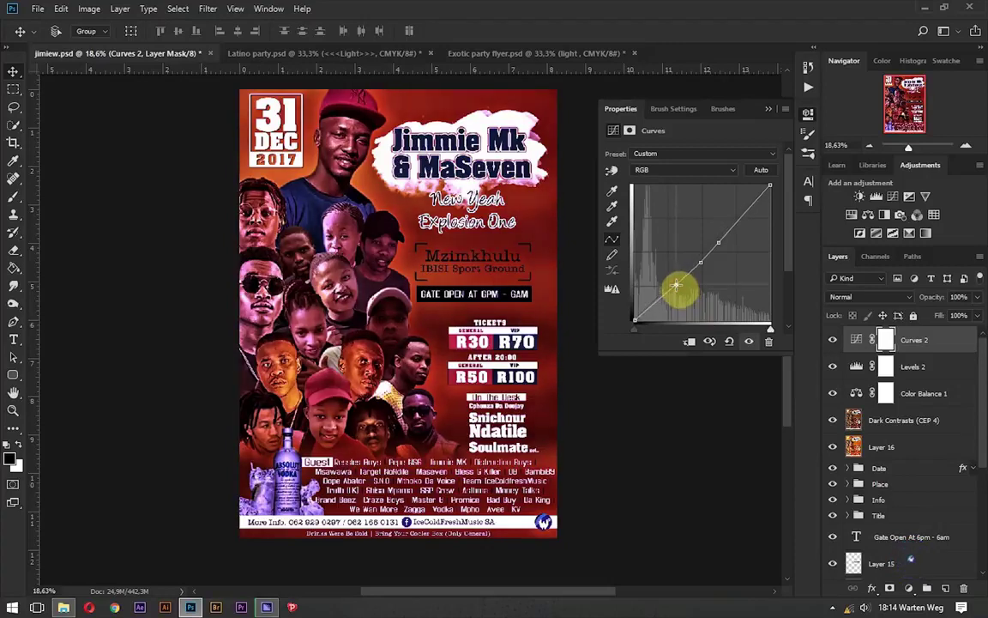
left_click(941, 317)
key("4")
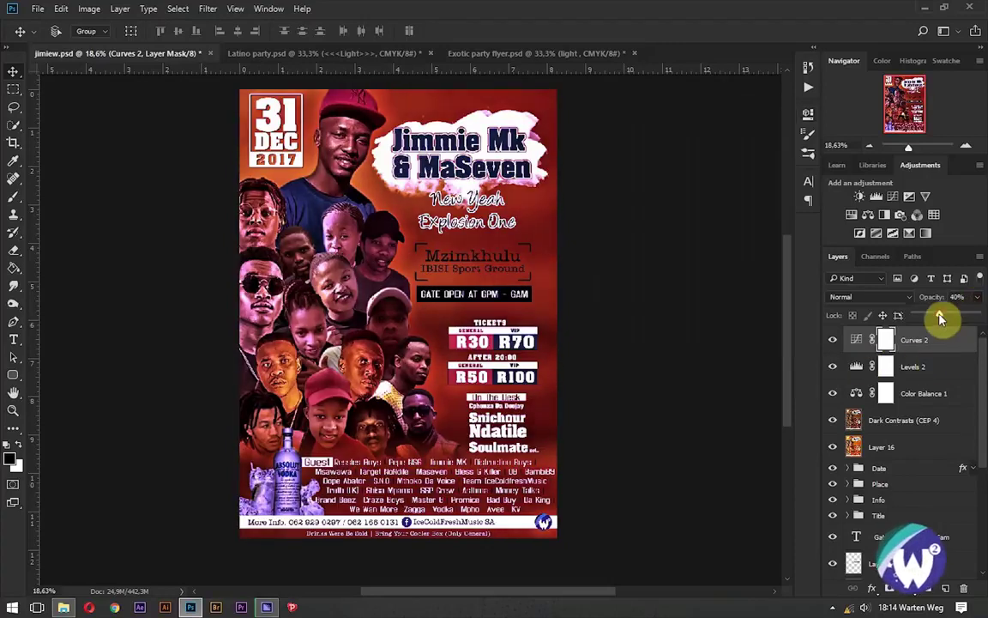
Add a Vibrance layer with Vibrance +24 and Saturation -8
left_click(925, 196)
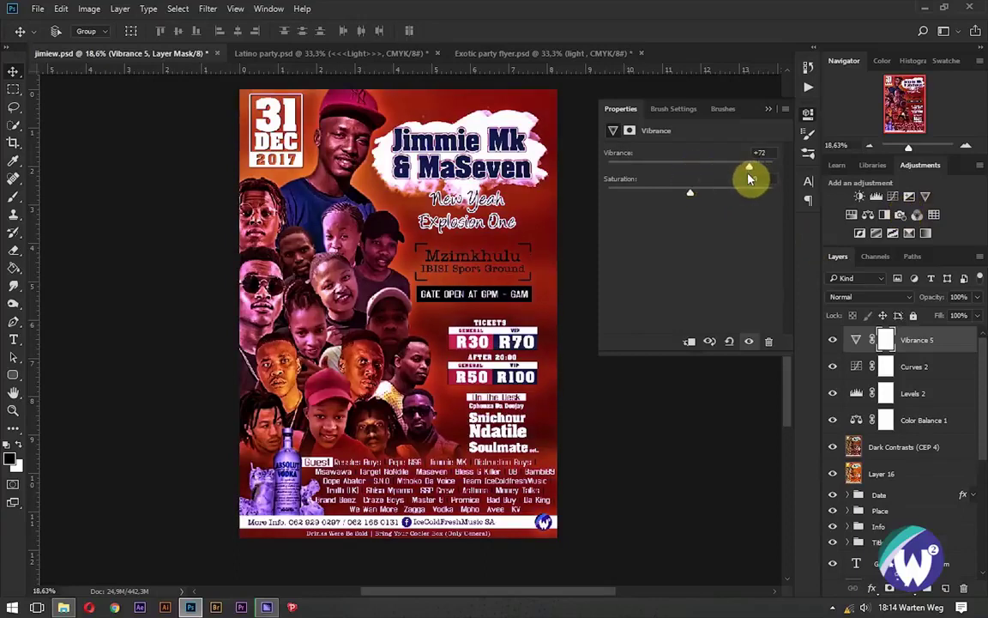
mouse_move(749, 180)
left_mouse_down()
mouse_move(671, 169)
mouse_move(709, 175)
left_mouse_up()
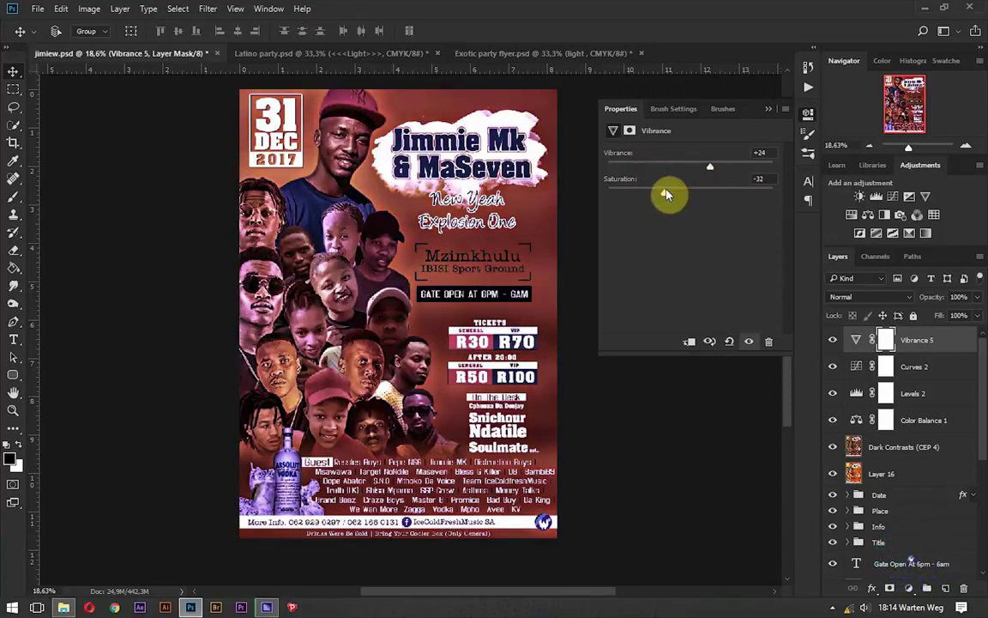
left_click_drag(668, 194, 684, 194)
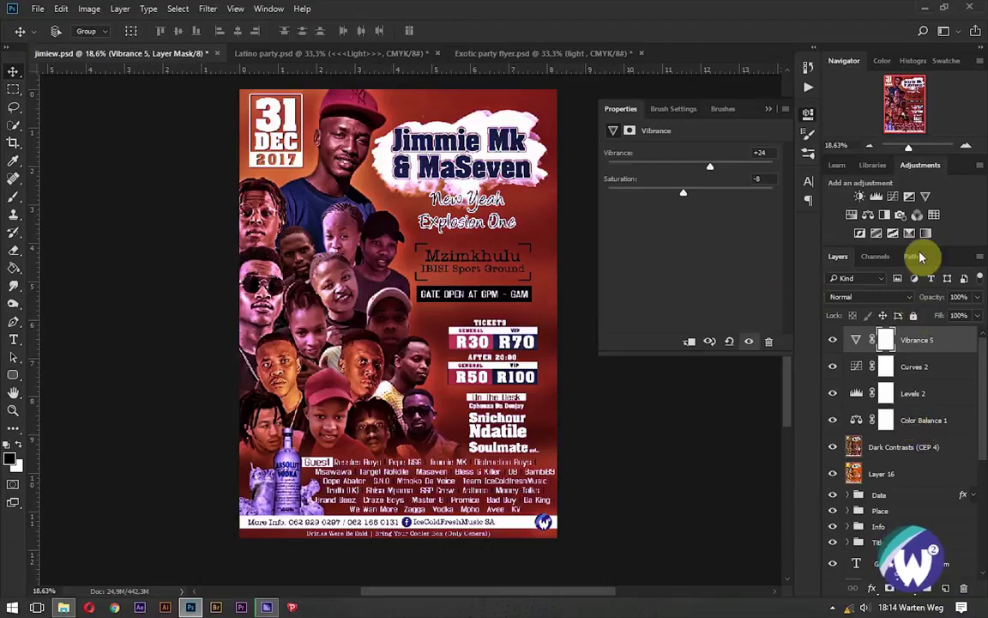
Add a Hue/Saturation layer at saturation -51, Luminosity 40%, then stamp visible layers into Layer 17
left_click(852, 220)
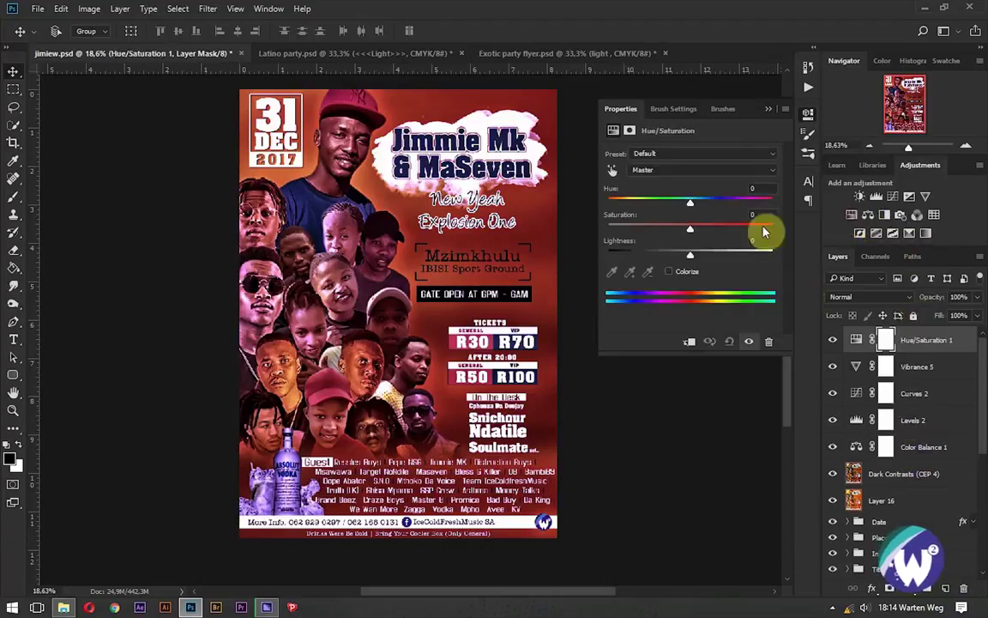
mouse_move(692, 205)
left_mouse_down()
mouse_move(743, 208)
mouse_move(690, 210)
mouse_move(684, 229)
left_mouse_up()
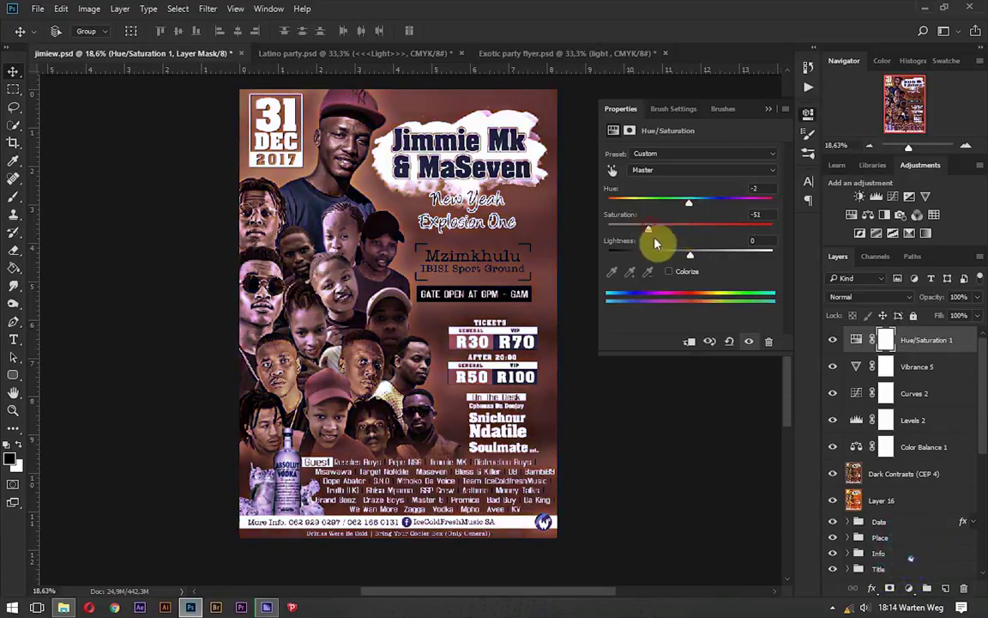
left_click(867, 297)
left_click(845, 563)
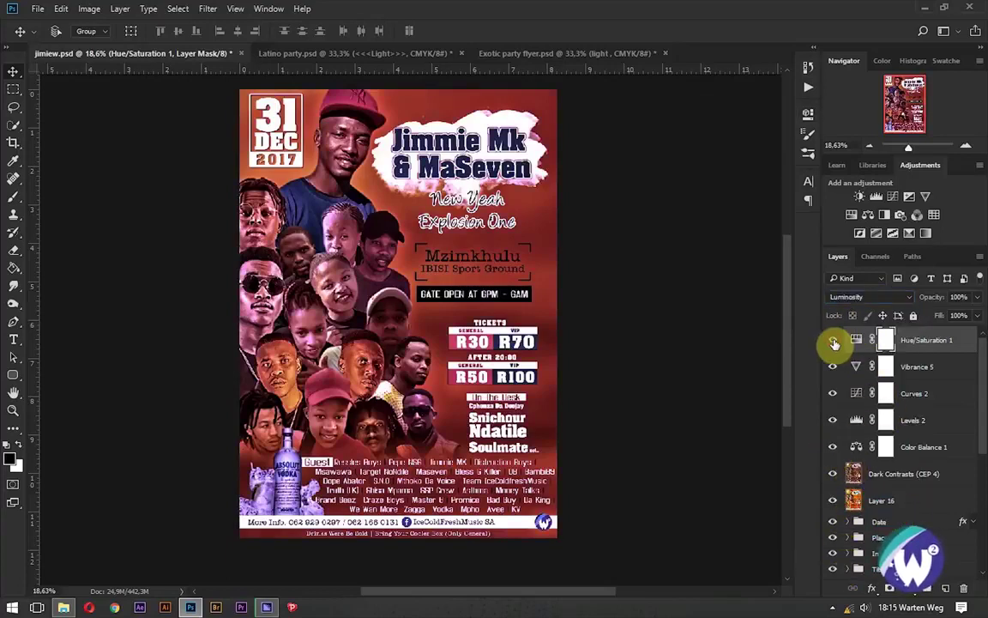
left_click(978, 297)
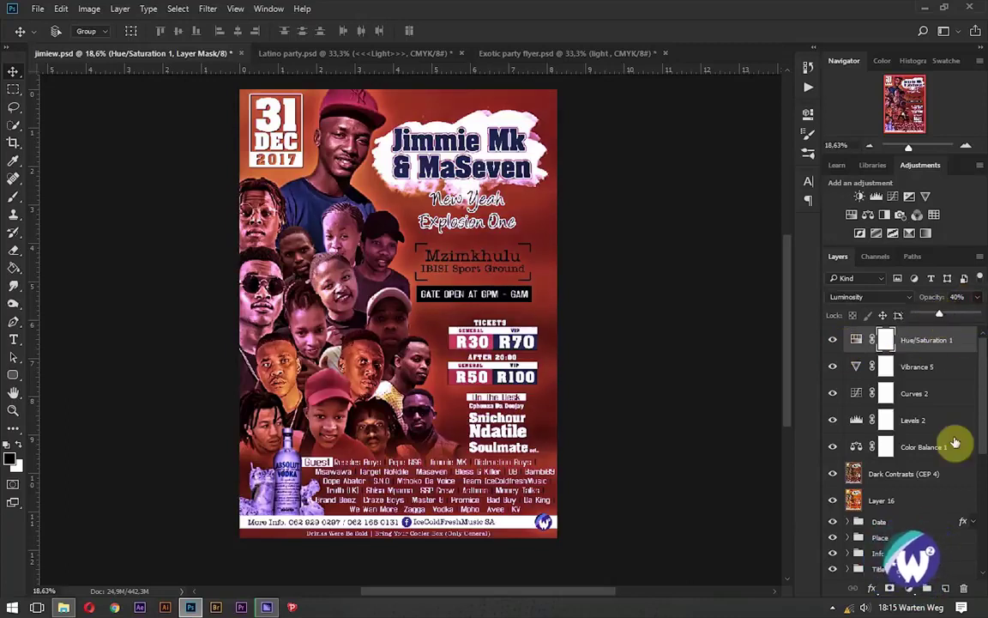
left_click(944, 588)
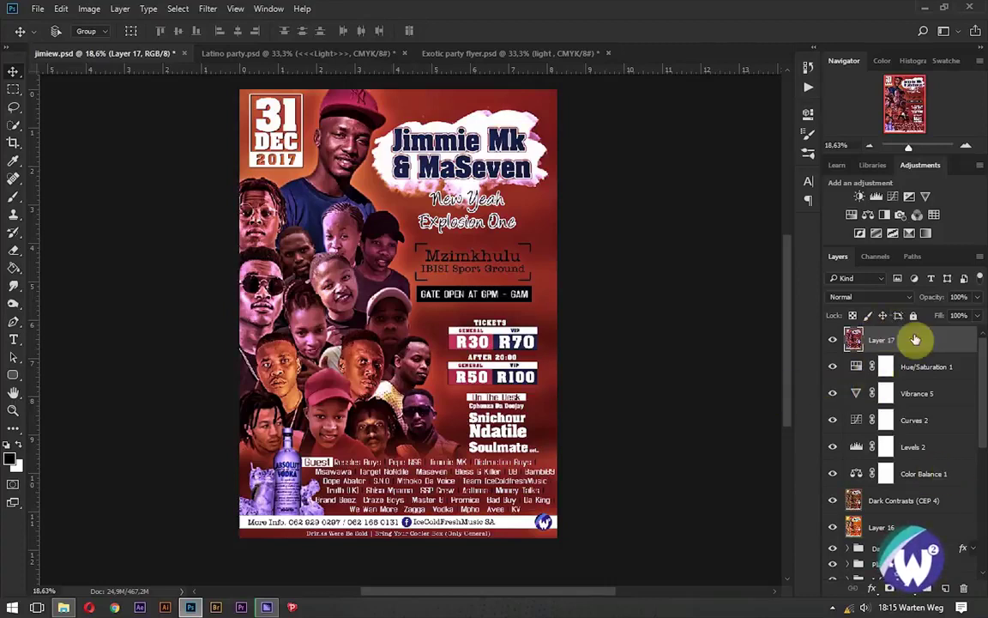
Blend Layer 17 in Linear Light and apply a 1-pixel High Pass filter to it
left_click(852, 297)
left_click(860, 464)
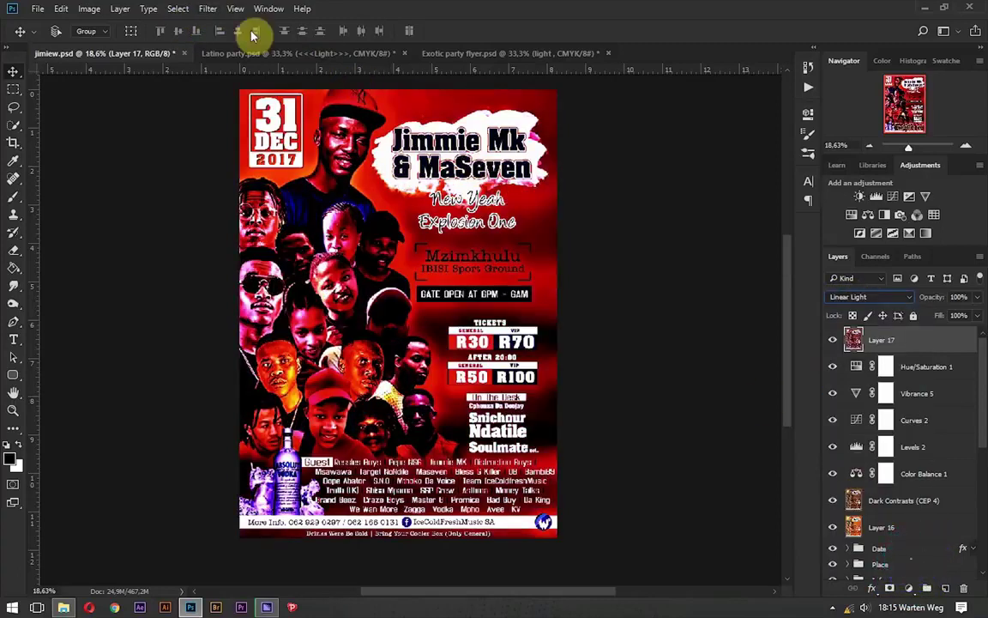
left_click(208, 9)
mouse_move(257, 277)
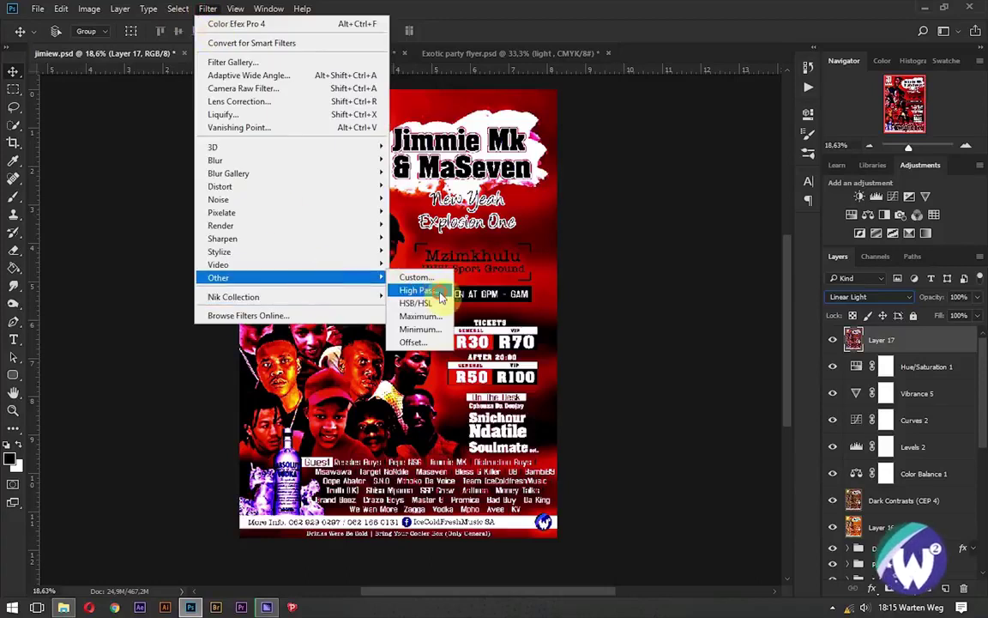
left_click(429, 290)
left_click_drag(474, 142, 724, 144)
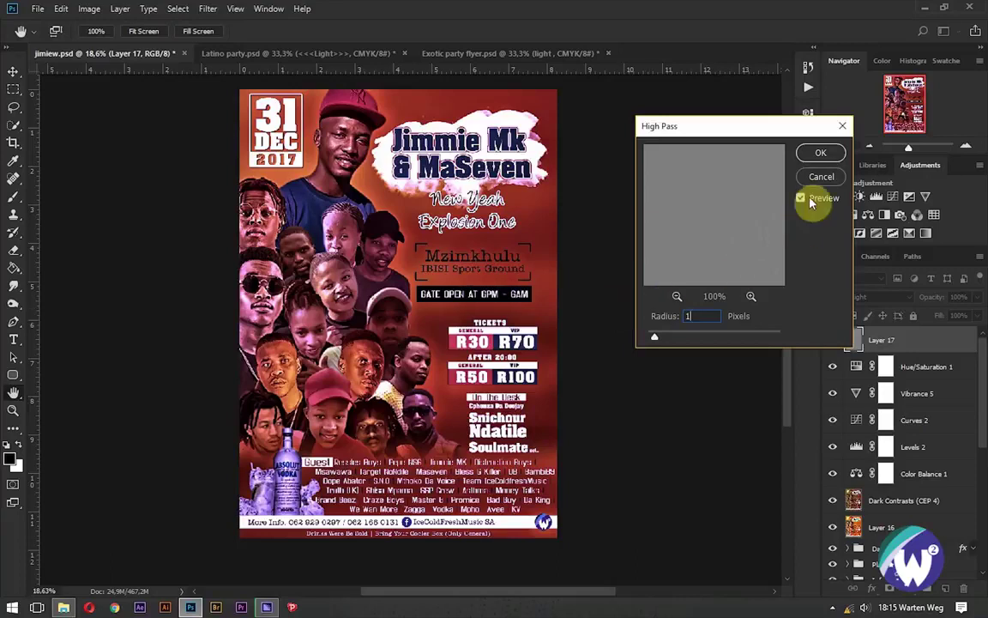
left_click(820, 155)
key("v")
left_click(832, 344)
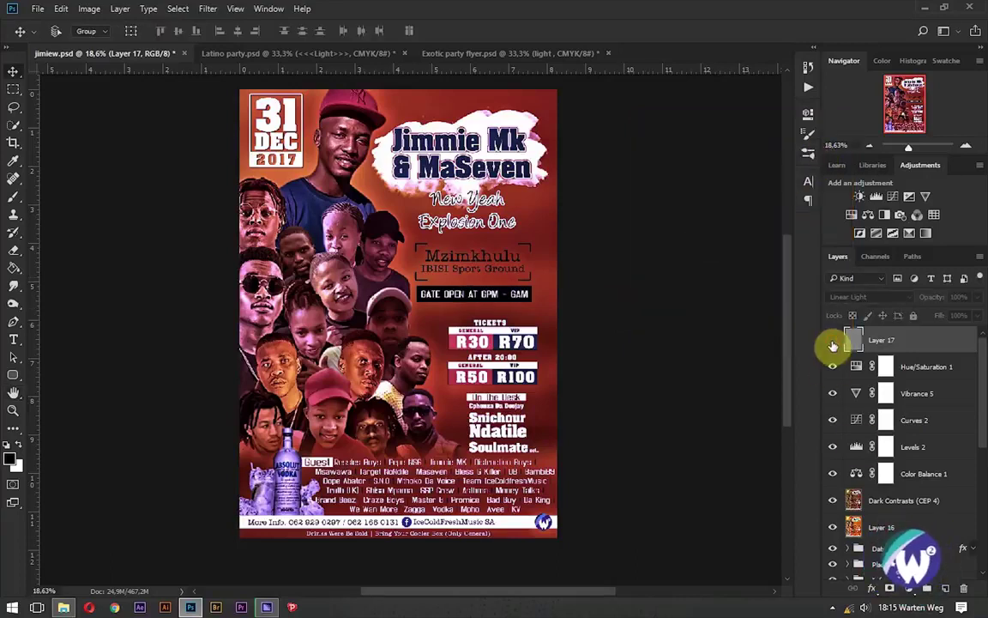